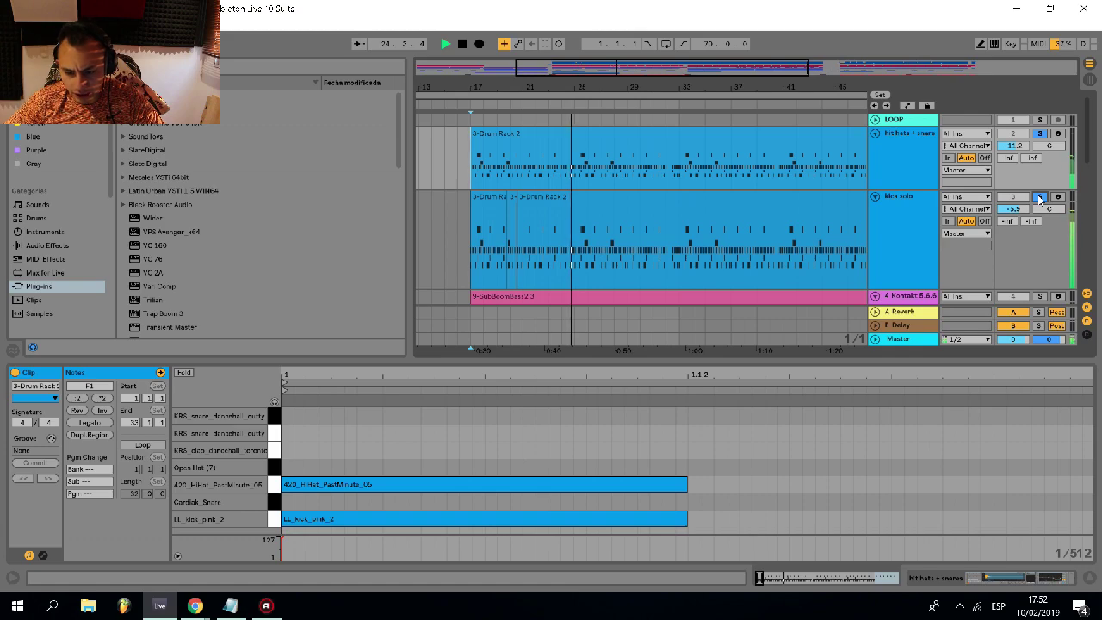
- Unfold the 4 Kontakt bass track and bring up the kick solo track's device chain
scroll(462, 191, "up", 2)
scroll(522, 175, "right", 1)
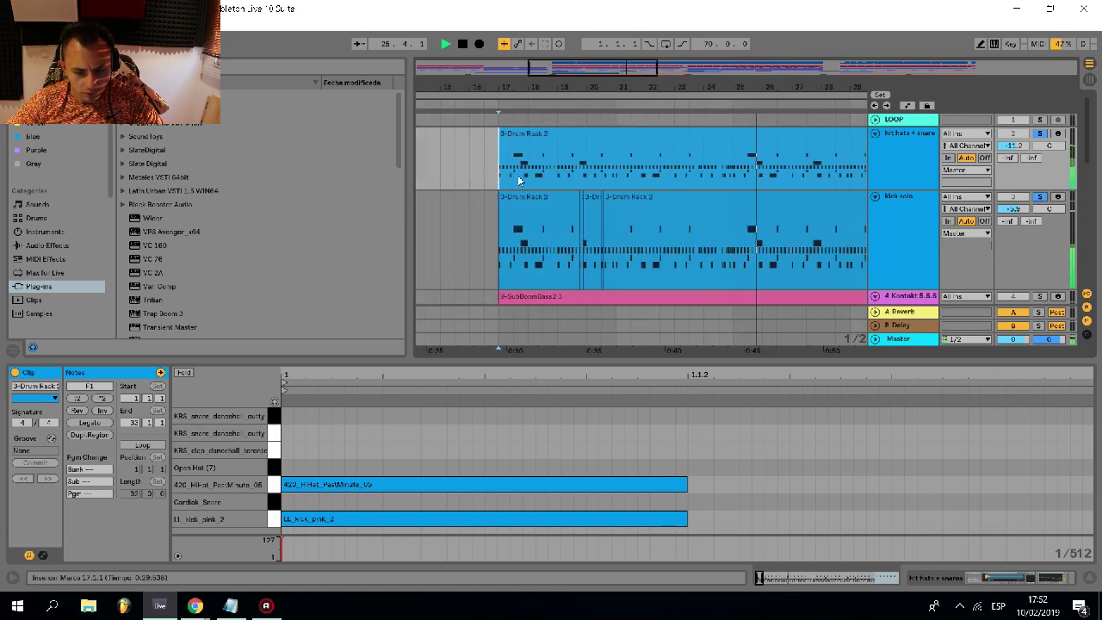
scroll(536, 164, "down", 3)
scroll(538, 162, "down", 4)
scroll(654, 192, "up", 2)
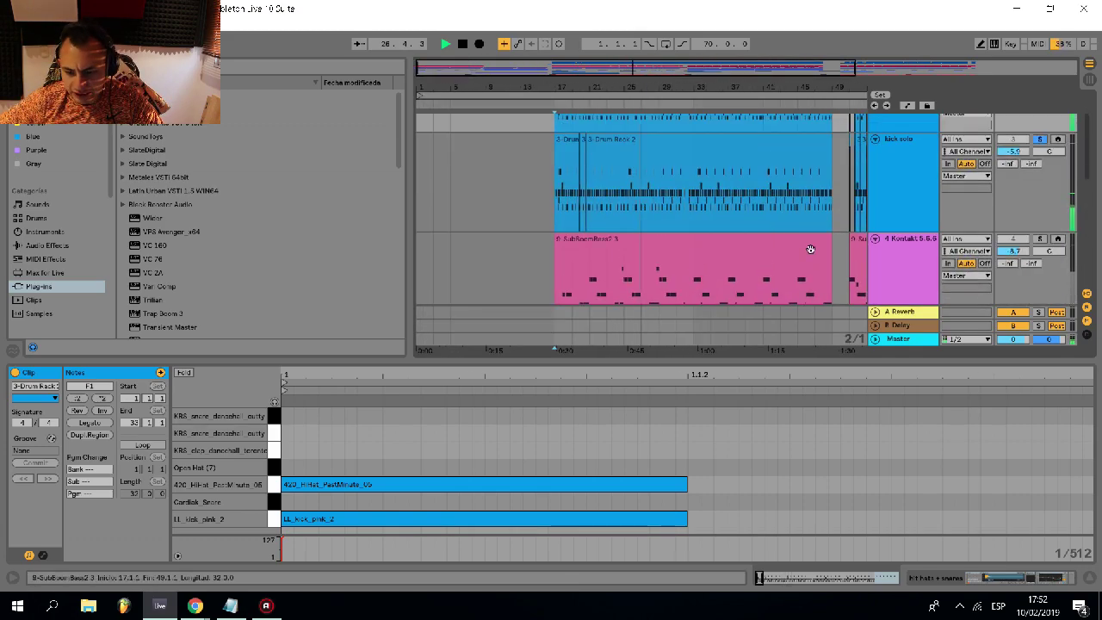
left_click(913, 174)
double_click(916, 179)
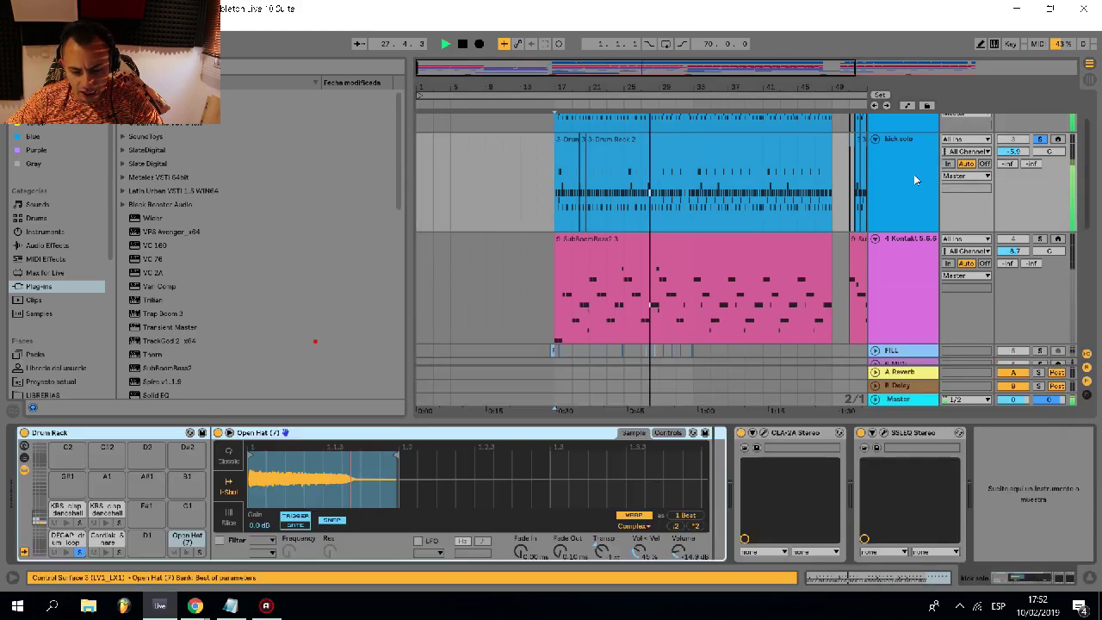
double_click(919, 200)
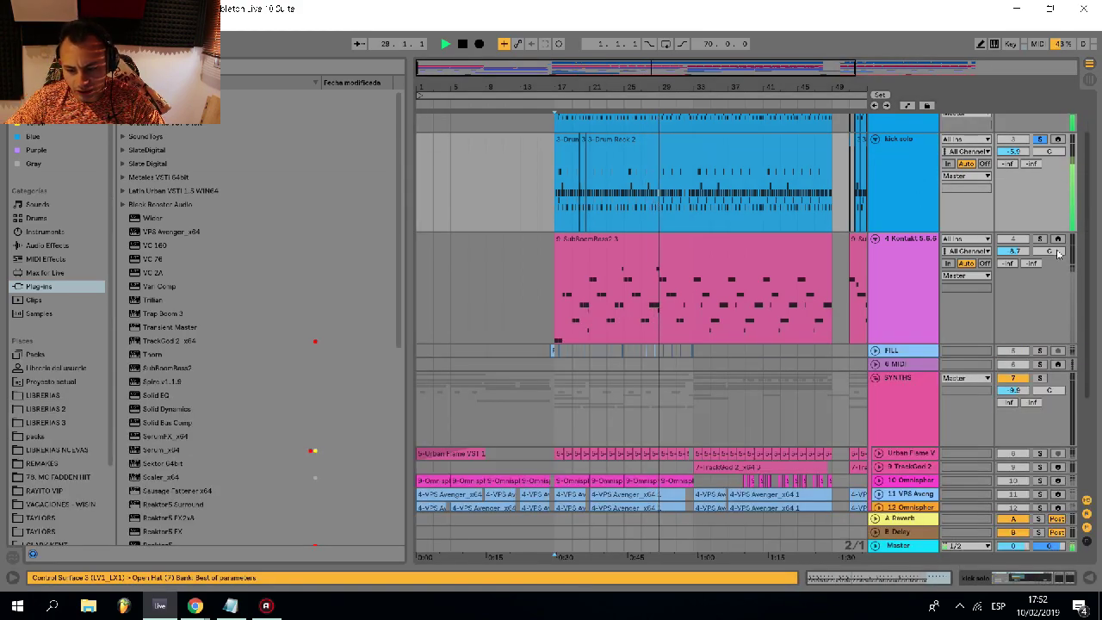
- Solo the 4 Kontakt track and open the notes of its SubBoomBass clip starting at bar 17
scroll(895, 273, "up", 2)
left_click(553, 371)
scroll(625, 277, "up", 3)
scroll(612, 329, "down", 2)
left_click(623, 300)
double_click(623, 305)
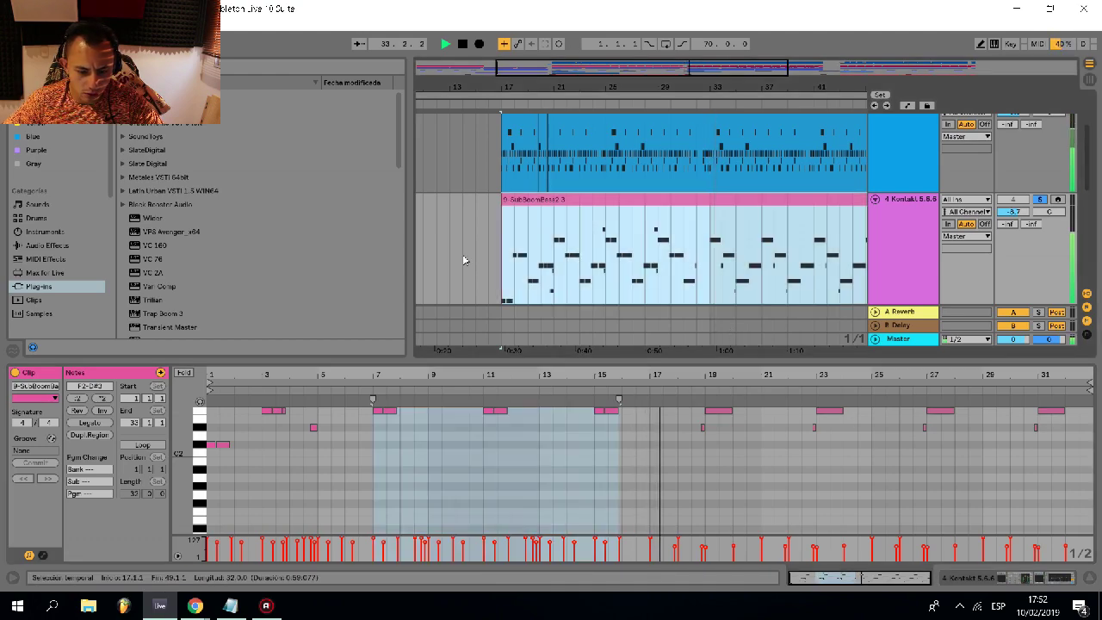
- Bring up the device chain of the hit hats + snare track, showing its Drum Rack and the snare pad's effects
left_click(492, 260)
scroll(496, 262, "down", 3)
scroll(617, 213, "up", 3)
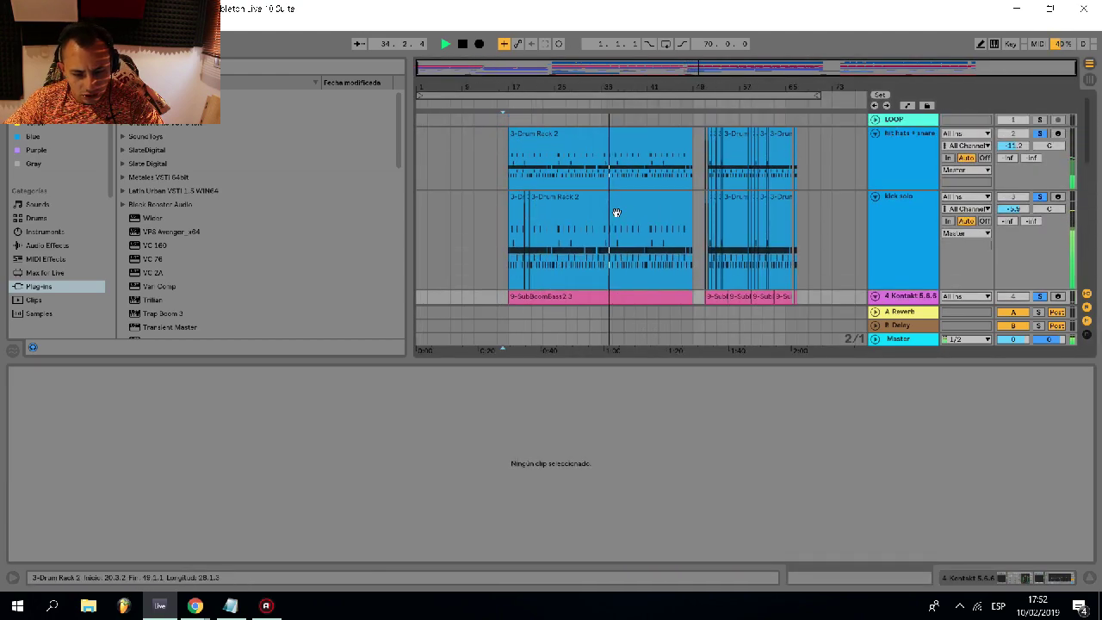
left_click(888, 244)
left_click(902, 141)
scroll(903, 185, "down", 2)
scroll(906, 186, "up", 2)
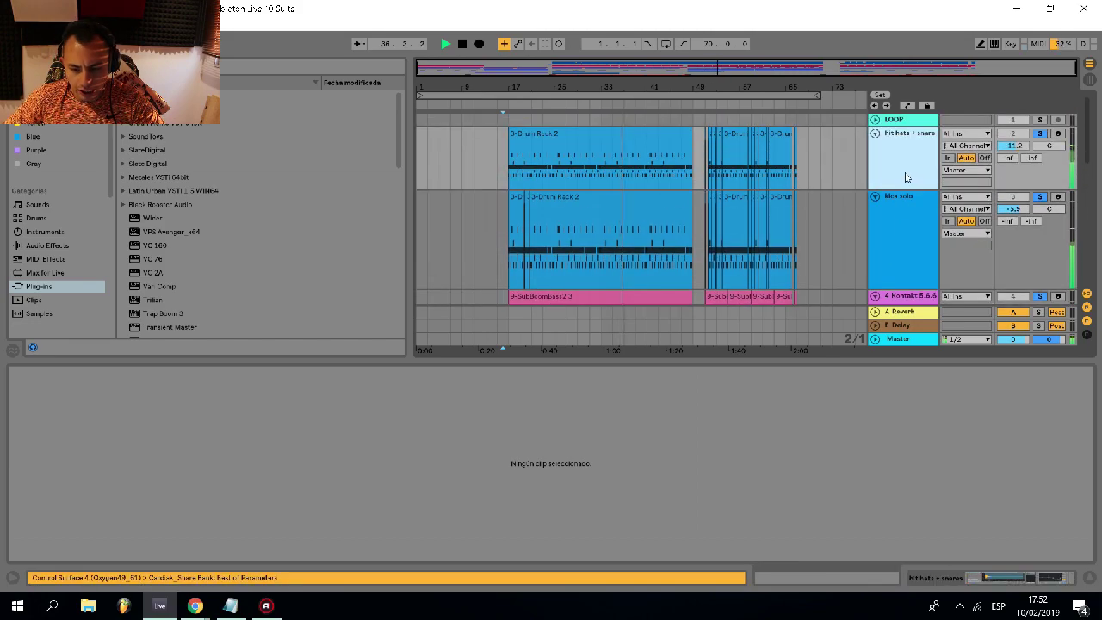
key("shift+Tab")
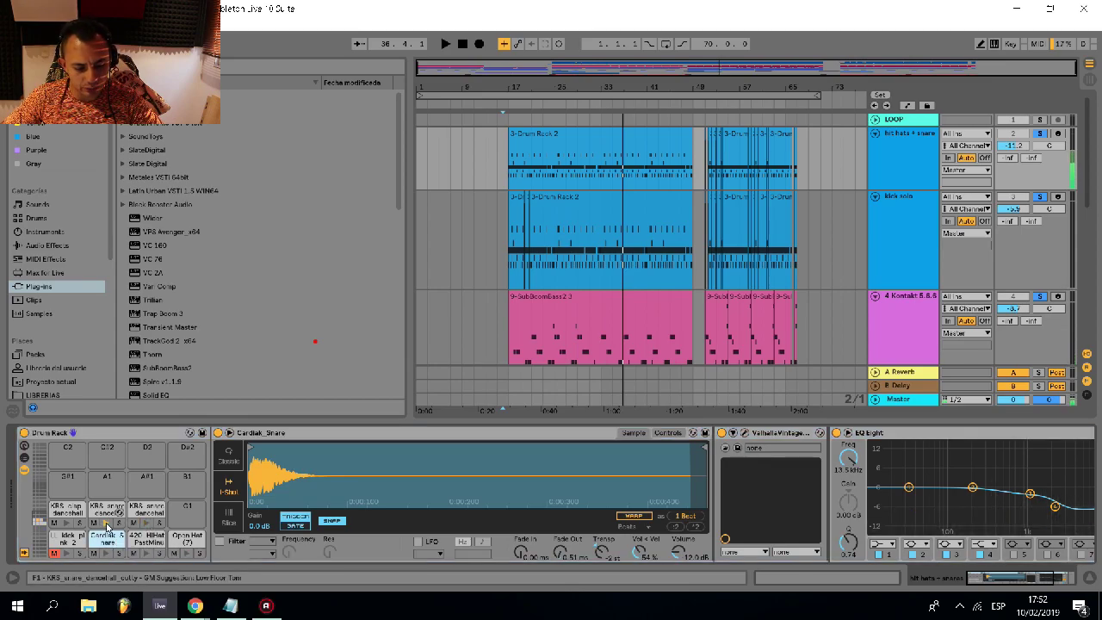
- Audition the DECAP drum loop pad in the kick solo rack and play the soloed drums and bass from bar 17
left_click(897, 239)
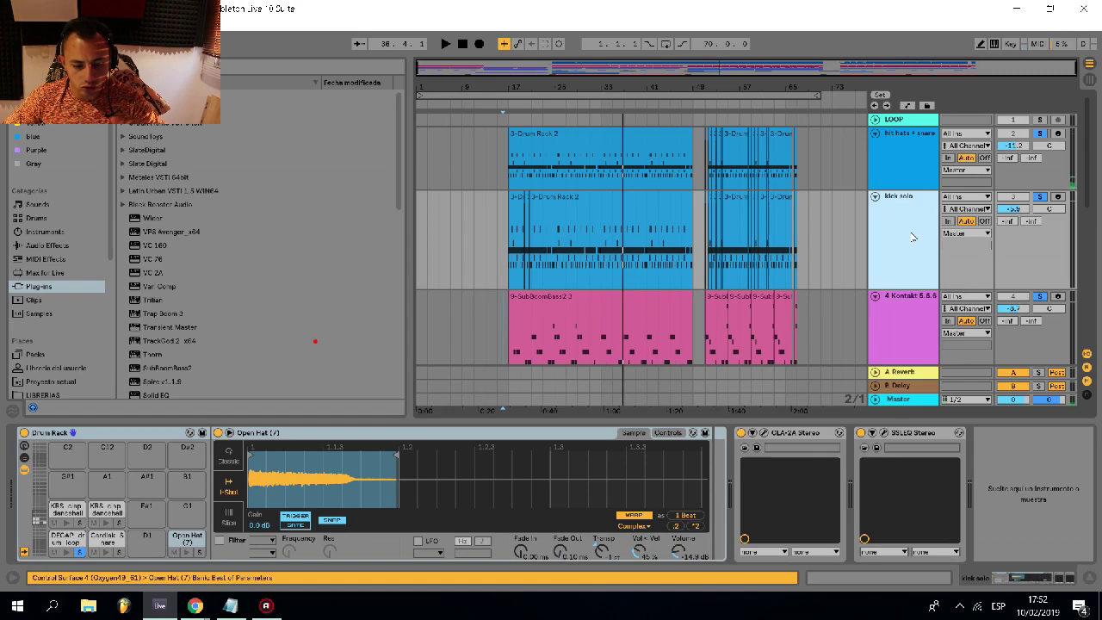
left_click(68, 553)
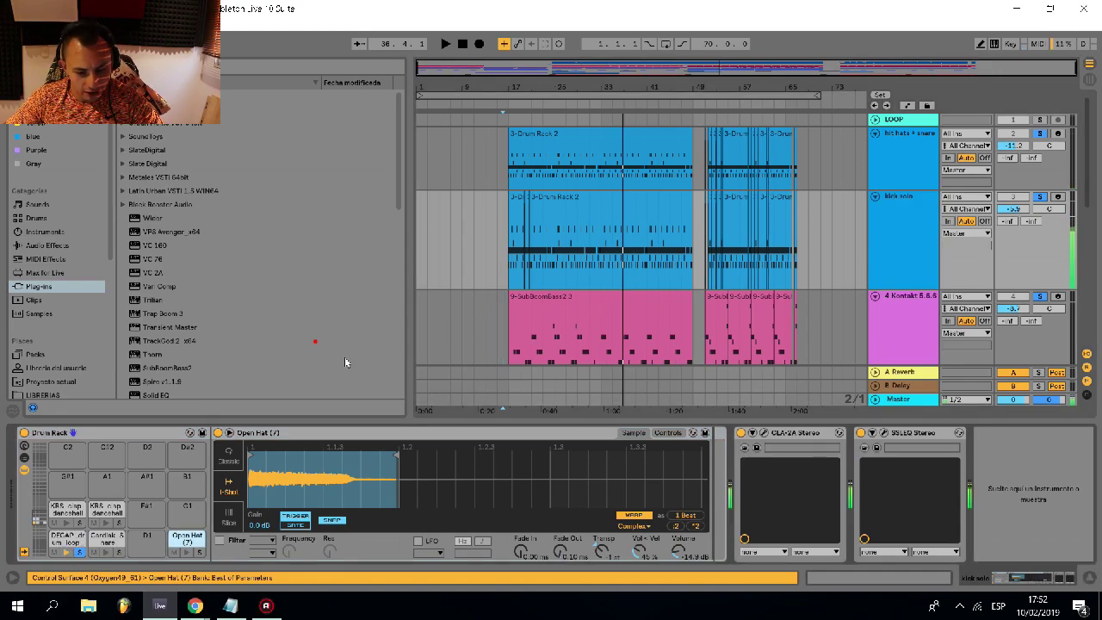
key("space")
left_click(509, 264)
scroll(511, 261, "up", 4)
key("space")
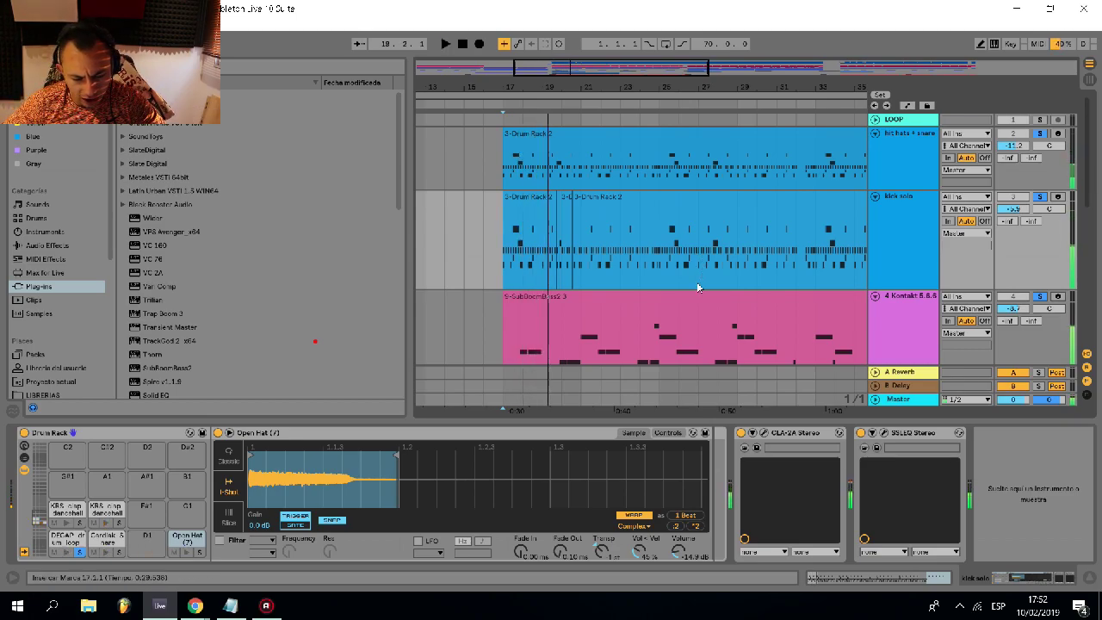
key("space")
- Move the 11 VPS Avenger and 12 Omnisphere tracks out of the SYNTHS group to directly below the FILL track
scroll(653, 276, "down", 5)
scroll(654, 273, "down", 5)
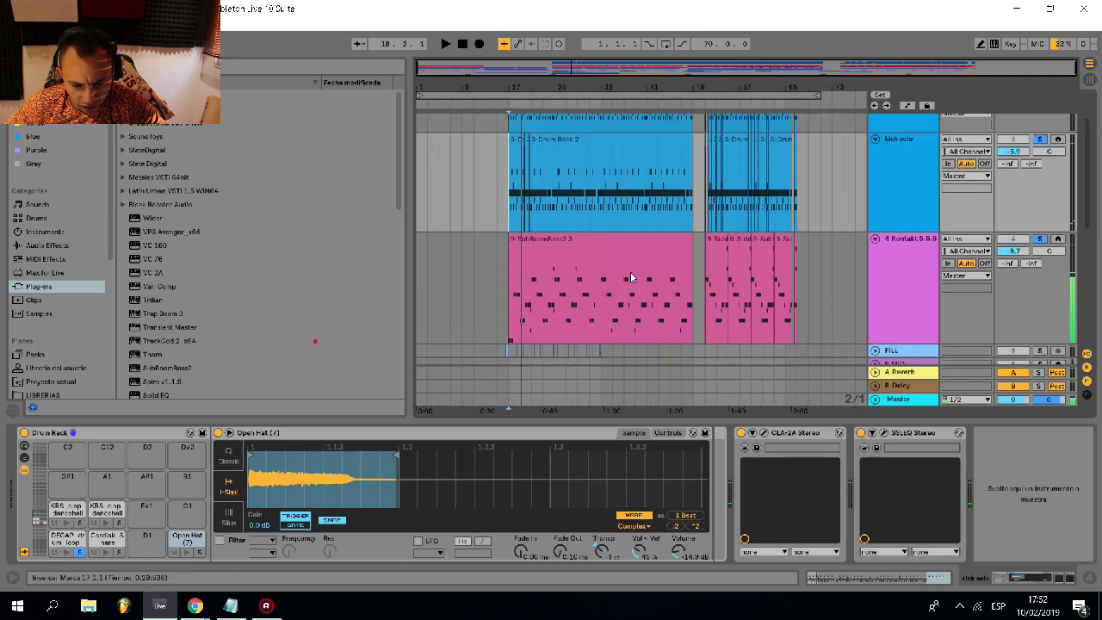
scroll(728, 264, "down", 4)
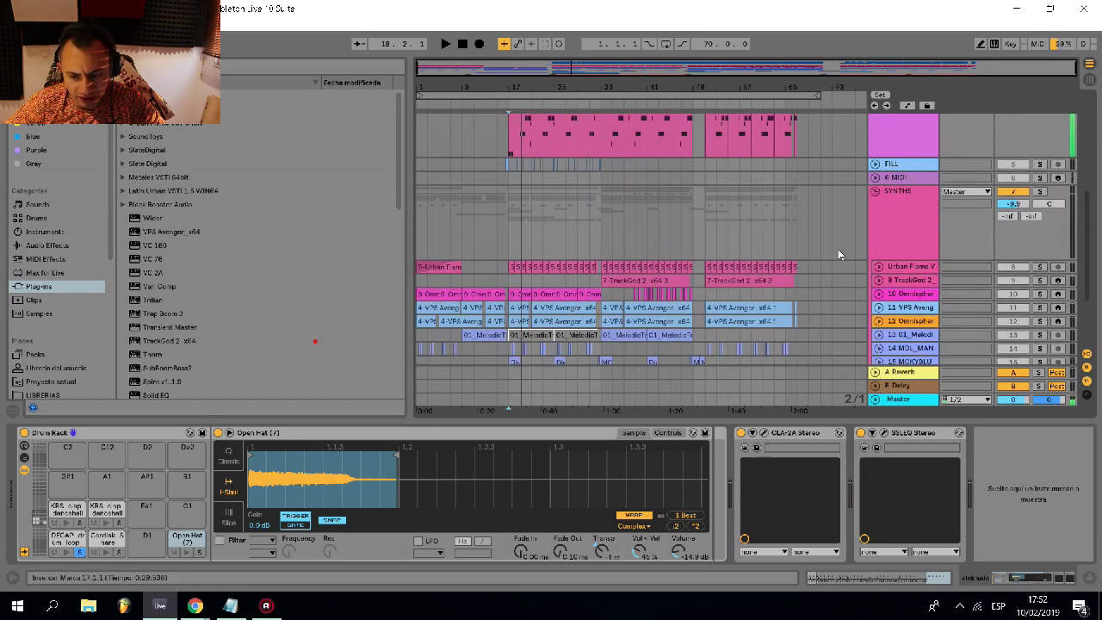
left_click(880, 295)
left_click(880, 295)
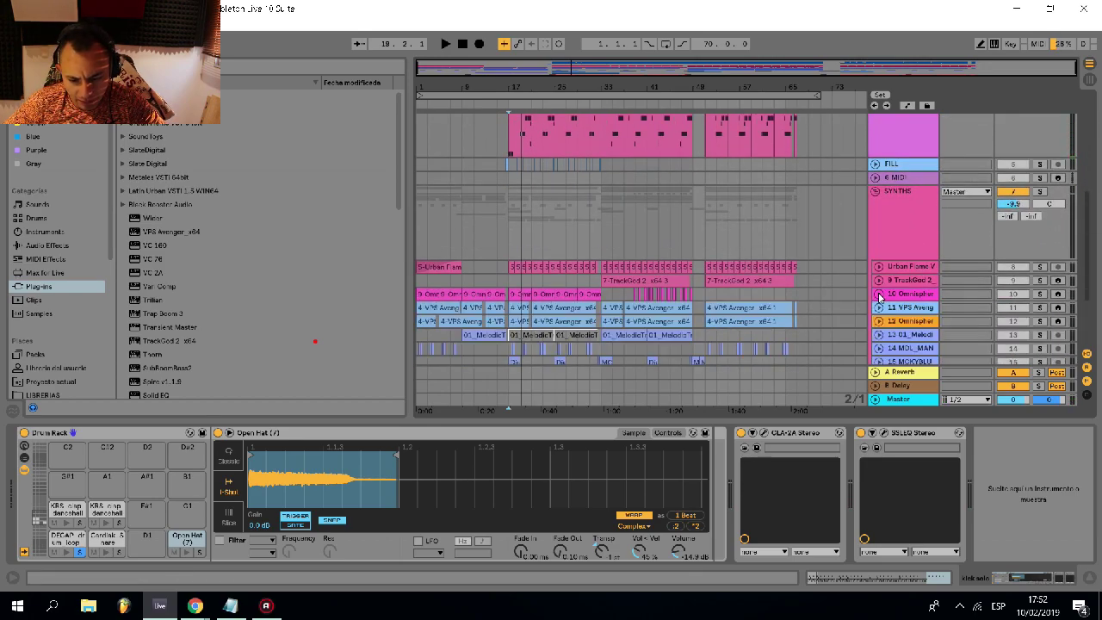
scroll(891, 298, "down", 2)
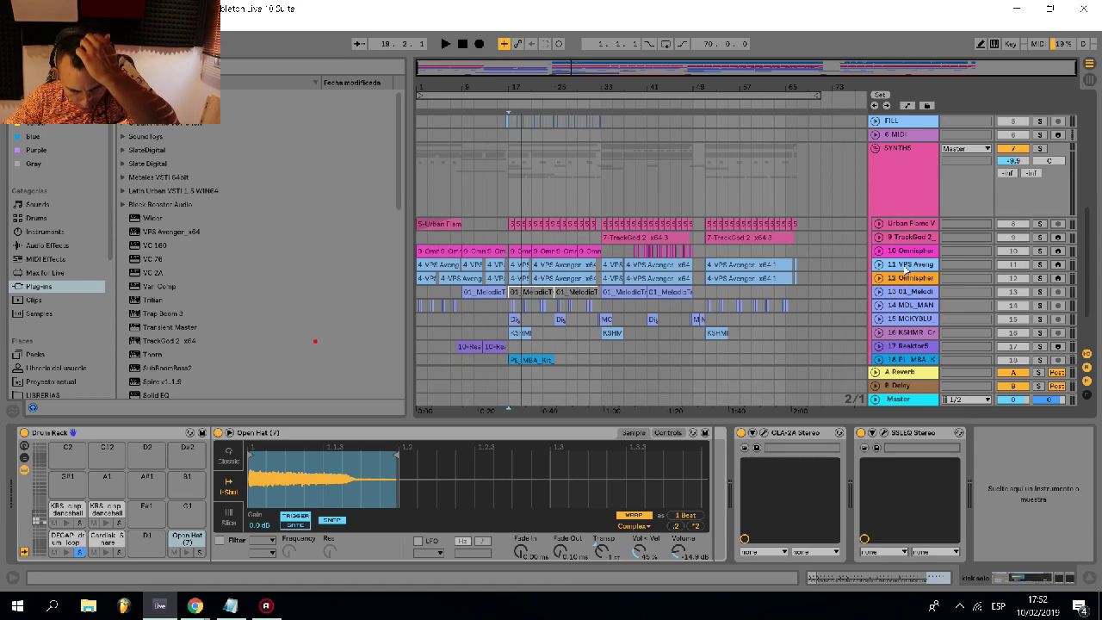
left_click(904, 268)
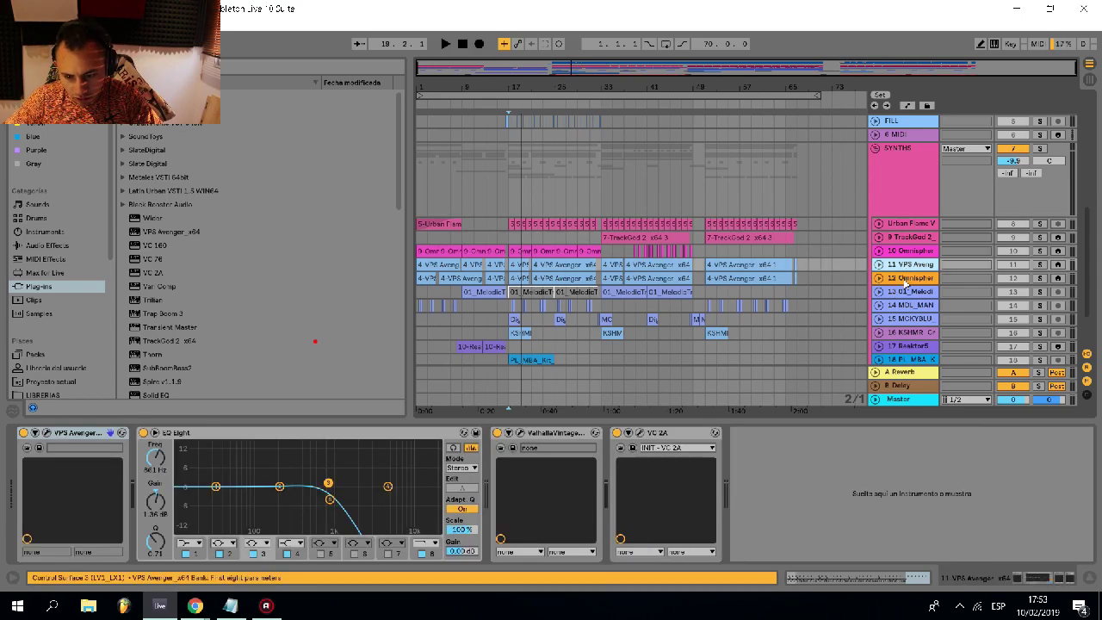
left_click(904, 280, "shift")
left_click_drag(904, 266, 896, 129)
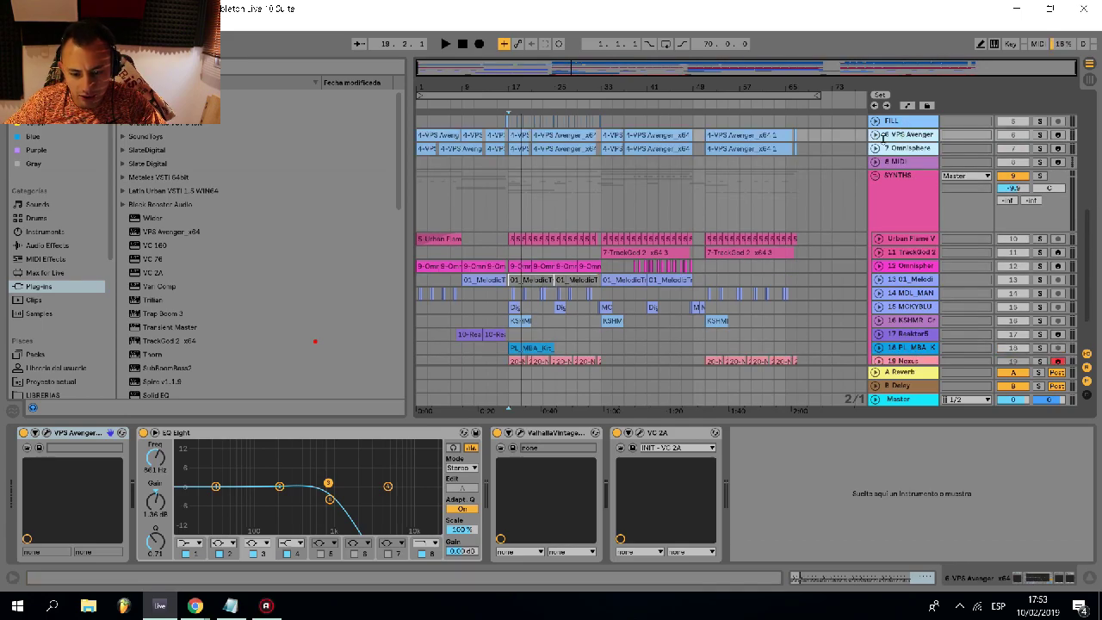
- Unfold the 6 VPS Avenger track and solo both it and the 7 Omnisphere track
scroll(881, 293, "up", 5)
left_click(875, 349)
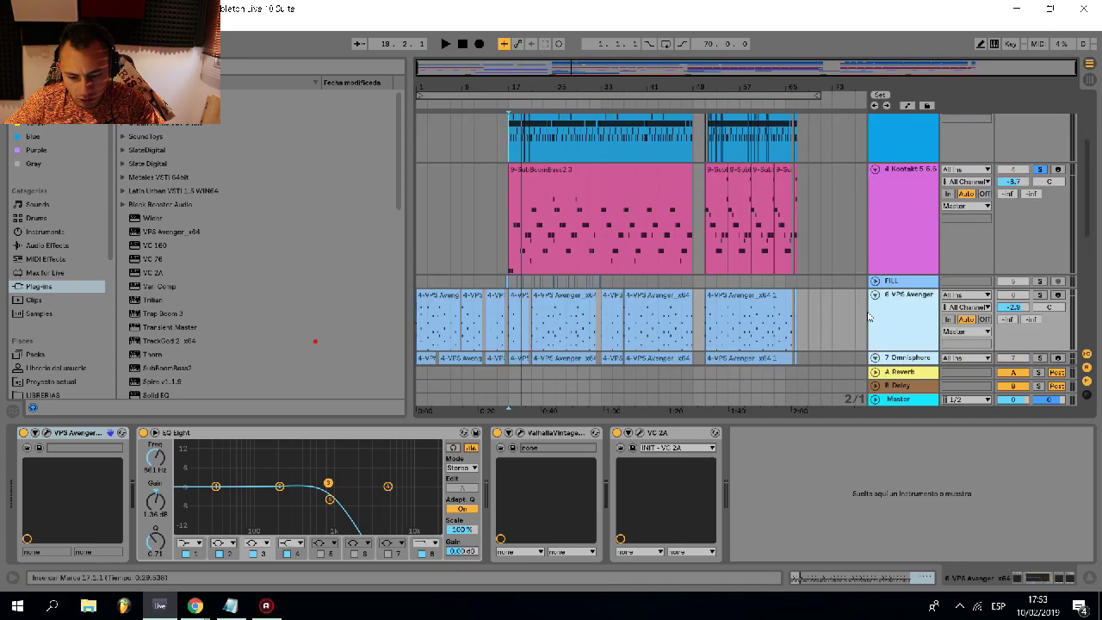
left_click(1039, 294)
left_click(1040, 358)
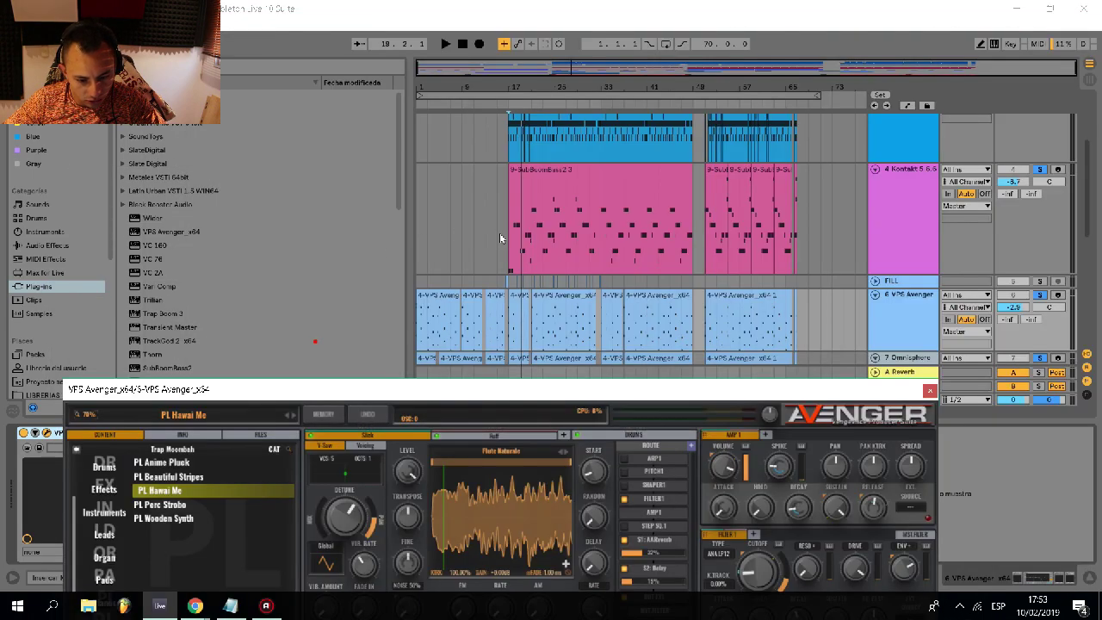
- Play the soloed drums, bass and synths from bar 17 and select the short kick solo clip between bars 20 and 21
left_click(499, 233)
key("space")
scroll(531, 337, "up", 1)
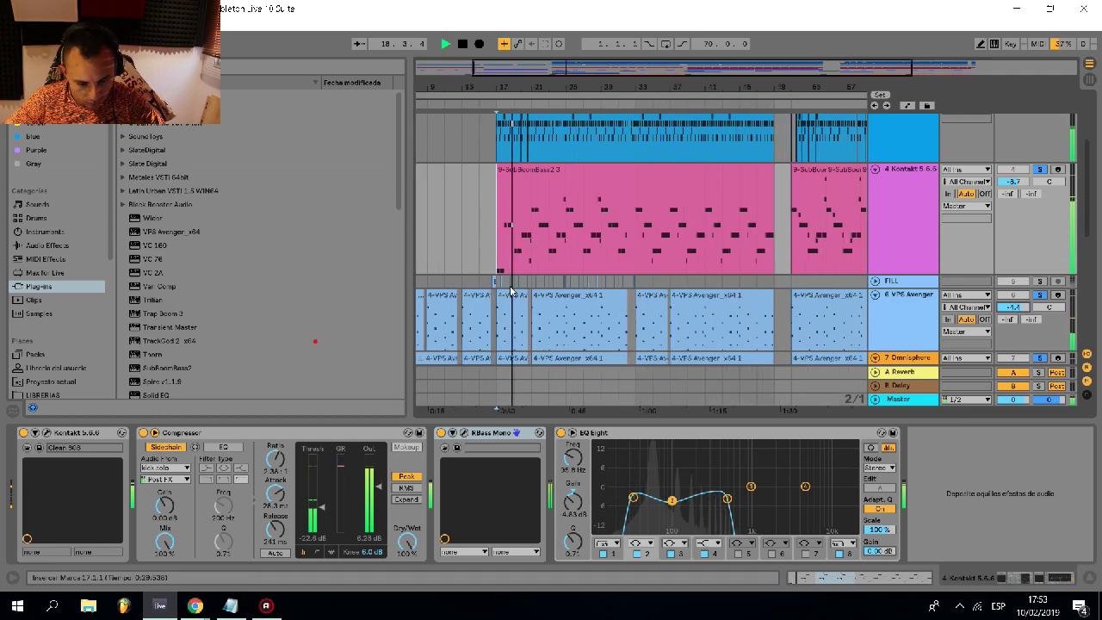
scroll(511, 293, "up", 4)
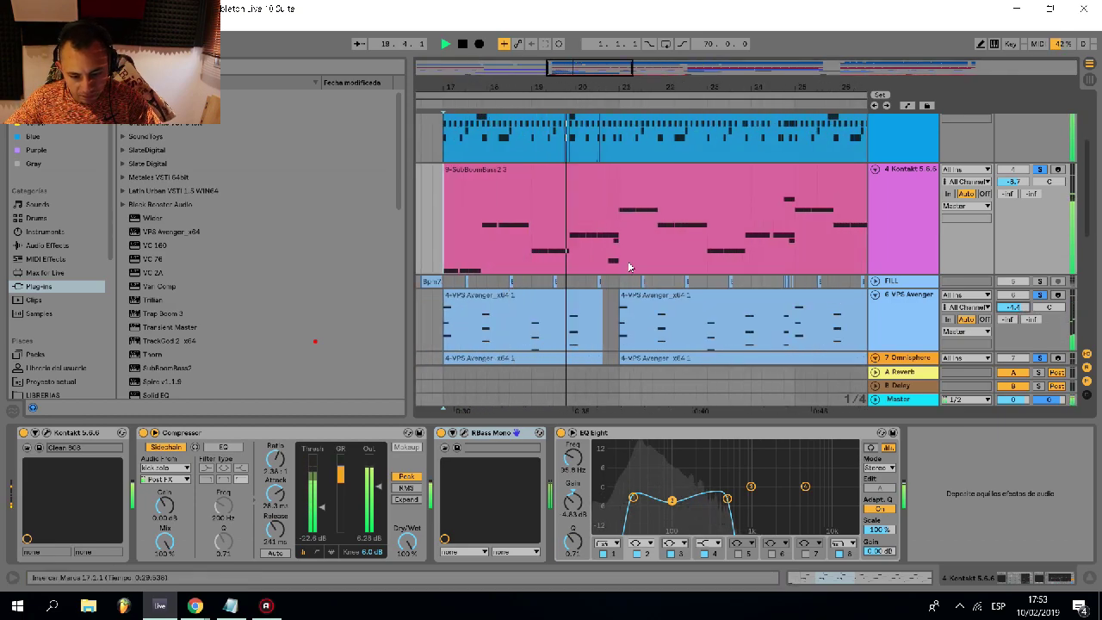
scroll(620, 276, "down", 1)
scroll(615, 293, "up", 3)
scroll(613, 300, "down", 1)
scroll(613, 258, "down", 1)
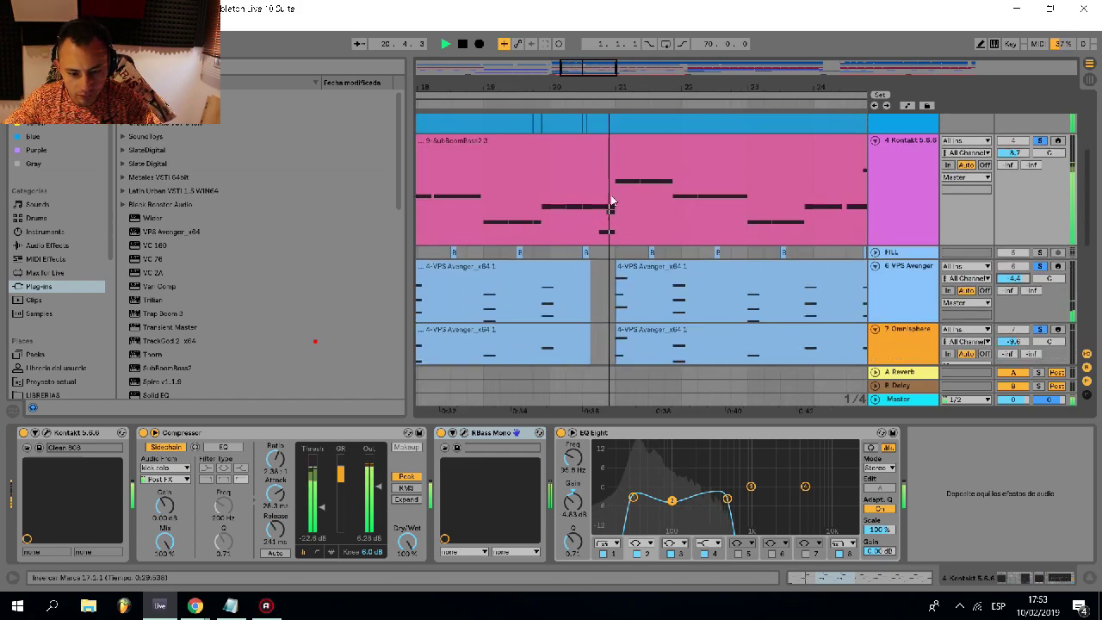
scroll(614, 215, "up", 2)
left_click(597, 181)
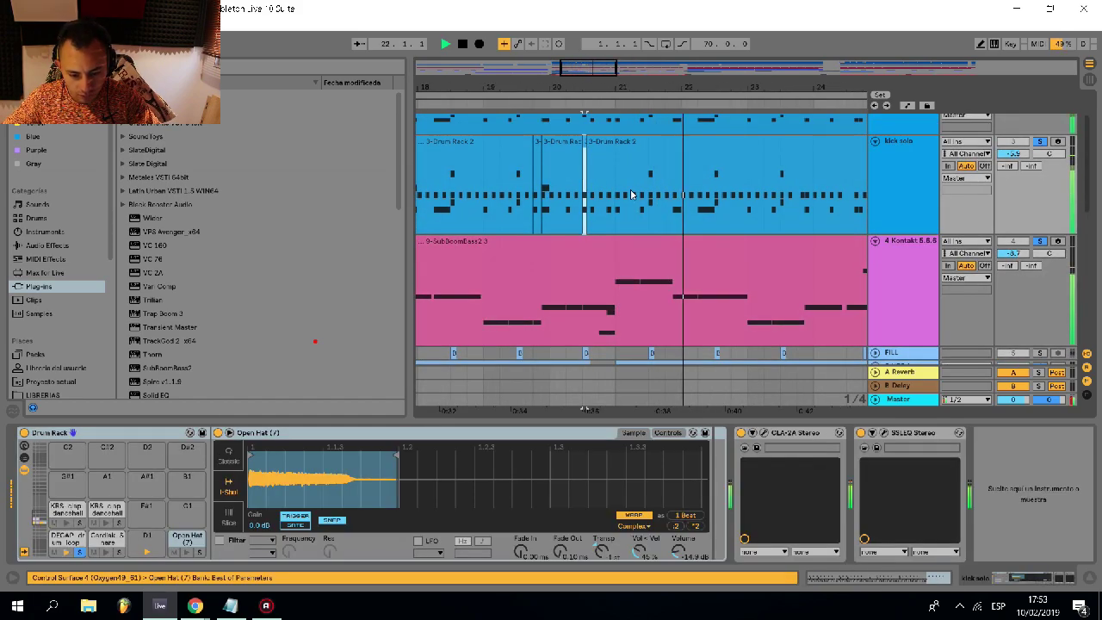
scroll(633, 203, "down", 4)
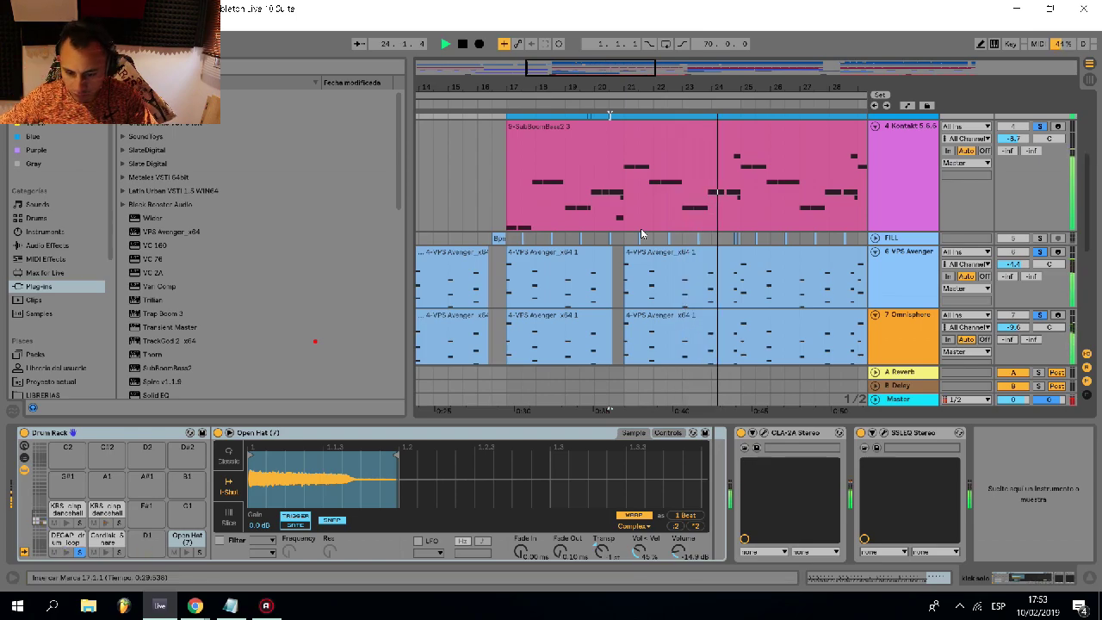
- Stop playback and return to the hit hats + snare track's Drum Rack
scroll(874, 223, "up", 1)
key("space")
scroll(879, 240, "up", 2)
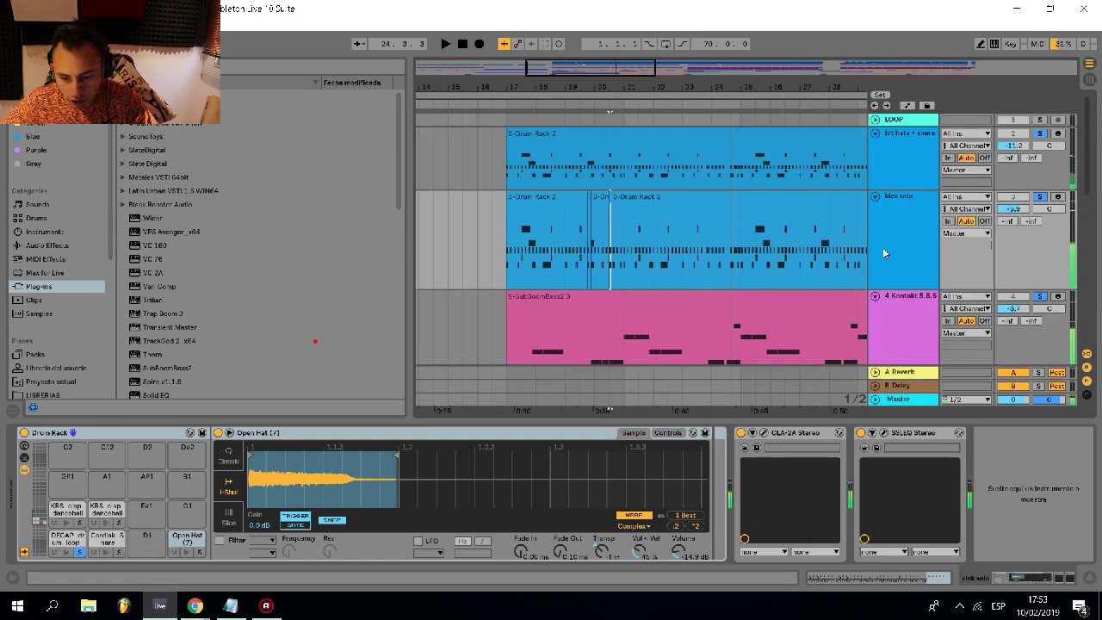
left_click(900, 156)
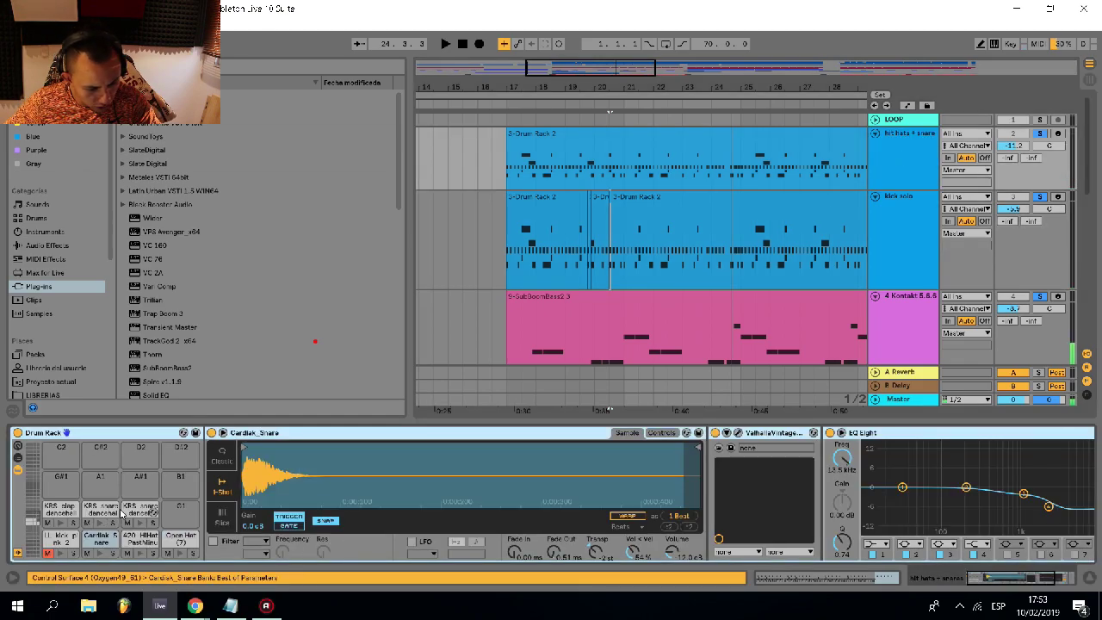
- Open the chord notes of the 6 VPS Avenger clip that starts at bar 17
scroll(893, 288, "down", 4)
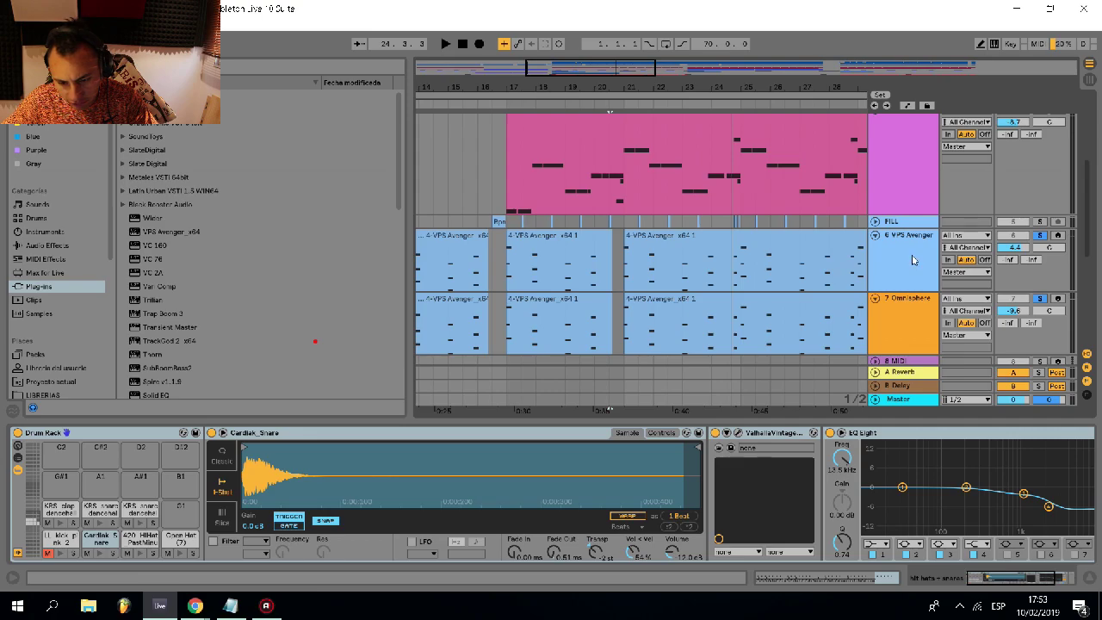
left_click(495, 289)
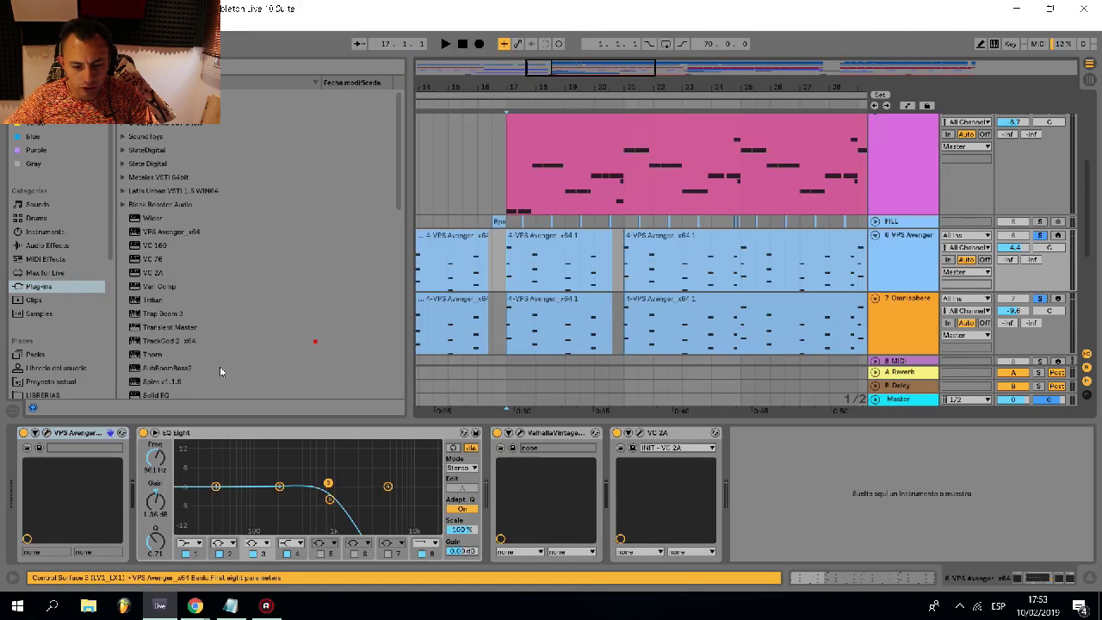
scroll(499, 307, "up", 5)
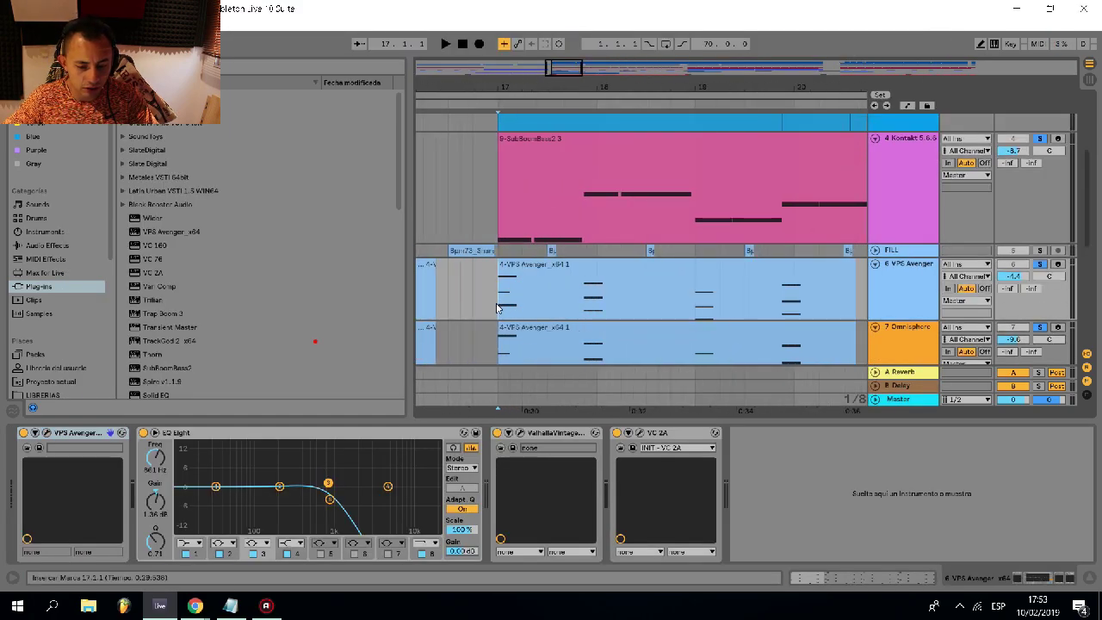
scroll(498, 308, "down", 3)
scroll(593, 299, "up", 2)
double_click(591, 298)
scroll(267, 494, "down", 3)
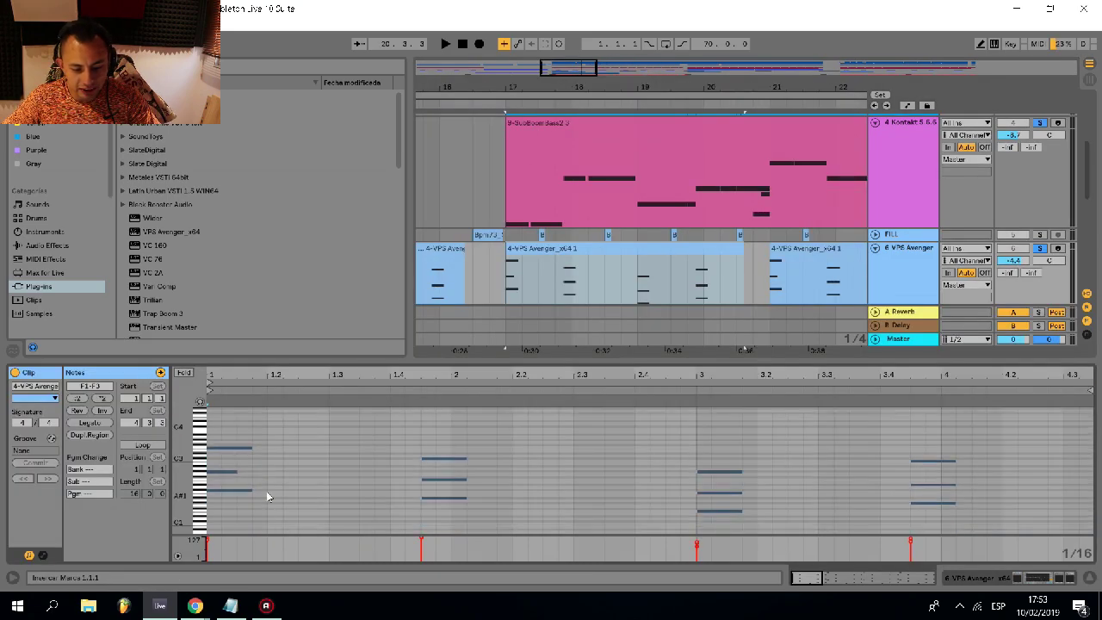
- Solo the 6 VPS Avenger track and play its chords from bar 17
scroll(878, 267, "down", 3)
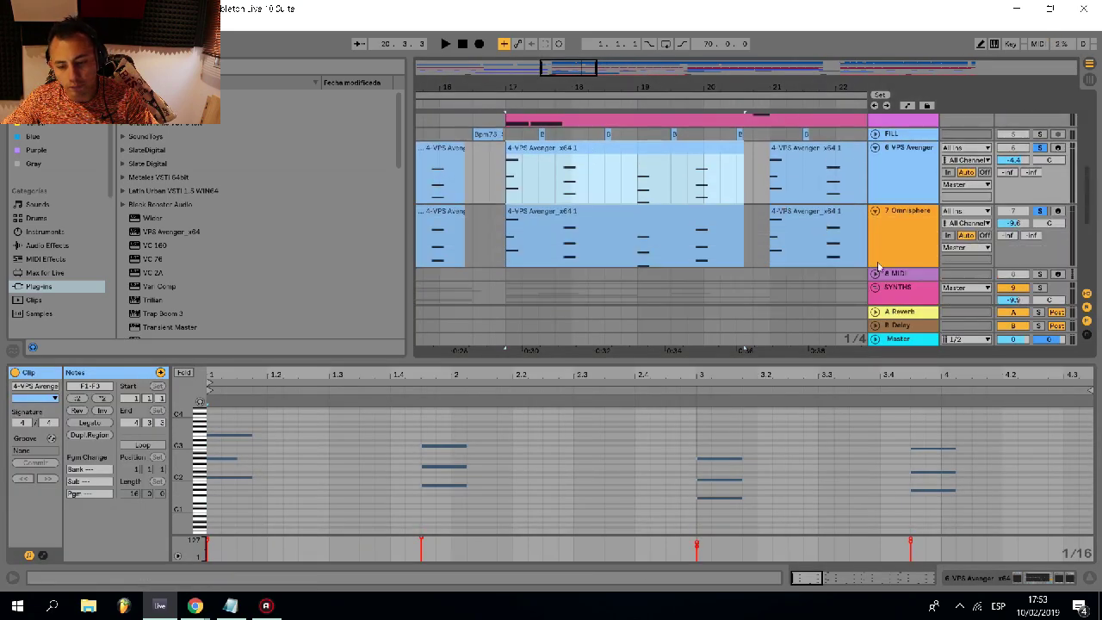
left_click(1042, 149)
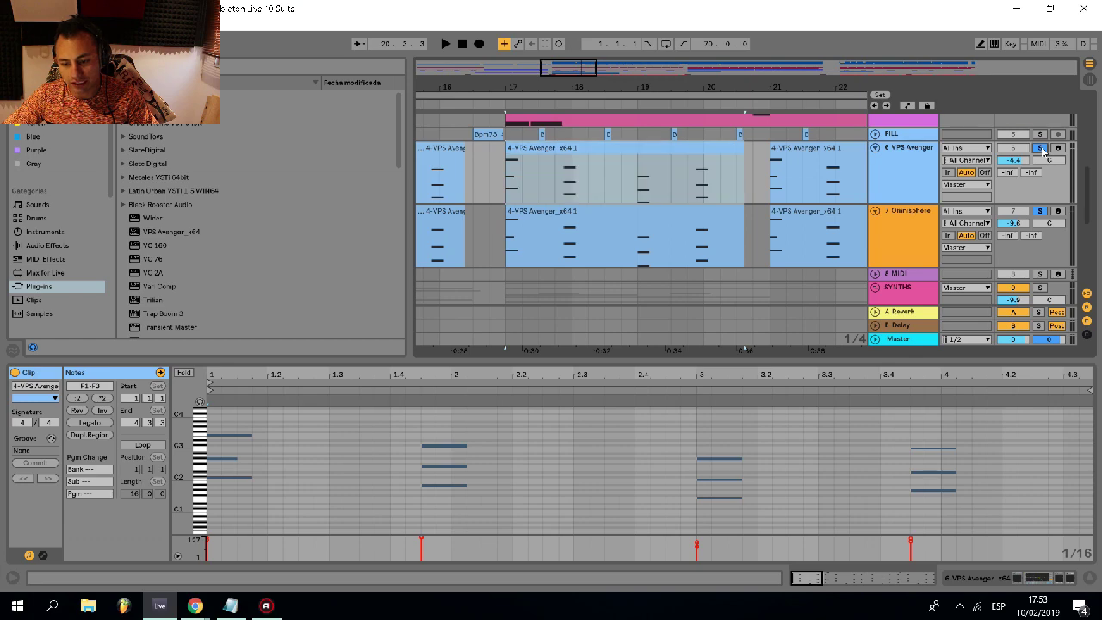
left_click(505, 190)
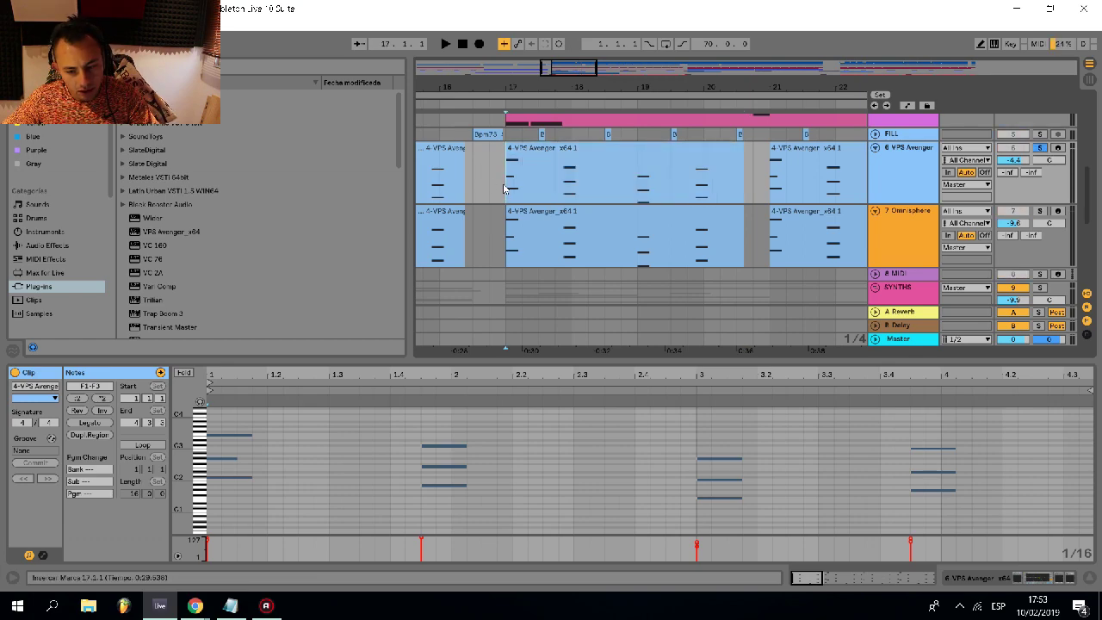
key("space")
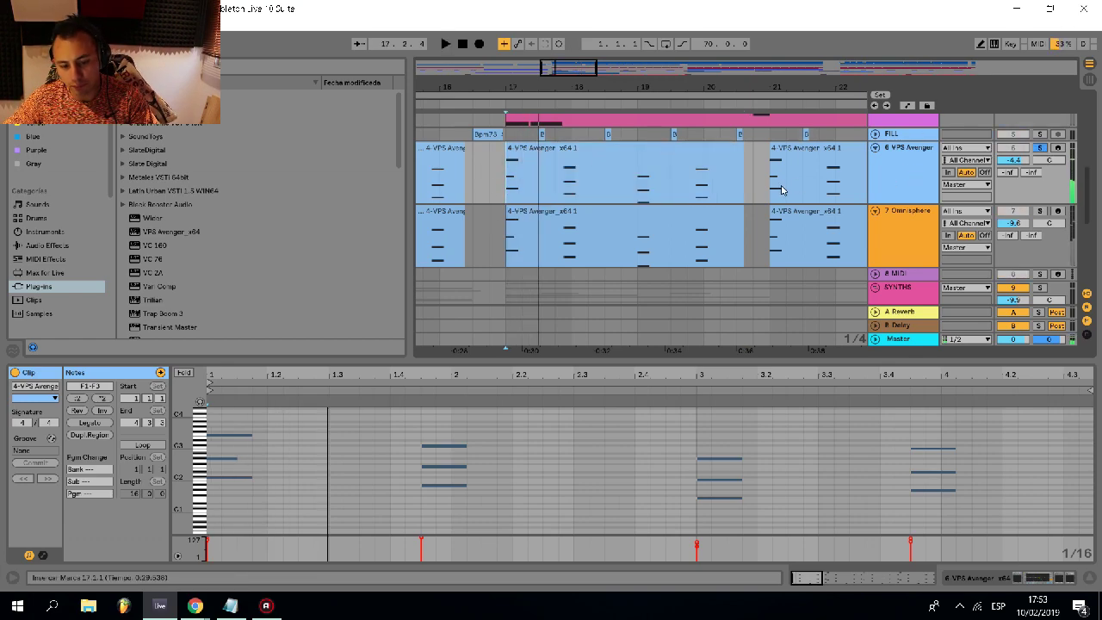
key("space")
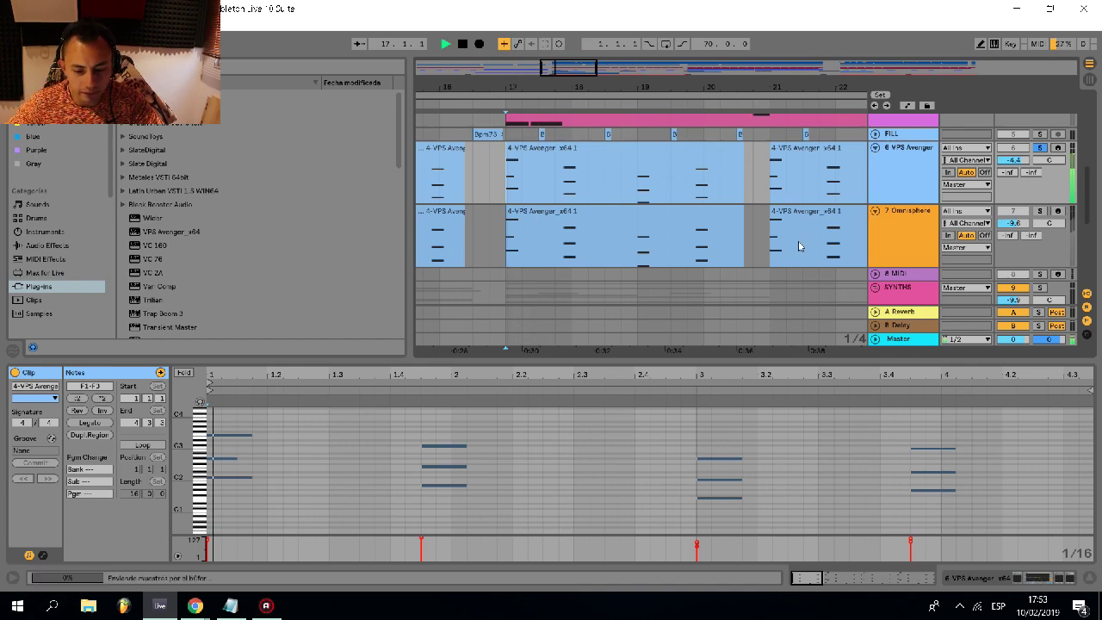
- Show the 6 VPS Avenger track's devices and play the 7 Omnisphere chords soloed on their own
double_click(888, 187)
scroll(701, 143, "down", 2)
key("space")
key("space")
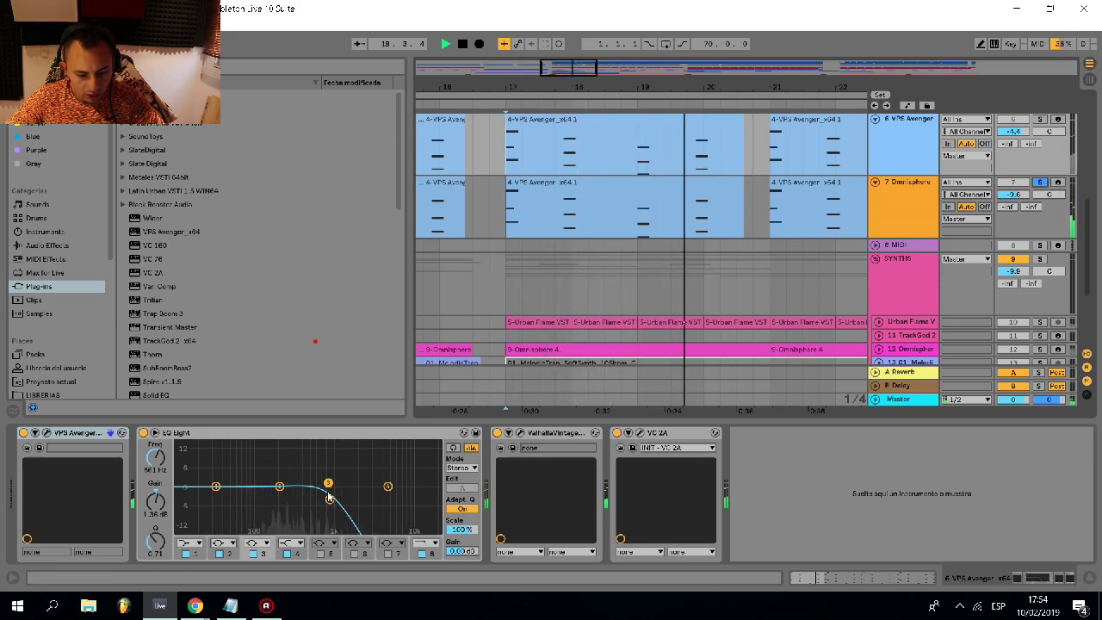
- In the 6 VPS Avenger EQ Eight, raise the high cut to 17.4 kHz, make band 1 a low cut slightly above 100 Hz and set band 2 to 235 Hz
key("space")
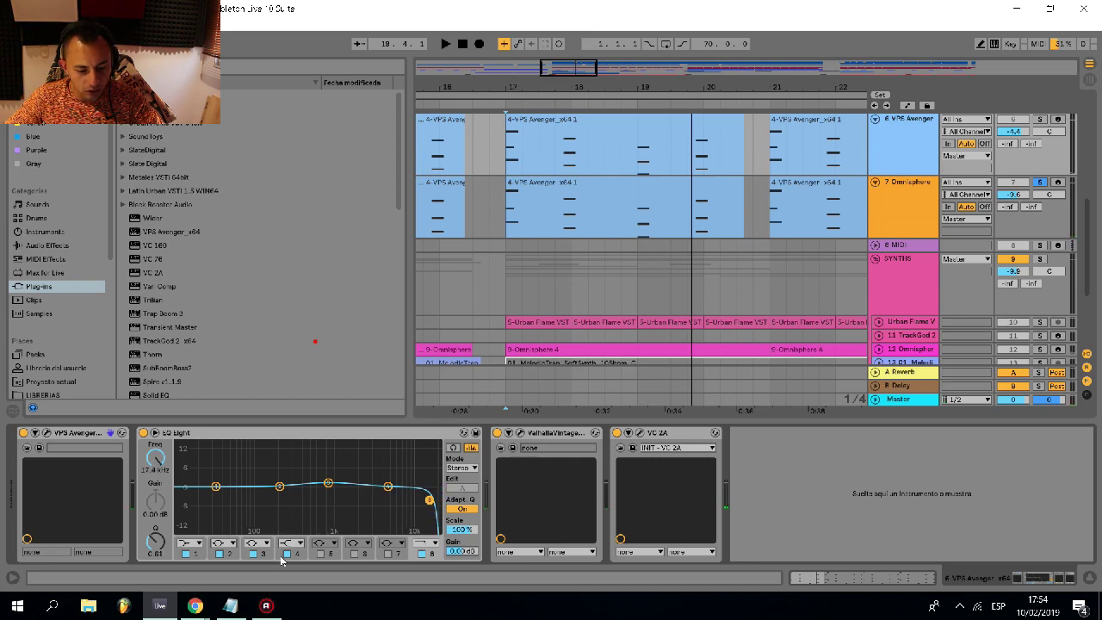
left_click(186, 547)
left_click(194, 473)
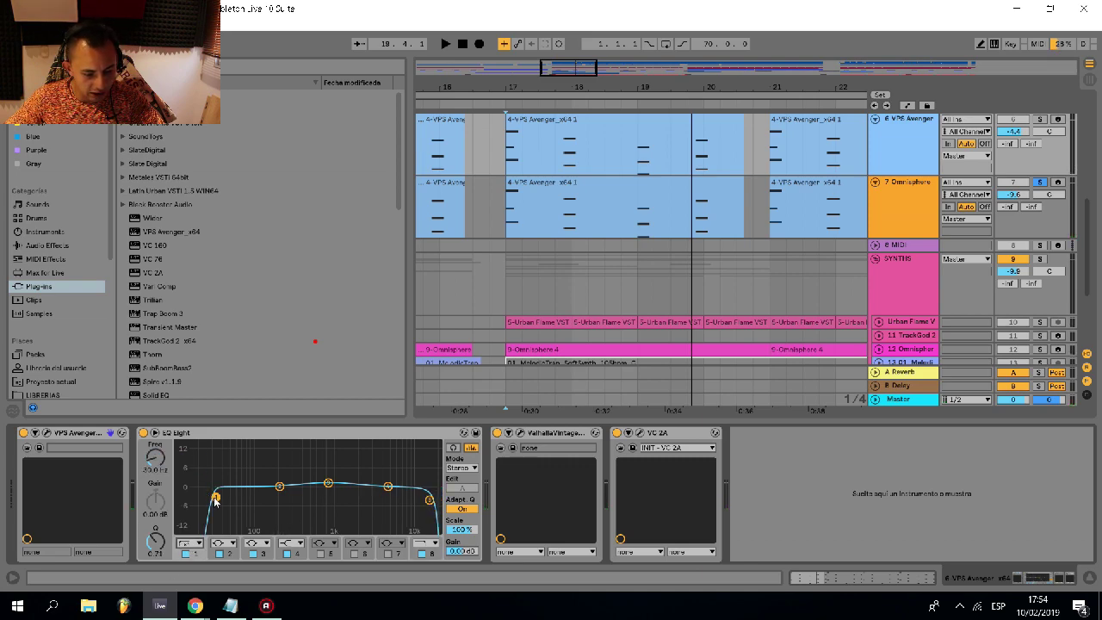
left_click_drag(252, 496, 257, 497)
key("space")
key("space")
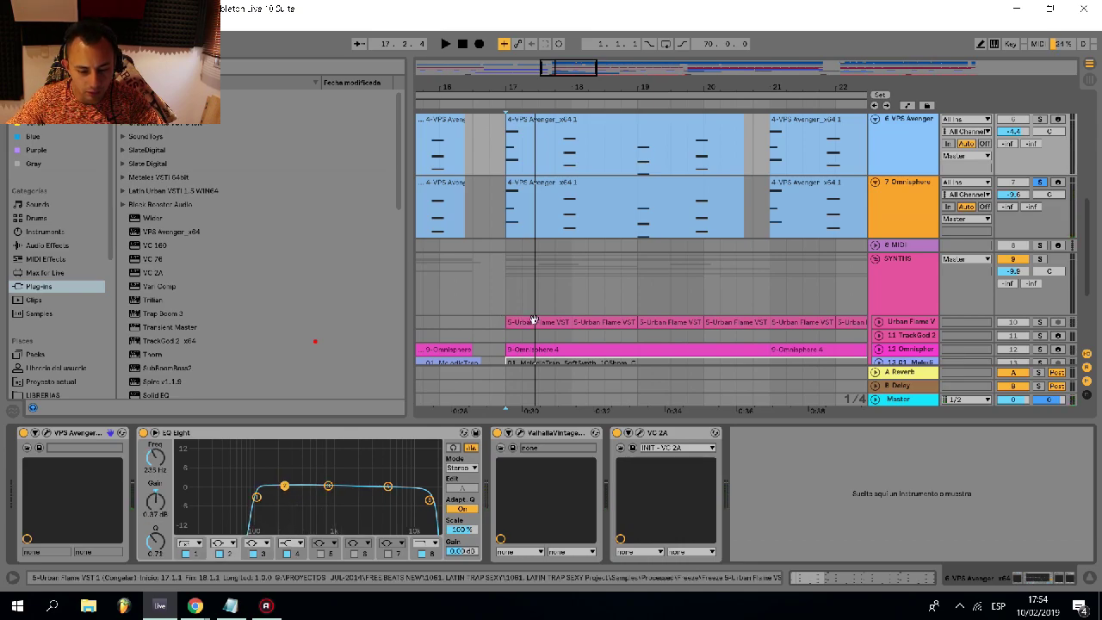
- Show the 7 Omnisphere track's devices and play its soloed chords from bar 17
scroll(461, 261, "up", 2)
left_click(505, 265)
key("space")
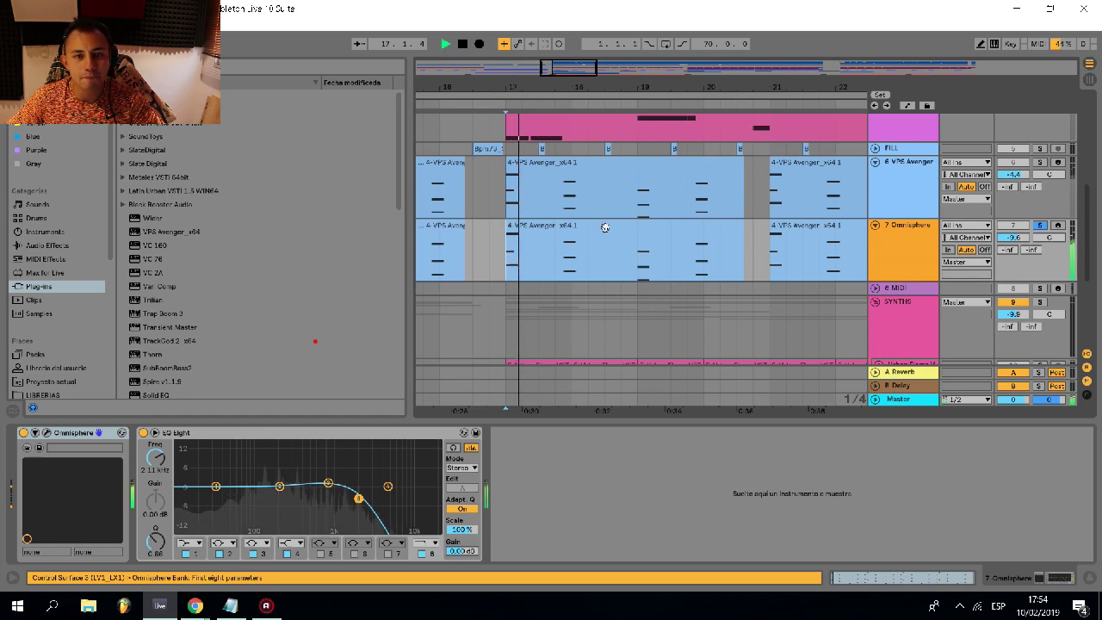
key("space")
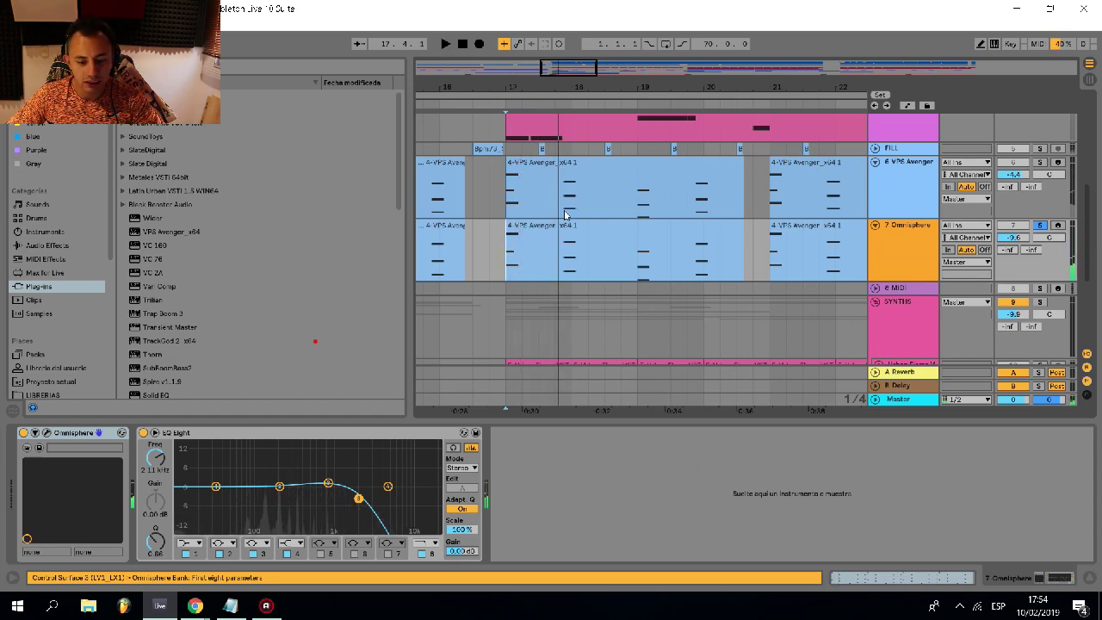
- Play both synths soloed together from bar 17 and lower the high cut in the 6 VPS Avenger EQ Eight to 899 Hz
left_click(508, 200)
key("space")
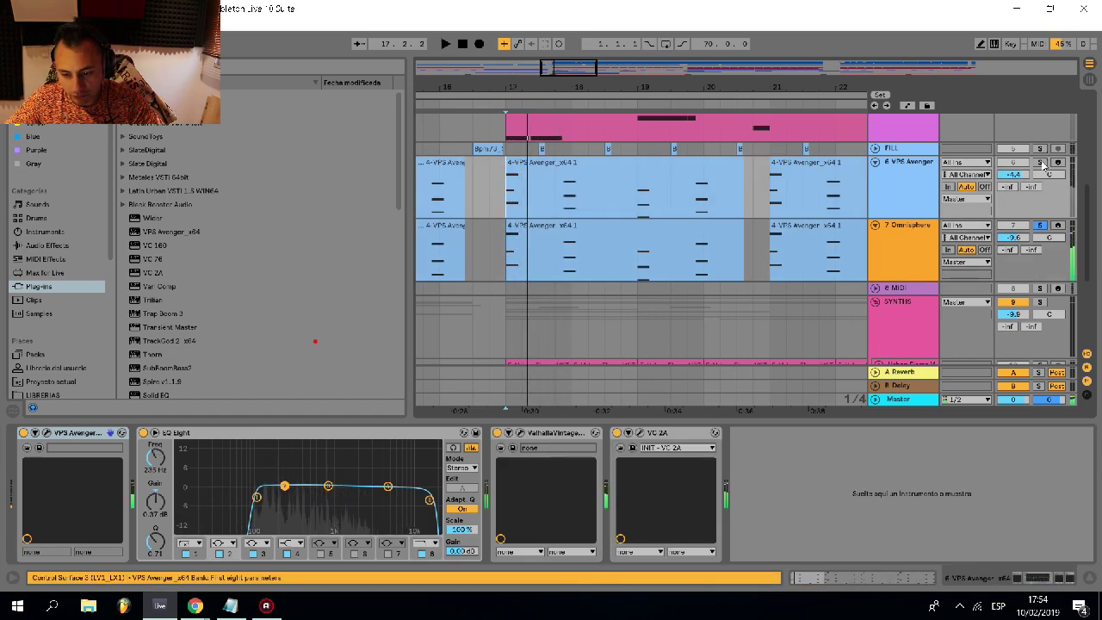
left_click(1041, 163)
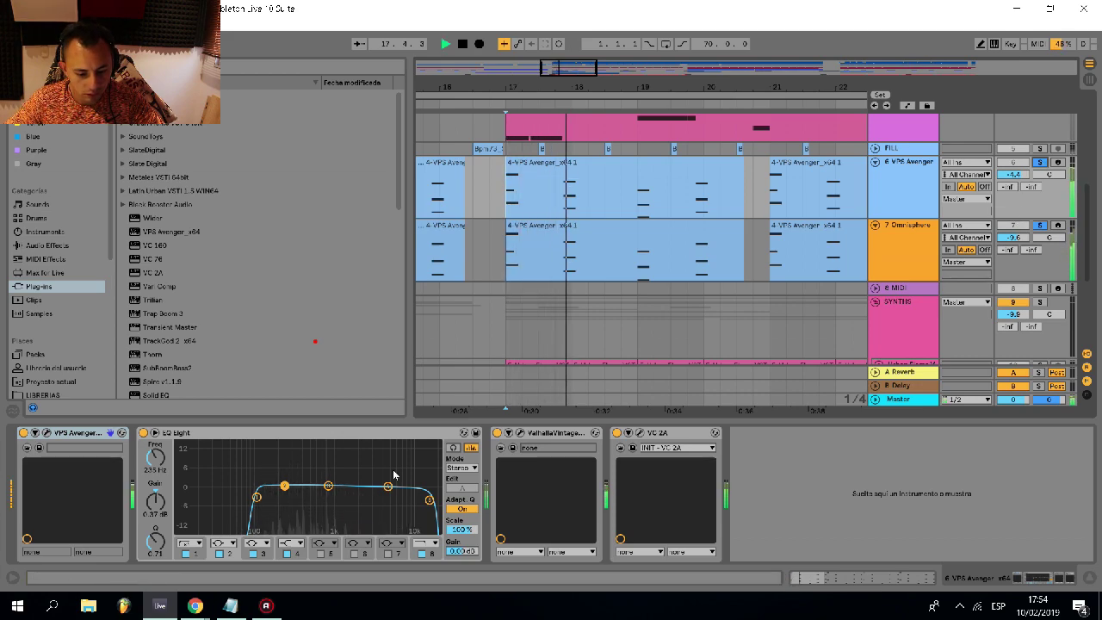
left_click_drag(429, 500, 329, 497)
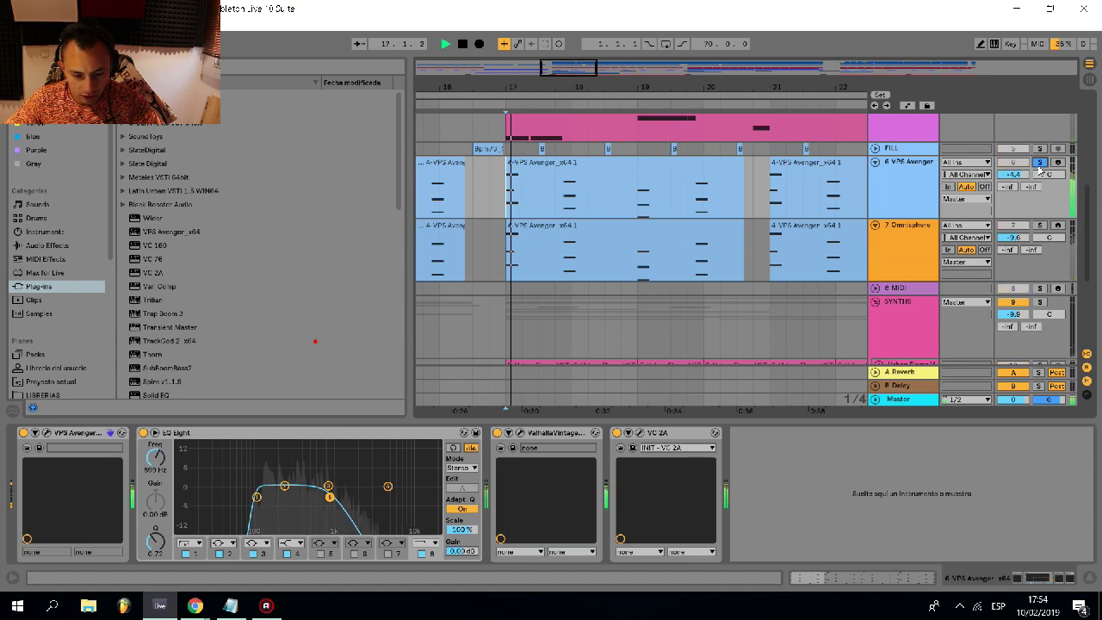
- Listen to 7 Omnisphere soloed, lower the 6 VPS Avenger low cut to the bottom of the spectrum and play VPS Avenger alone
left_click(1039, 226)
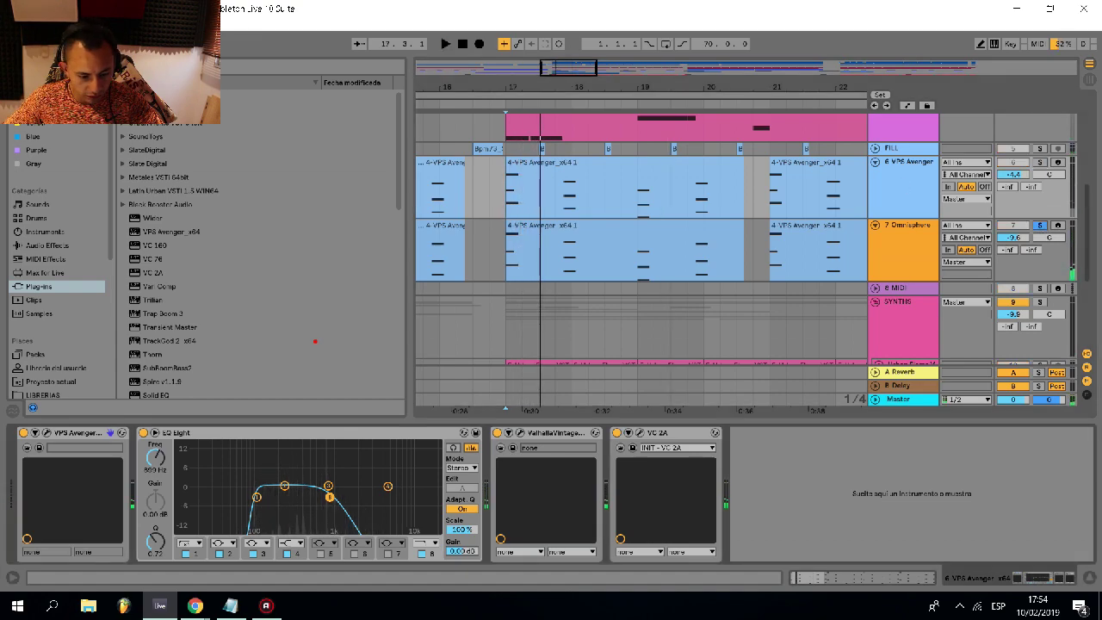
left_click_drag(257, 497, 214, 499)
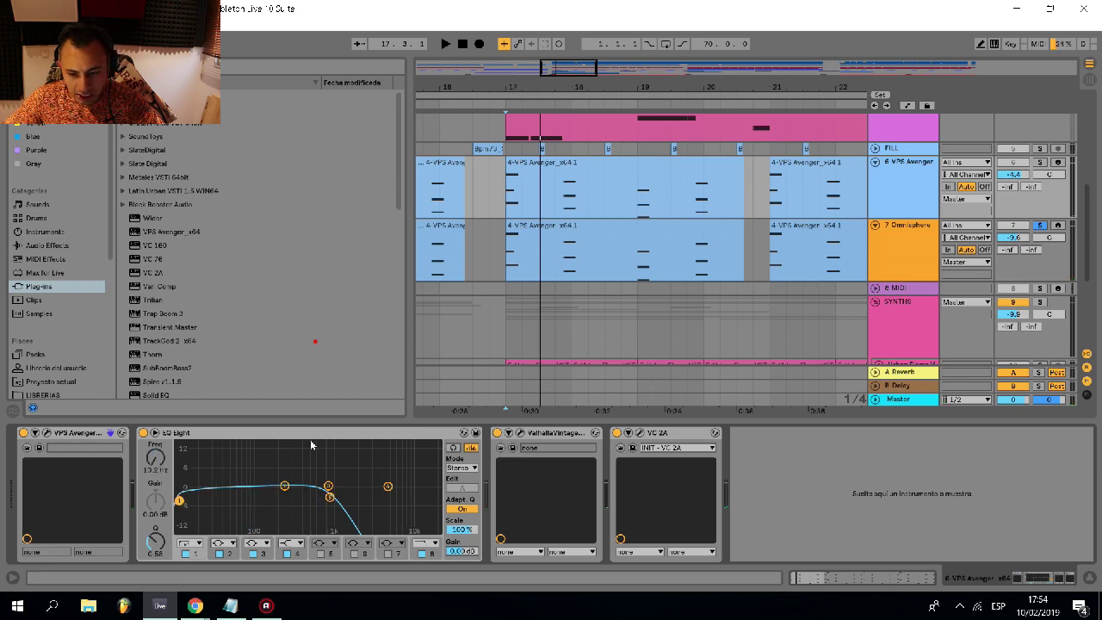
left_click(1040, 162)
key("space")
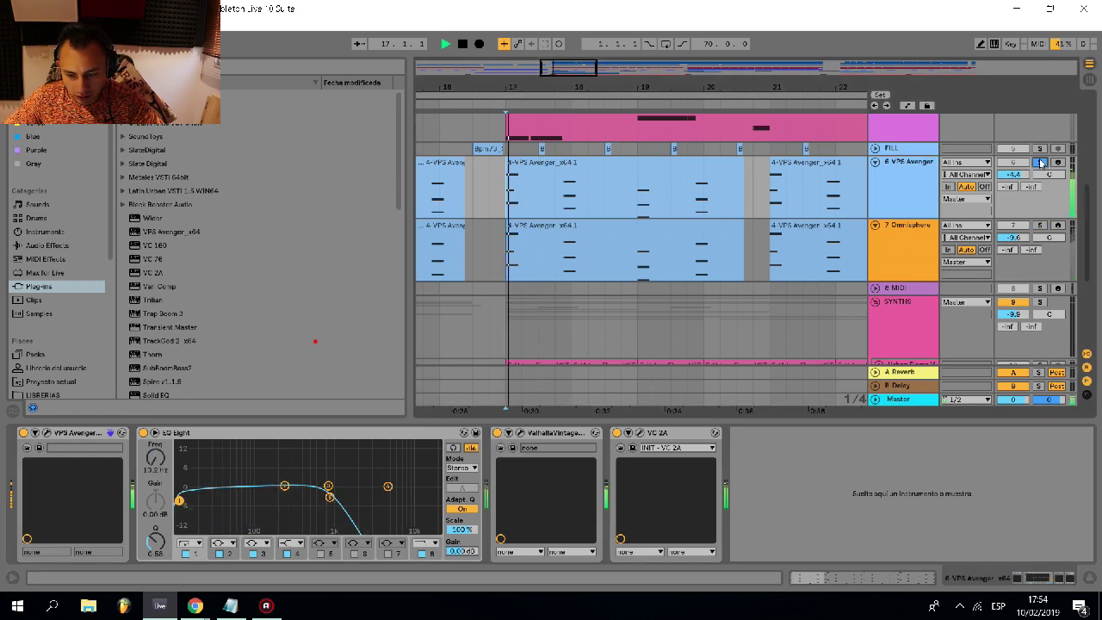
- Solo 7 Omnisphere and open up the high cut in its EQ Eight to 21.1 kHz
left_click(1040, 225)
left_click(896, 259)
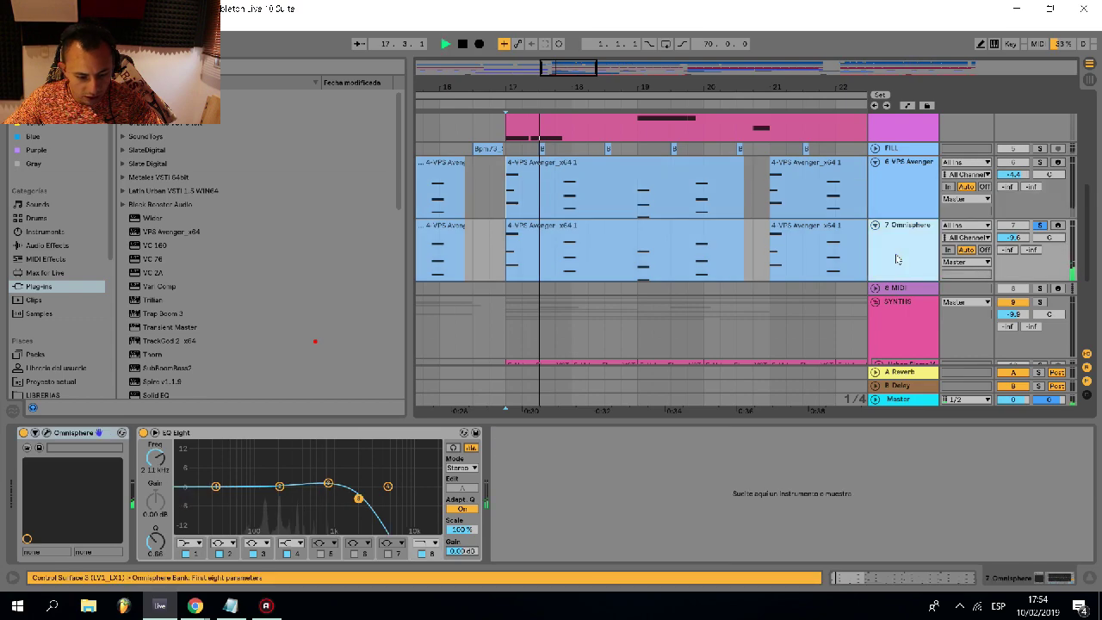
left_click_drag(359, 499, 437, 483)
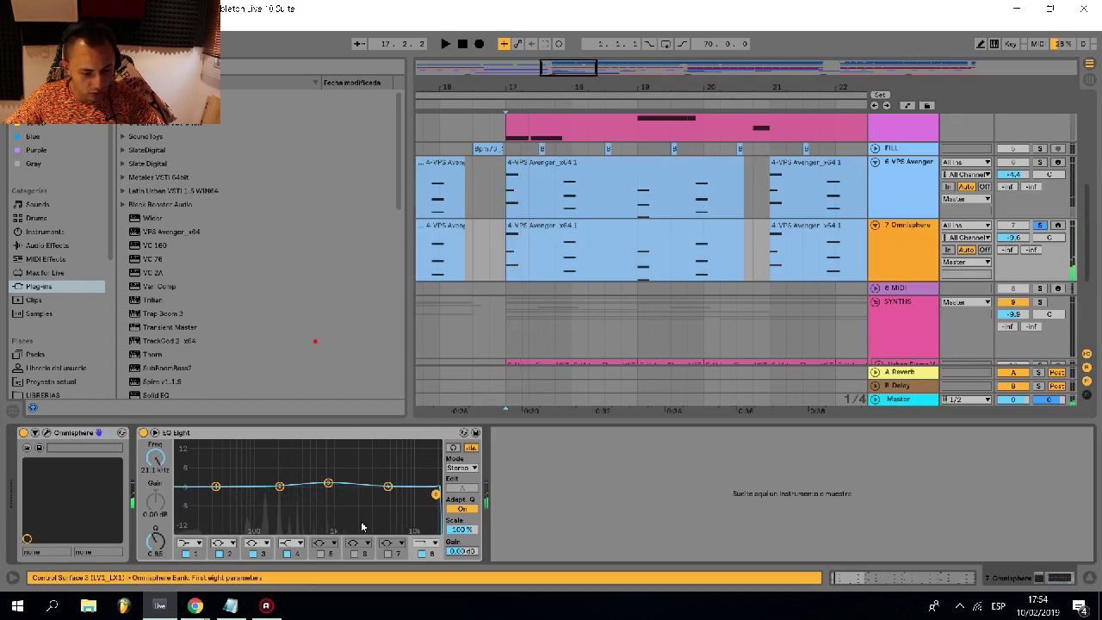
- In the 7 Omnisphere EQ Eight, make band 1 a low cut at 182 Hz and set band 2 to about 220 Hz
left_click(196, 546)
left_click(184, 459)
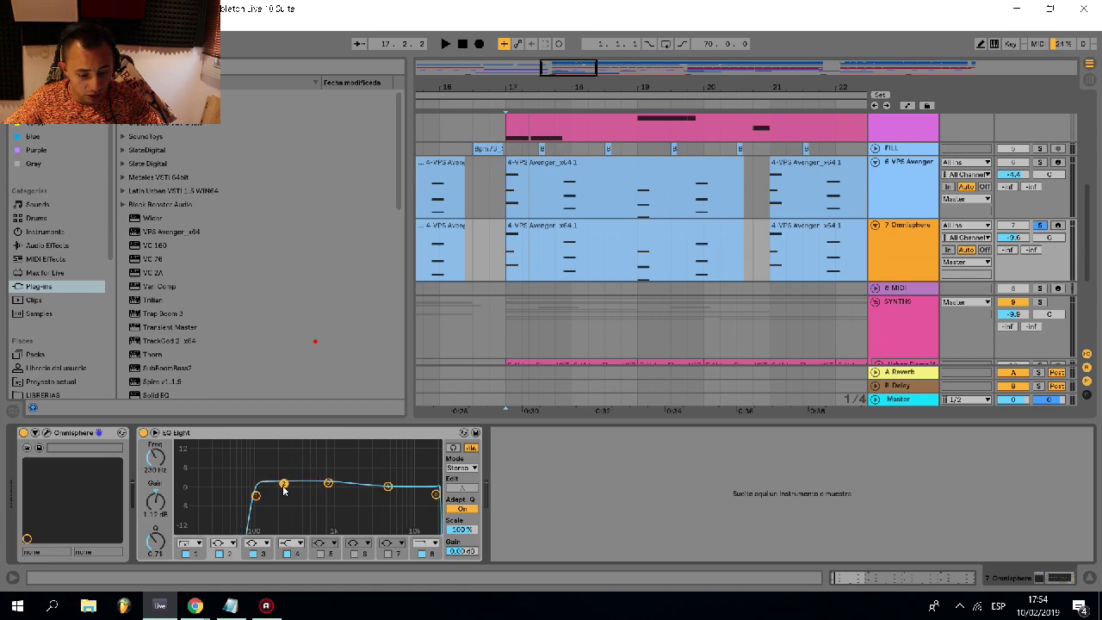
key("space")
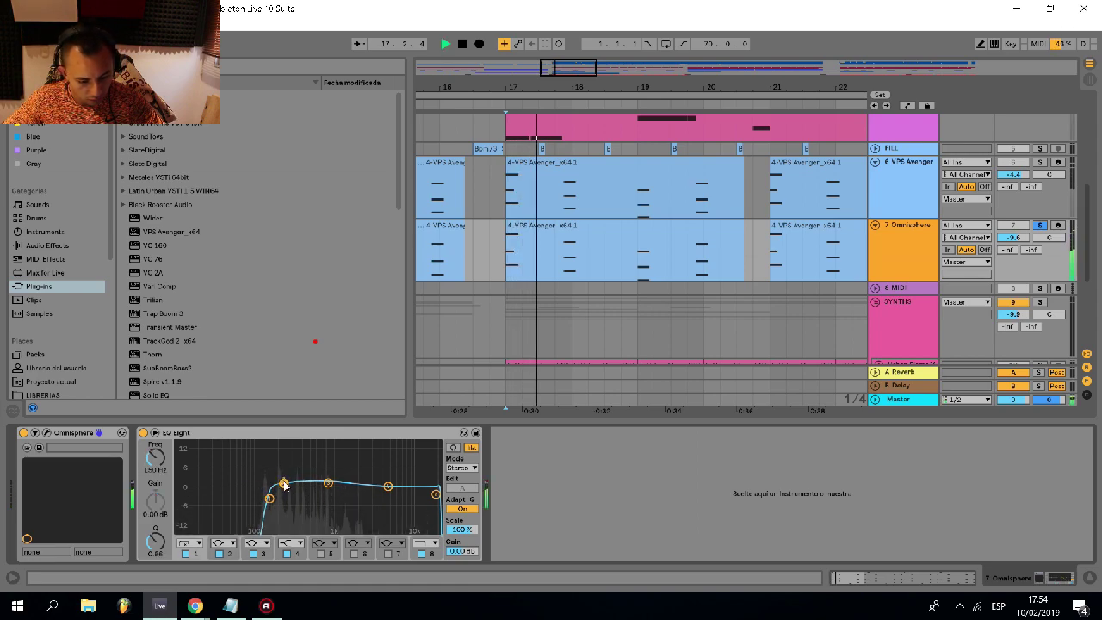
left_click_drag(271, 501, 277, 503)
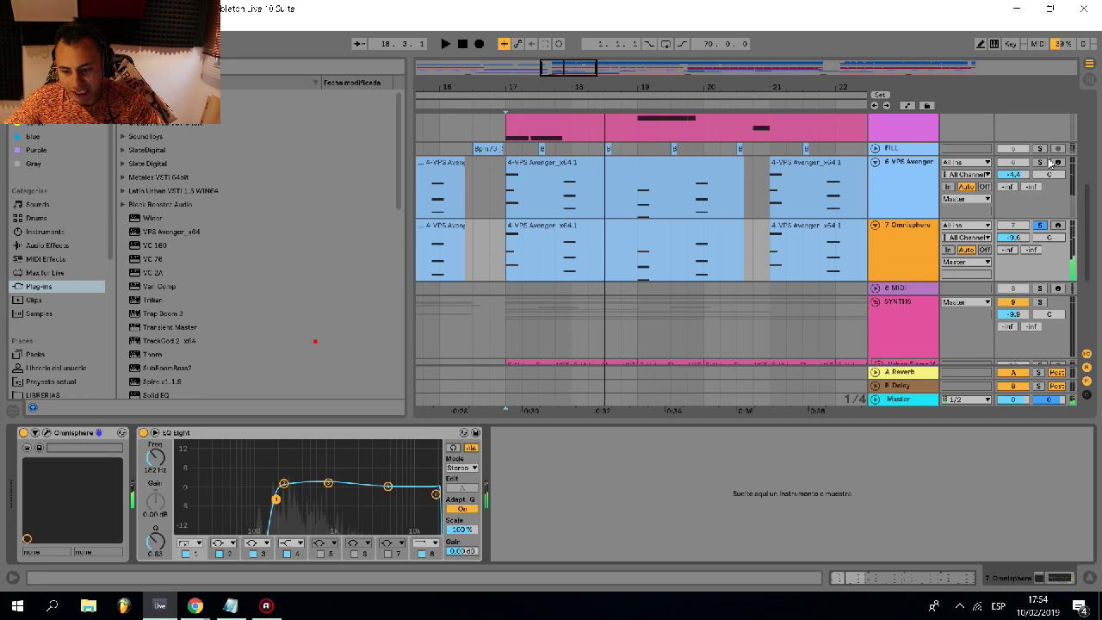
- Play both synths soloed from bar 17 and, in the 7 Omnisphere EQ Eight, set band 4 to 4.35 kHz at -3.64 dB and the high cut to 14.7 kHz
key("space")
key("space")
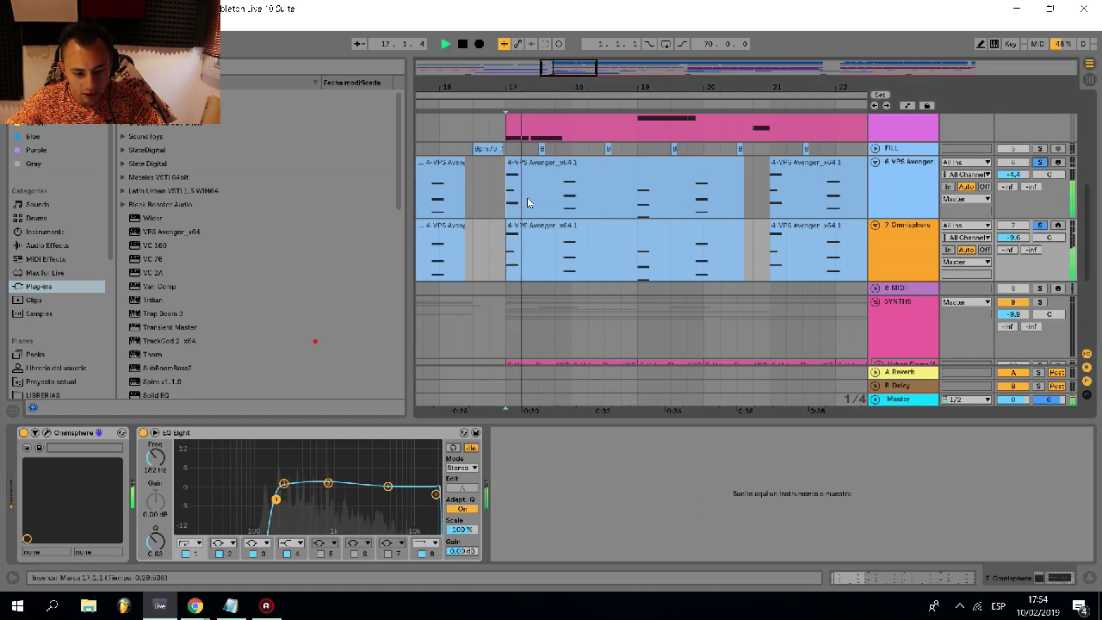
left_click(895, 185)
left_click(907, 266)
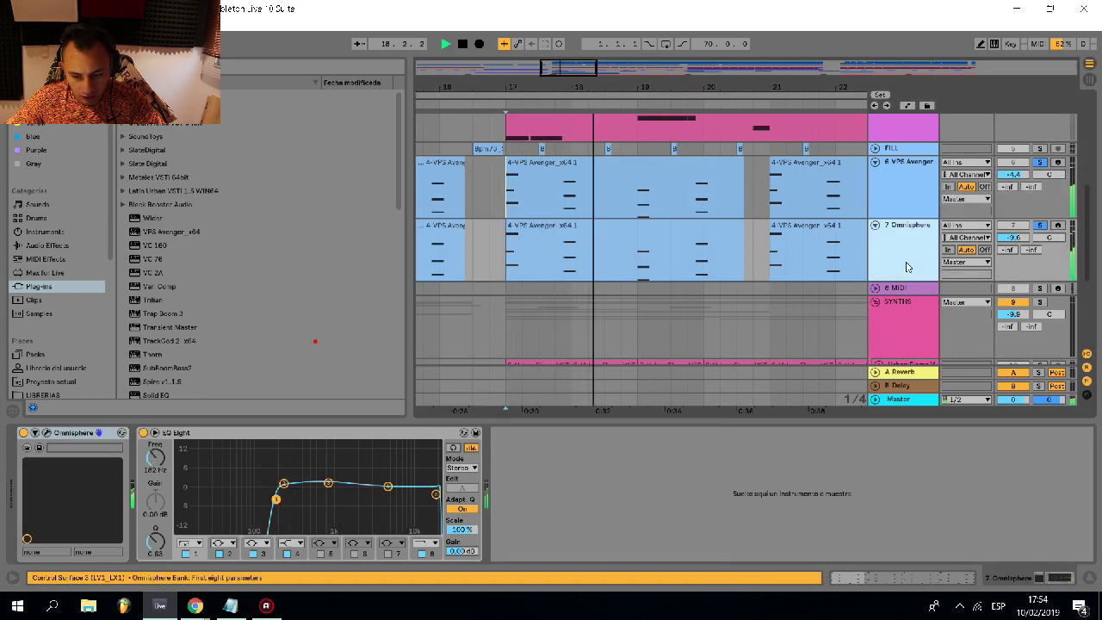
left_click(387, 487)
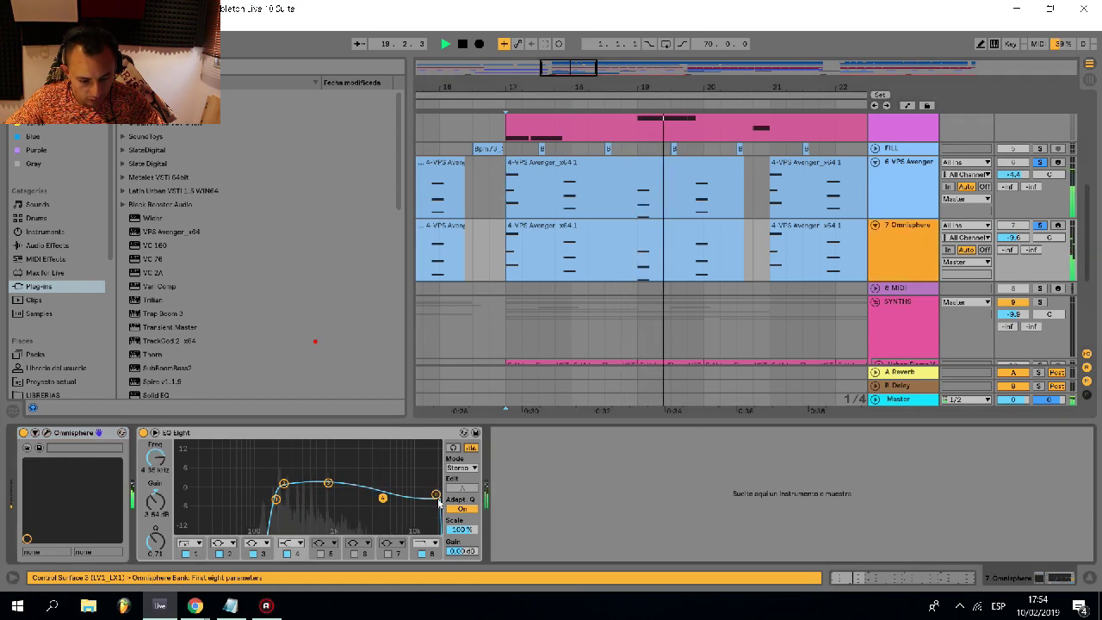
left_click_drag(436, 495, 423, 495)
- Delete the chord clips of 6 VPS Avenger and 7 Omnisphere across roughly bars 26 to 32
scroll(675, 201, "down", 1)
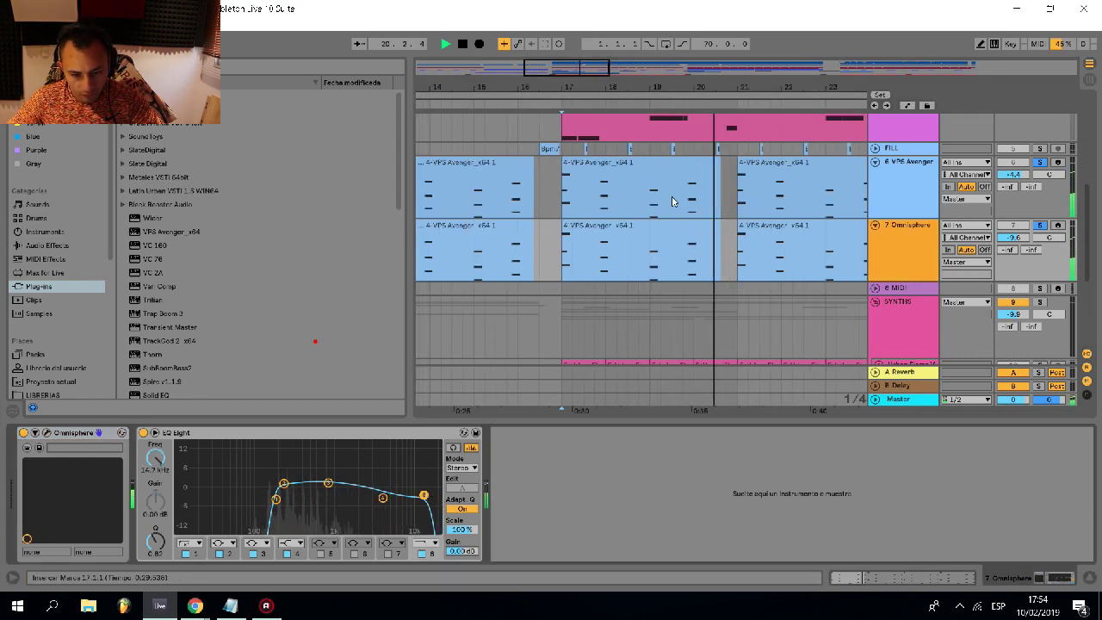
scroll(682, 186, "up", 1)
scroll(696, 207, "down", 1)
scroll(721, 214, "up", 1)
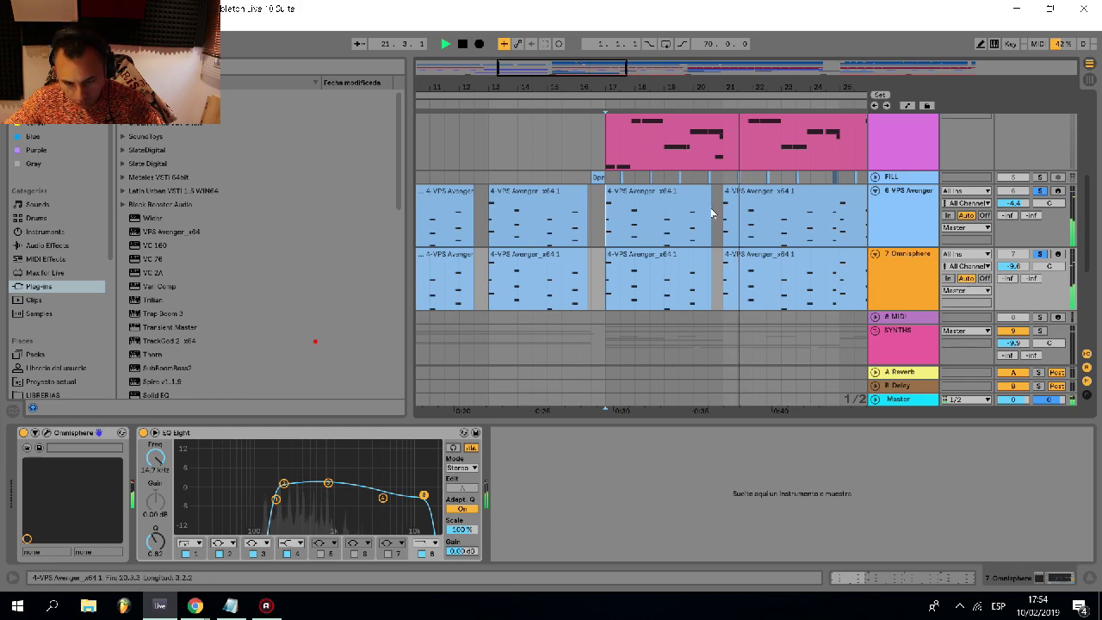
scroll(770, 224, "right", 2)
left_click_drag(818, 238, 862, 271)
key("Delete")
scroll(708, 228, "down", 2)
left_click_drag(746, 222, 827, 272)
key("Delete")
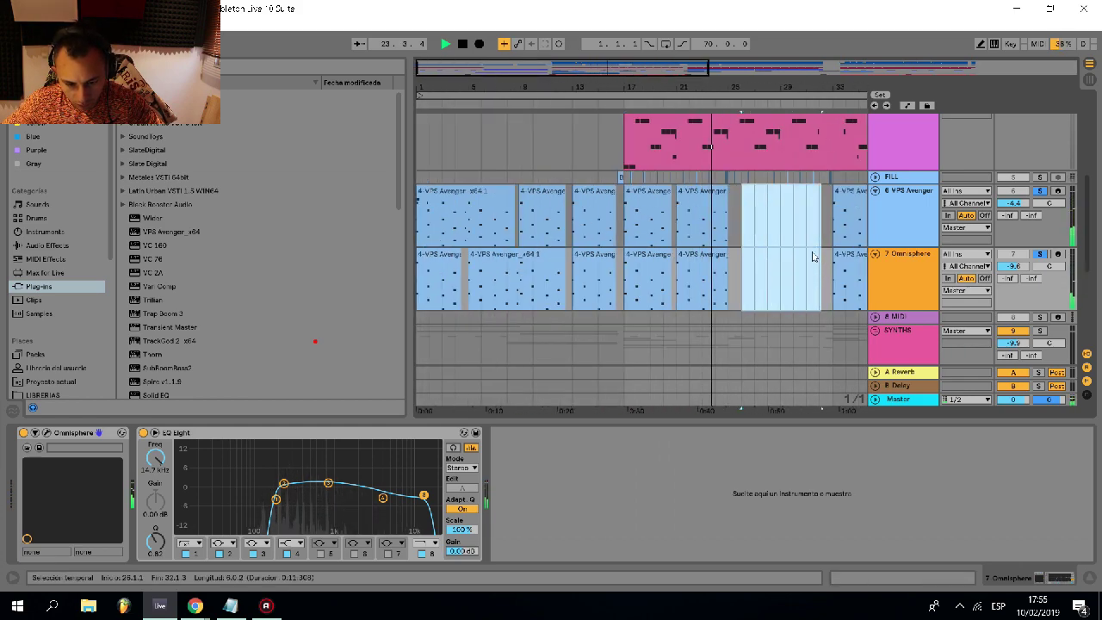
- Stop playback and duplicate both synths' chord clips from bars 17–25 into bars 25–33
scroll(725, 227, "up", 1)
key("space")
left_click_drag(726, 229, 572, 268)
key("ctrl+d")
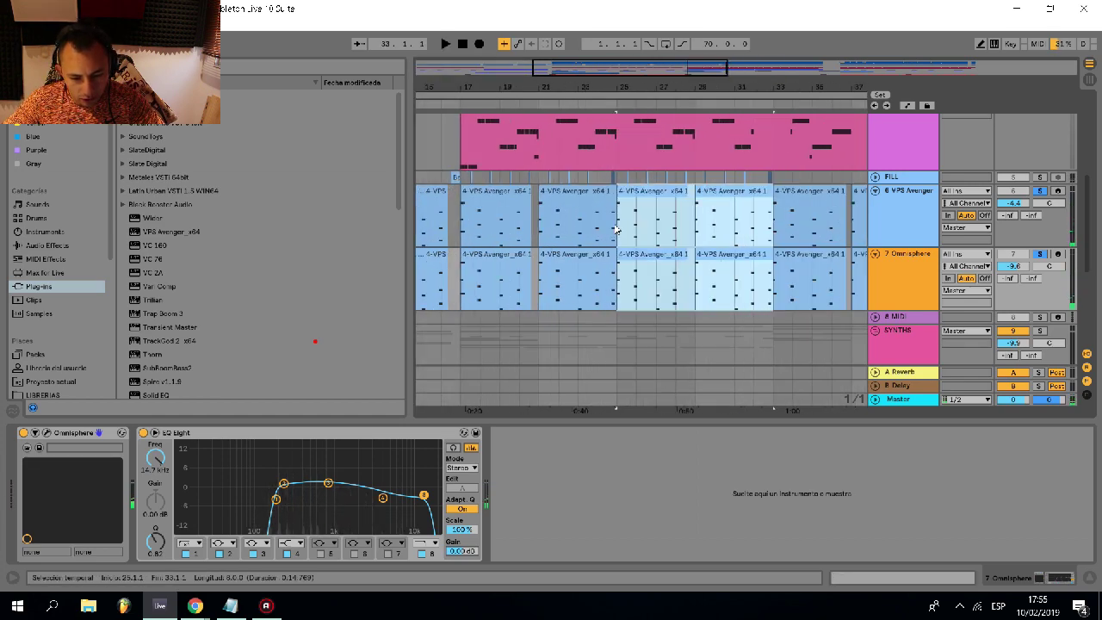
- Insert an empty audio track and place it directly below 7 Omnisphere
left_click(903, 193)
key("ctrl+t")
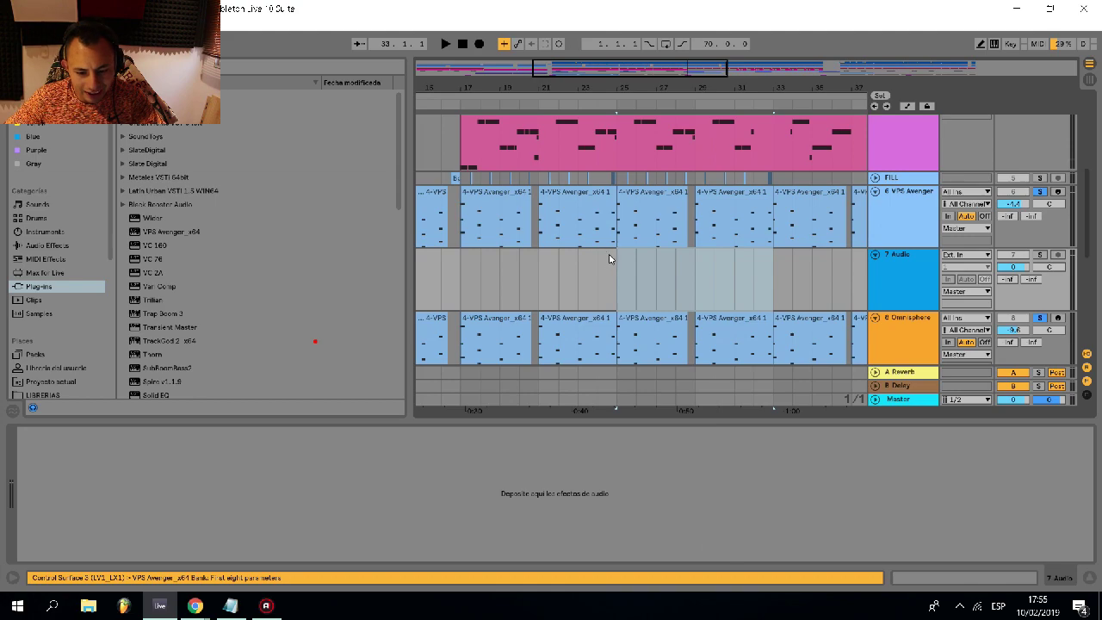
left_click_drag(921, 285, 884, 198)
scroll(906, 314, "down", 3)
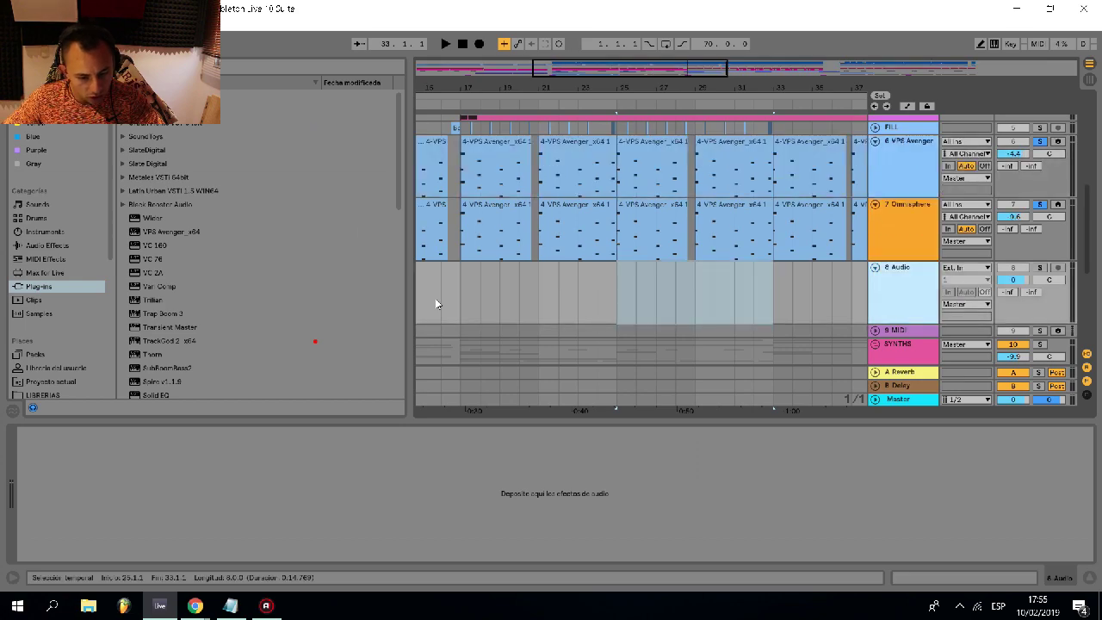
- Place the insert marker at bar 17 on the new audio track and search the LIBRERIAS folder for vocal samples
left_click(457, 297)
scroll(245, 194, "down", 4)
scroll(60, 336, "down", 8)
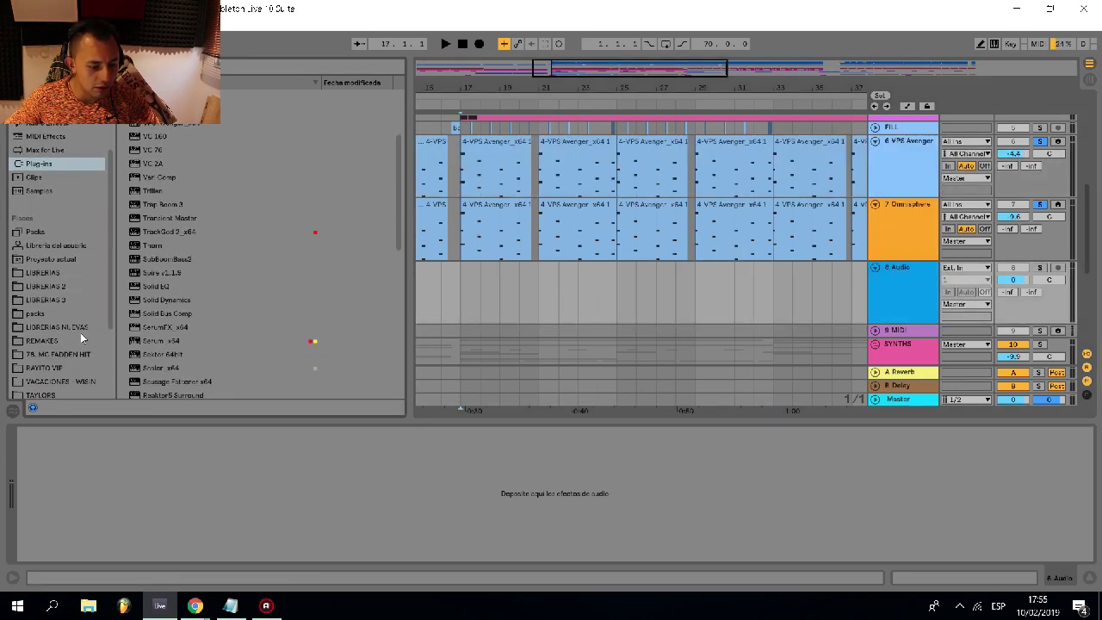
scroll(41, 331, "up", 2)
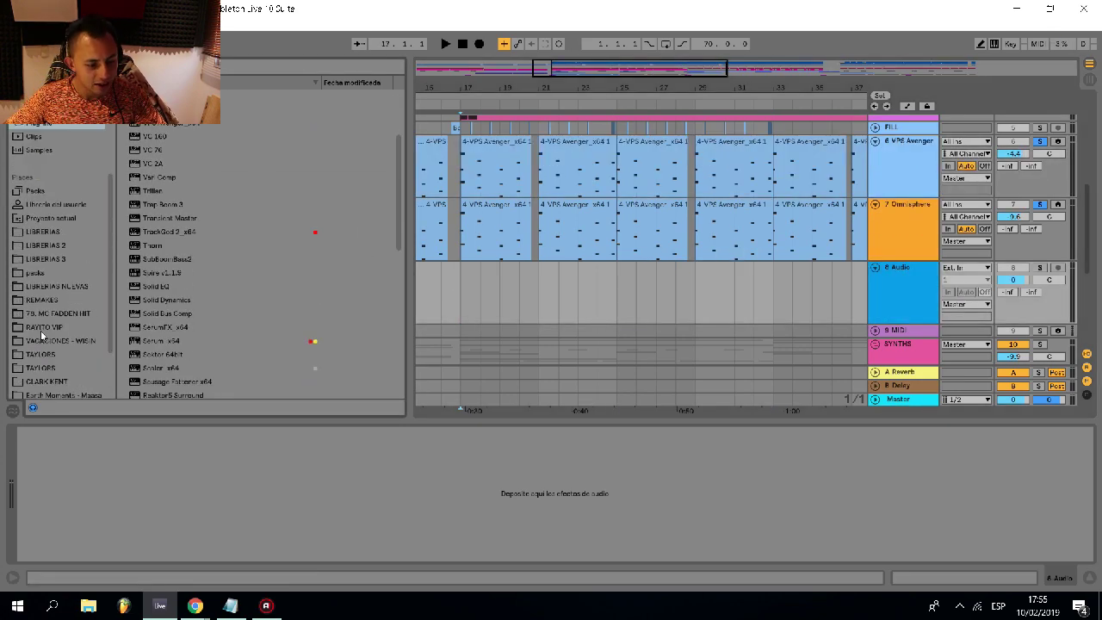
left_click(45, 229)
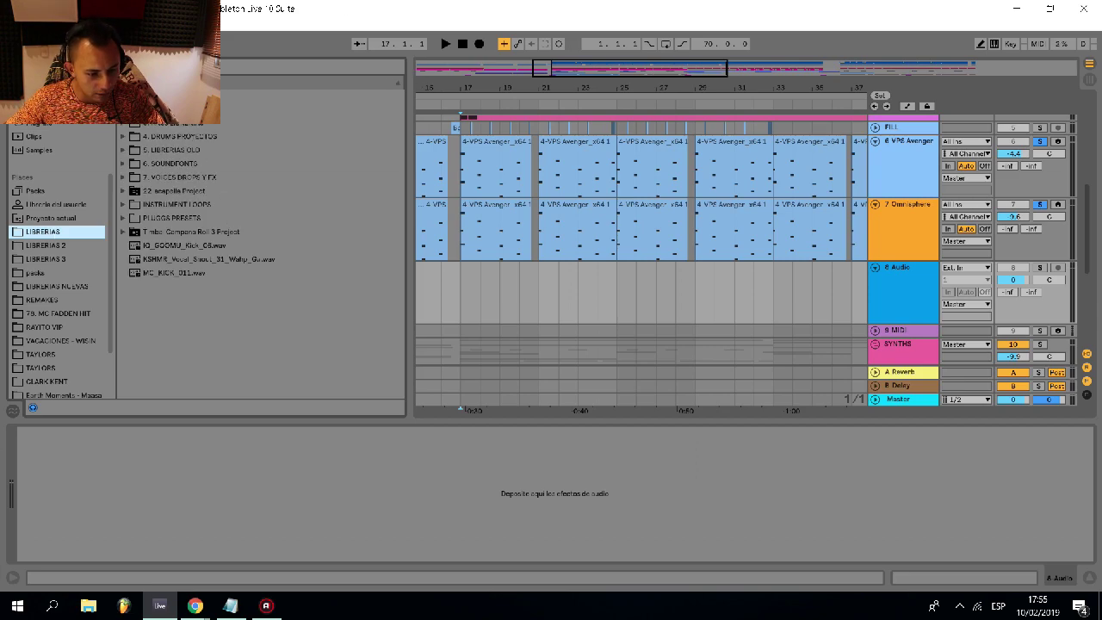
left_click(120, 66)
type("s")
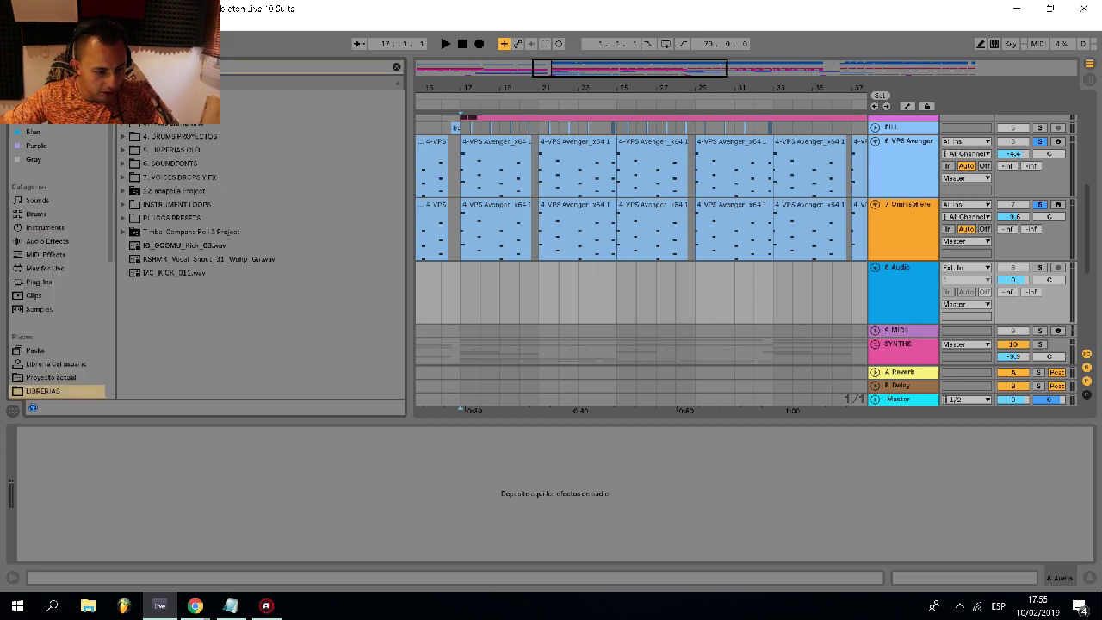
left_click_drag(111, 249, 82, 291)
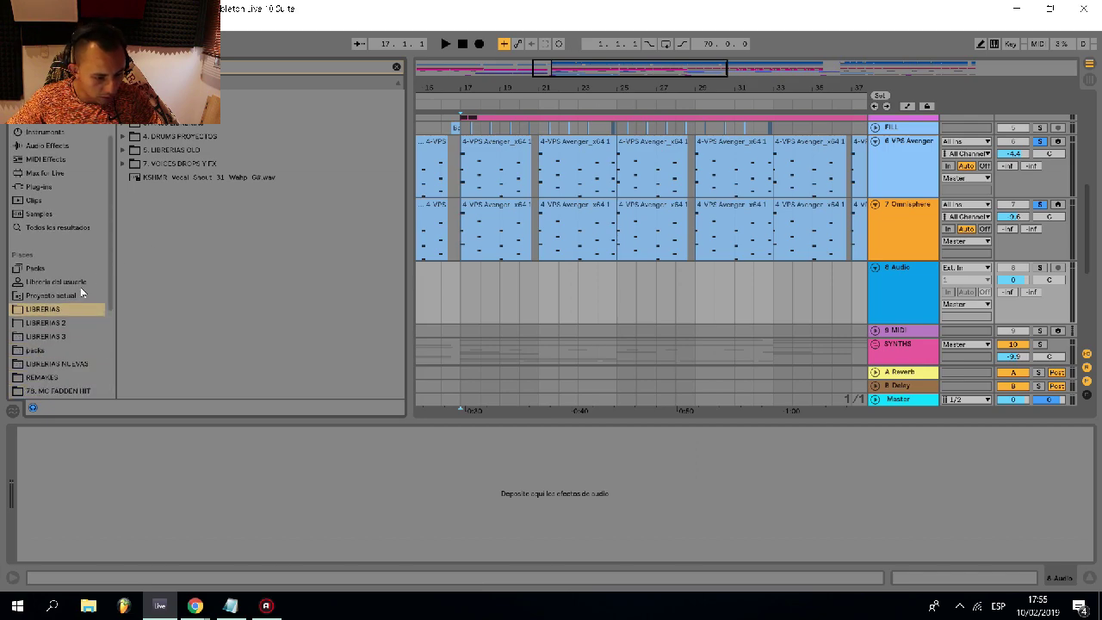
- Preview the vocal samples in the packs folder and place the 017_Vocal_Chop_Loop 90 bpm DREAMVCHOPS sample on the new audio track at bar 17
left_click(36, 352)
left_click(212, 132)
key("Up")
key("Down")
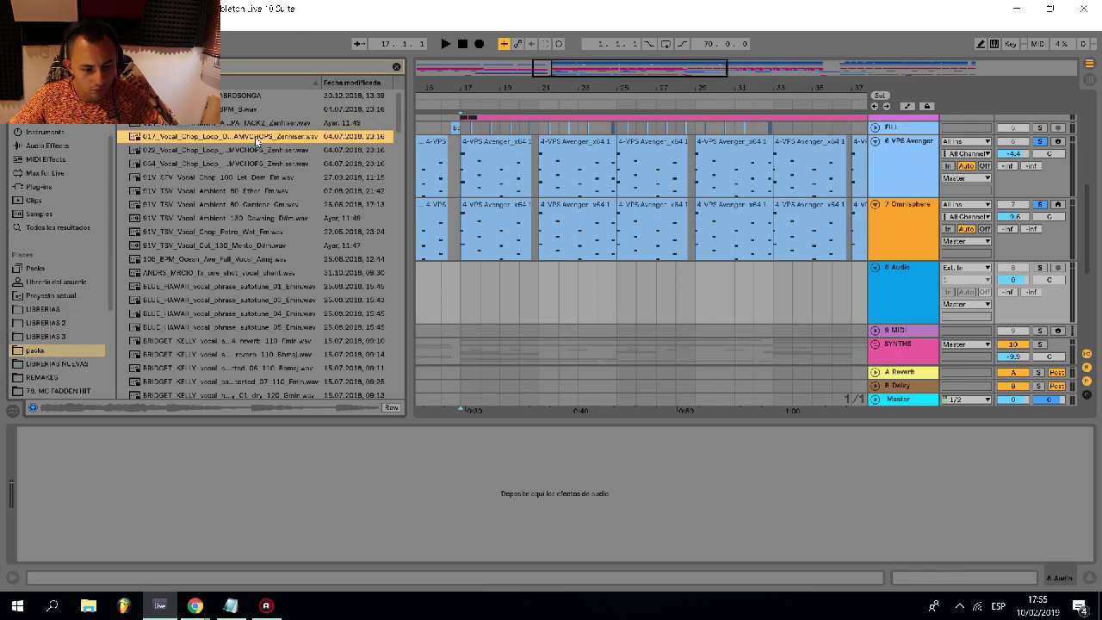
left_click_drag(259, 137, 459, 287)
- Solo the vocal chop track, set its volume to -5.1 and play it with both synths from bar 17
key("space")
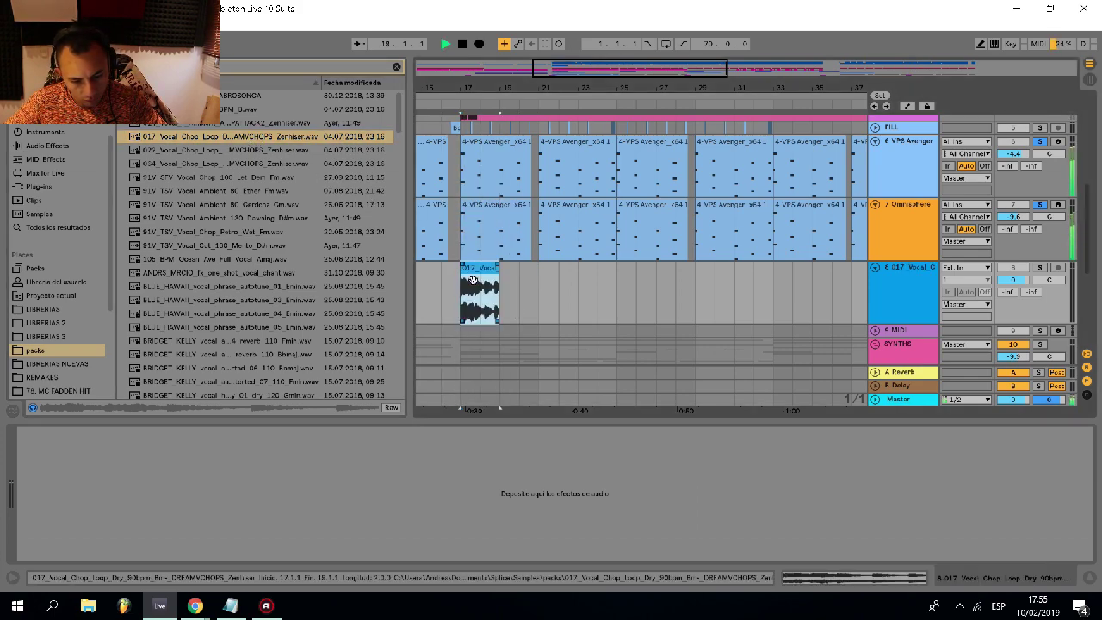
scroll(470, 285, "up", 5)
key("space")
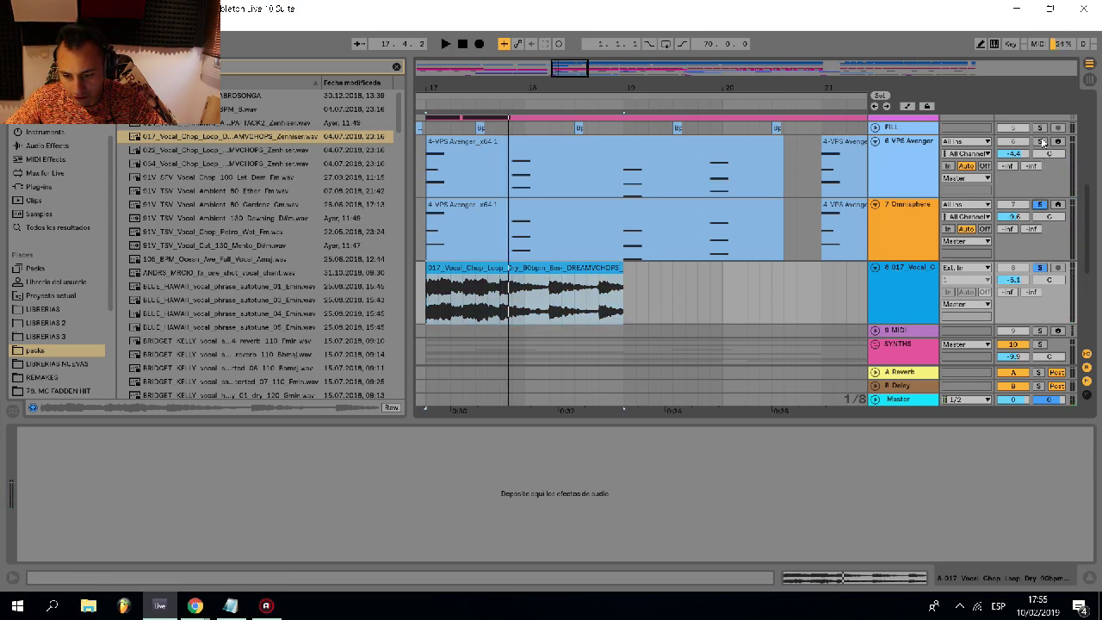
scroll(462, 331, "left", 1)
left_click(473, 312)
key("space")
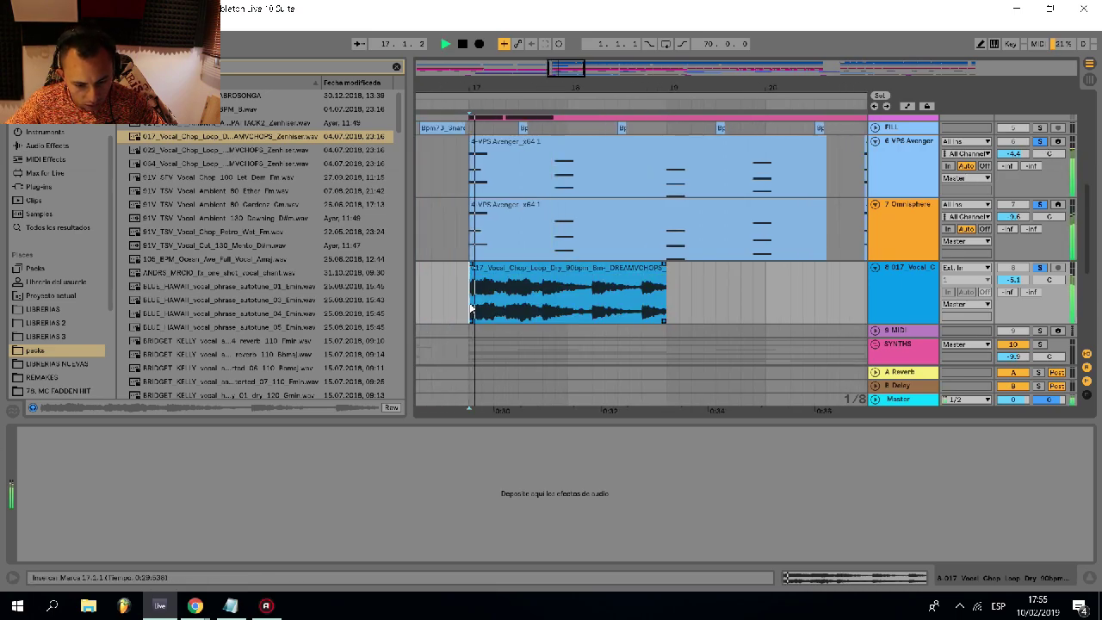
- Play the vocal chop clip with the synths and delete its ending after 18.2.1
key("space")
double_click(530, 270)
key("space")
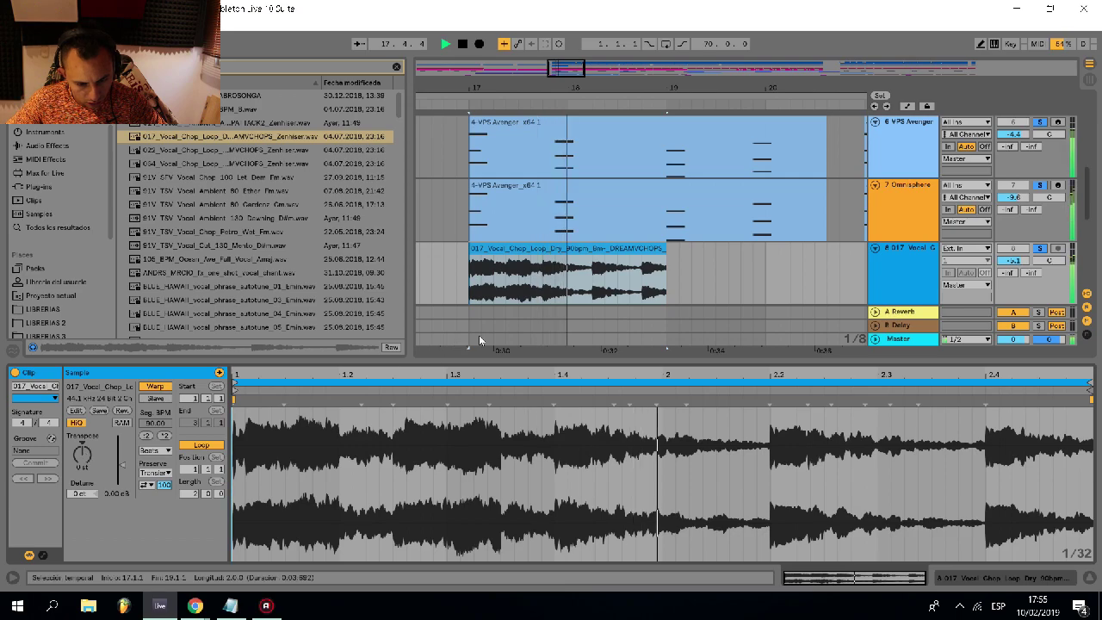
key("space")
left_click_drag(593, 272, 700, 285)
key("Delete")
- Play the vocal chop from bar 17 and delete its beginning up to 17.2.3
left_click(470, 286)
key("space")
key("space")
left_click_drag(505, 276, 469, 280)
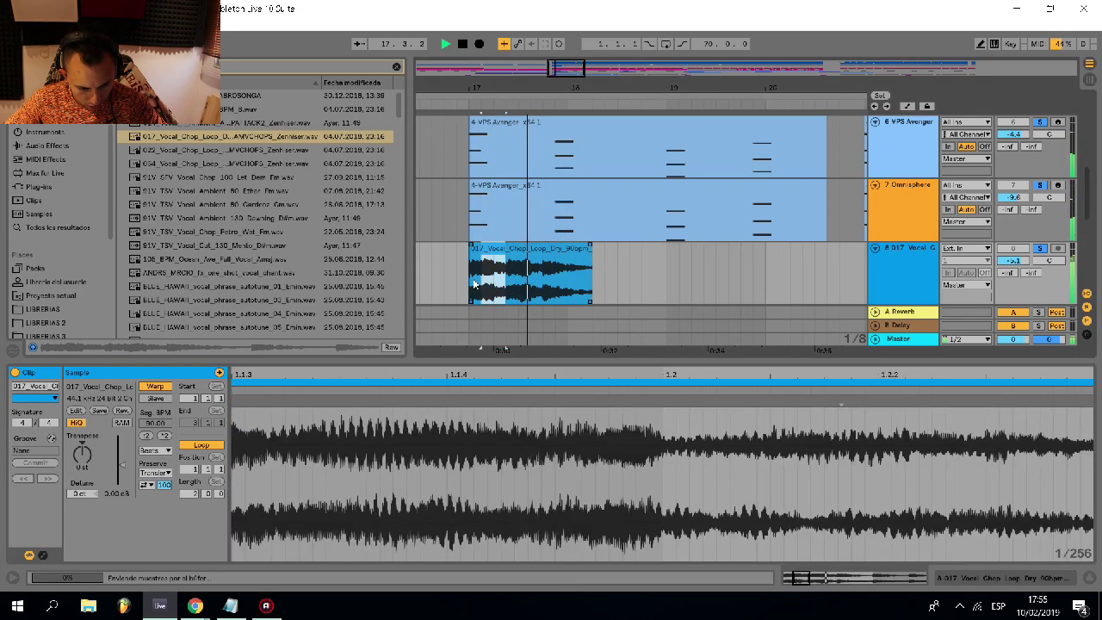
key("Delete")
- Set the trimmed vocal chop clip's gain to -5.20 dB
left_click(556, 249)
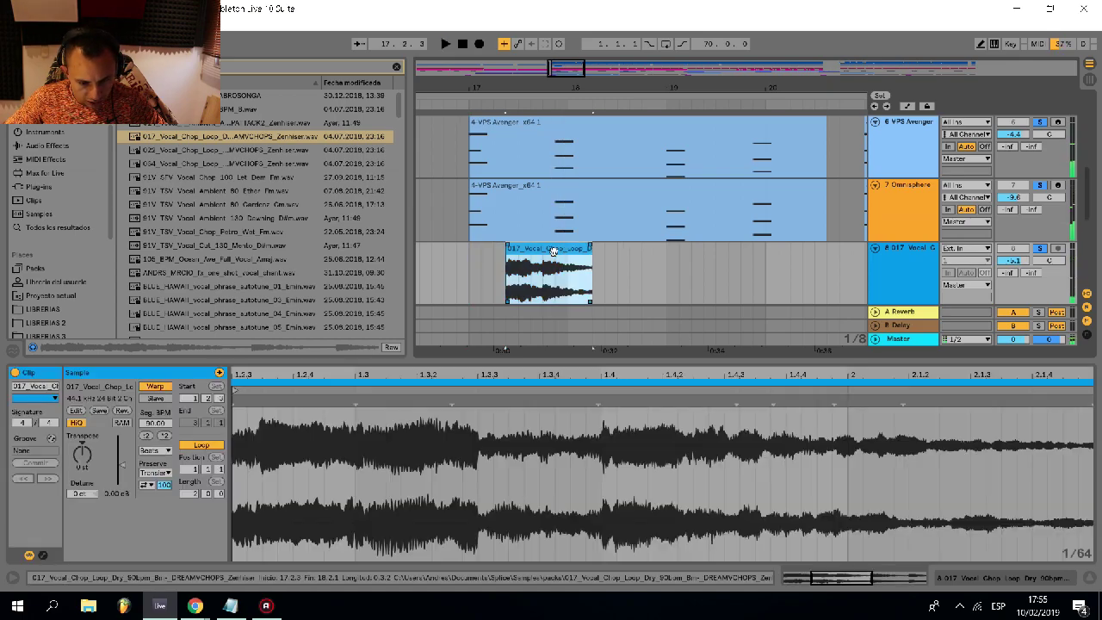
left_click(121, 467)
left_click_drag(120, 467, 120, 470)
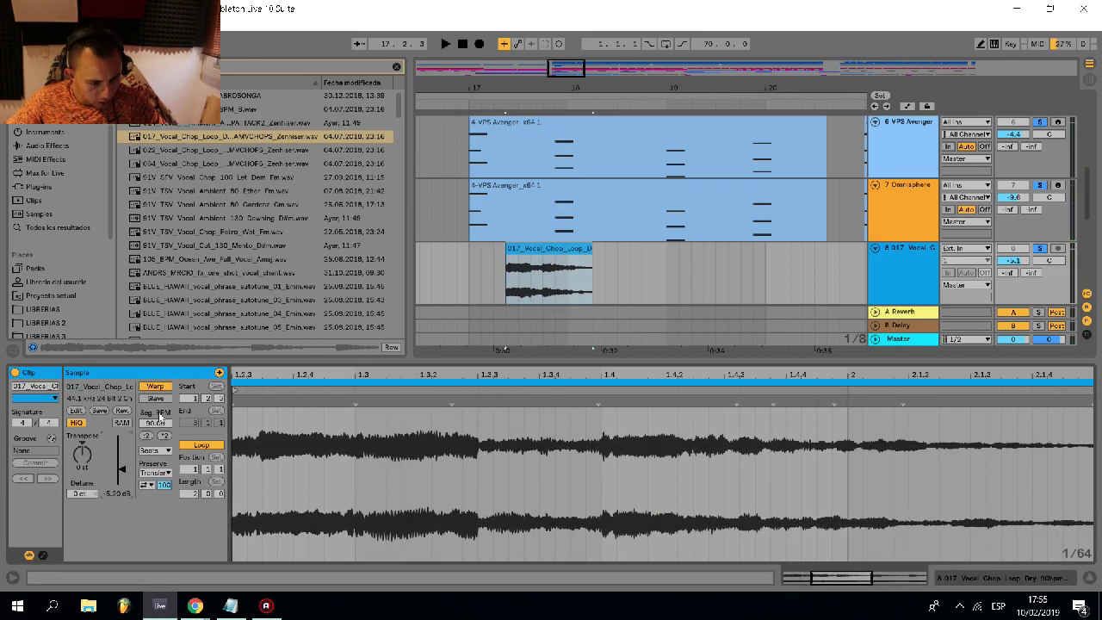
- Add the ValhallaVintageVerb plug-in to the vocal chop track, lower its mix and close its window
left_click(39, 186)
scroll(95, 155, "up", 3)
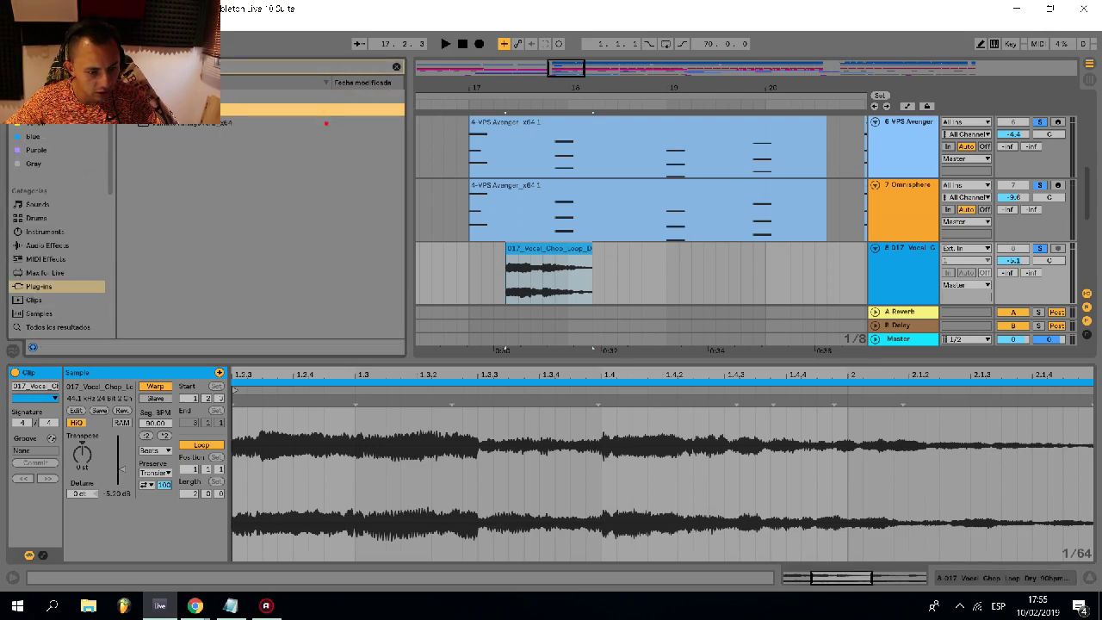
left_click_drag(179, 127, 499, 237)
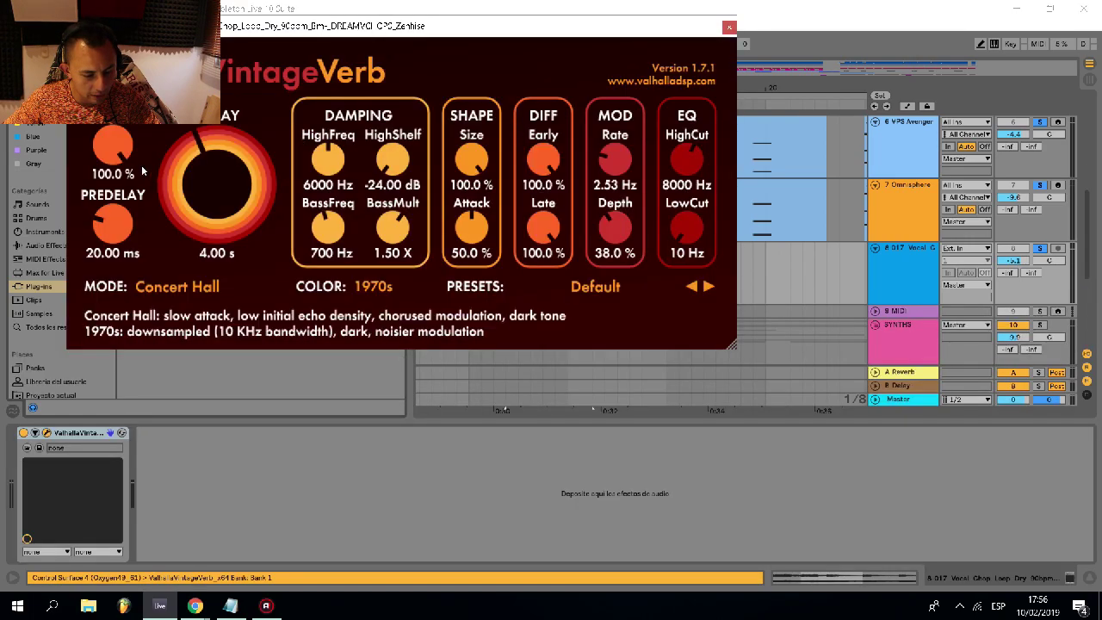
key("space")
left_click_drag(116, 149, 127, 206)
left_click(729, 27)
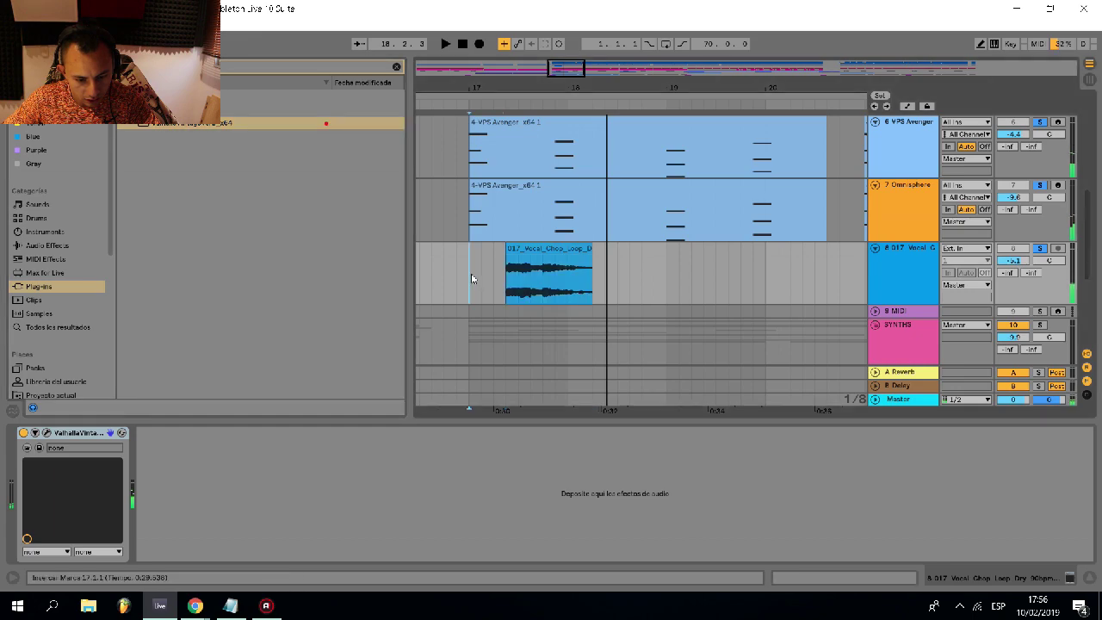
- Transpose the vocal chop clip to -12 st and play it with the synths from bar 17
double_click(542, 252)
left_click_drag(81, 453, 79, 460)
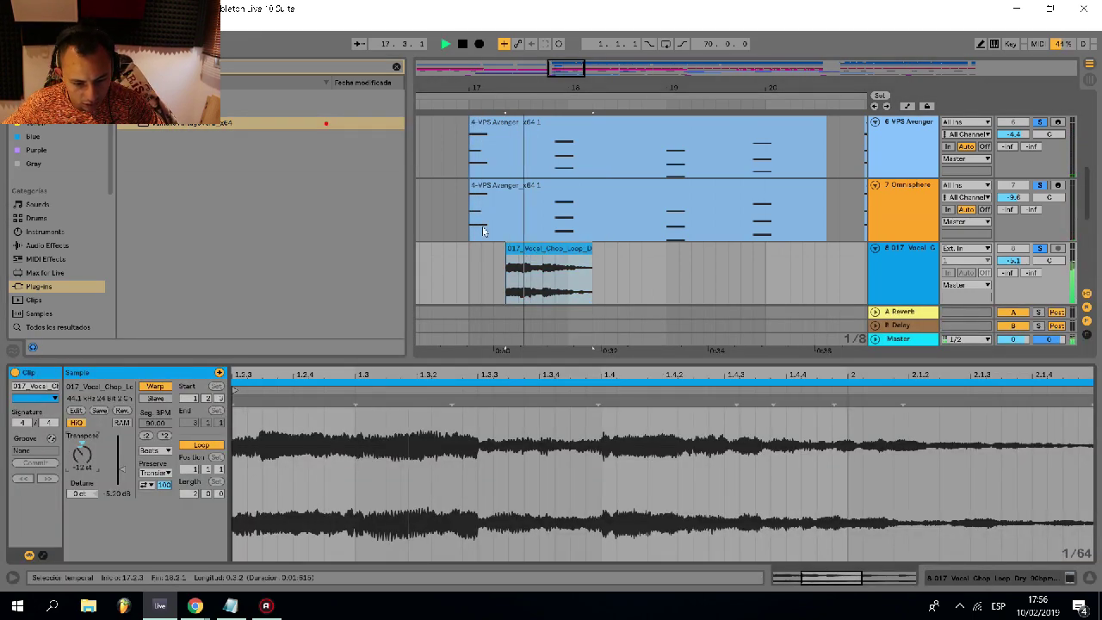
left_click(463, 271)
key("space")
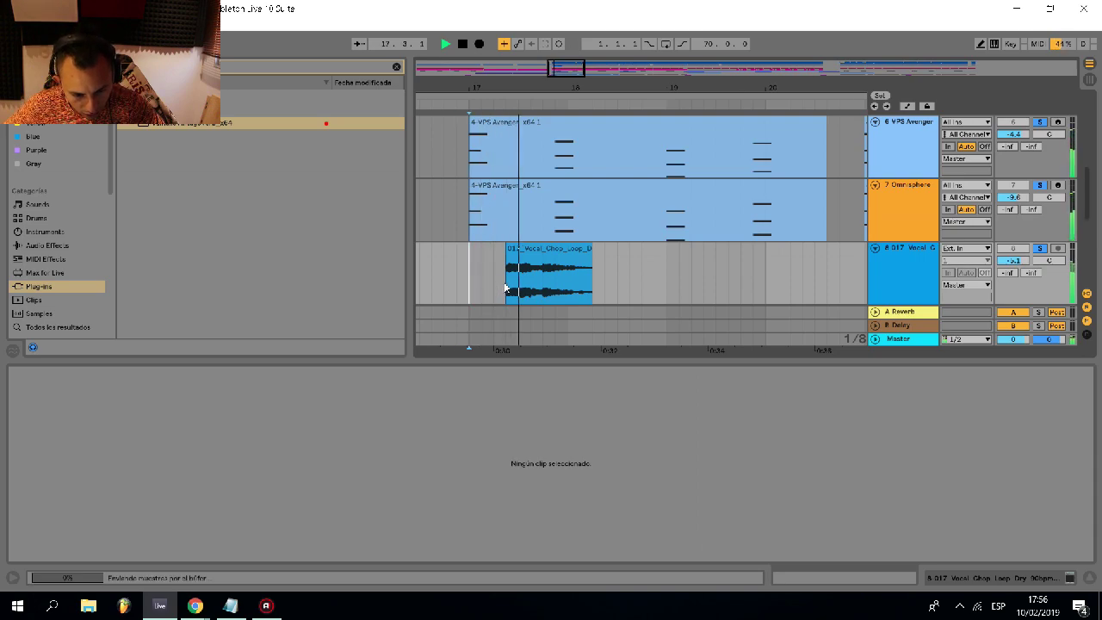
- Add a short fade-in at the start of the vocal chop clip and play it from bar 17
left_click_drag(513, 247, 524, 246)
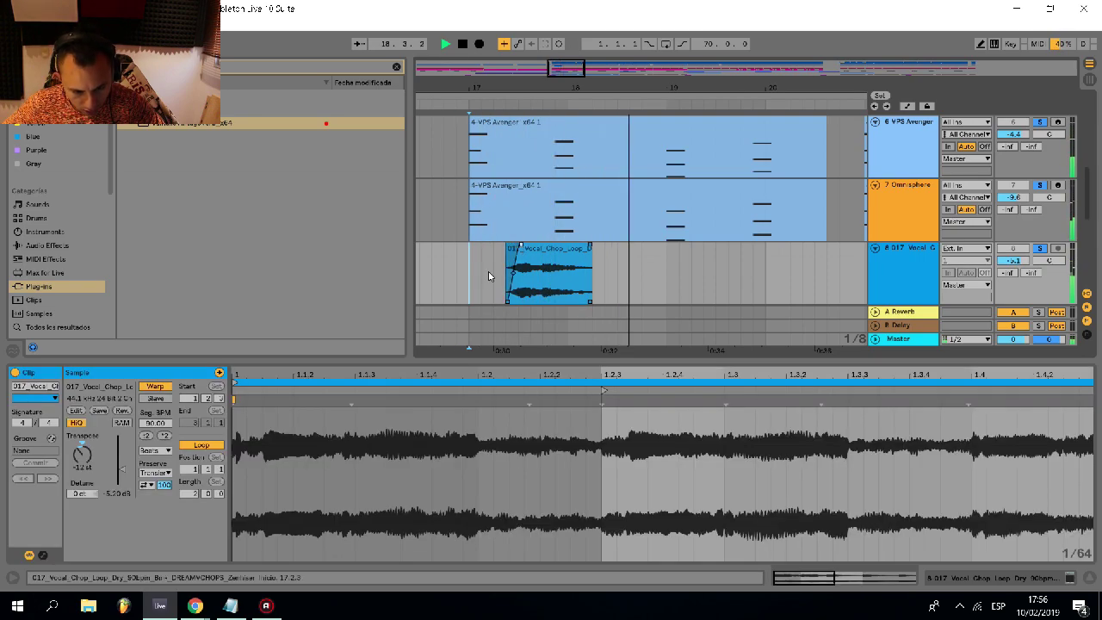
left_click(469, 275)
key("space")
left_click(555, 247)
key("space")
key("space")
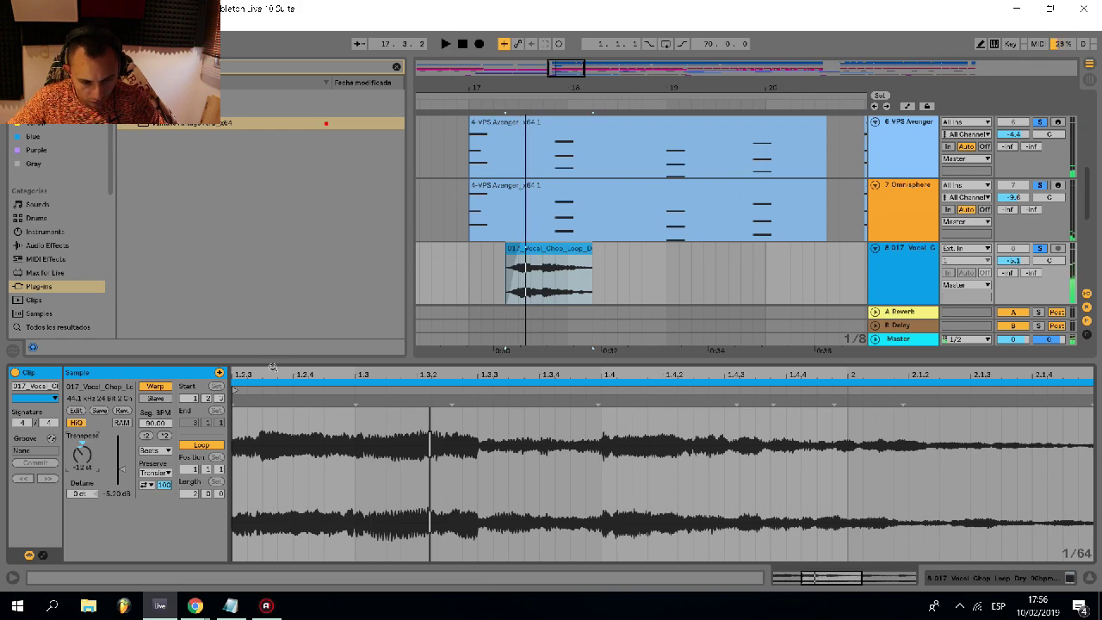
left_click(470, 276)
key("space")
- Adjust the vocal chop clip's transposition, trying -14 st and higher settings and auditioning each against the synths
left_click(532, 264)
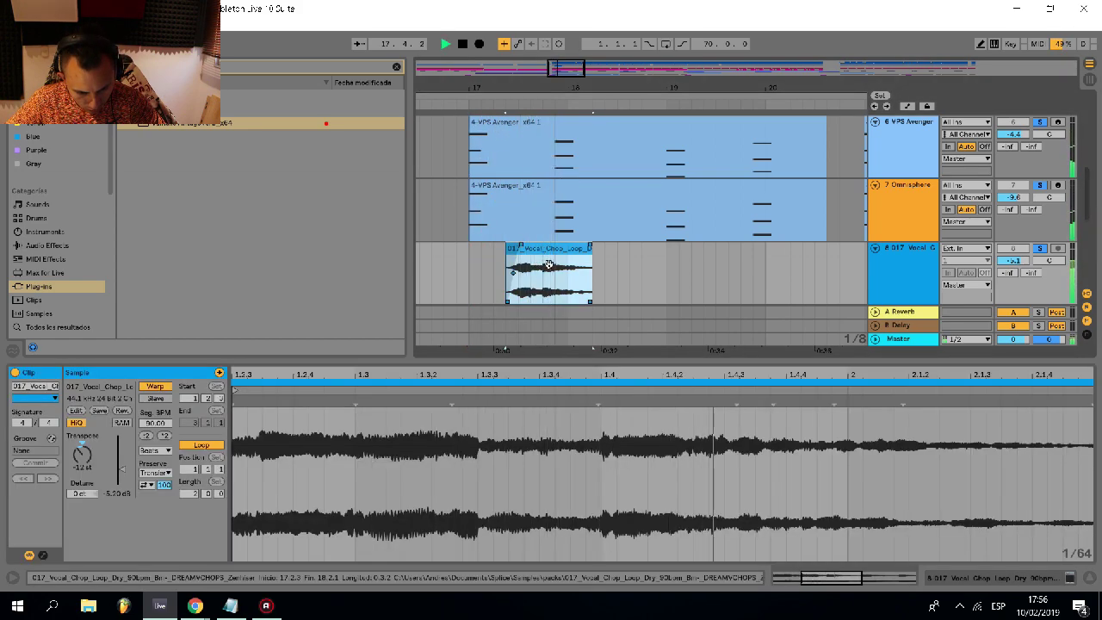
key("space")
left_click(85, 458)
key("Down")
key("space")
key("space")
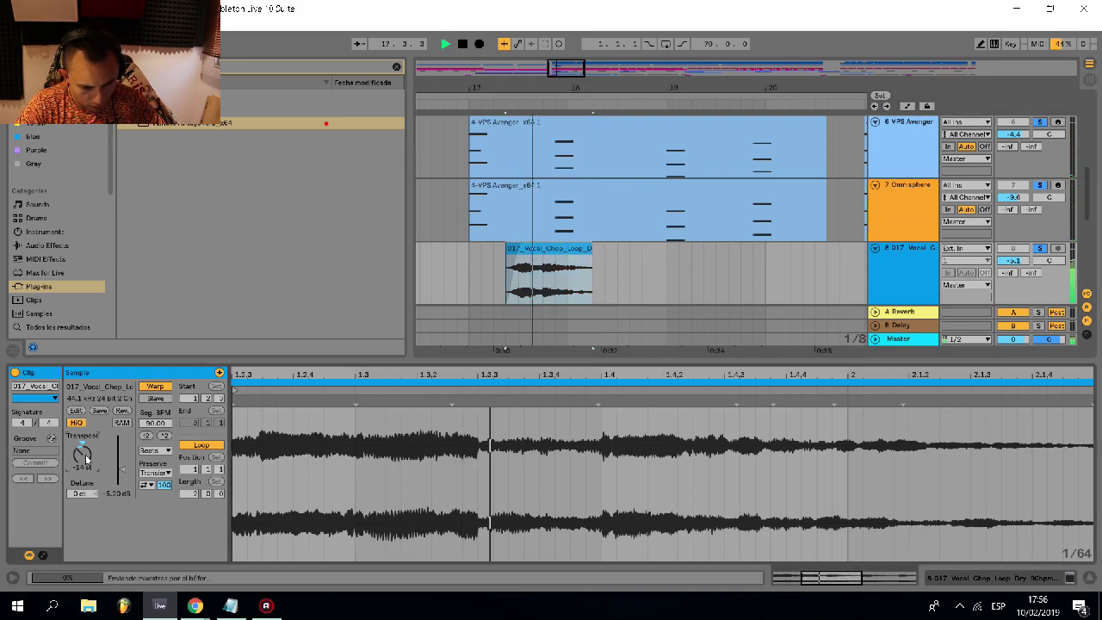
key("Up")
key("space")
key("space")
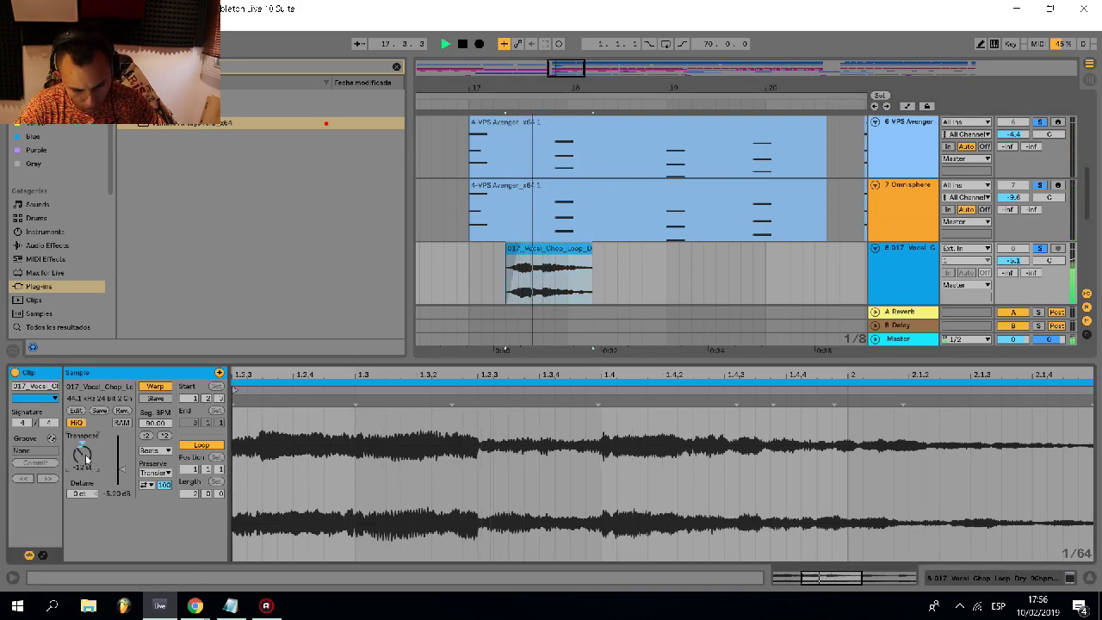
key("Up")
key("space")
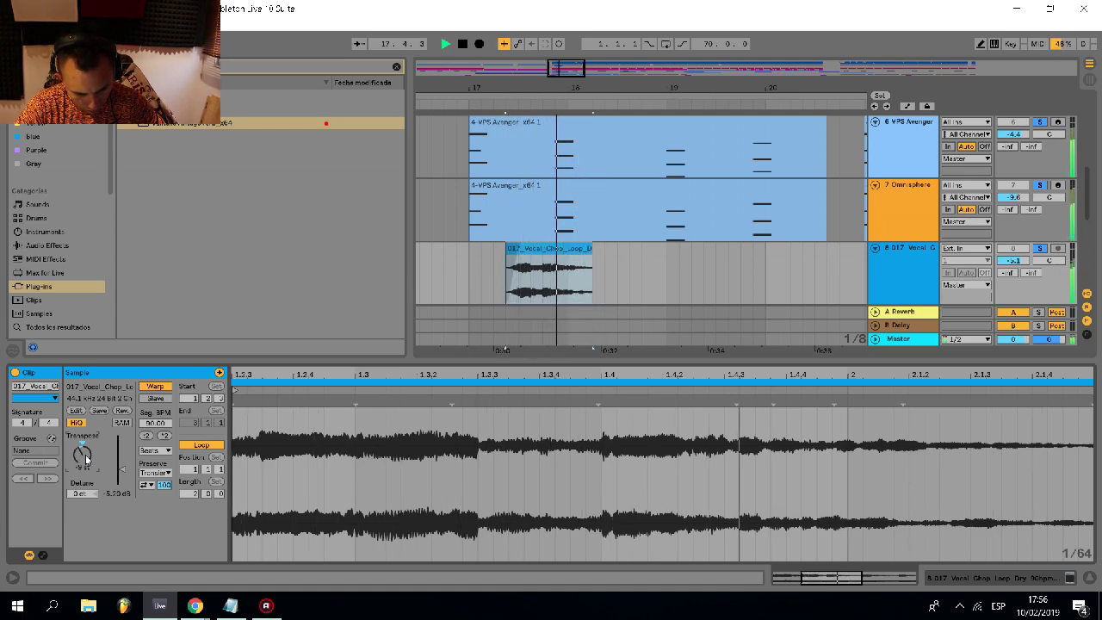
key("space")
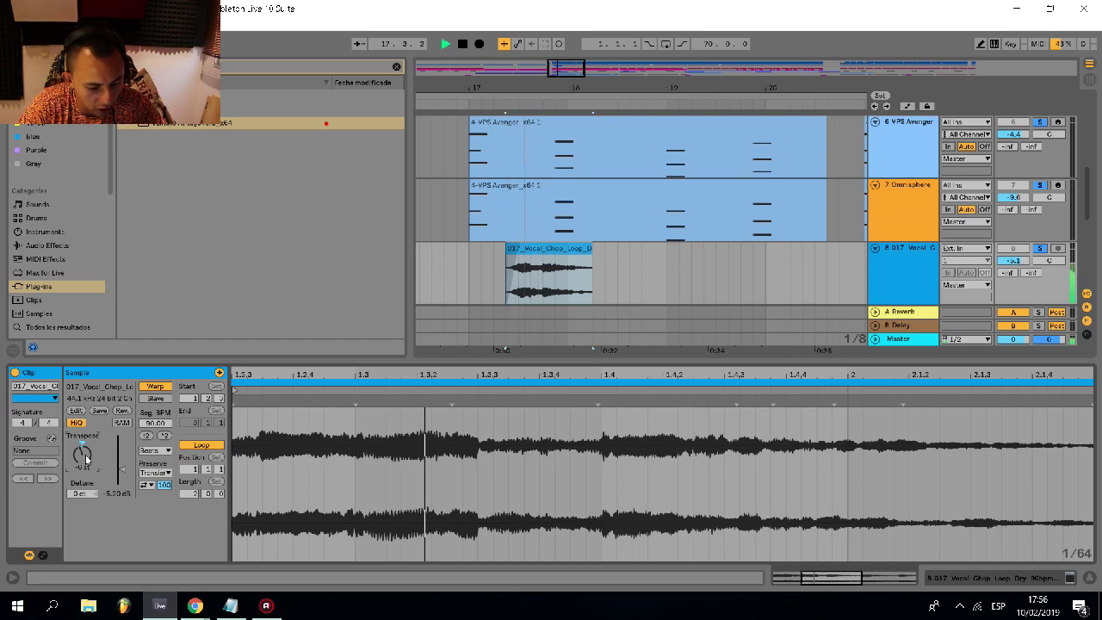
key("space")
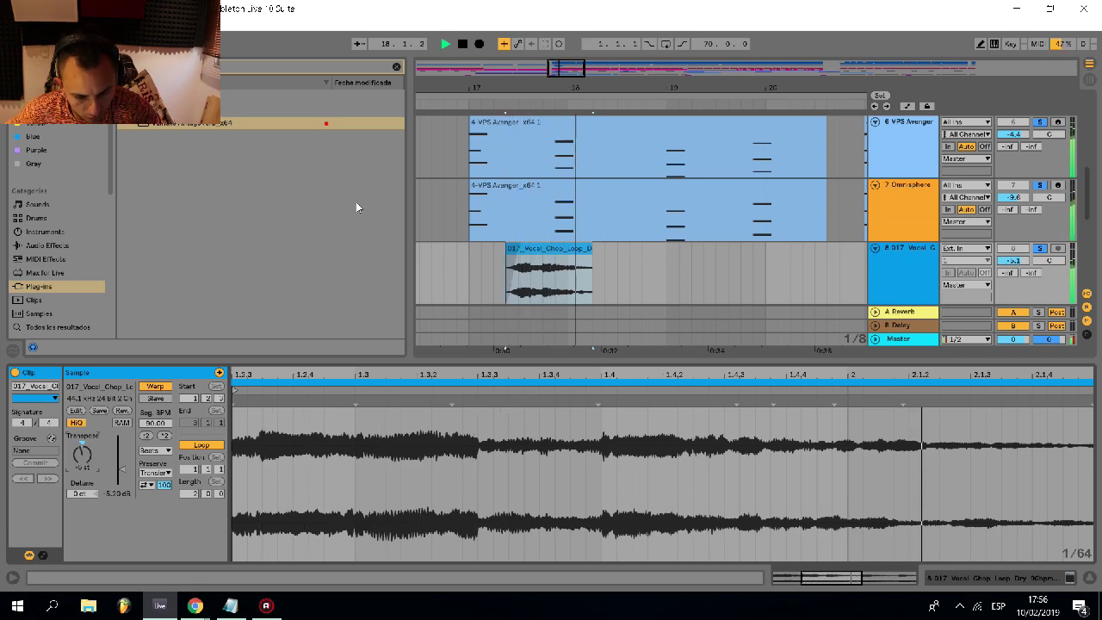
- Move the vocal chop clip to start at 17.3.1 and play it from bar 17
key("space")
left_click_drag(556, 248, 569, 248)
left_click(471, 282)
key("space")
- Copy the vocal chop clip to 19.3.1 and set the track's volume to -7.6 dB during playback
left_click(574, 248)
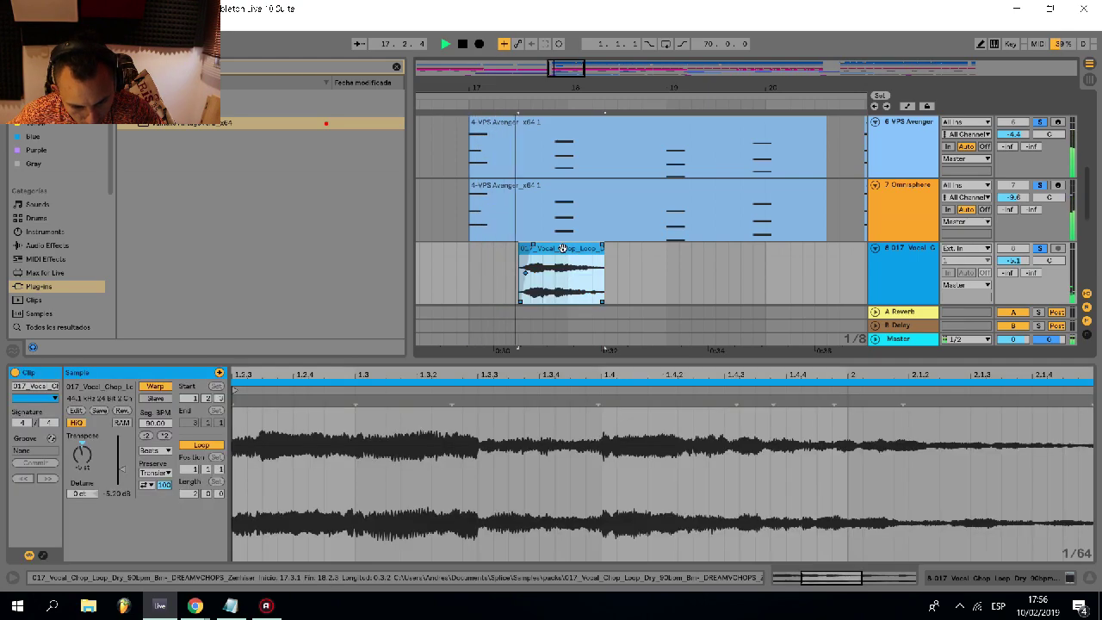
left_click(723, 289)
key("ctrl+v")
left_click(712, 289)
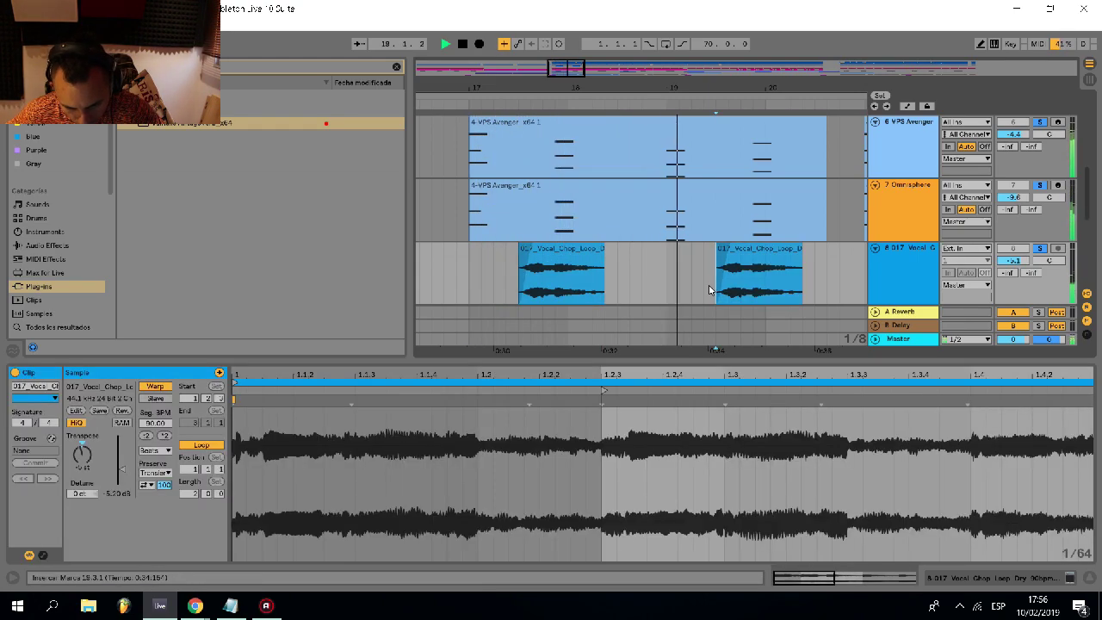
left_click_drag(1010, 260, 1010, 266)
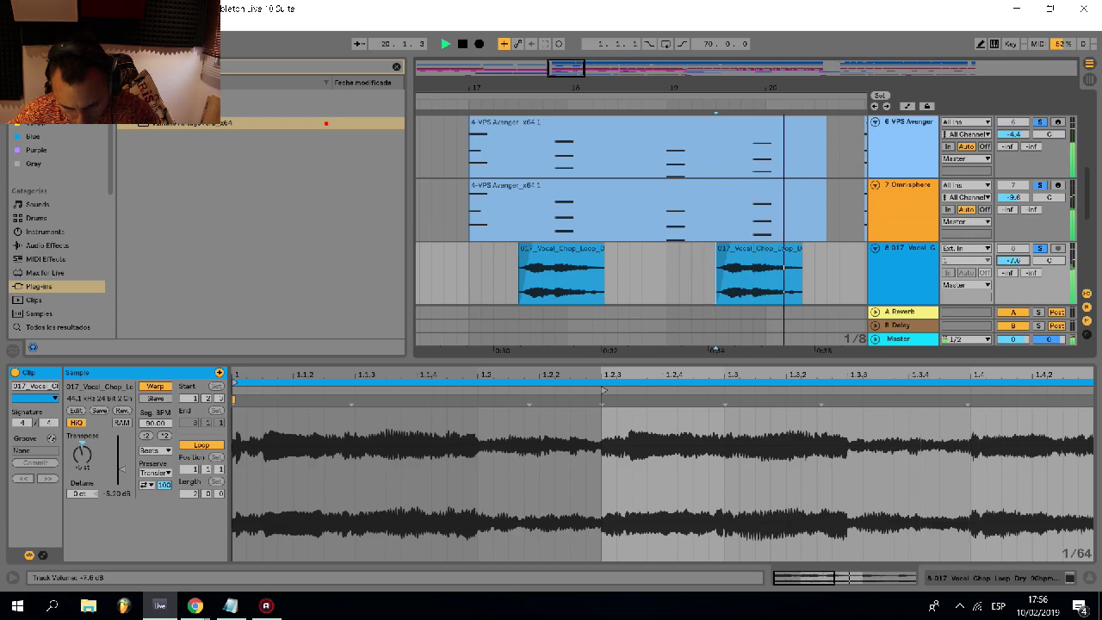
key("space")
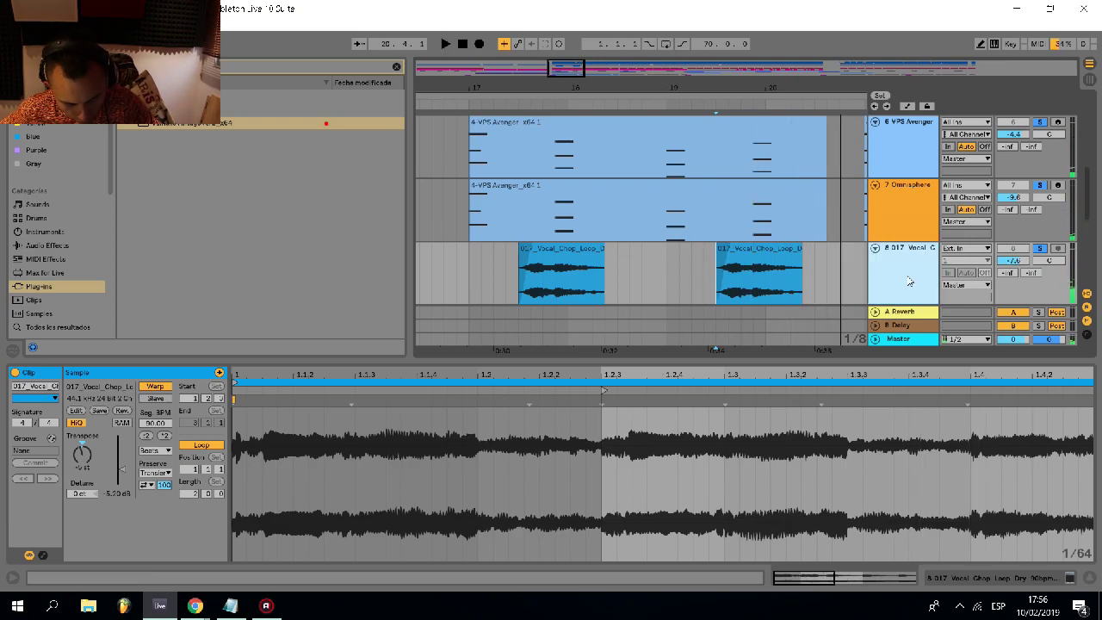
- Insert an audio track below the vocal chop track and search the packs folder for "vocal"
key("ctrl+t")
left_click(547, 144)
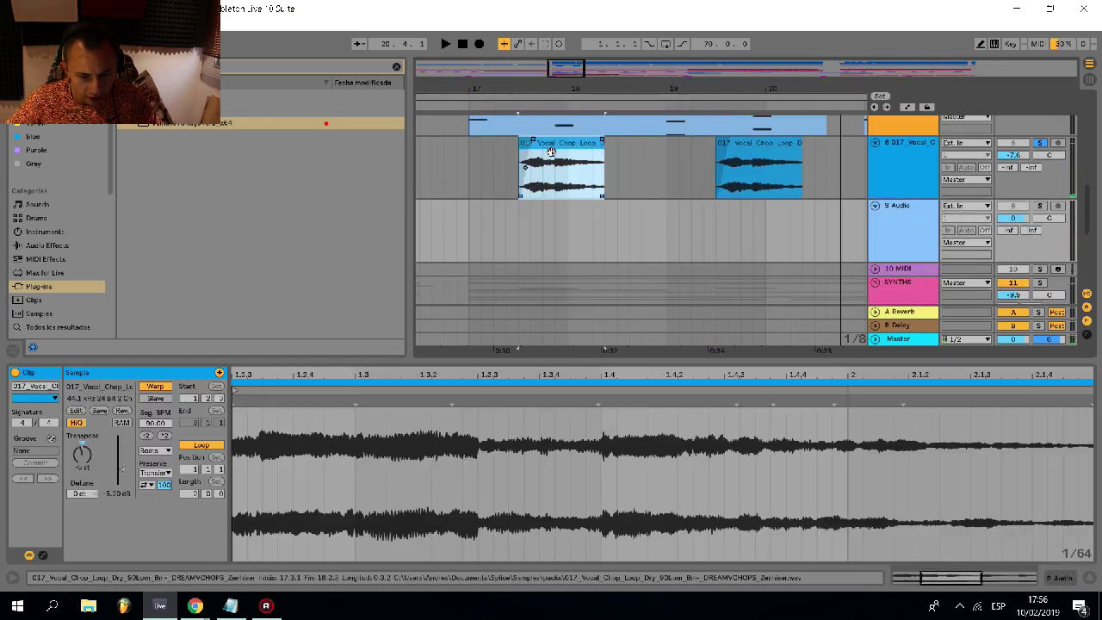
left_click(100, 389)
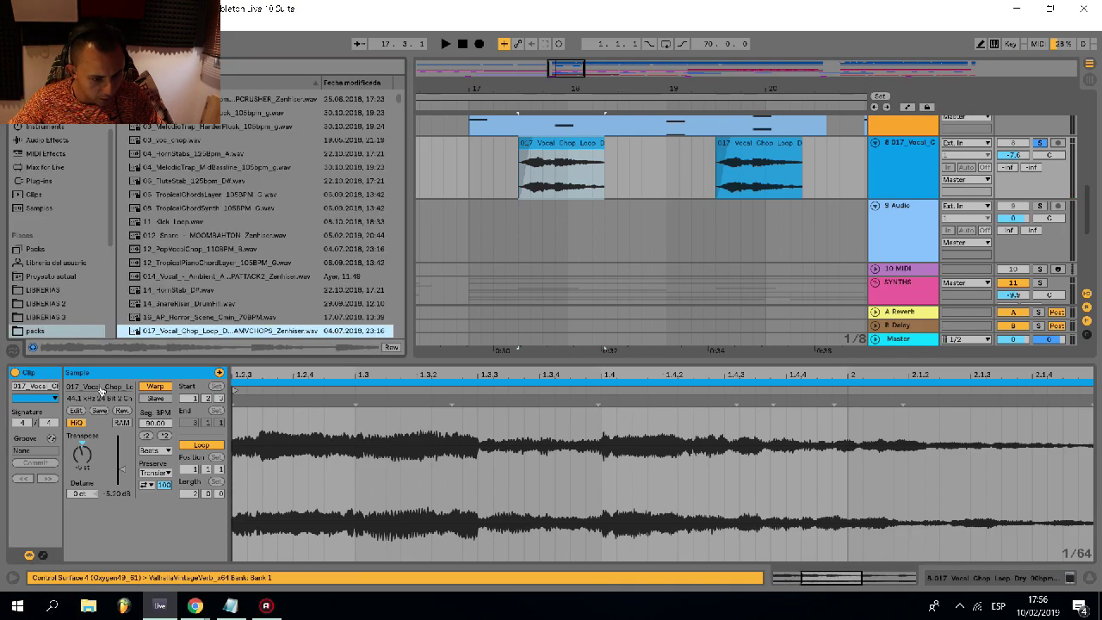
key("Down")
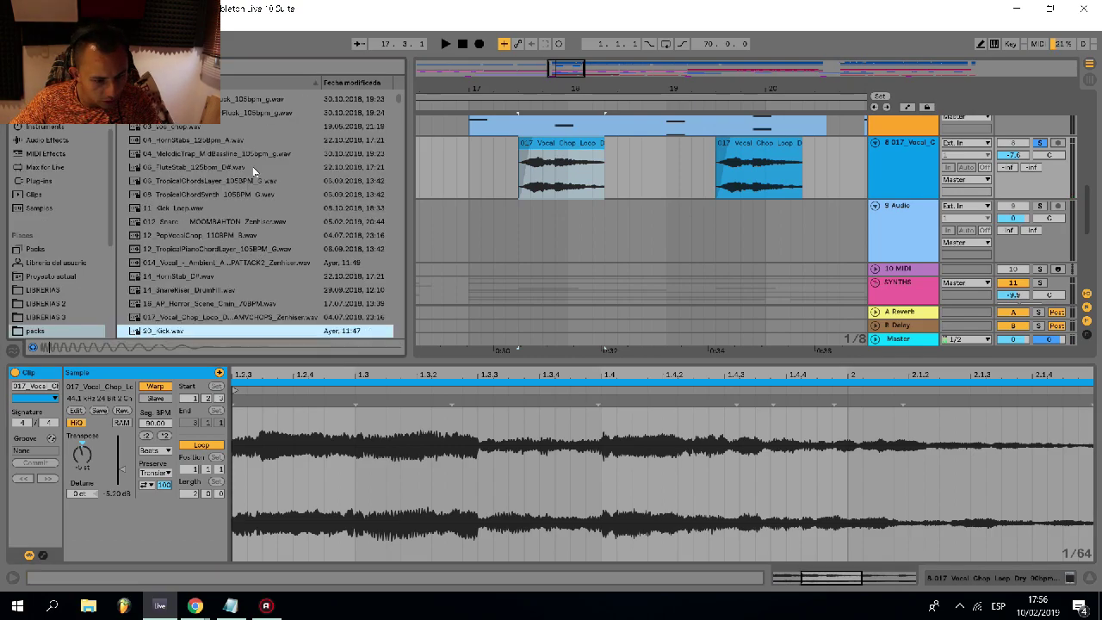
left_click(244, 69)
type("vocal")
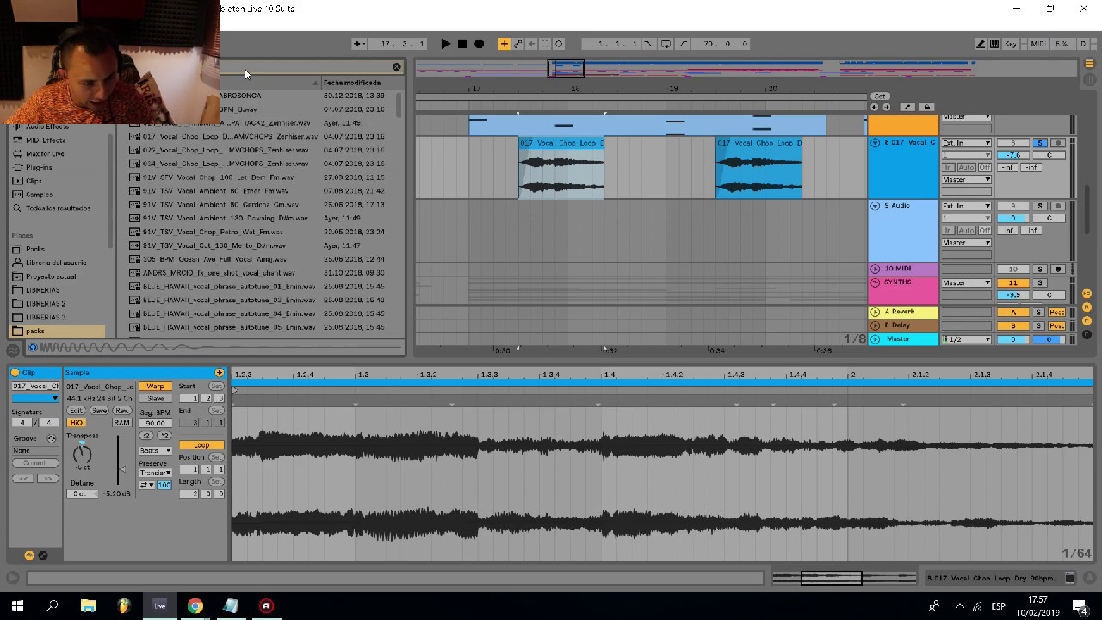
- Preview the vocal samples in the packs folder one after another, down to BRIDGET_KELLY_vocal_ooh_fx_distorted_04_110_Amin
key("Down")
key("Down")
key("Down")
key("Down")
key("Down")
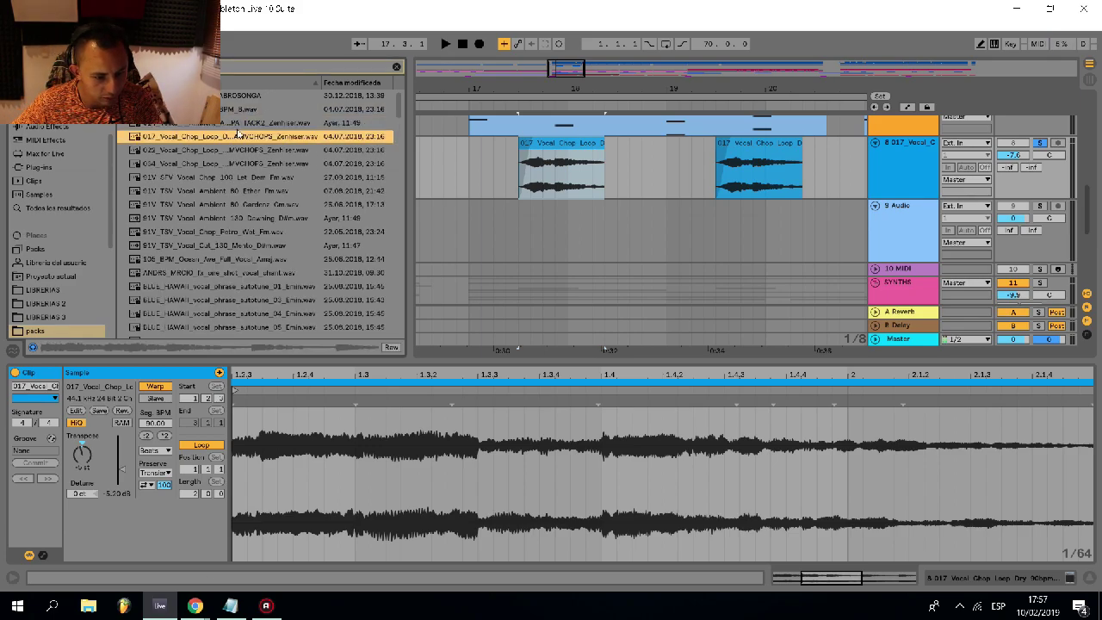
key("Down")
key("Down")
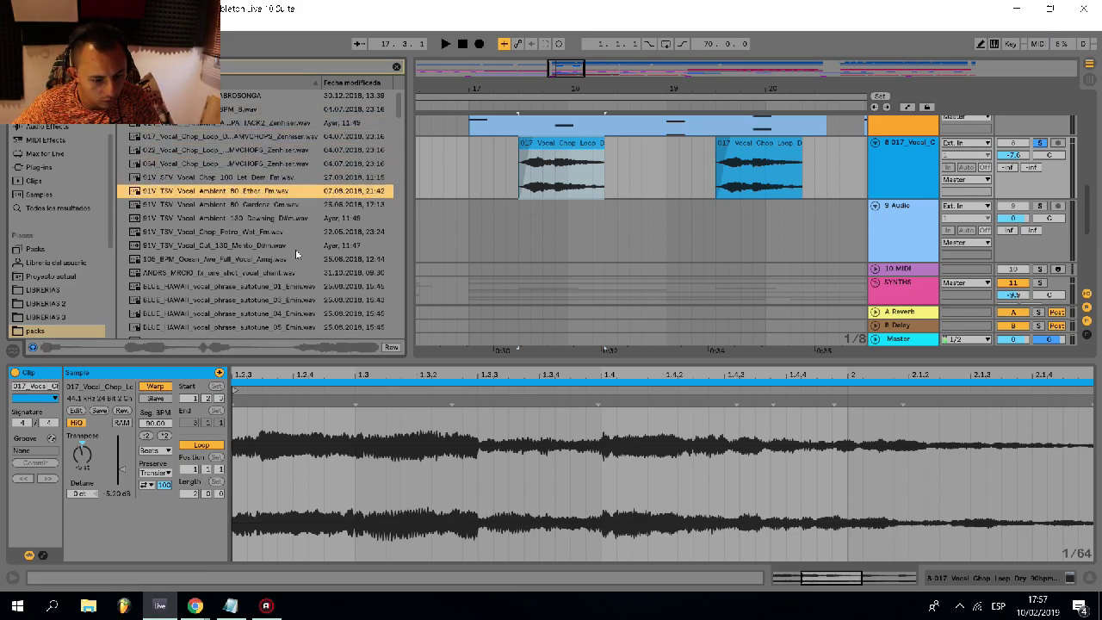
key("Down")
key("Down")
key("Down")
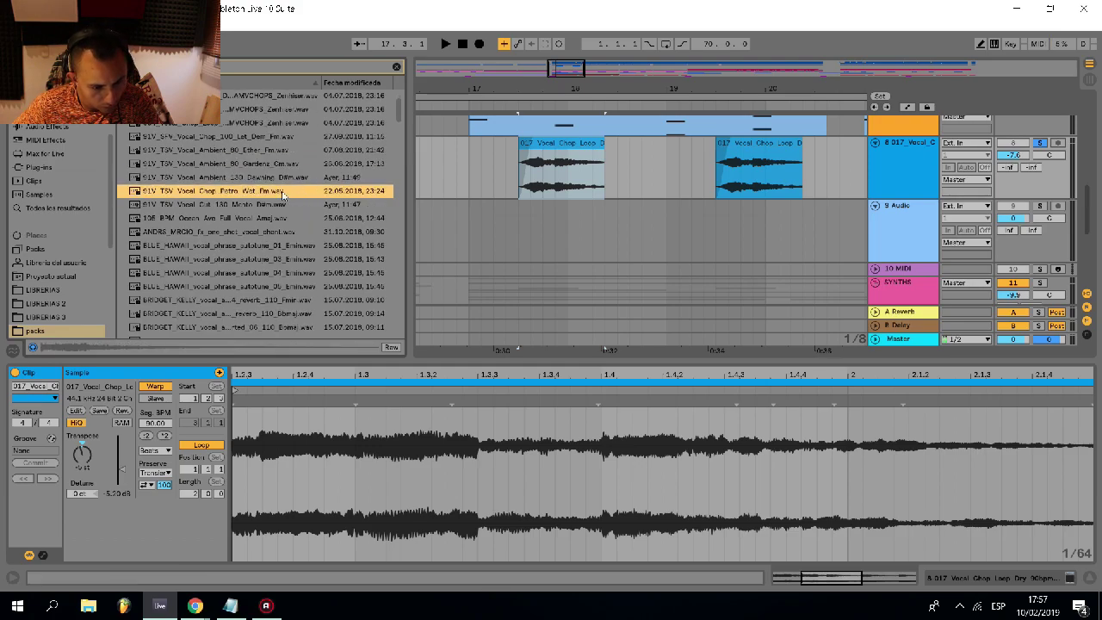
key("Down")
key("Down")
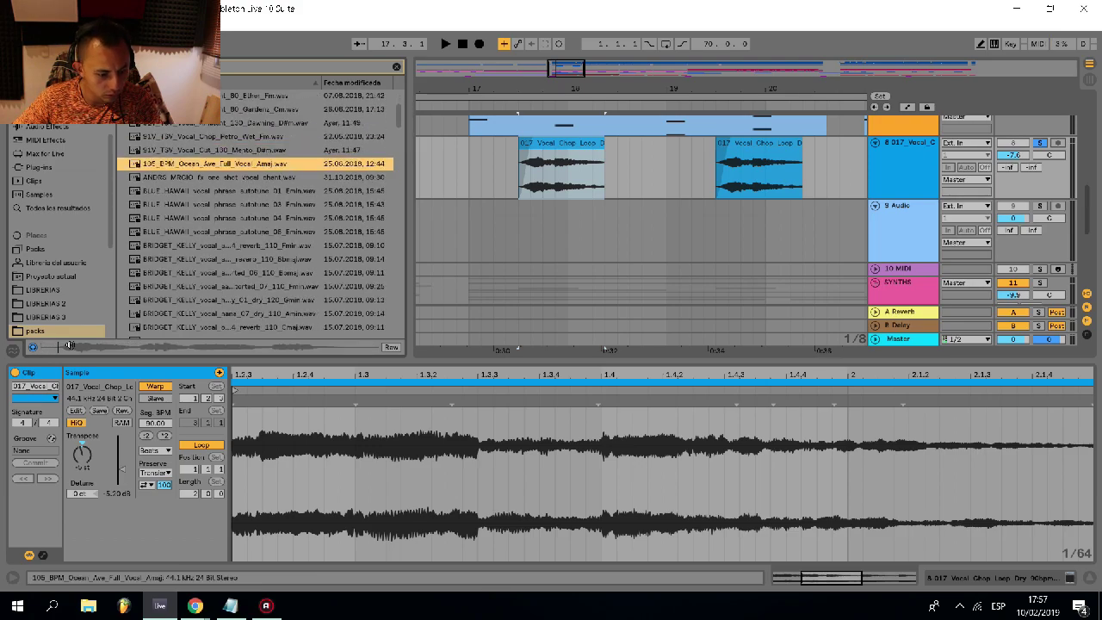
key("Down")
key("Down")
key("Down")
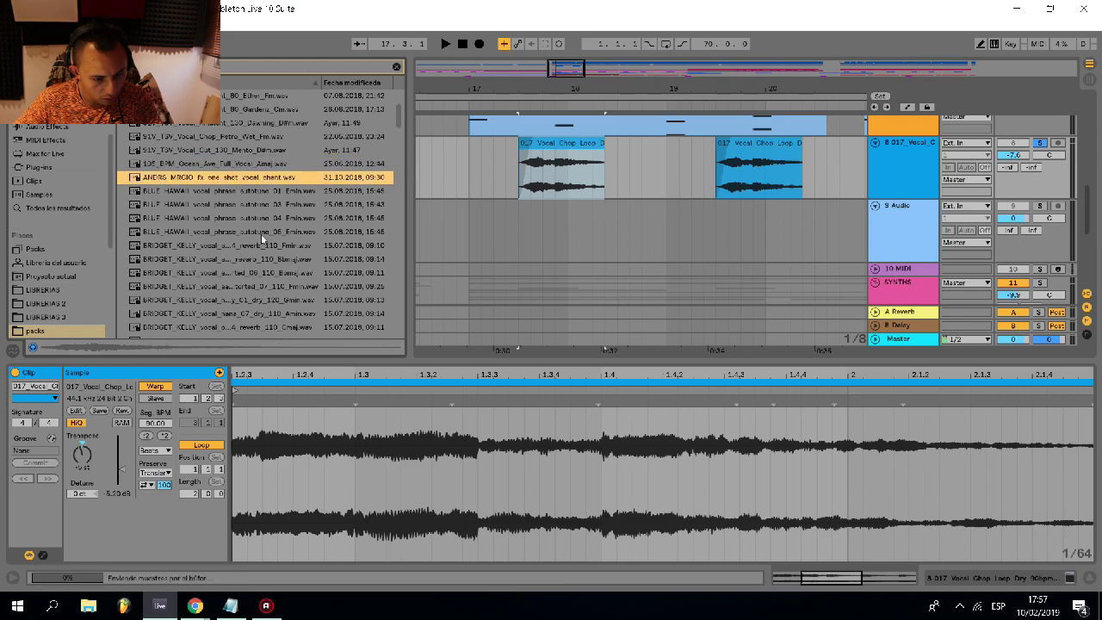
key("Down")
key("Up")
key("Down")
key("Down")
key("Down")
key("Down")
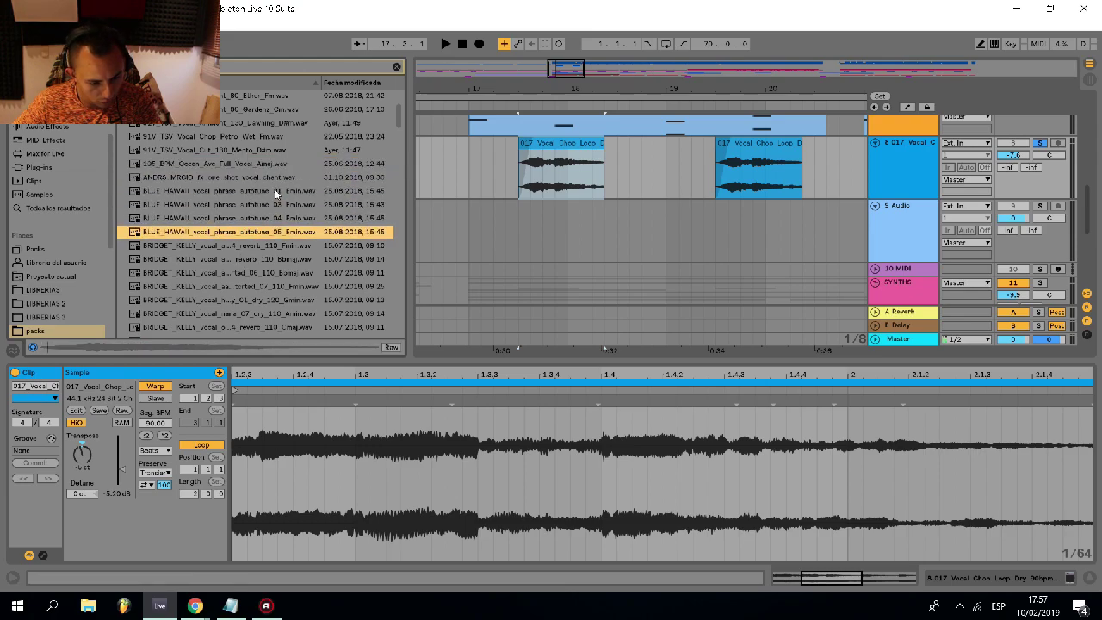
key("Down")
key("Down")
key("Down")
key("Down")
key("Down")
key("Down")
key("Down")
key("Down")
key("Down")
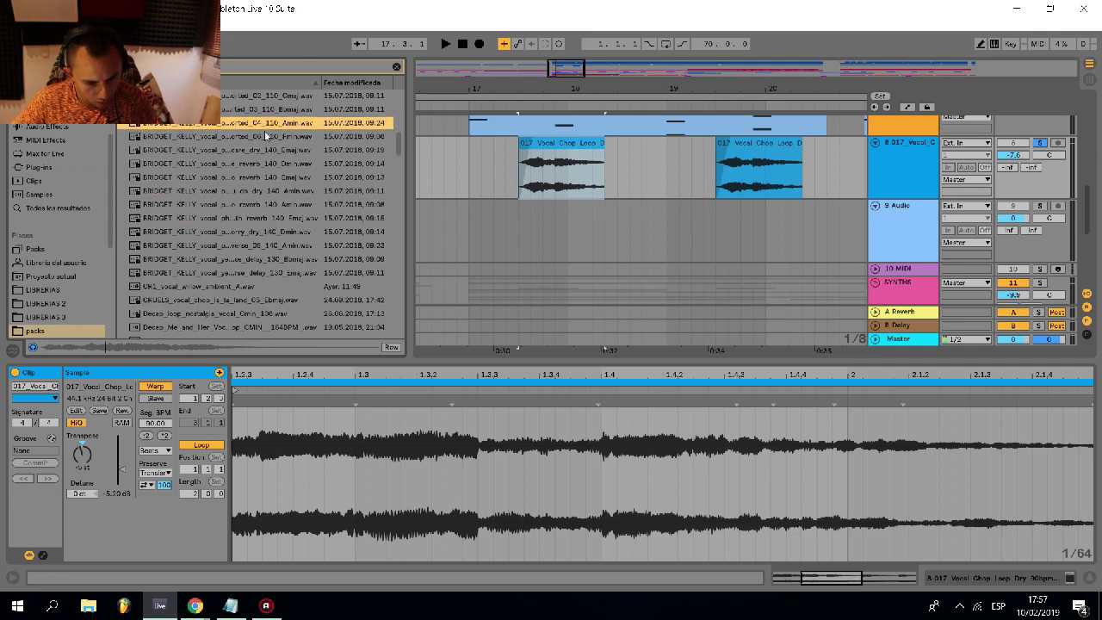
- Place the BRIDGET_KELLY_vocal_ooh_fx_distorted_04_110_Amin sample on the new audio track at bar 18 and solo that track
left_click(465, 253)
key("space")
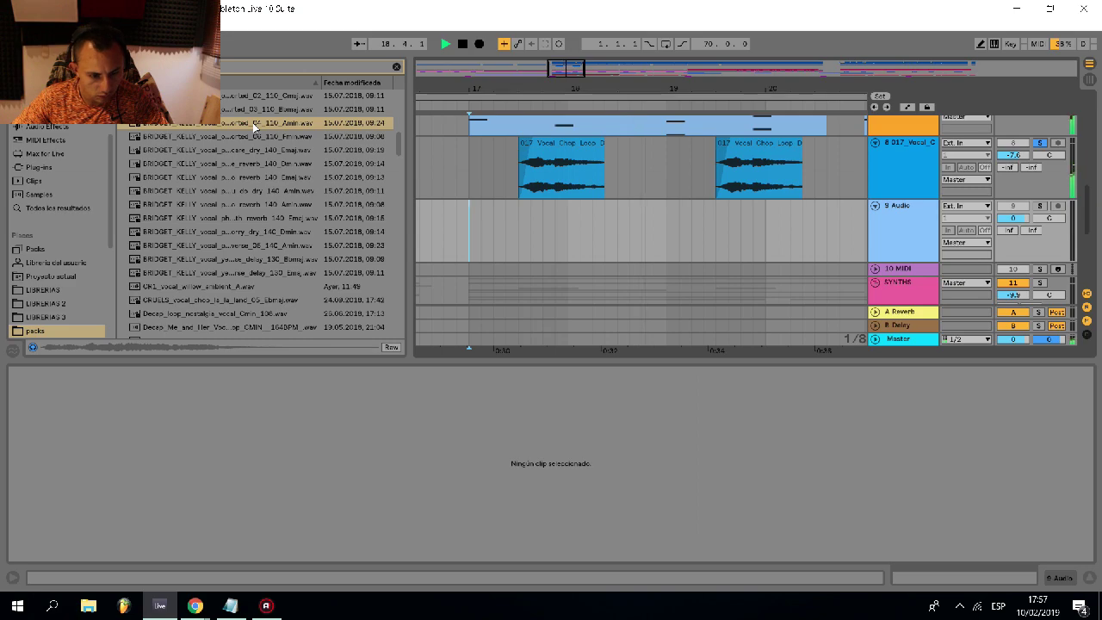
left_click_drag(252, 122, 597, 250)
key("space")
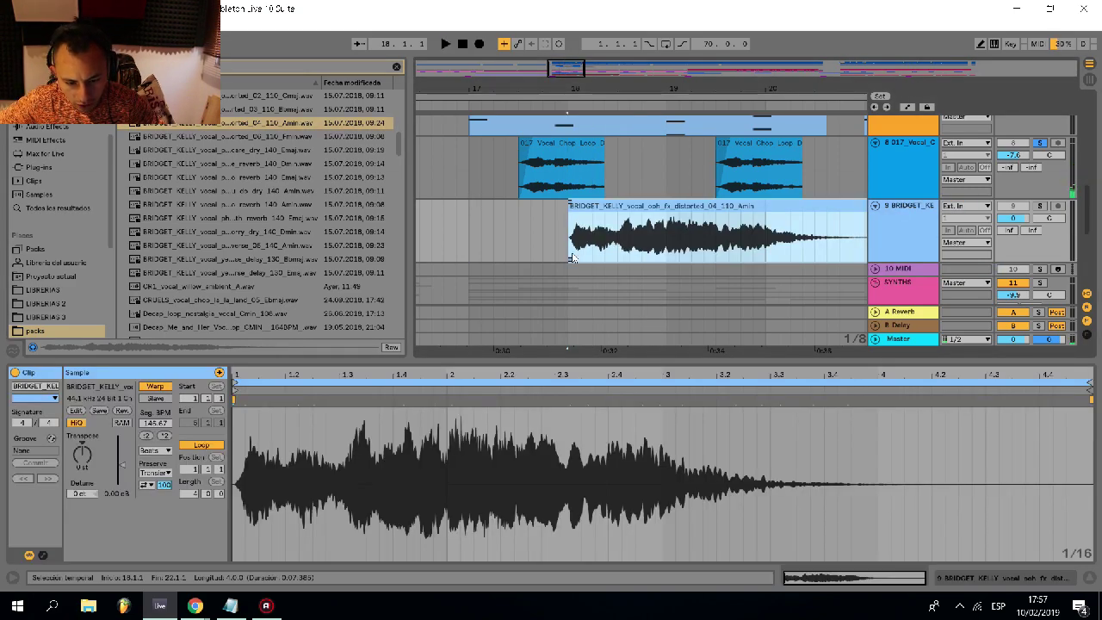
key("space")
left_click(1041, 207)
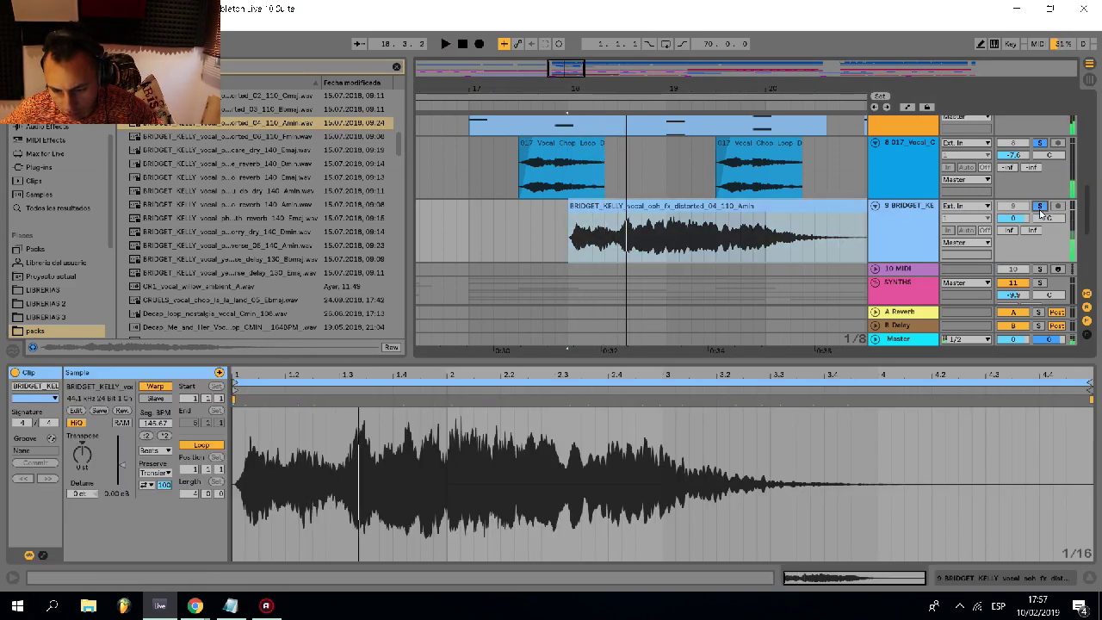
- Listen to the vocal ooh clip on track 9 from several points in its first bar
left_click_drag(617, 241, 564, 247)
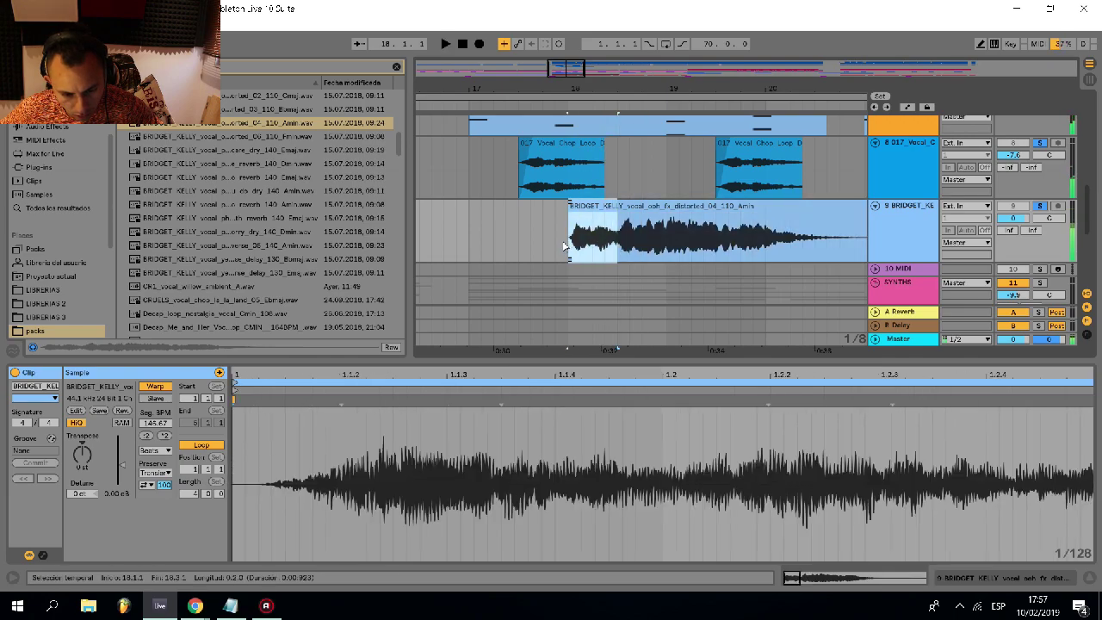
left_click(642, 249)
key("space")
left_click(606, 249)
key("space")
key("space")
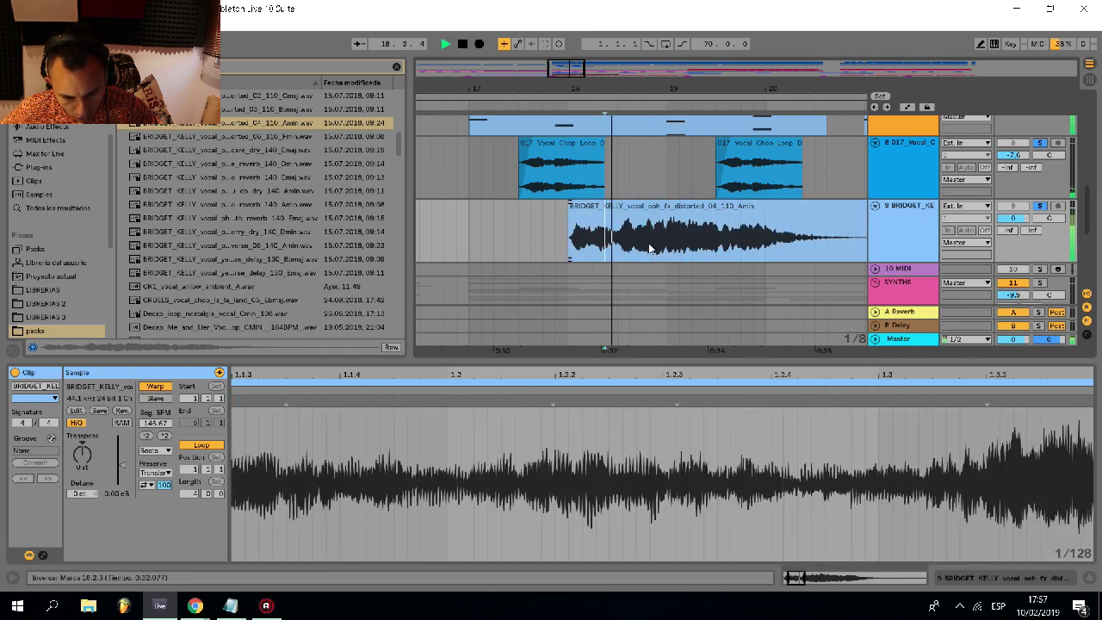
- Select the vocal ooh clip on track 9 and transpose it to 1 st while playing it
scroll(650, 247, "up", 3)
left_click(638, 215)
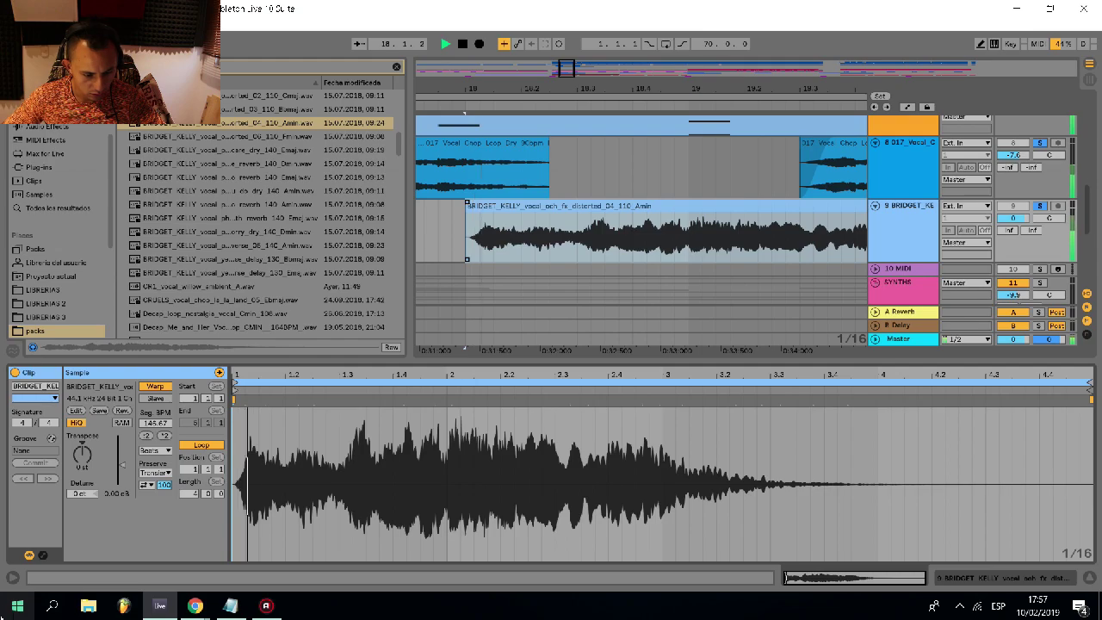
key("space")
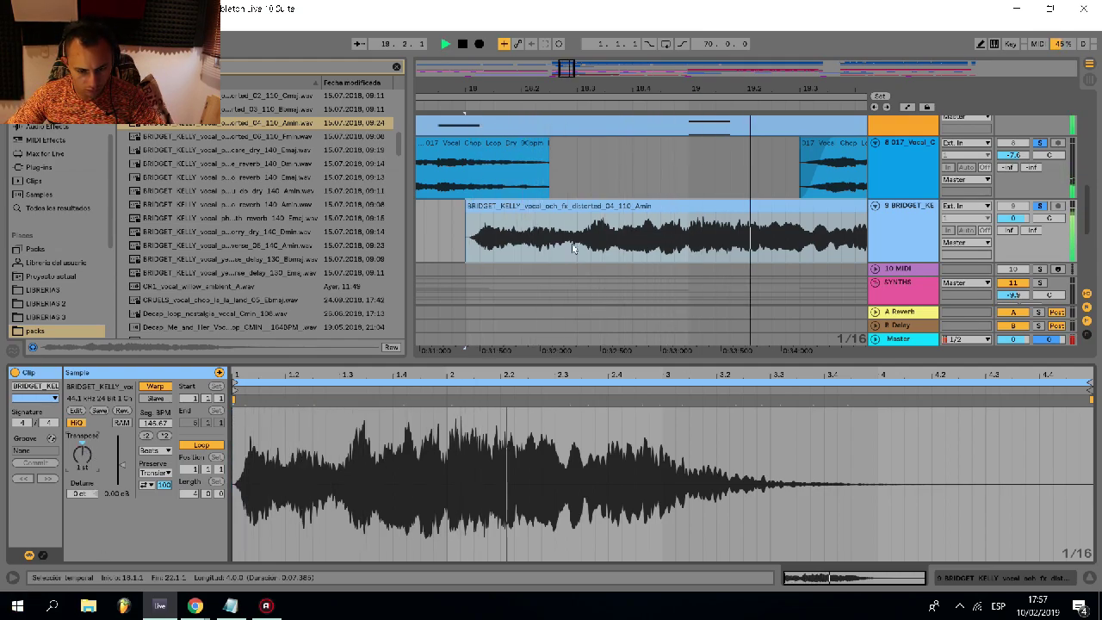
key("space")
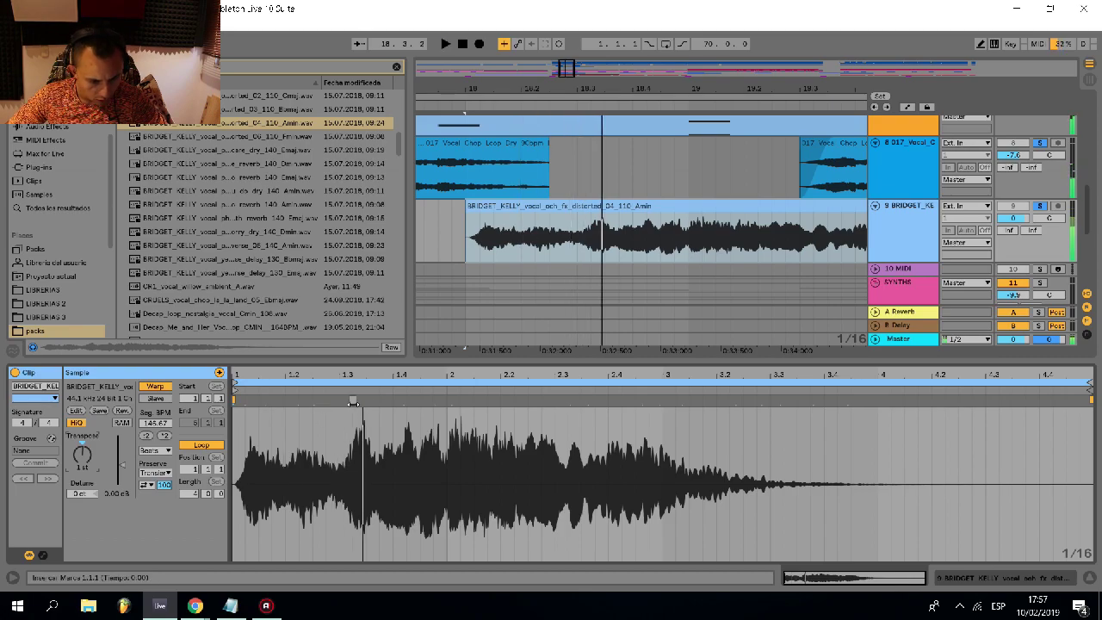
- Warp the vocal ooh clip with markers at 1.3, 1.4 and 2, and set its warp mode to Complex
mouse_move(354, 401)
left_mouse_down()
mouse_move(338, 401)
mouse_move(448, 401)
left_mouse_up()
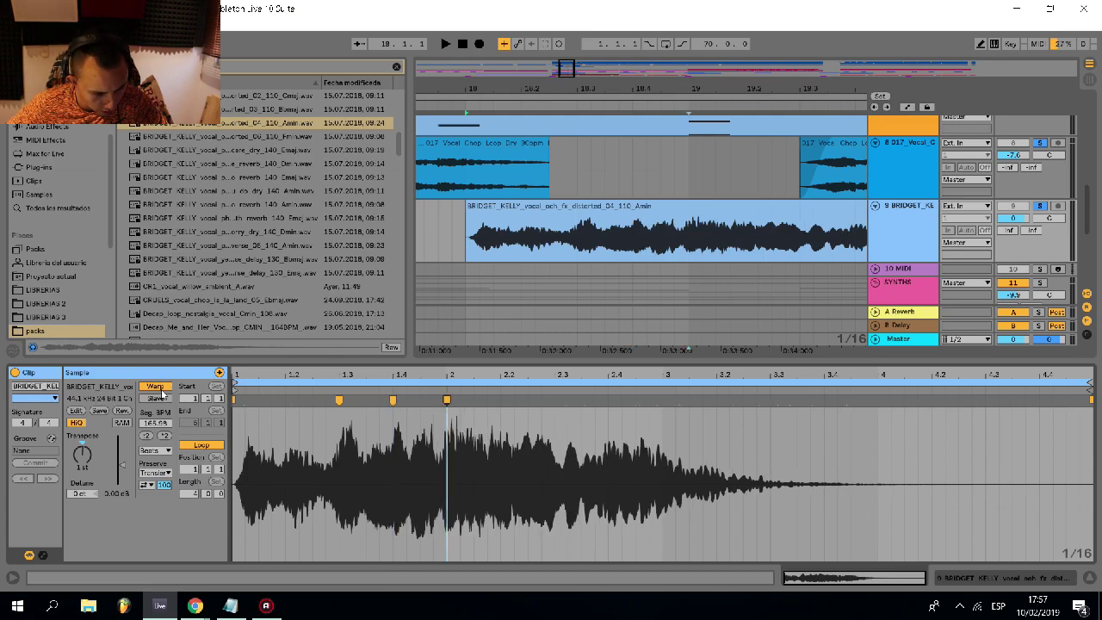
left_click(156, 449)
left_click(158, 501)
key("space")
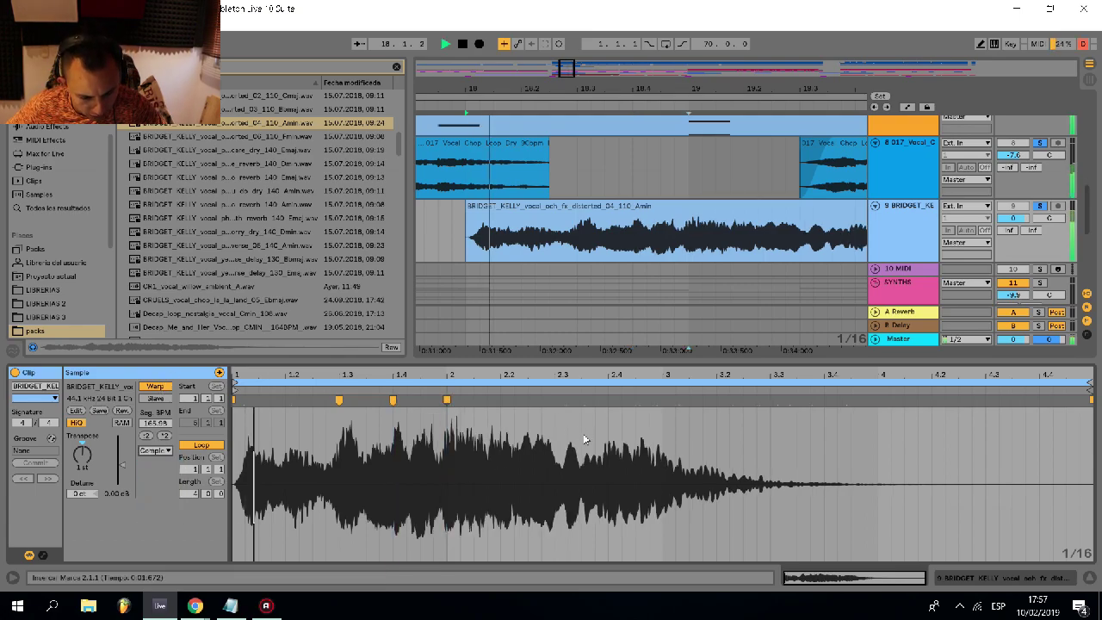
- Pull the clip's audio onset back to 1.1.1 and move the warp marker at 1.3 to 1.2.4, checking by playback
left_click_drag(244, 401, 234, 401)
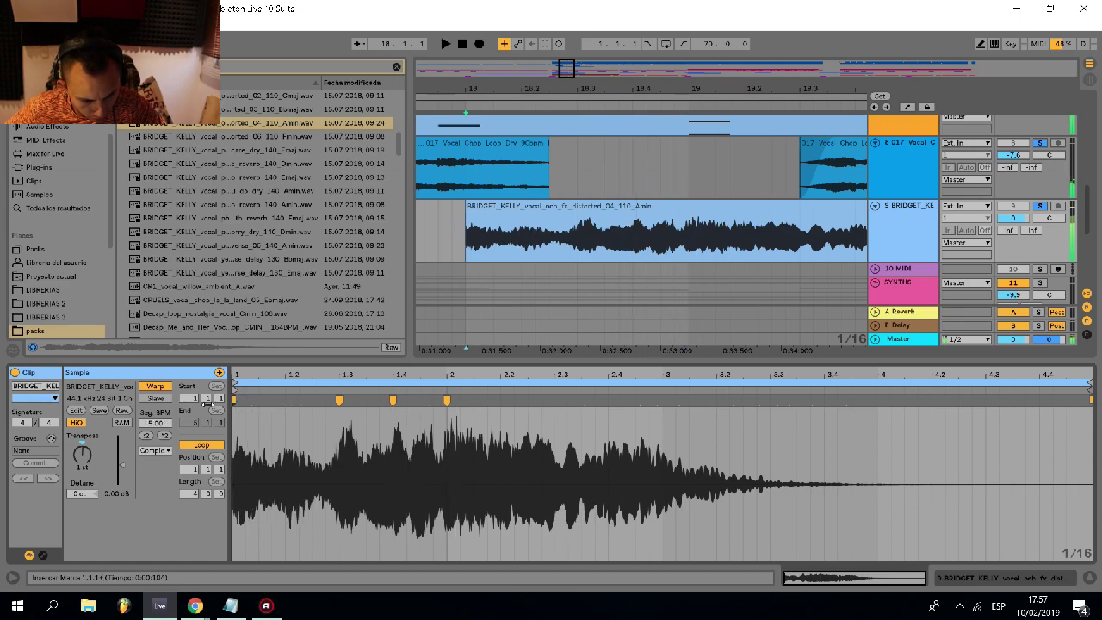
left_click_drag(339, 401, 326, 401)
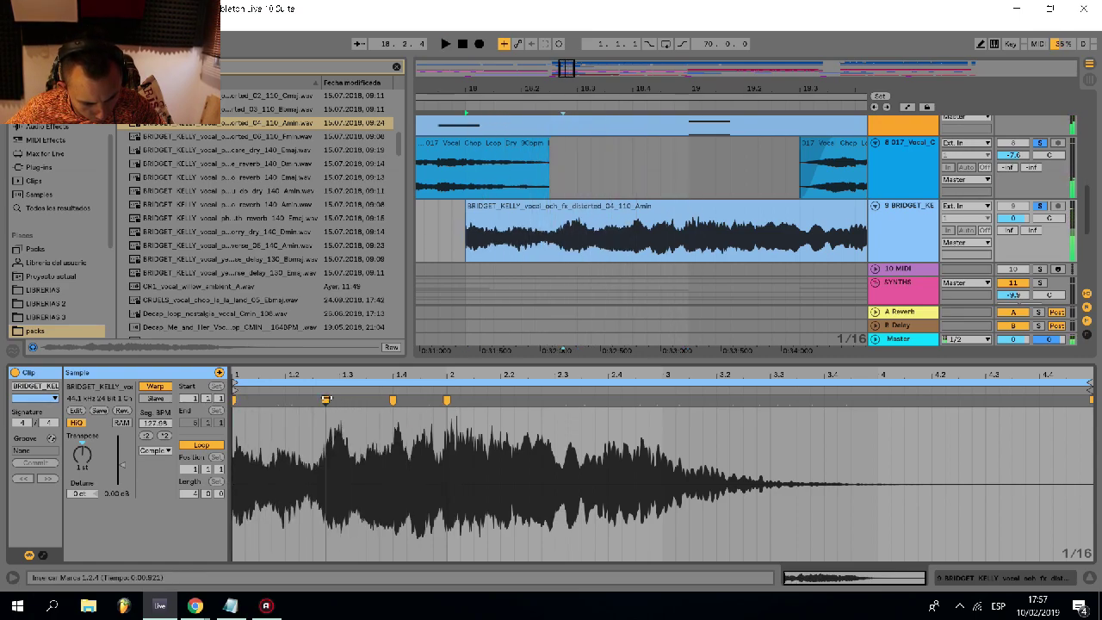
key("space")
key("space")
key("space")
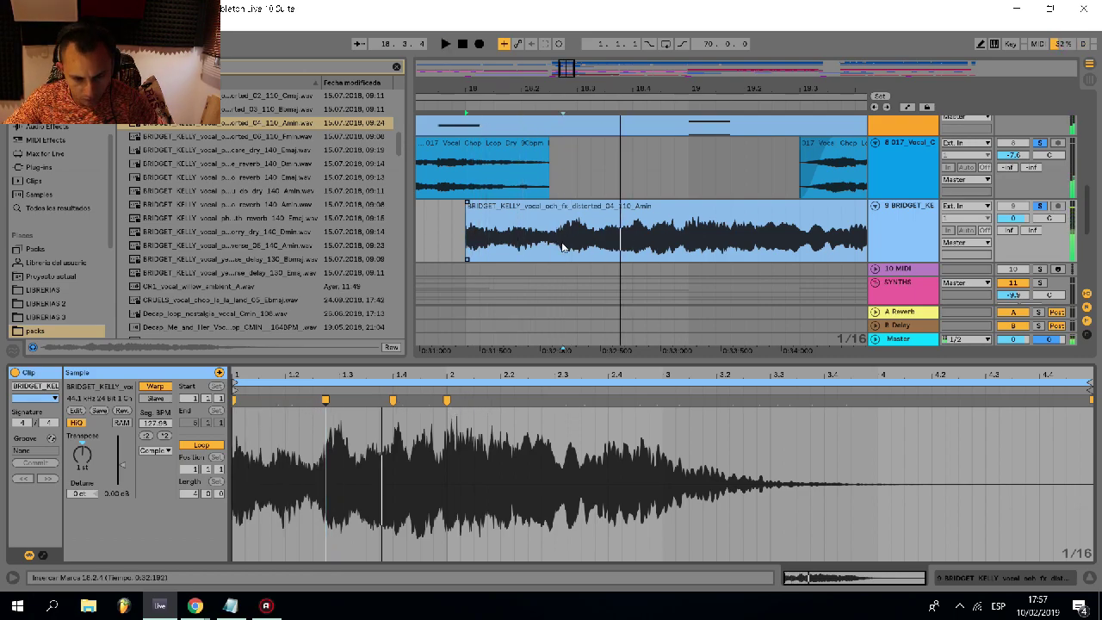
- Delete the beginning of the vocal ooh clip and transpose the remaining part to -11 st
scroll(565, 247, "up", 1)
left_click_drag(555, 246, 492, 233)
key("Delete")
left_click(472, 209)
key("Delete")
scroll(565, 209, "down", 2)
left_click(603, 208)
key("space")
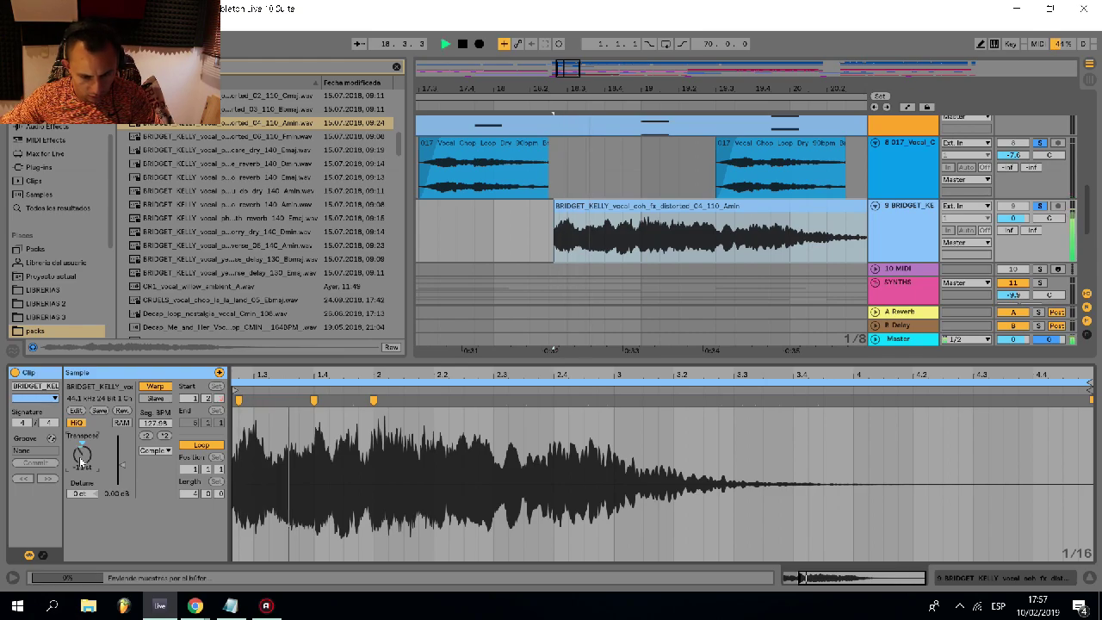
- Move the clip's warp marker from 1.4 to 1.3.2 and play the result
key("space")
left_click_drag(315, 399, 275, 403)
key("space")
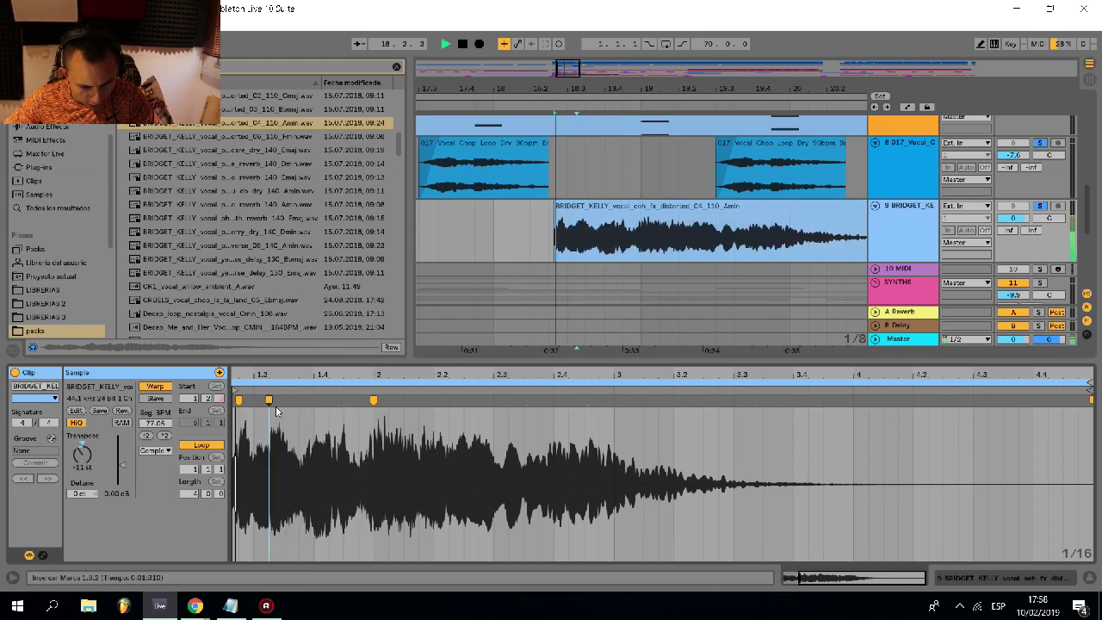
key("space")
- Cut the stretch from 18.3.4 to 19.1.4 out of the vocal ooh clip and set the track's volume to -2.6 dB
scroll(600, 251, "up", 2)
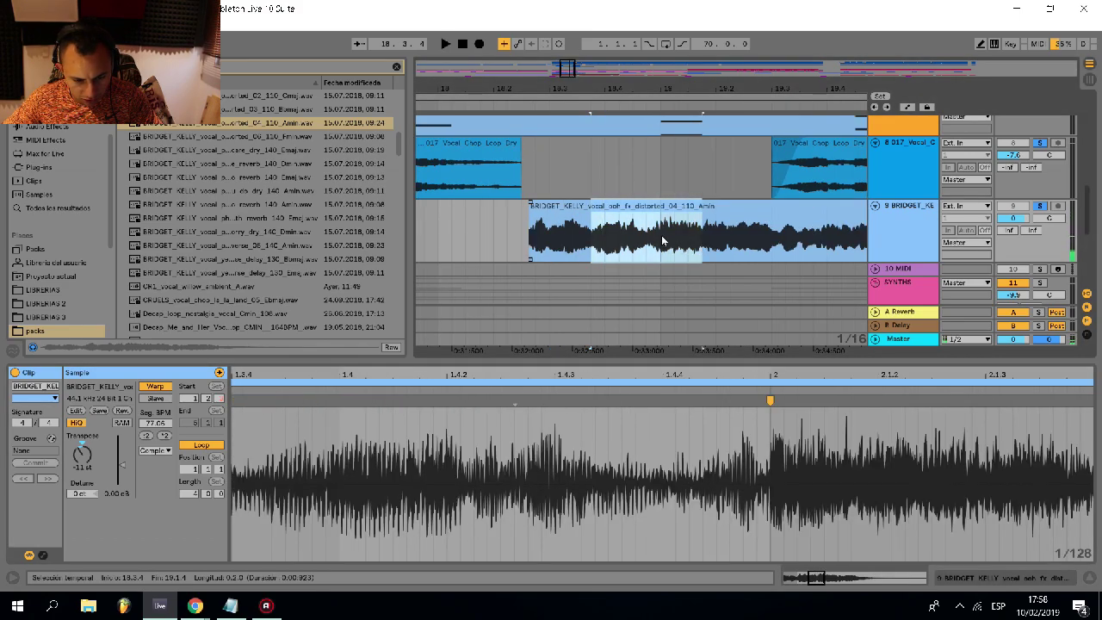
scroll(560, 232, "down", 3)
left_click(530, 224)
key("space")
left_click_drag(1014, 218, 1014, 220)
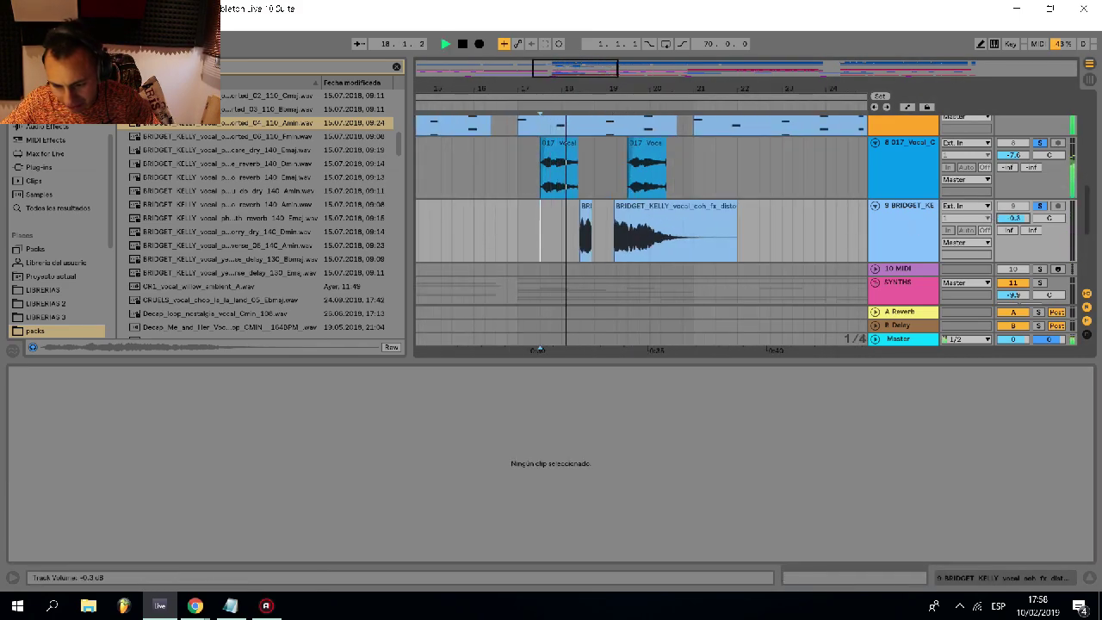
key("space")
- Copy the ValhallaVintageVerb reverb from the vocal chop track to the BRIDGET_KELLY track and play the short vocal ooh clip
key("Up")
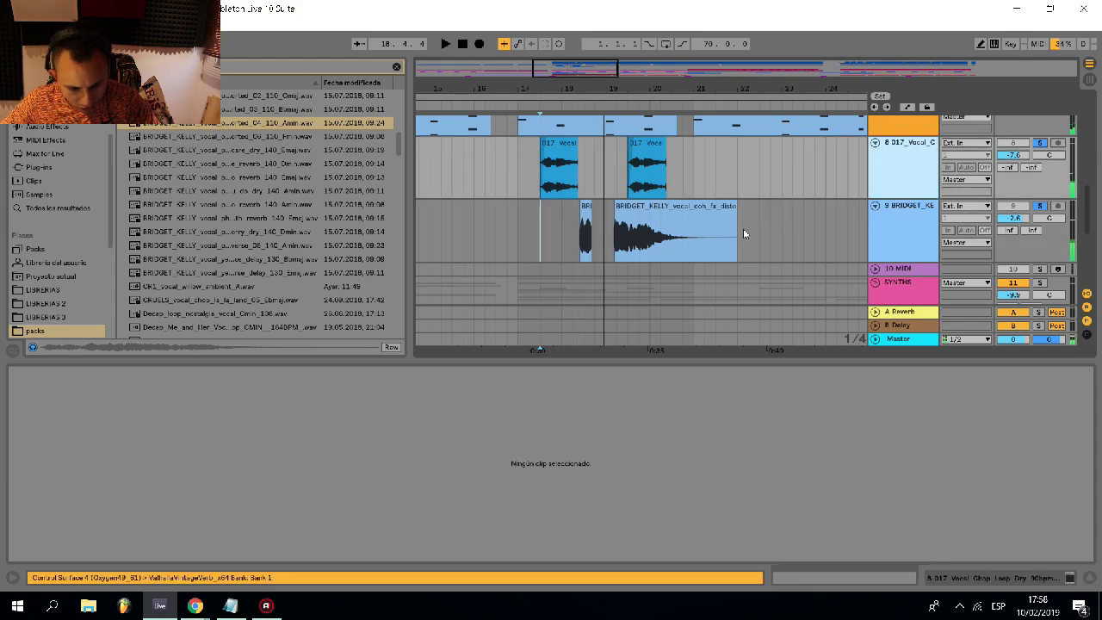
left_click(915, 165)
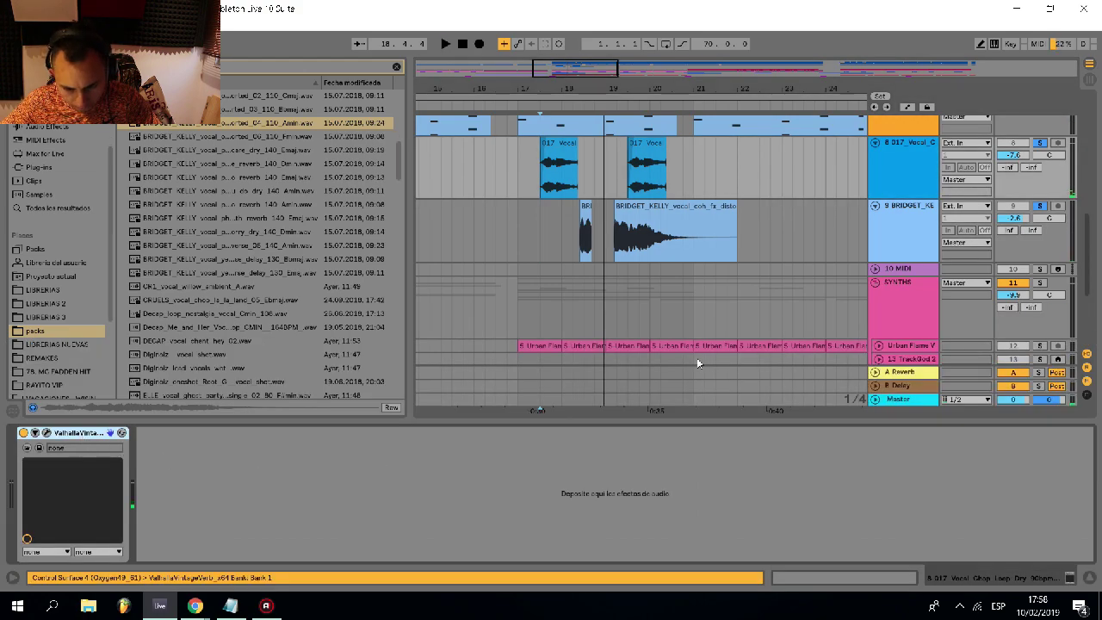
left_click(517, 237)
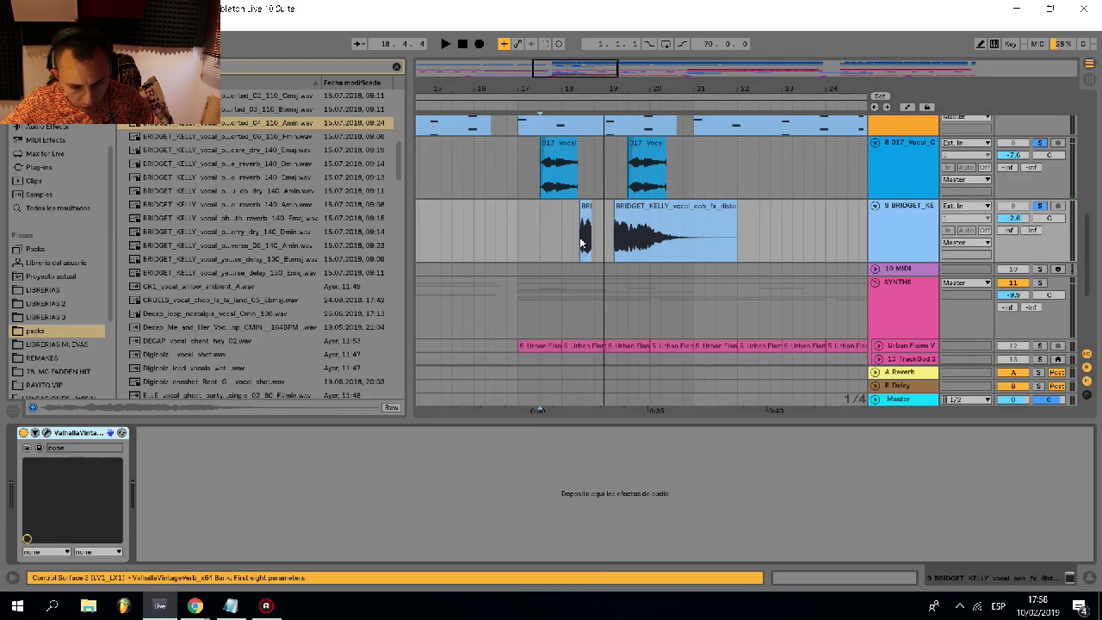
key("space")
scroll(574, 234, "up", 6)
left_click(574, 228)
left_click_drag(574, 228, 606, 228)
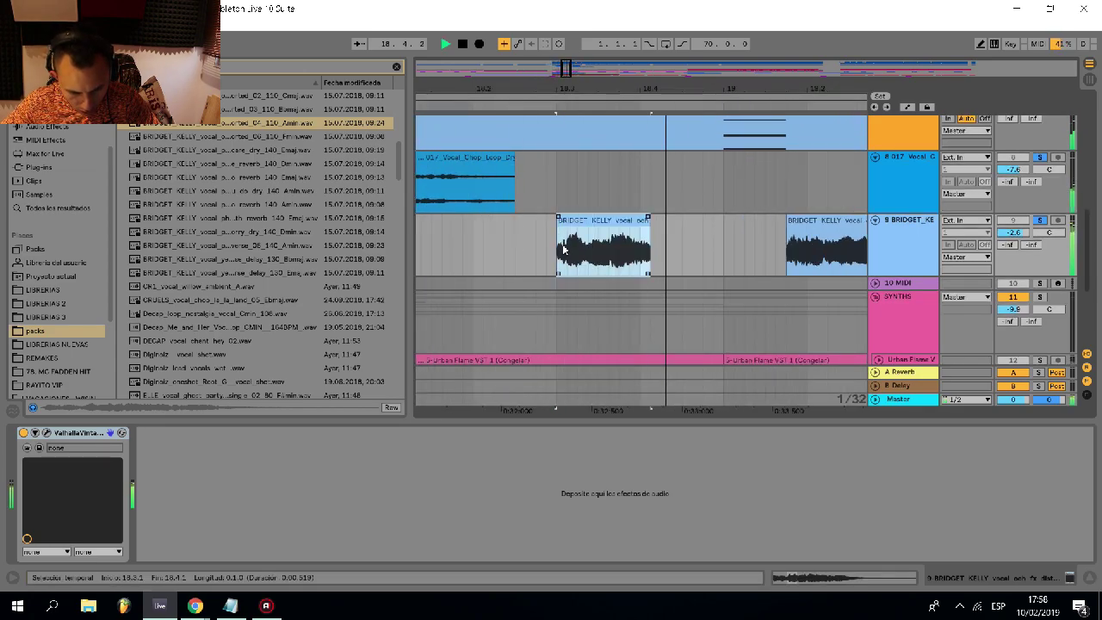
- Move the longer vocal ooh clip on track 9 to 21.1.1
scroll(777, 250, "down", 10)
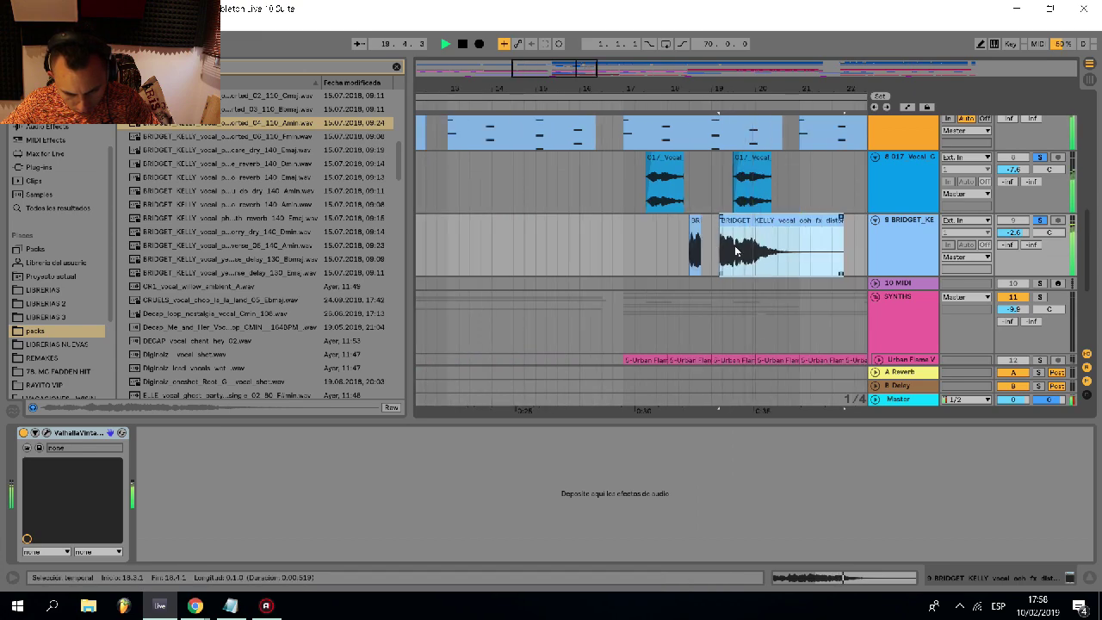
key("space")
scroll(762, 250, "up", 3)
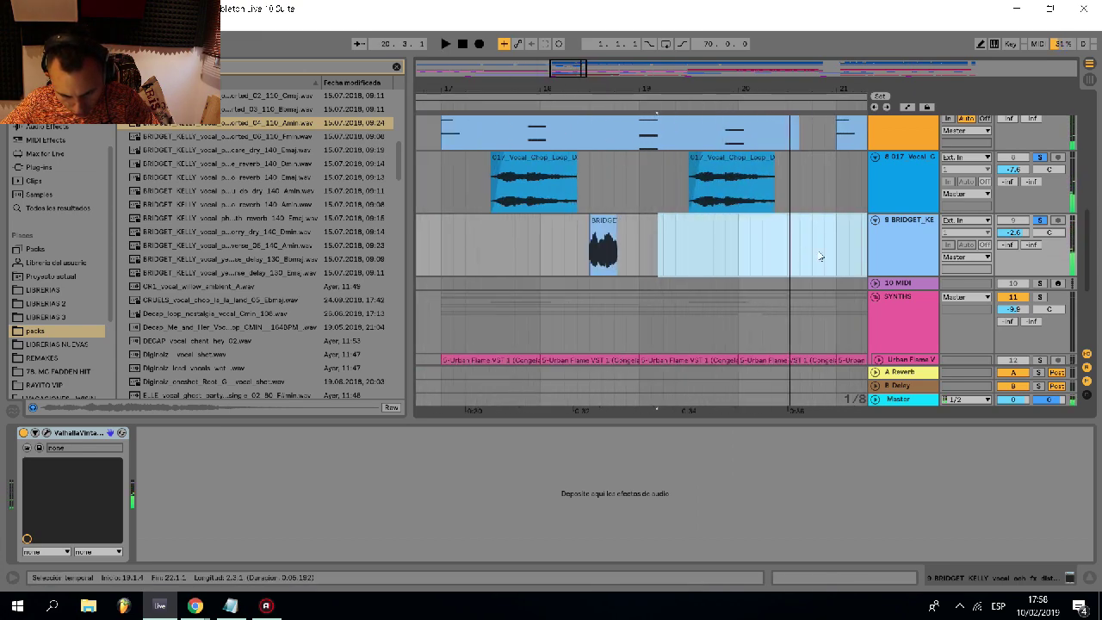
left_click(840, 250)
key("ctrl+v")
- Copy the short vocal ooh clip to 20.3.1 and play the arrangement from 17.1.1
left_click(612, 229)
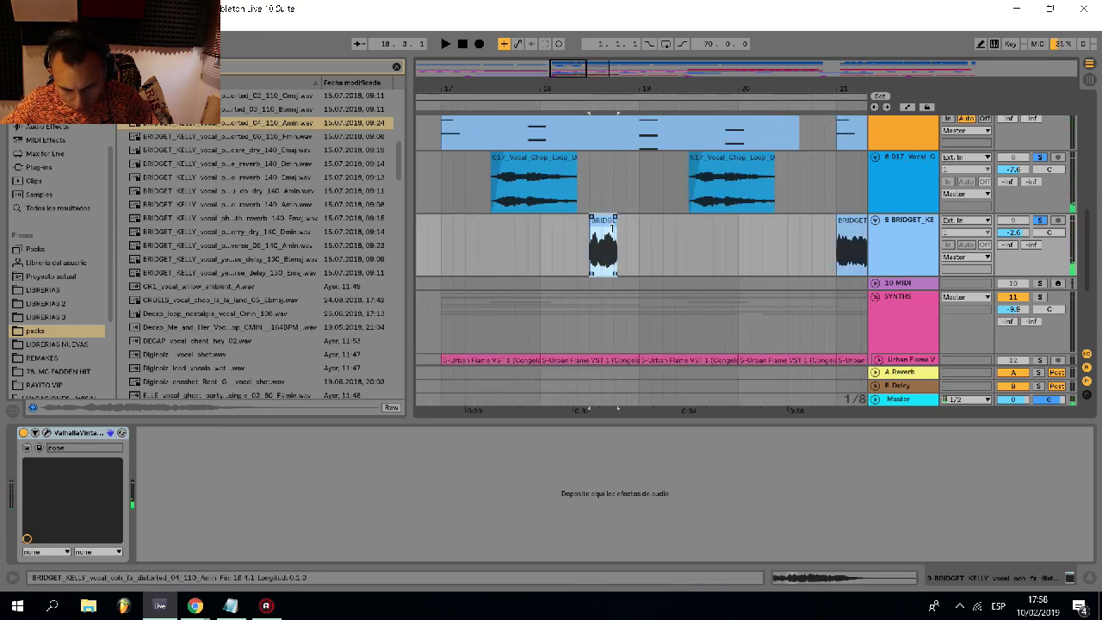
left_click(785, 247)
key("ctrl+v")
left_click(428, 243)
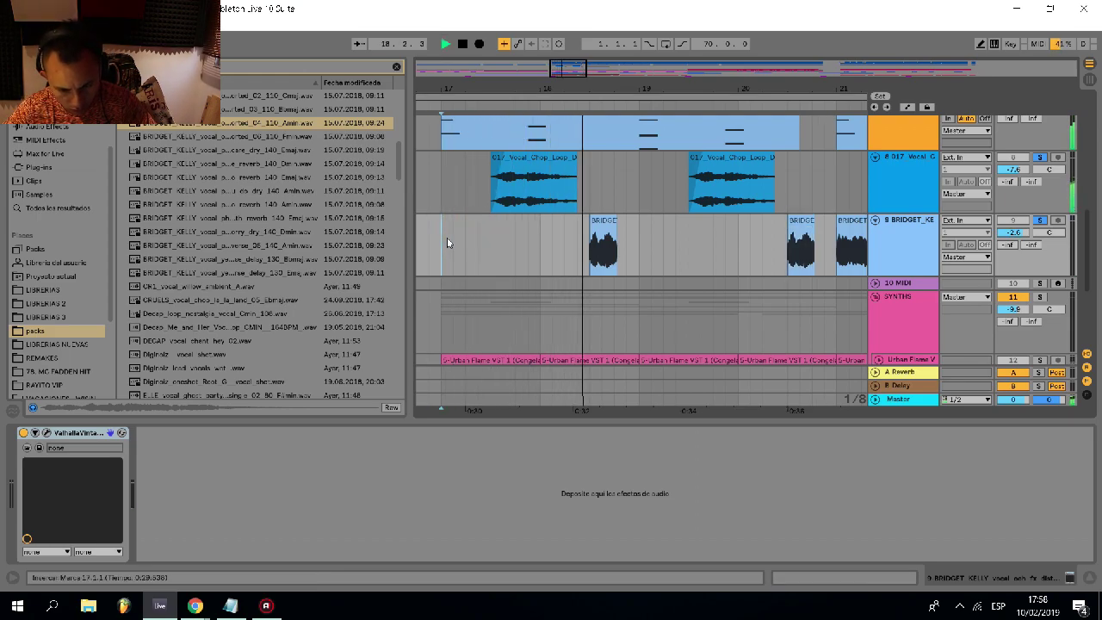
- Adjust the transposition of the short clip at 20.3.1 and play the vocal layers from 17.1.1
double_click(799, 222)
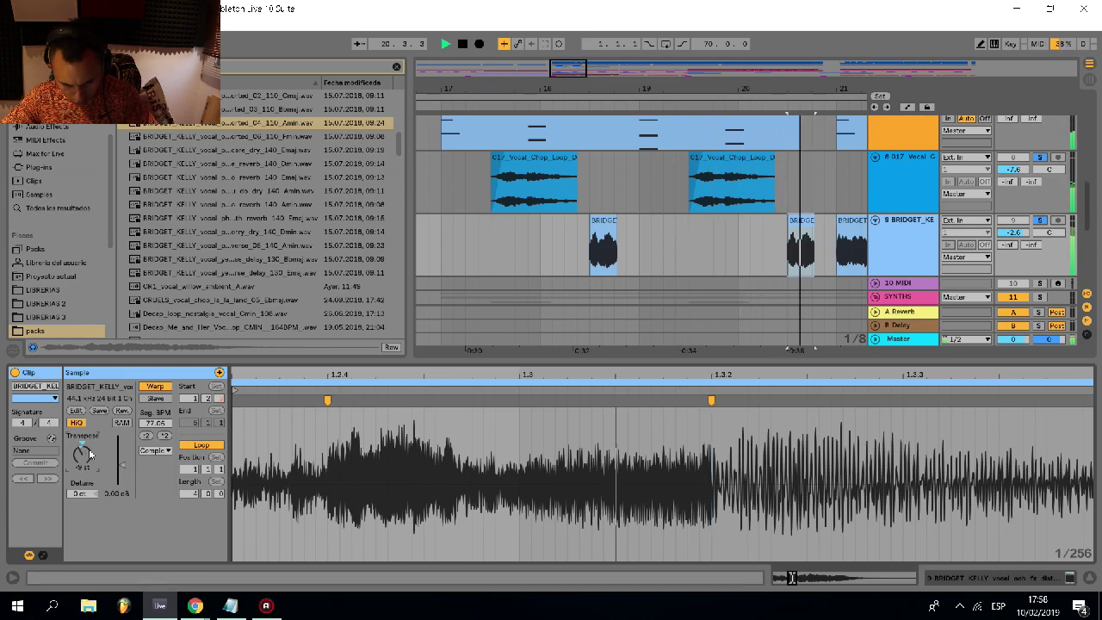
left_click(849, 221)
scroll(800, 241, "down", 5)
key("space")
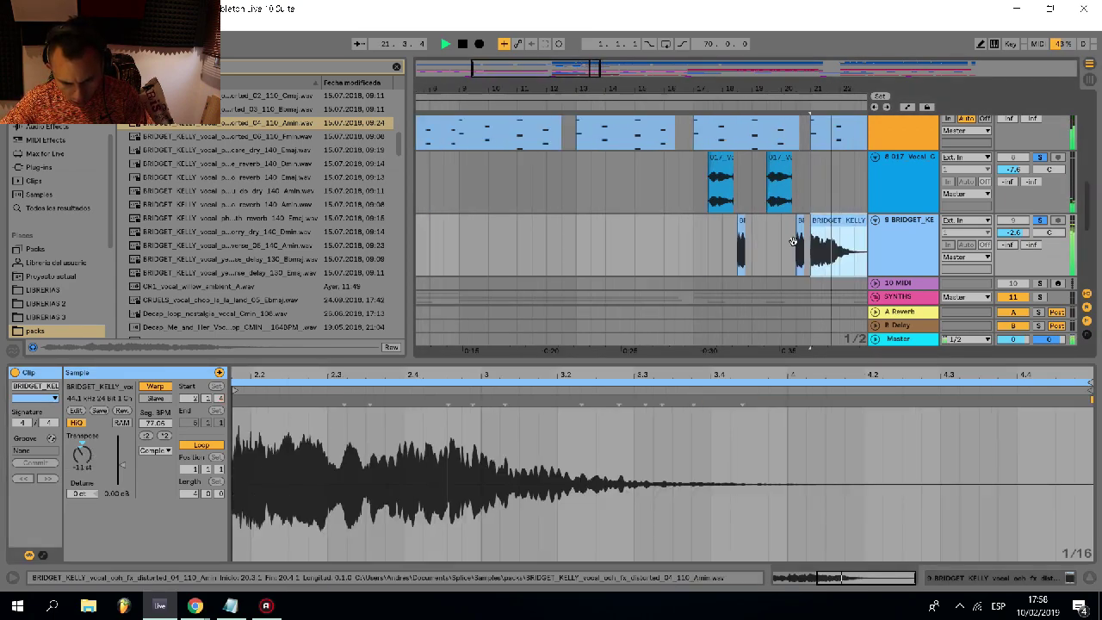
left_click(691, 251)
key("space")
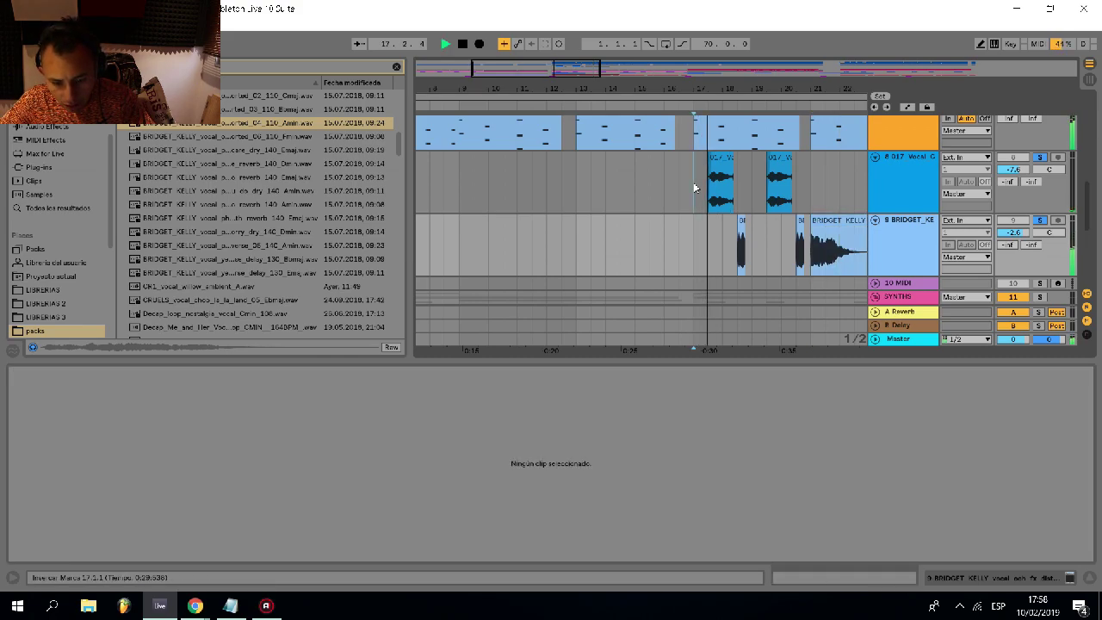
- Clear the solo on the vocal tracks and reactivate the muted tracks across the arrangement
scroll(711, 230, "up", 3)
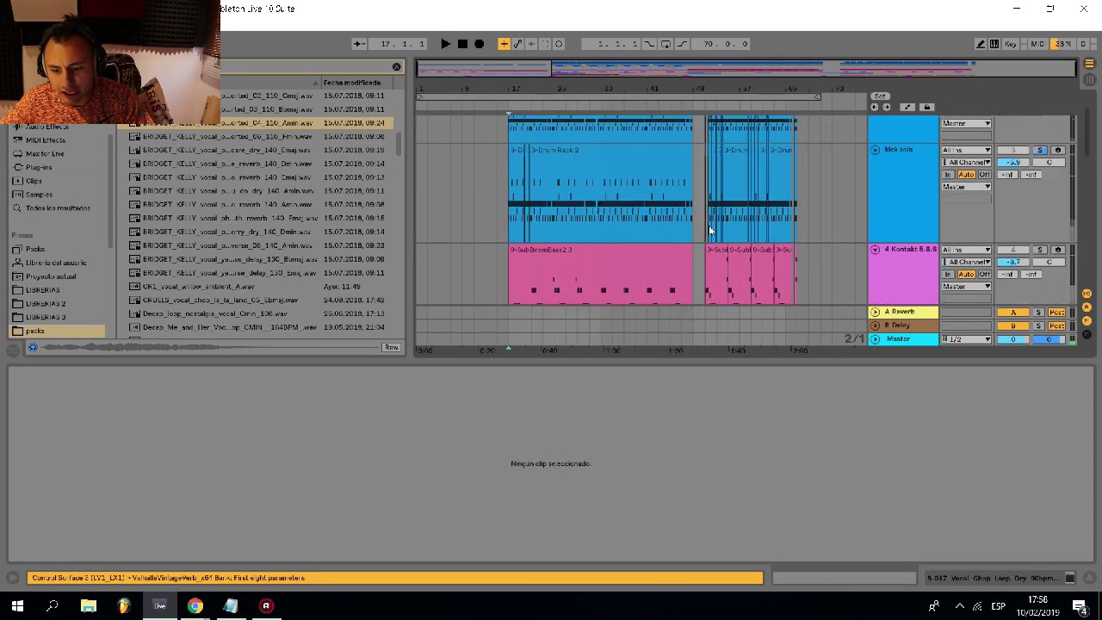
scroll(711, 231, "up", 2)
left_click(1040, 136)
scroll(820, 246, "down", 8)
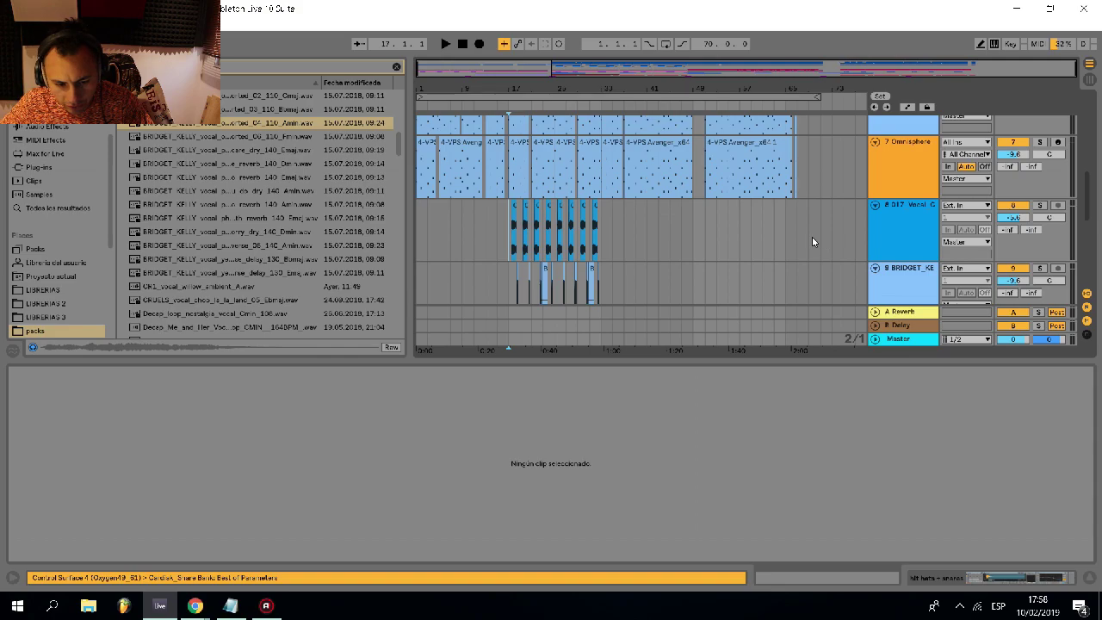
scroll(844, 217, "down", 5)
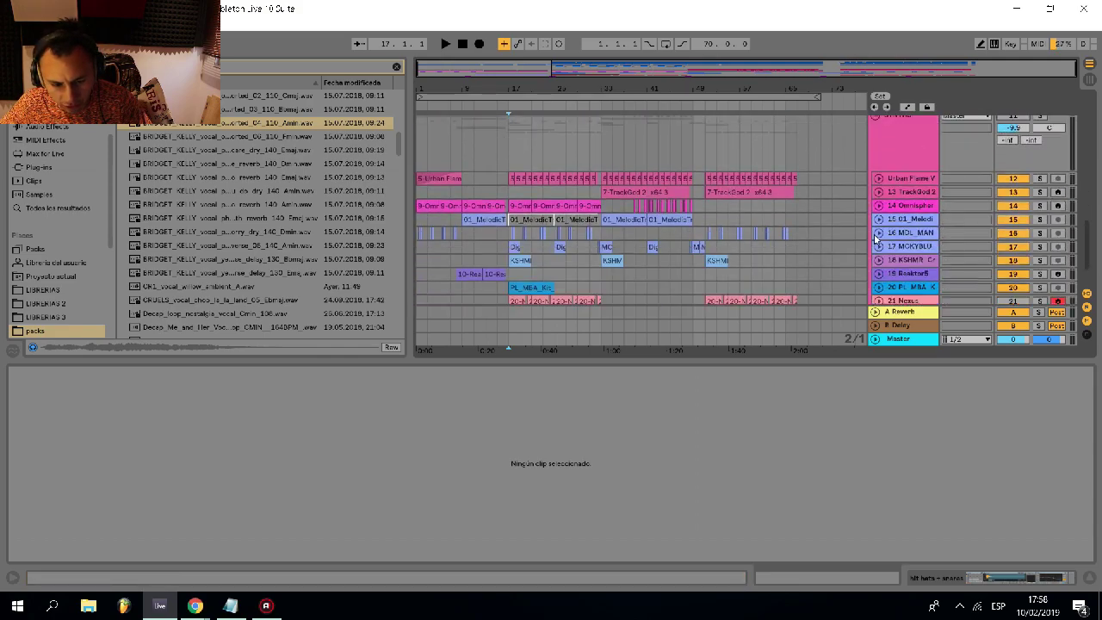
scroll(706, 242, "up", 7)
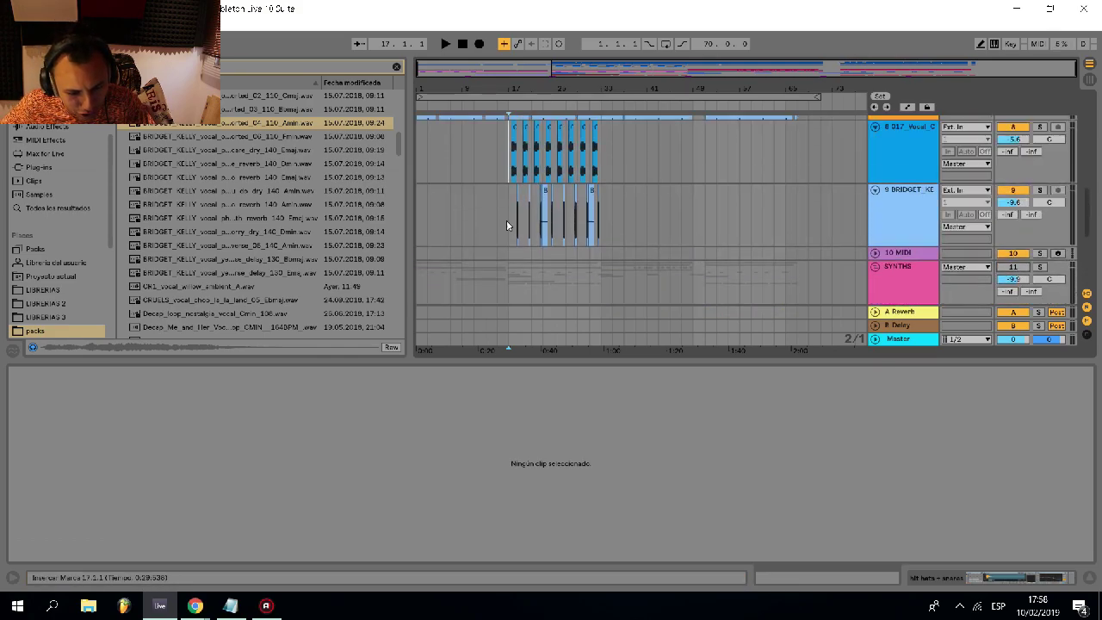
- Collapse all tracks and play the full beat from 16.3.1
scroll(508, 217, "up", 5)
scroll(509, 209, "up", 3)
key("alt+u")
left_click(476, 143)
key("space")
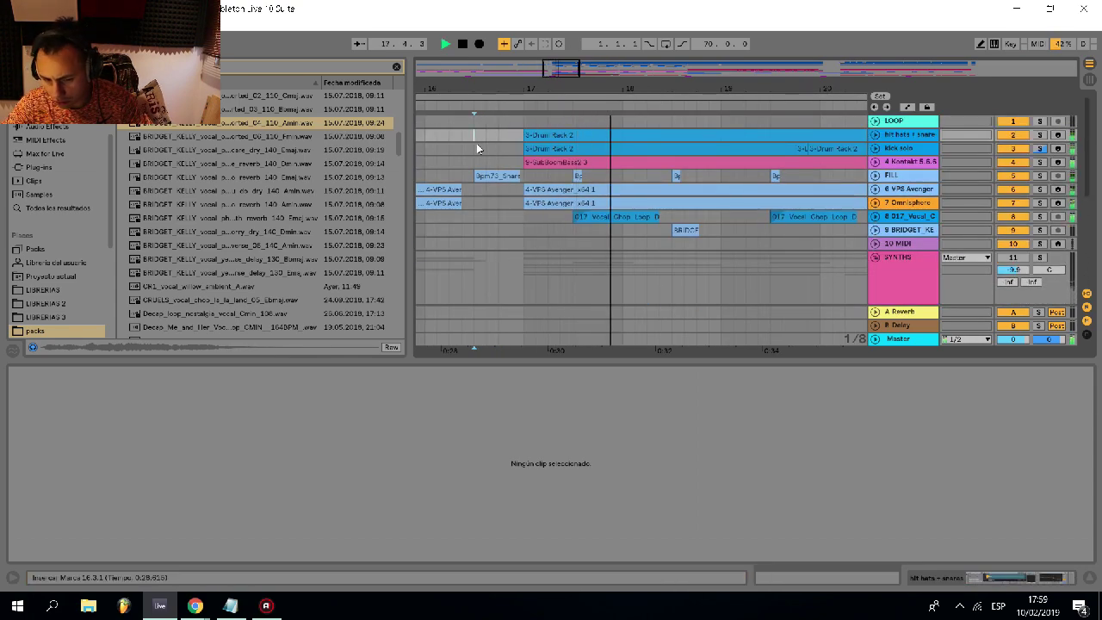
- Lower the vocal chop track's volume to -8.3 dB and the BRIDGET_KELLY track's volume to -12.0 dB during playback
left_click(875, 217)
scroll(900, 242, "down", 1)
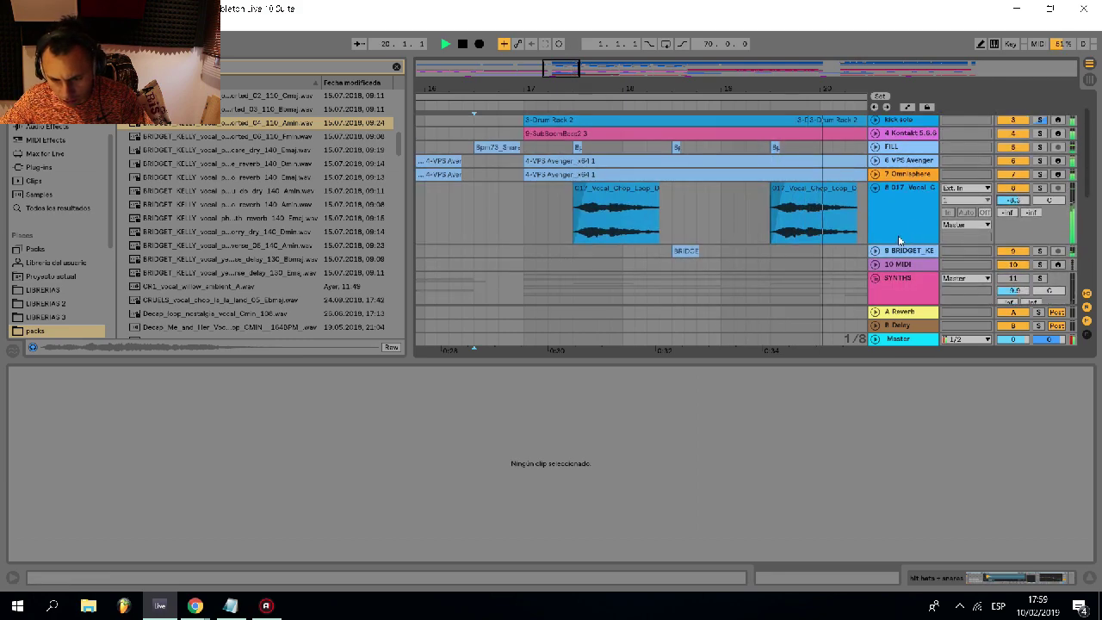
left_click(875, 251)
left_click_drag(1015, 260, 1014, 265)
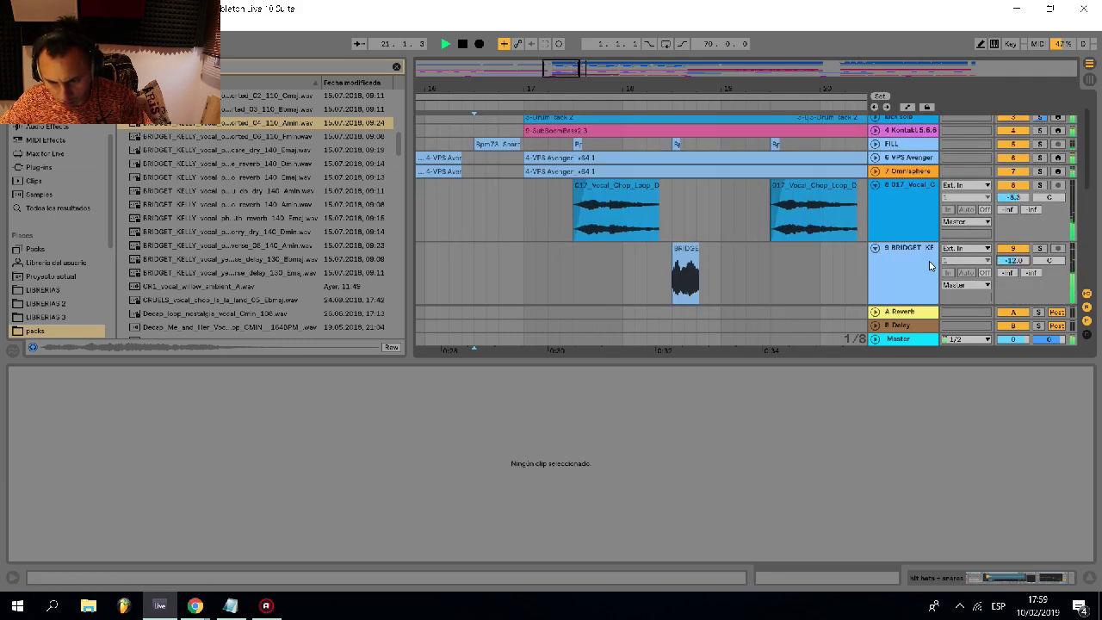
- Collapse the tracks and listen to the full beat with the vocal layers up to bar 26
left_click(877, 187, "alt")
scroll(661, 229, "down", 3)
left_click(667, 216)
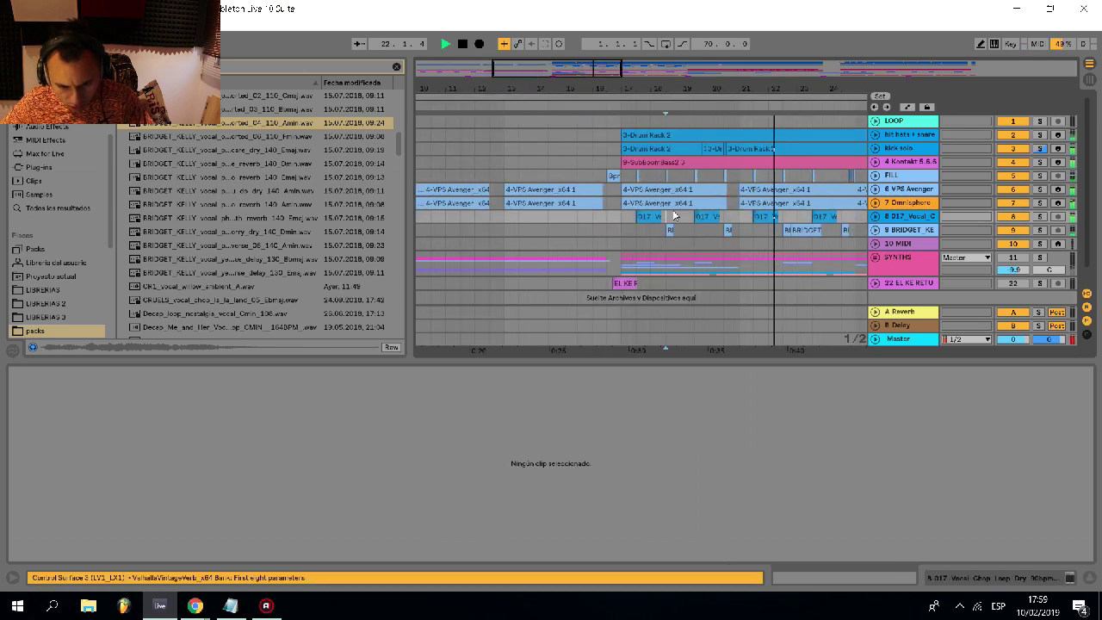
scroll(667, 217, "down", 2)
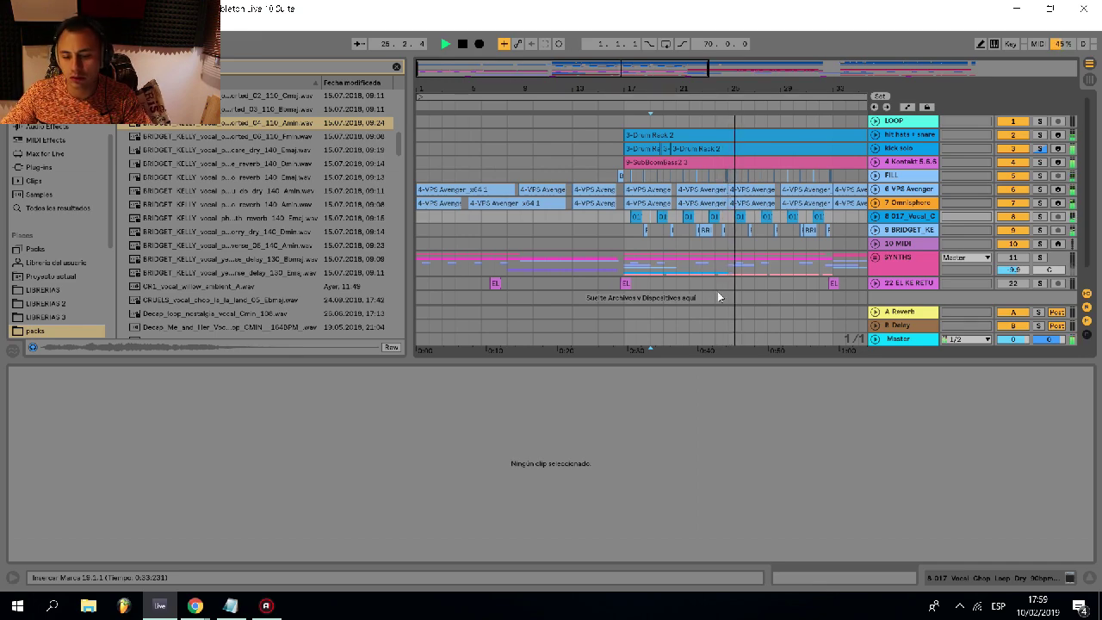
key("space")
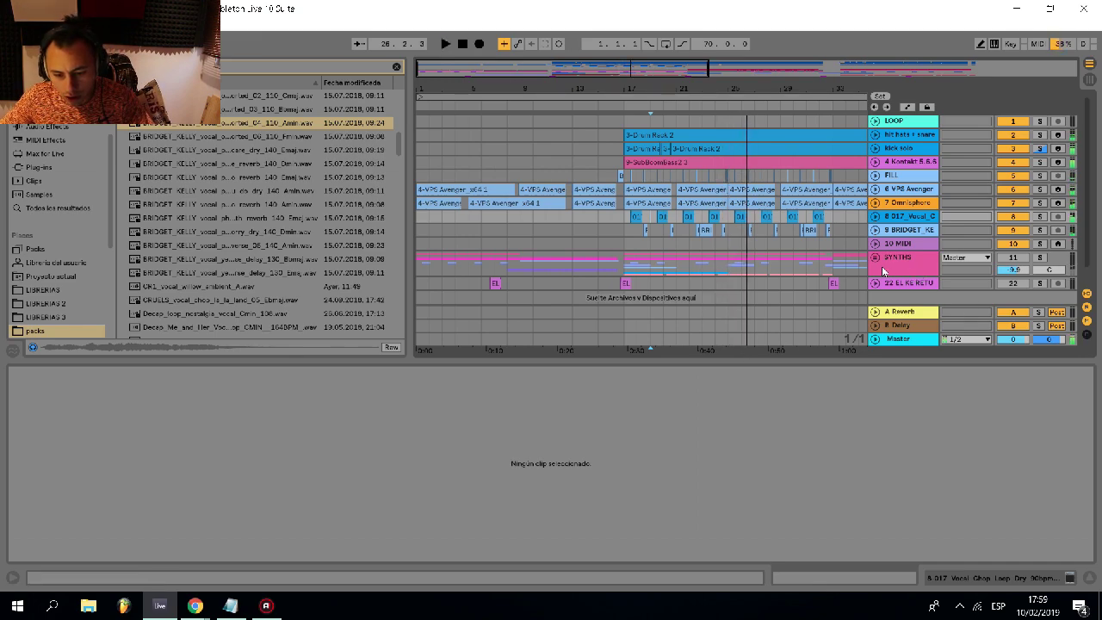
- Unfold the SYNTHS group and move the Omnisphere track out of it, placing it just above the group
left_click(875, 259)
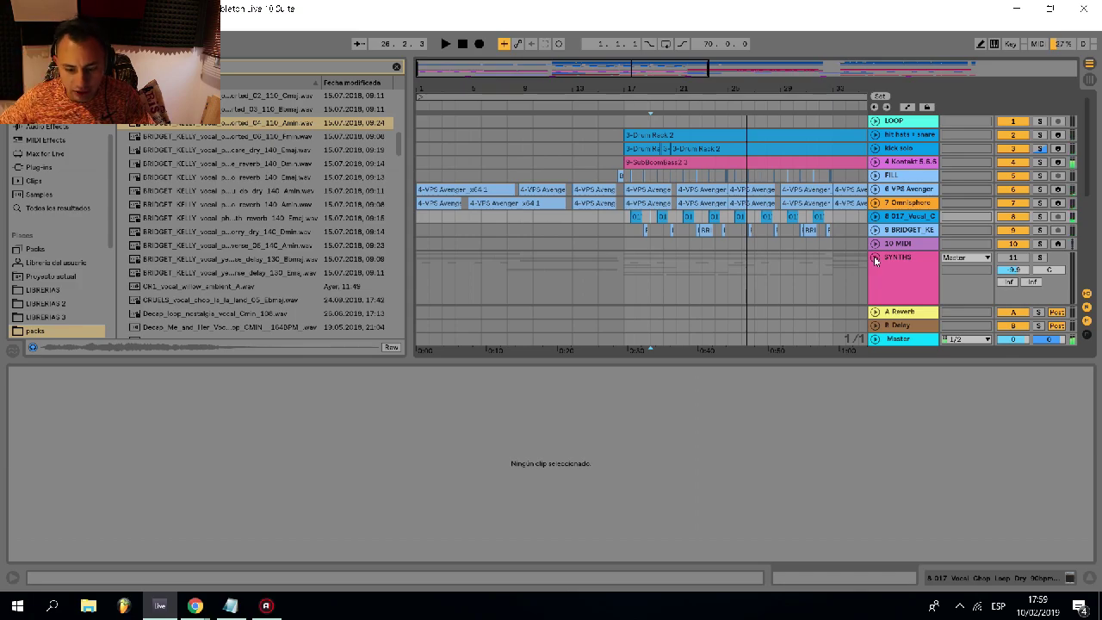
left_click(875, 259)
scroll(862, 223, "down", 3)
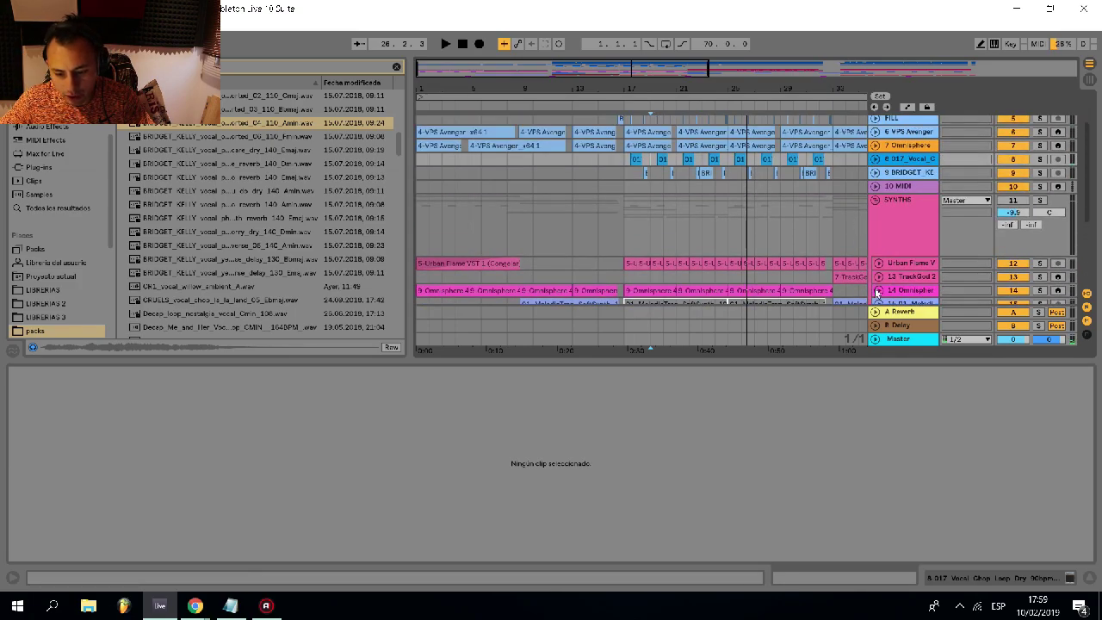
left_click(877, 293)
left_click_drag(909, 259, 902, 149)
scroll(607, 168, "up", 5)
- Solo the Omnisphere track, play it from 17.1.1 and show its device chain
left_click(732, 168)
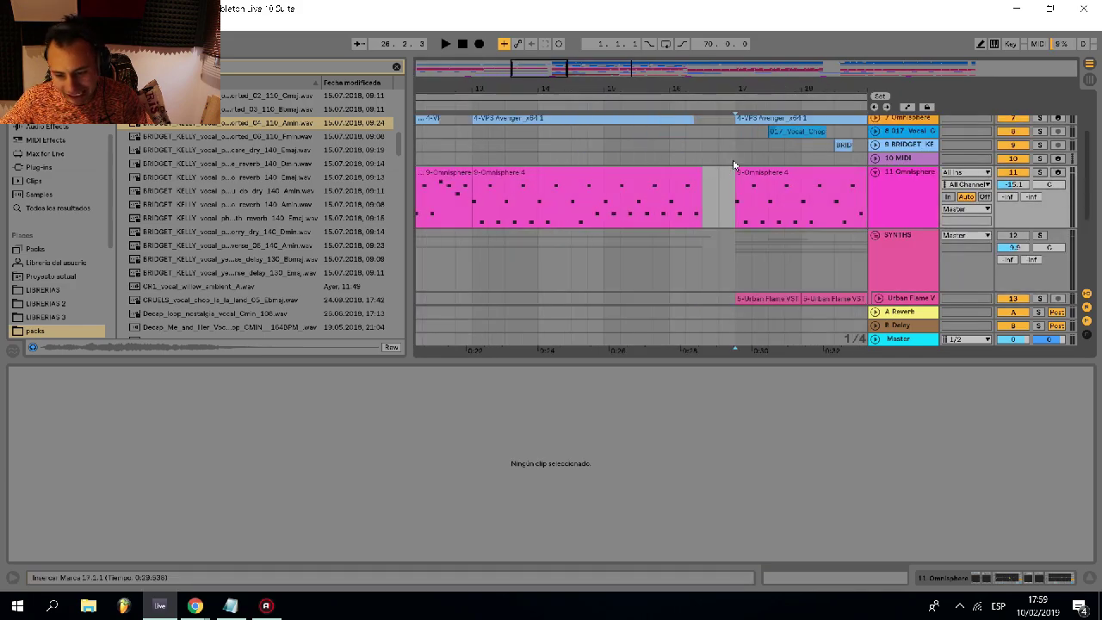
left_click(1074, 159)
scroll(806, 161, "right", 1)
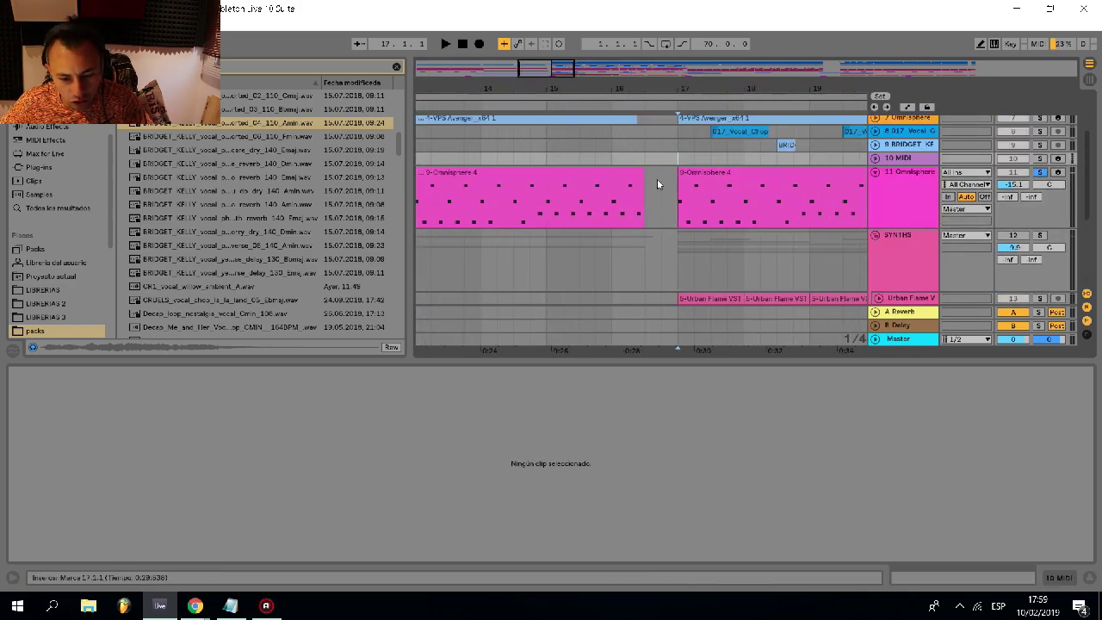
key("space")
scroll(679, 164, "down", 5)
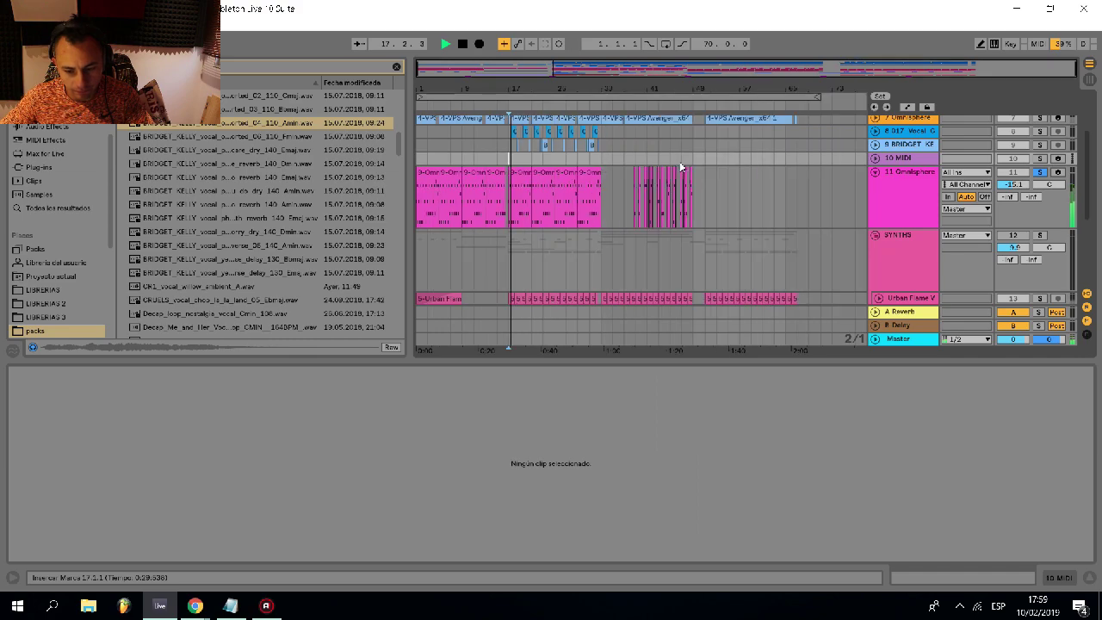
double_click(885, 190)
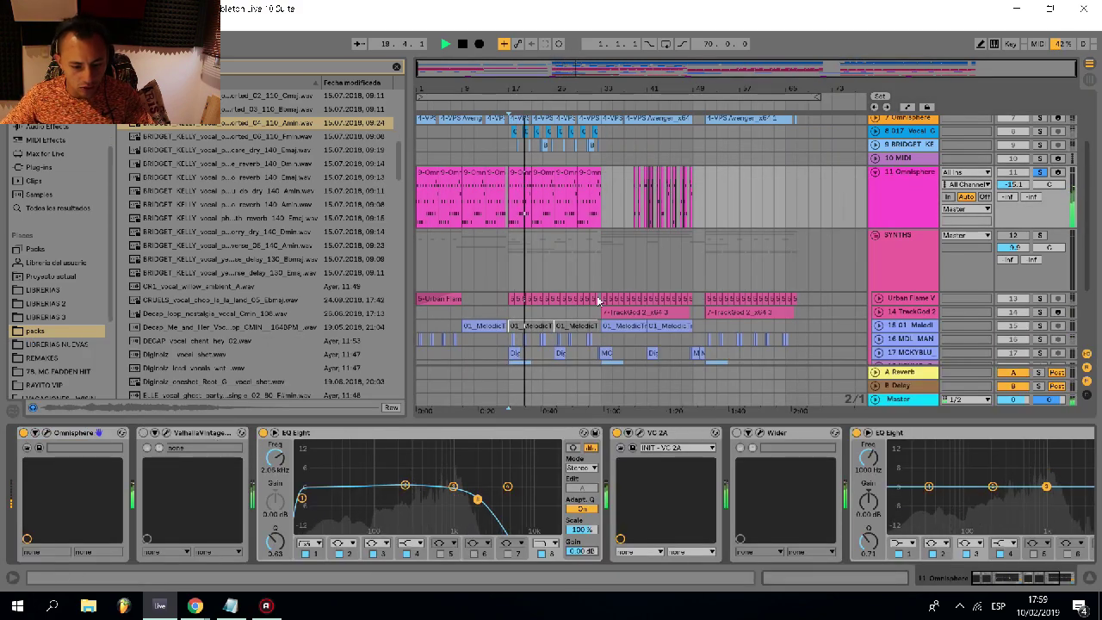
left_click(531, 156)
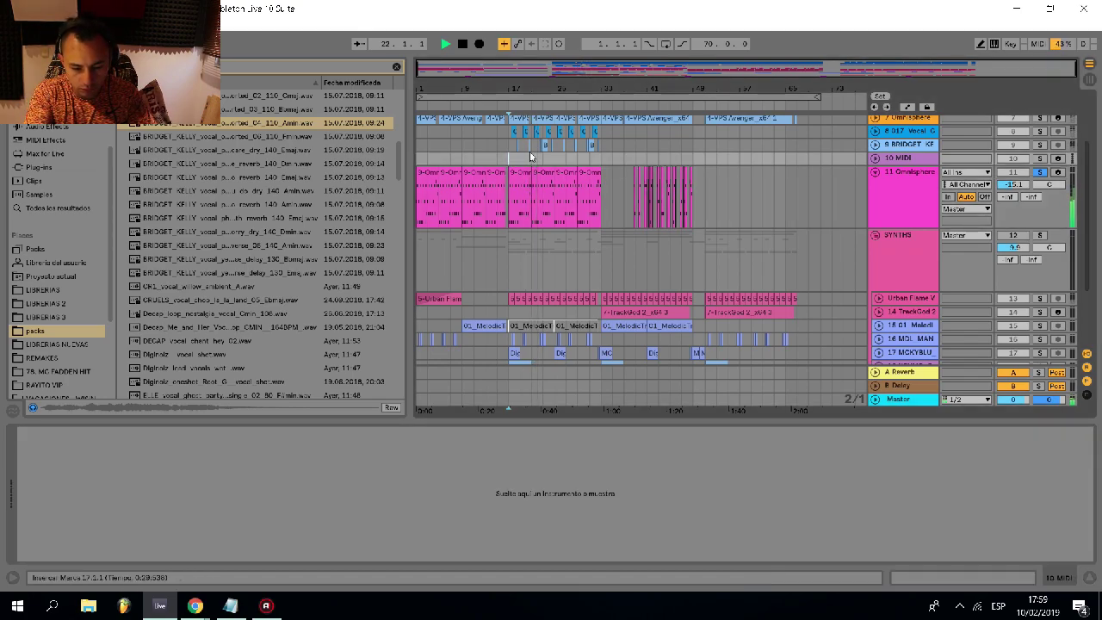
key("space")
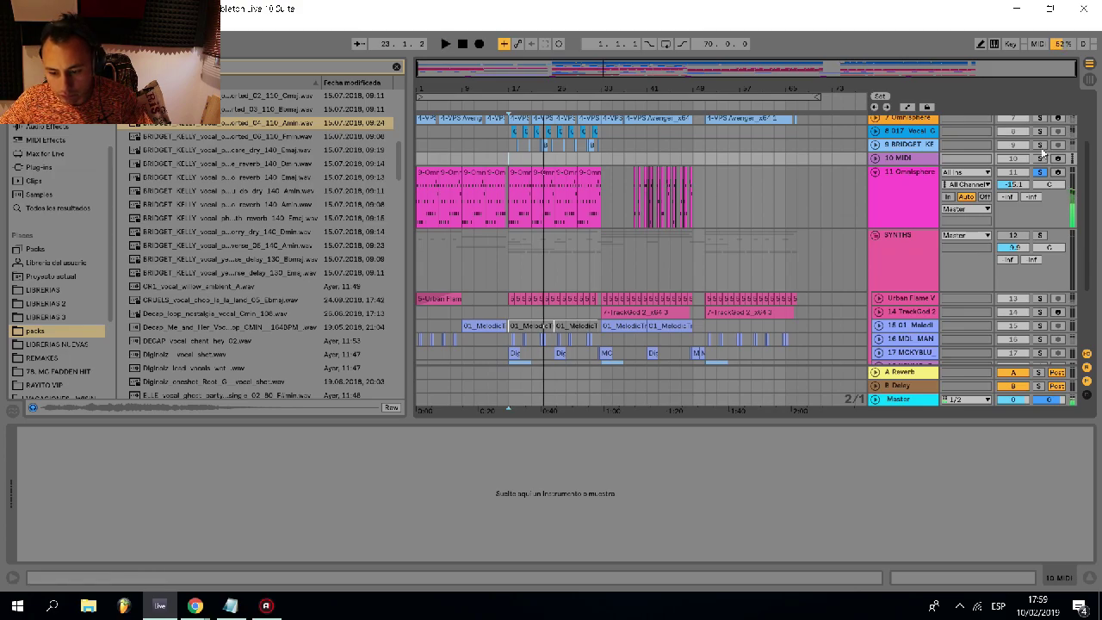
- Clear the Omnisphere solo and raise the track's volume to -13.9 dB while the full beat plays
scroll(771, 172, "up", 3)
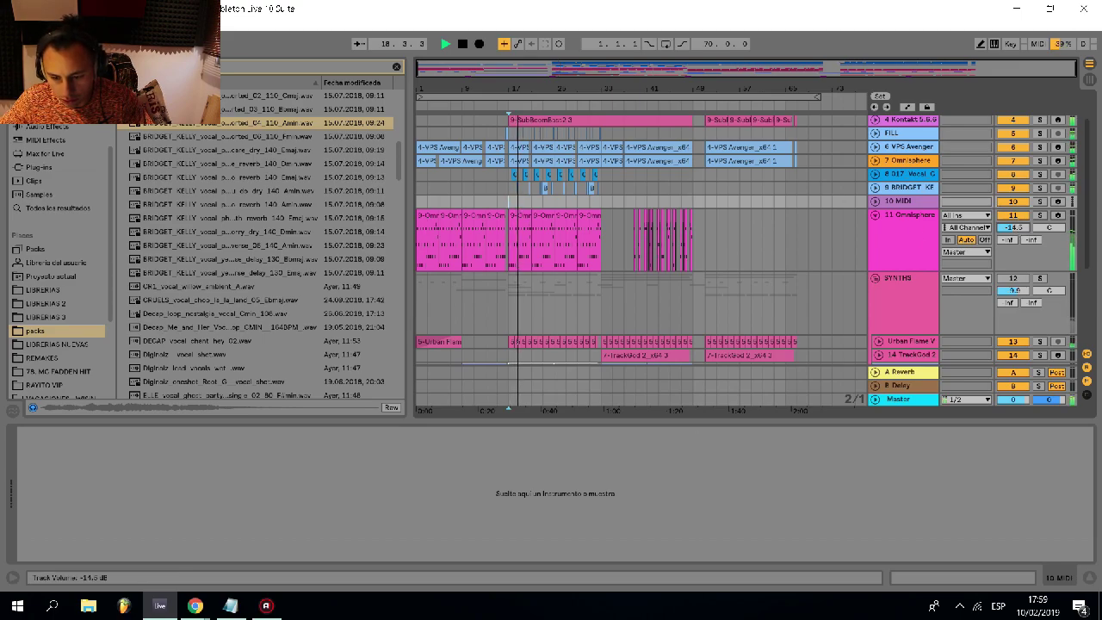
left_click_drag(1014, 228, 1013, 224)
scroll(500, 202, "up", 4)
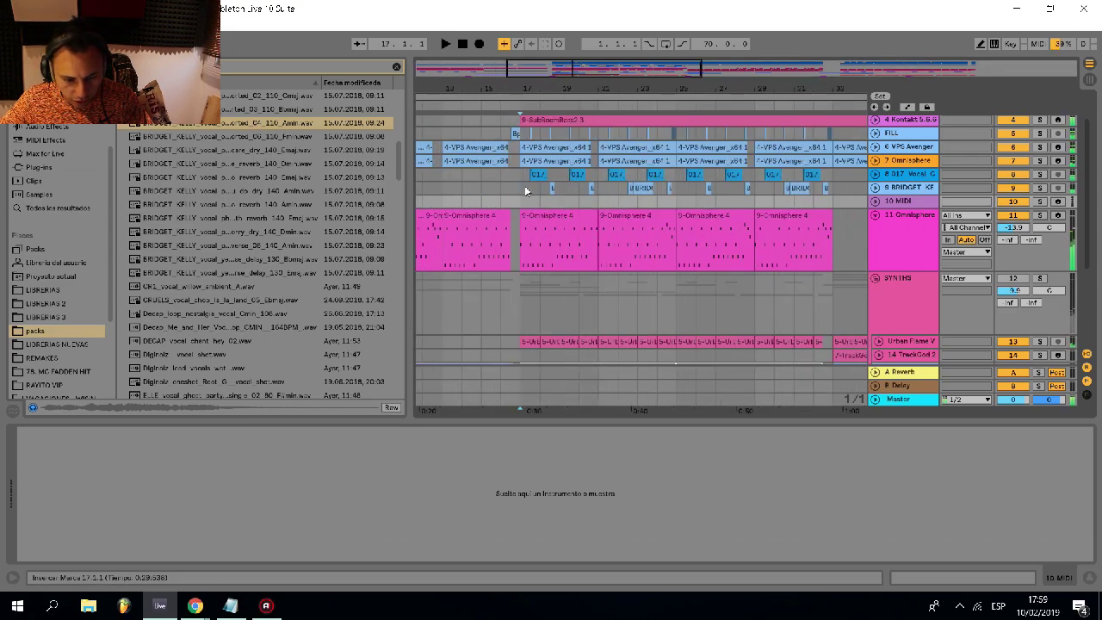
- Deactivate the first clip on the BRIDGET_KELLY and vocal chop tracks and unfold both vocal tracks
left_click(564, 191)
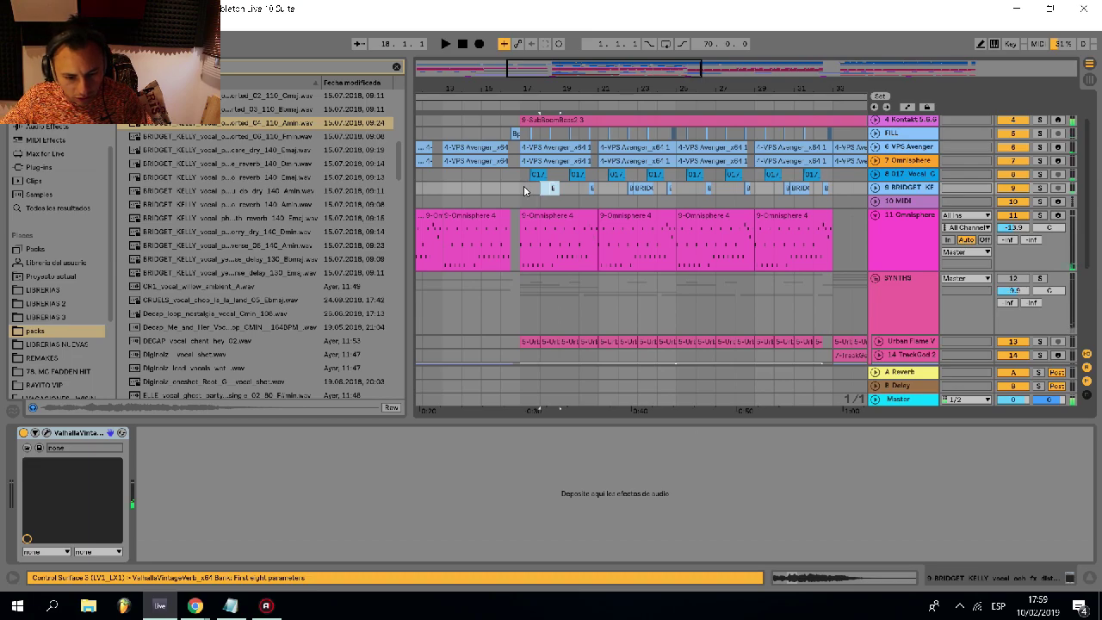
left_click_drag(552, 173, 515, 176)
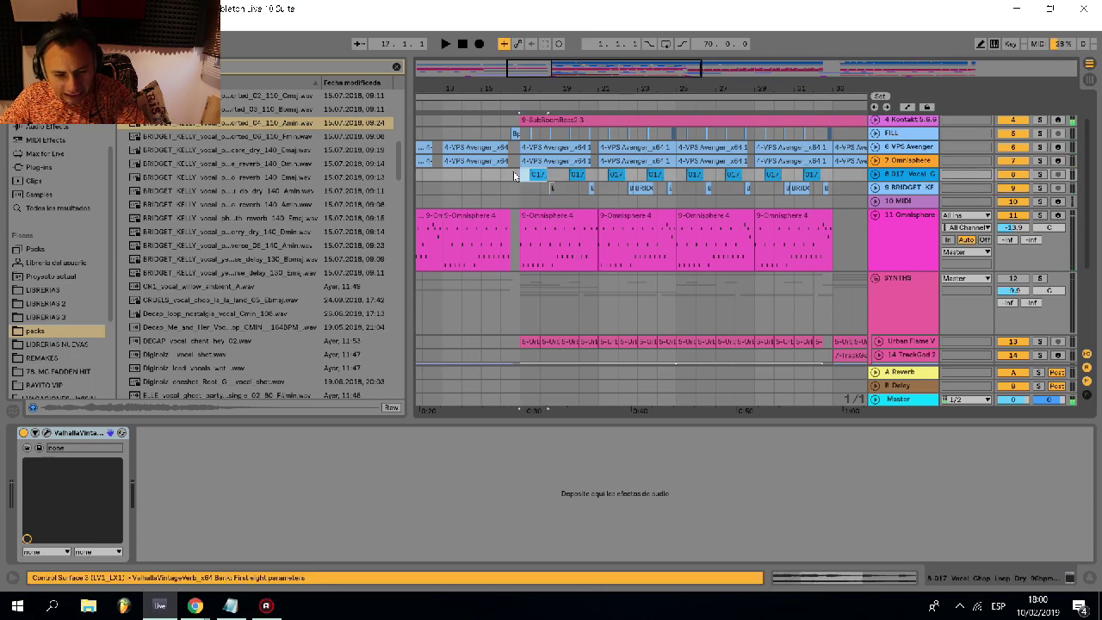
left_click(523, 178)
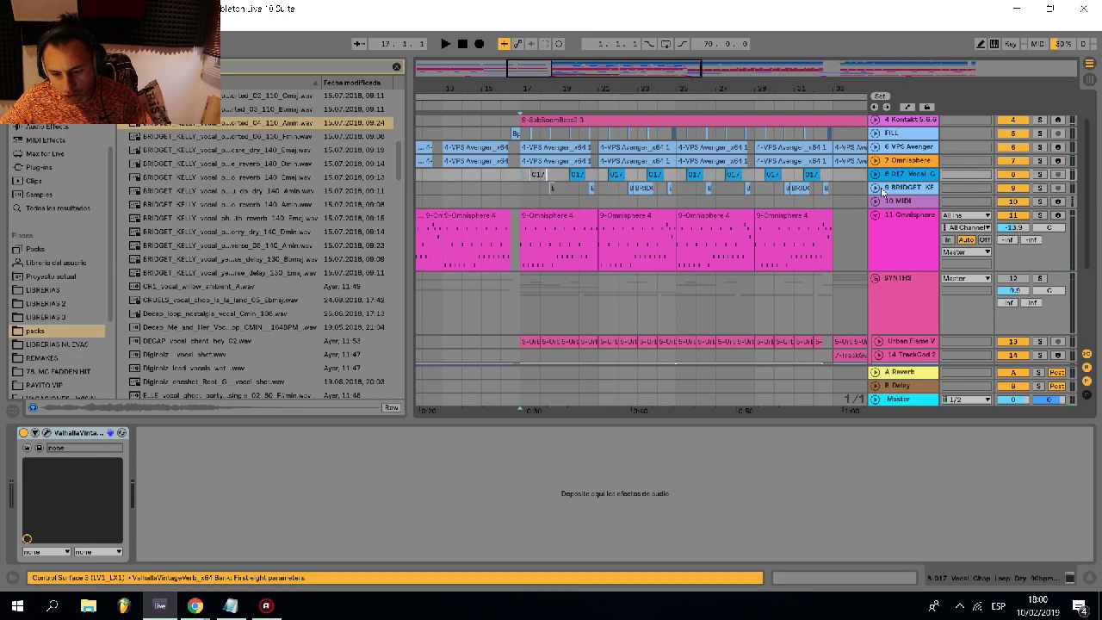
left_click(881, 189)
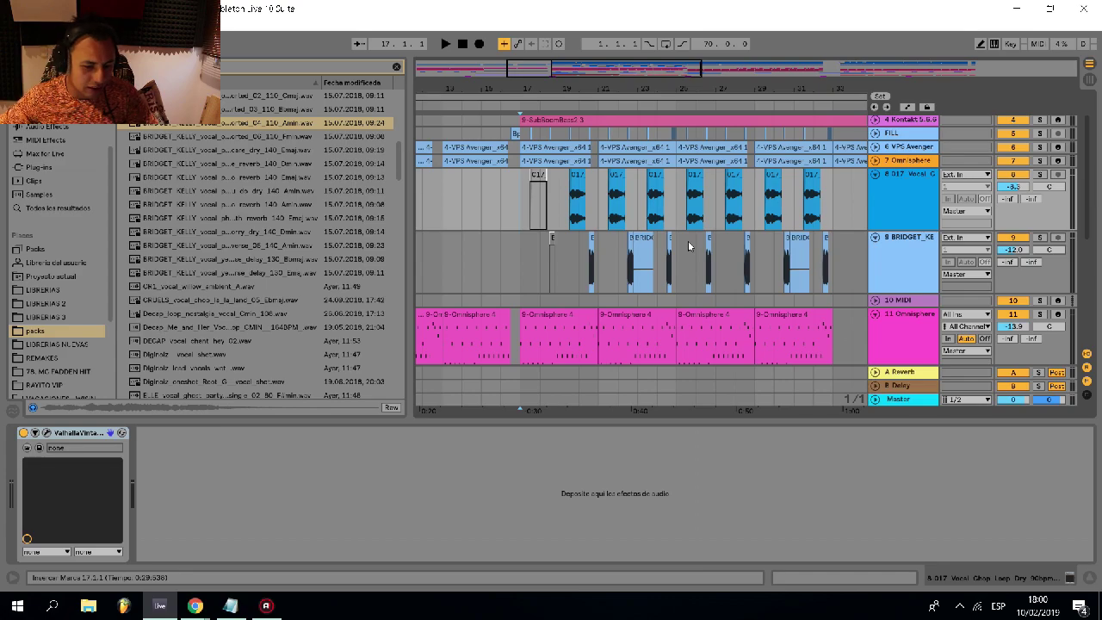
- Reactivate the first vocal chop clip and delete its tail from 17.4.3 onward to shorten it
left_click(520, 203)
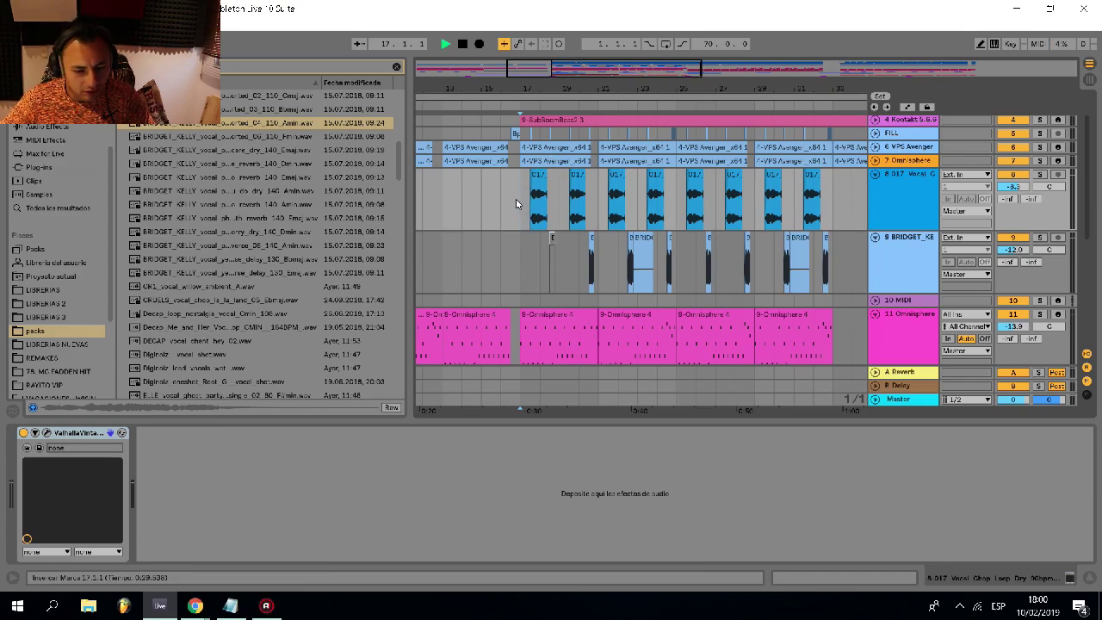
scroll(518, 203, "up", 3)
left_click_drag(587, 214, 720, 207)
scroll(587, 212, "up", 3)
key("Delete")
scroll(644, 211, "down", 4)
key("space")
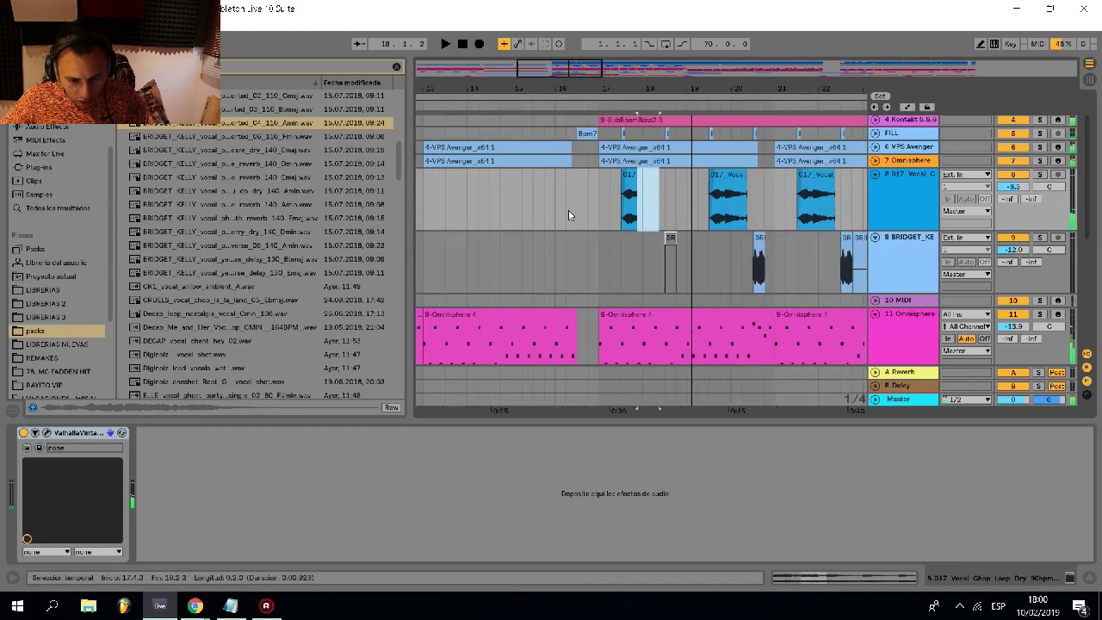
- Play the beat from 17.1.1 with the shortened vocal chop and check that clip's sample settings
left_click(600, 208)
key("space")
scroll(628, 212, "up", 4)
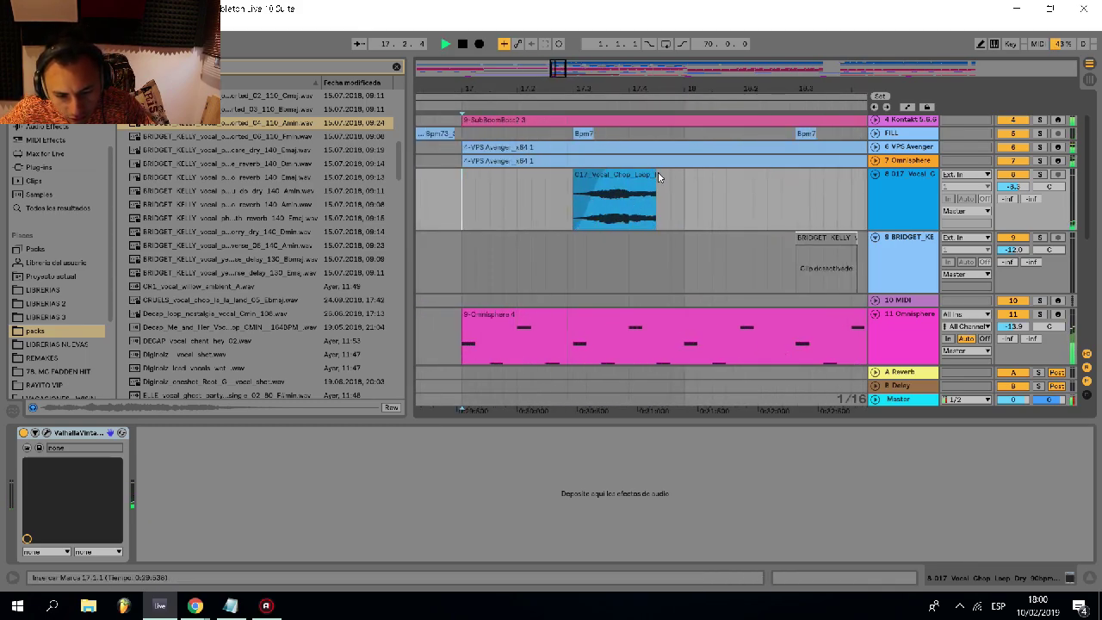
scroll(638, 170, "down", 4)
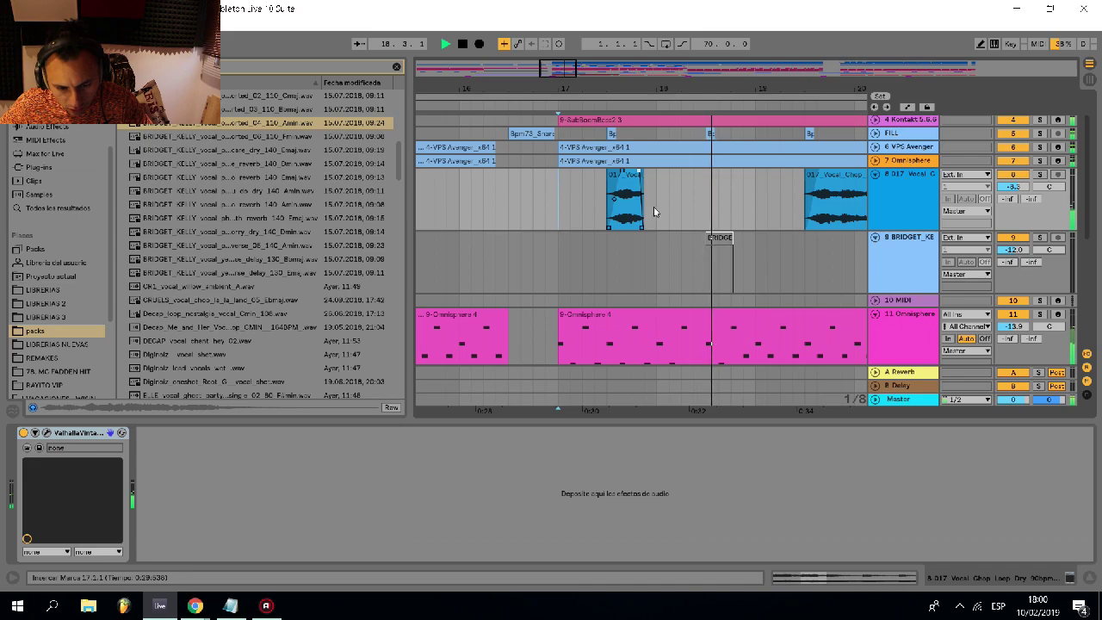
double_click(627, 202)
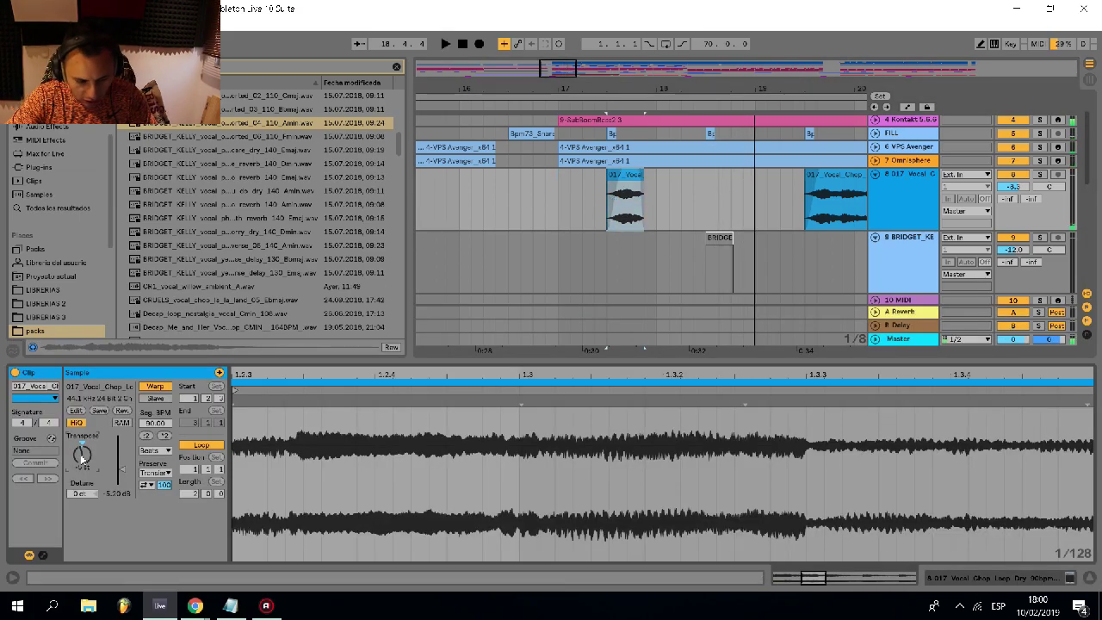
left_click(557, 206)
key("space")
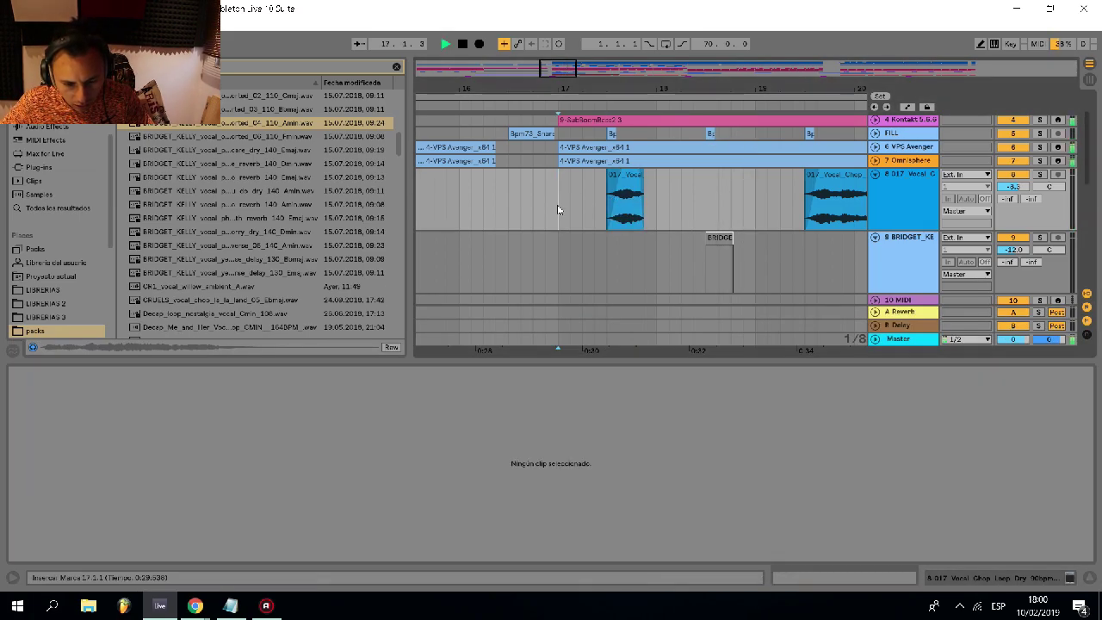
scroll(556, 207, "down", 2)
scroll(603, 200, "down", 3)
scroll(537, 157, "up", 4)
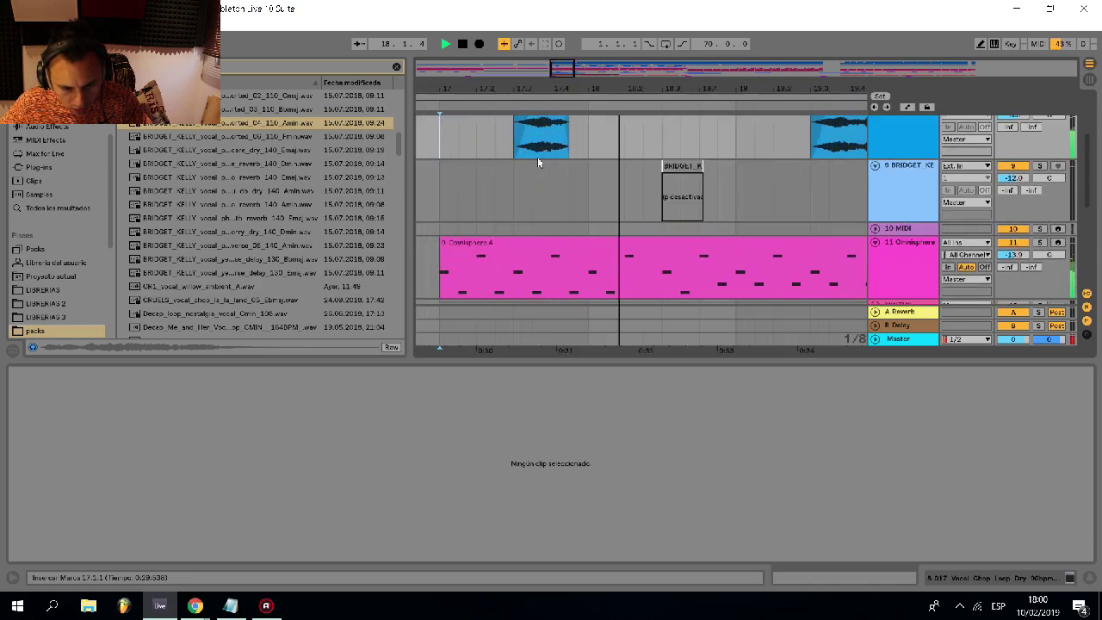
scroll(543, 142, "down", 4)
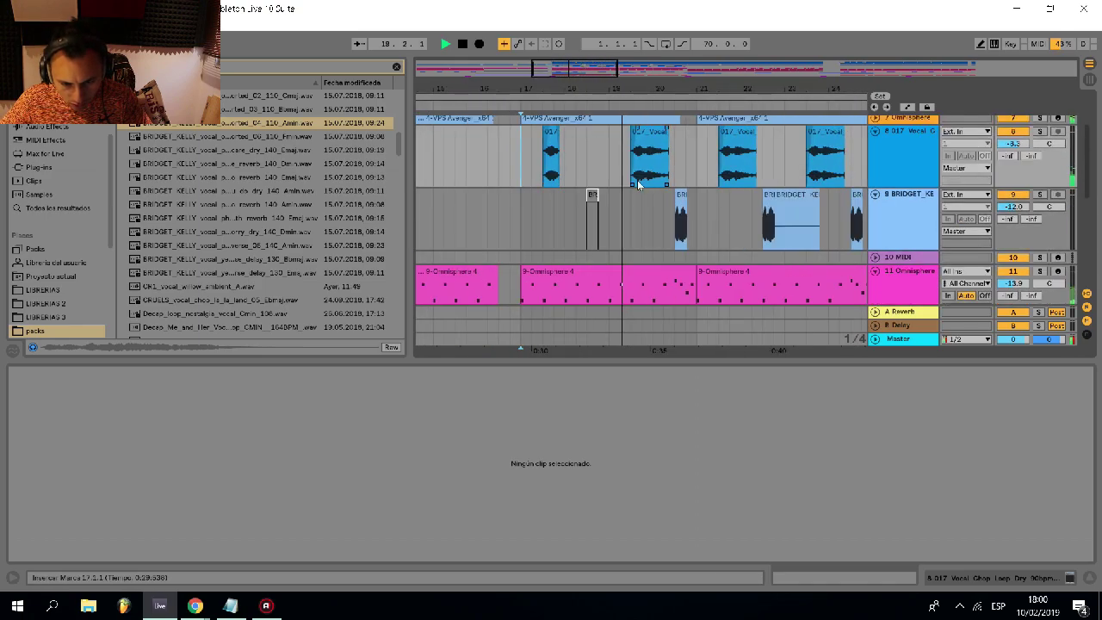
- Delete the tail of the second vocal chop clip from 19.4.3 onward
left_click_drag(646, 172, 849, 165)
key("z")
key("Delete")
scroll(745, 168, "down", 5)
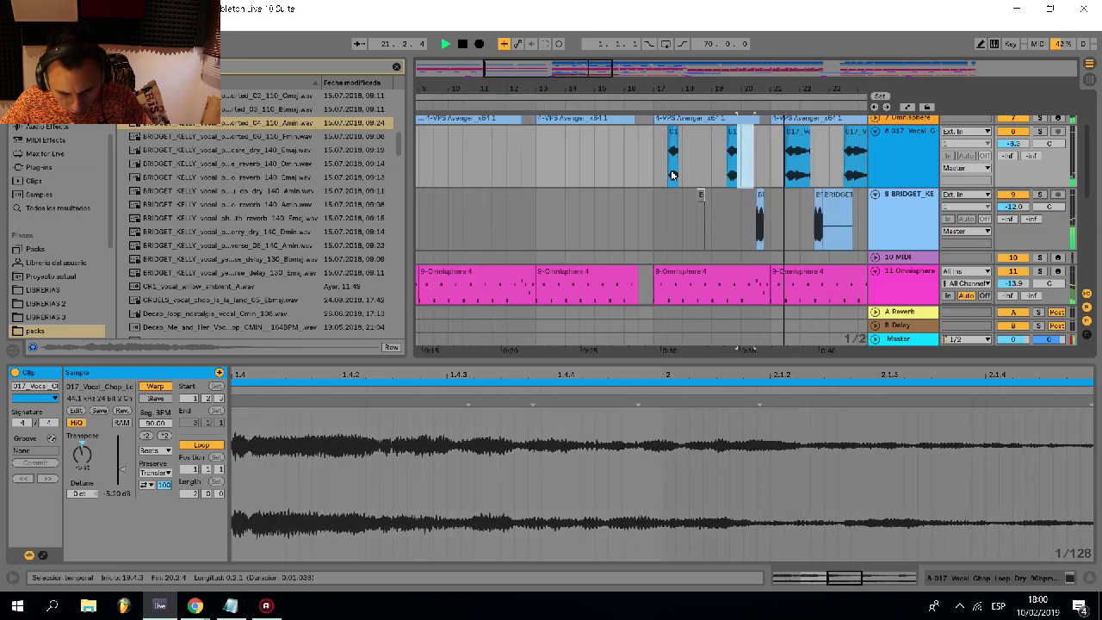
- Replay the beat from 17.1.1 and reactivate the first BRIDGET_KELLY clip
left_click(658, 175)
key("space")
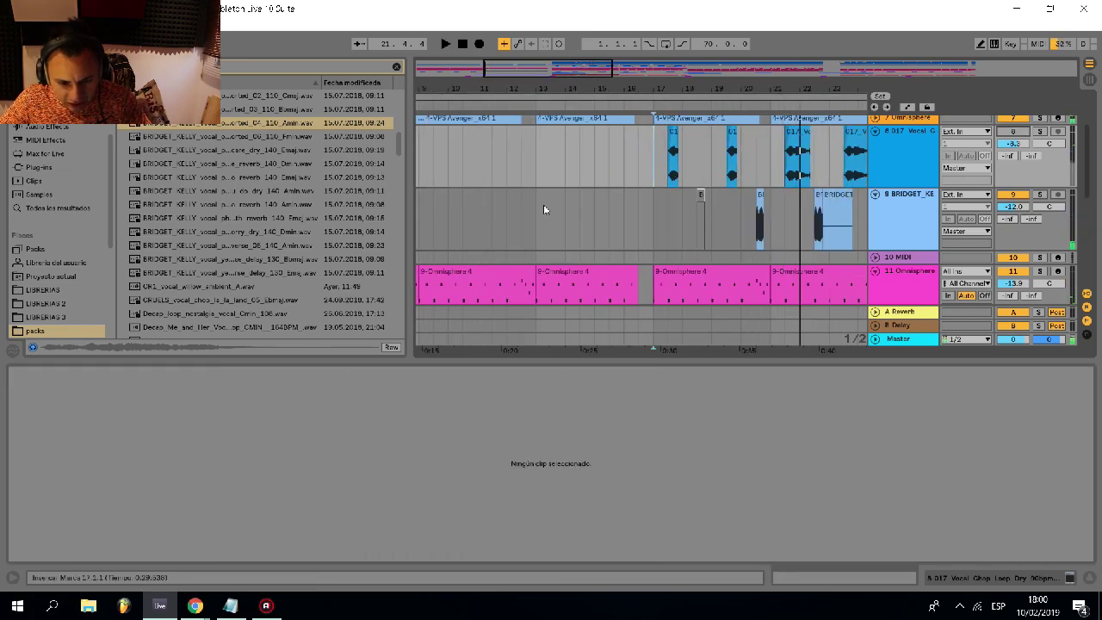
key("space")
left_click(701, 196)
key("0")
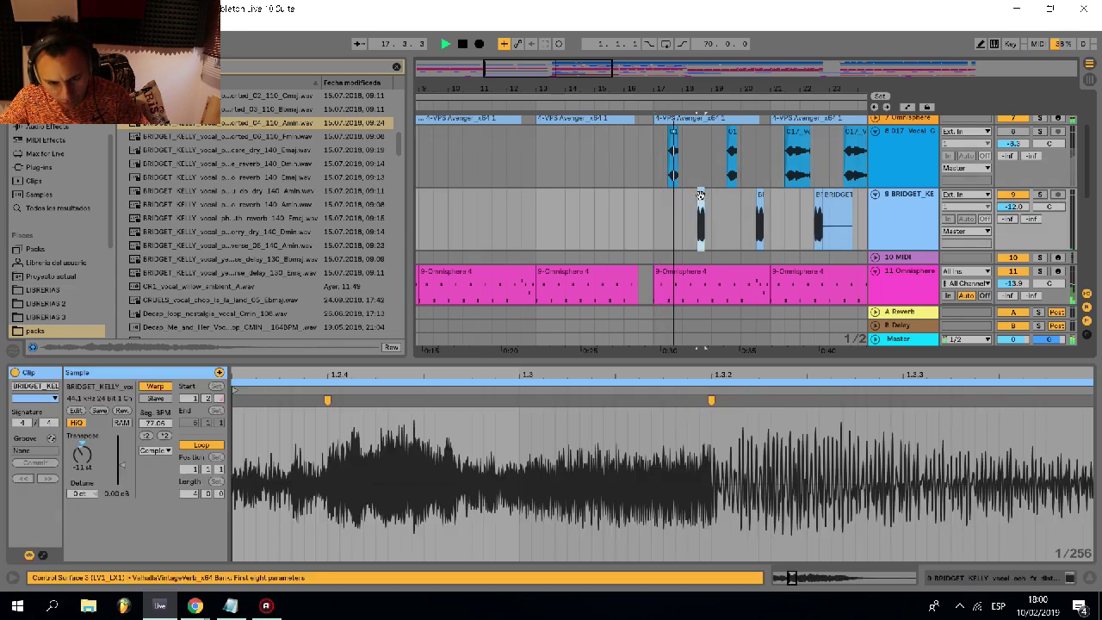
- Delete the two long BRIDGET_KELLY clips that follow the short vocal hits near bars 22 and 30 during playback
left_click(662, 240)
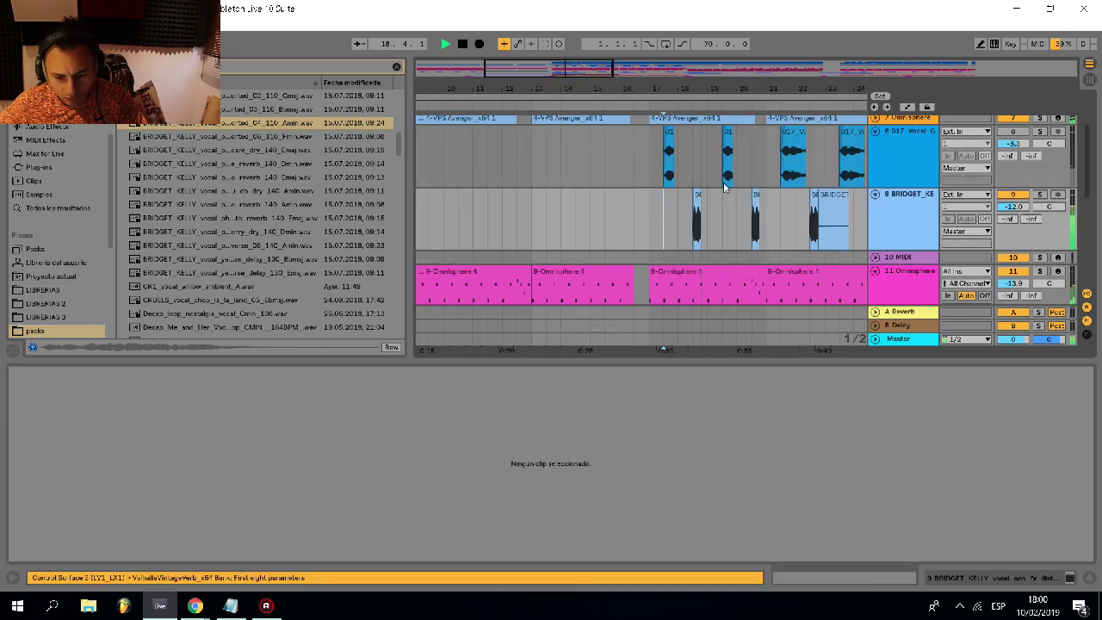
scroll(741, 207, "down", 2)
scroll(750, 217, "up", 3)
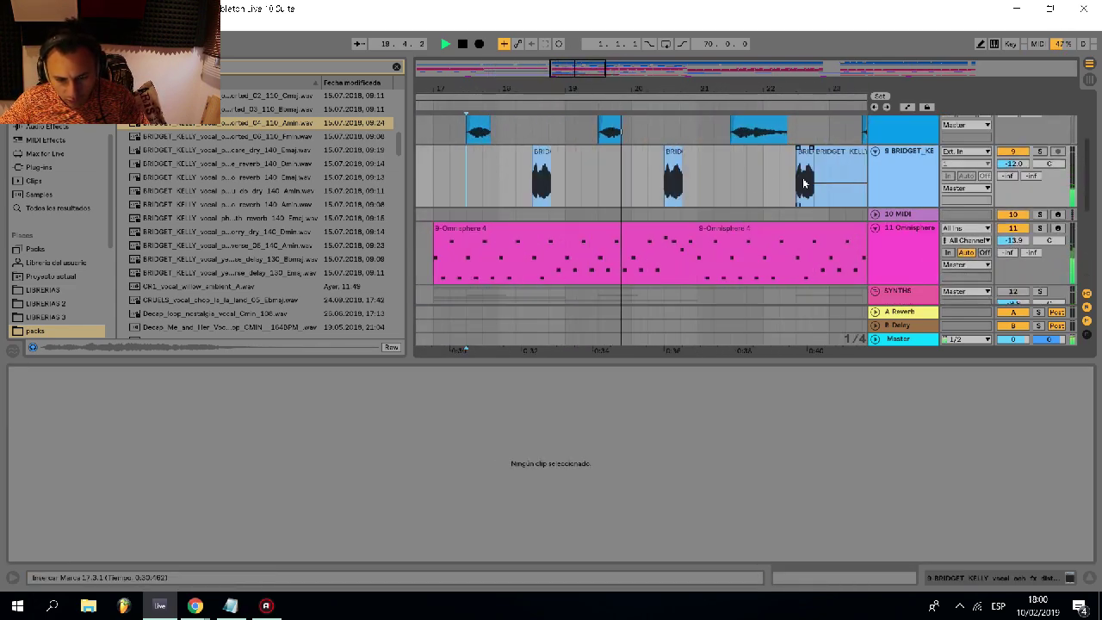
scroll(755, 179, "down", 3)
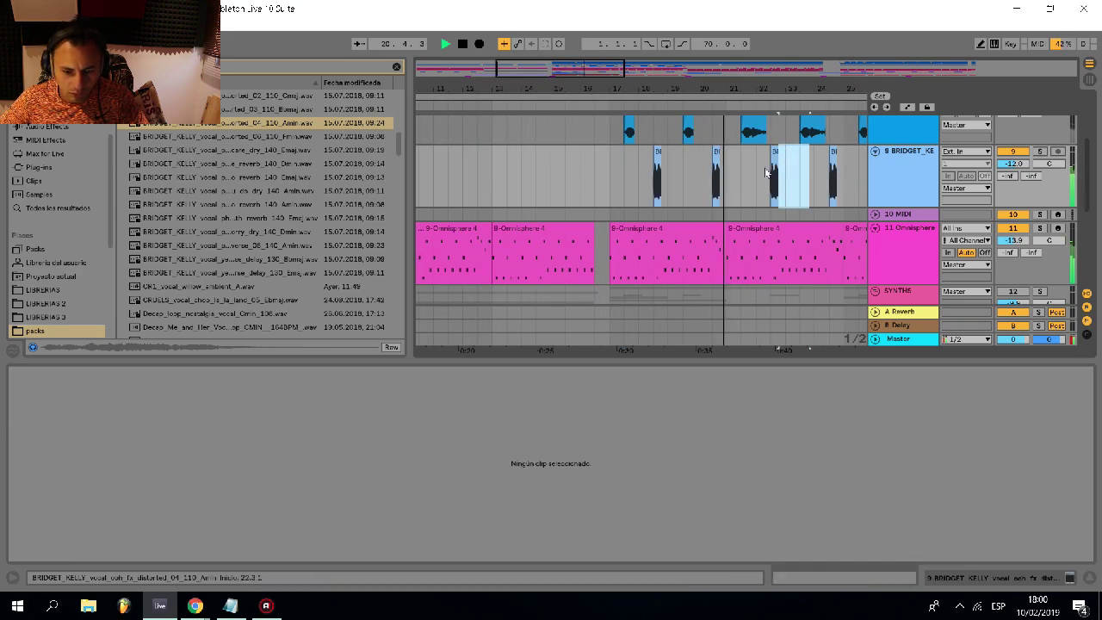
scroll(765, 173, "down", 2)
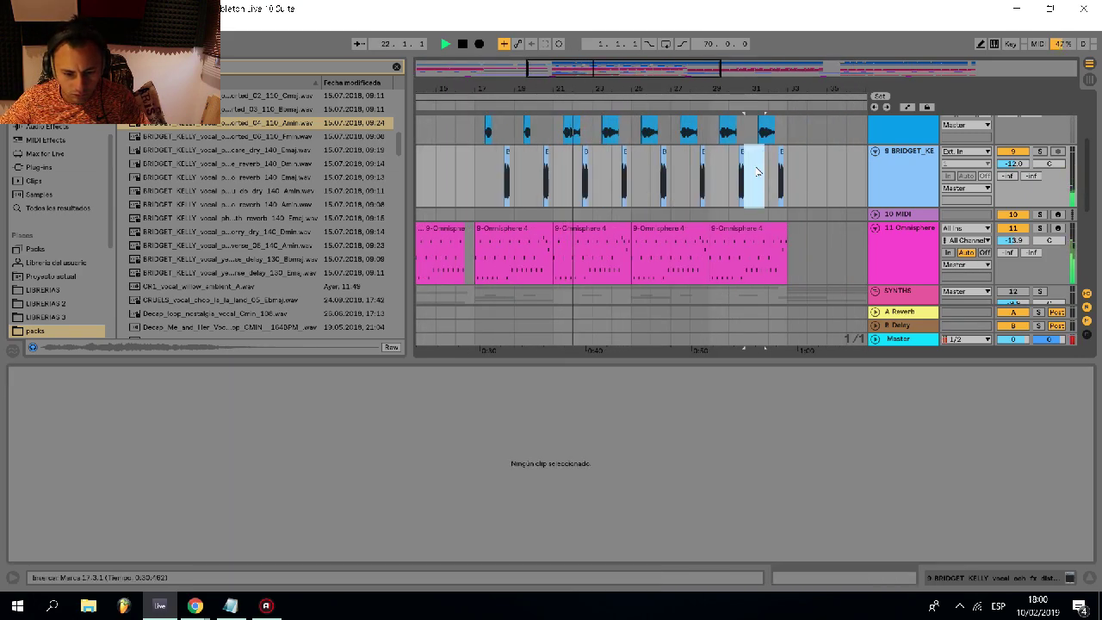
scroll(758, 172, "down", 1)
scroll(954, 179, "up", 3)
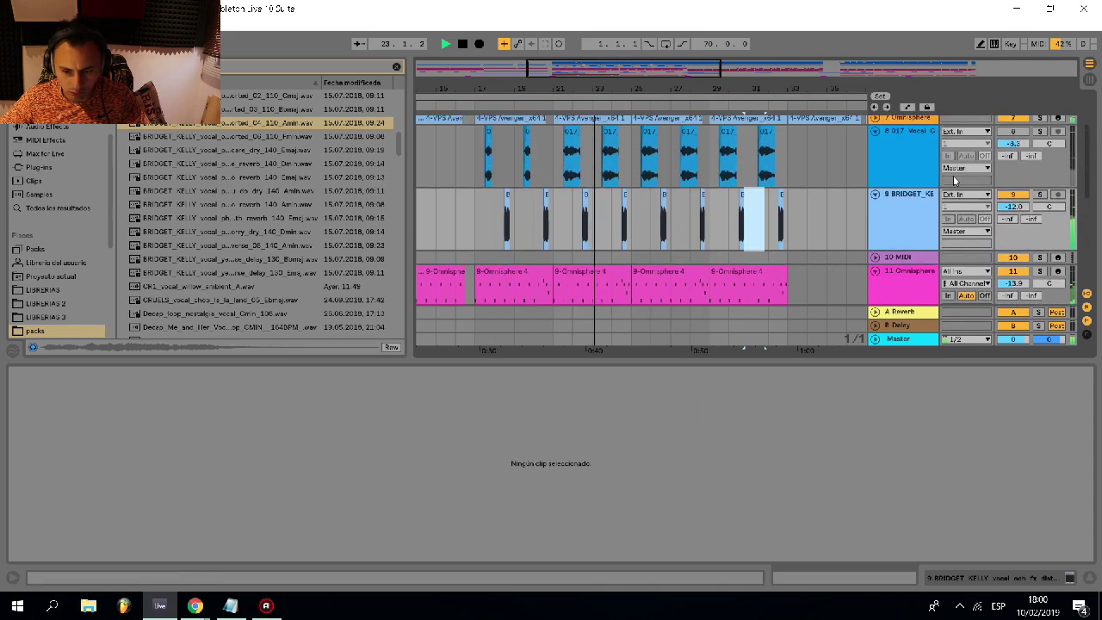
- Move the Nexus track out to just above the SYNTHS group, solo it and play it from 17.1.1
left_click(916, 159)
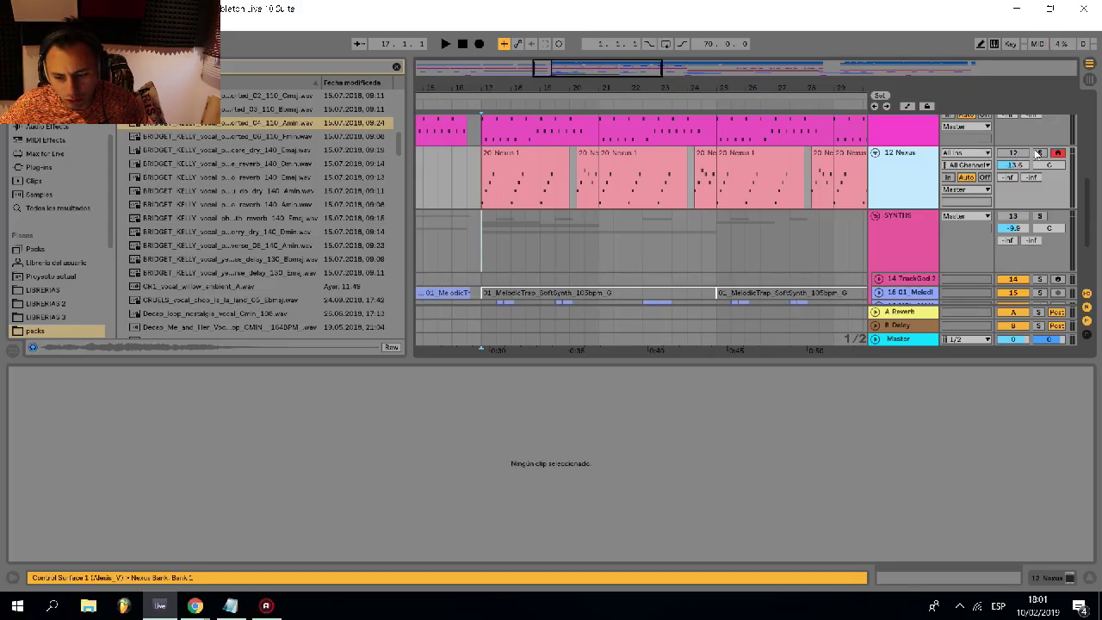
left_click(1038, 153)
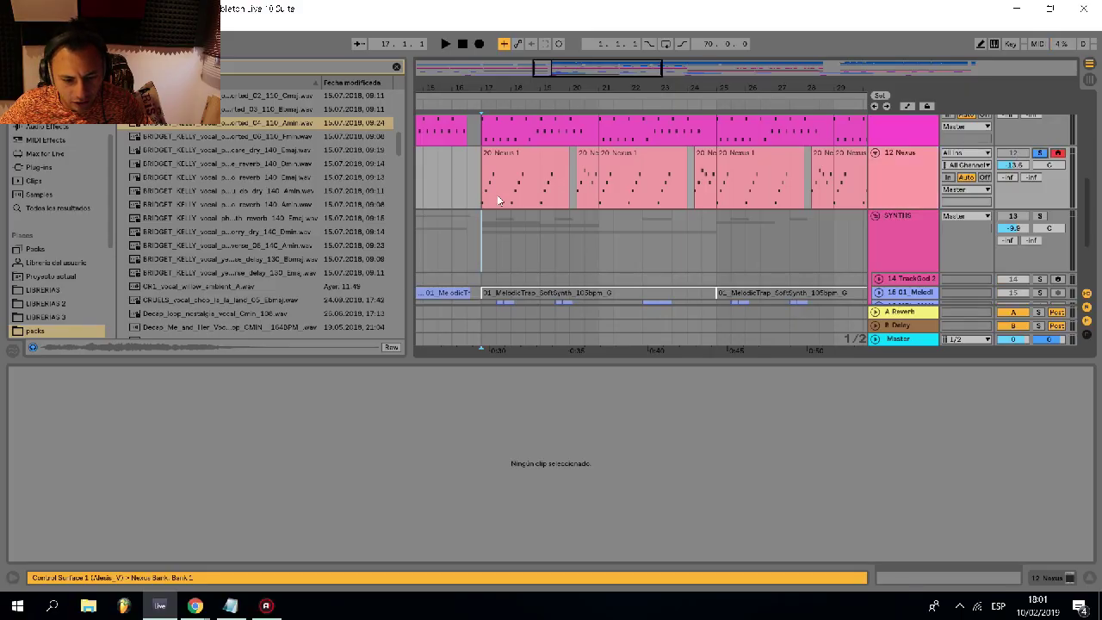
left_click(493, 189)
key("space")
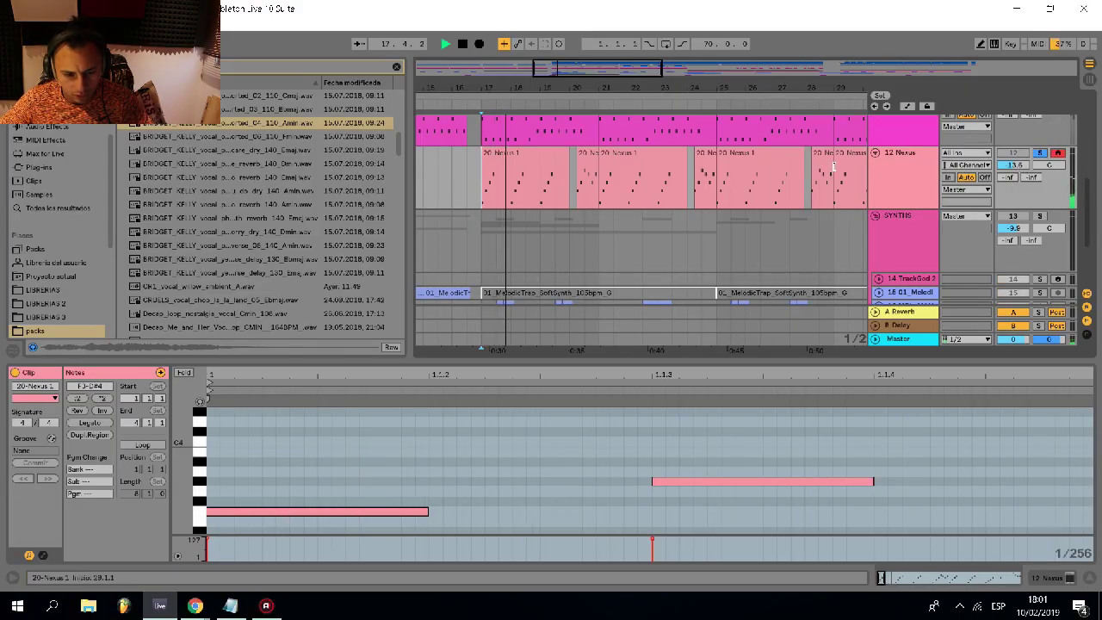
- Clear the Nexus solo, listen to it within the full beat and stop playback
scroll(901, 196, "up", 2)
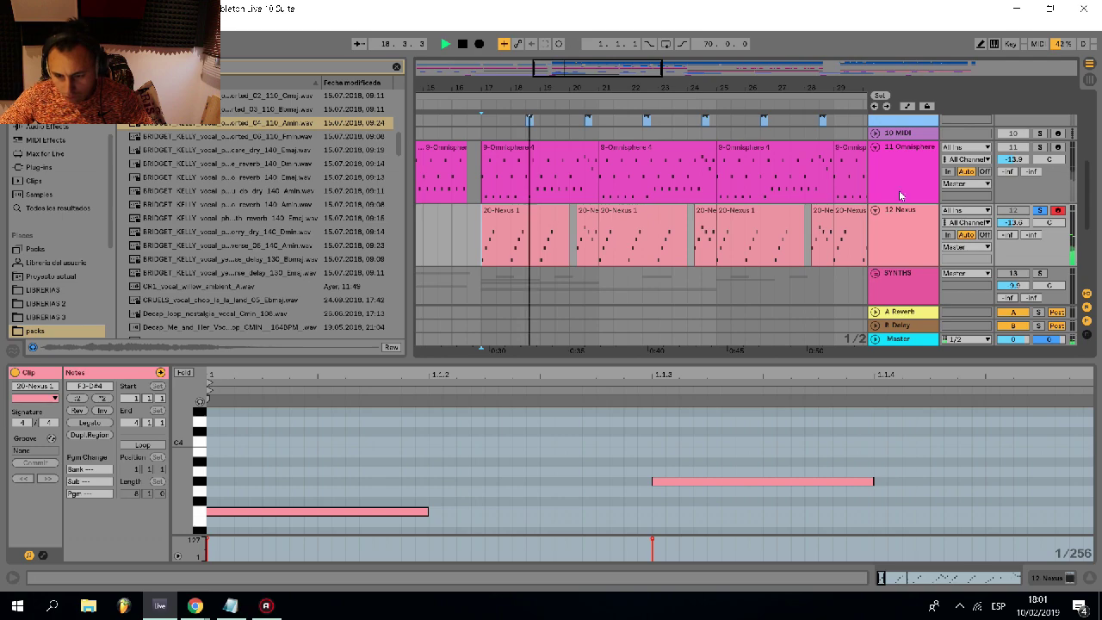
left_click(1040, 210)
key("space")
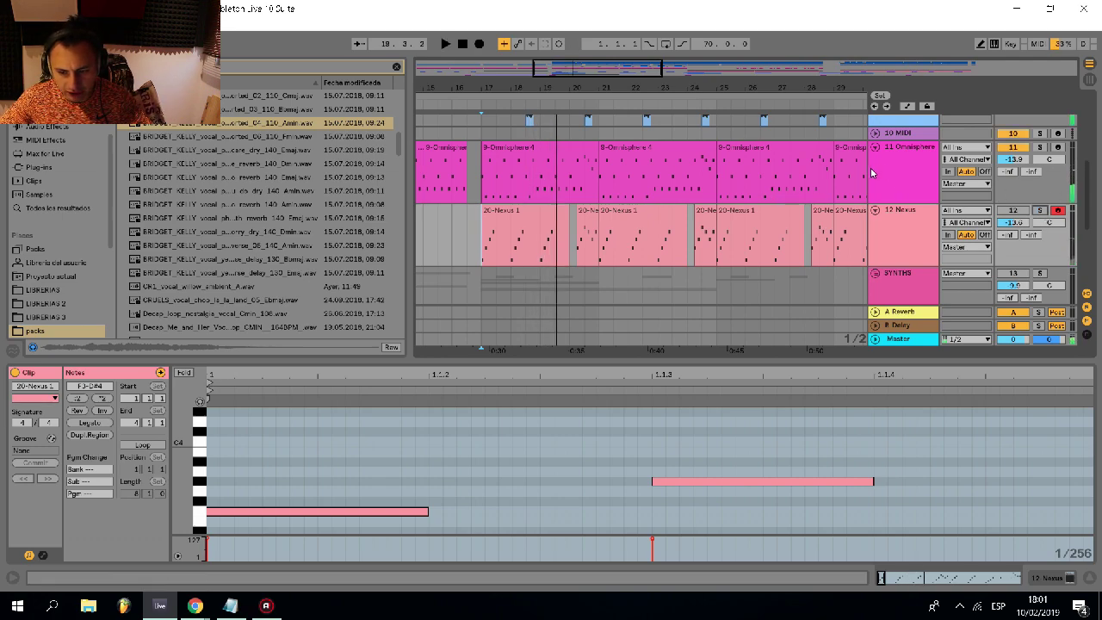
- Cut the Omnisphere notes out of the first half of bars 17, 18 and 19 and return the start position to 17.1.1
key("space")
scroll(500, 210, "up", 3)
scroll(491, 215, "down", 1)
scroll(487, 228, "up", 1)
scroll(488, 228, "up", 2)
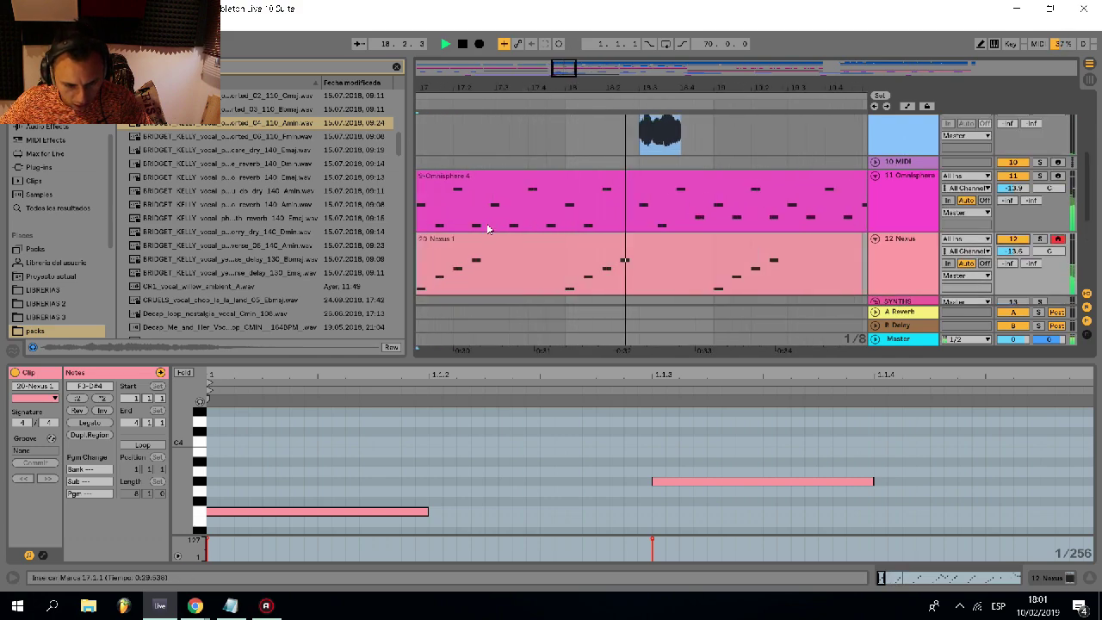
scroll(487, 228, "up", 1)
scroll(496, 228, "down", 2)
left_click_drag(495, 228, 443, 223)
key("space")
left_click_drag(543, 221, 701, 227)
key("Delete")
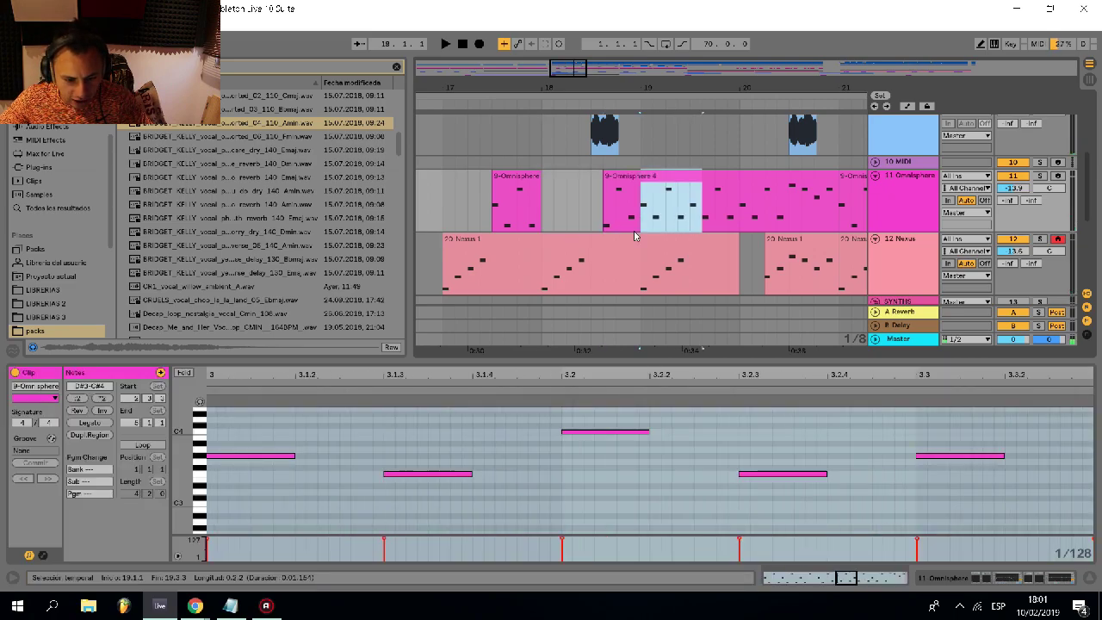
key("Delete")
left_click(445, 215)
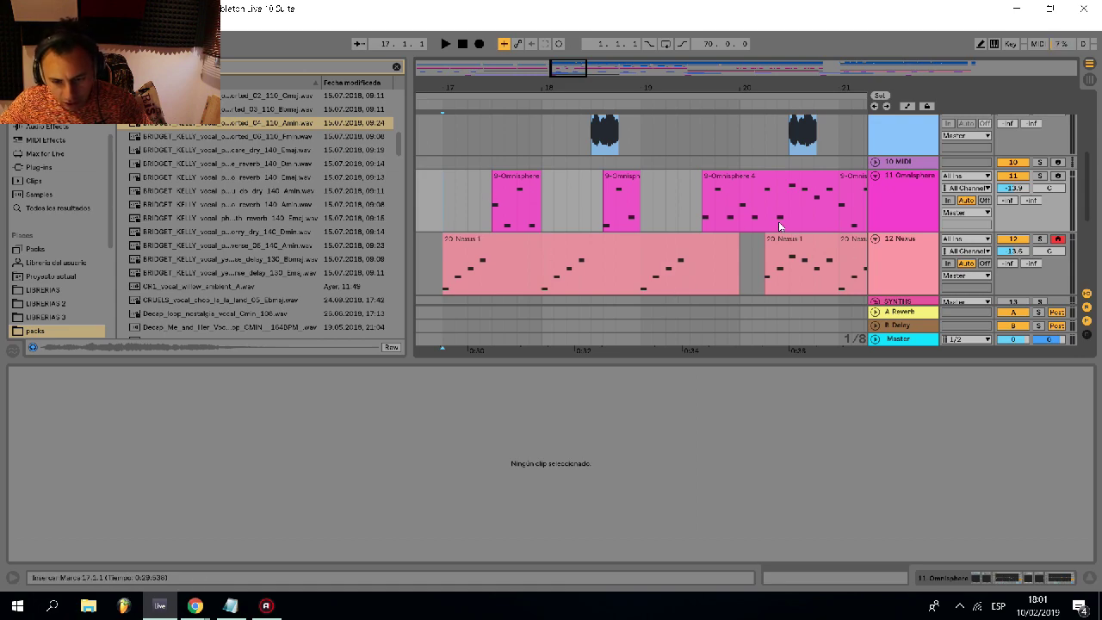
- Delete the first half of bar 20 on Omnisphere and the second half on Nexus, then extend the Nexus clip back to 20.1.1
left_click_drag(747, 221, 791, 223)
left_click_drag(792, 293, 835, 287)
key("Delete")
left_click_drag(789, 218, 740, 219)
key("Delete")
left_click_drag(767, 261, 743, 261)
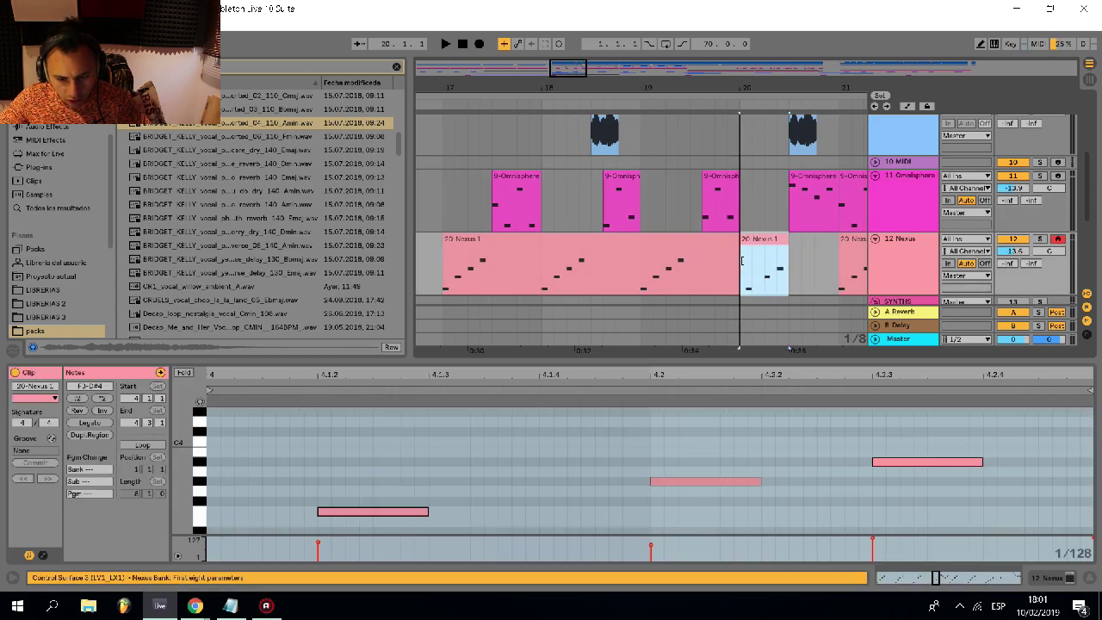
- Play from 17.1.1 and delete the Omnisphere and Nexus clips that start at bar 21
left_click(438, 206)
key("space")
left_click(849, 177)
left_click(847, 240, "shift")
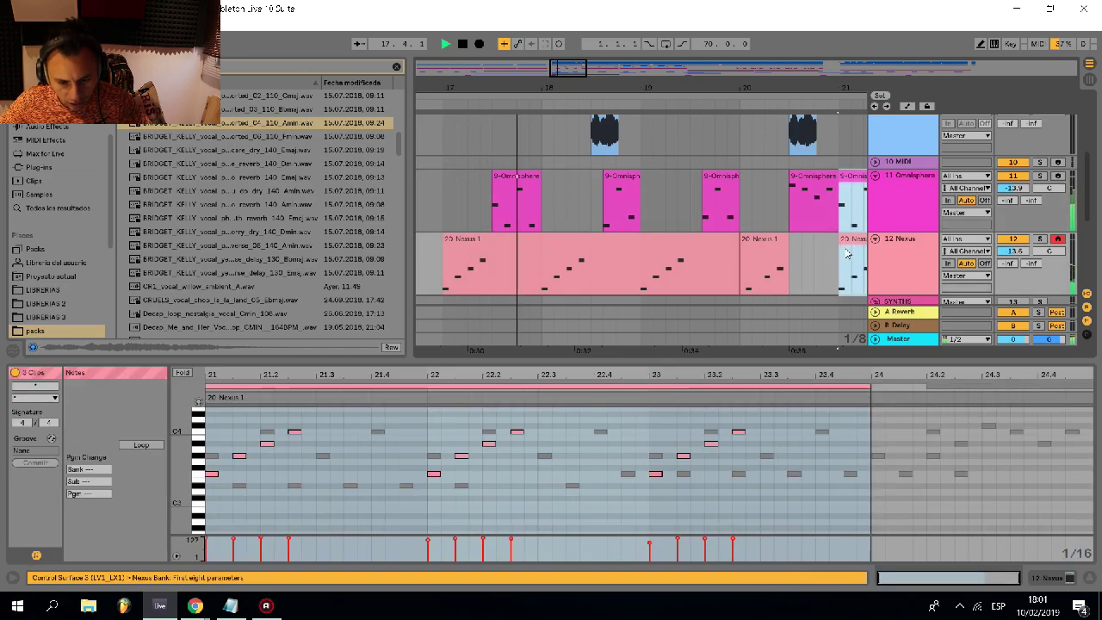
key("Delete")
- Delete the short Omnisphere clip in the second half of bar 18 during playback
scroll(840, 250, "down", 3)
left_click(721, 217)
scroll(722, 219, "down", 2)
scroll(745, 236, "up", 1)
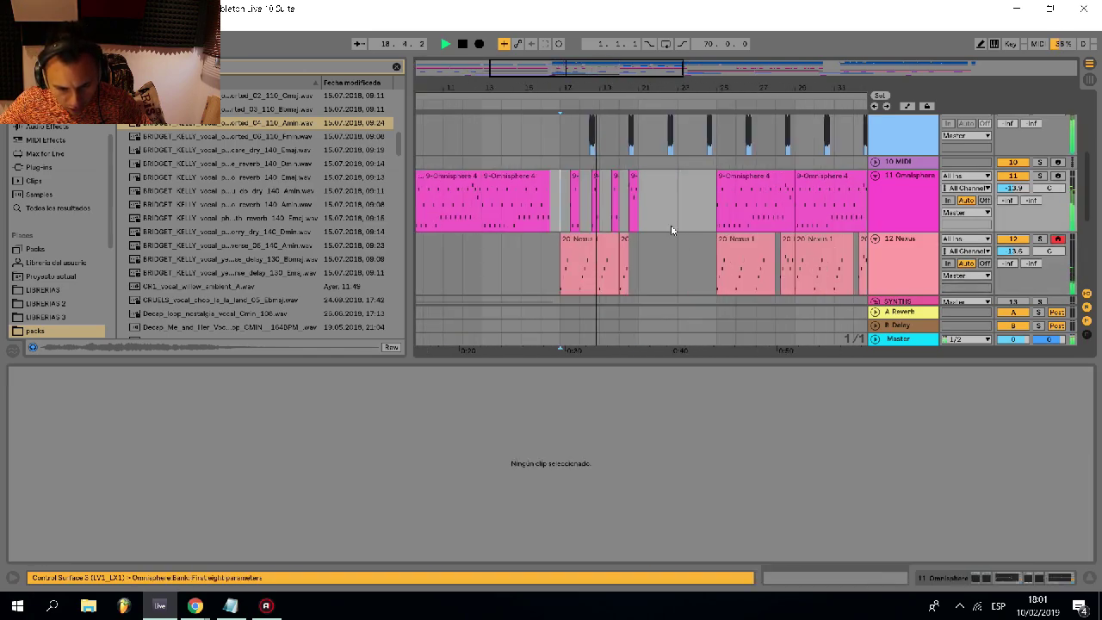
scroll(585, 215, "up", 2)
left_click(613, 202)
key("Delete")
- Duplicate the Omnisphere and Nexus section of bars 17 to 20 to bar 21 and return to 17.1.1
left_click_drag(551, 213, 703, 283)
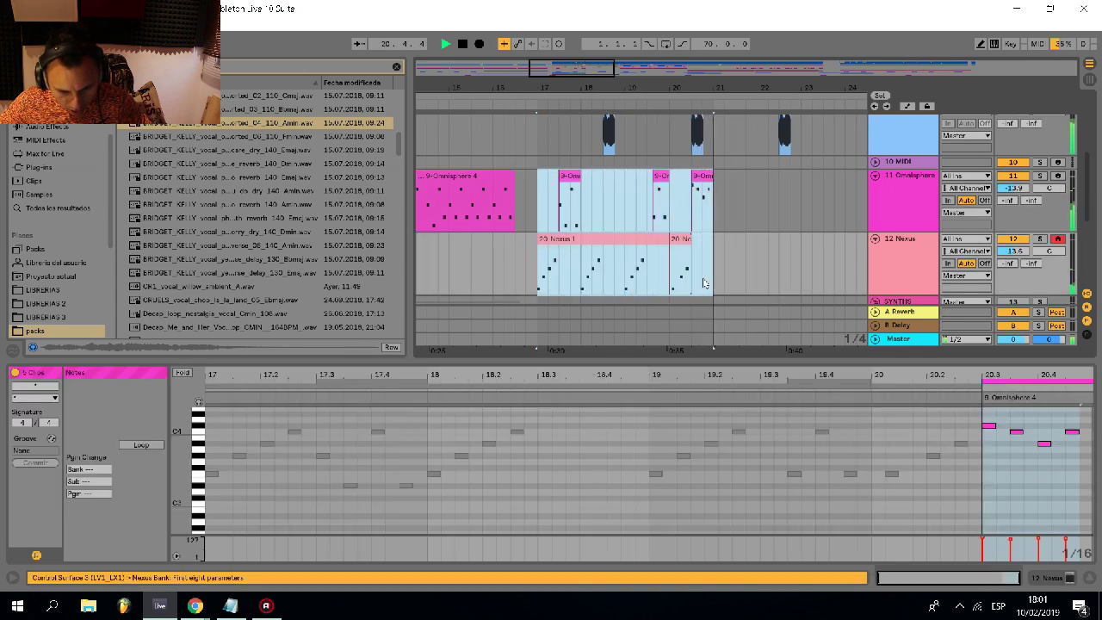
key("ctrl+d")
key("ctrl+d")
left_click(496, 199)
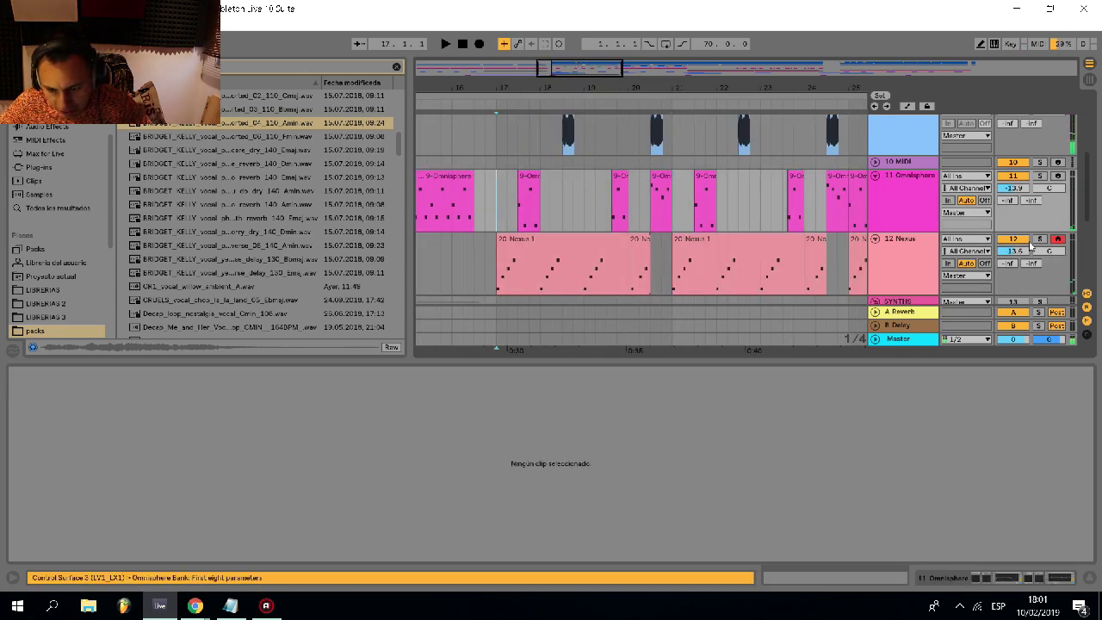
- Solo the BRIDGET_KELLY, Omnisphere and Nexus tracks, play from 17.1.1 and lower the Omnisphere volume to -18.7 dB
scroll(1043, 180, "up", 1)
left_click_drag(923, 184, 919, 226)
left_click_drag(1025, 213, 1044, 215)
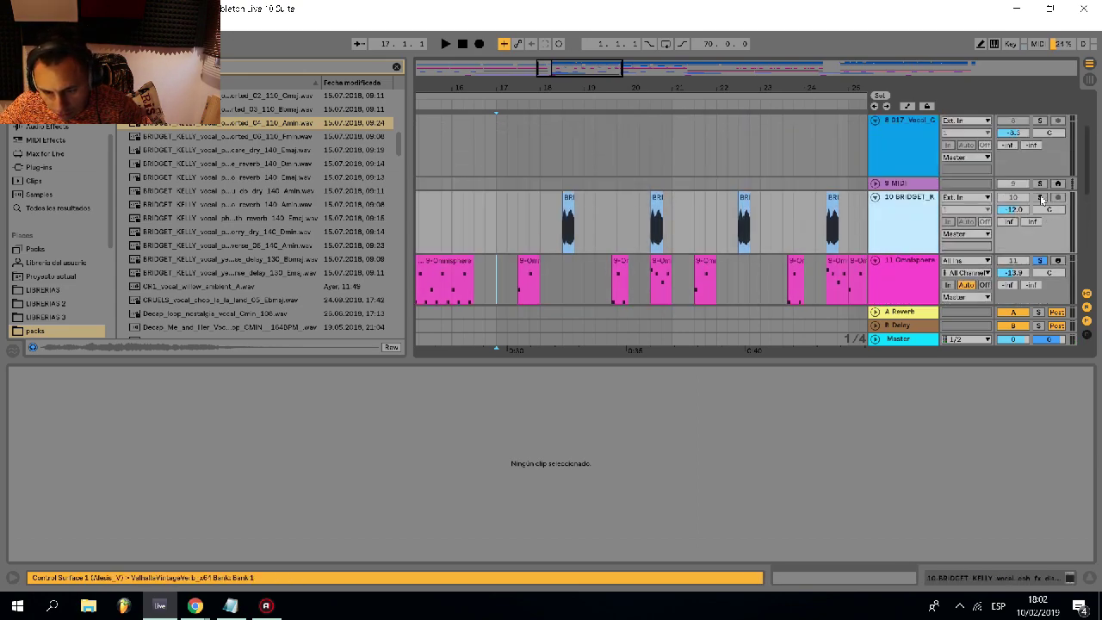
left_click(1042, 199, "ctrl")
scroll(797, 205, "down", 2)
scroll(500, 135, "up", 2)
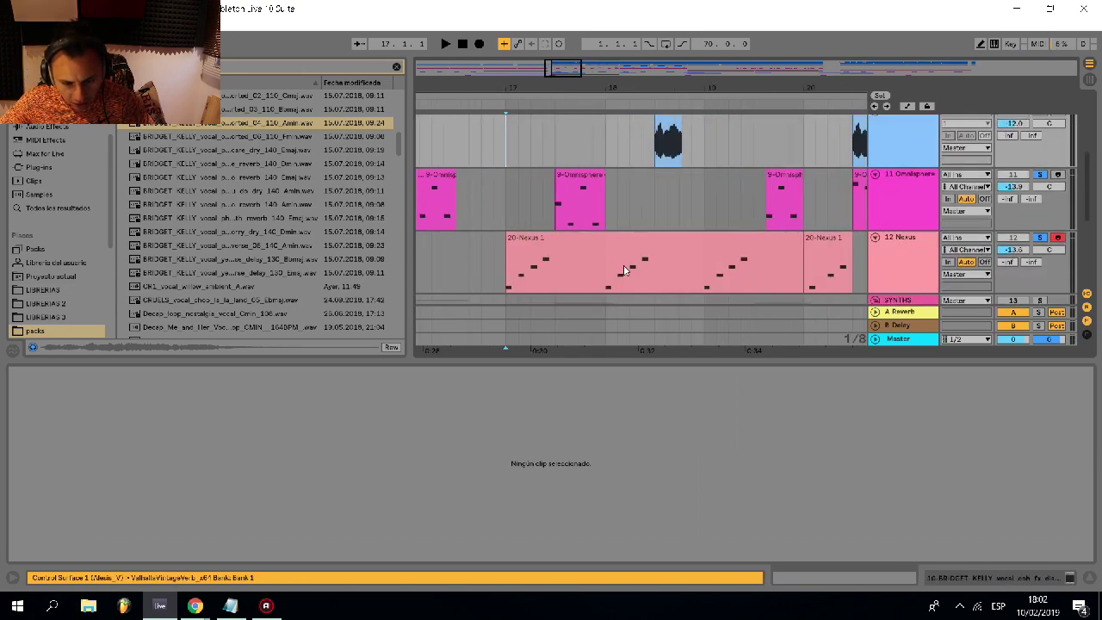
scroll(627, 269, "up", 2)
key("space")
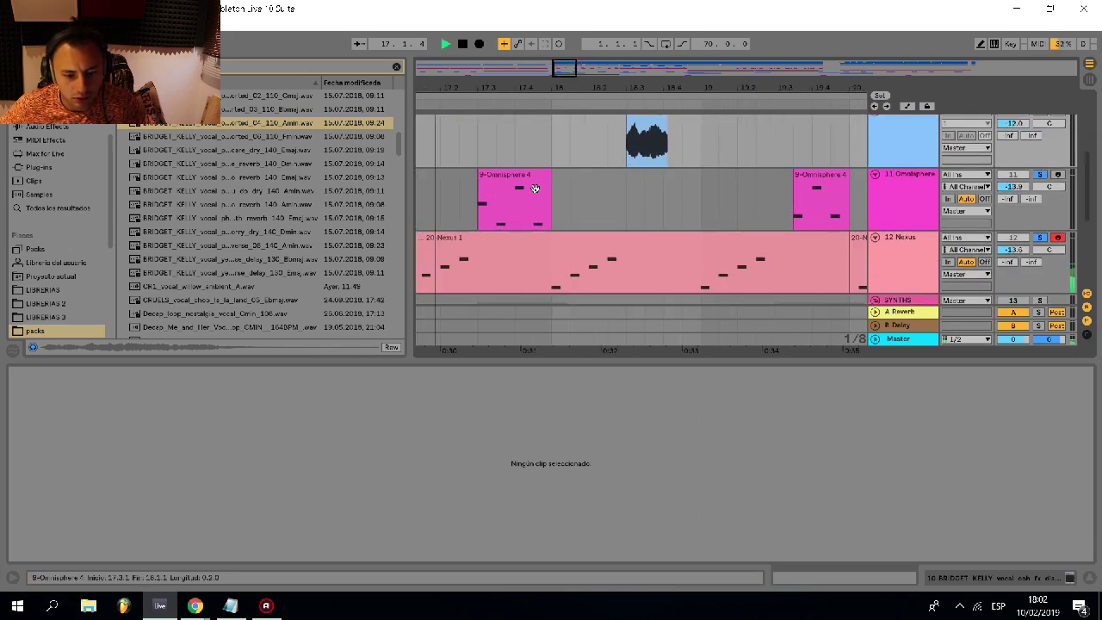
left_click_drag(1013, 187, 1013, 197)
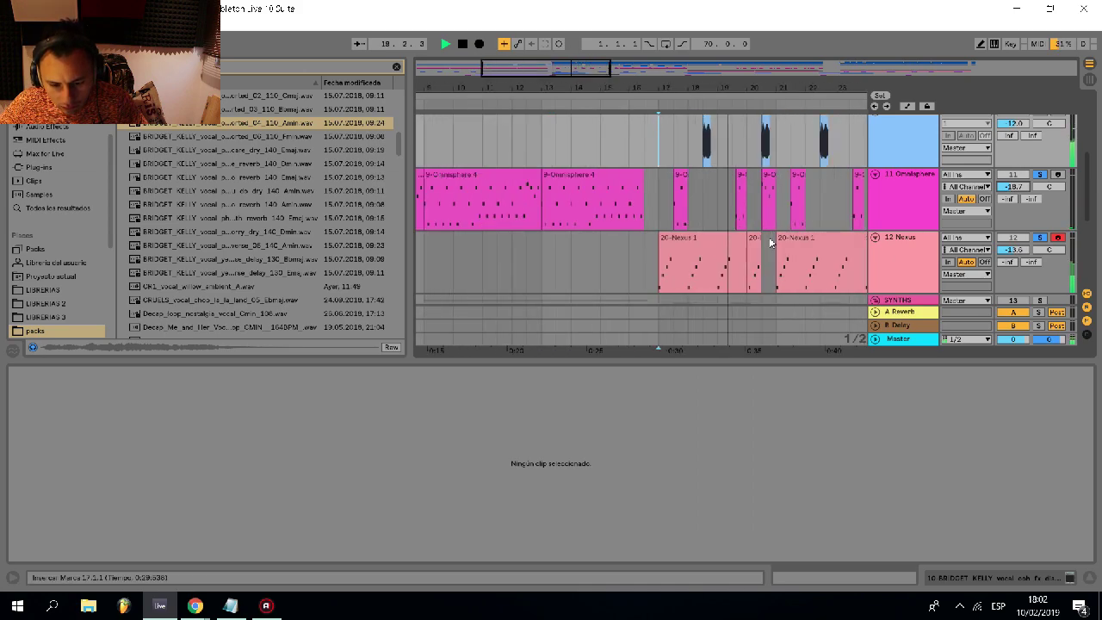
- Delete the Omnisphere clip in the second half of bar 20 and stop playback
left_click(734, 183)
key("Delete")
key("minus")
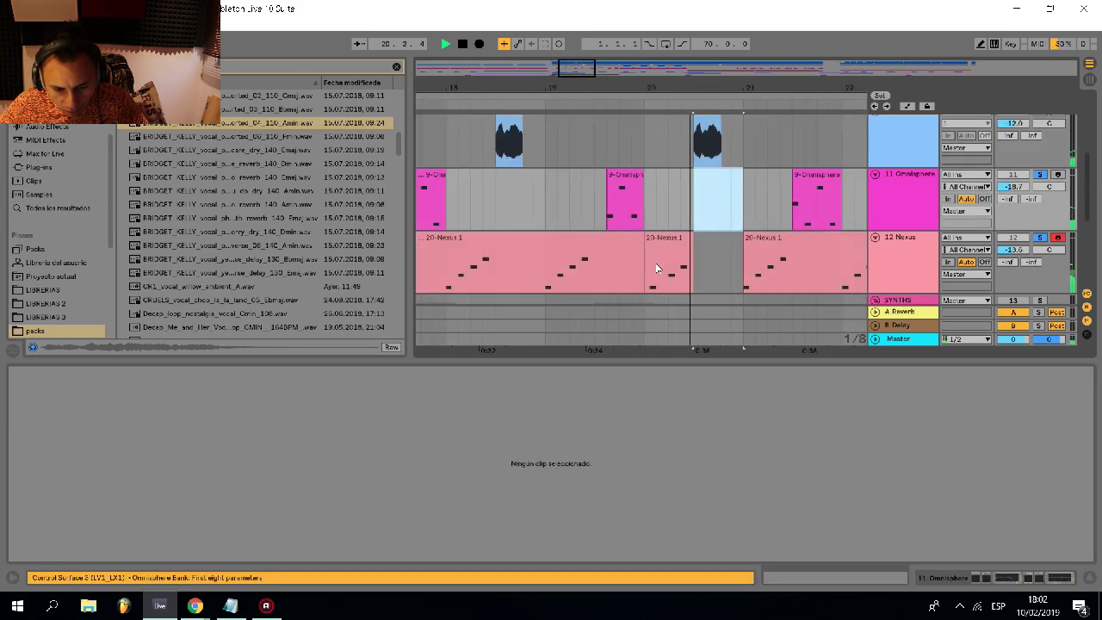
key("space")
- Cut the first sixteenth off the Nexus clip at bar 20 and shift the remainder back to 20.1.1
scroll(653, 260, "up", 5)
left_click(657, 241)
left_click_drag(590, 239, 796, 251)
scroll(694, 264, "down", 3)
key("ctrl+z")
scroll(683, 266, "up", 2)
left_click(665, 277)
left_click(630, 239)
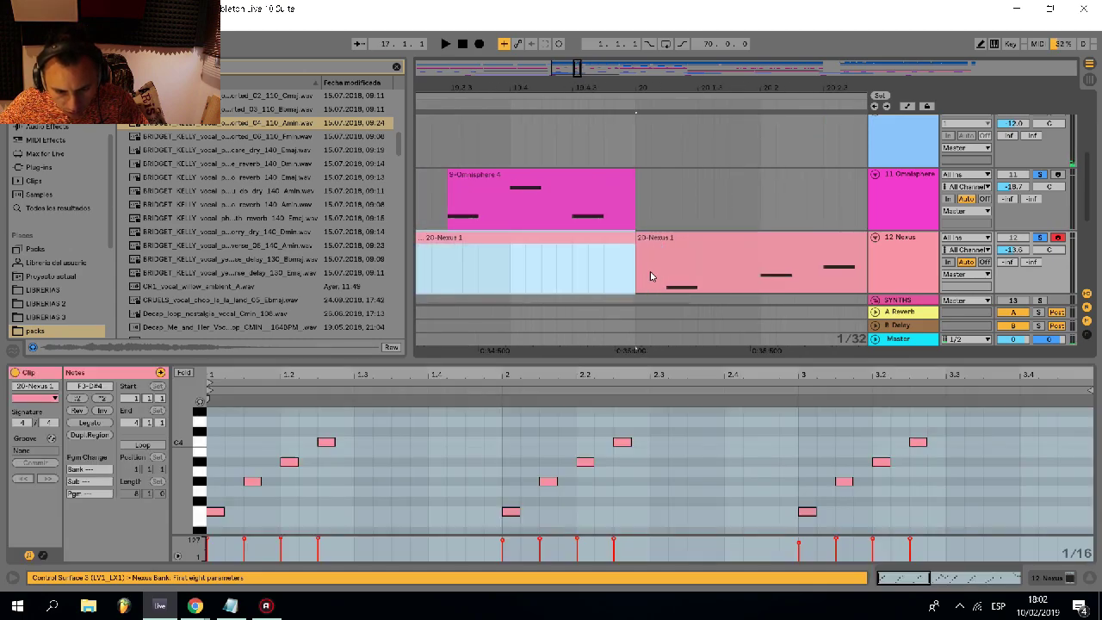
left_click_drag(667, 279, 634, 282)
key("Delete")
left_click_drag(696, 240, 665, 246)
scroll(664, 247, "down", 5)
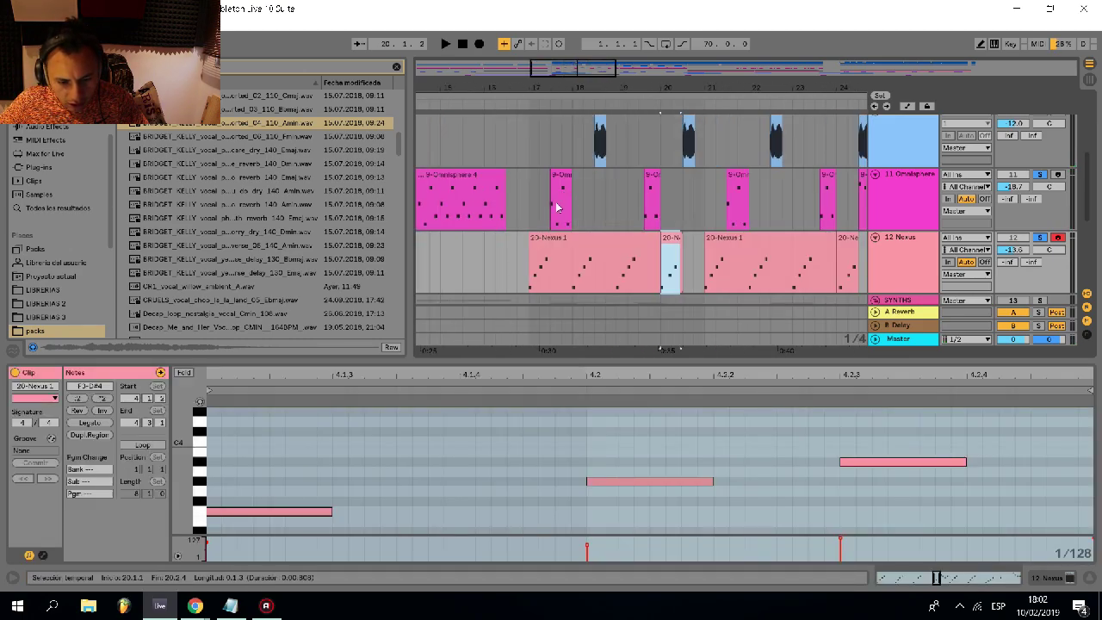
- Play from bar 17 and delete the Omnisphere and Nexus duplicates after bar 21, plus the BRIDGET_KELLY clip in bar 22
left_click(549, 218)
key("space")
left_click_drag(708, 203, 870, 260)
key("Delete")
scroll(750, 224, "down", 3)
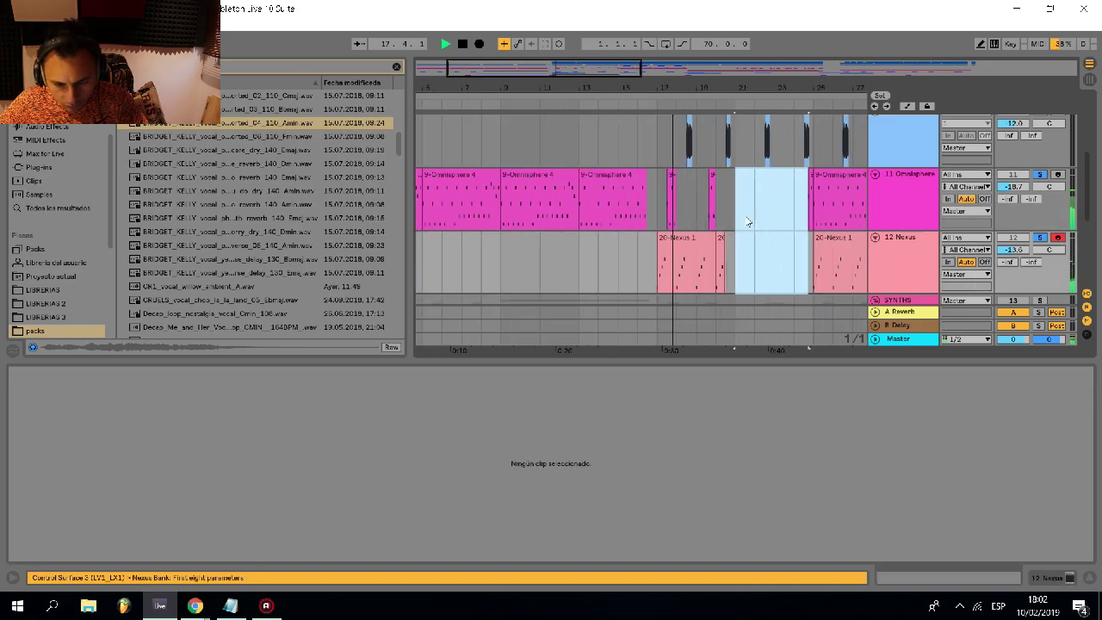
scroll(750, 222, "up", 1)
scroll(740, 211, "up", 3)
left_click_drag(728, 197, 831, 191)
key("Delete")
- Clear the remaining BRIDGET_KELLY, Omnisphere and Nexus clips from about bar 24 onward during playback
scroll(739, 180, "down", 4)
scroll(751, 194, "up", 3)
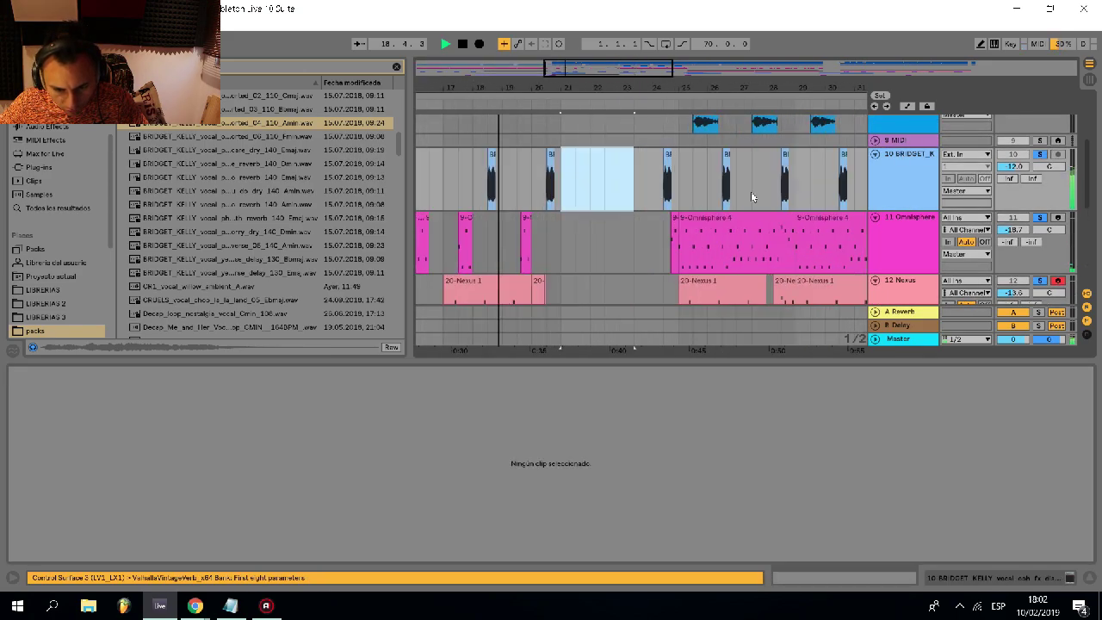
left_click_drag(666, 198, 738, 288)
key("Delete")
scroll(683, 226, "down", 4)
scroll(680, 224, "down", 1)
left_click_drag(642, 160, 700, 288)
scroll(699, 289, "up", 8)
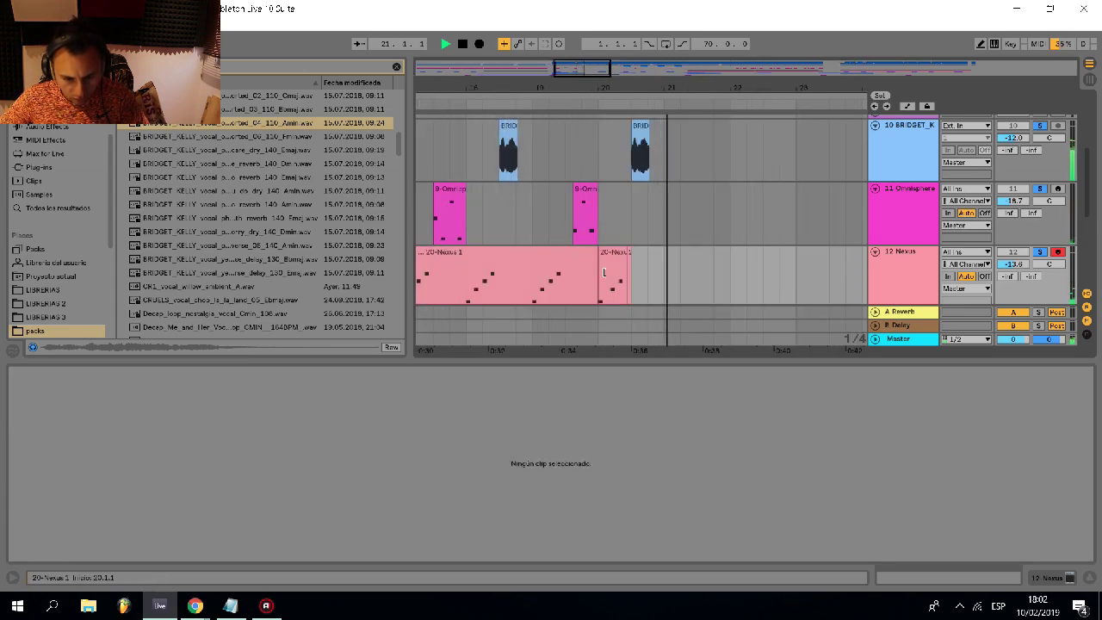
- Replace the Nexus clip at bar 20 with a copy of its 19.1.1 to 19.3.1 section and play from bar 19
left_click(624, 269)
key("Delete")
left_click_drag(534, 285, 568, 291)
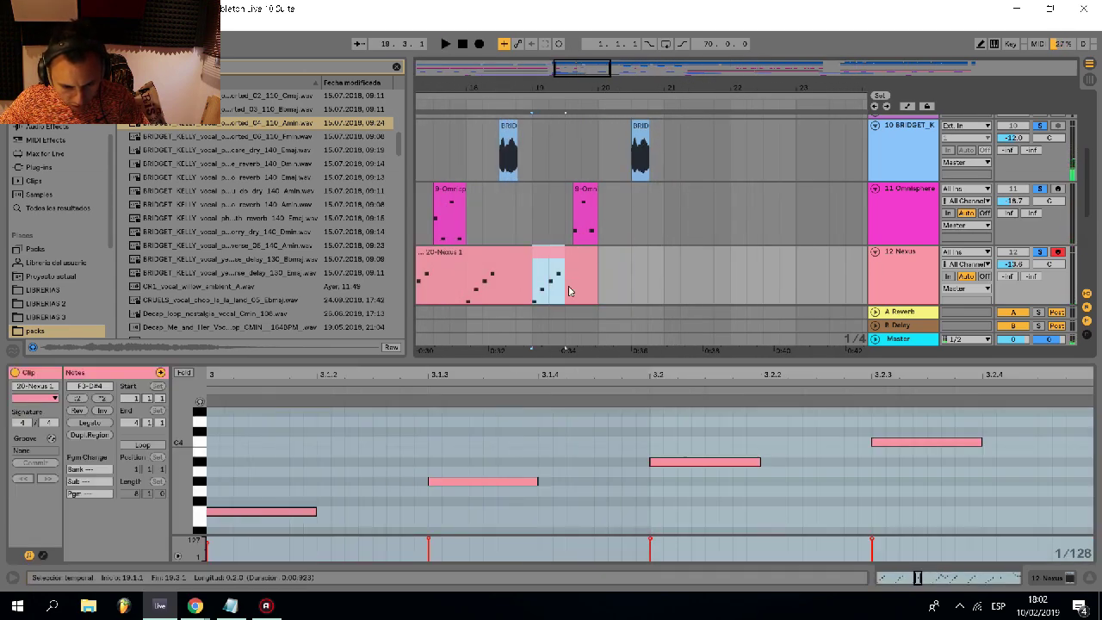
left_click(603, 287)
key("ctrl+v")
left_click(525, 220)
key("space")
- Duplicate bars 17 to 20 of BRIDGET_KELLY, Omnisphere and Nexus to bar 21, clear the solos and play from 17.1.1
scroll(581, 252, "down", 3)
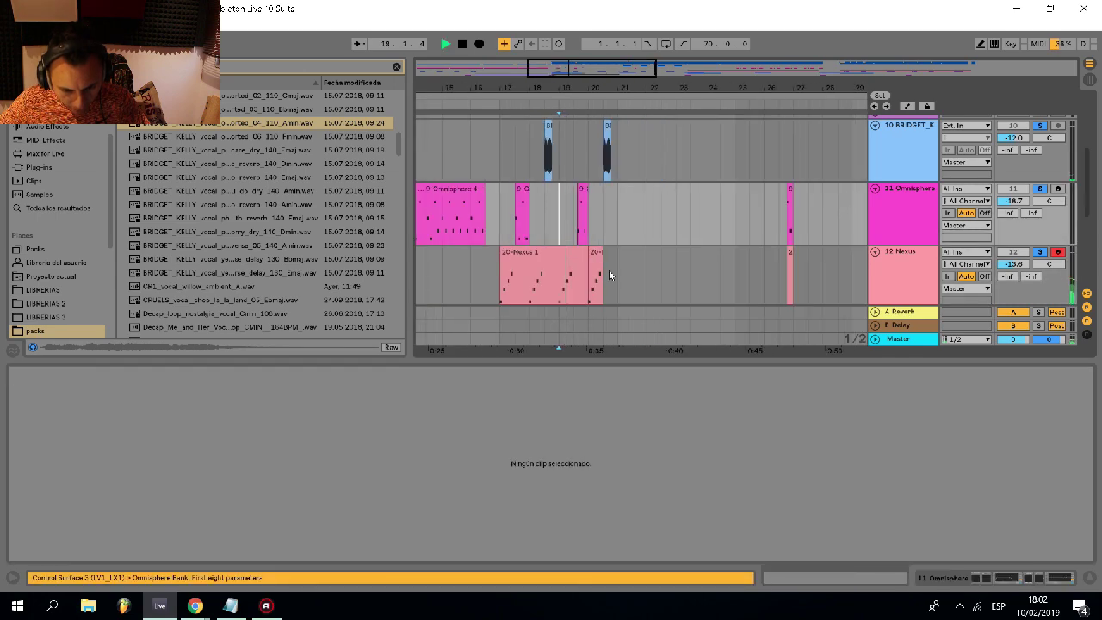
scroll(616, 282, "up", 1)
left_click_drag(615, 286, 500, 164)
key("ctrl+d")
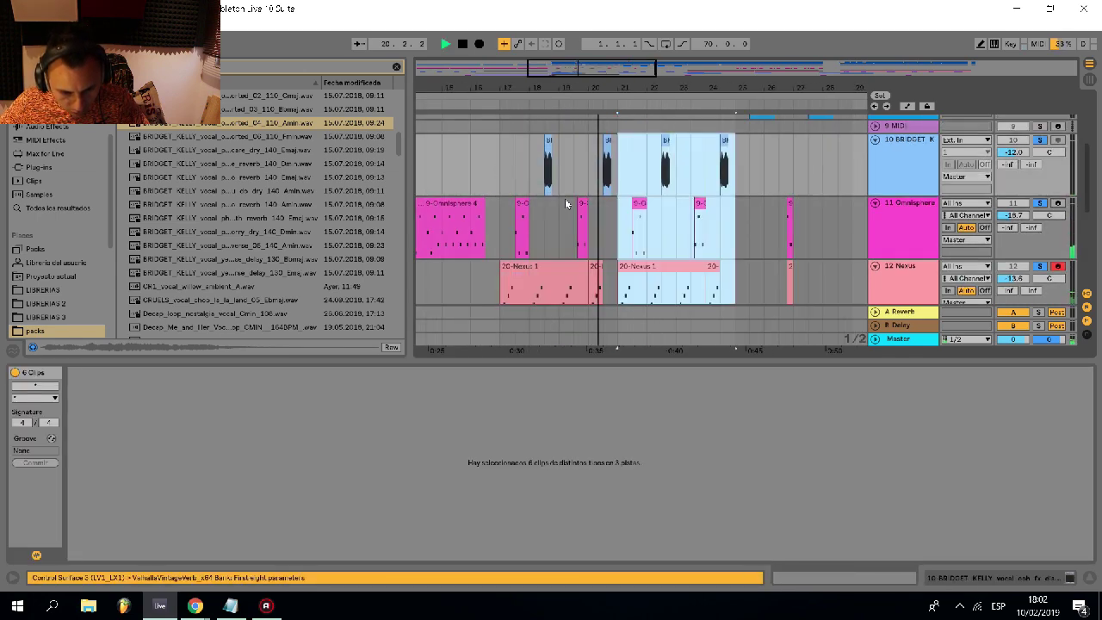
left_click(499, 173)
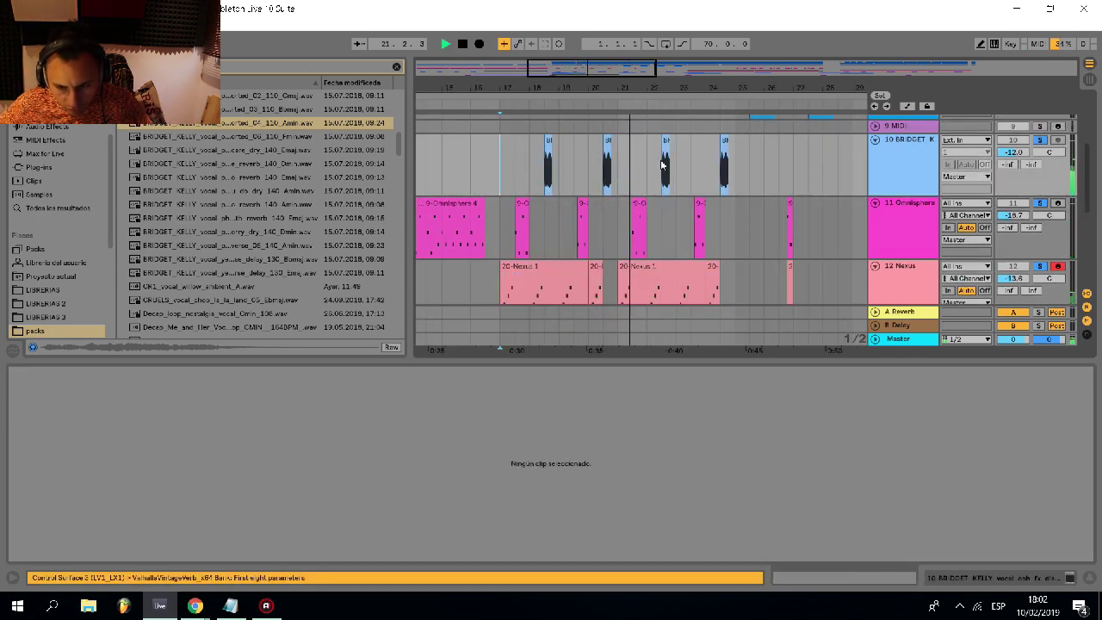
key("space")
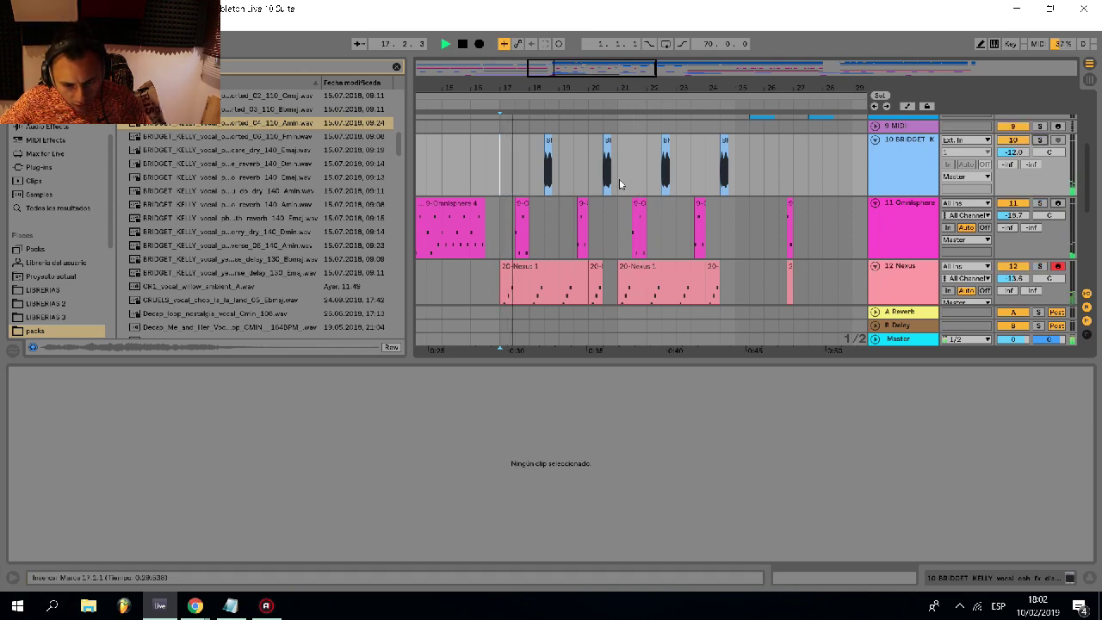
- Delete the stray Omnisphere and Nexus clips near bar 27 and raise the Omnisphere volume to -18.0 dB during playback
left_click_drag(806, 223, 781, 276)
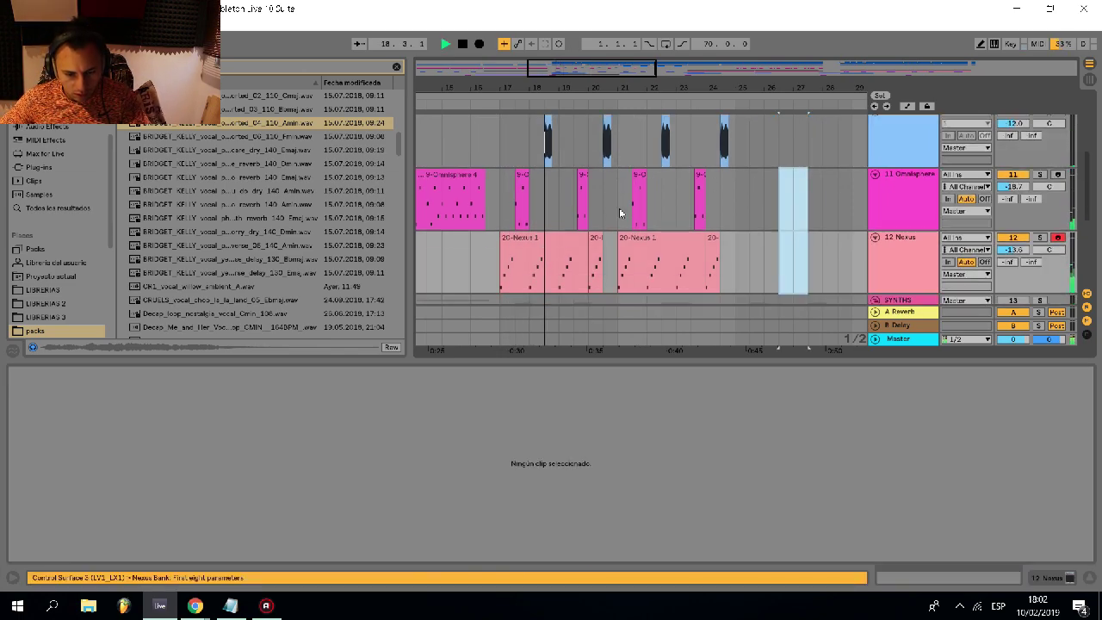
scroll(619, 208, "down", 1)
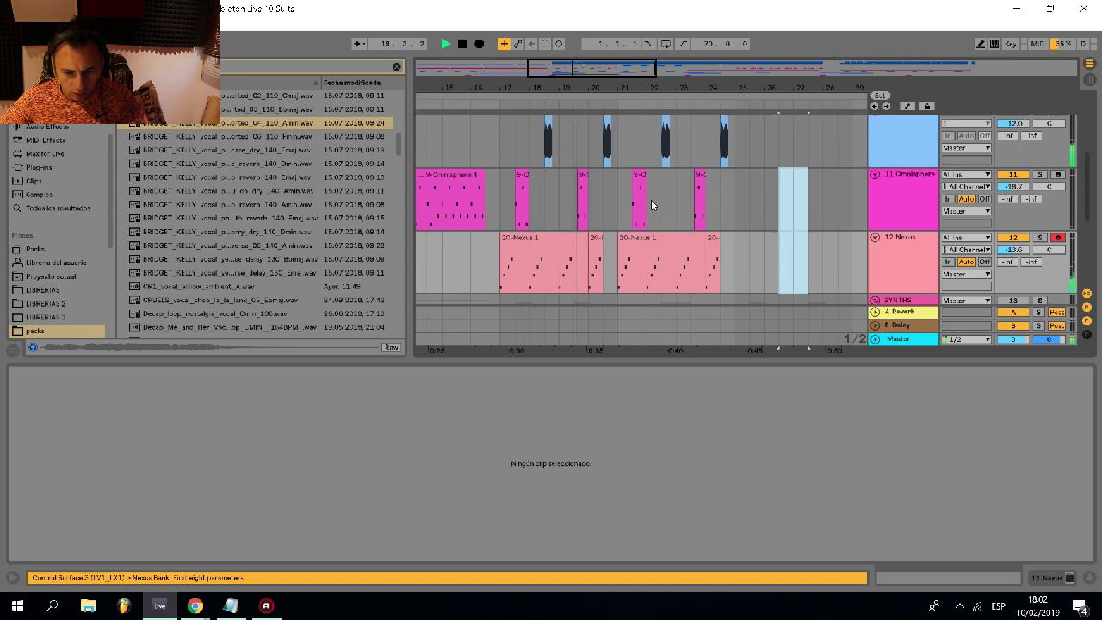
scroll(651, 202, "down", 1)
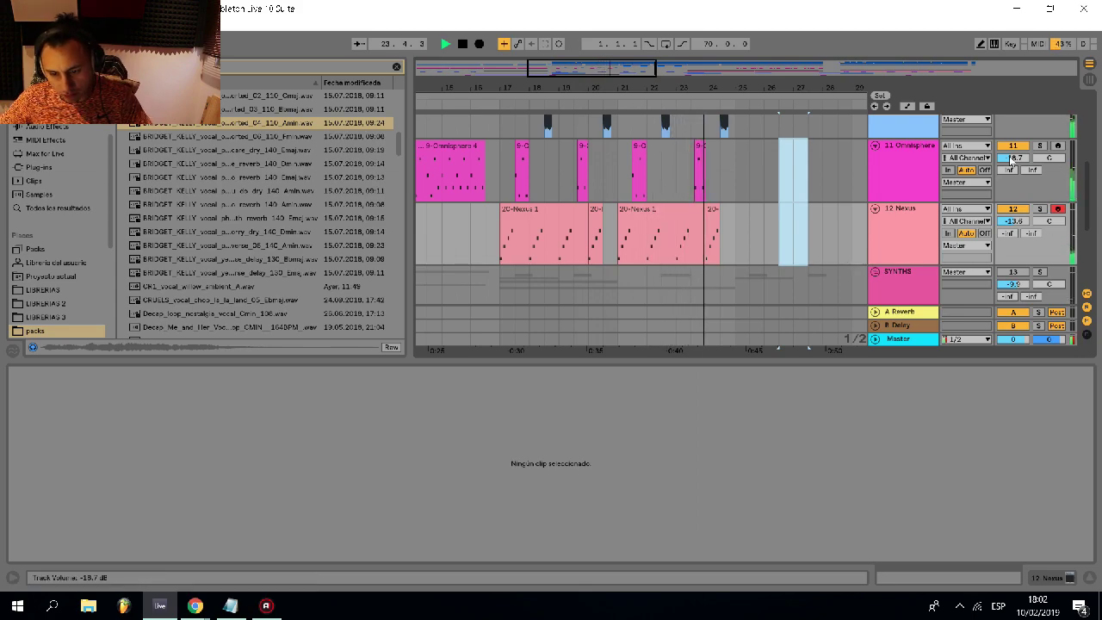
left_click_drag(1013, 158, 1013, 155)
- Stop playback and duplicate bars 17 to 24 of the BRIDGET_KELLY, Omnisphere and Nexus tracks to bar 25
scroll(744, 300, "up", 3)
scroll(741, 292, "down", 1)
key("space")
left_click_drag(737, 280, 503, 158)
key("ctrl+d")
scroll(502, 156, "down", 3)
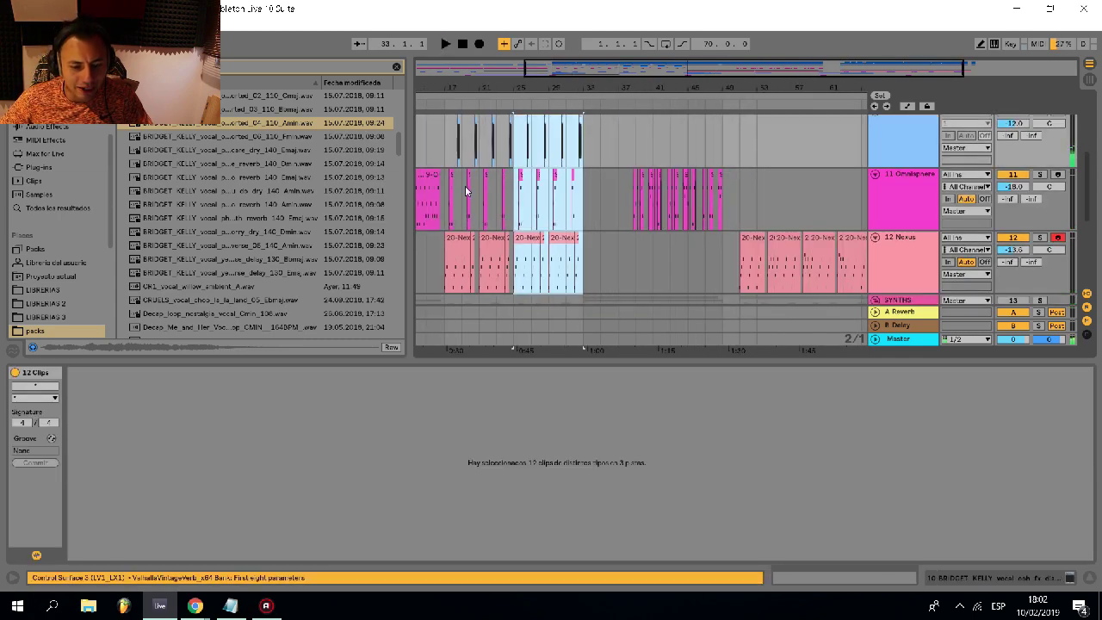
- Collapse all tracks to compact height, unfold the SYNTHS group and play the full beat from 17.1.1
key("alt+u")
scroll(440, 225, "up", 2)
left_click(448, 218)
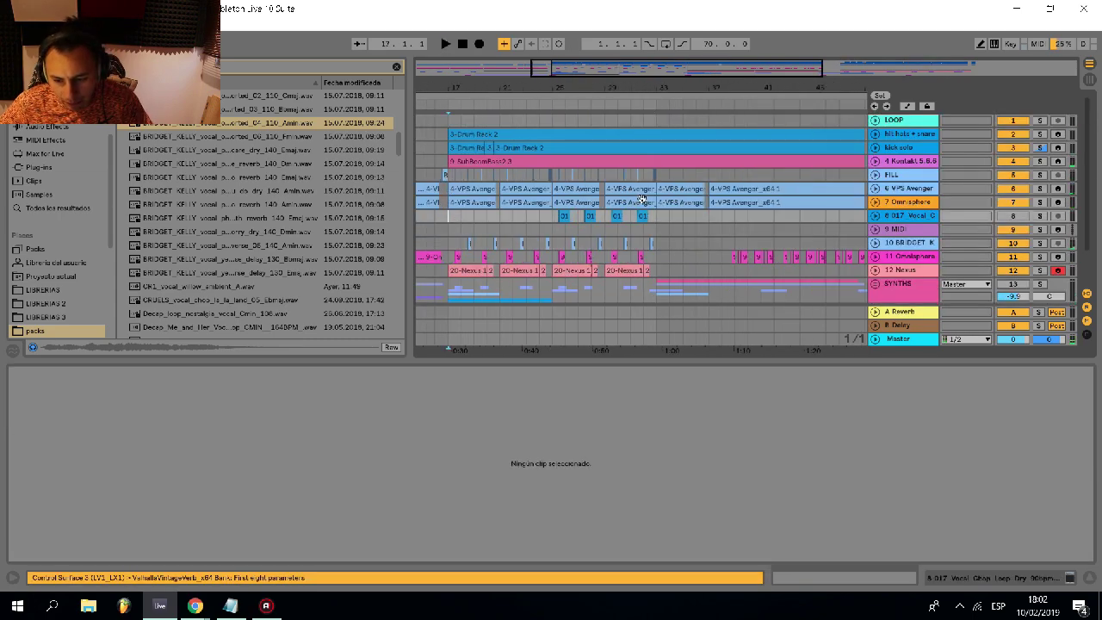
scroll(655, 214, "down", 2)
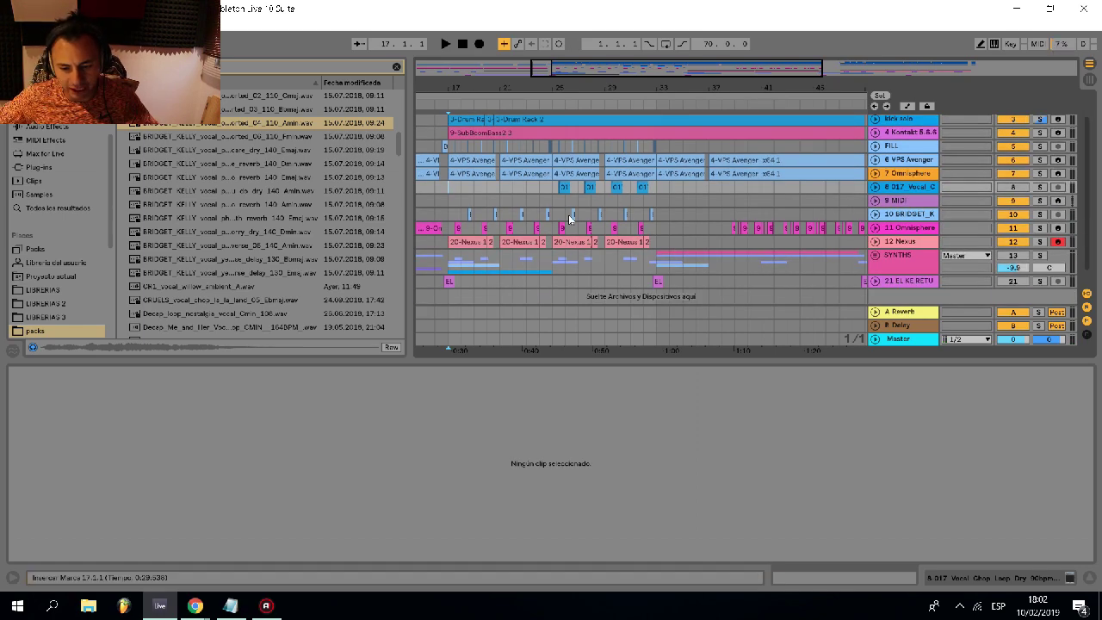
left_click(875, 256)
key("space")
scroll(666, 230, "up", 1)
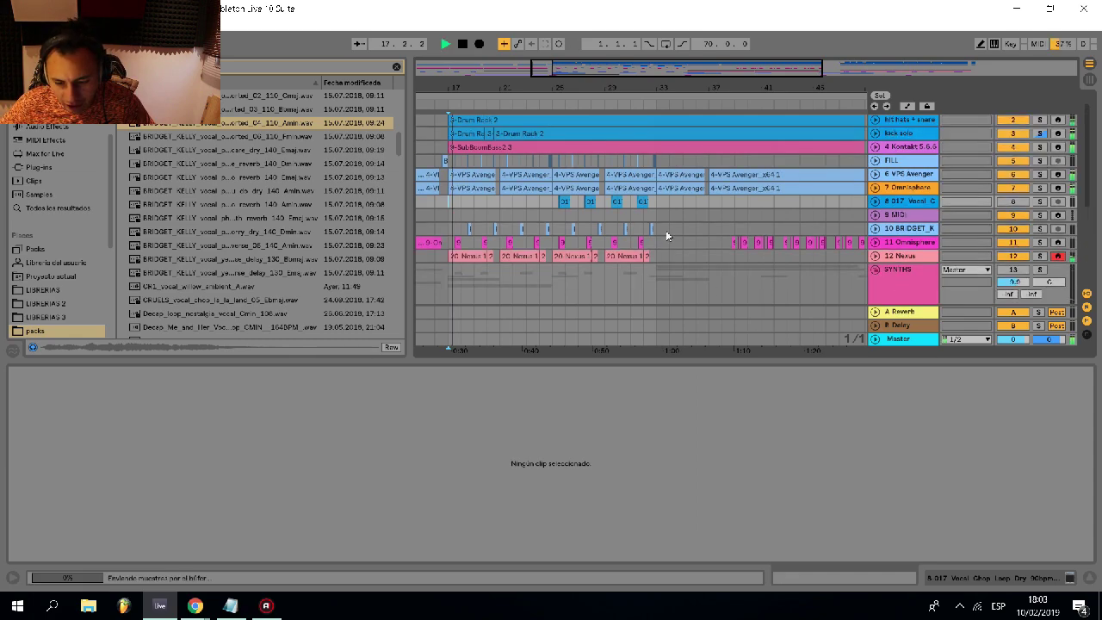
- Mute the hats and snare, kick, Kontakt and FILL tracks during playback and select the Nexus track
left_click_drag(1009, 149, 1013, 133)
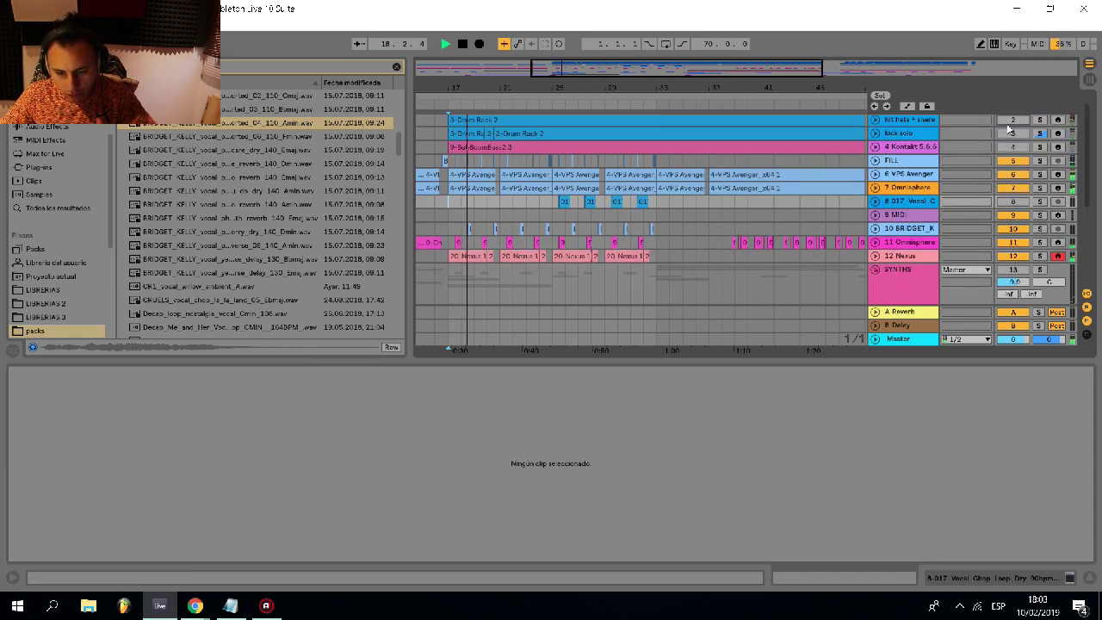
left_click(1016, 163)
scroll(439, 203, "down", 1)
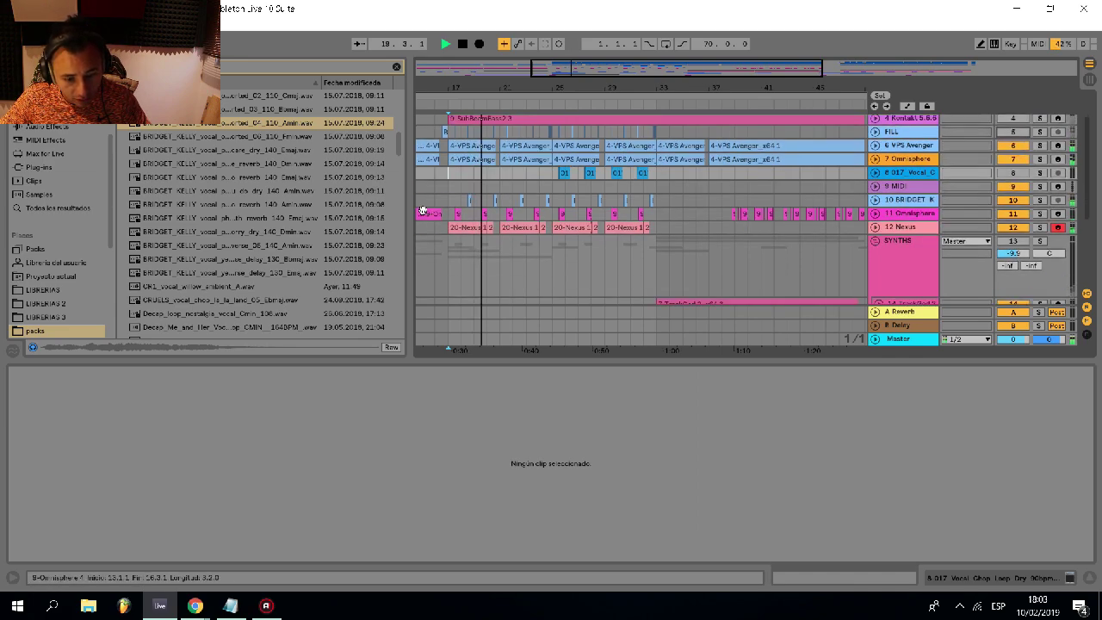
scroll(448, 194, "up", 2, "ctrl")
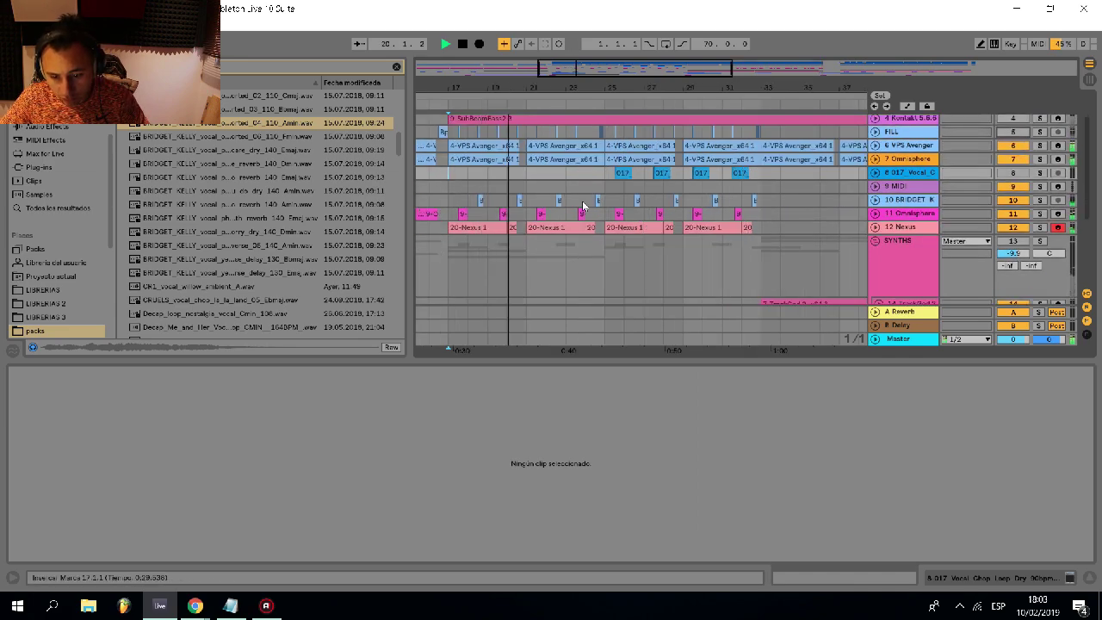
left_click(900, 227)
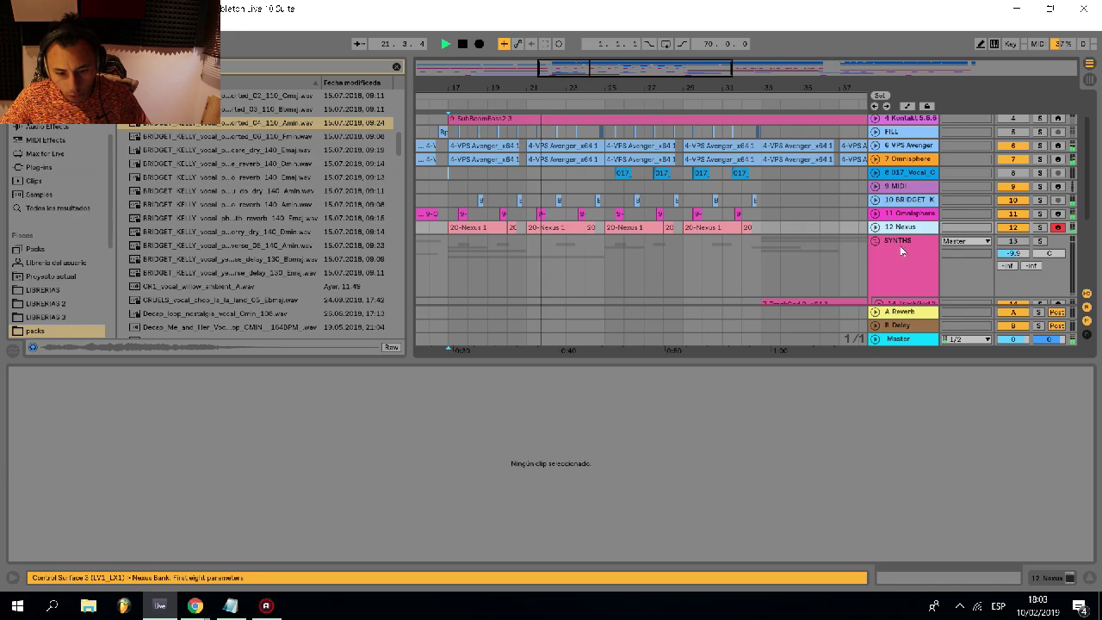
scroll(855, 257, "down", 2)
scroll(858, 264, "down", 2)
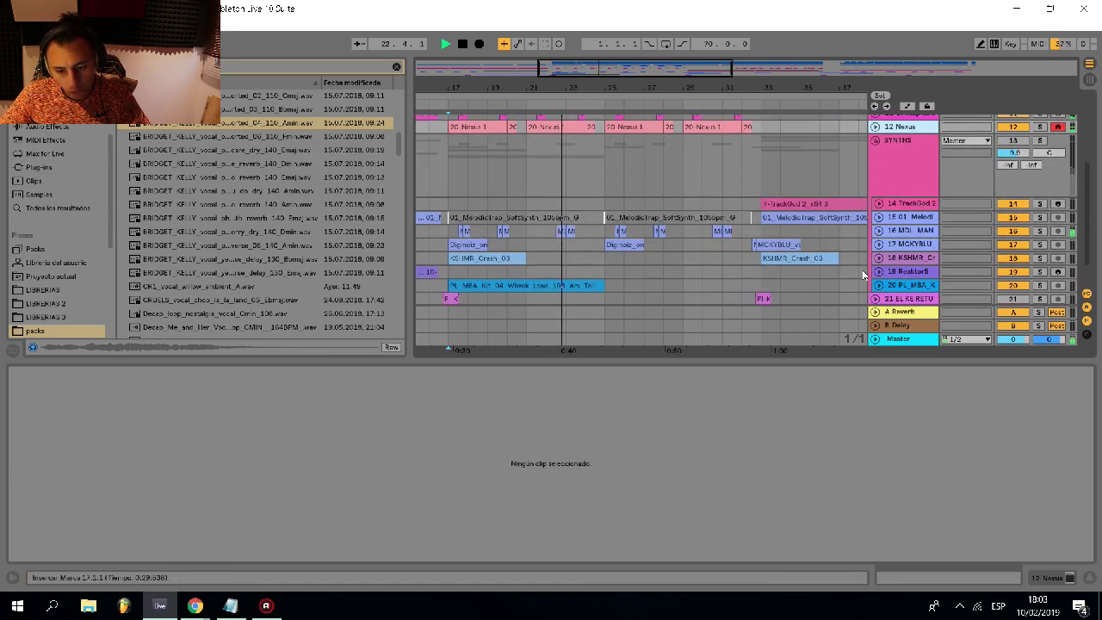
- Unfold the 01_MelodicTrap SoftSynth track, play its clip soloed from bar 33 and stop playback
left_click(878, 217)
scroll(802, 222, "down", 2)
scroll(786, 222, "down", 2)
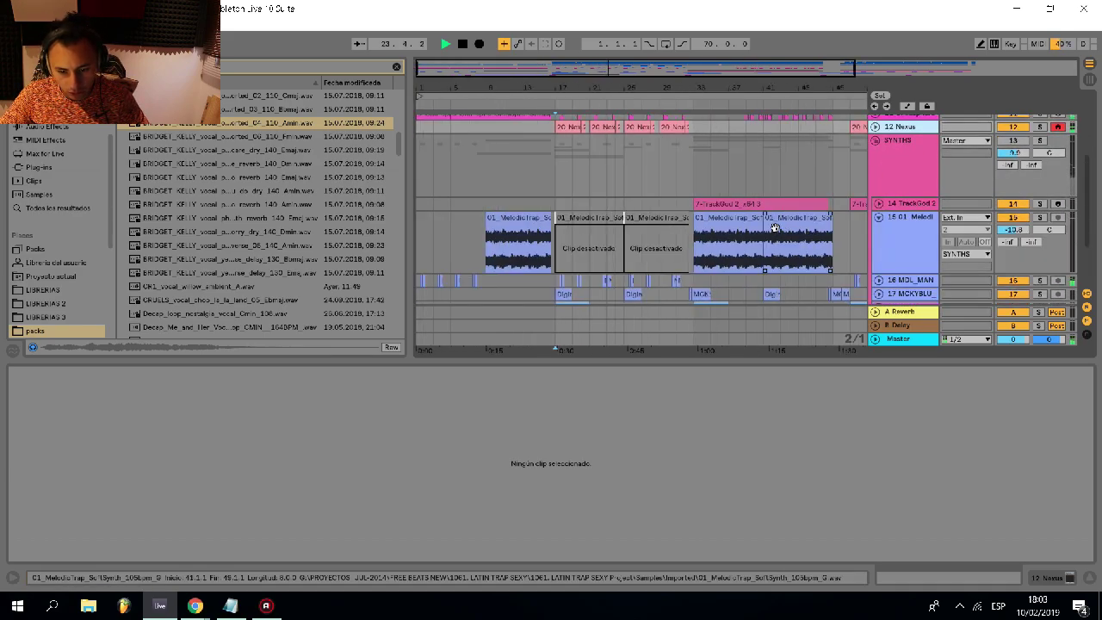
left_click(732, 222)
key("space")
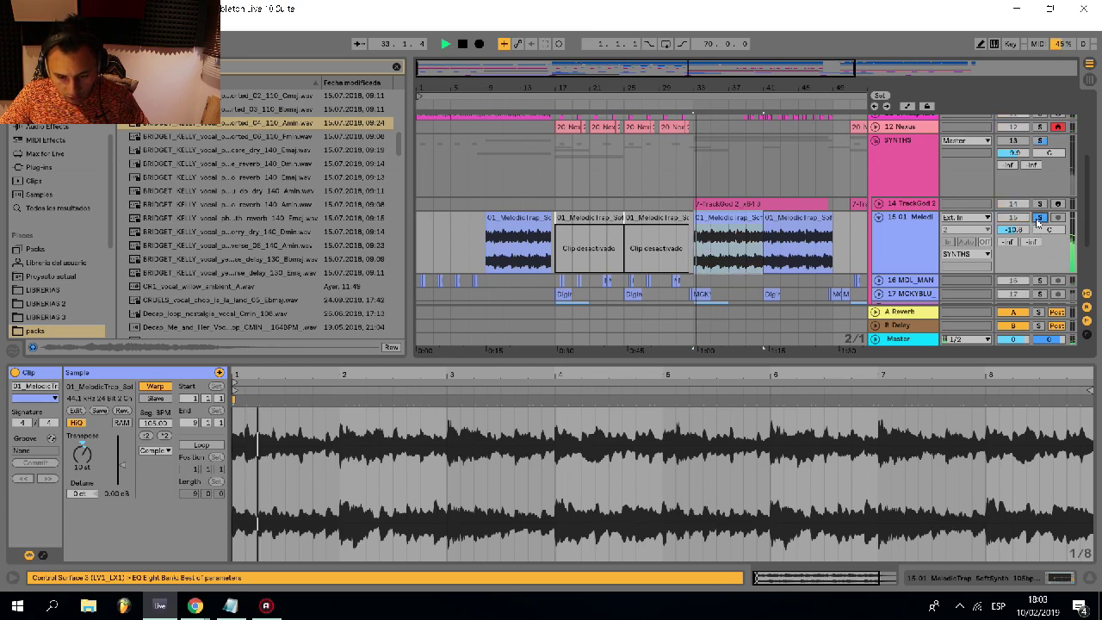
left_click(1040, 218)
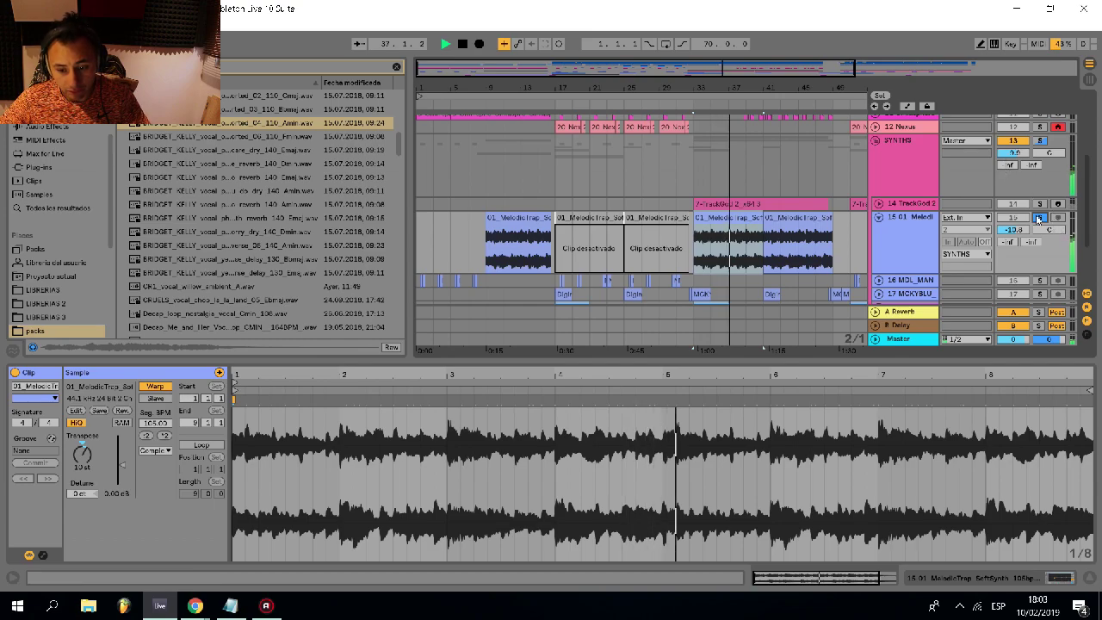
left_click(737, 223)
key("space")
double_click(737, 222)
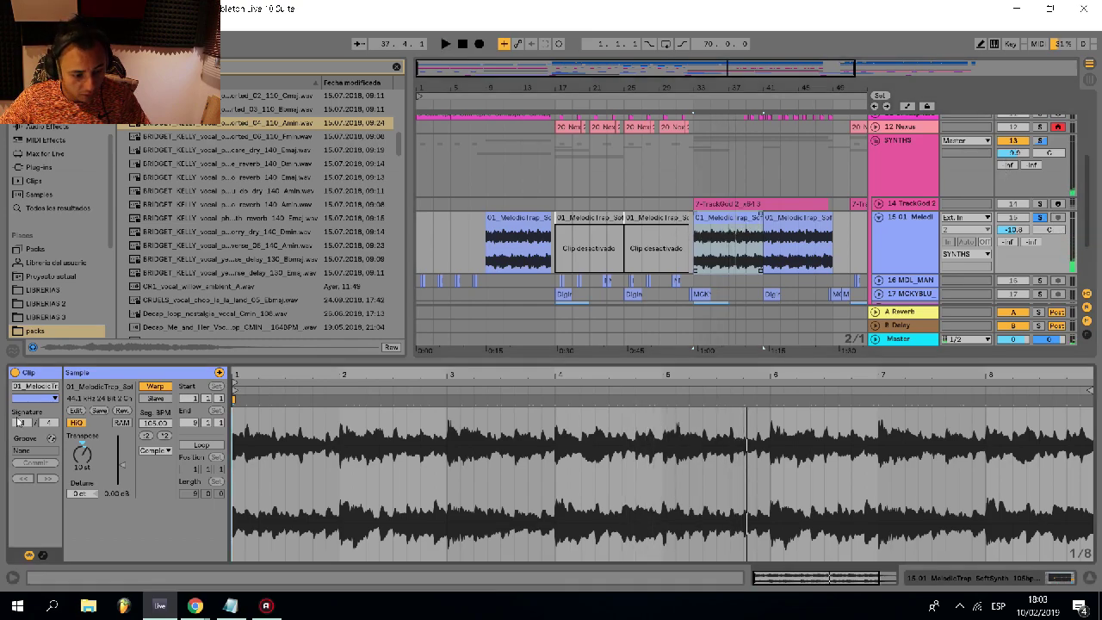
- Preview the current project's imported samples, including the MelodicTrap MidBassline and SoftSynth loops, the 420 hi-hat and the Cardiak snare
left_click(89, 388)
left_click(202, 128)
left_click(205, 135)
key("Down")
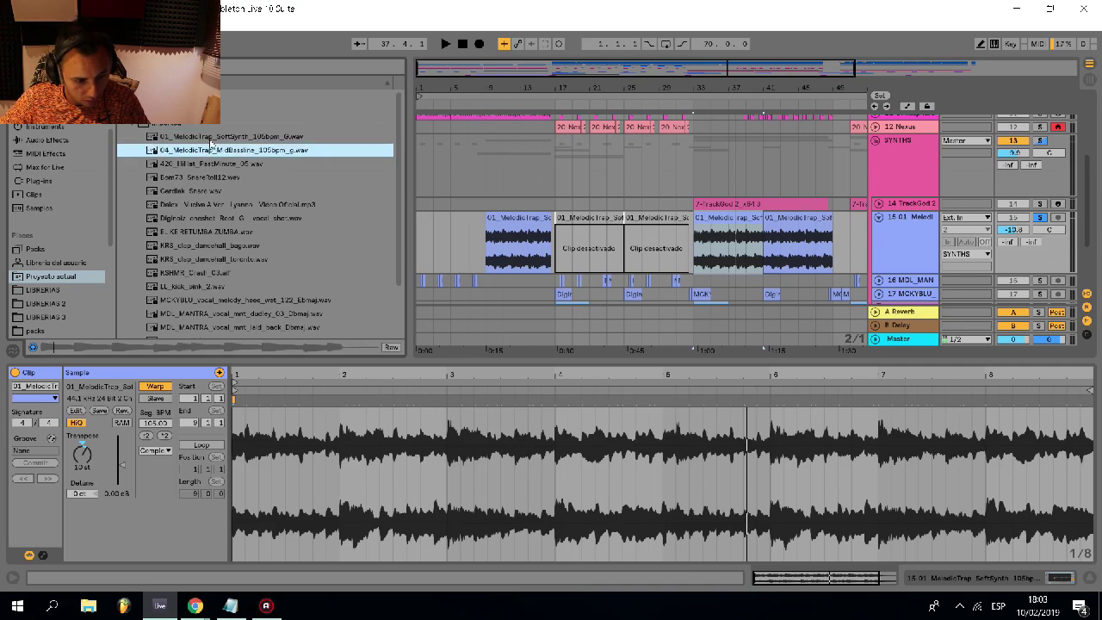
left_click(212, 140)
left_click(225, 164)
left_click(233, 190)
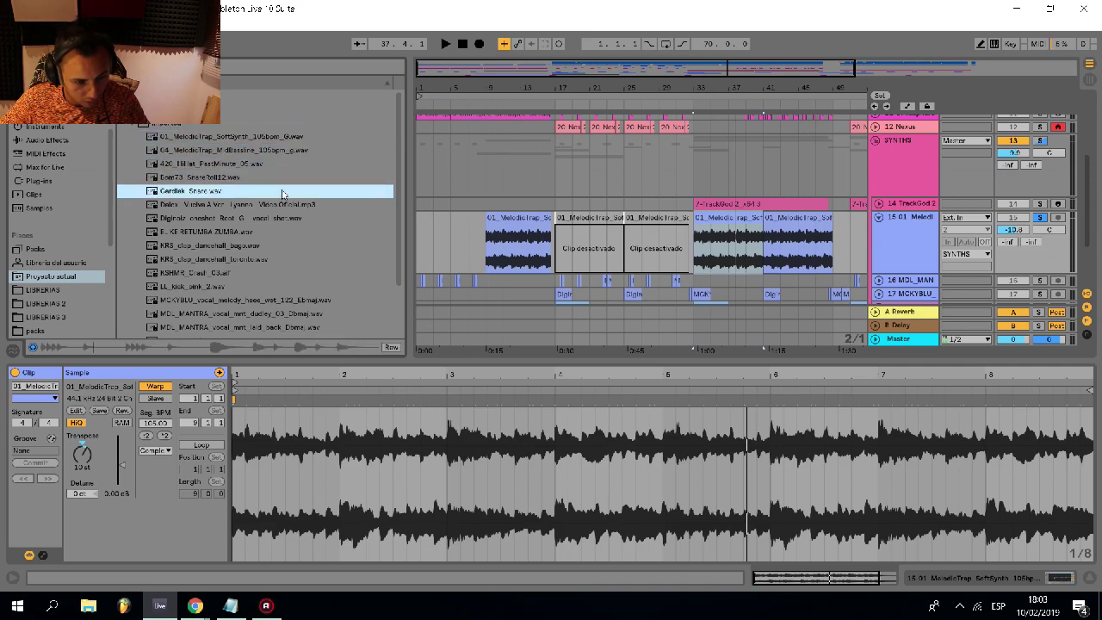
- Fold the SYNTHS group and insert a new MIDI track below Nexus, with the insert marker at 17.1.1
scroll(887, 159, "up", 1)
left_click(876, 184)
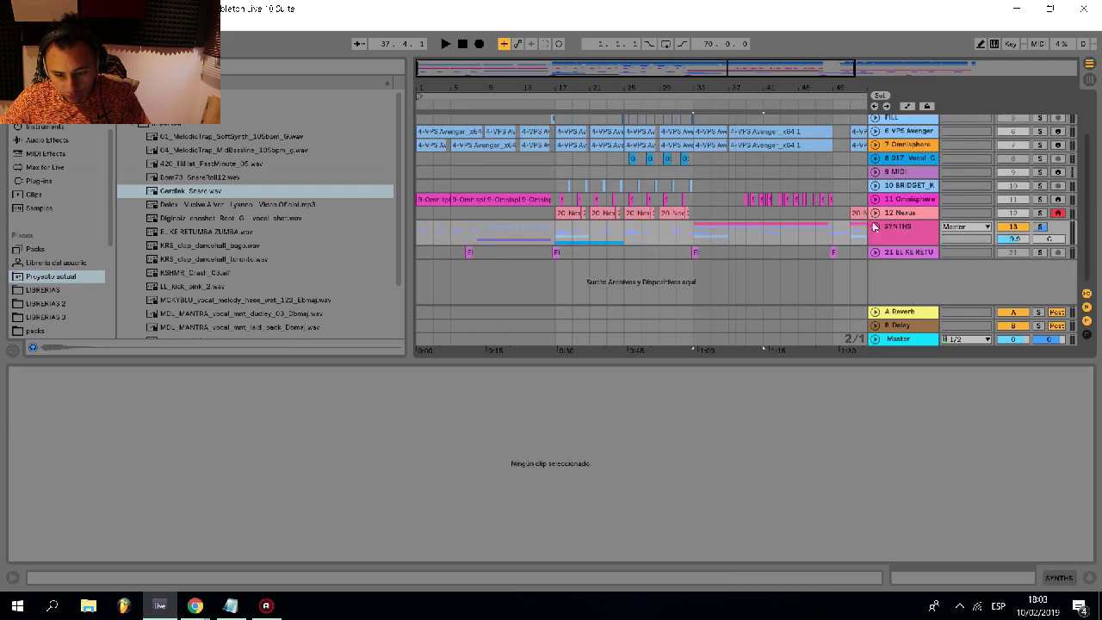
left_click(876, 228)
left_click(880, 241)
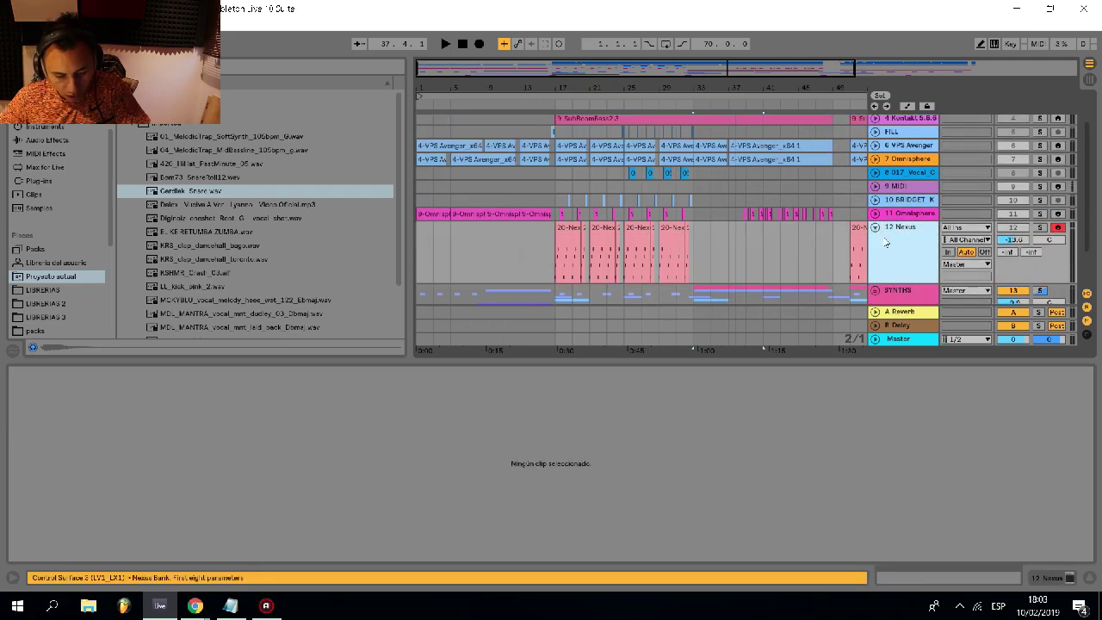
key("ctrl+shift+t")
left_click(555, 270)
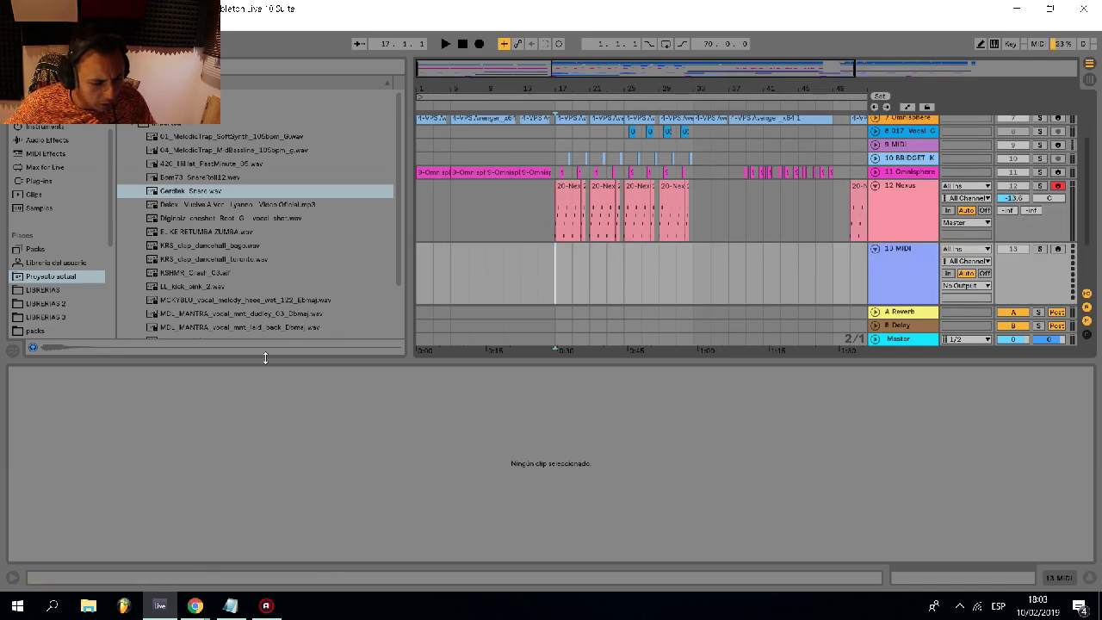
- Find TrackGod 2_x64 among the plug-ins and load it onto the new MIDI track
scroll(62, 283, "down", 2)
scroll(45, 168, "up", 1)
left_click(38, 128)
left_click(163, 67)
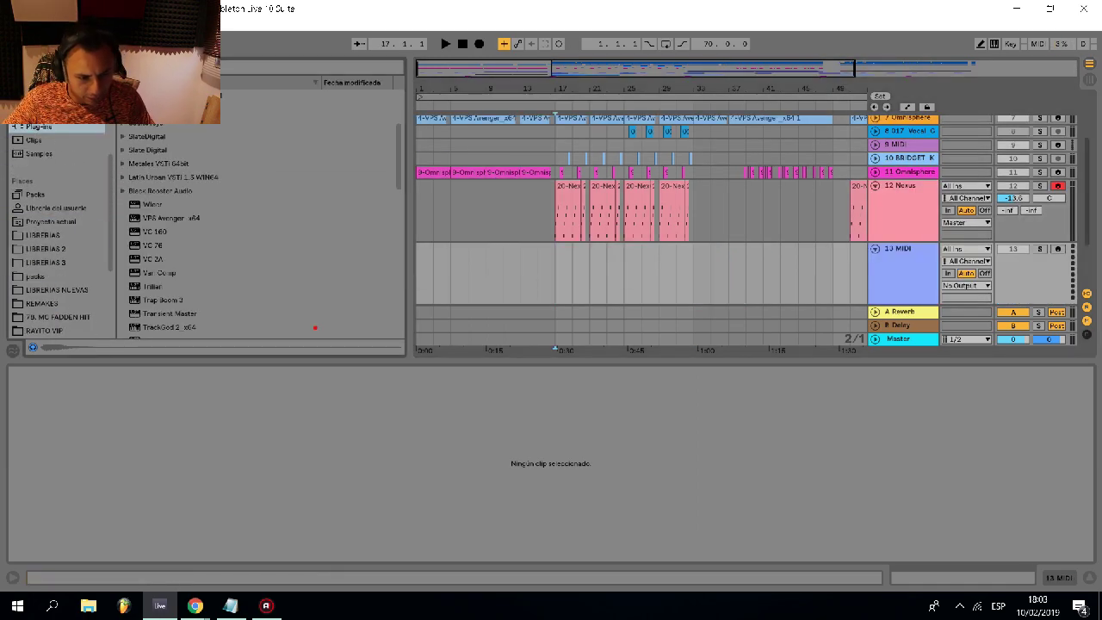
left_click_drag(400, 147, 400, 319)
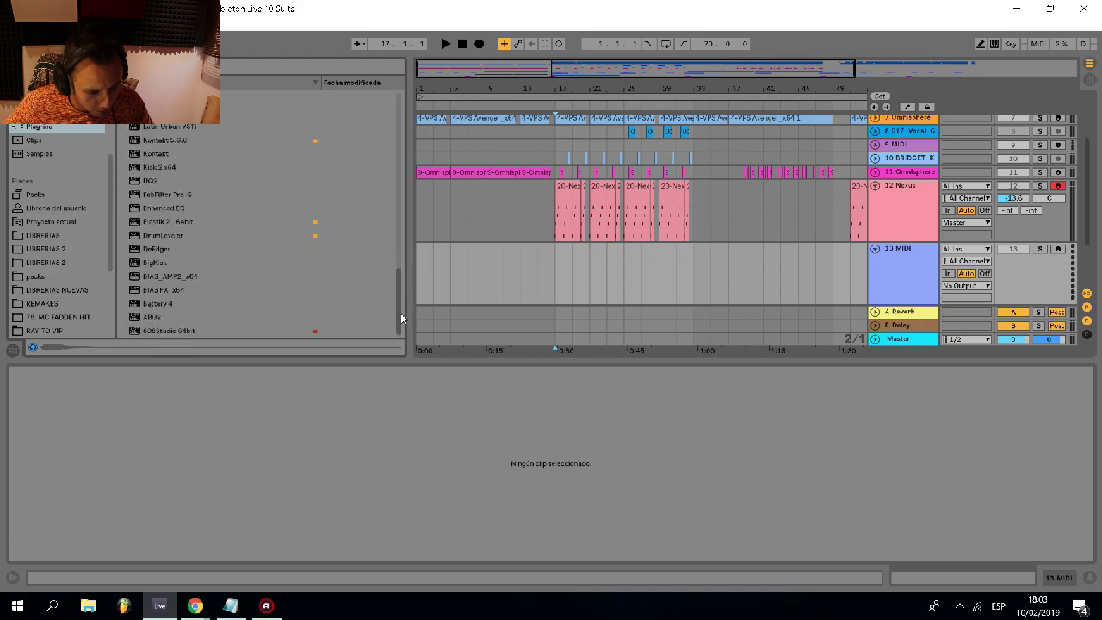
scroll(170, 249, "up", 8)
scroll(161, 181, "up", 3)
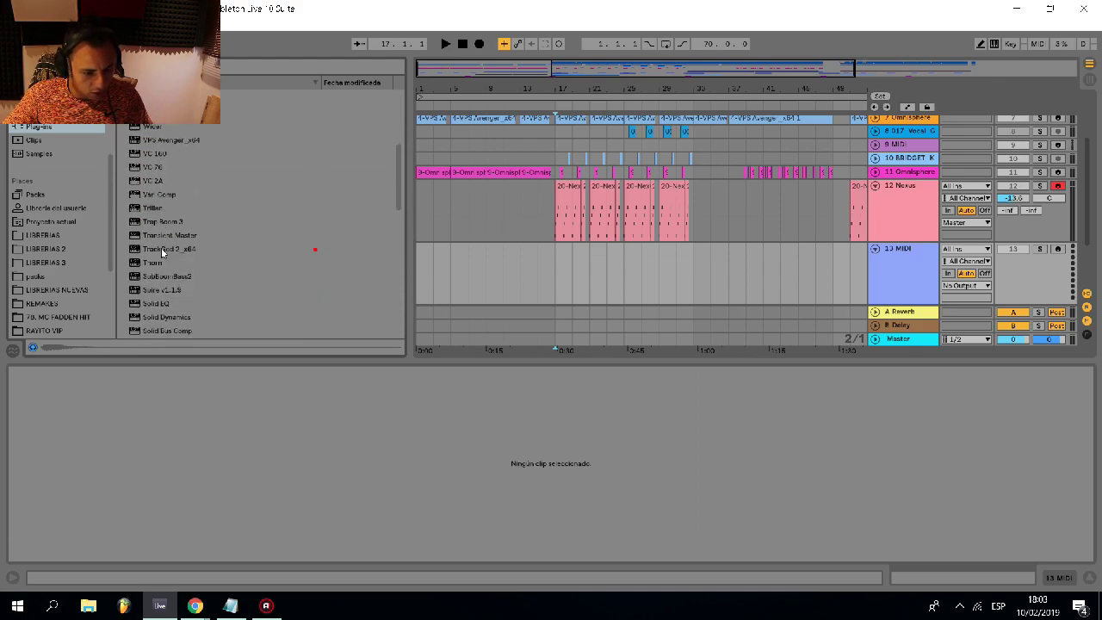
double_click(161, 249)
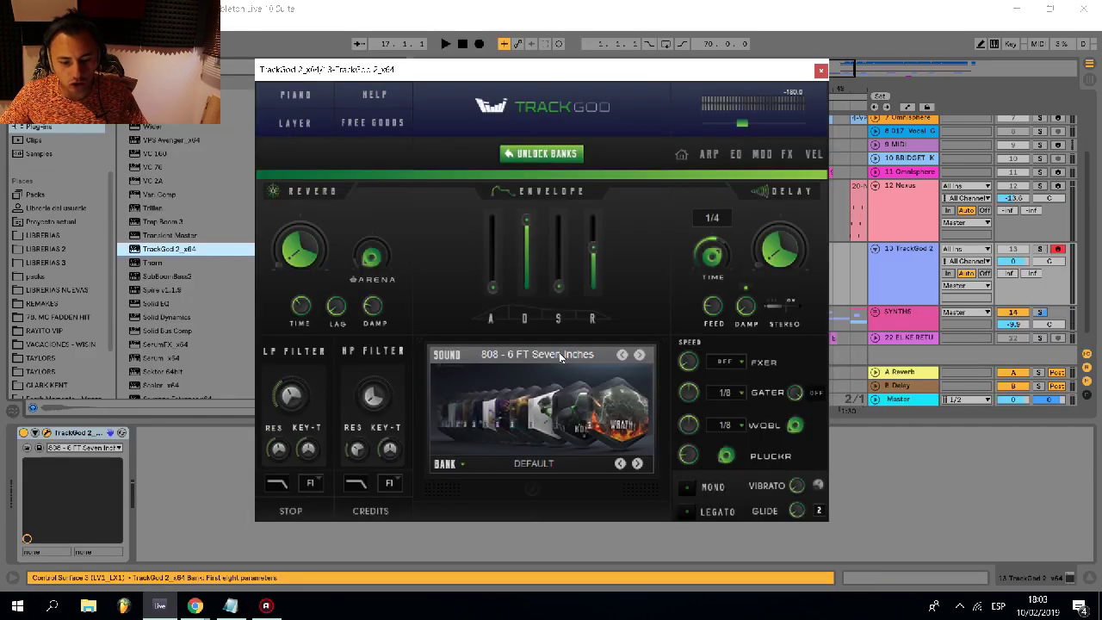
- Load the LD - Armin Like sound in TrackGod 2 and switch its track's solo on and off again
left_click(565, 356)
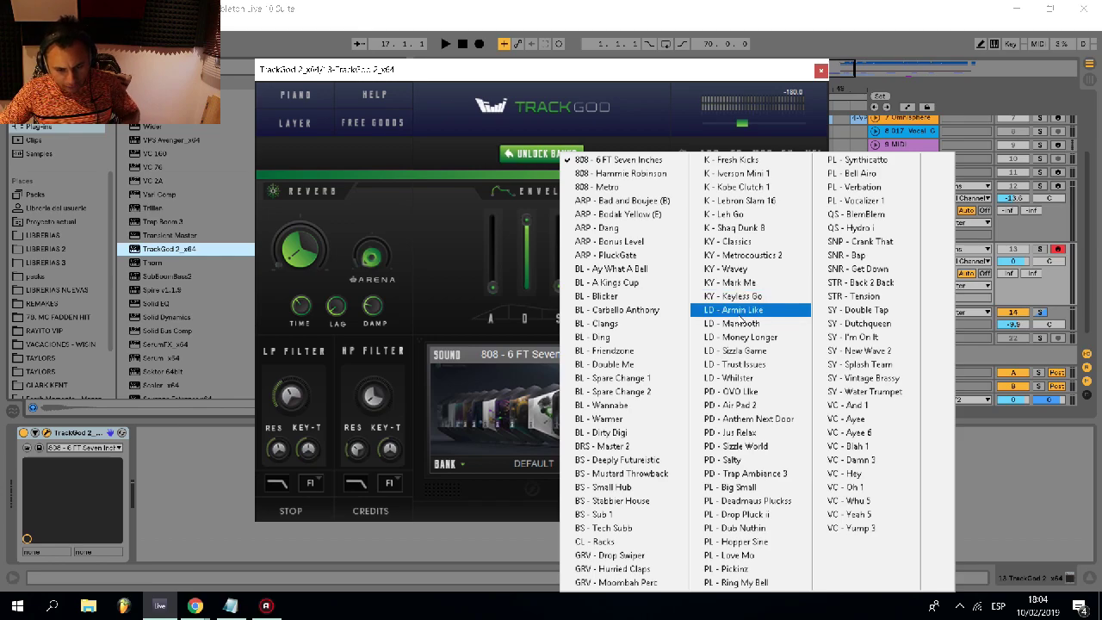
left_click(741, 312)
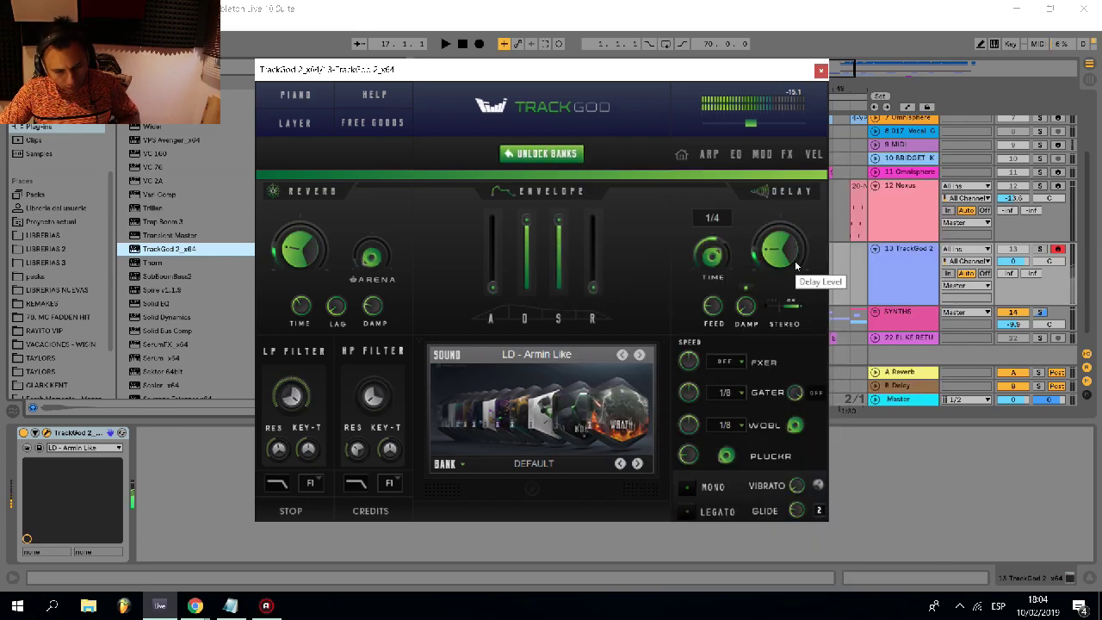
left_click(1041, 250)
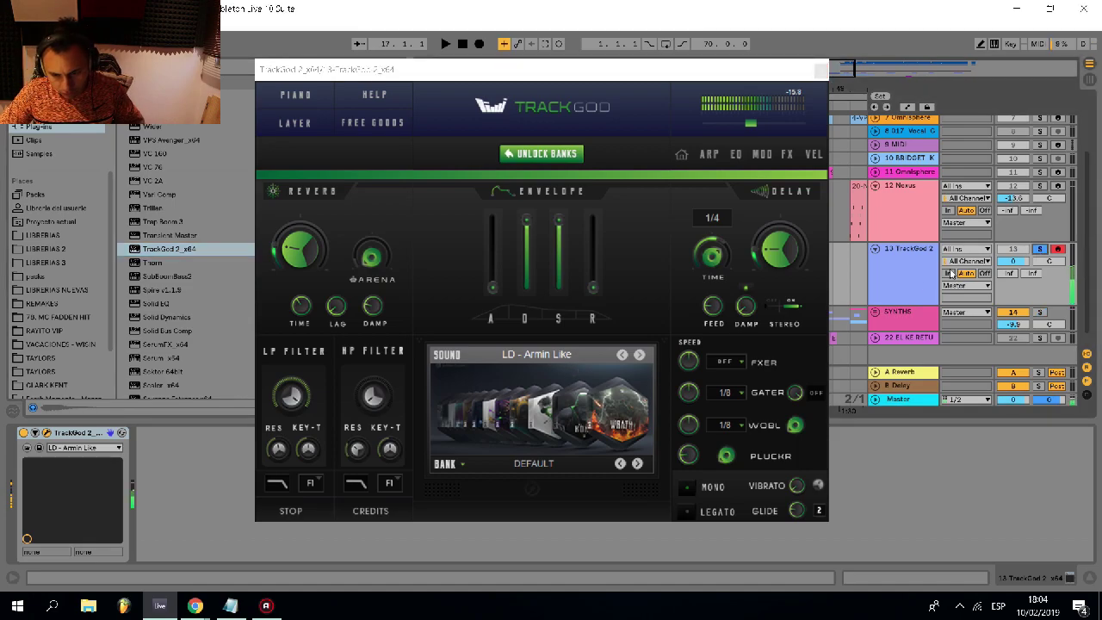
left_click(1041, 249)
- Play the arrangement from 17.1.1 to audition the LD - Armin Like sound against it, and stop playback
scroll(1028, 188, "up", 3)
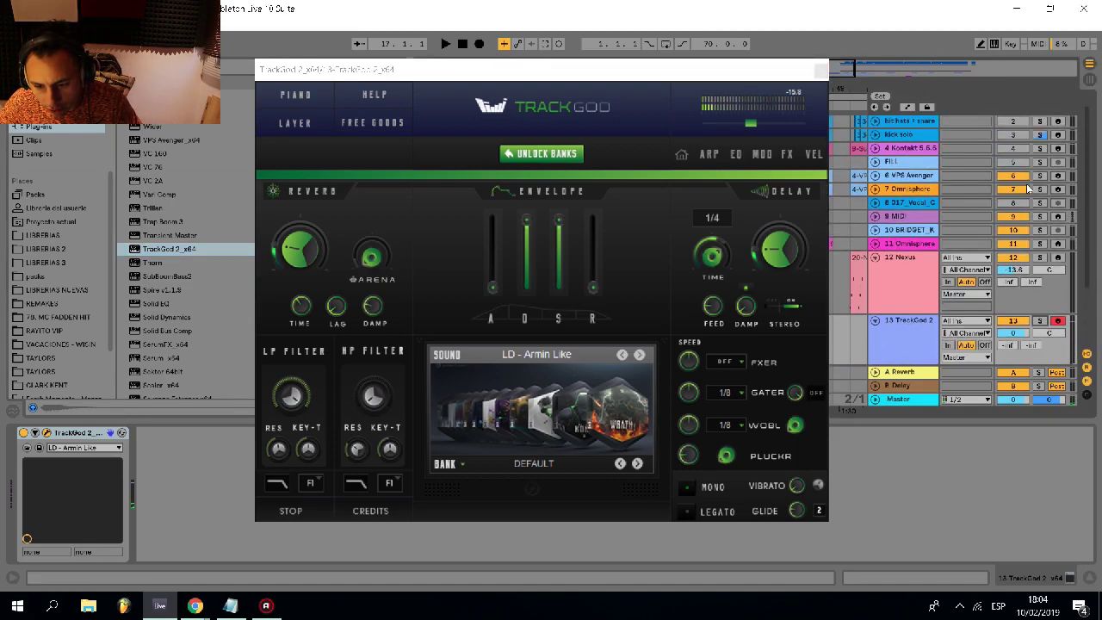
scroll(1027, 187, "up", 1)
key("space")
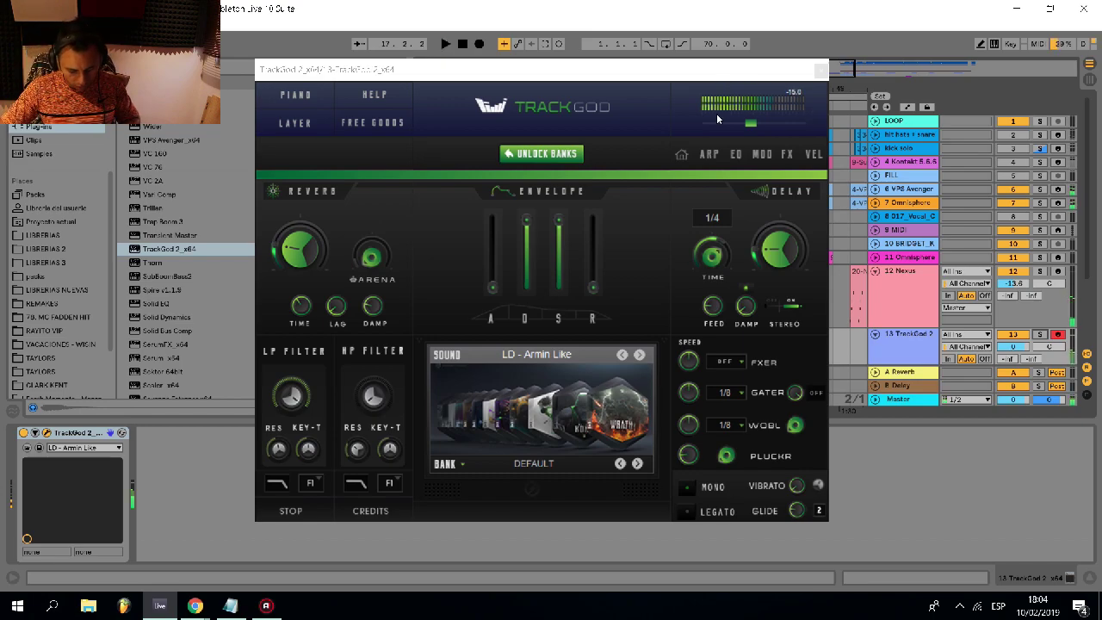
key("space")
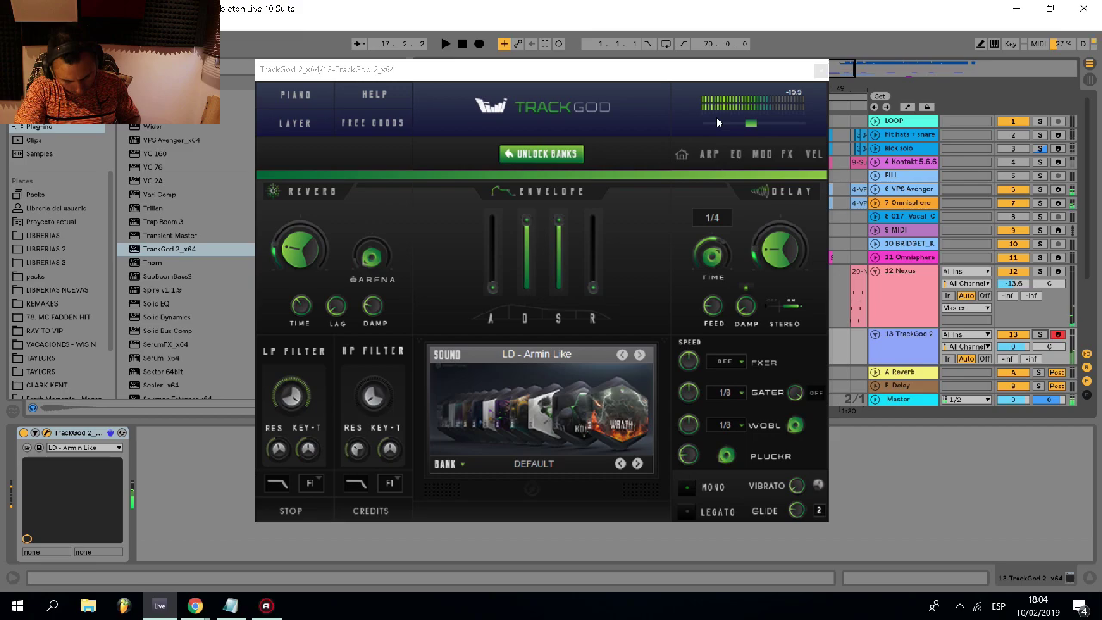
- Switch TrackGod 2 to the LD - Money Longer sound, audition it with playback and set the glide time to 31.60 ms
left_click(640, 355)
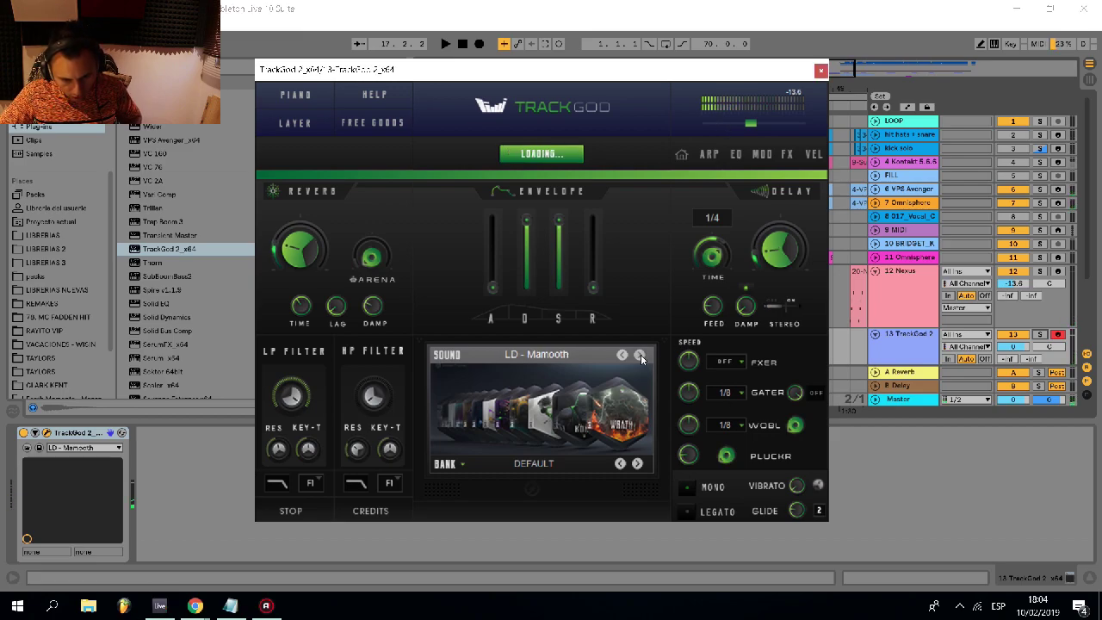
left_click(641, 354)
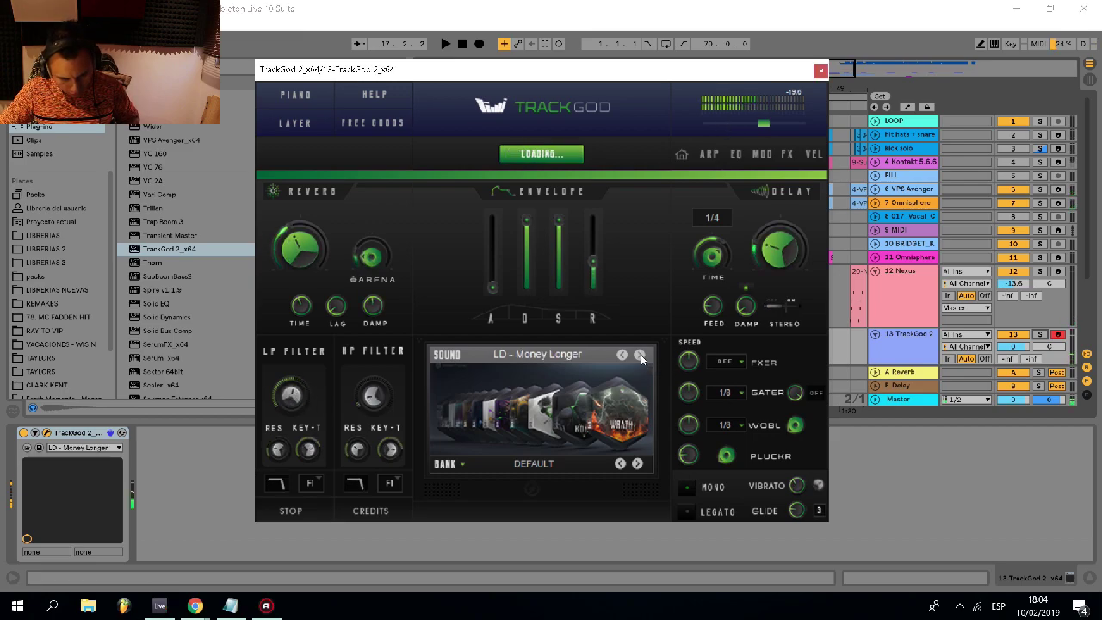
left_click(606, 358)
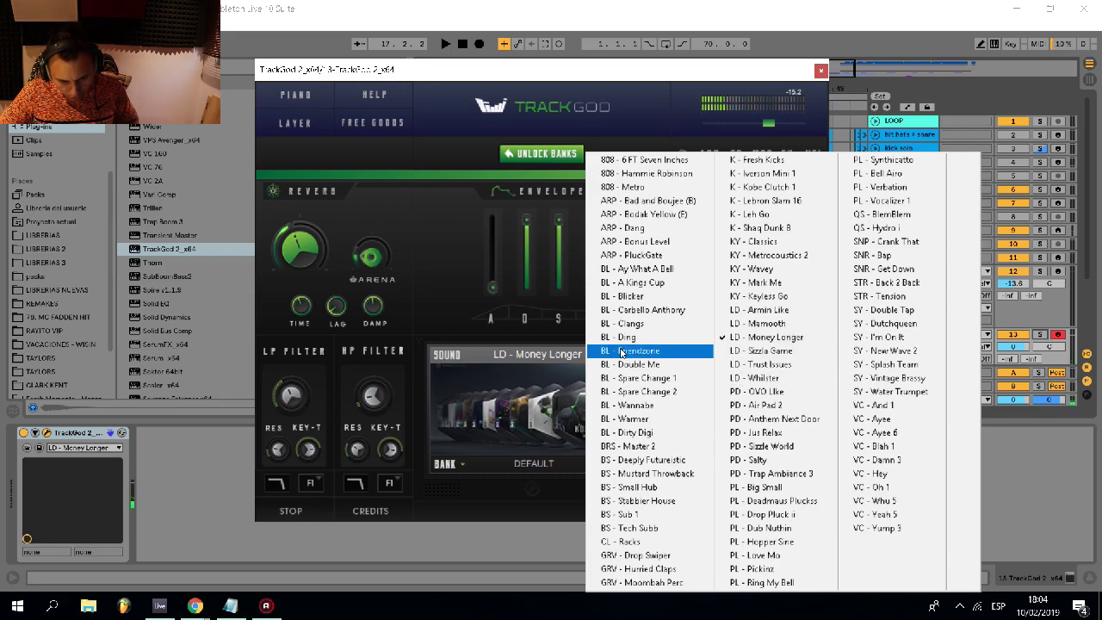
left_click(465, 282)
key("space")
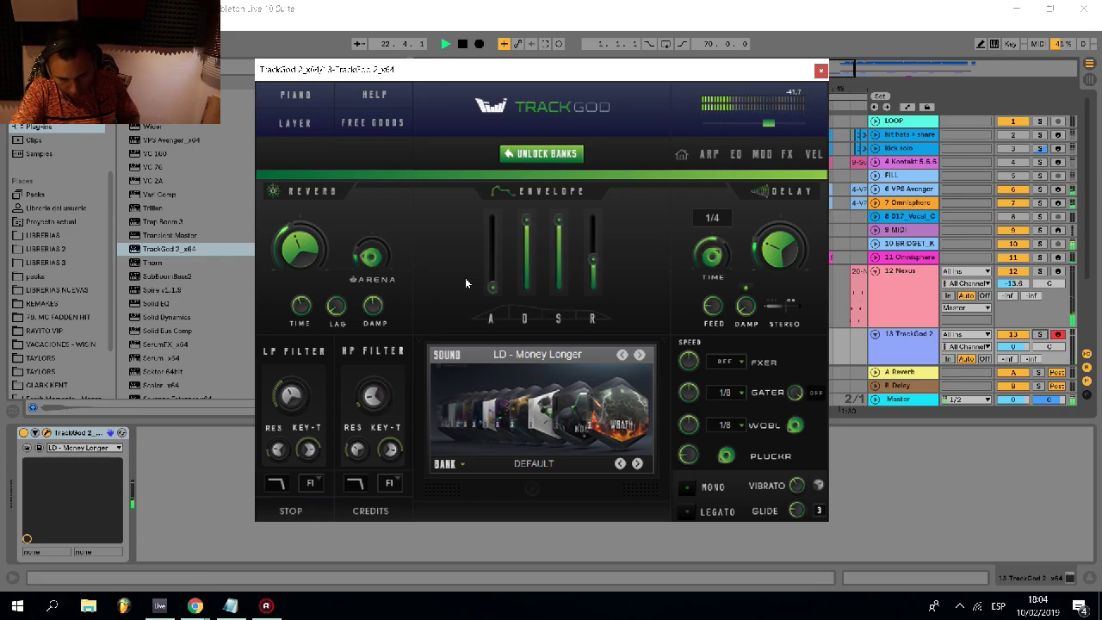
left_click_drag(799, 519, 800, 529)
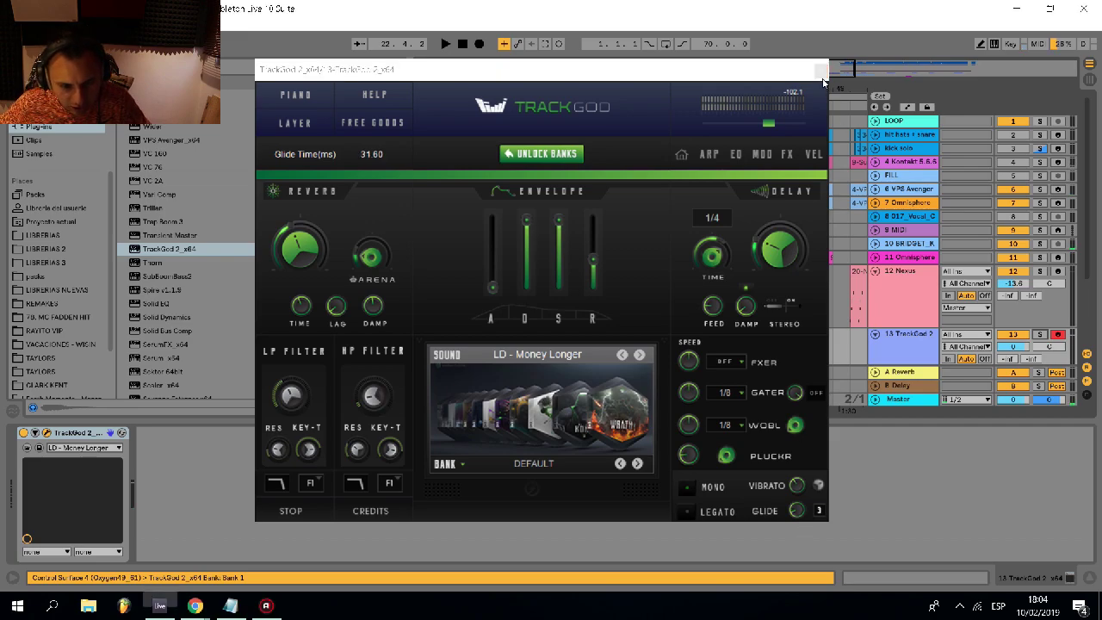
left_click(821, 70)
- Play the arrangement repeatedly from 17.1.1 to rehearse a TrackGod 2 melody over the beat
left_click(555, 229)
key("space")
key("space")
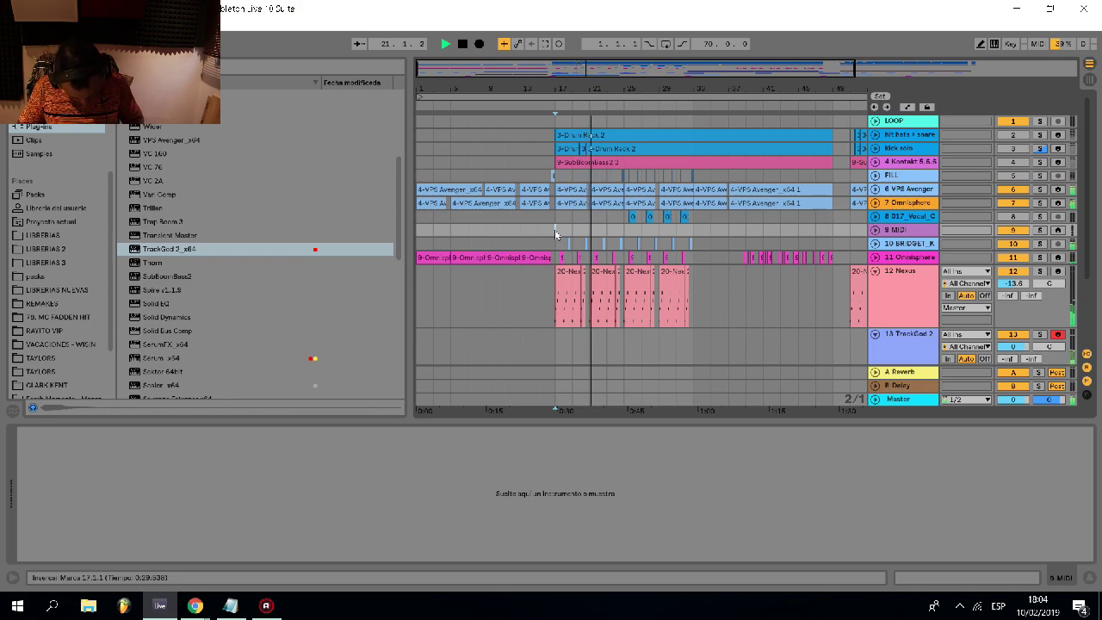
key("space")
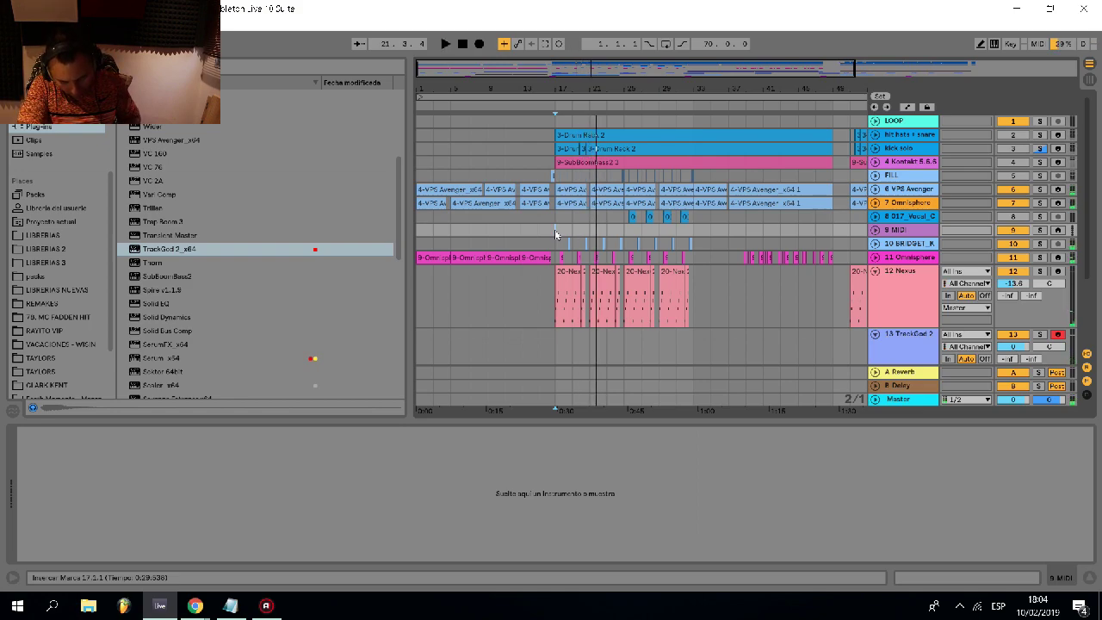
key("space")
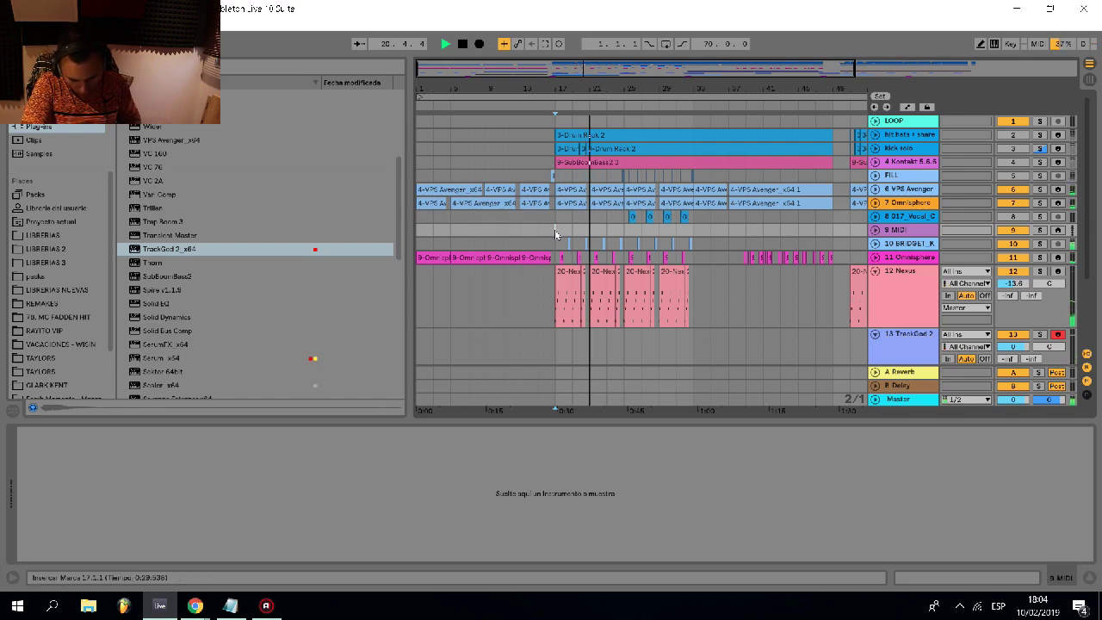
key("space")
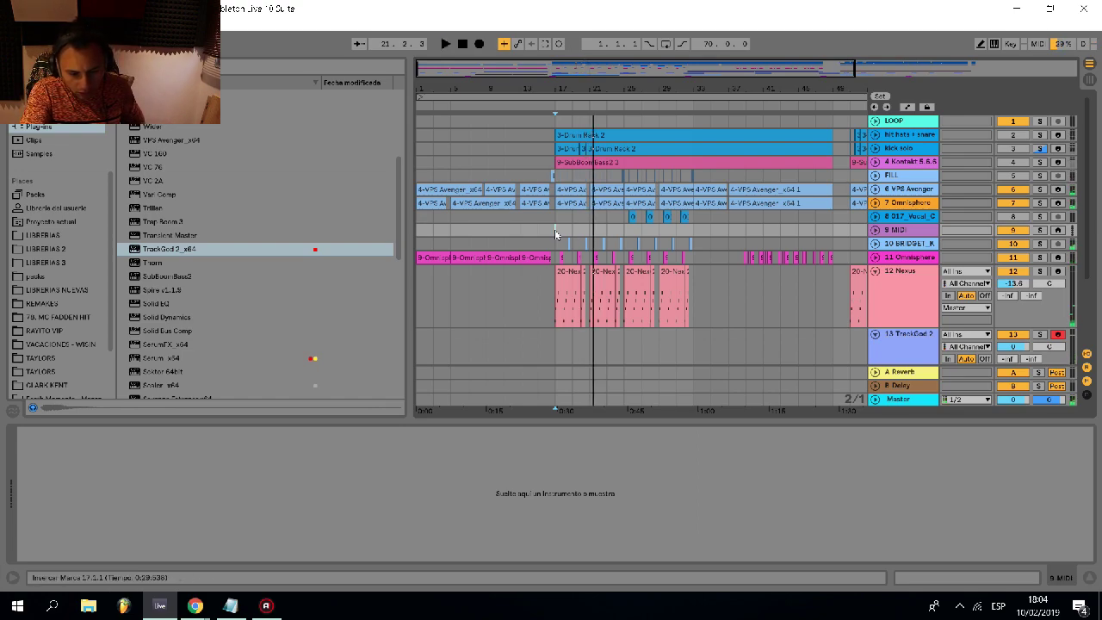
left_click(561, 358)
key("F9")
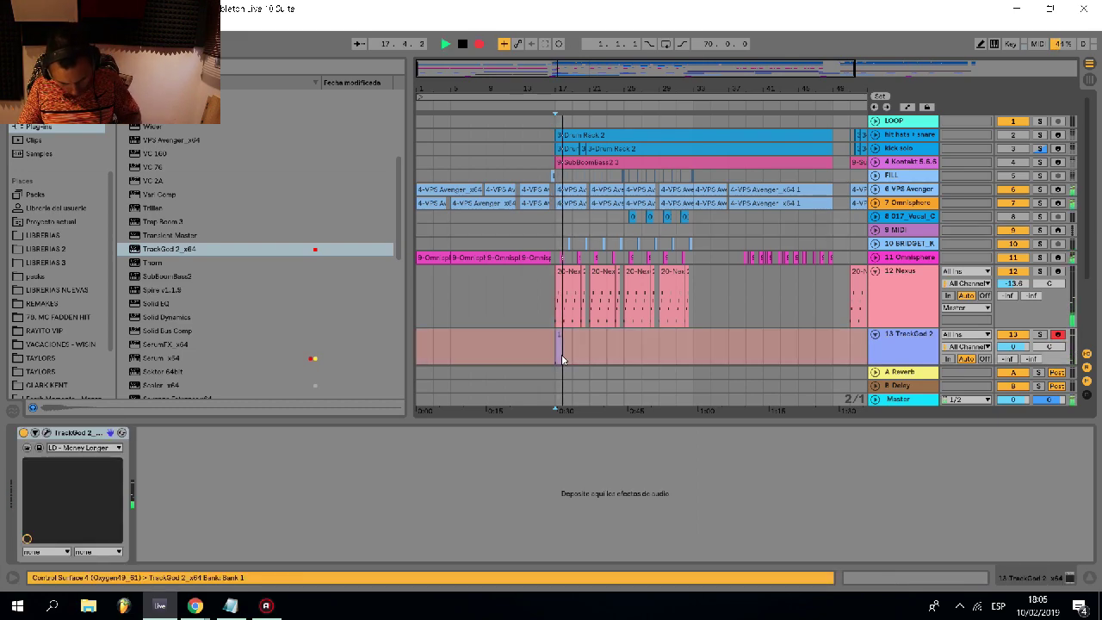
key("space")
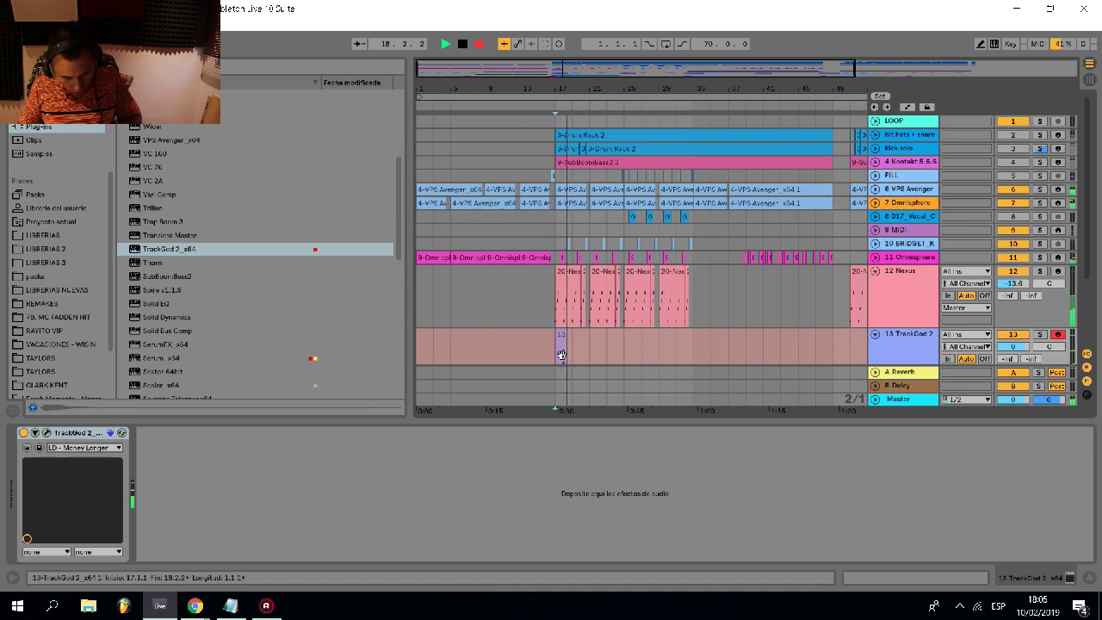
key("space")
key("ctrl+z")
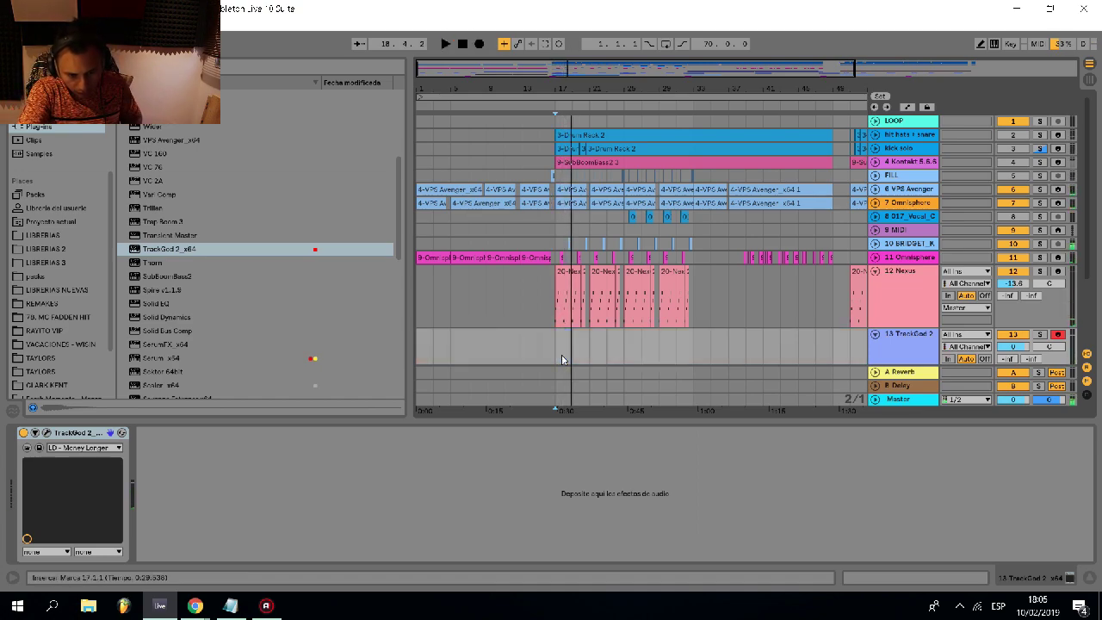
- Record a TrackGod 2 melody clip from 17.1.1 to about bar 21 and open its notes for editing
key("F9")
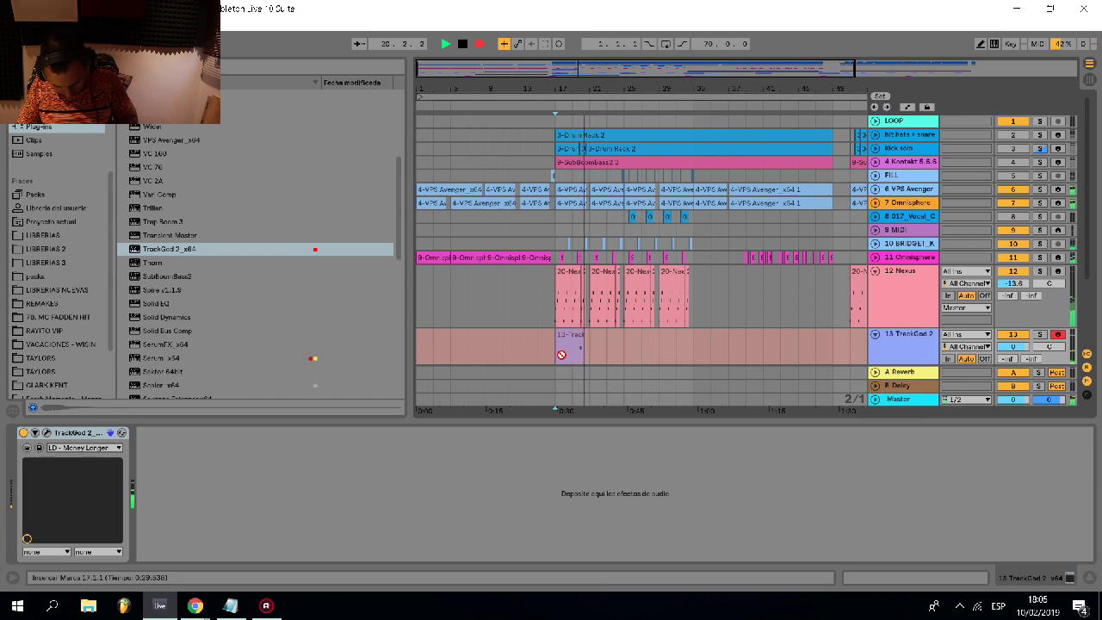
key("space")
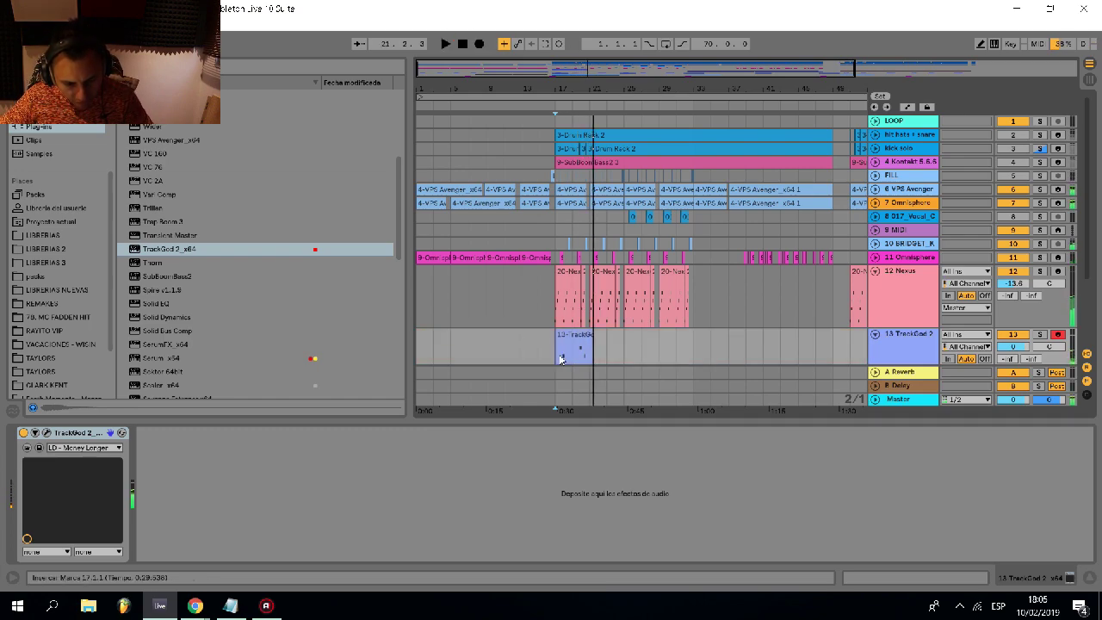
left_click(575, 336)
double_click(569, 340)
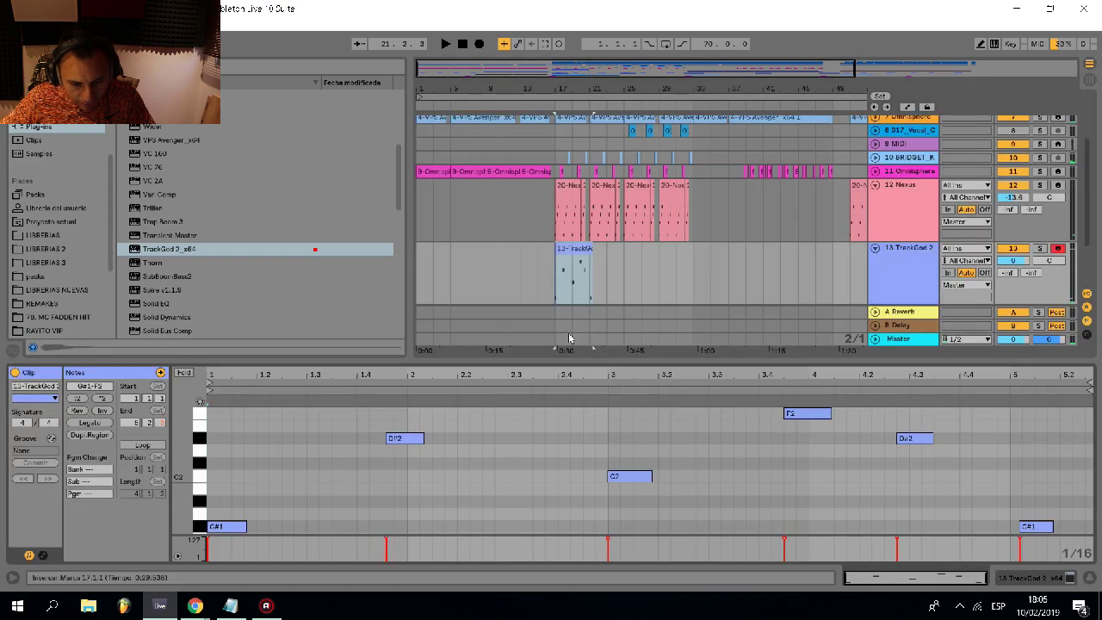
- Quantize the recorded notes and shorten the first D#2 and the F2 to end at bars 2 and 4
left_click(462, 527)
left_click(406, 442)
left_click(457, 446)
left_click_drag(833, 413, 810, 413)
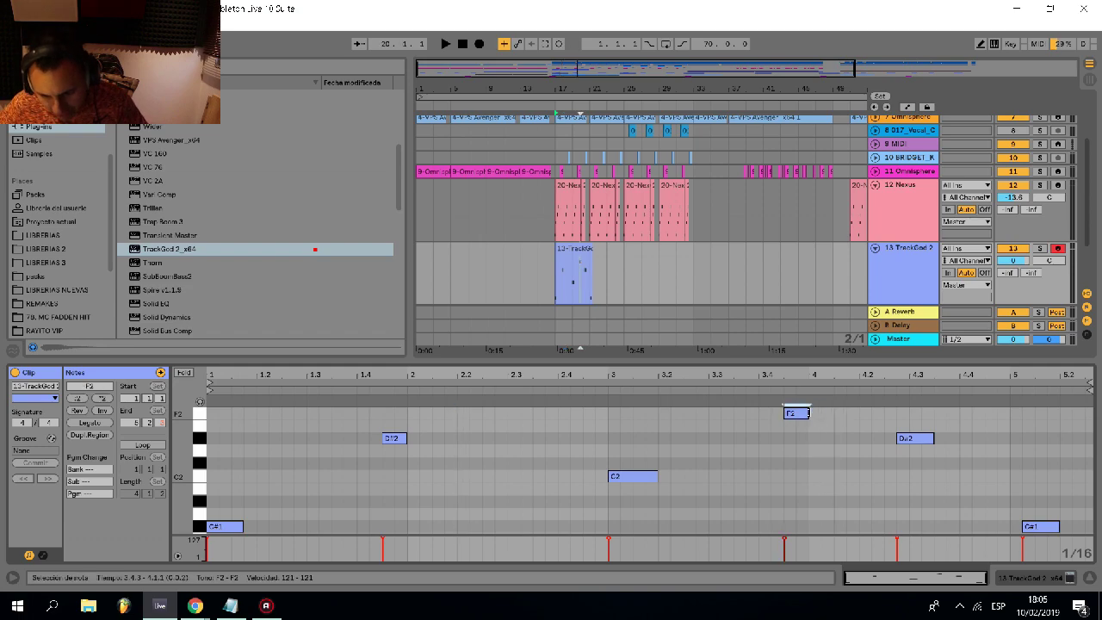
- Lengthen the D#2 note in the clip's fourth bar slightly and play the arrangement from 17.1.1
left_click_drag(933, 441, 940, 441)
scroll(521, 298, "down", 1)
left_click(557, 245)
key("space")
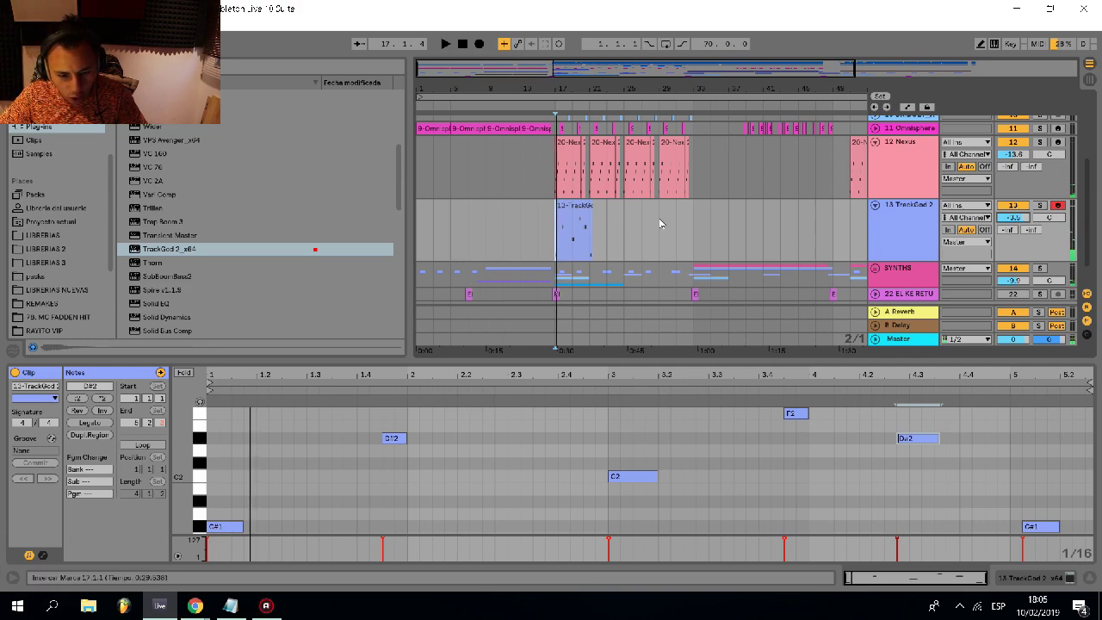
- Trim the TrackGod 2 clip to end at 21.1.1 and duplicate it three times so the clips run to bar 33
left_click(564, 207)
scroll(589, 244, "up", 3)
left_click_drag(593, 245, 600, 240)
key("Delete")
left_click(570, 211)
key("ctrl+d")
key("ctrl+d")
key("ctrl+d")
- Duplicate the TrackGod 2 track, clear all four clips from the copy and arm the copy for recording
left_click(928, 244)
left_click(901, 210)
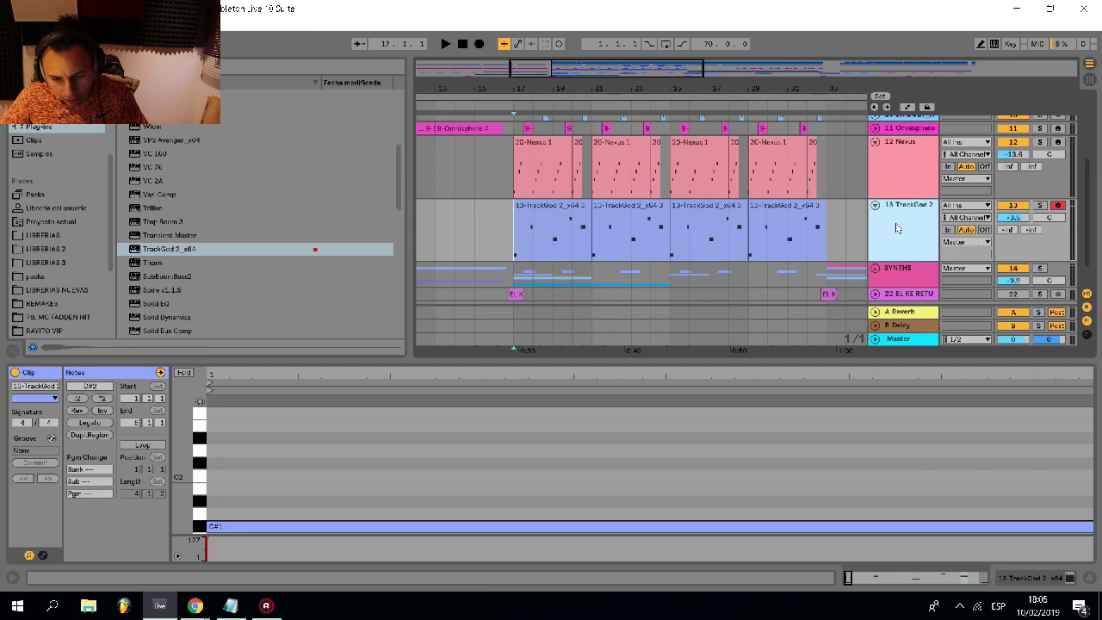
key("ctrl+d")
left_click(797, 265)
left_click(553, 258, "shift")
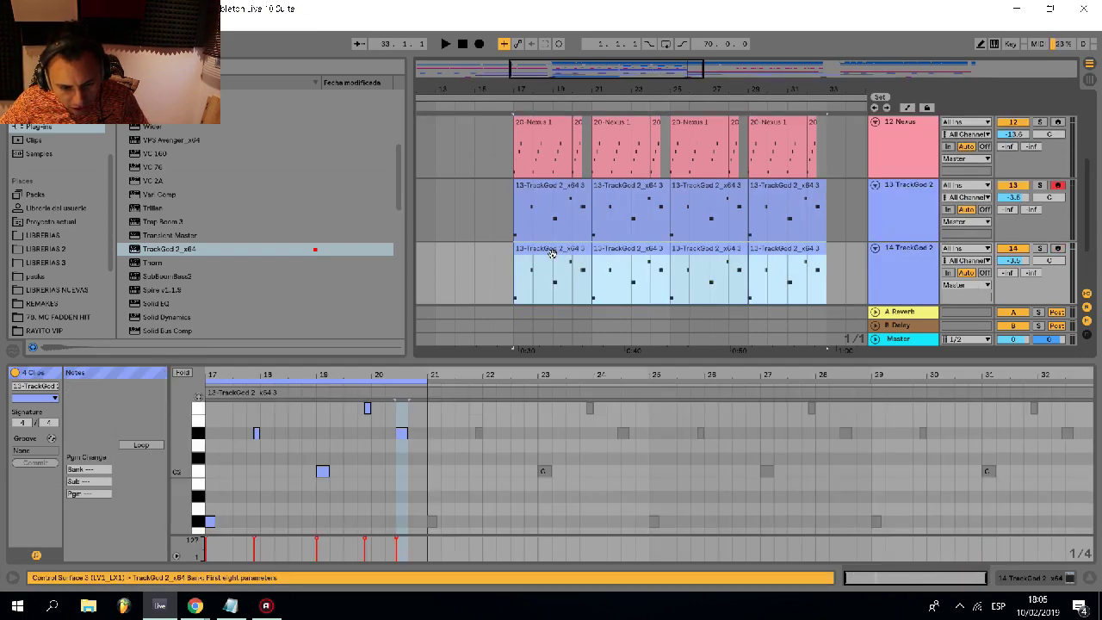
key("Delete")
left_click(1059, 248)
- Audition PD - OVO Like and PD - Air Pad 2 on the new TrackGod 2 track and settle on PD - Anthem Next Door
double_click(924, 270)
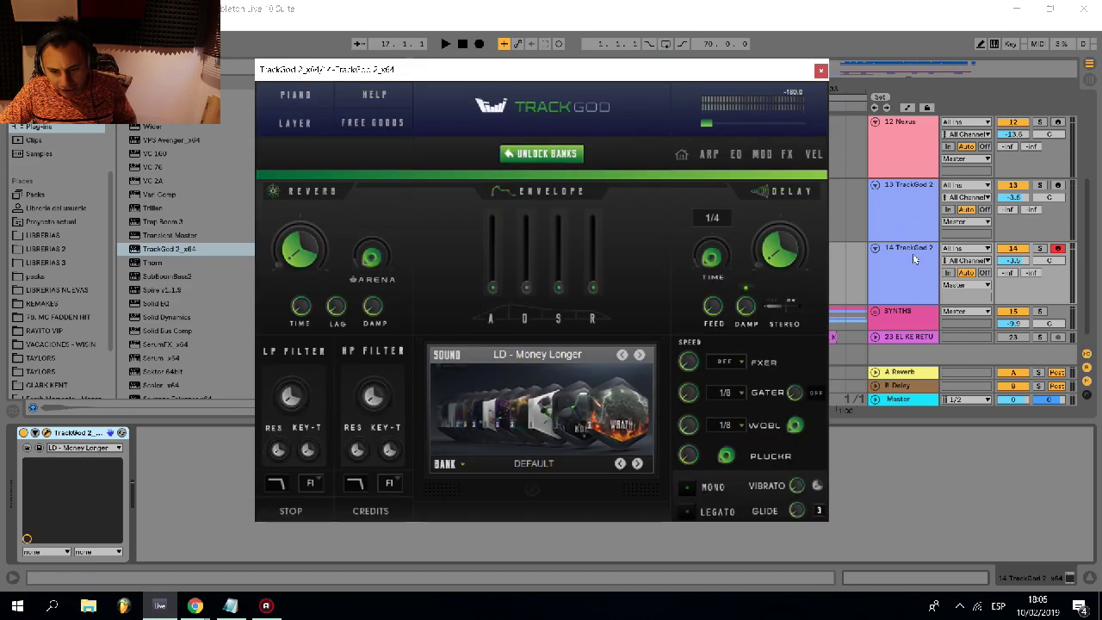
left_click(526, 358)
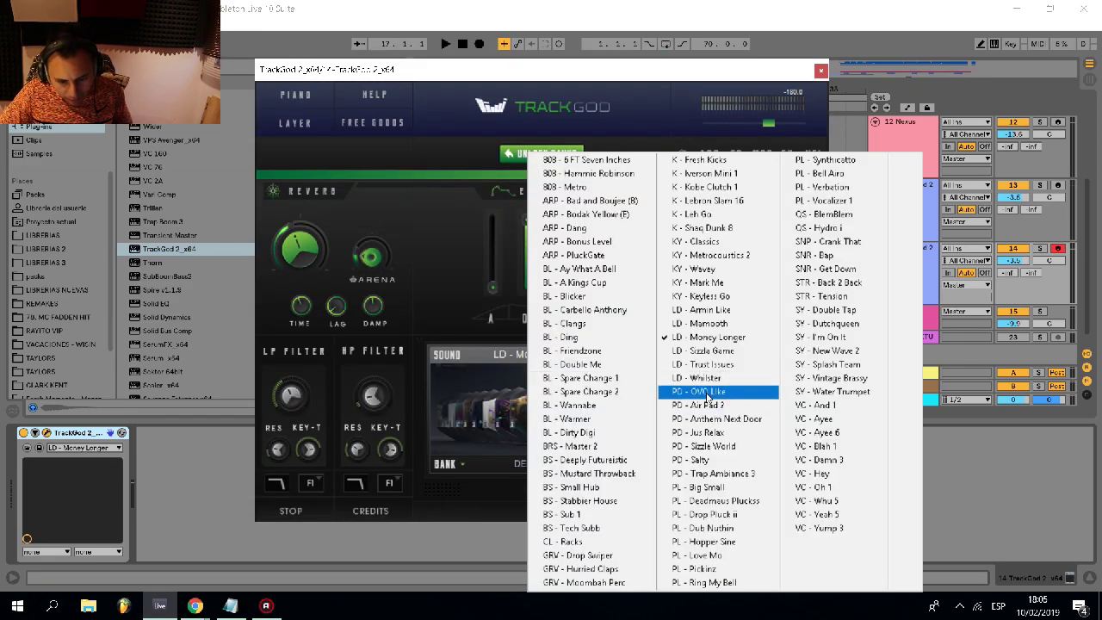
left_click(705, 392)
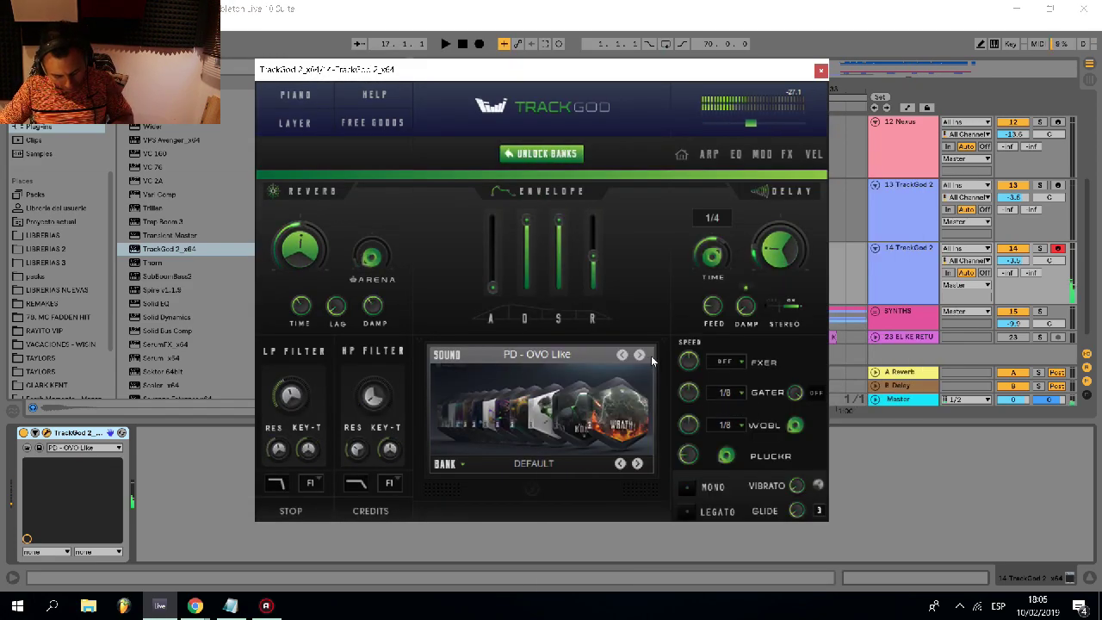
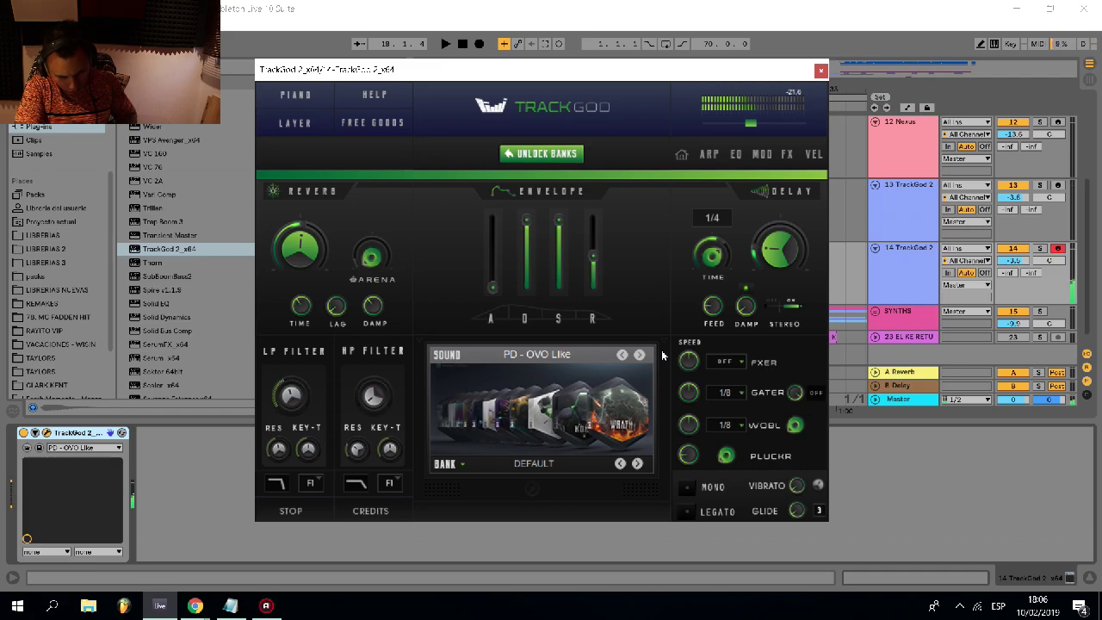
left_click(640, 356)
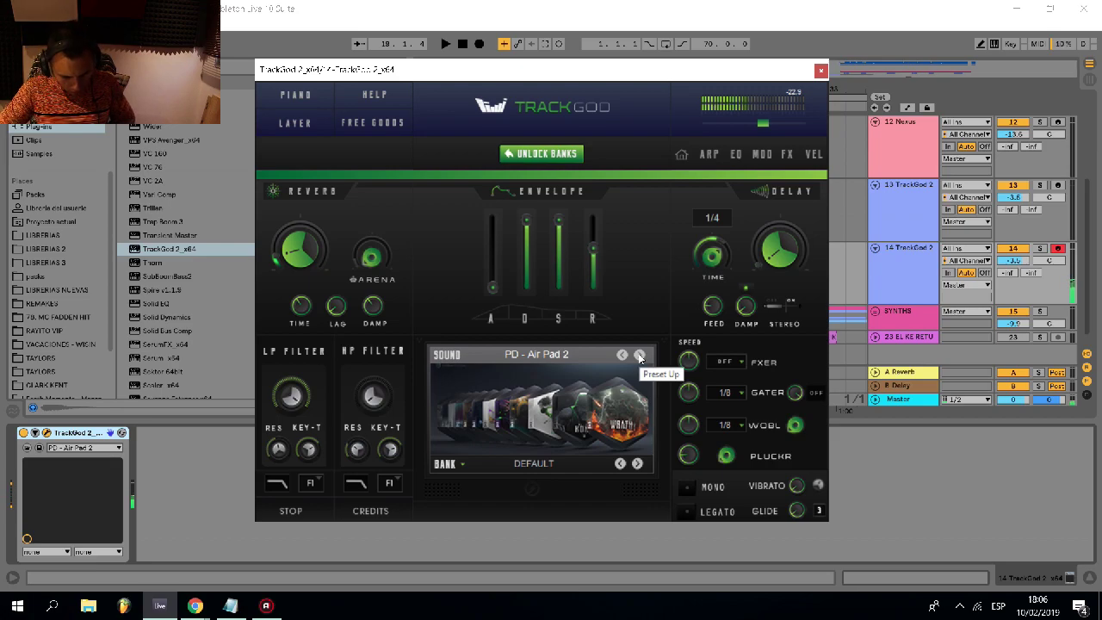
key("space")
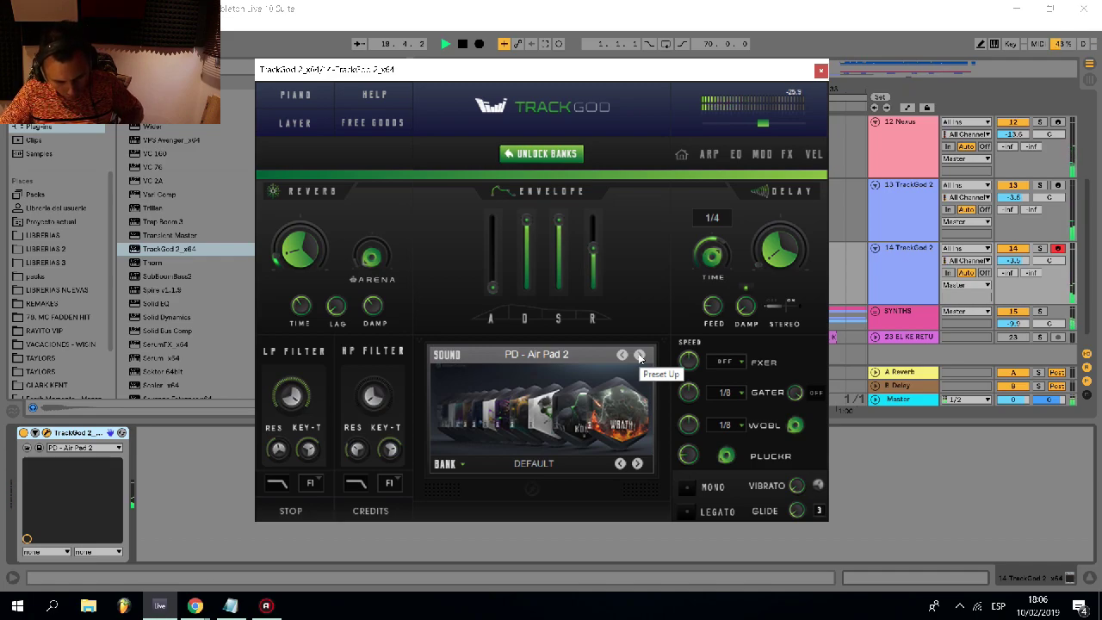
left_click(640, 356)
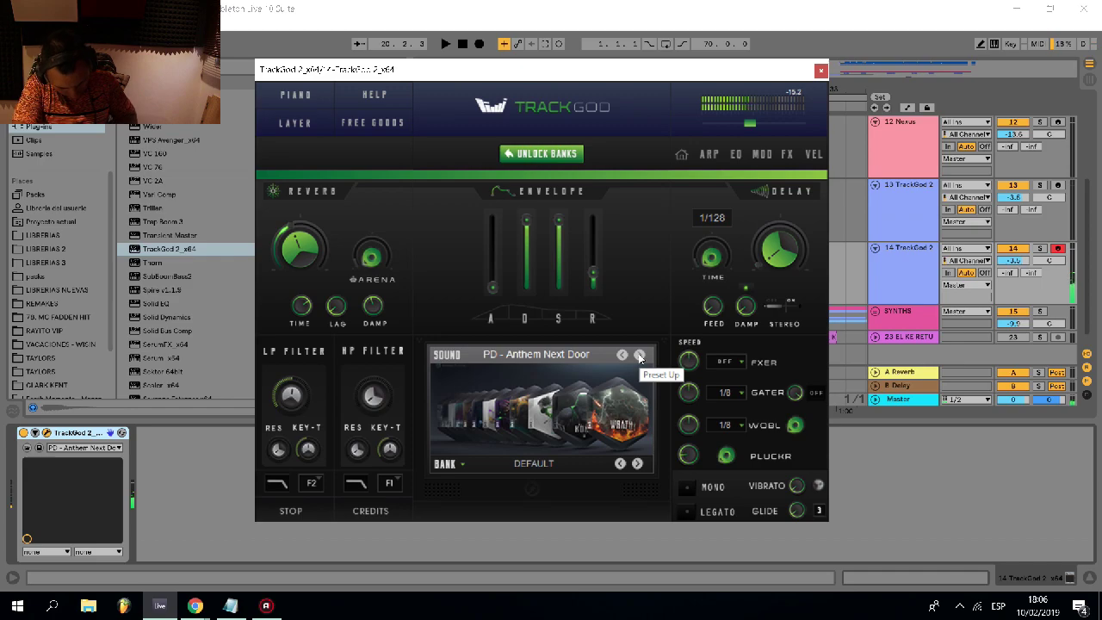
key("space")
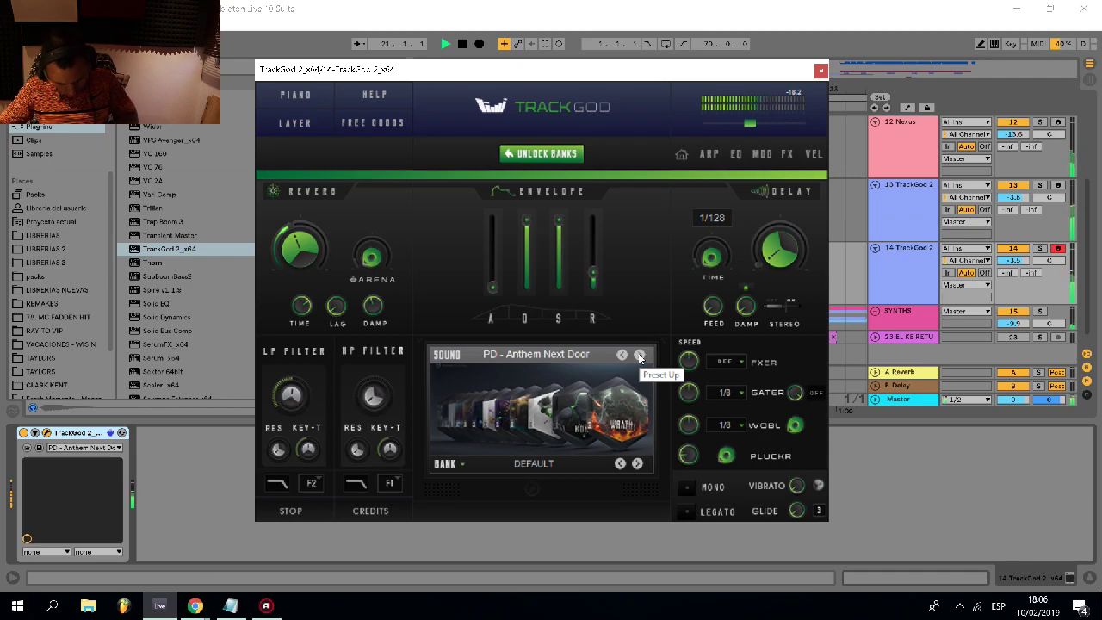
left_click(821, 72)
- Record a chord clip on track 14 TrackGod 2 from 17.1.1 to about bar 21
left_click(515, 281)
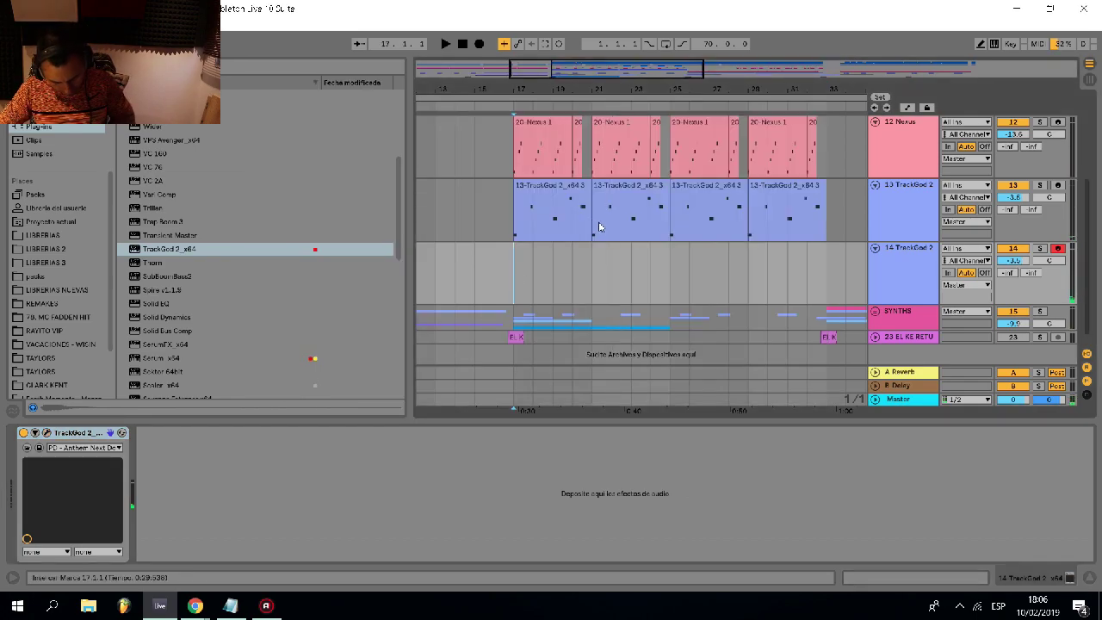
key("F9")
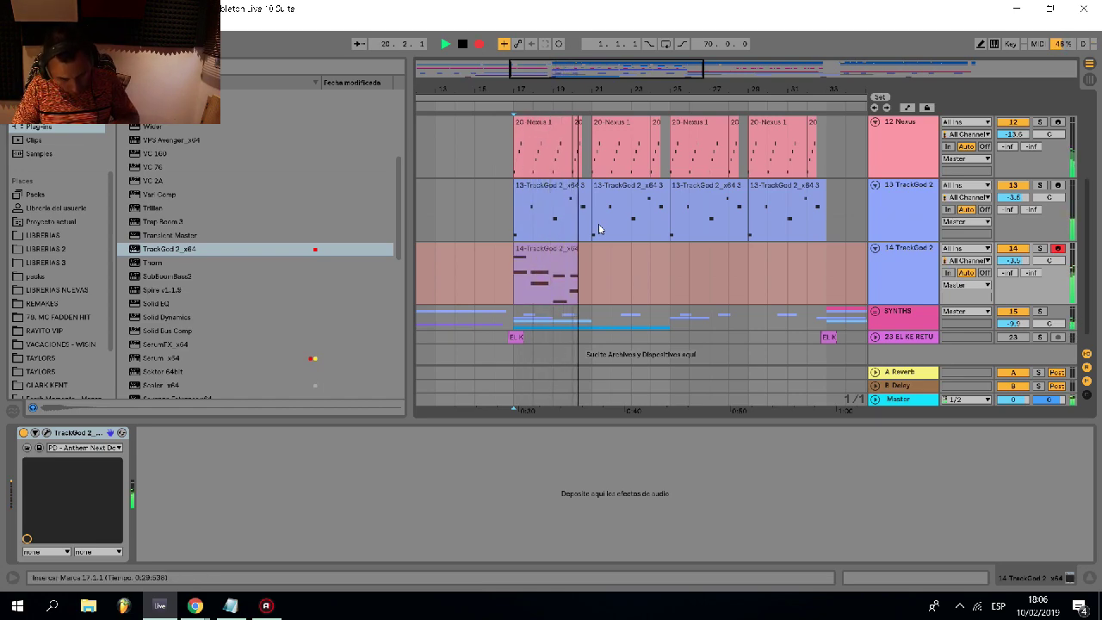
key("space")
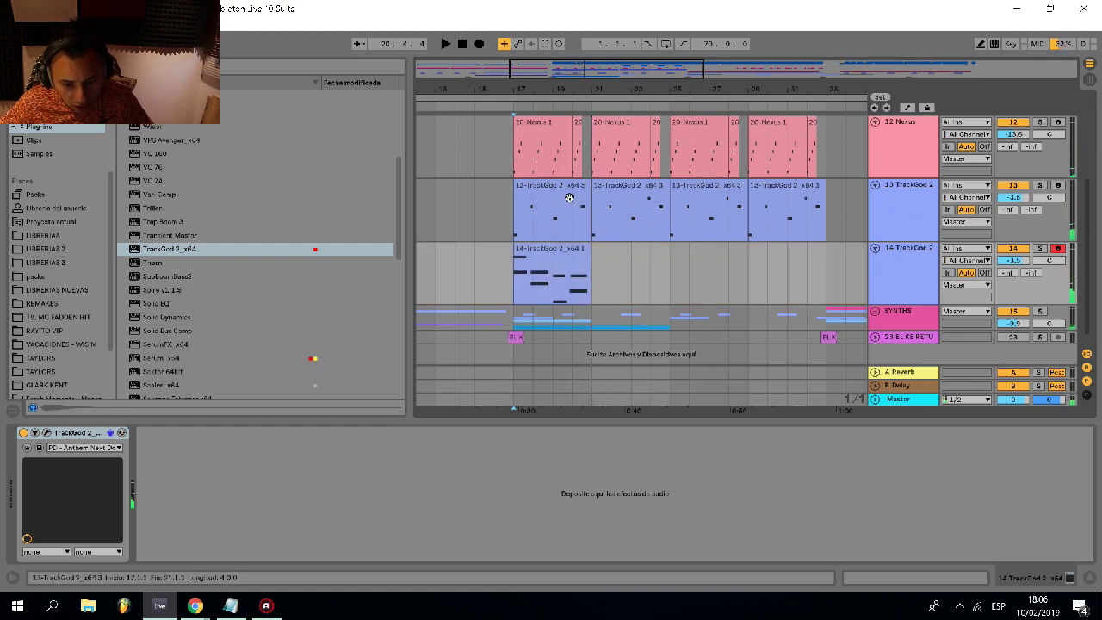
- In the first track 13 clip, shift F2 and the last D#2 so F2 starts on bar 4, and delete the section from 20.3.1 to 21.1.1
left_click(570, 196)
scroll(569, 196, "up", 5)
left_click(615, 177)
double_click(614, 184)
left_click_drag(1017, 481, 886, 424)
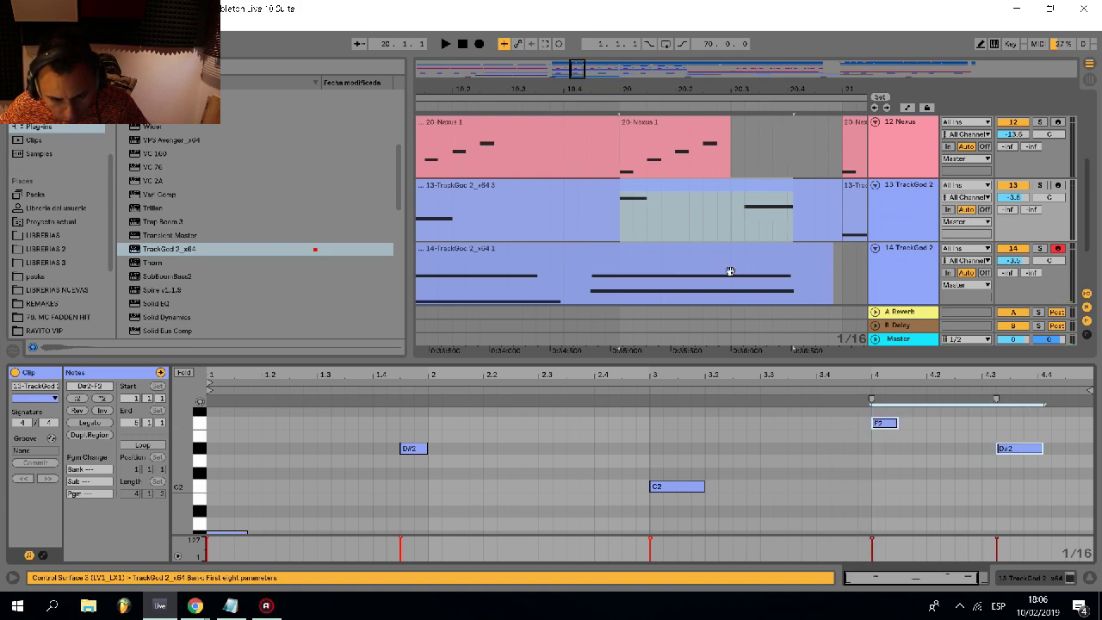
left_click(618, 232)
left_click_drag(732, 217, 841, 230)
key("Delete")
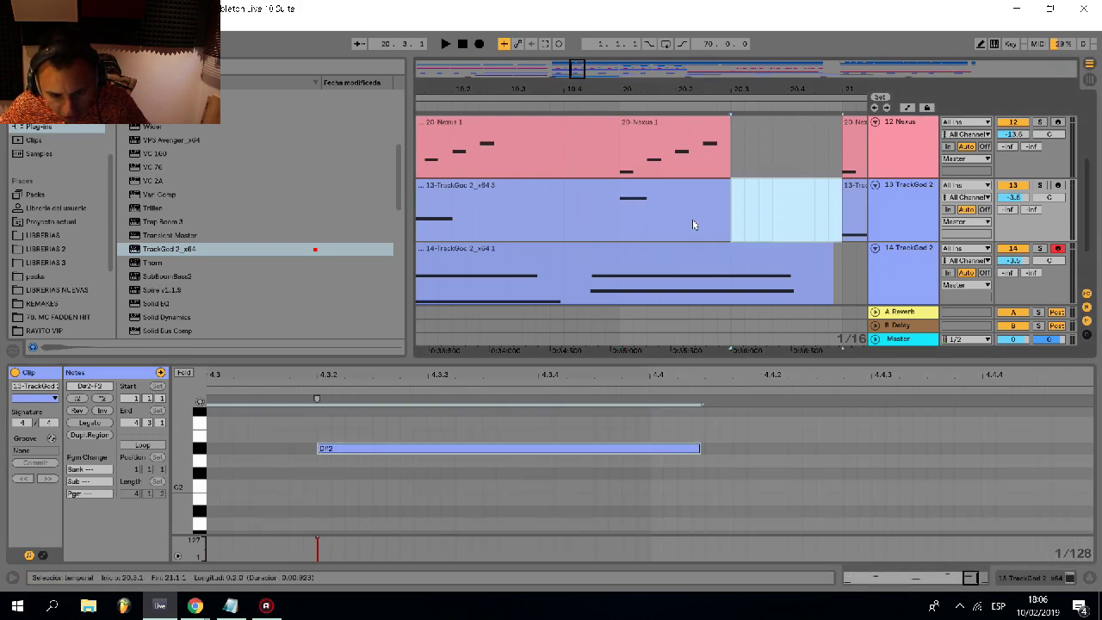
- Paste a copy of the trimmed first clip over the second track 13 clip at 21.1.1 and delete the leftover piece
scroll(641, 226, "down", 4)
left_click(551, 186)
key("ctrl+c")
left_click(746, 190)
key("ctrl+v")
scroll(699, 197, "down", 2)
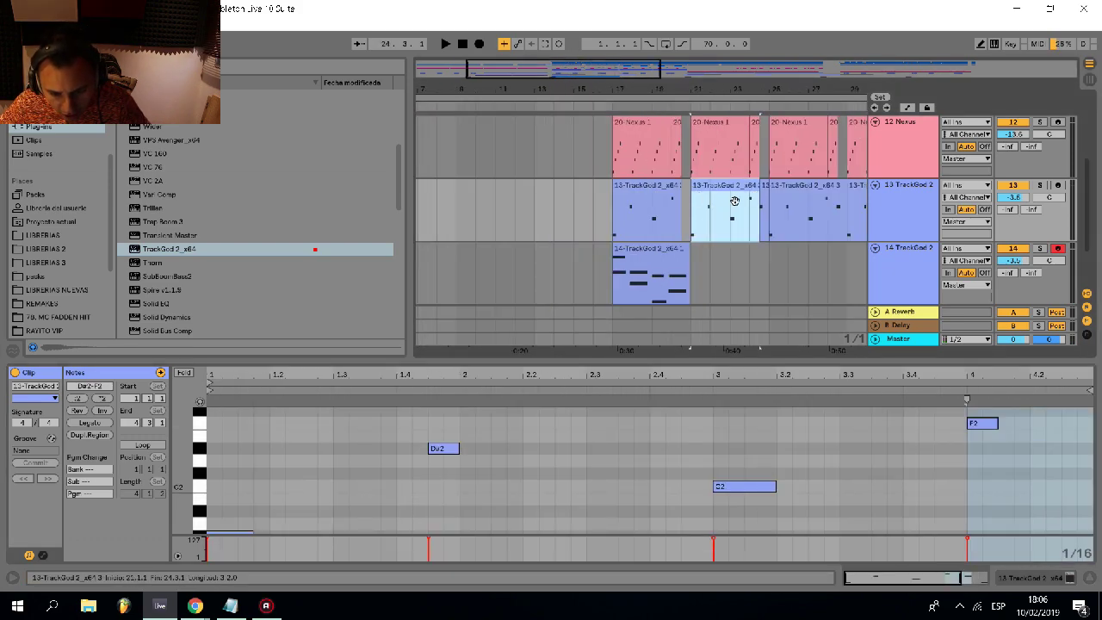
left_click(764, 200)
key("Delete")
- Replace the last two clips on track 13 TrackGod 2 with duplicates of its first two trimmed clips
left_click(773, 195)
scroll(774, 196, "right", 2)
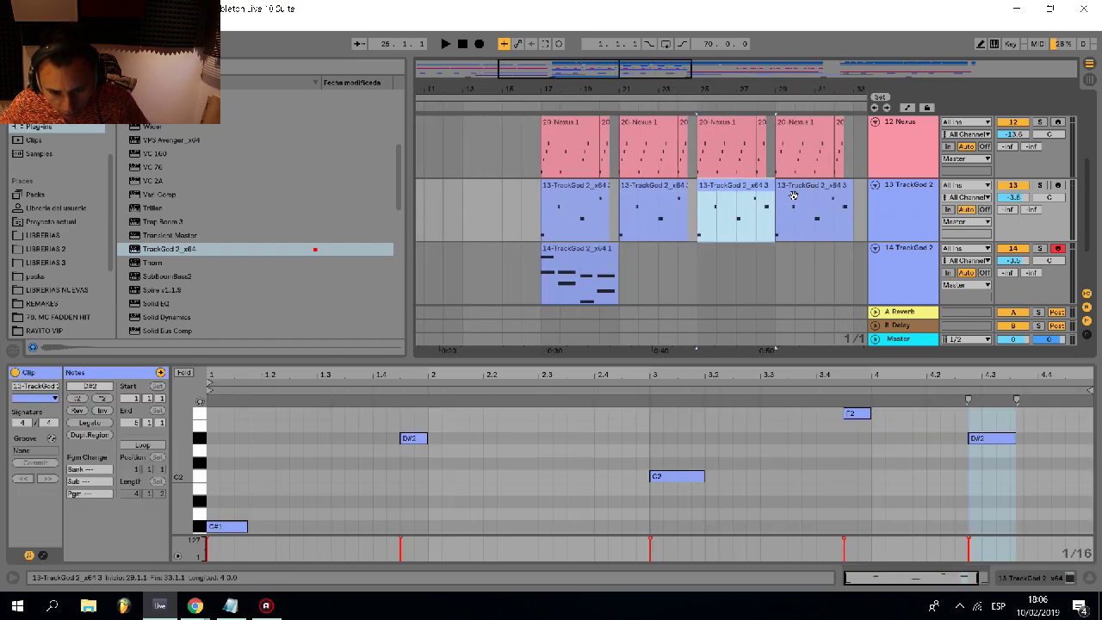
left_click(793, 195, "shift")
key("Delete")
left_click_drag(688, 226, 541, 228)
key("ctrl+d")
- Play the arrangement from 17.1.1 and set the volume of track 13 TrackGod 2 to -10.7 dB
key("space")
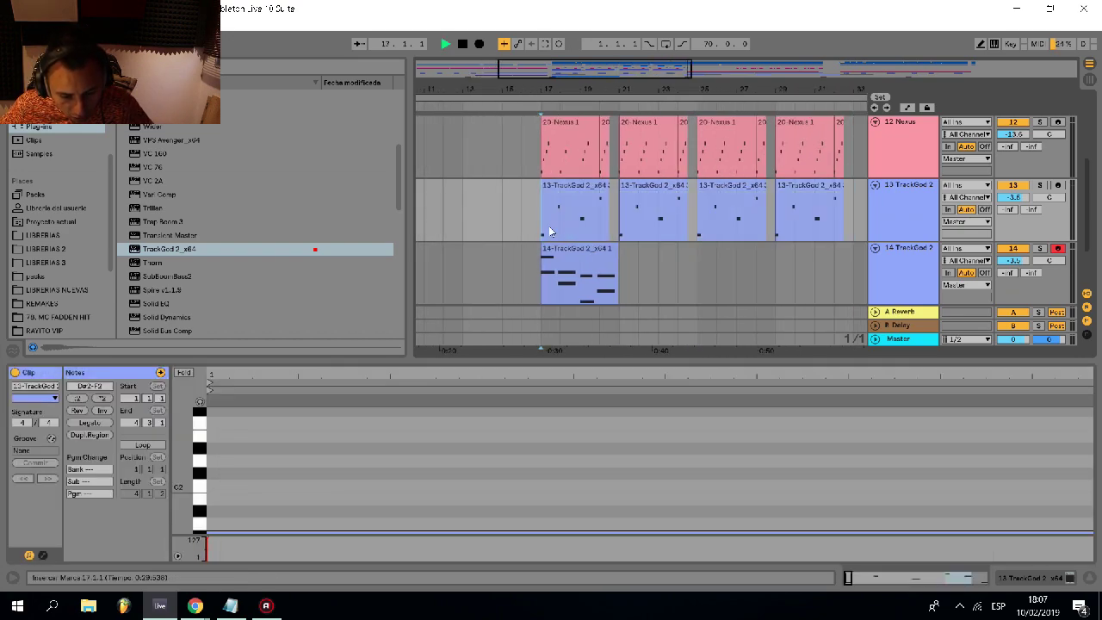
left_click_drag(1013, 199, 1013, 219)
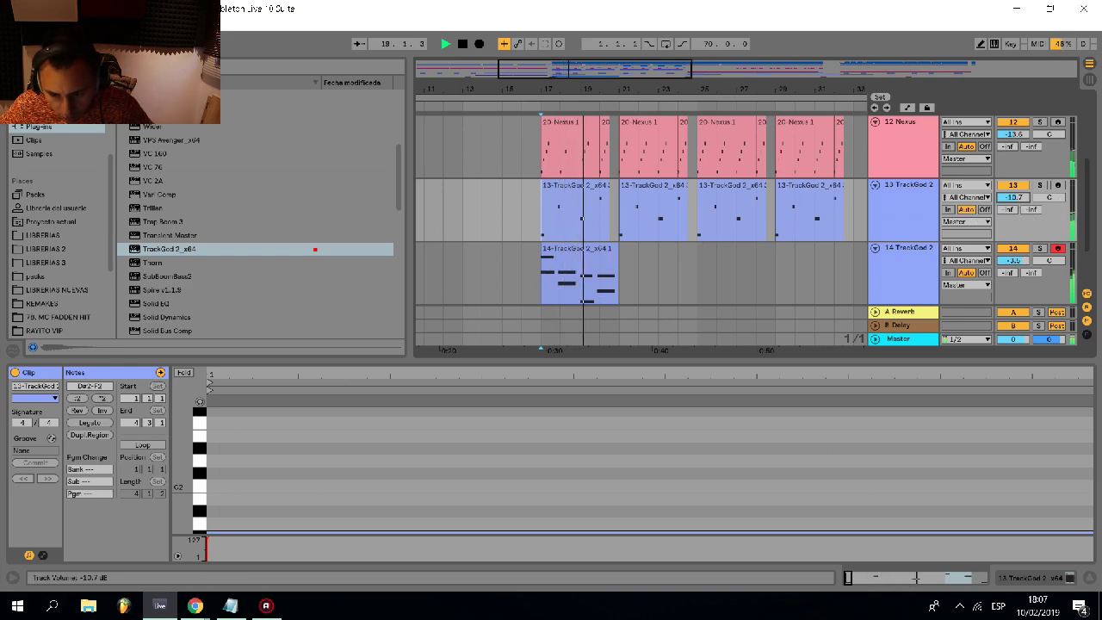
- Copy the recorded chord clip on track 14 TrackGod 2 to 21.1.1
left_click(590, 250)
scroll(592, 251, "up", 2)
left_click(636, 282)
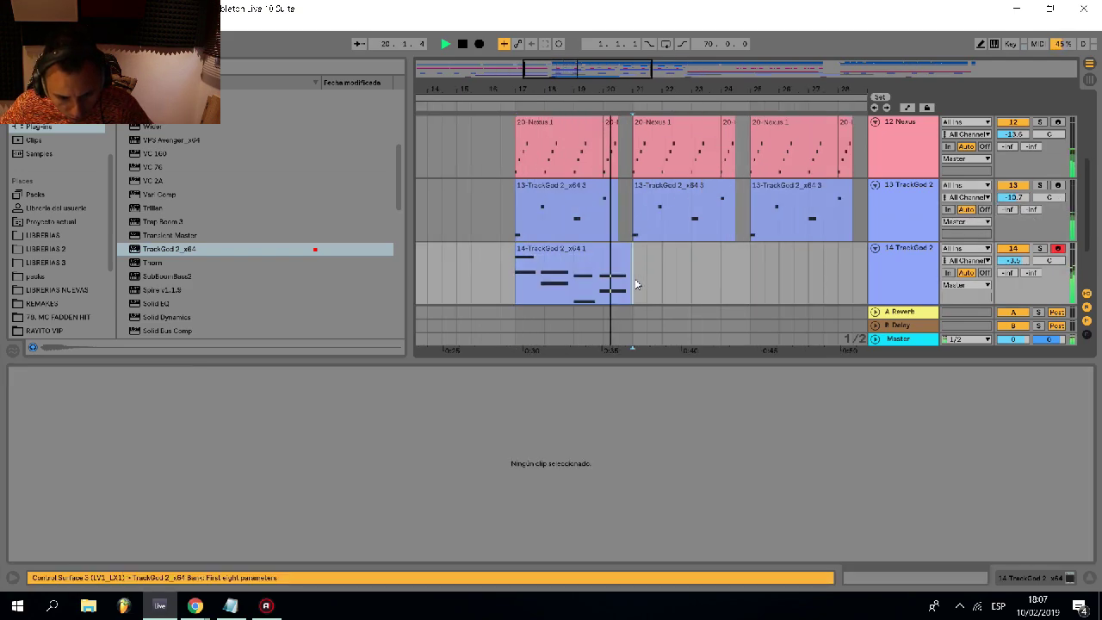
key("ctrl+v")
- Cut the gaps between chords out of the first track 14 clip, from 19.4.1 to 19.4.3 and from 17.4.1 to 17.4.2
left_click(509, 285)
scroll(520, 291, "up", 5)
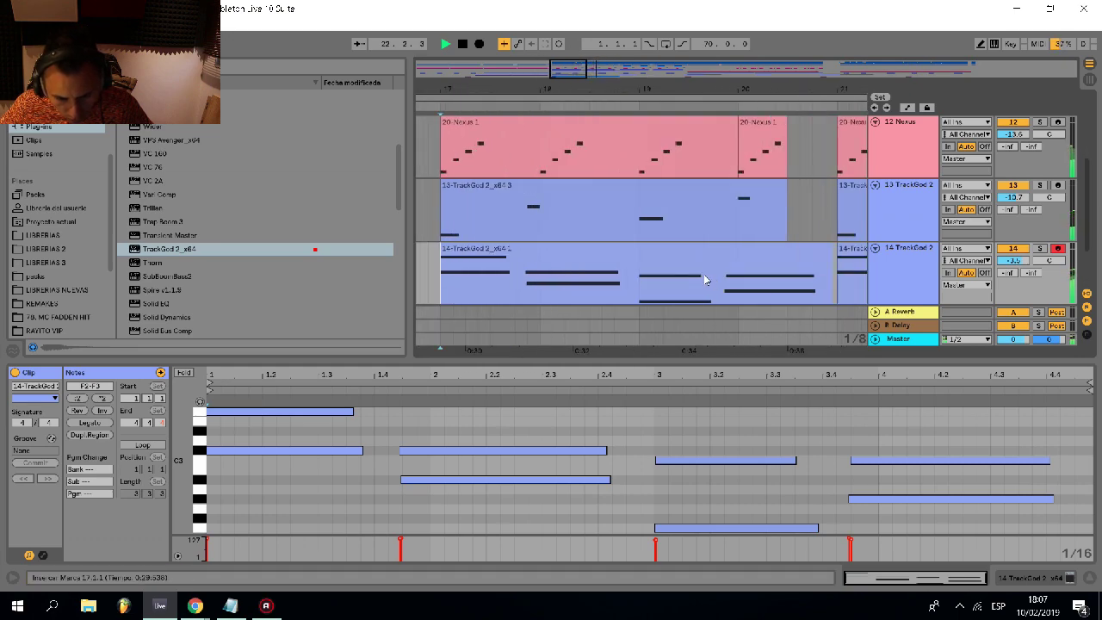
left_click_drag(726, 291, 704, 289)
key("Delete")
scroll(717, 274, "up", 8)
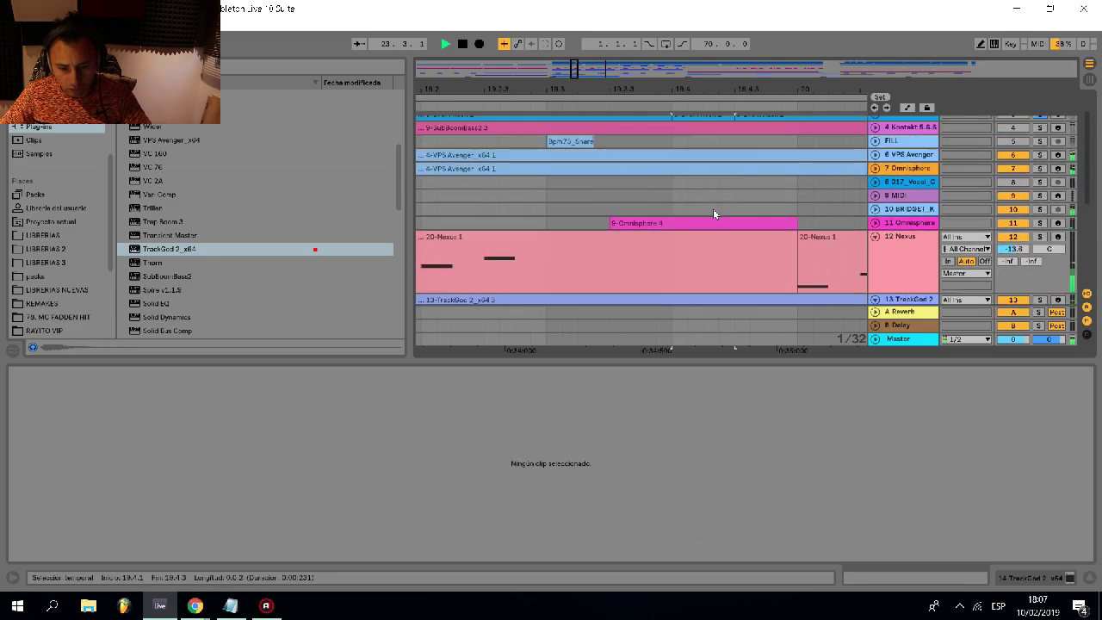
scroll(775, 216, "down", 8)
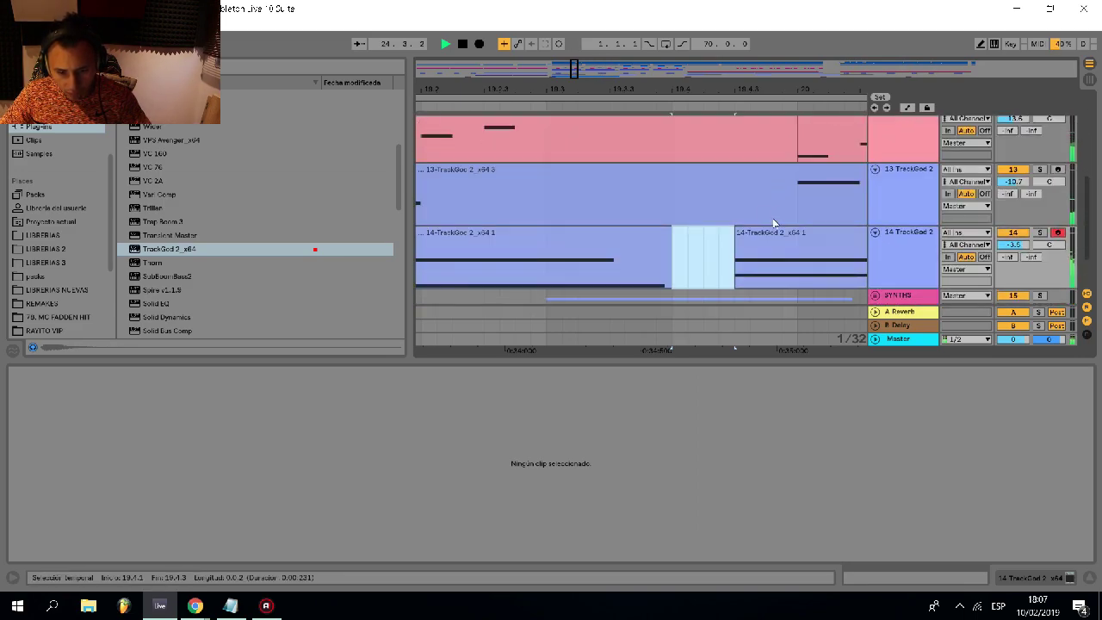
scroll(696, 234, "down", 3)
left_click(474, 234)
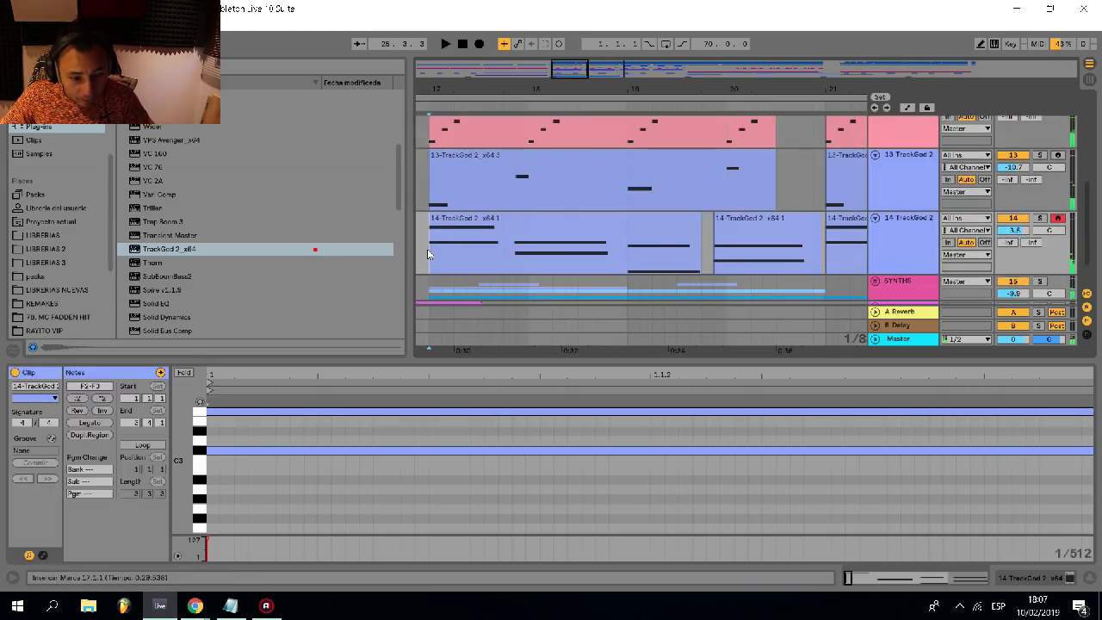
scroll(509, 258, "up", 5)
left_click_drag(548, 260, 516, 258)
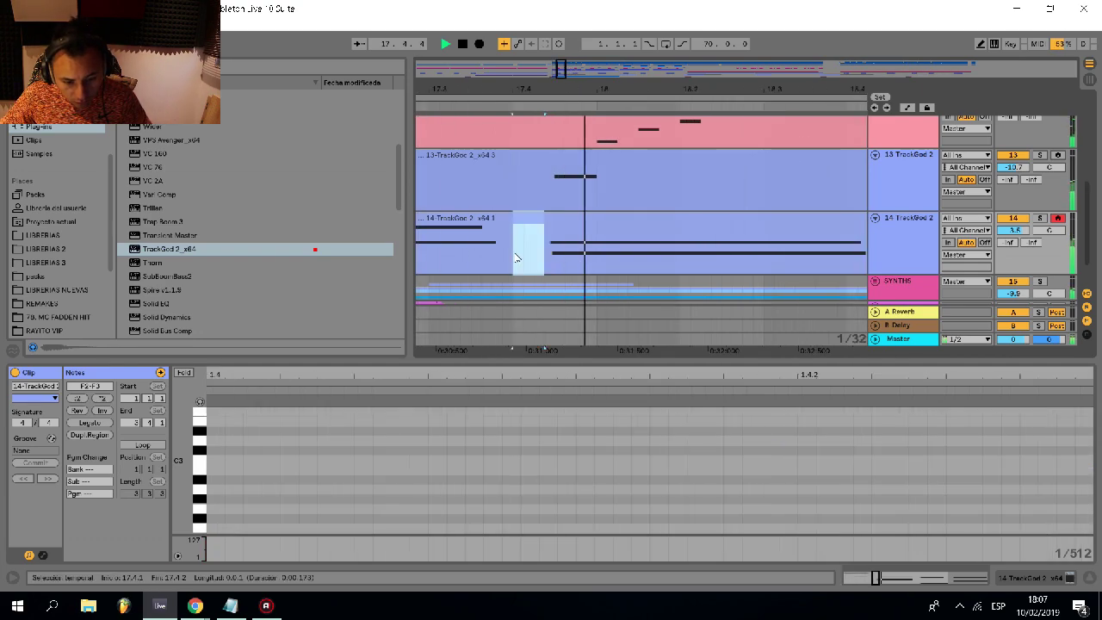
scroll(562, 237, "down", 8)
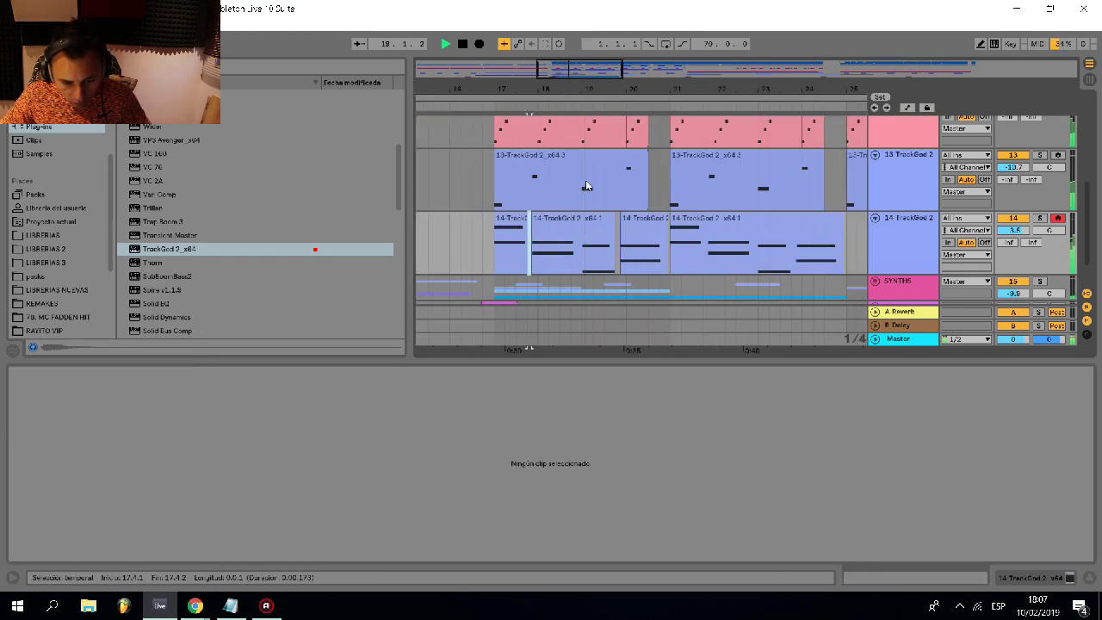
- Delete all the melody clips on track 13 TrackGod 2 between bars 17 and 33
left_click_drag(619, 170, 648, 172)
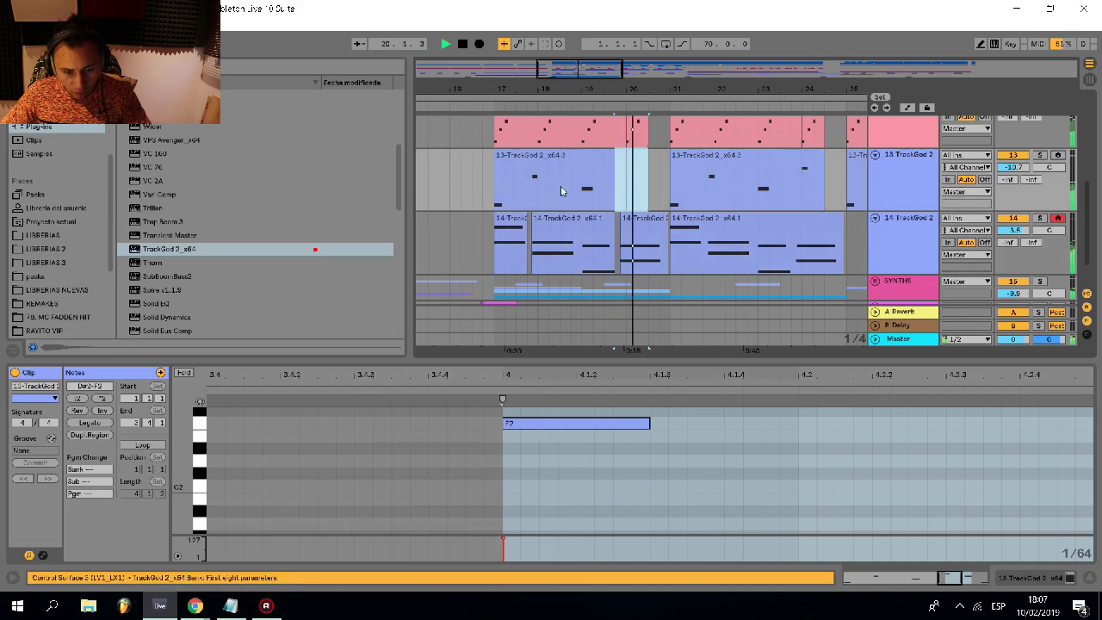
left_click_drag(546, 193, 522, 194)
key("Delete")
left_click(502, 159)
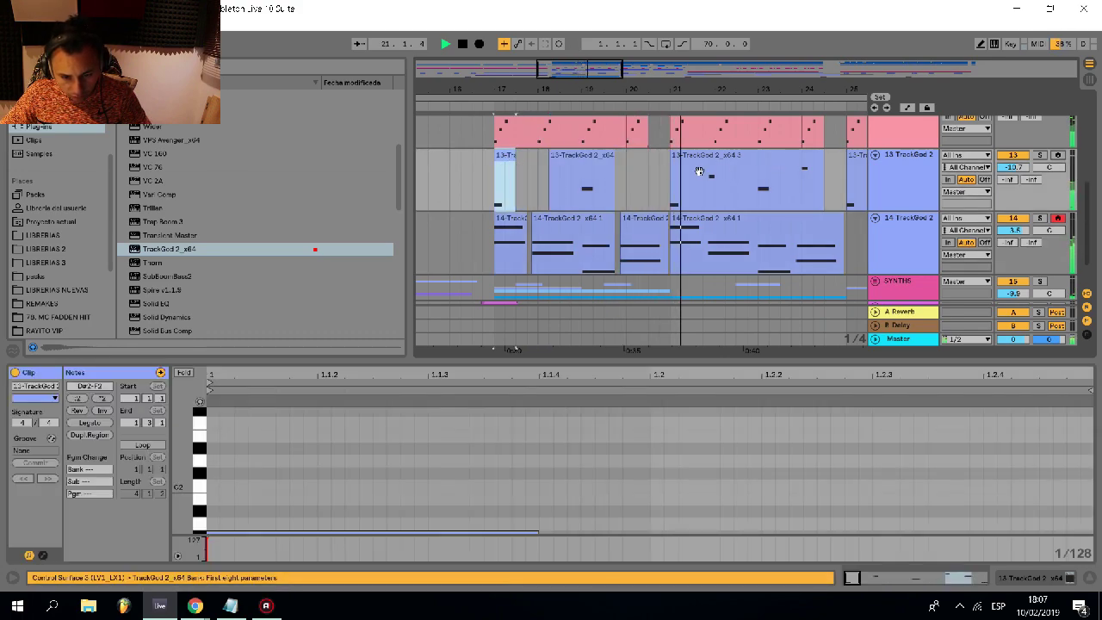
left_click(765, 160, "shift")
key("Delete")
key("minus")
left_click(510, 197)
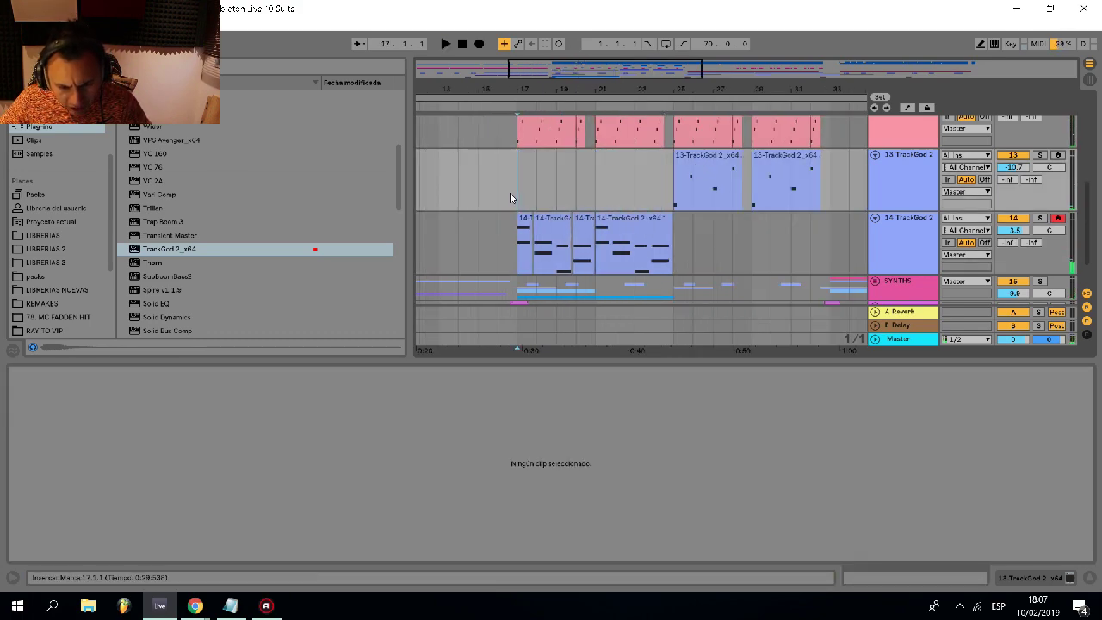
left_click_drag(823, 174, 647, 194)
key("Delete")
- Copy the track 14 TrackGod 2 chord clips from bars 17 to 25 and place the copy at 25.1.1
left_click(655, 220)
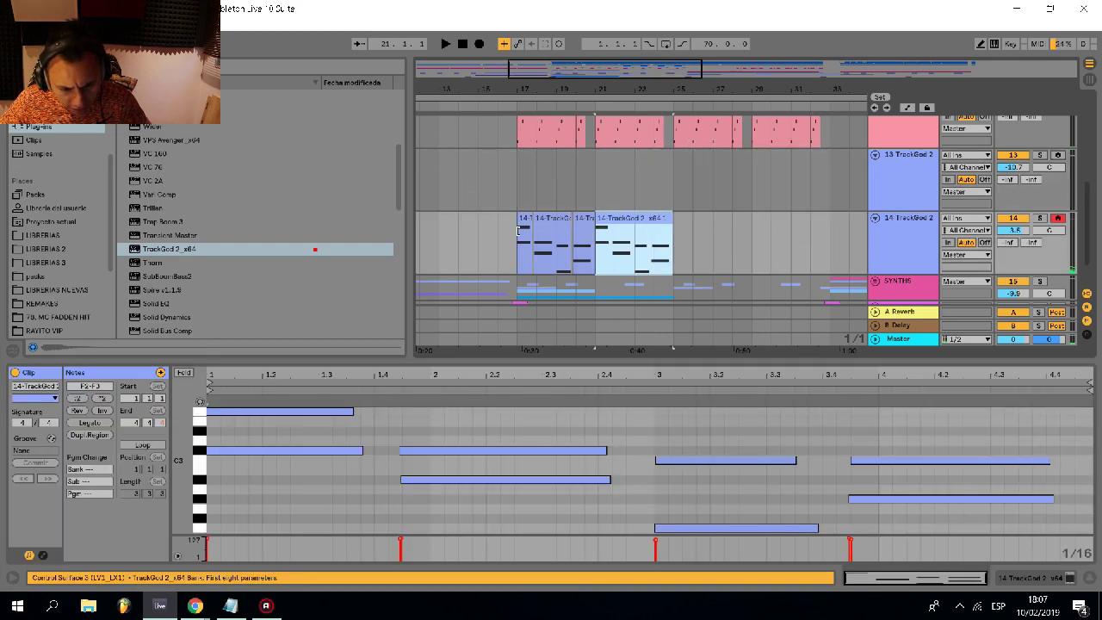
left_click(525, 219, "shift")
key("ctrl+d")
scroll(650, 220, "up", 4)
key("Delete")
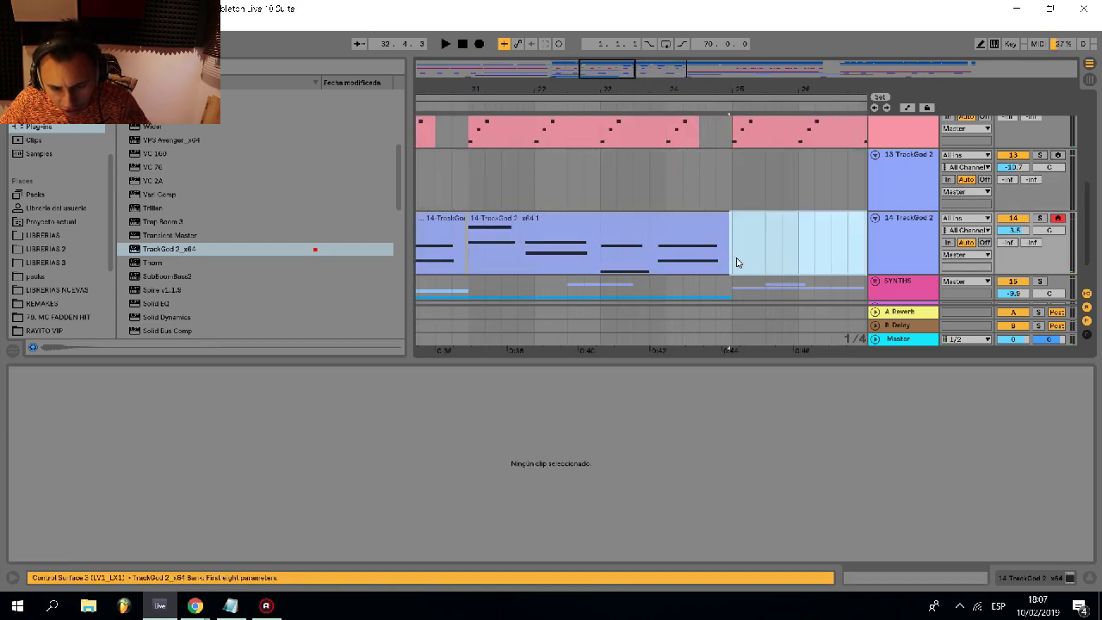
left_click(735, 261)
key("ctrl+v")
scroll(706, 237, "down", 5)
- Record a new eight-bar melody on track 13 TrackGod 2 starting at 17.1.1, over the chord clips
left_click(601, 193)
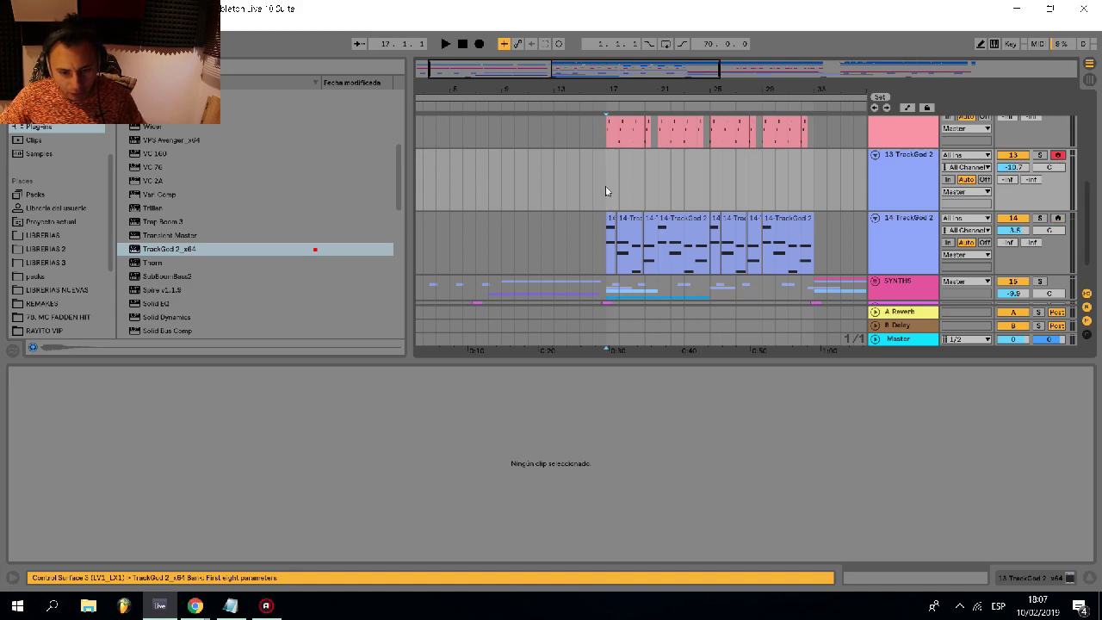
scroll(606, 191, "up", 3)
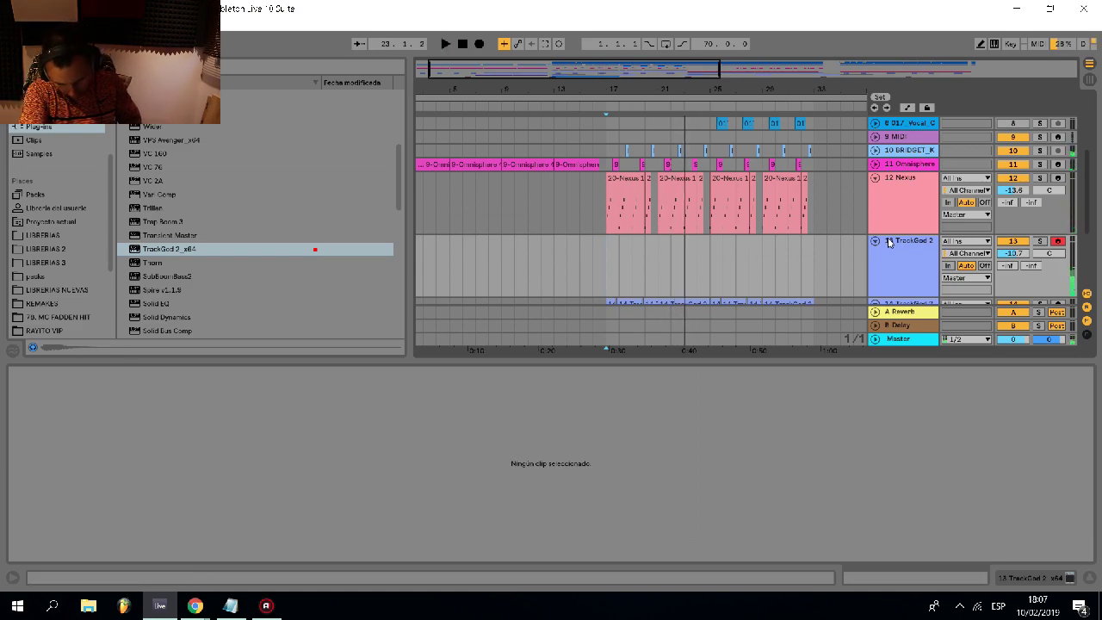
key("F9")
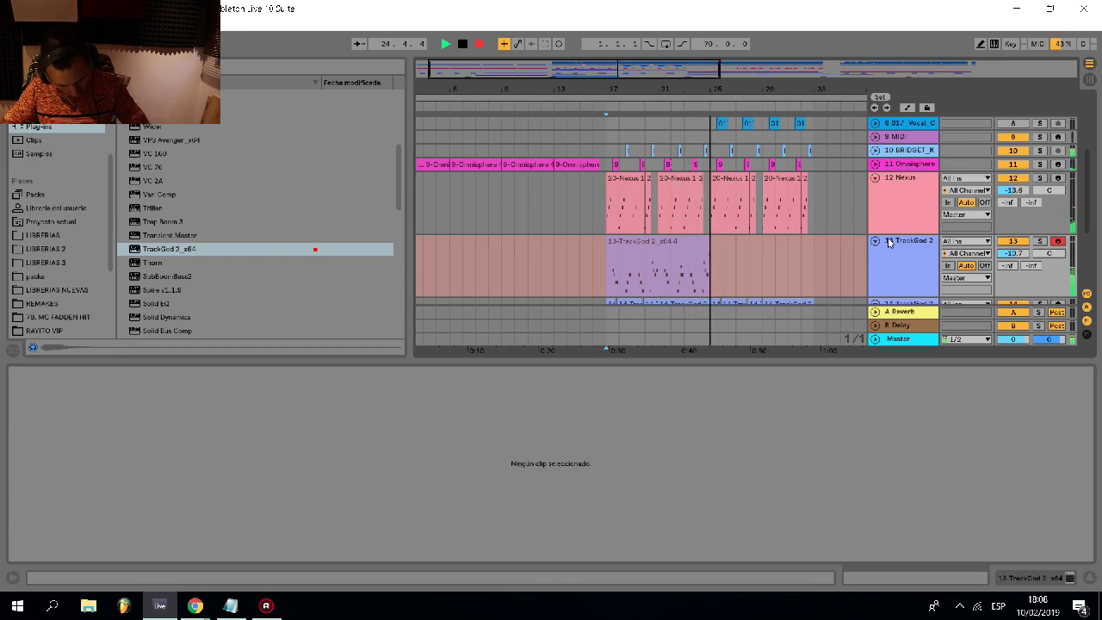
key("space")
- Open the recorded melody clip on track 13, quantize its notes and shorten all of them slightly
left_click(673, 241)
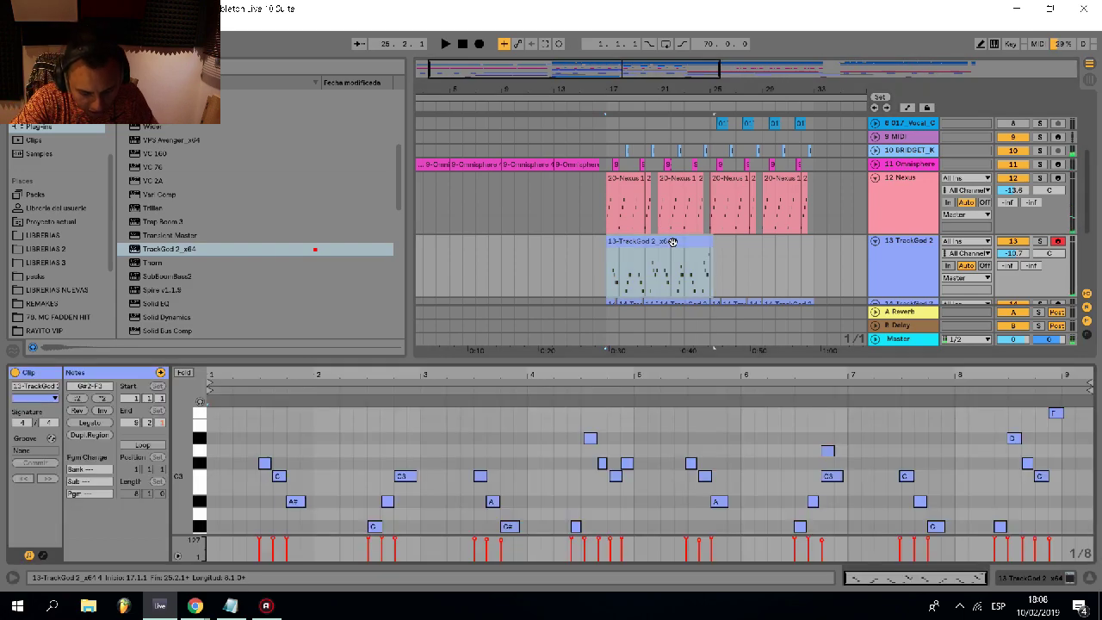
key("space")
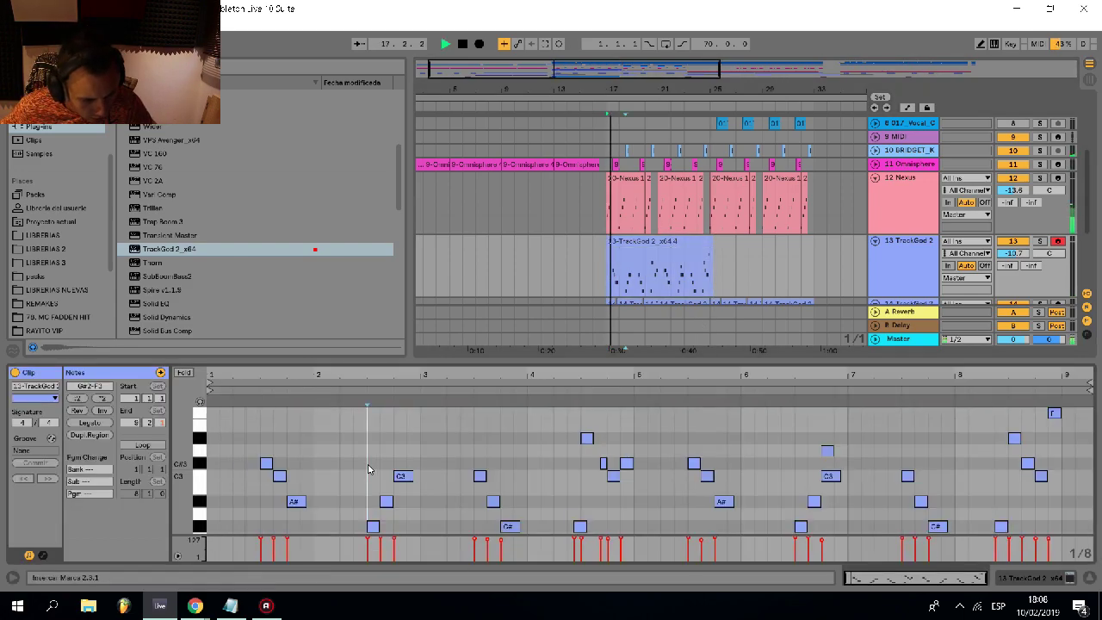
scroll(273, 472, "up", 3)
key("ctrl+a")
left_click_drag(273, 464, 268, 463)
scroll(268, 464, "down", 5)
left_click(406, 482)
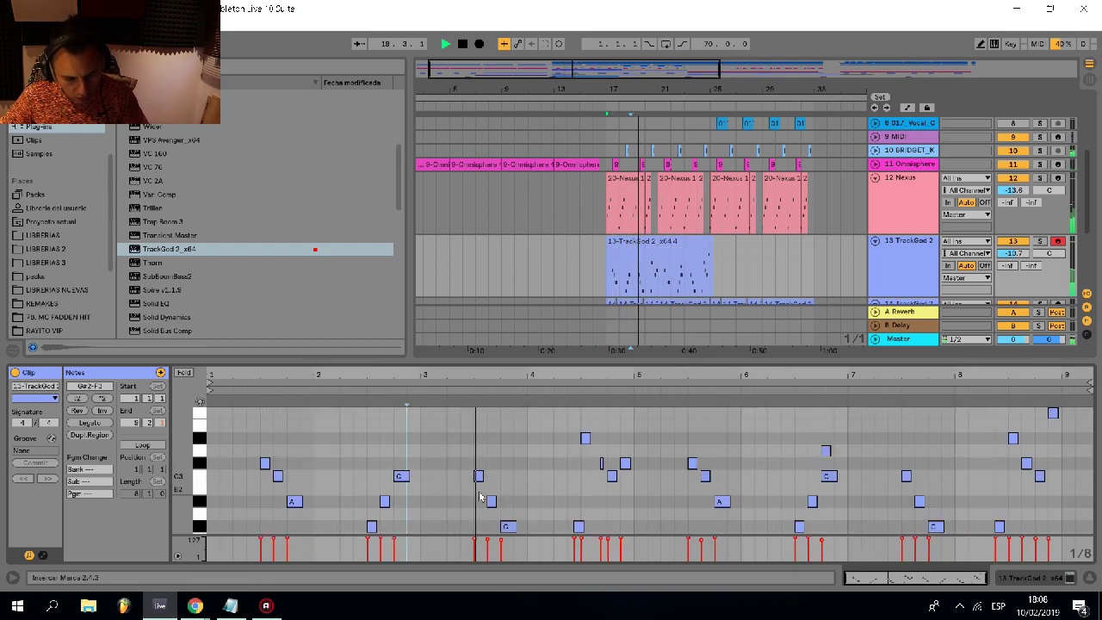
key("ctrl+a")
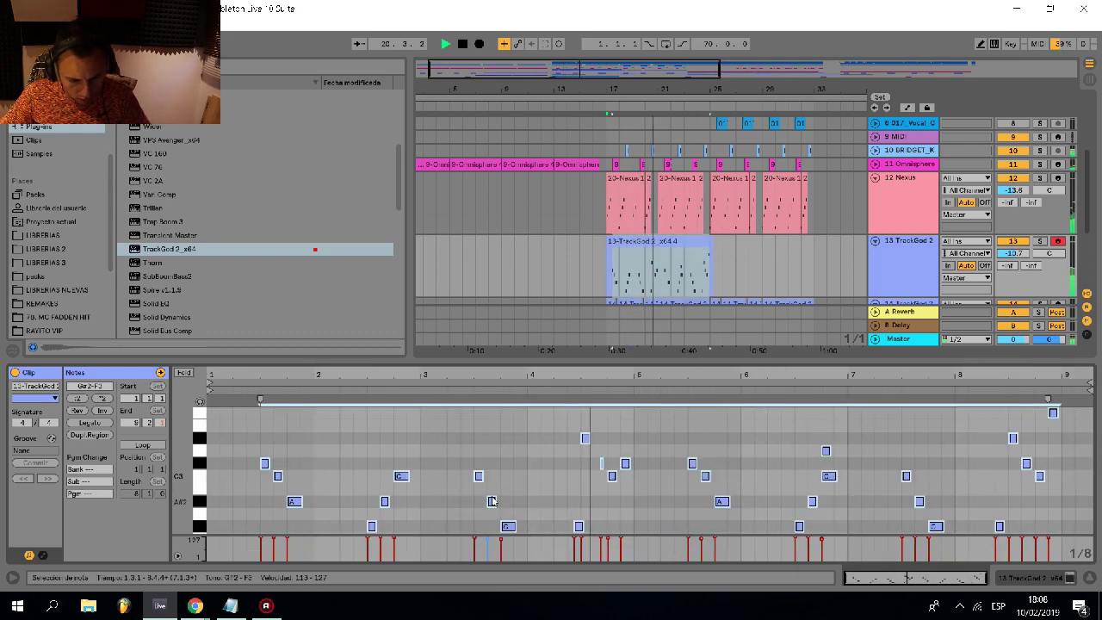
left_click(586, 484)
- Move the G#2 note just before 4.3 one sixteenth earlier and the short C#3 note to 4.3.3 in the melody clip
scroll(584, 483, "up", 4)
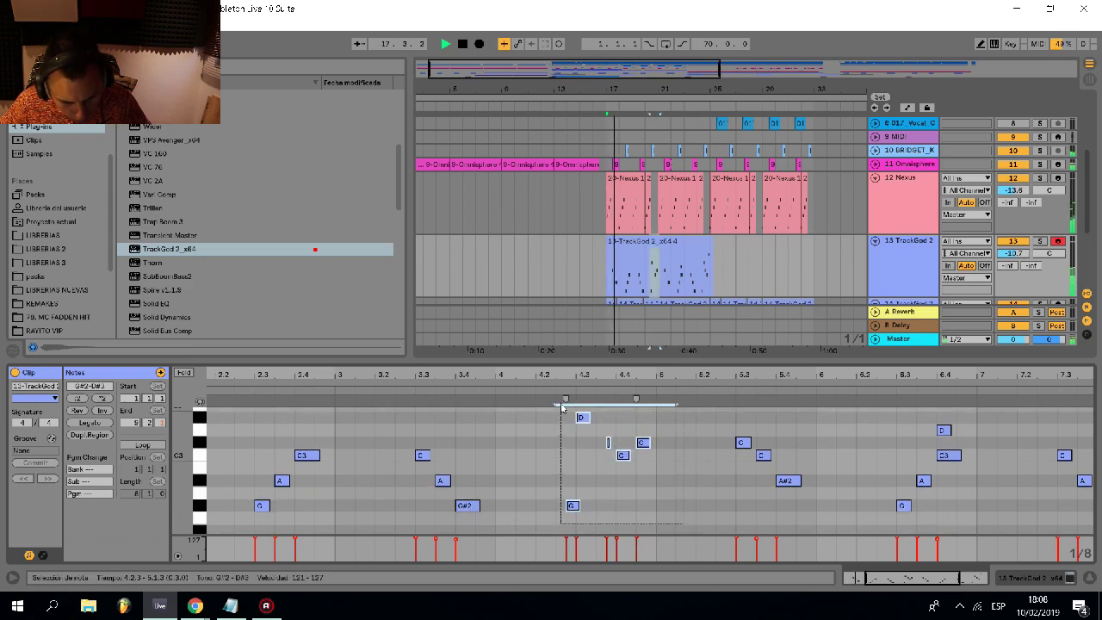
scroll(576, 504, "up", 3)
left_click(576, 511)
left_click(568, 478)
scroll(568, 495, "down", 3)
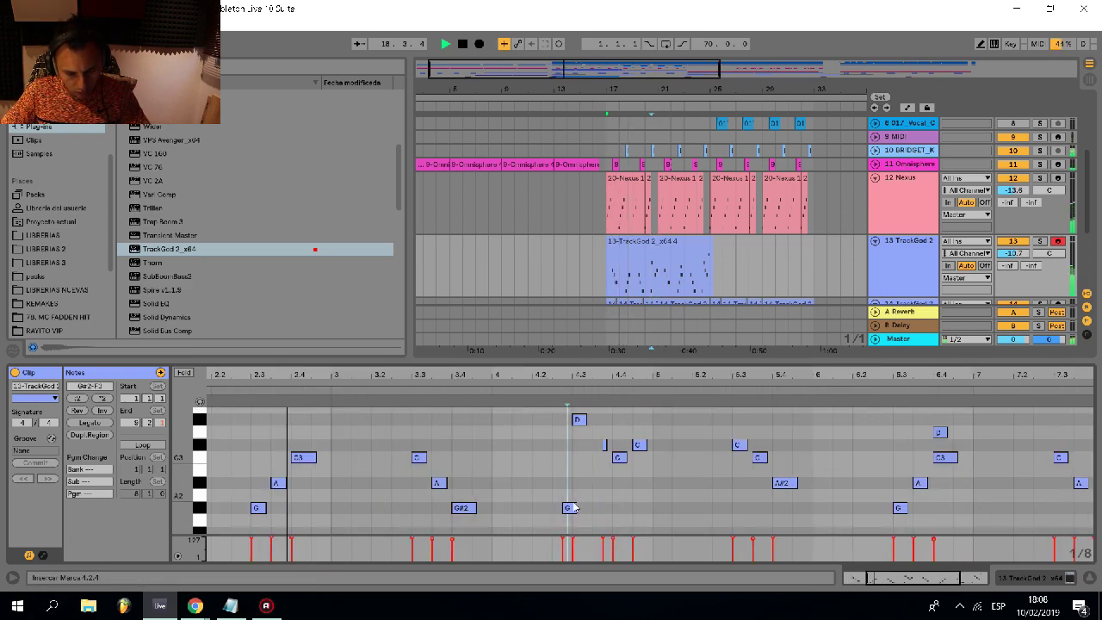
scroll(601, 450, "up", 3)
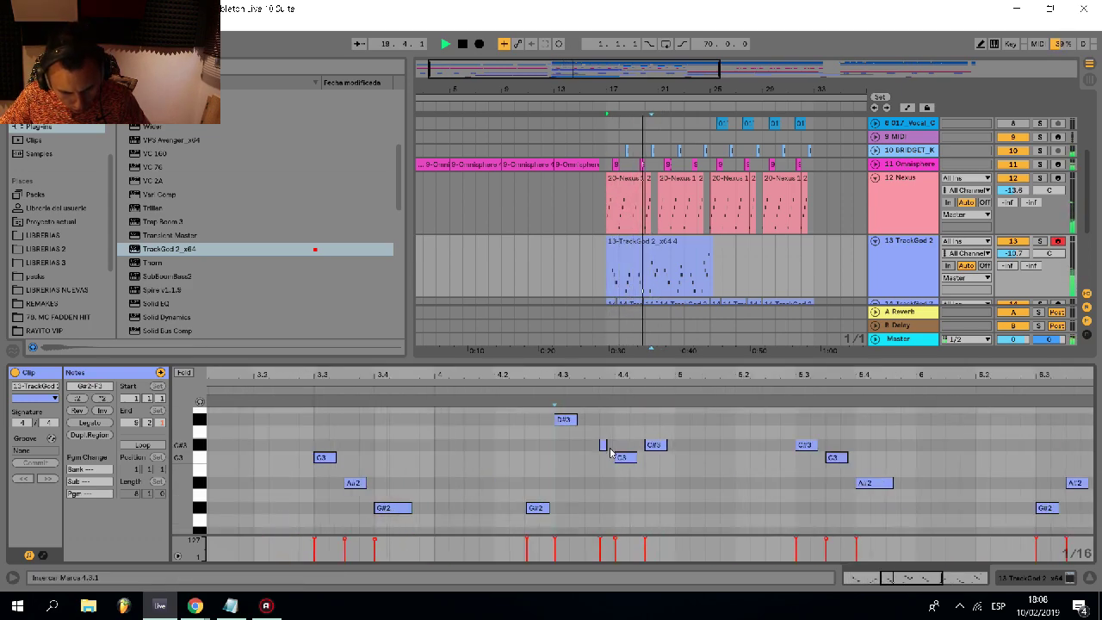
left_click(603, 447)
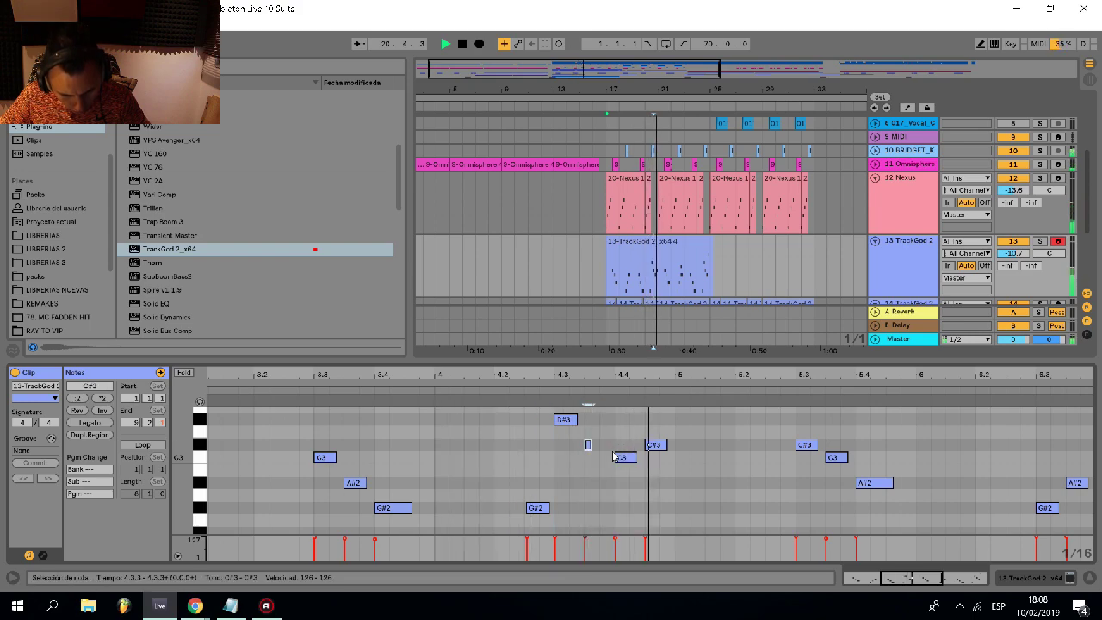
scroll(603, 448, "down", 3)
left_click_drag(1064, 519, 652, 402)
left_click(1012, 462)
scroll(1018, 465, "up", 3)
- Trim the end of the track 13 melody clip by deleting the range from 25.1.1 to 25.4.1
scroll(731, 236, "down", 3)
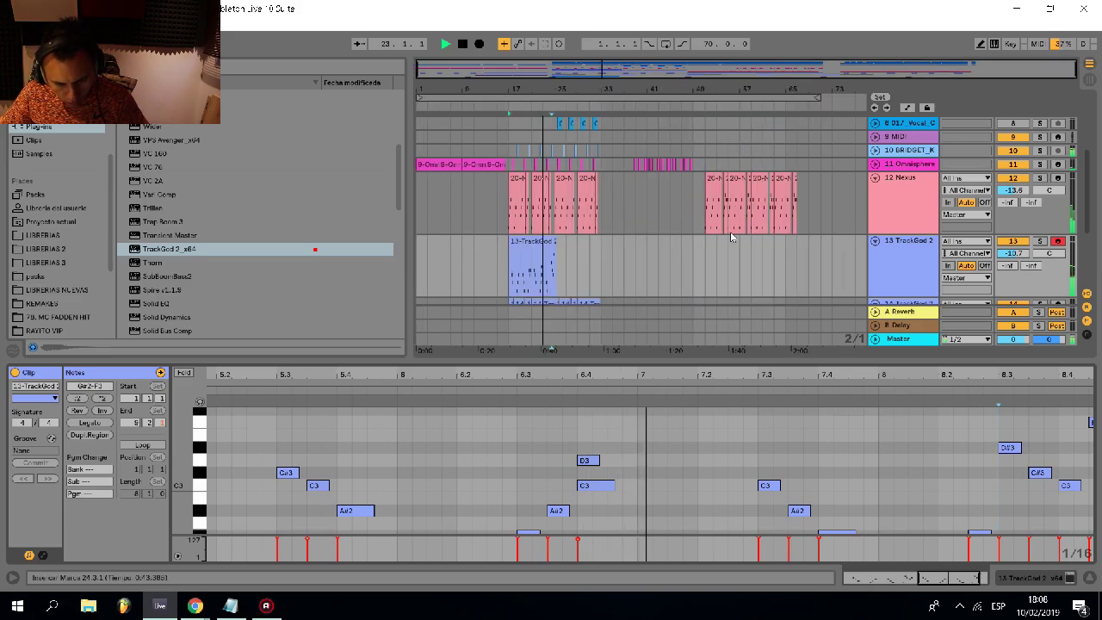
scroll(573, 283, "up", 4)
scroll(496, 295, "up", 2)
left_click_drag(497, 292, 528, 288)
key("Delete")
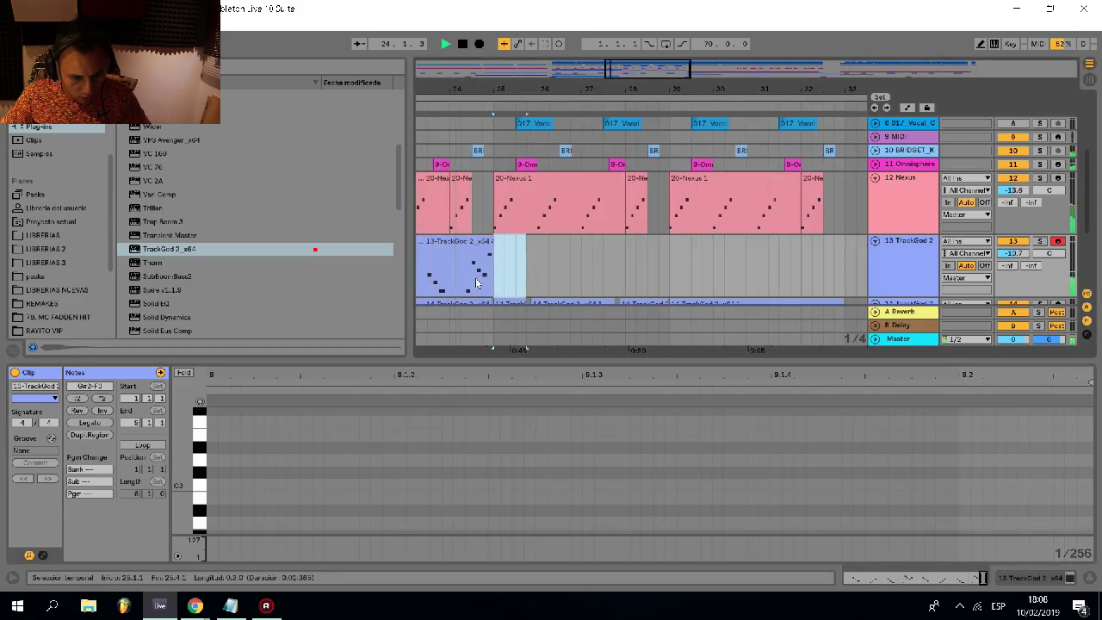
- Duplicate the trimmed track 13 melody clip so the copy fills 25.1.1 to 33.1.1
scroll(476, 265, "down", 1)
left_click(476, 263)
key("ctrl+d")
scroll(483, 270, "down", 2)
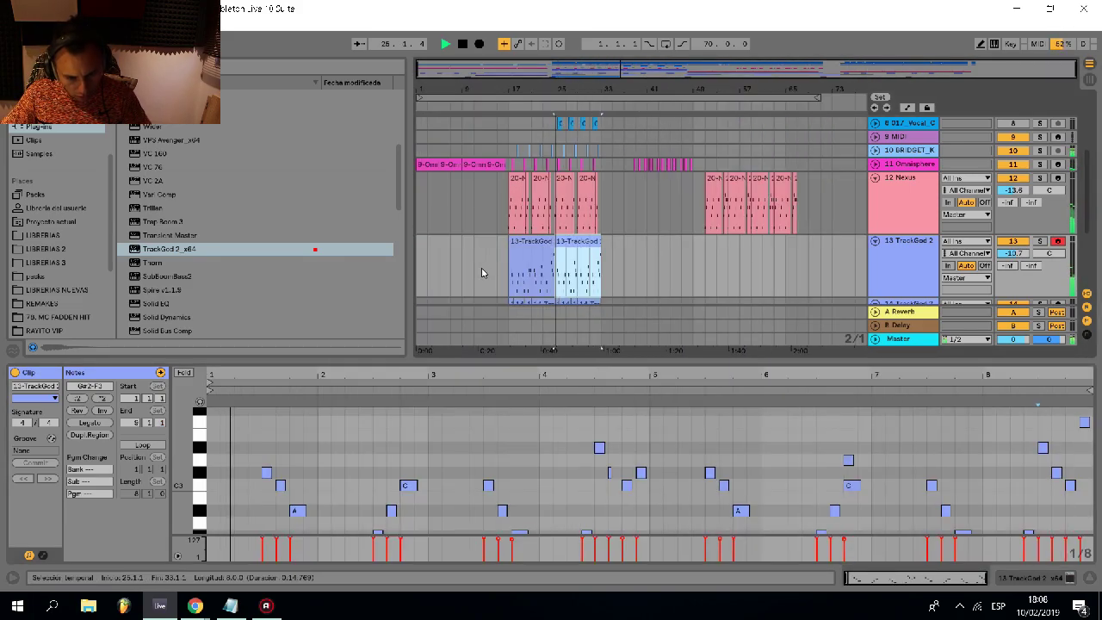
- Consolidate the two track 13 melody clips from 17.1.1 to 33.1.1 into one clip
scroll(519, 277, "up", 1)
left_click(521, 277)
scroll(523, 275, "down", 2)
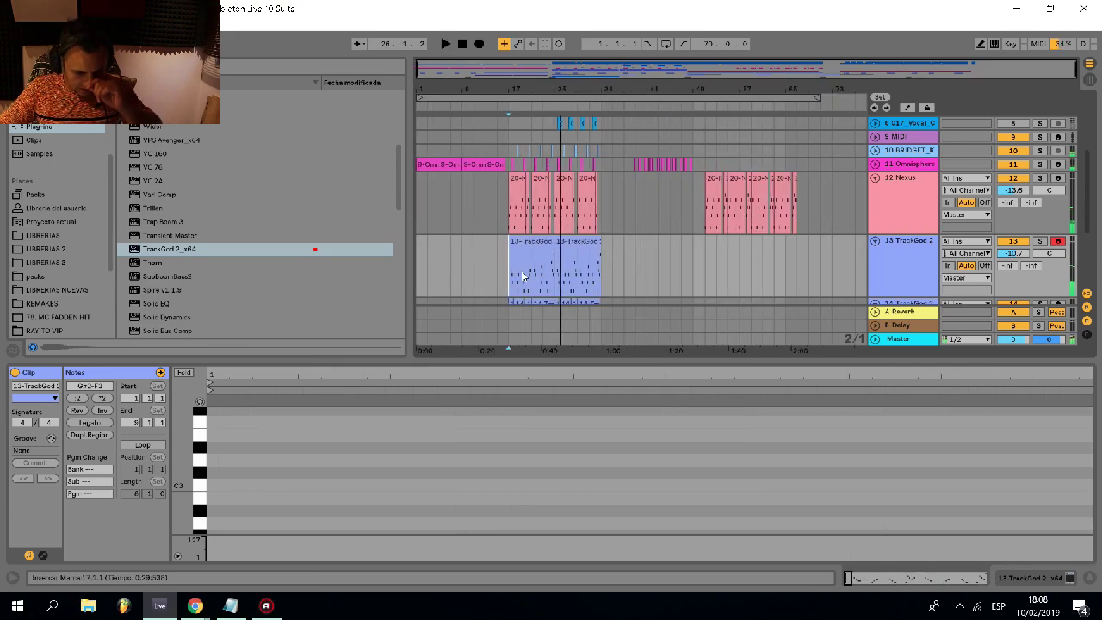
left_click(906, 267)
key("ctrl+d")
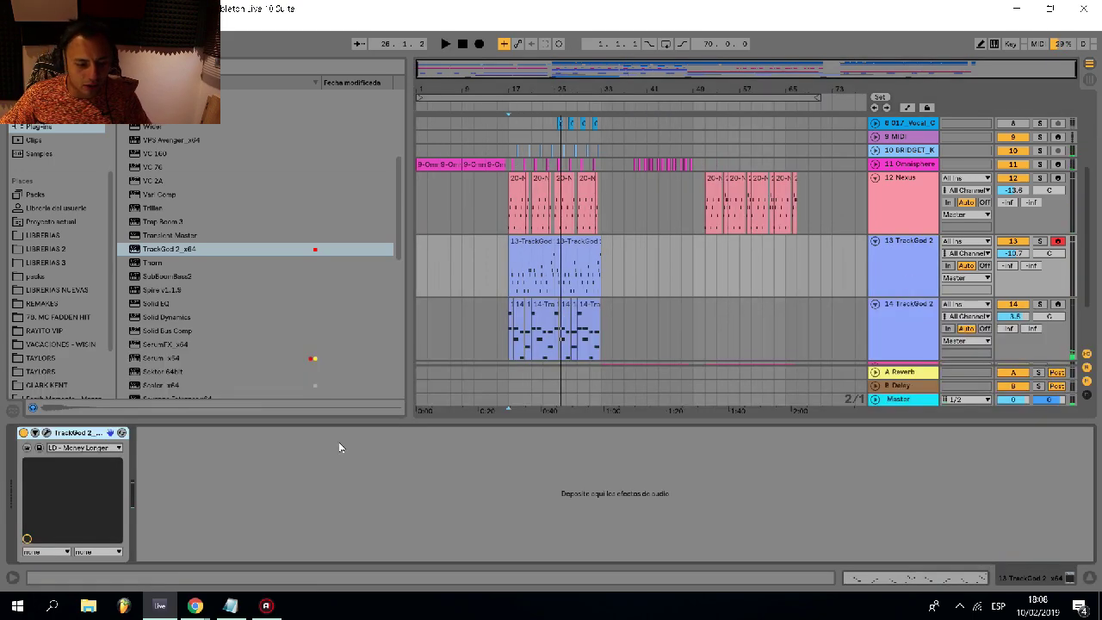
left_click(569, 251)
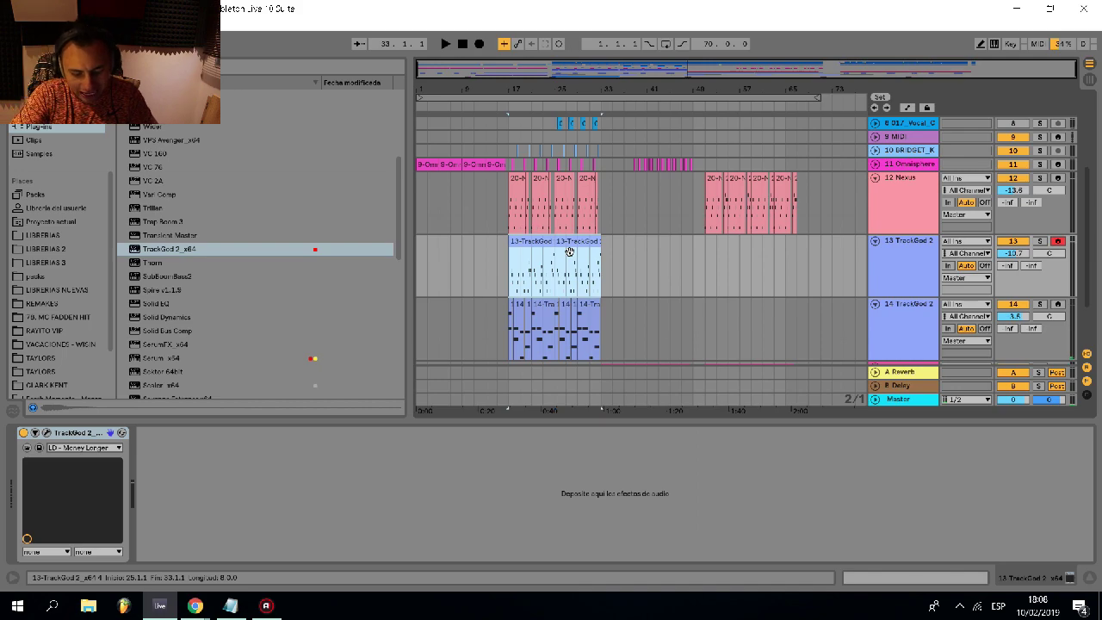
double_click(569, 251)
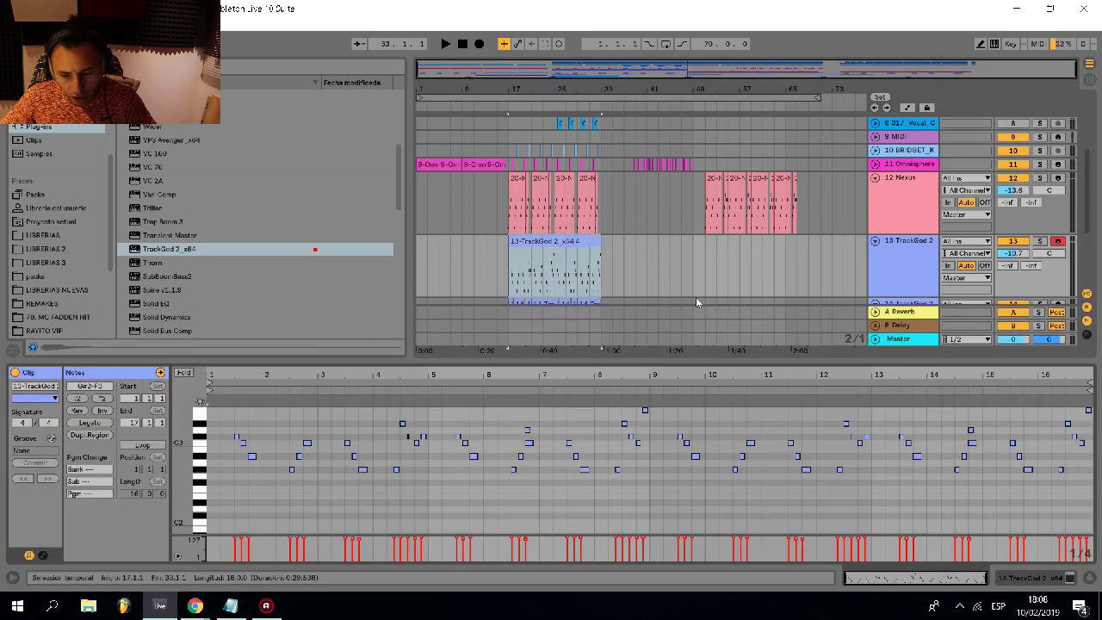
- Try the LD - Sizzla Game and LD - Whilster presets on the track 13 TrackGod 2 during playback
left_click(905, 274)
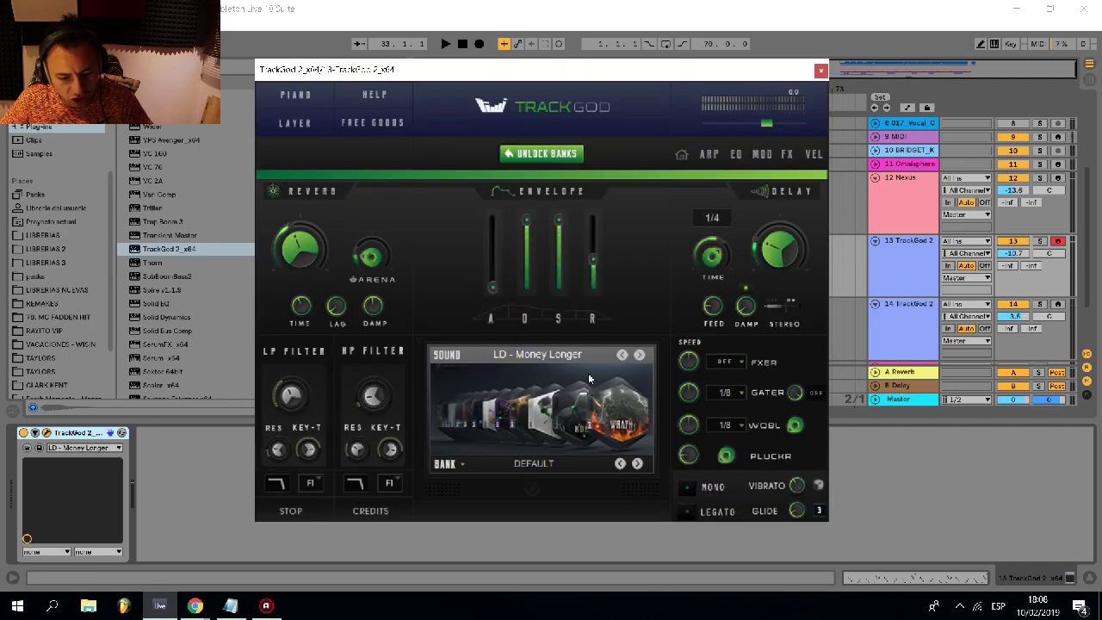
key("space")
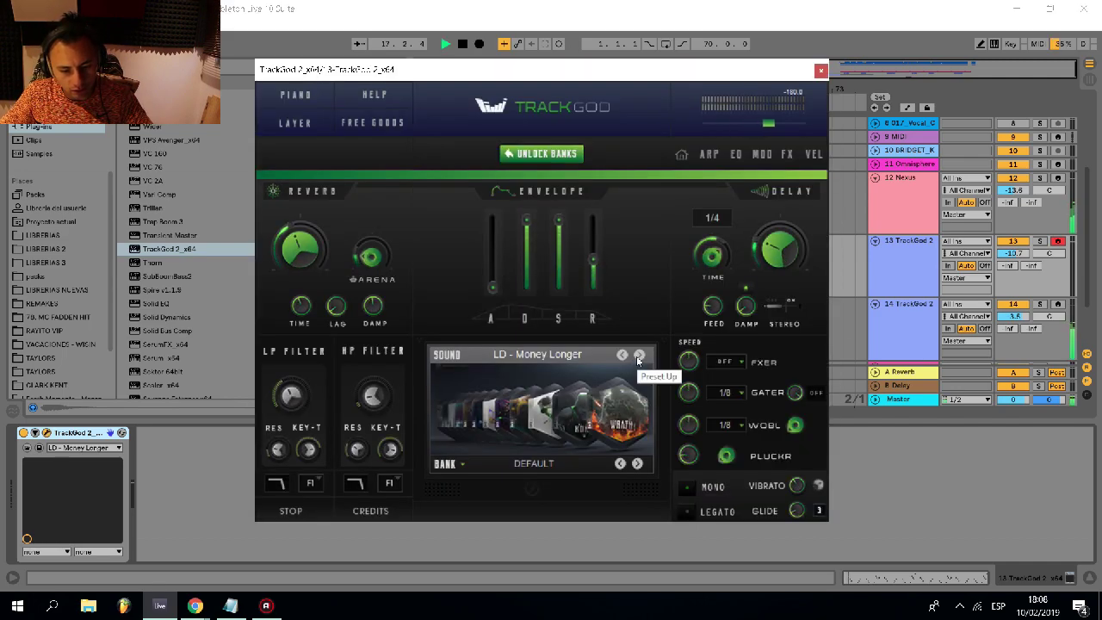
key("space")
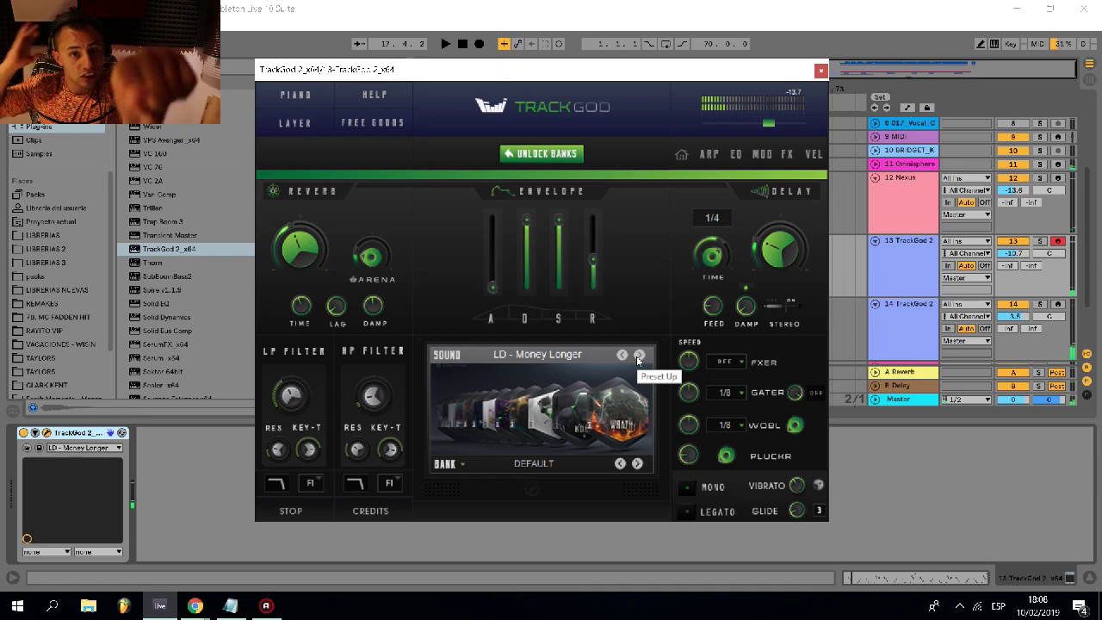
left_click(639, 357)
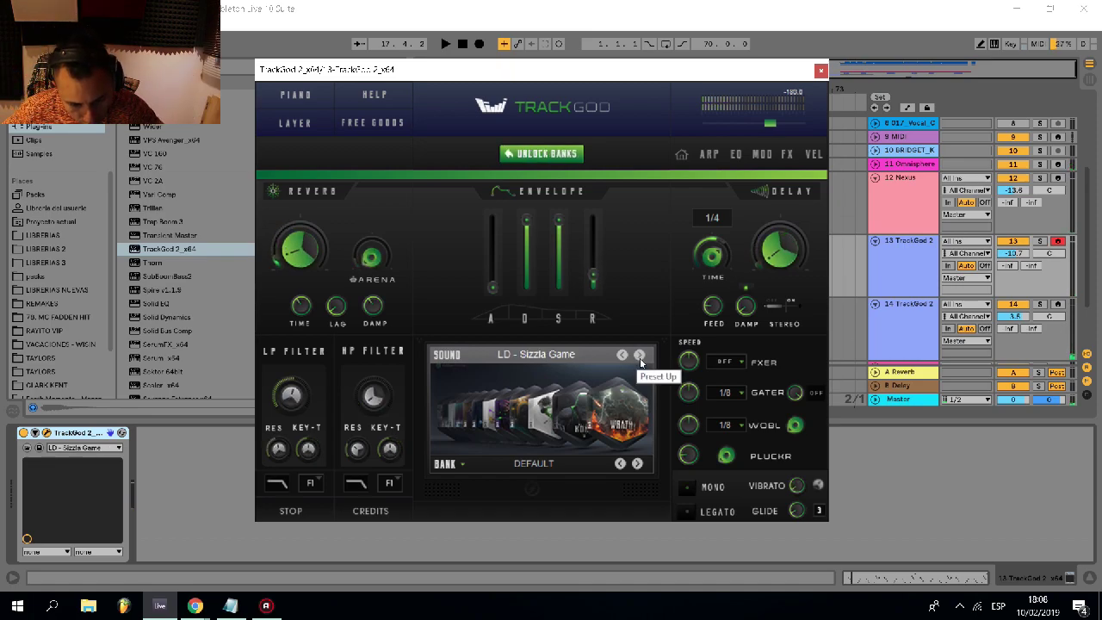
key("space")
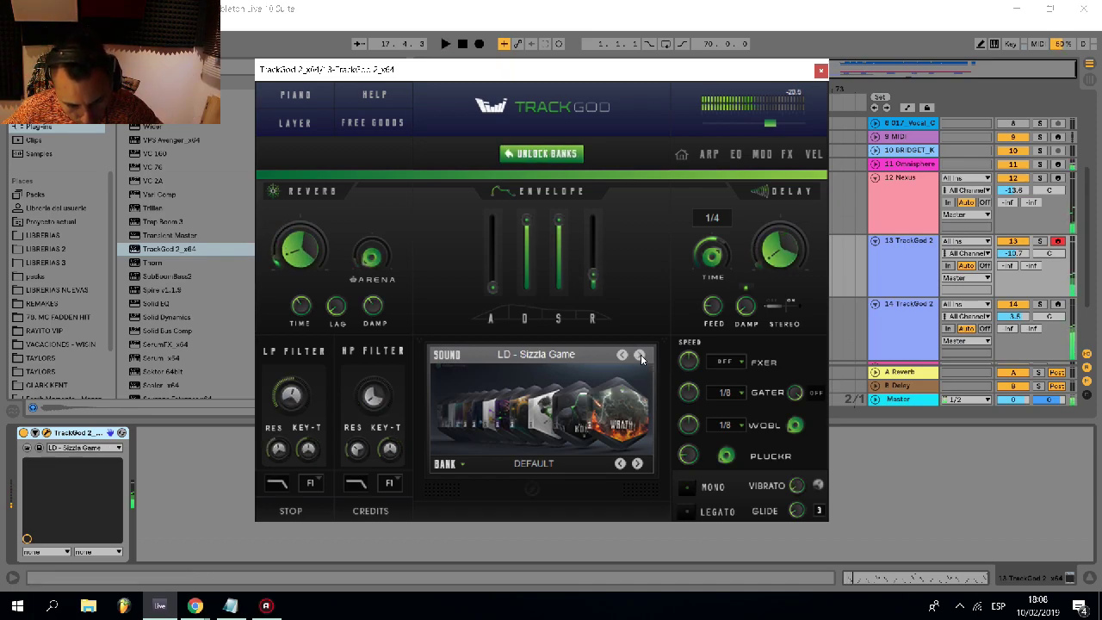
left_click(632, 357)
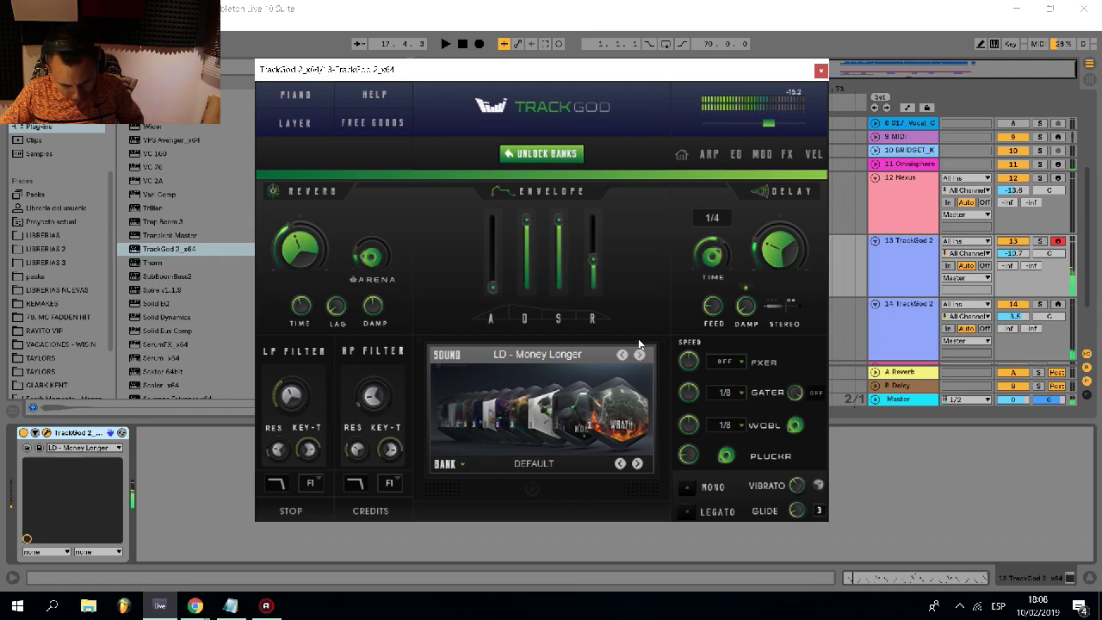
left_click(628, 357)
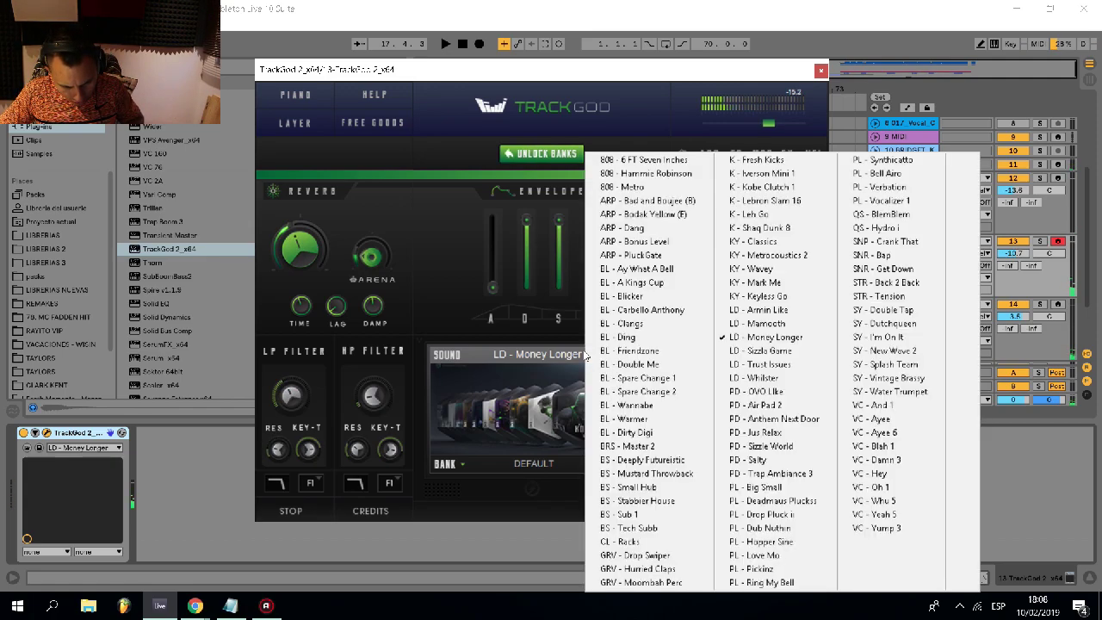
left_click(758, 379)
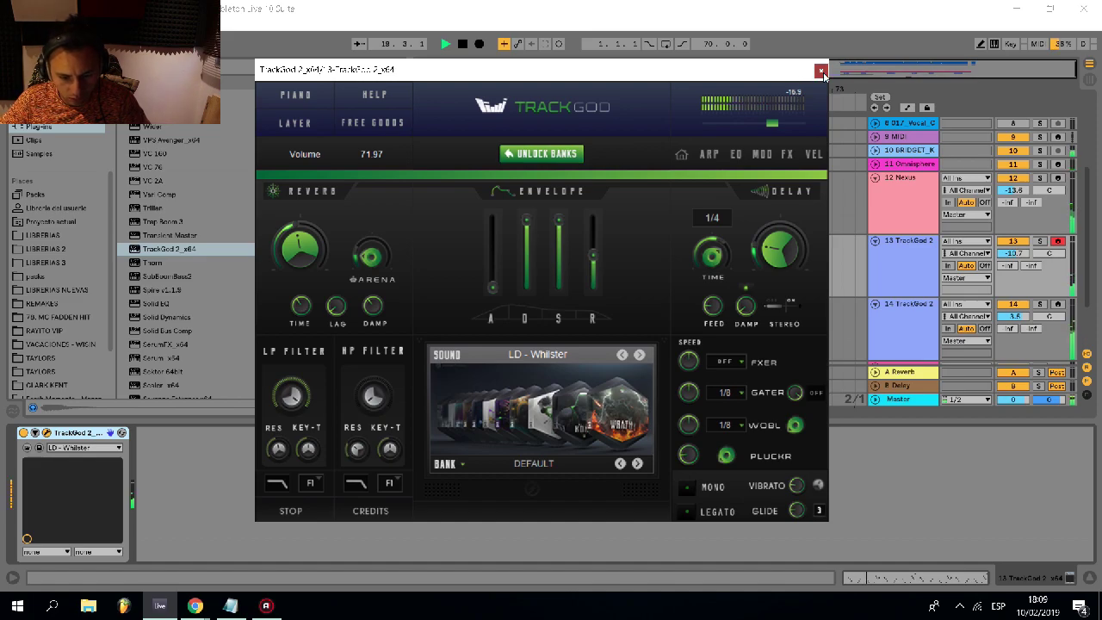
left_click(822, 73)
- Set the volume of track 13 TrackGod 2 to -6.2 dB
left_click(897, 240)
scroll(885, 241, "up", 2)
scroll(883, 241, "down", 3)
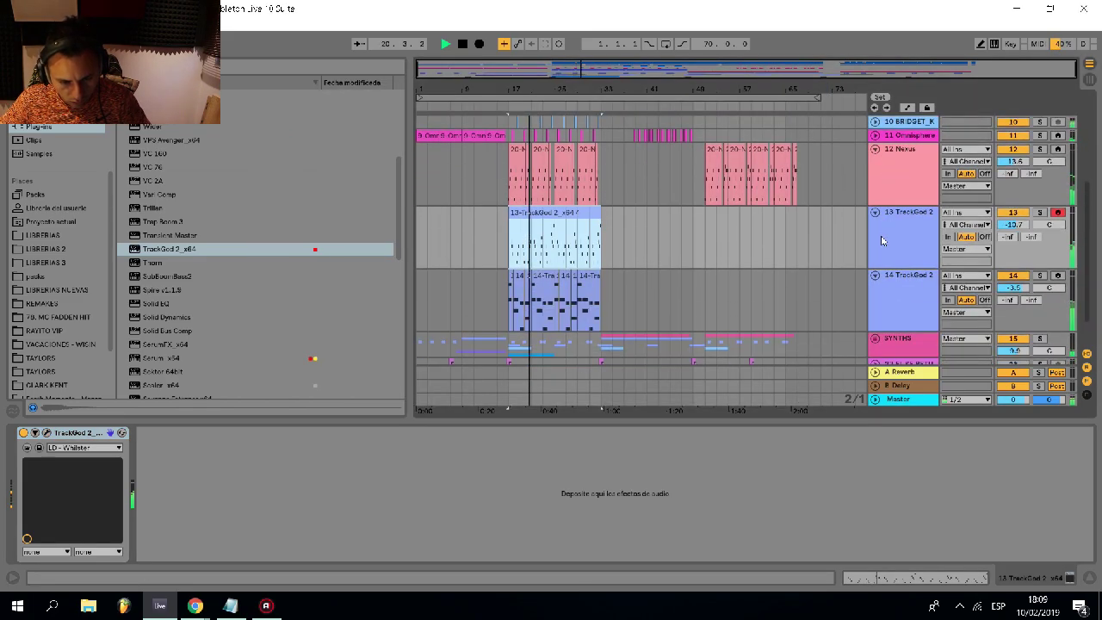
left_click_drag(1013, 225, 1012, 223)
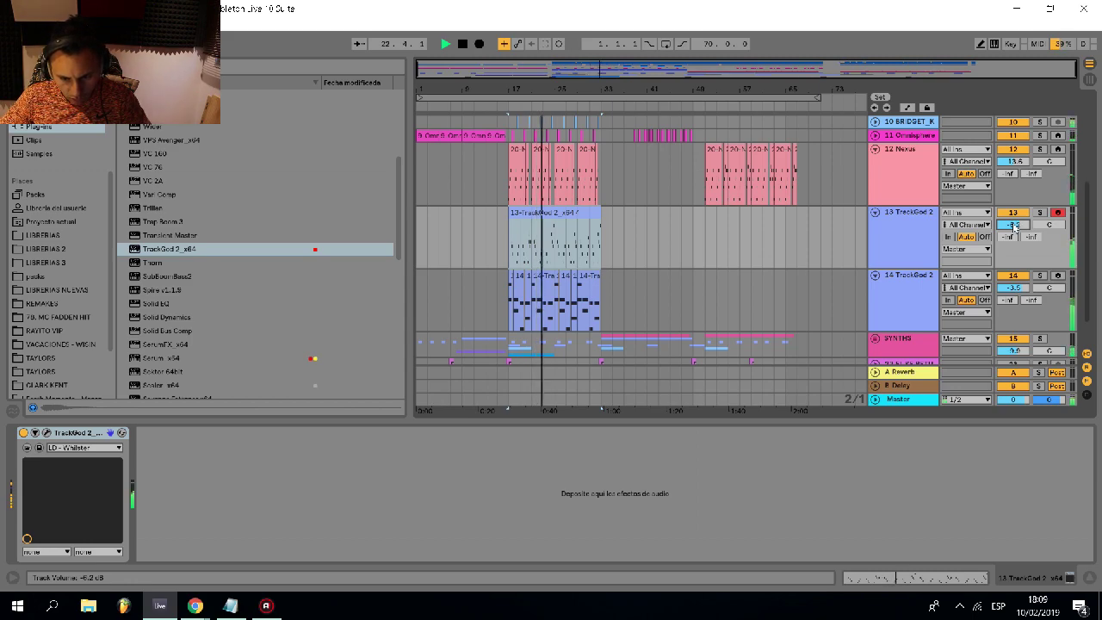
scroll(697, 193, "up", 1)
left_click_drag(609, 182, 552, 178)
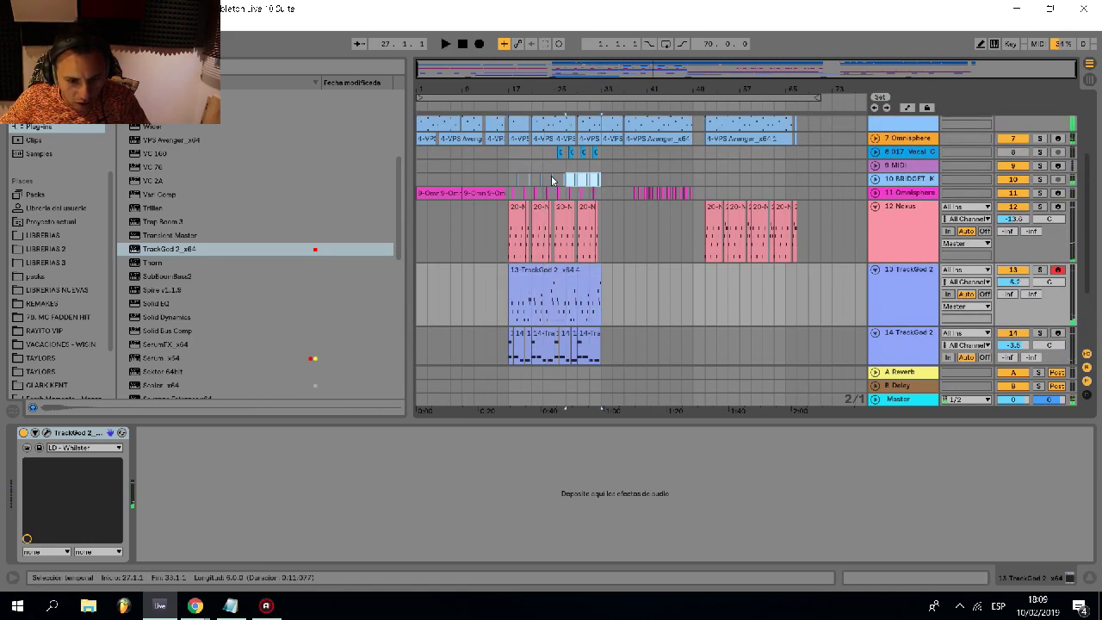
key("ctrl+x")
left_click(604, 178)
key("ctrl+v")
left_click(511, 179)
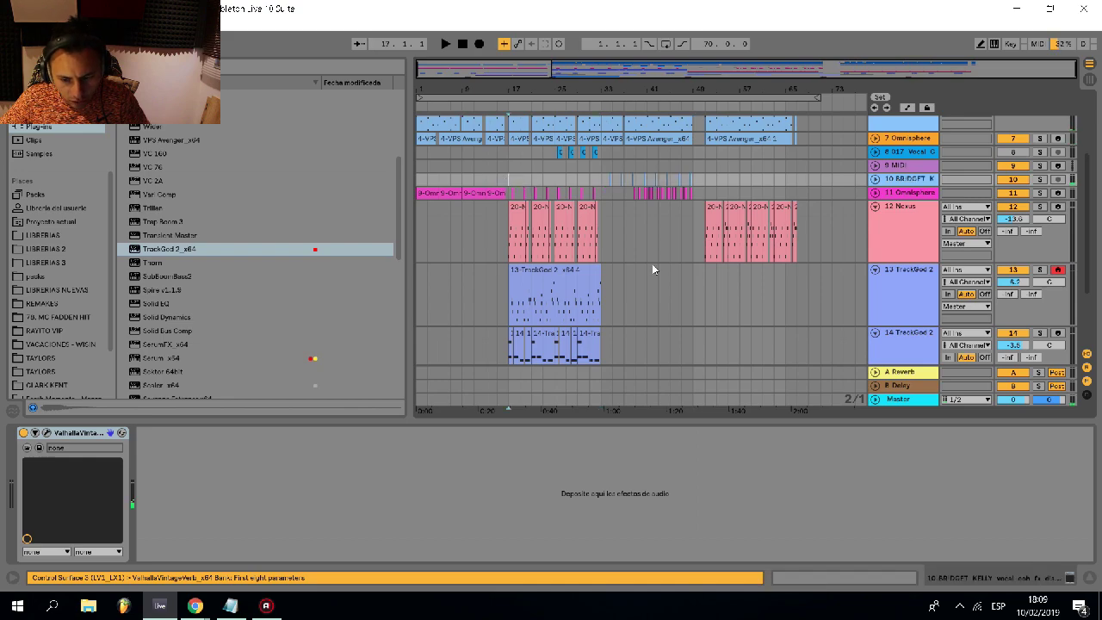
- Load the LD - Money Longer preset on the track 13 TrackGod 2 and play the section from 17.1.1
left_click(895, 288)
left_click(46, 433)
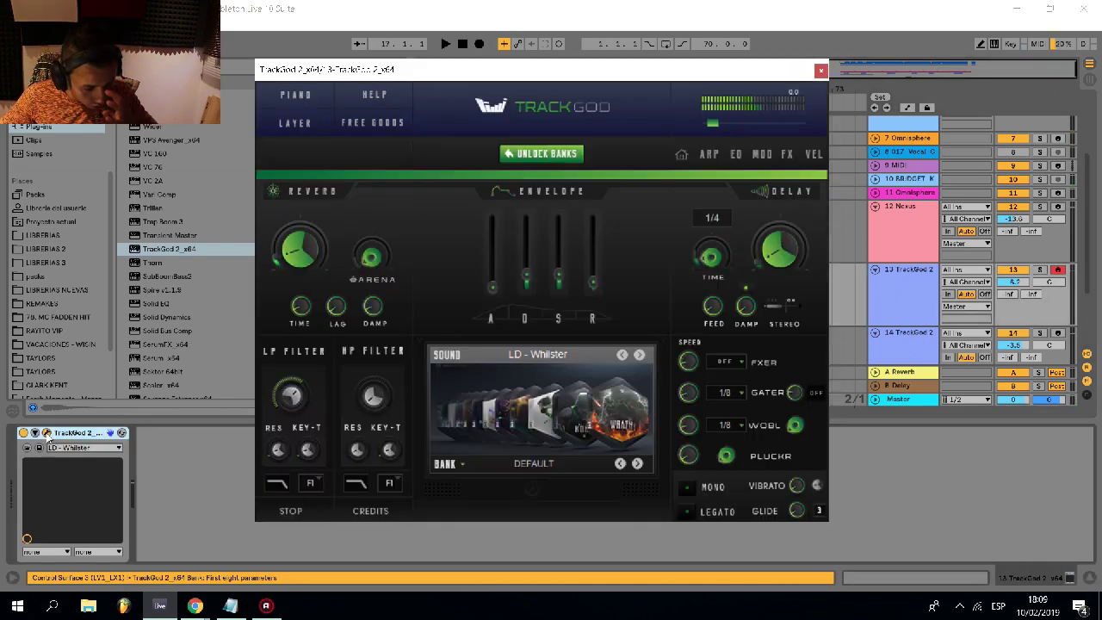
left_click(46, 433)
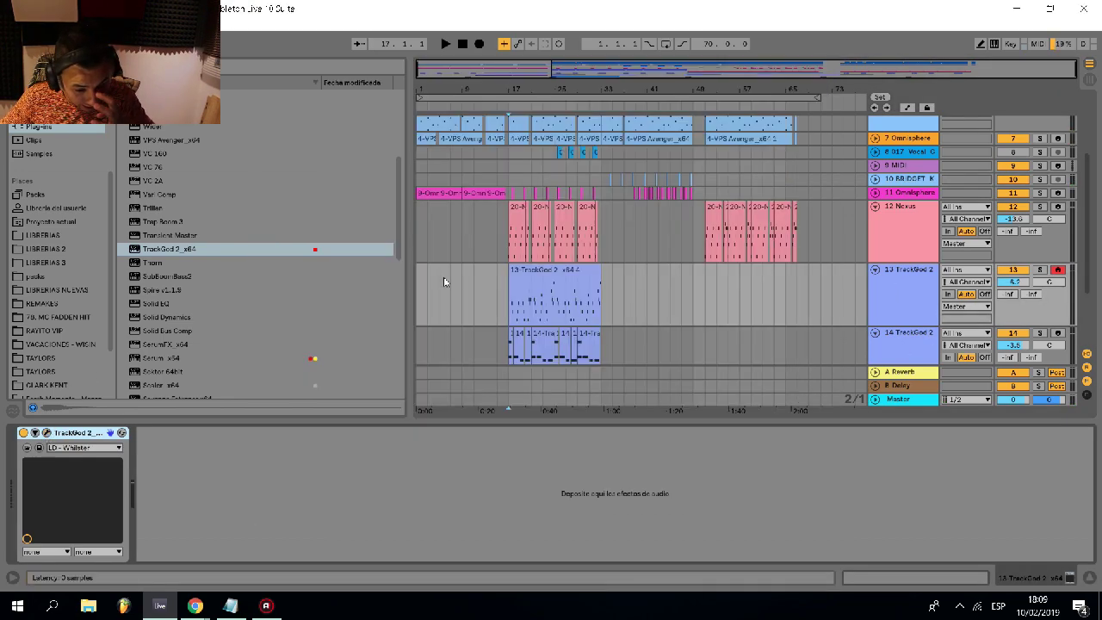
left_click(110, 433)
left_click(527, 352)
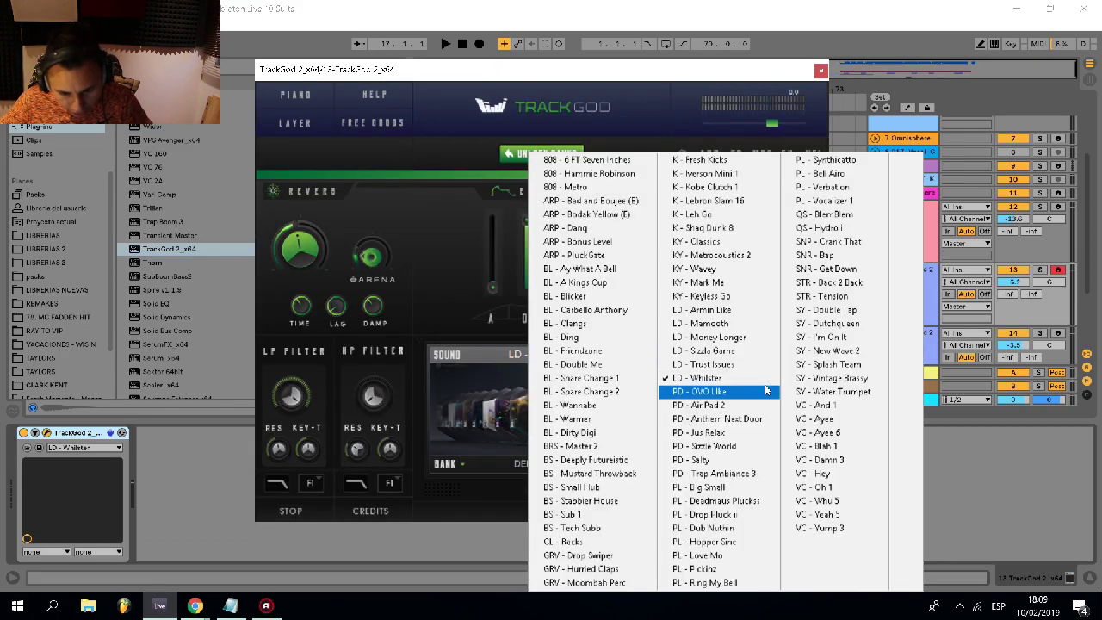
left_click(736, 337)
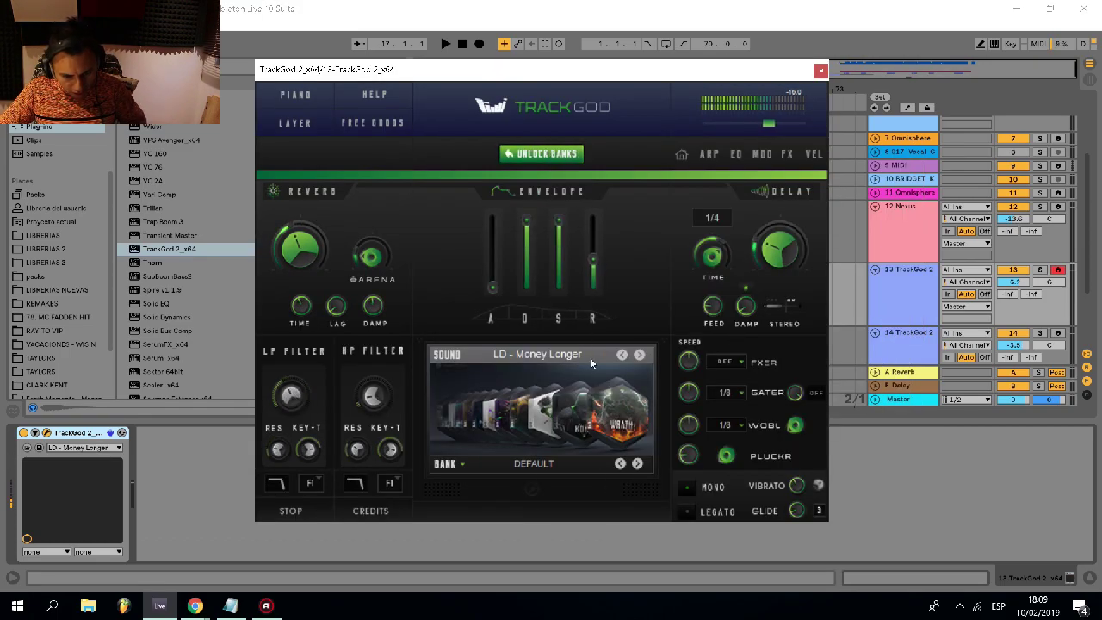
key("space")
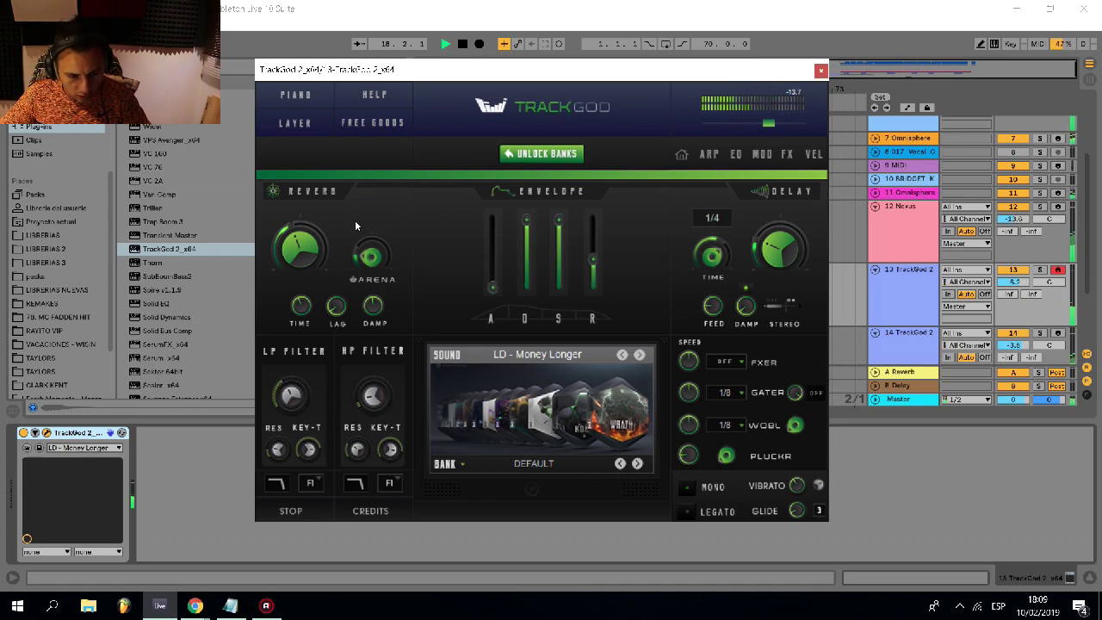
- Find the Valhalla plate reverb by searching the plug-ins for "plate" and add it to track 13 TrackGod 2
left_click(821, 71)
key("space")
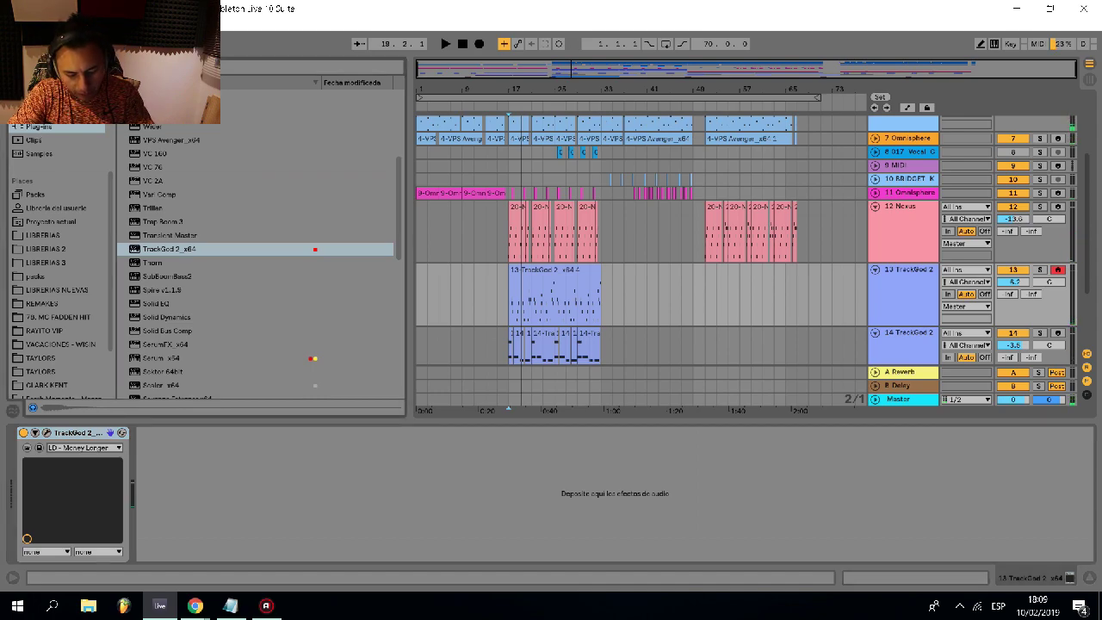
scroll(36, 138, "up", 5)
left_click(164, 67)
type("plate")
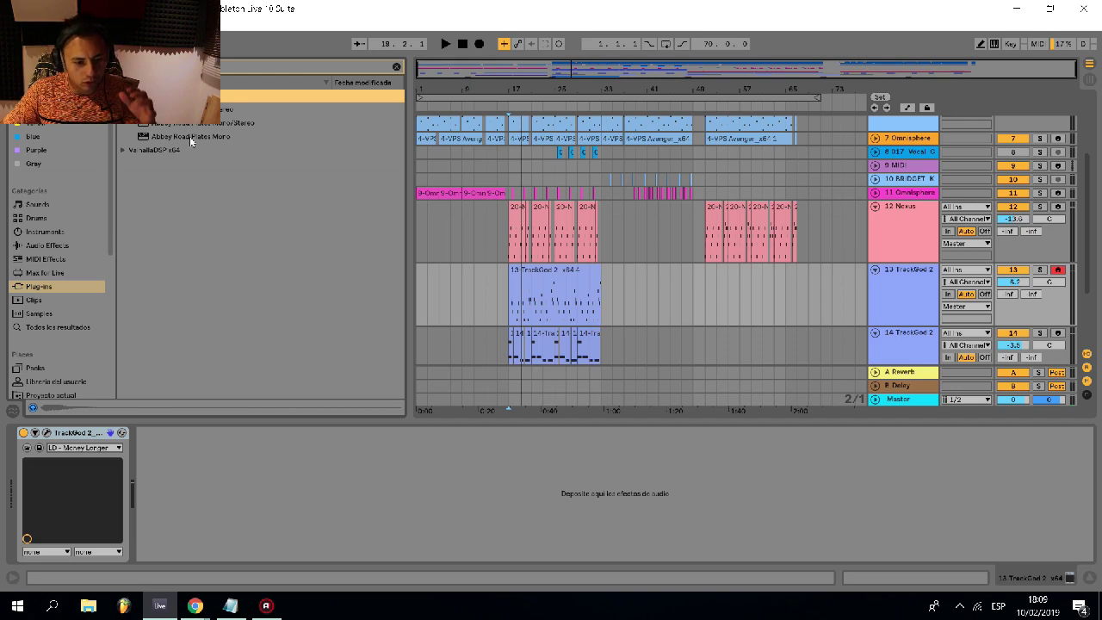
left_click(123, 150)
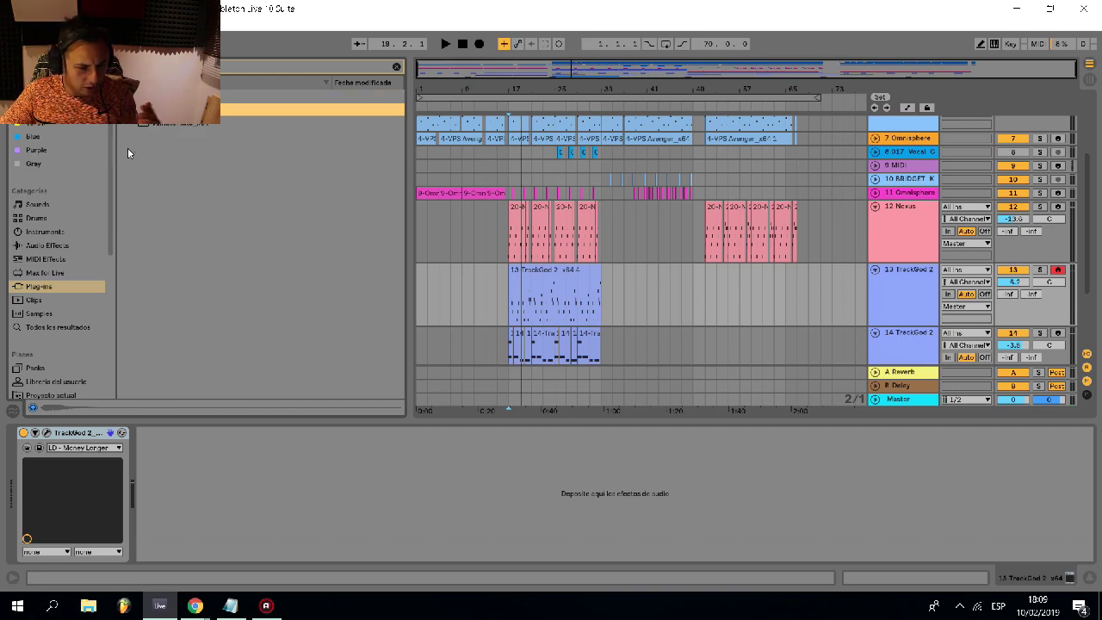
double_click(141, 124)
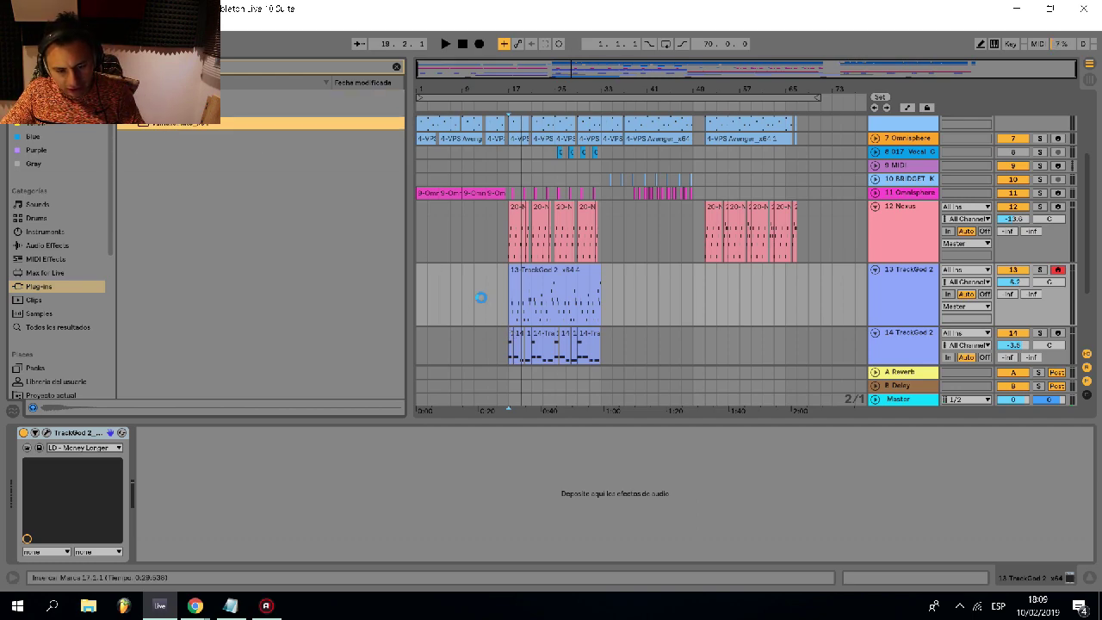
- Set the ValhallaPlate mix to 46.4 % and its decay to 2.6 s on track 13
key("space")
left_click_drag(315, 196, 333, 272)
left_click_drag(421, 247, 435, 251)
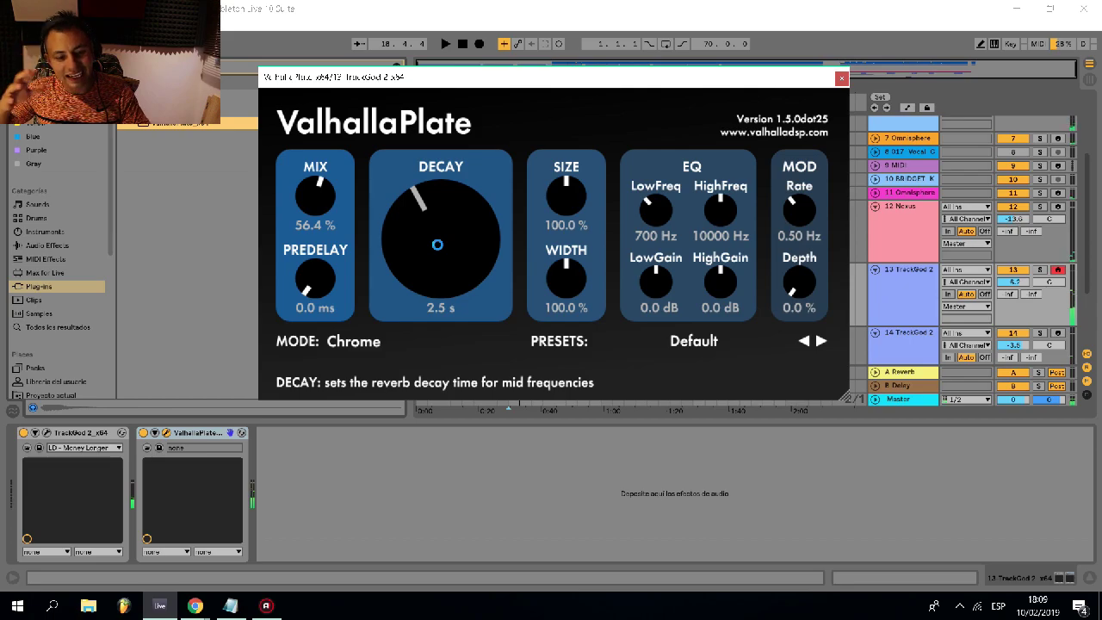
key("space")
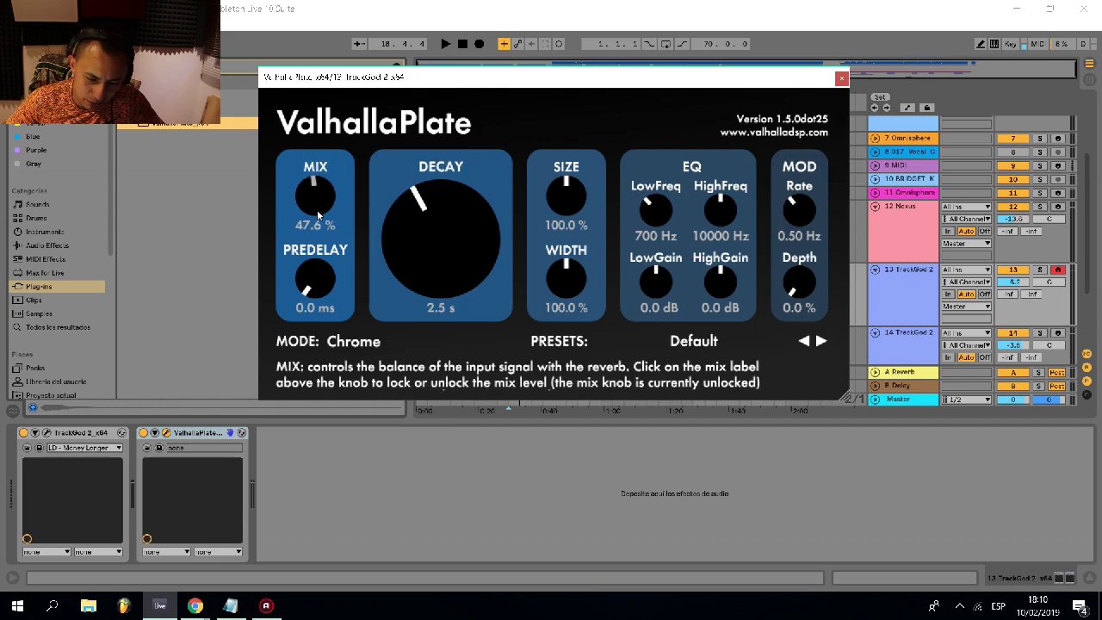
left_click_drag(318, 215, 318, 218)
left_click_drag(439, 230, 449, 227)
left_click_drag(534, 77, 640, 178)
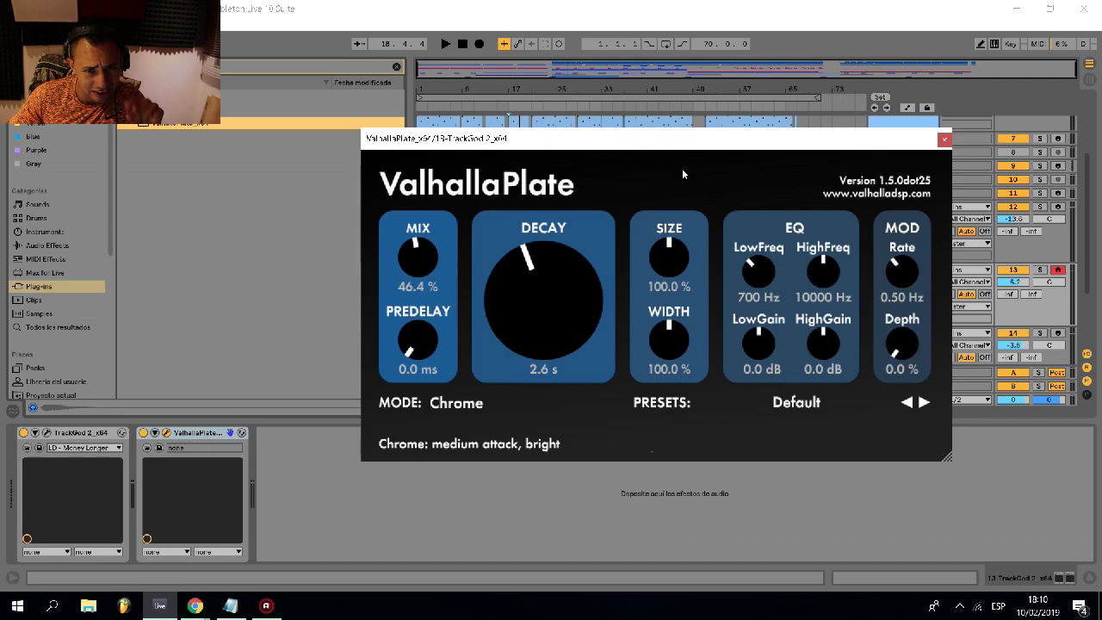
- Lengthen the ValhallaPlate decay on track 13 to 3.4 s during playback
key("space")
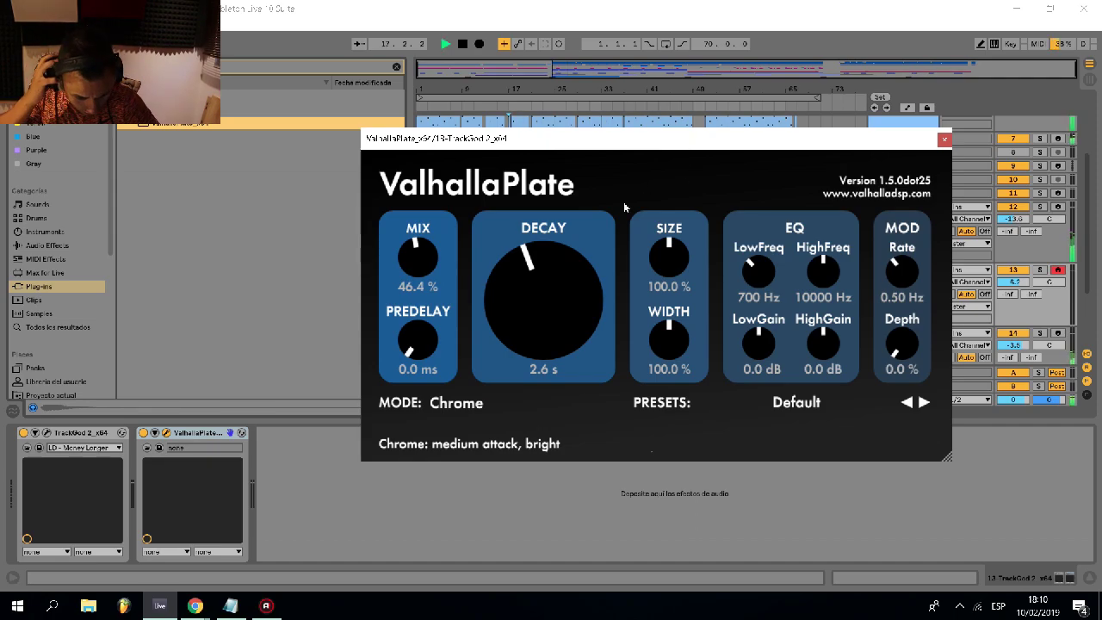
left_click(945, 140)
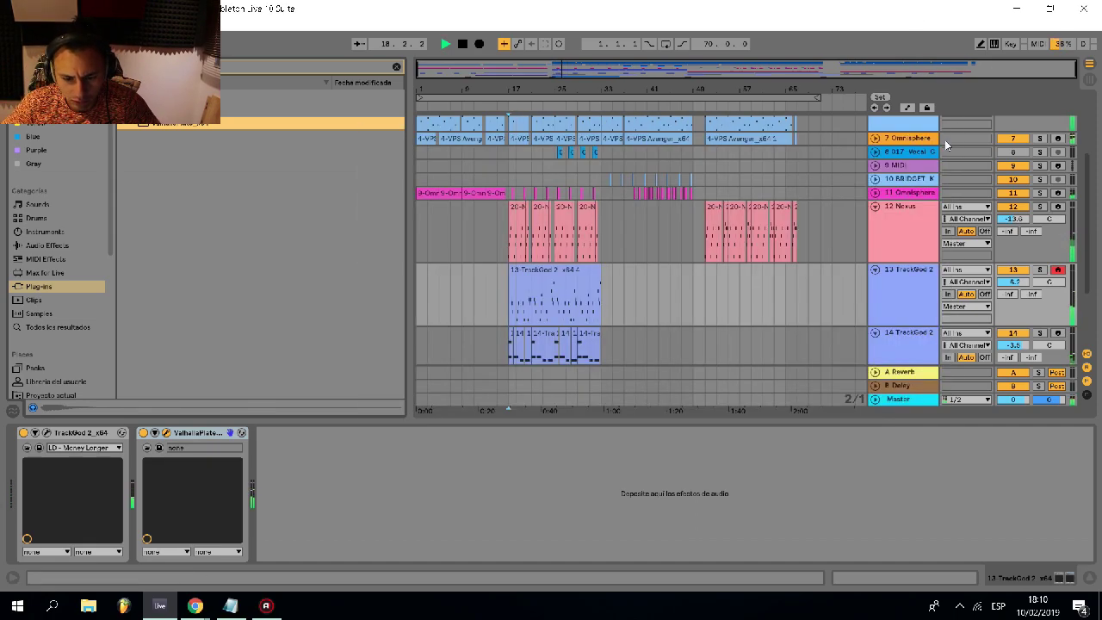
left_click(166, 434)
left_click_drag(544, 269, 549, 248)
left_click_drag(414, 272, 414, 274)
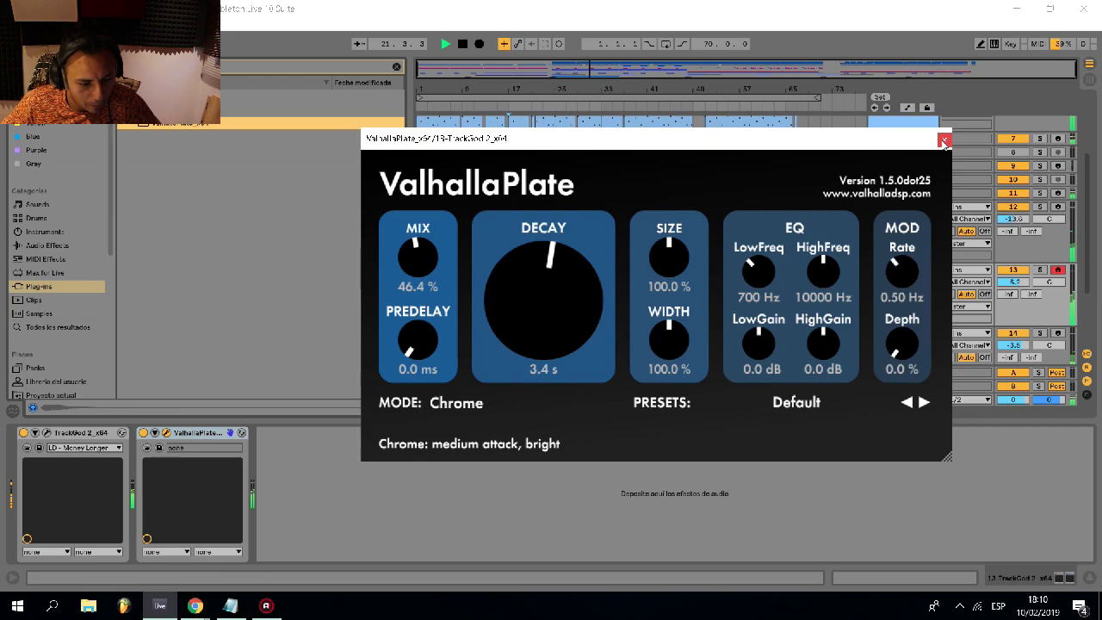
left_click(944, 140)
key("space")
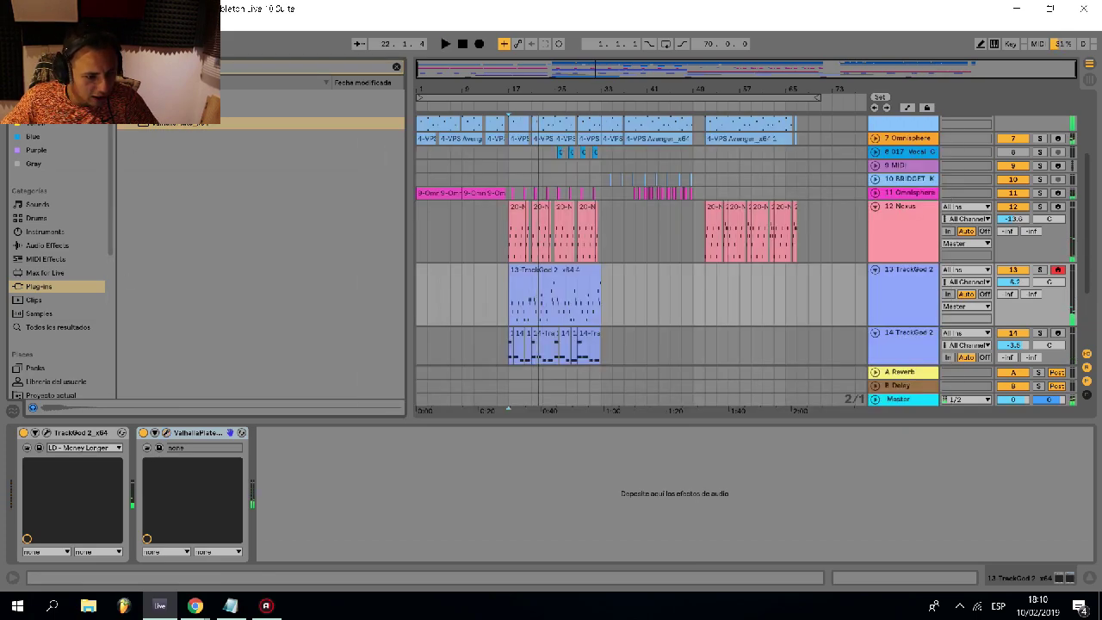
- Set the glide time of the track 13 TrackGod 2 instrument to 54.44 ms
left_click(43, 245)
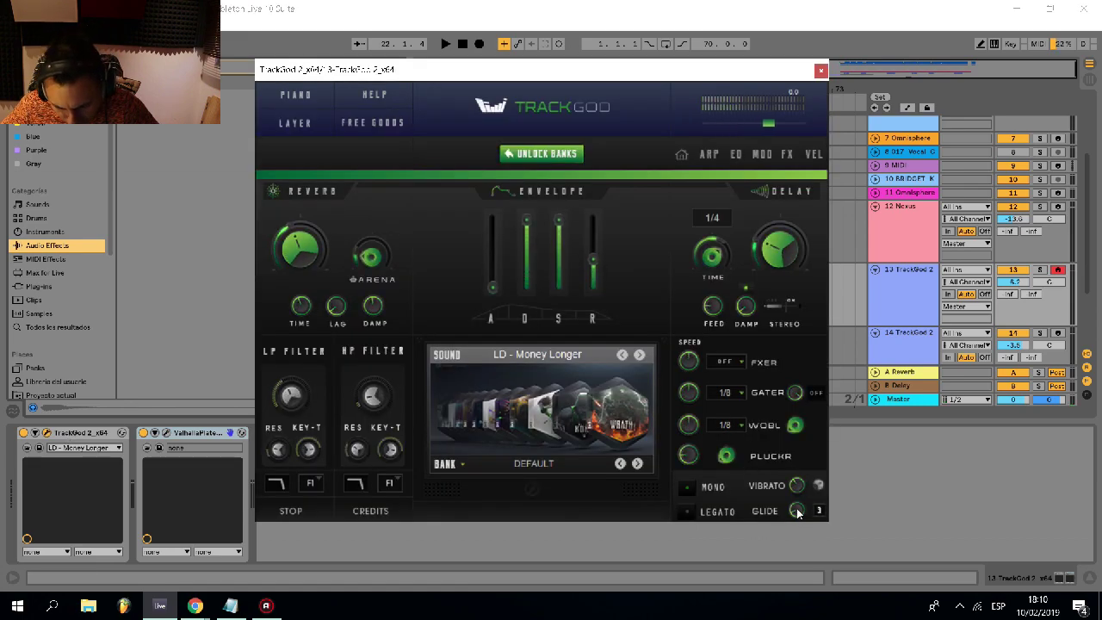
mouse_move(797, 513)
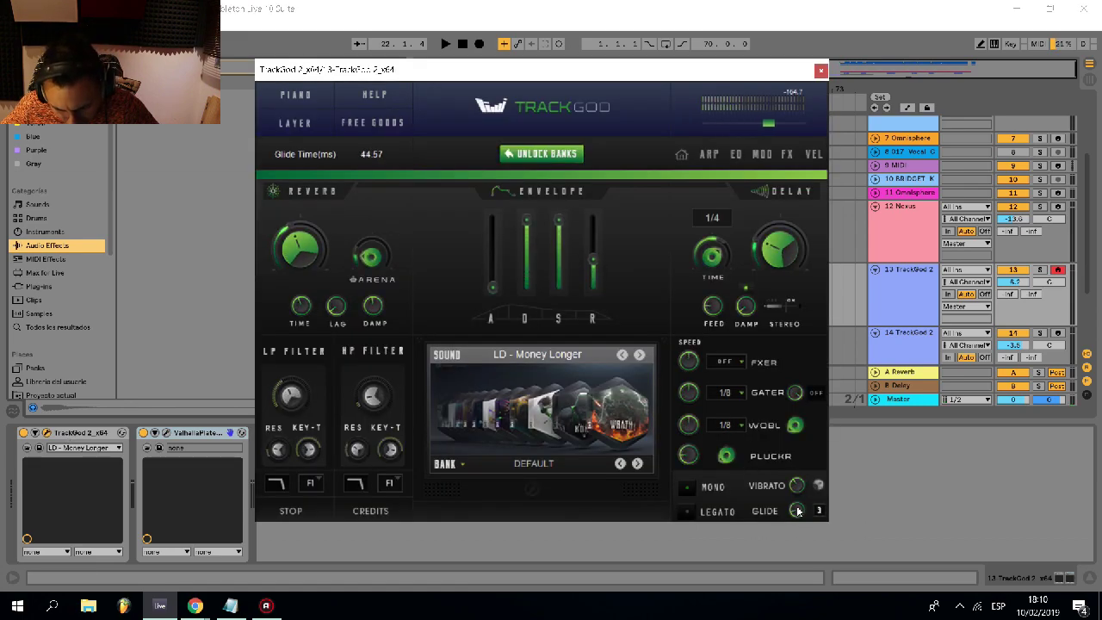
left_click_drag(797, 508, 797, 515)
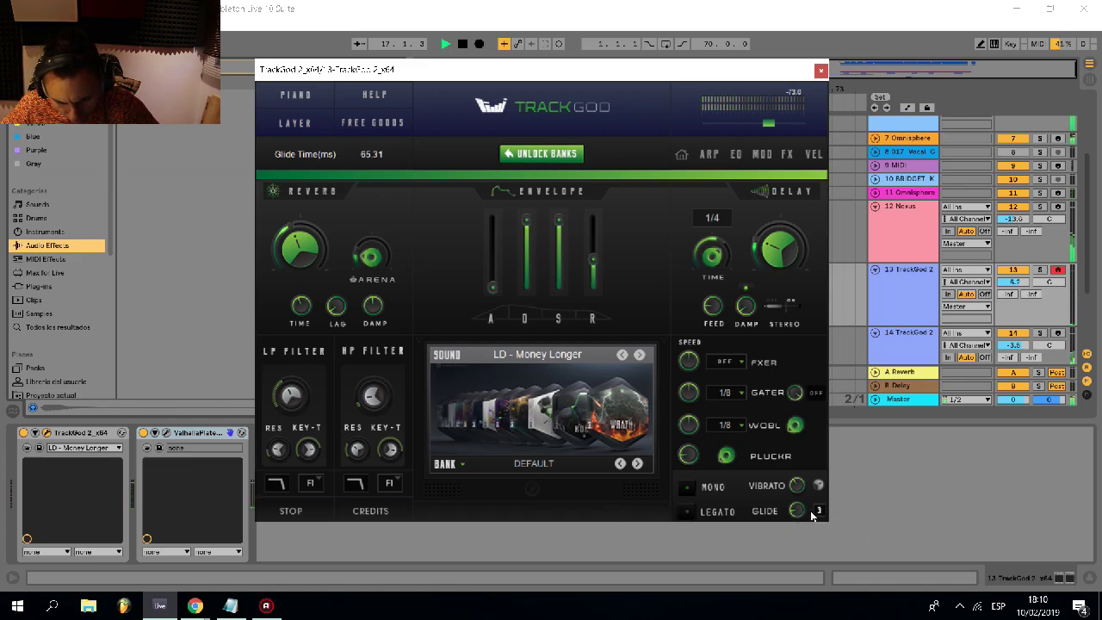
left_click_drag(801, 509, 801, 510)
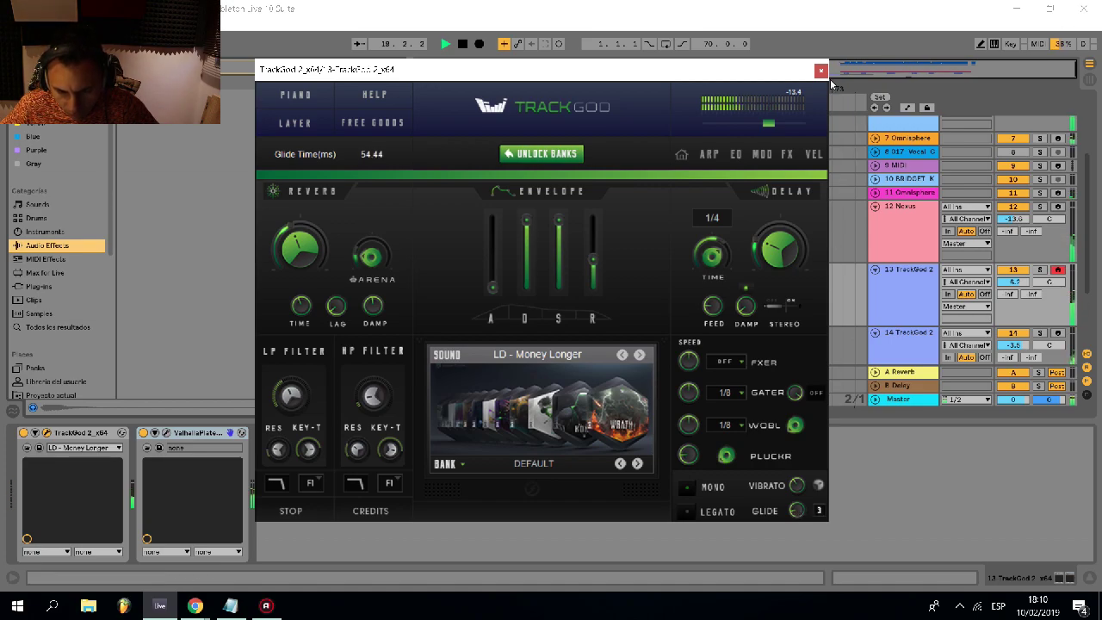
left_click(821, 71)
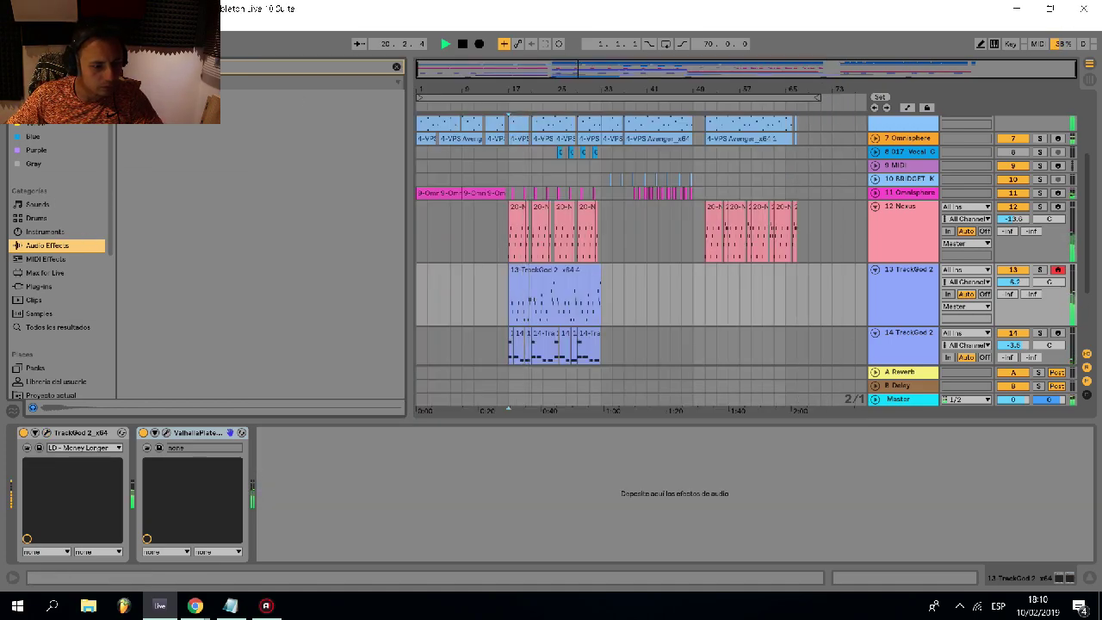
- Add an EQ Eight after ValhallaPlate on track 13 and dip its upper-mid bands
left_click(155, 67)
type("eq")
left_click_drag(155, 126, 346, 495)
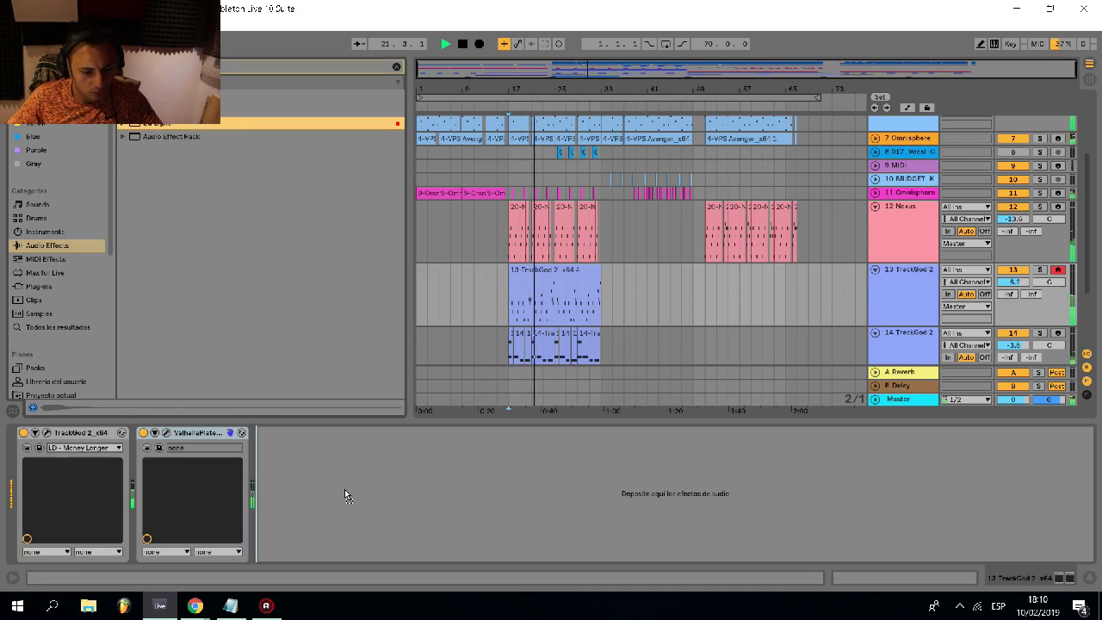
left_click_drag(454, 487, 516, 508)
- Make EQ Eight band 8 a high cut on track 13 and move it just below 10 kHz
key("space")
left_click(541, 554)
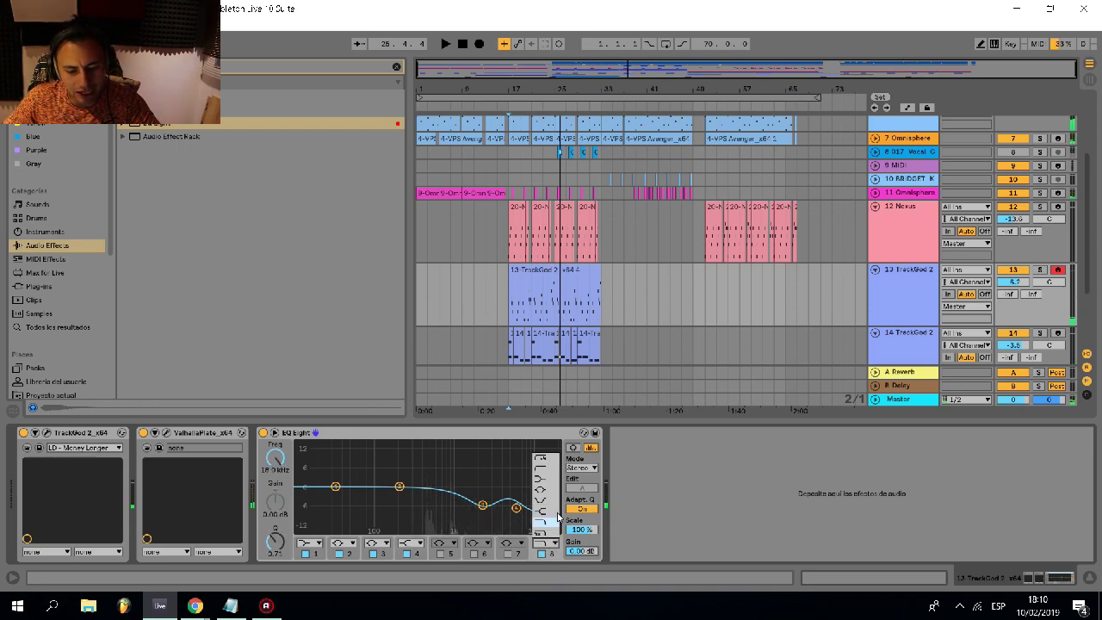
left_click(527, 435)
left_click_drag(551, 500, 536, 497)
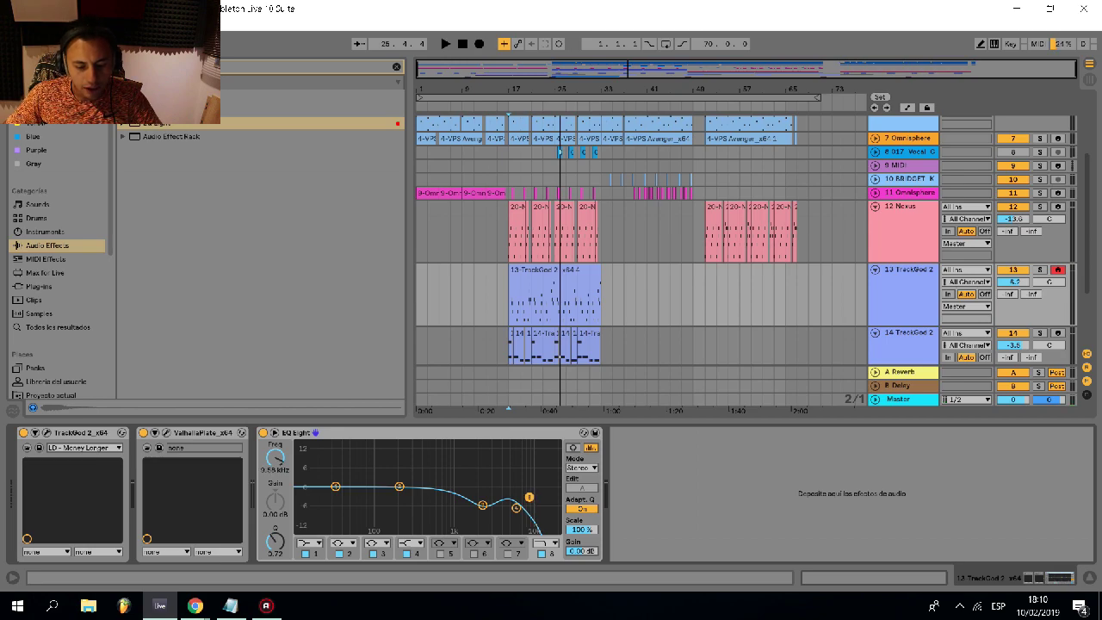
left_click(517, 509)
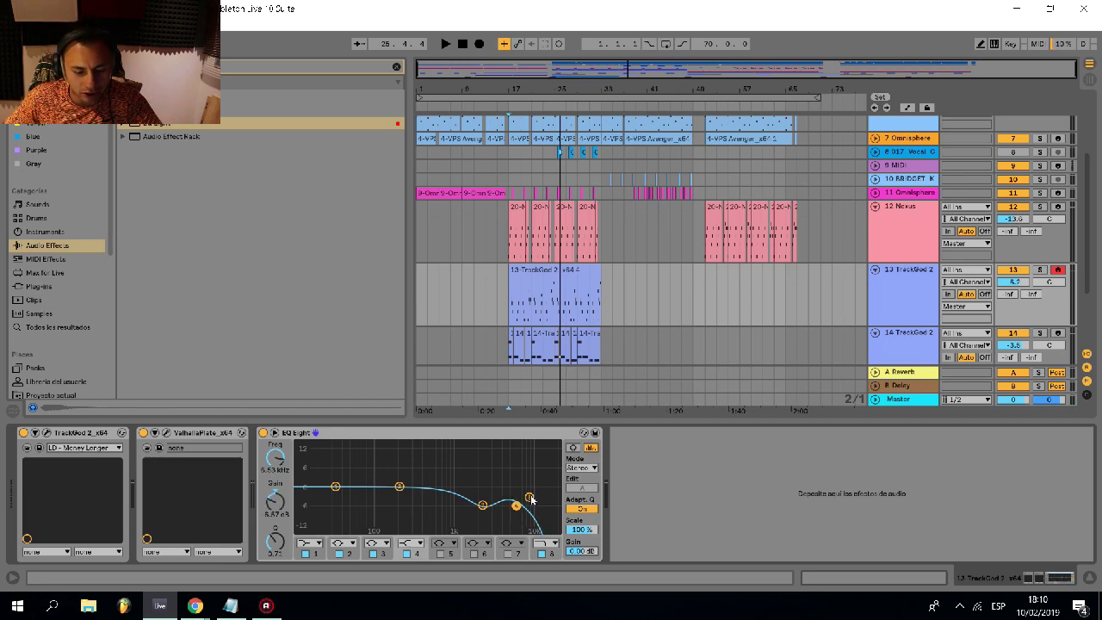
left_click_drag(531, 499, 527, 498)
- Make EQ Eight band 1 a low cut at about 160 Hz and set the band 8 high cut to 8.25 kHz
left_click(315, 544)
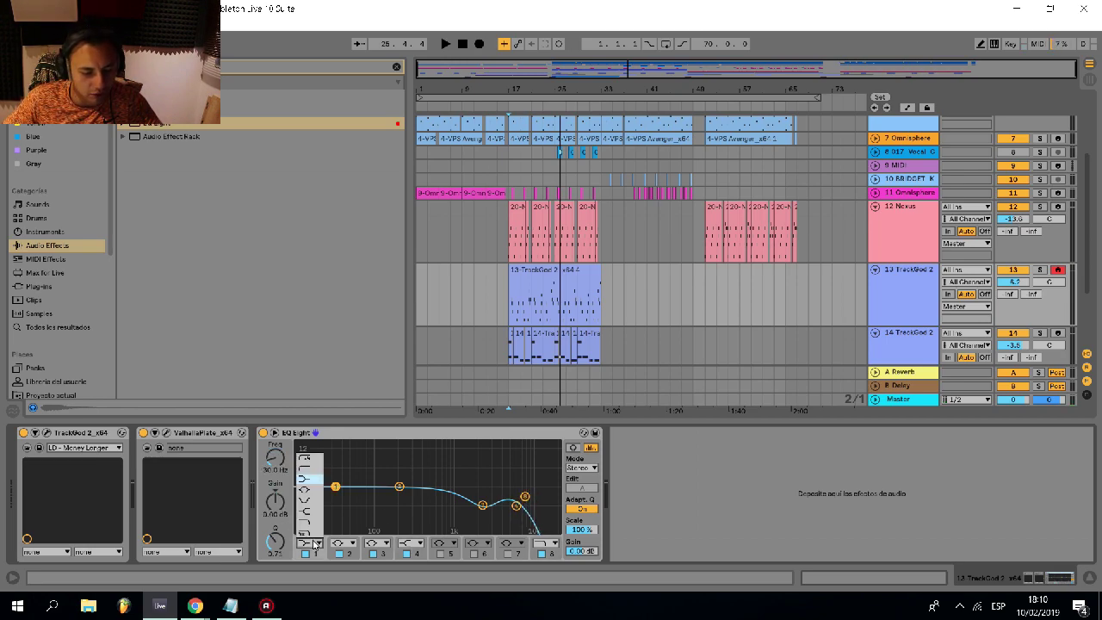
left_click(310, 466)
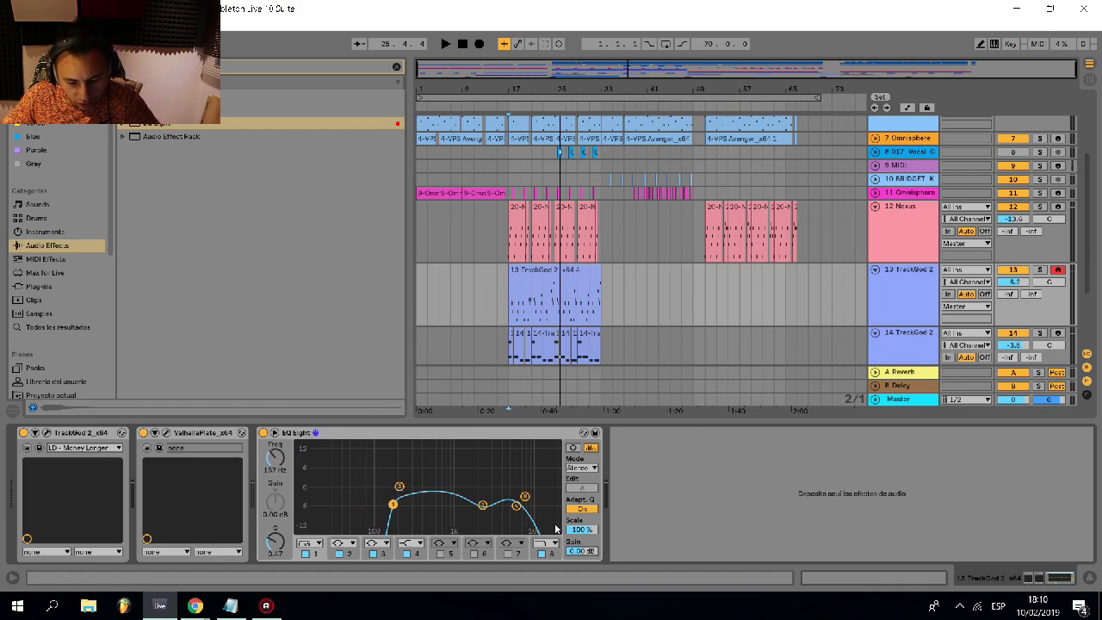
left_click_drag(530, 499, 519, 492)
left_click(516, 504)
left_click(523, 493)
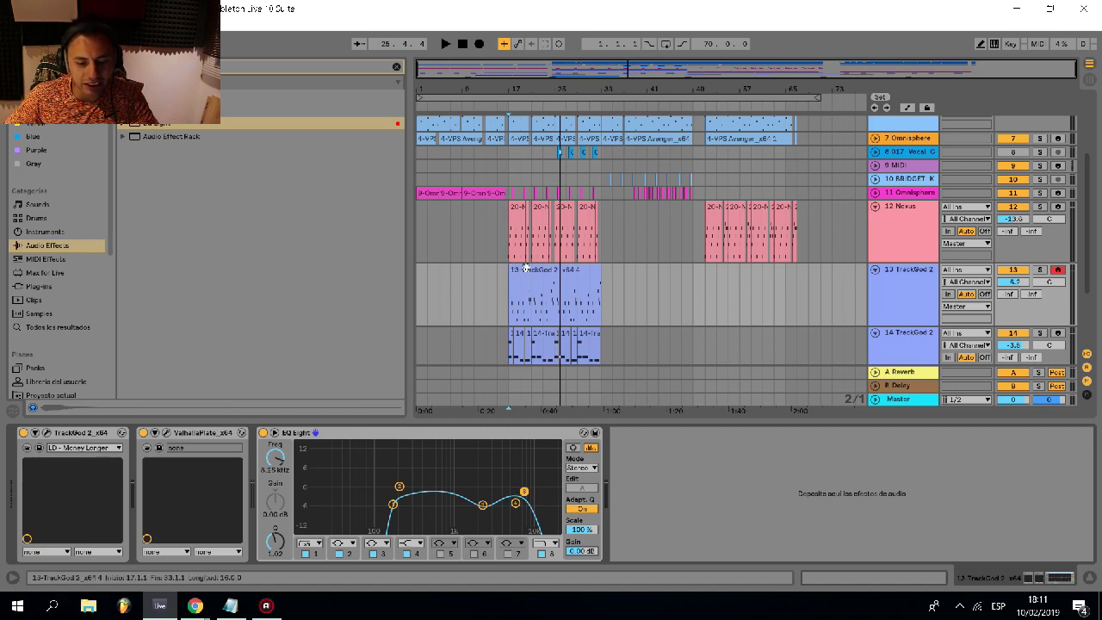
- Raise the EQ Eight band 8 high cut on track 13 to about 10.9 kHz during playback
key("space")
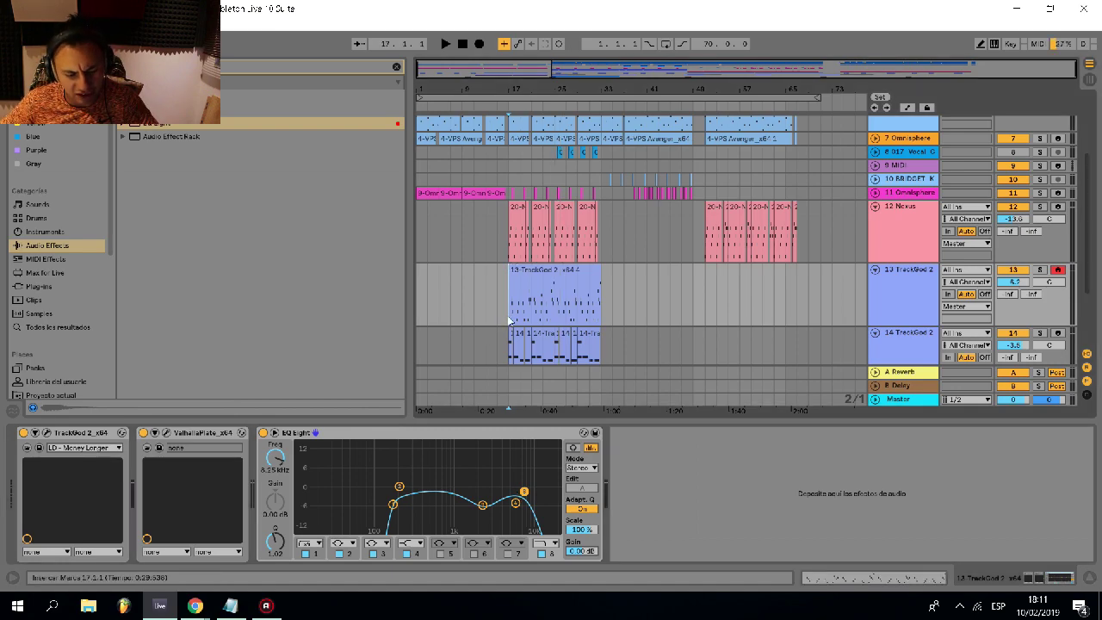
left_click_drag(526, 495, 527, 492)
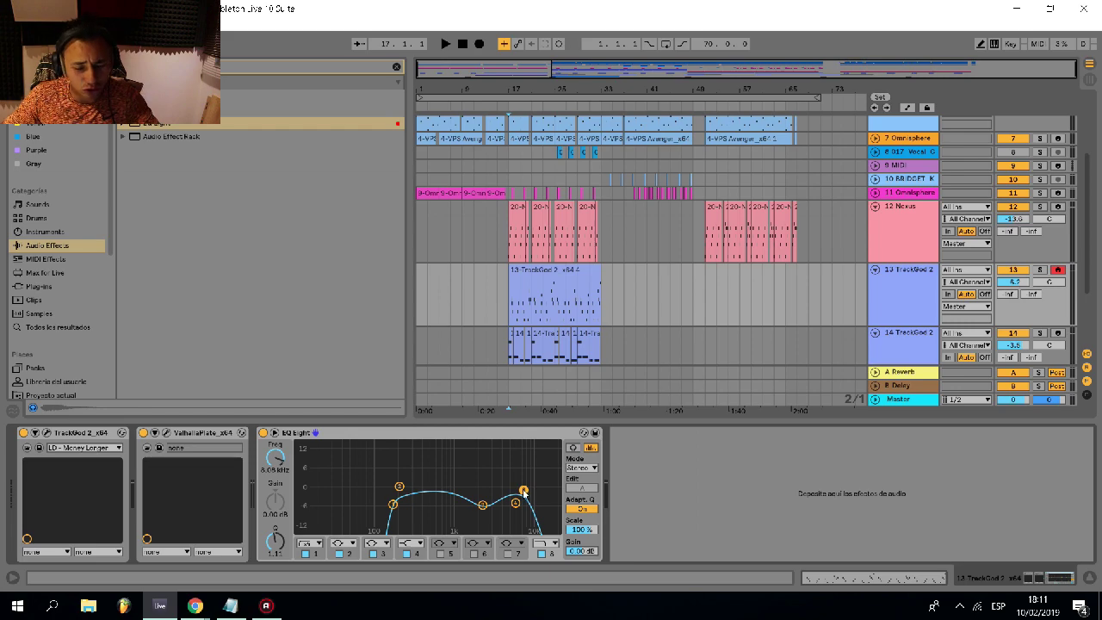
key("space")
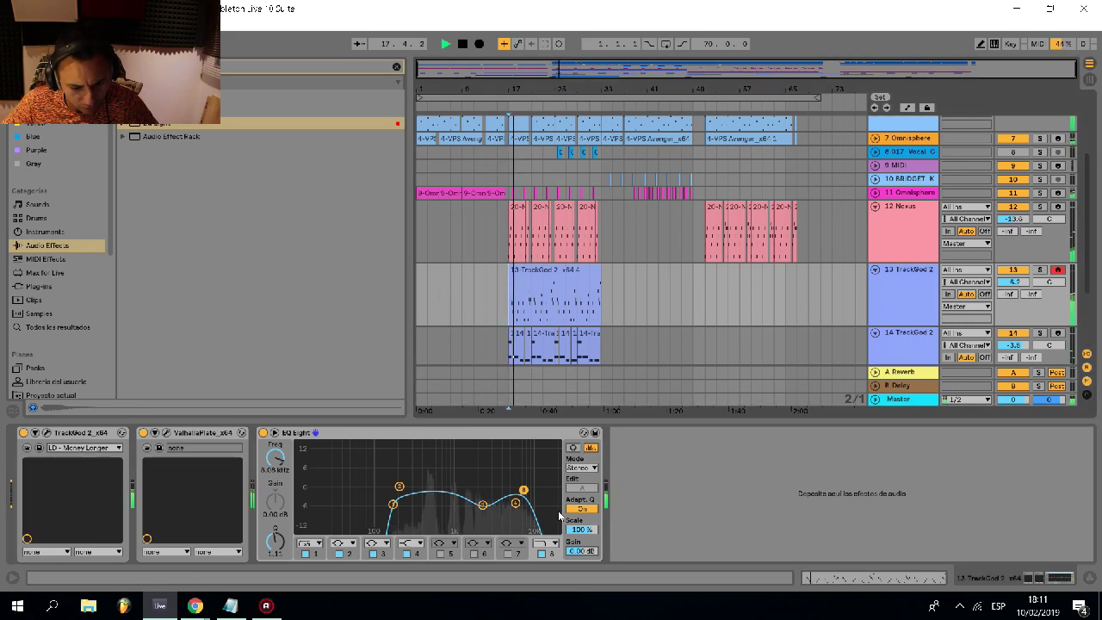
mouse_move(516, 503)
left_mouse_down()
mouse_move(532, 490)
mouse_move(522, 509)
mouse_move(535, 493)
left_mouse_up()
- Open the notes of the track 13 TrackGod 2 melody clip and play it from 17.1.1
scroll(529, 267, "down", 3)
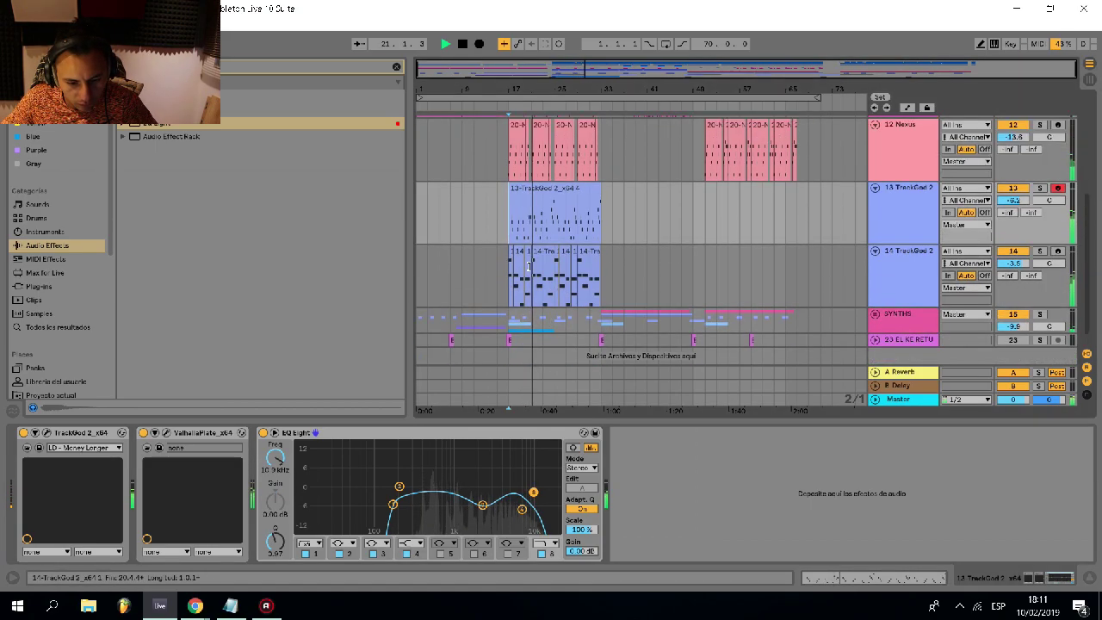
scroll(529, 267, "up", 2, "ctrl")
scroll(538, 258, "up", 4)
left_click(546, 256)
scroll(631, 249, "down", 1)
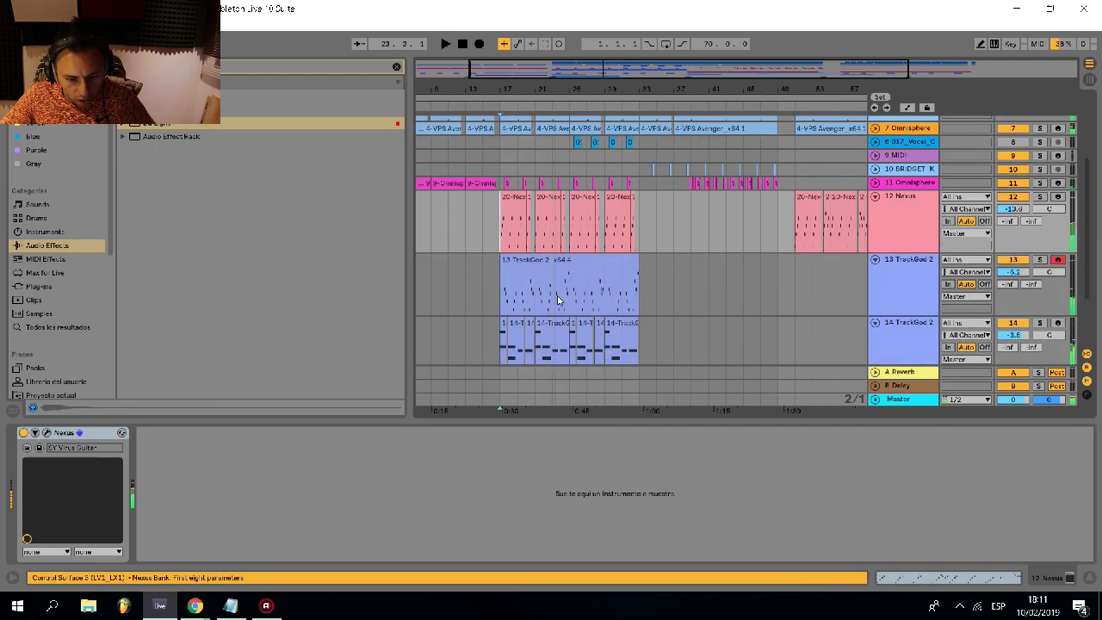
scroll(558, 298, "up", 3, "ctrl")
double_click(546, 274)
scroll(406, 434, "up", 1, "ctrl")
key("space")
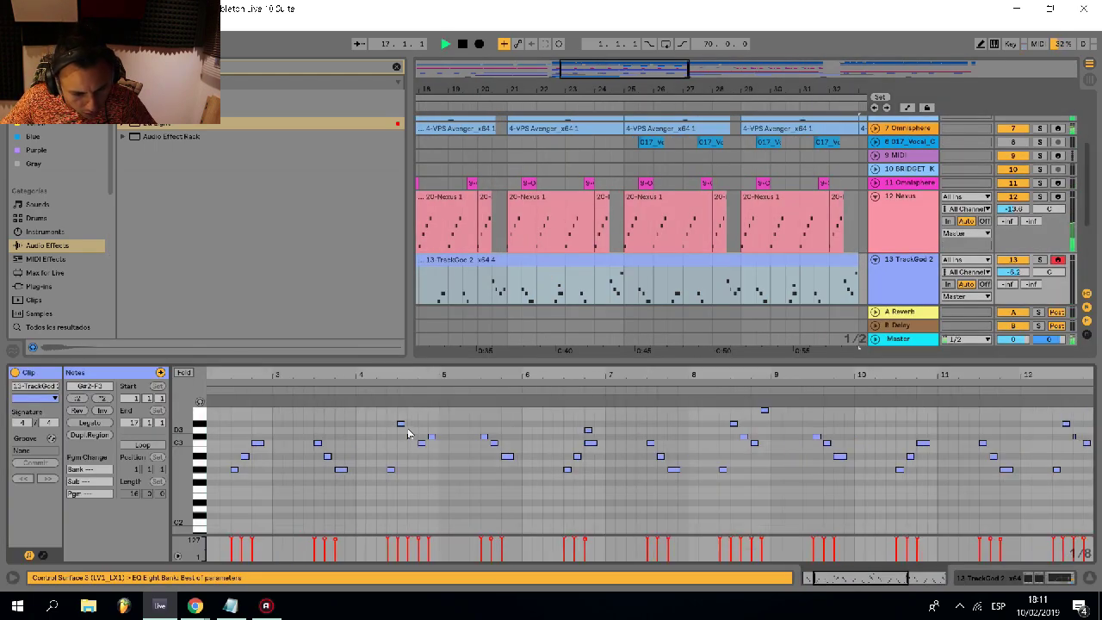
- Play through the track 13 melody clip and delete the D3 note at 6.3.4
left_click(540, 258)
scroll(540, 258, "down", 3)
key("space")
left_click(486, 261)
key("space")
scroll(494, 261, "left", 2)
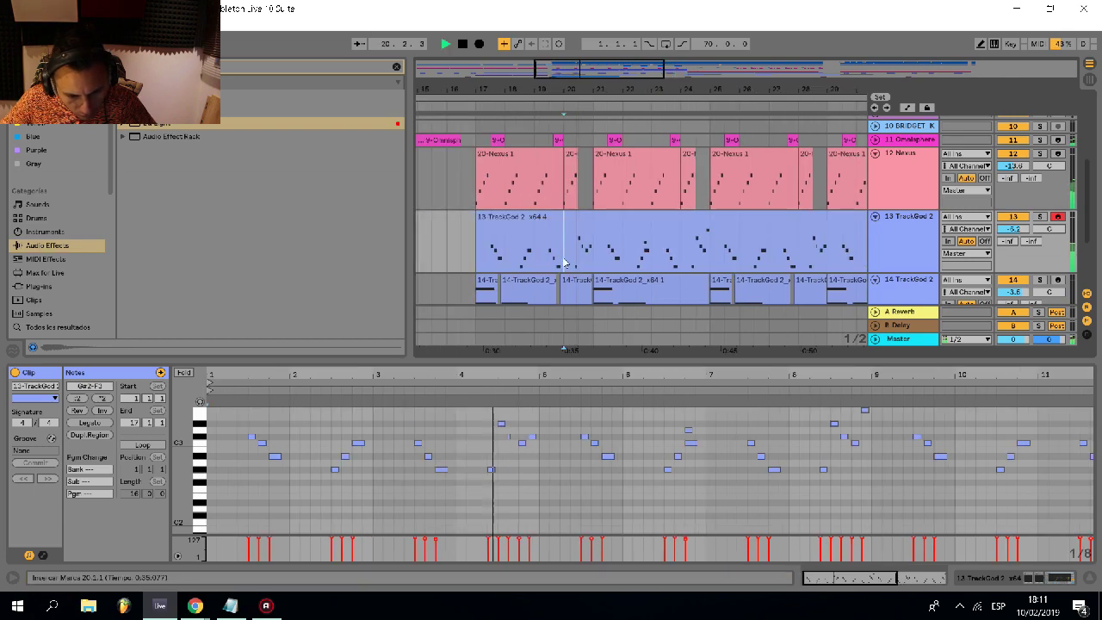
scroll(637, 261, "up", 2, "ctrl")
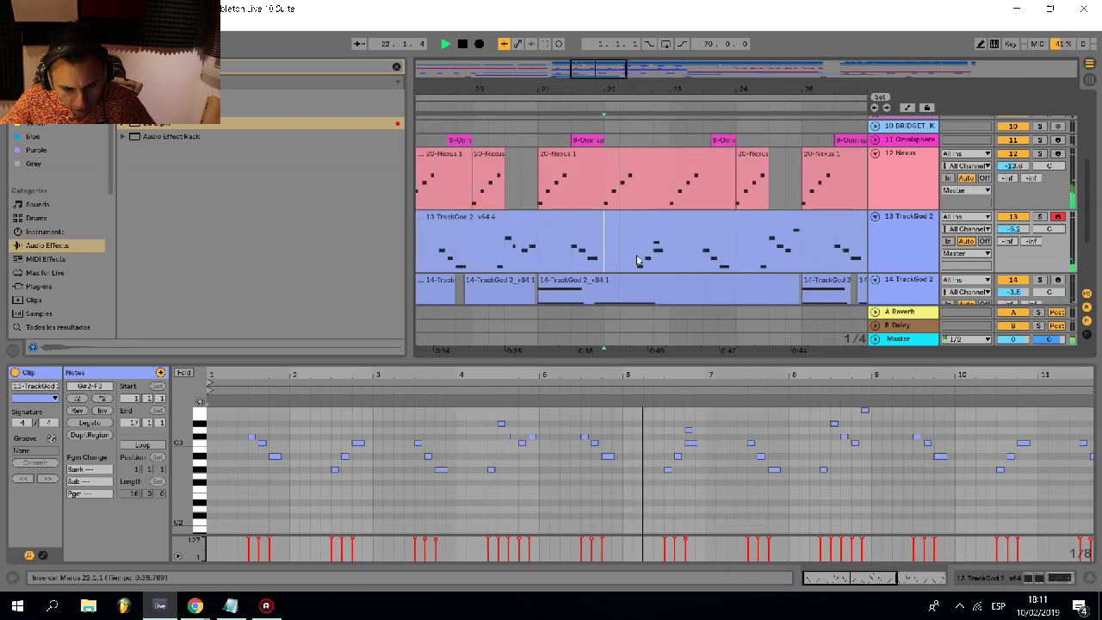
left_click(684, 415)
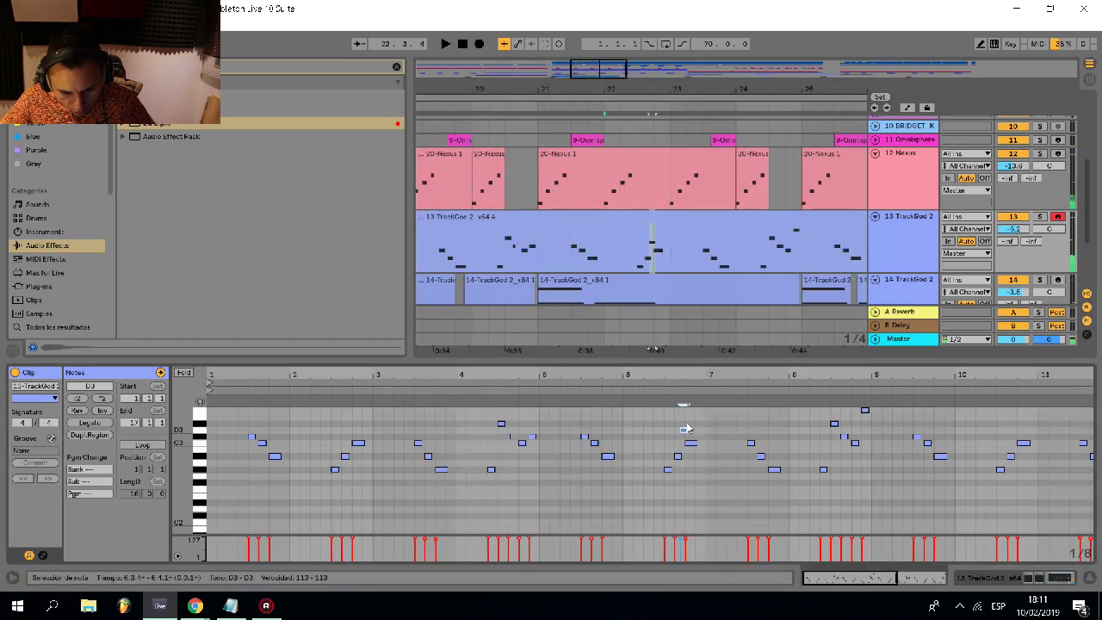
left_click(691, 442)
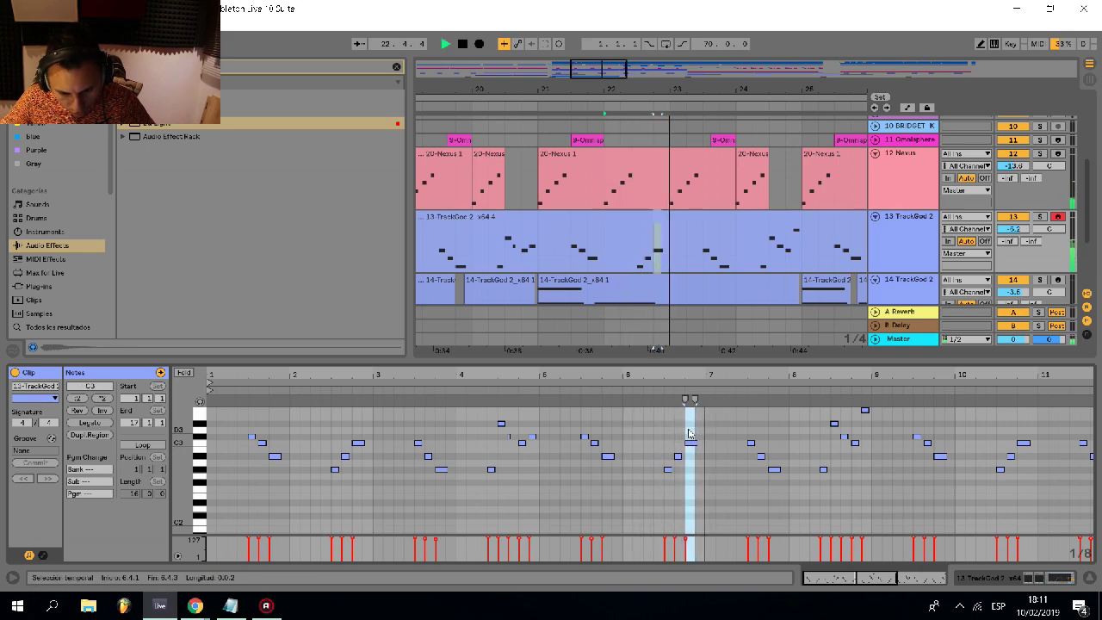
scroll(677, 233, "down", 5, "ctrl")
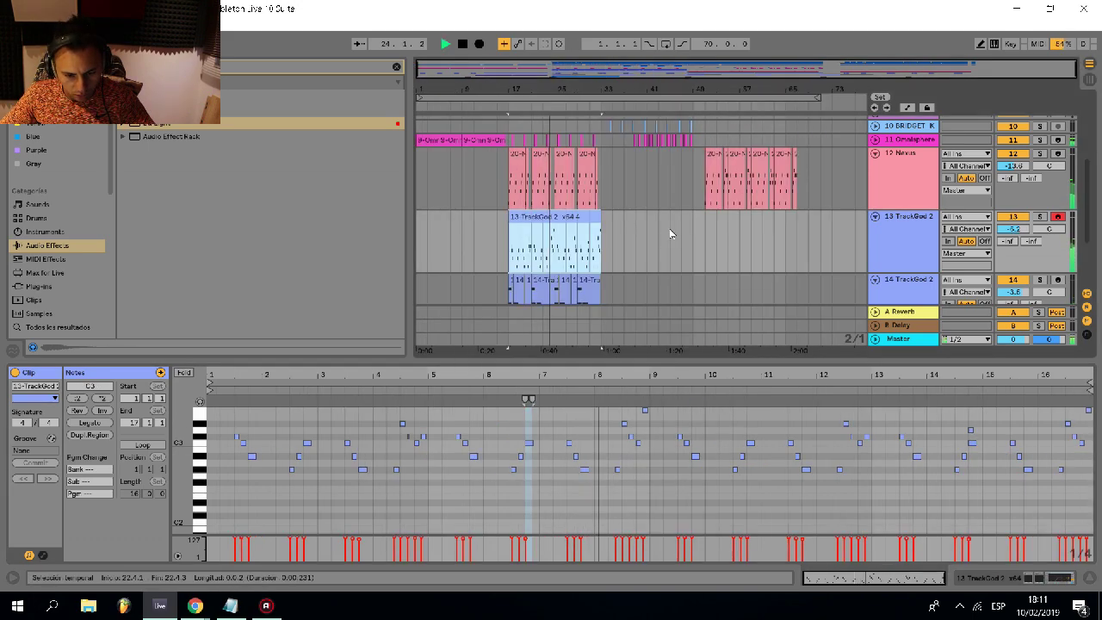
- Move the TrackGod 2 melody track below the TrackGod 2 chord track and collapse all tracks
left_click(606, 261)
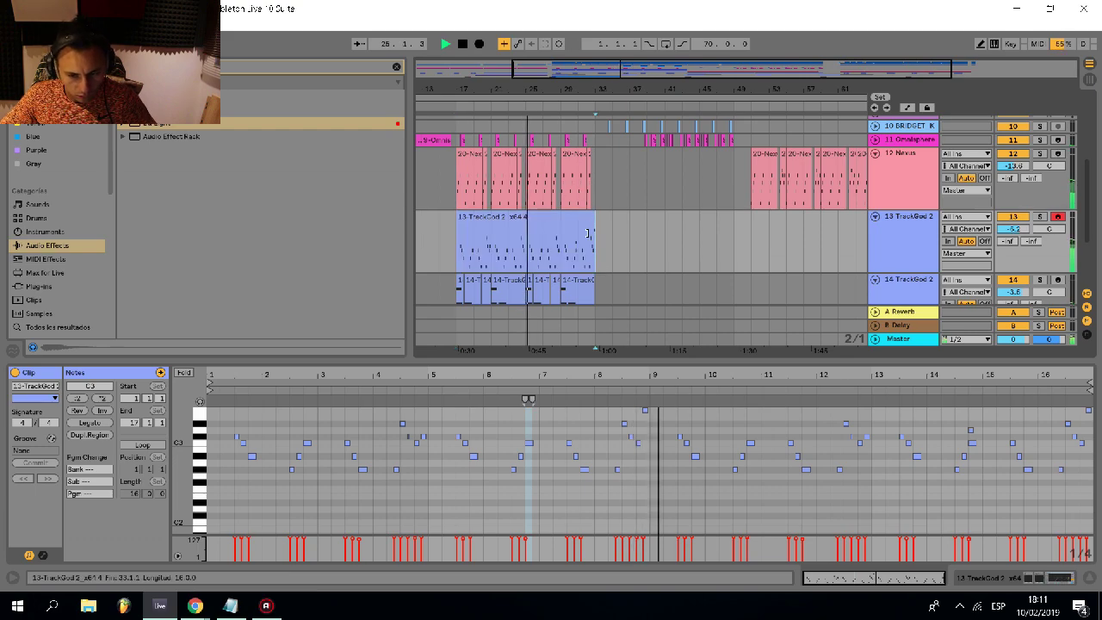
key("space")
left_click(933, 239)
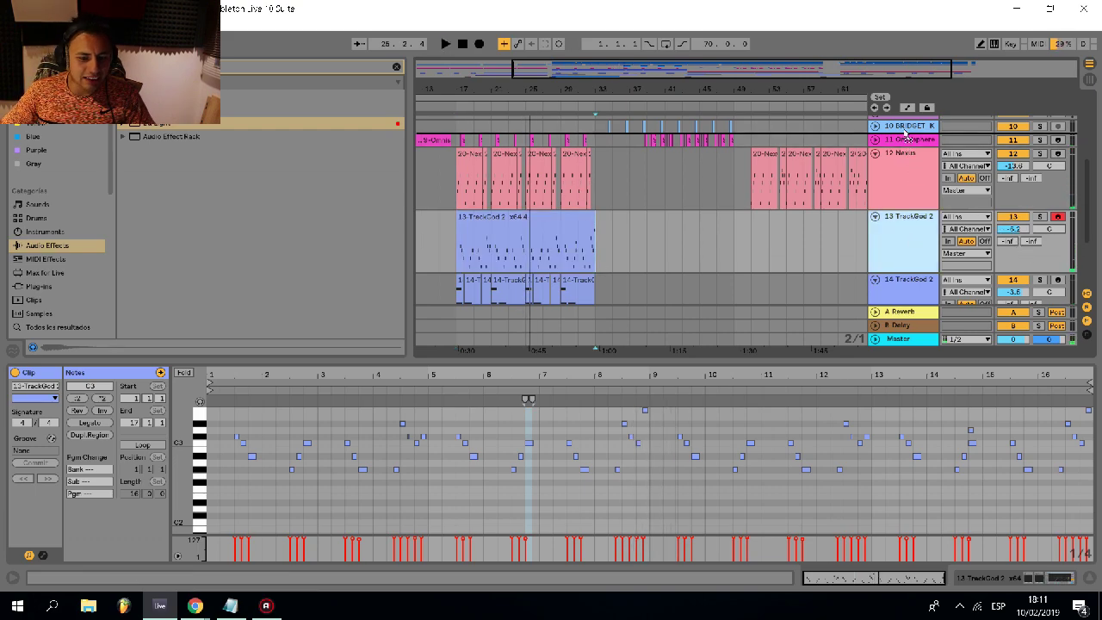
mouse_move(908, 303)
left_mouse_down()
mouse_move(907, 322)
mouse_move(907, 296)
left_mouse_up()
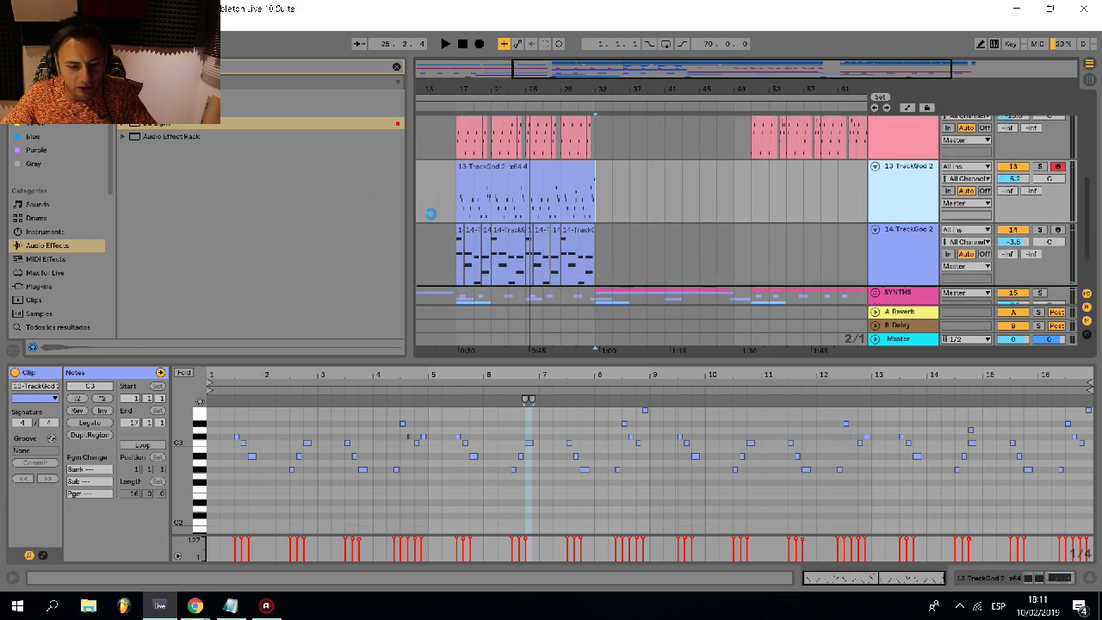
key("alt+u")
scroll(520, 216, "down", 2)
- Move the track 10 BRIDGET_K vocal clips two bars later, to start from bar 35
mouse_move(599, 191)
left_mouse_down()
mouse_move(736, 197)
mouse_move(613, 203)
left_mouse_up()
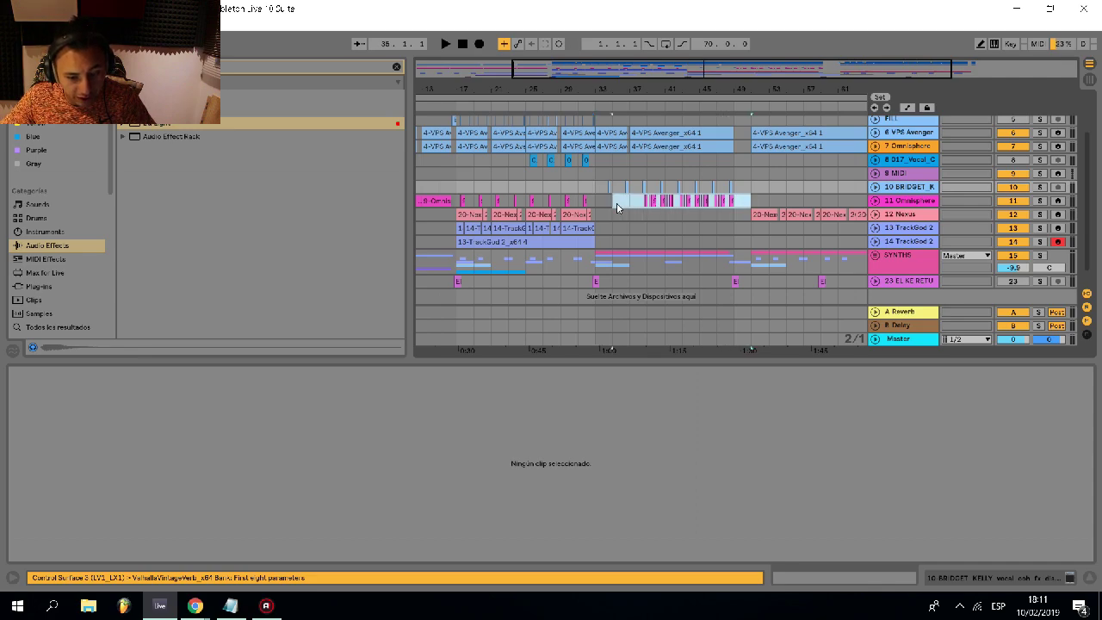
- Delete the Omnisphere clips on track 11 from bar 35 onward and duplicate the clips of tracks 11 to 14 from bars 17–33 into bars 33–49
key("Delete")
left_click_drag(597, 242, 459, 202)
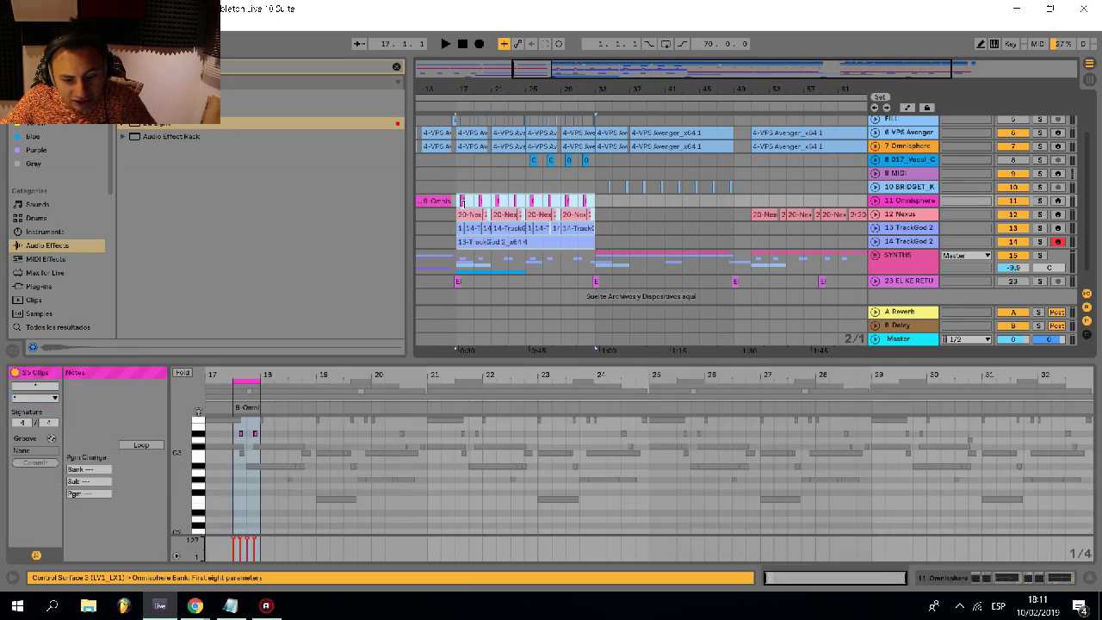
key("ctrl+d")
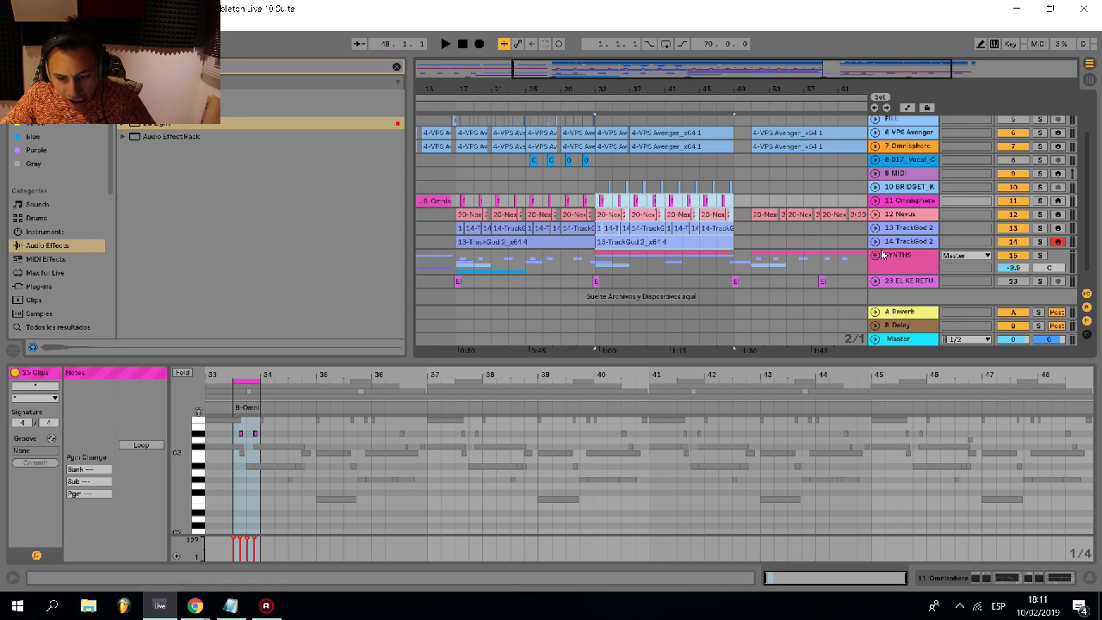
- Unfold track 14 TrackGod 2 and delete its duplicated clip at bars 33–49
left_click(875, 242)
left_click(654, 252)
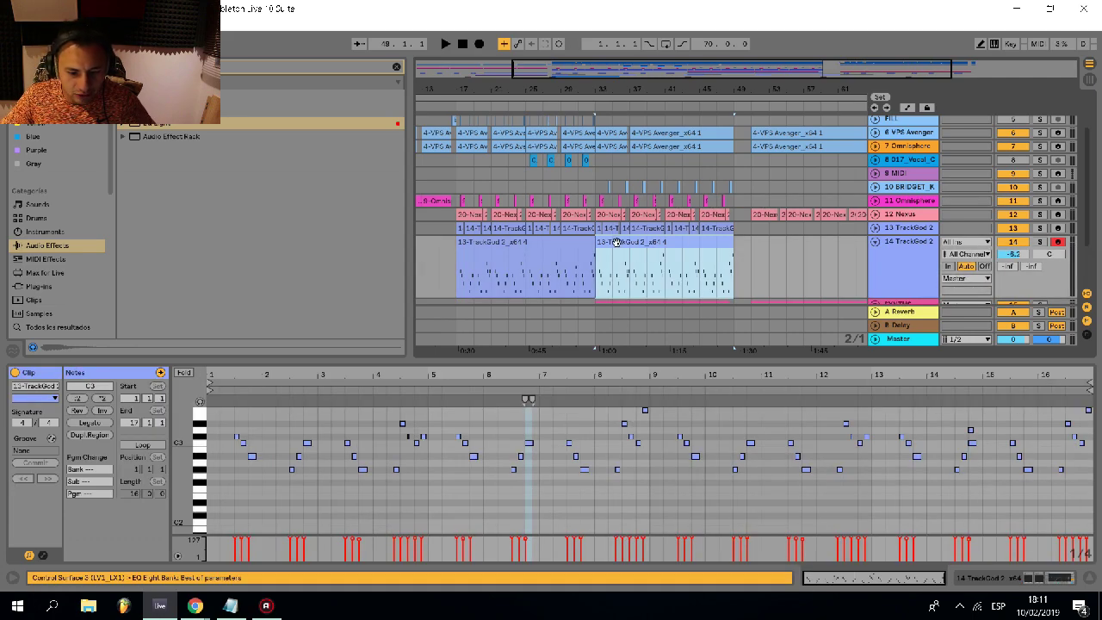
scroll(616, 242, "down", 4)
key("Delete")
- Play the arrangement from bar 17 to check the duplicated section
left_click(564, 131)
scroll(517, 164, "up", 3)
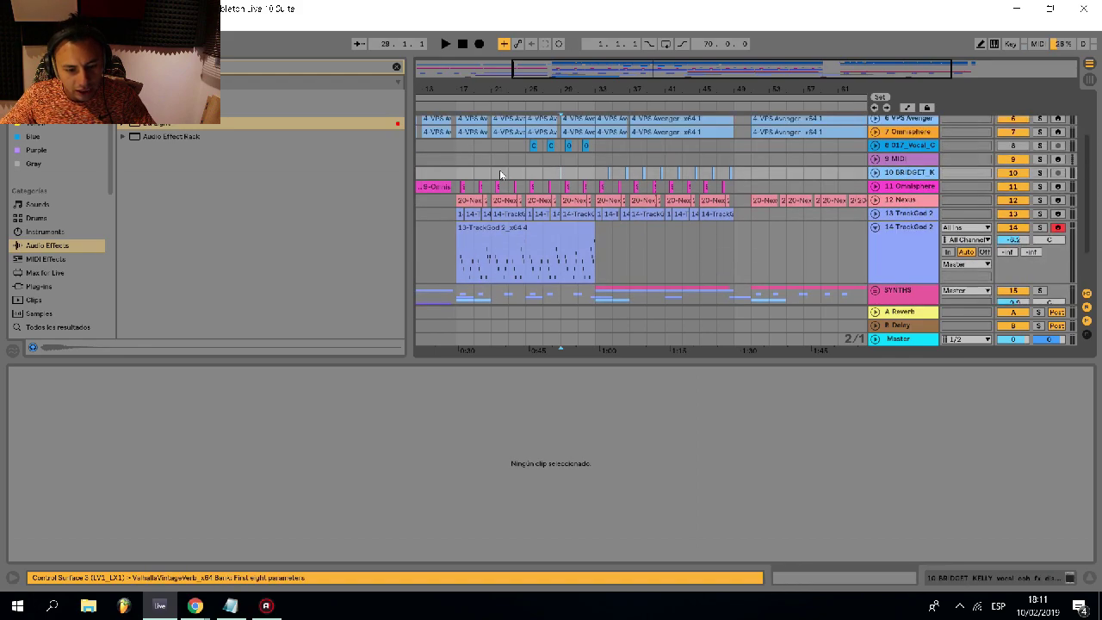
left_click(455, 162)
scroll(620, 186, "up", 3)
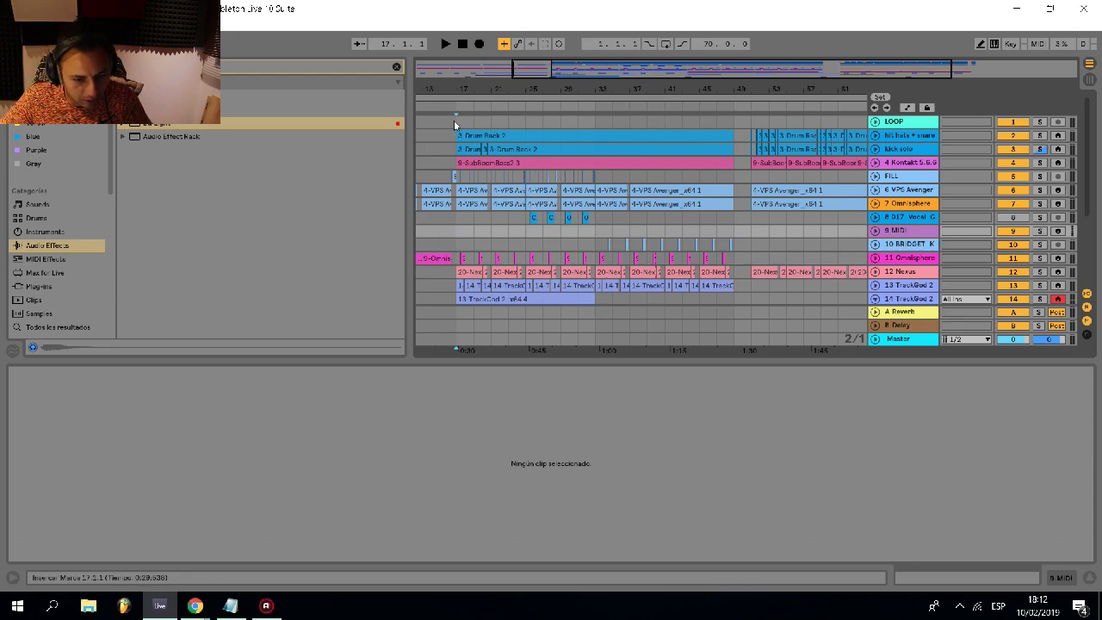
key("space")
scroll(482, 216, "down", 3)
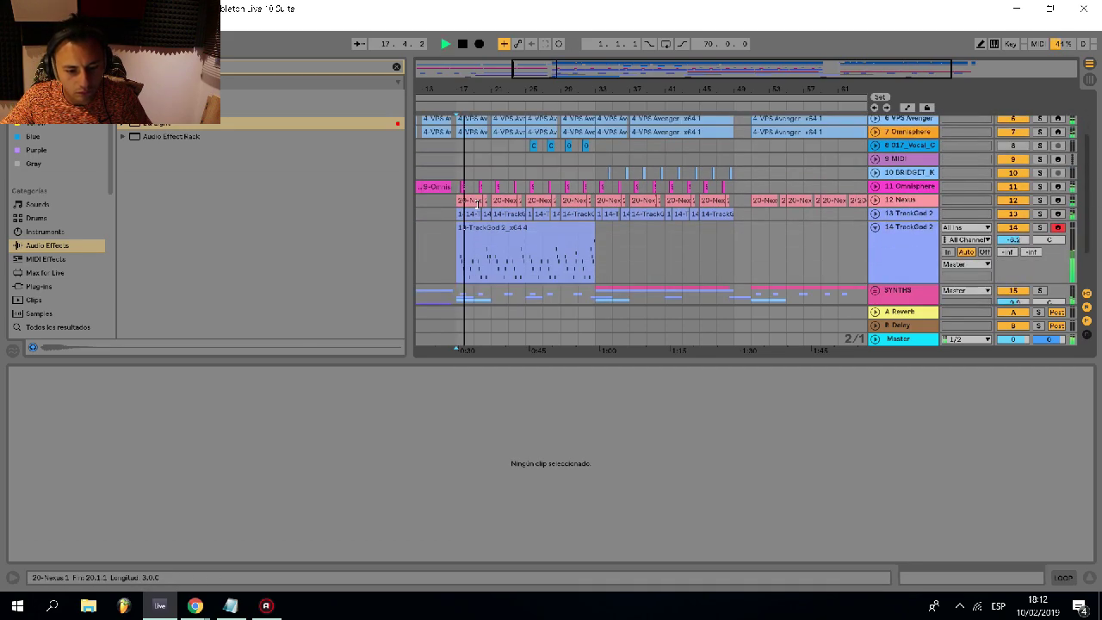
scroll(443, 185, "up", 1)
scroll(661, 203, "up", 2)
scroll(673, 197, "up", 2)
scroll(675, 197, "up", 2)
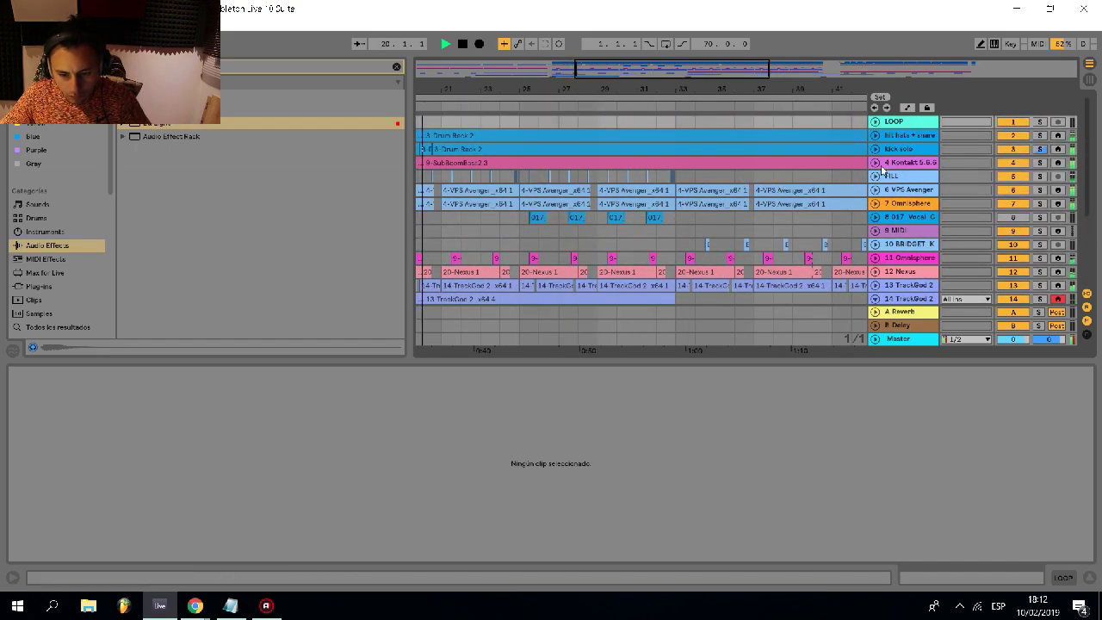
- Unfold the Kontakt 5.6.6 and kick solo tracks to show their clip contents
left_click(875, 163)
left_click(875, 149)
scroll(750, 161, "down", 3)
scroll(662, 194, "down", 5)
scroll(660, 195, "down", 3)
scroll(586, 202, "up", 2)
scroll(566, 206, "down", 2)
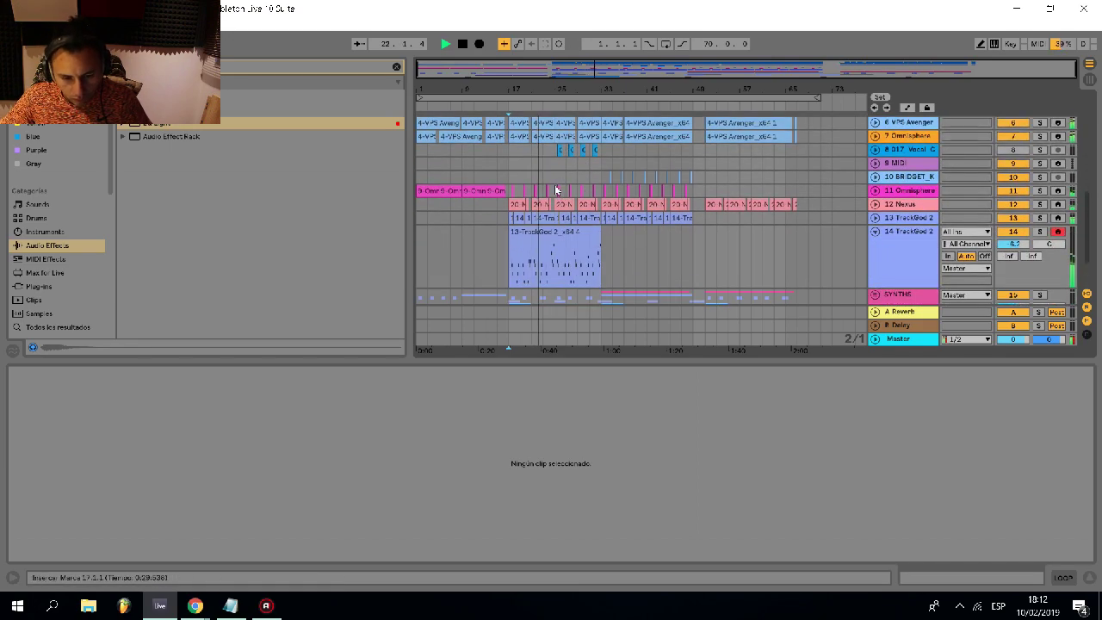
- Split the TrackGod 2 clip on track 14 at bar 25 and transpose all notes of the second part up one octave
scroll(556, 189, "up", 6)
left_click(628, 269)
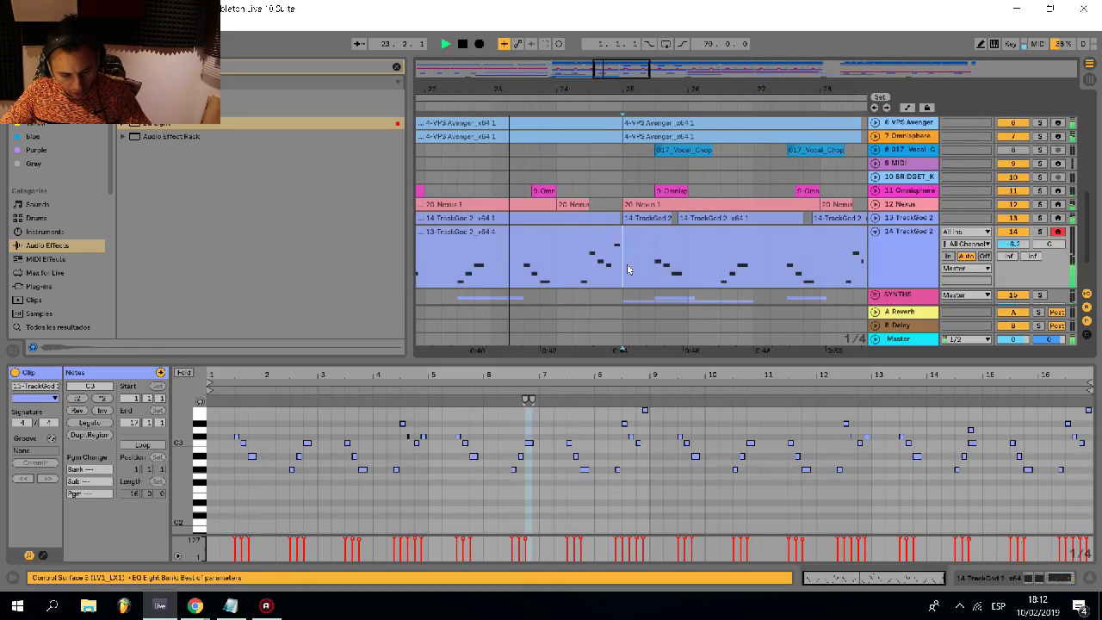
key("ctrl+e")
left_click(675, 248)
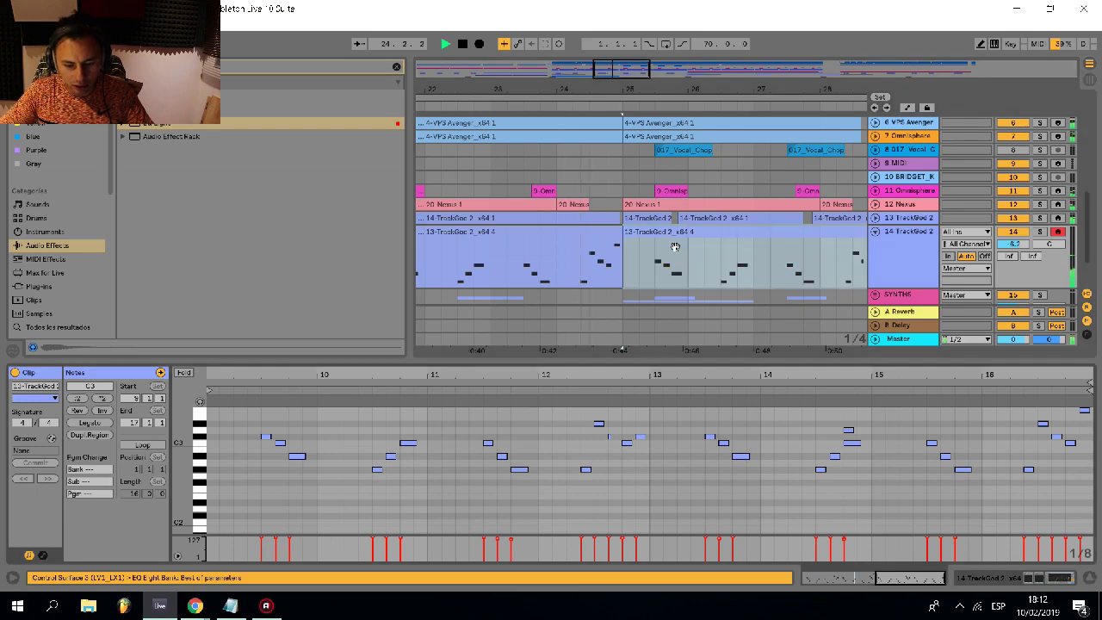
key("ctrl+a")
key("shift+Up")
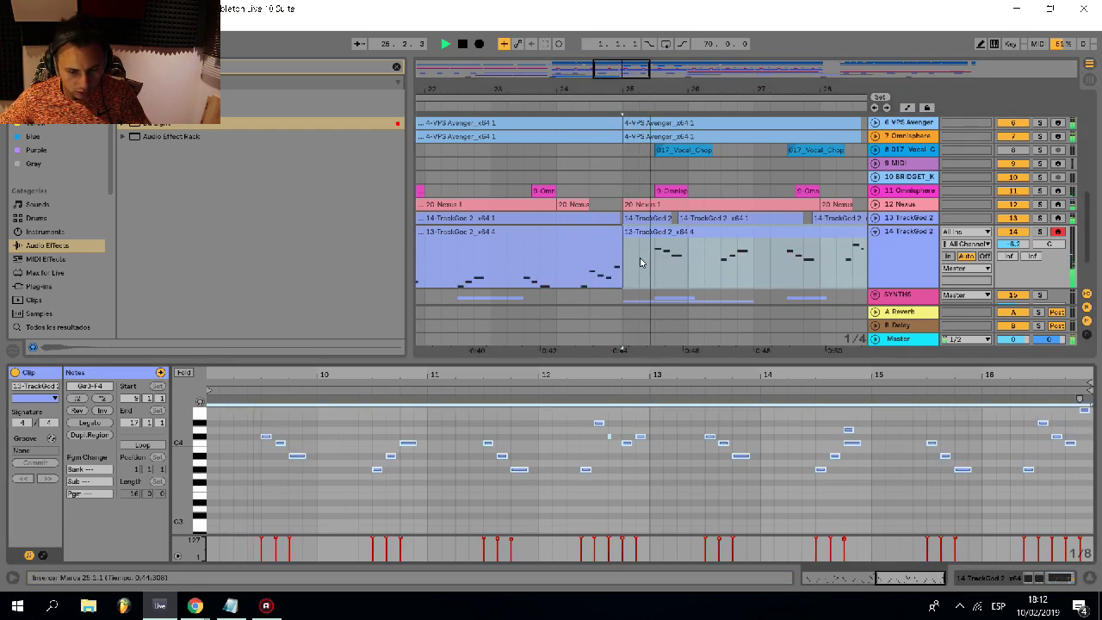
- Delete the SubBoomBass section on the Kontakt track from bar 33 to bar 41
scroll(640, 262, "down", 6)
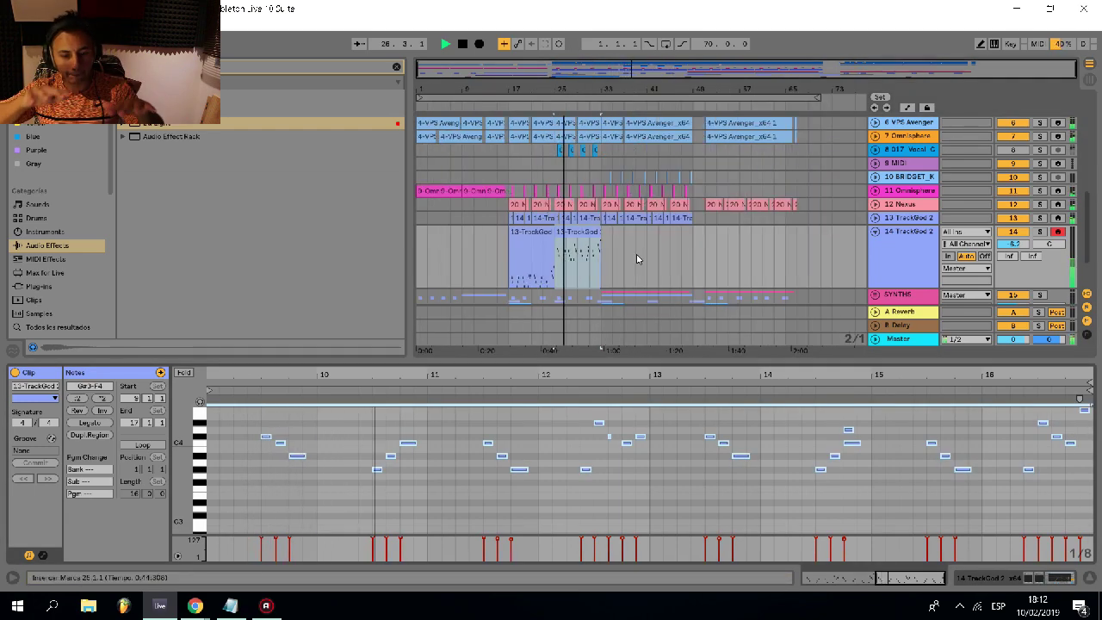
scroll(619, 249, "up", 5)
scroll(605, 198, "up", 5)
scroll(600, 198, "up", 3)
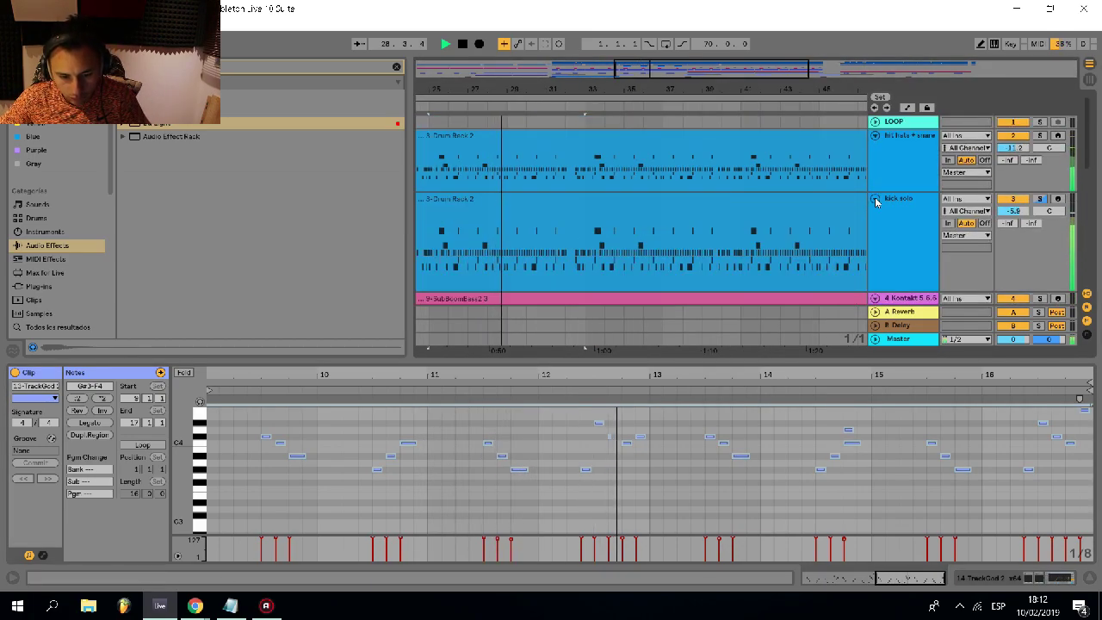
scroll(646, 243, "down", 3)
left_click_drag(588, 273, 739, 272)
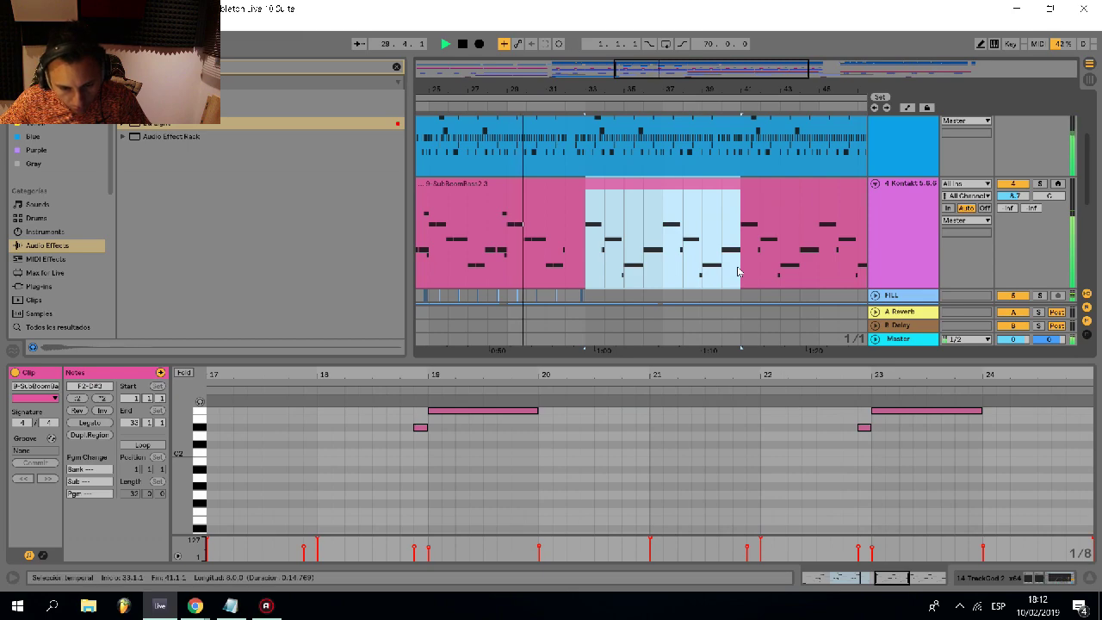
key("Delete")
- Delete the Drum Rack section on the kick solo track from bar 33 to bar 41
scroll(587, 229, "up", 3)
left_click_drag(586, 230, 745, 238)
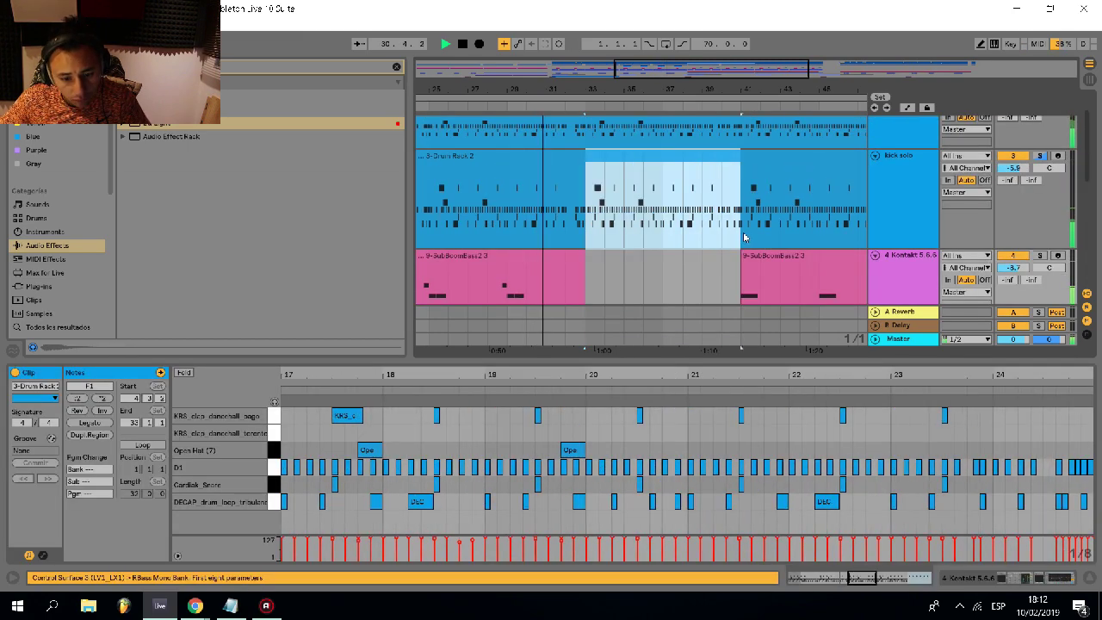
key("Delete")
- Delete bar 30 from the transposed TrackGod 2 clip on track 14 and fill the gap with a copy of bar 22
scroll(568, 242, "down", 8)
scroll(547, 258, "up", 1)
left_click_drag(553, 266, 530, 264)
key("Delete")
scroll(527, 255, "down", 5)
scroll(552, 255, "up", 4)
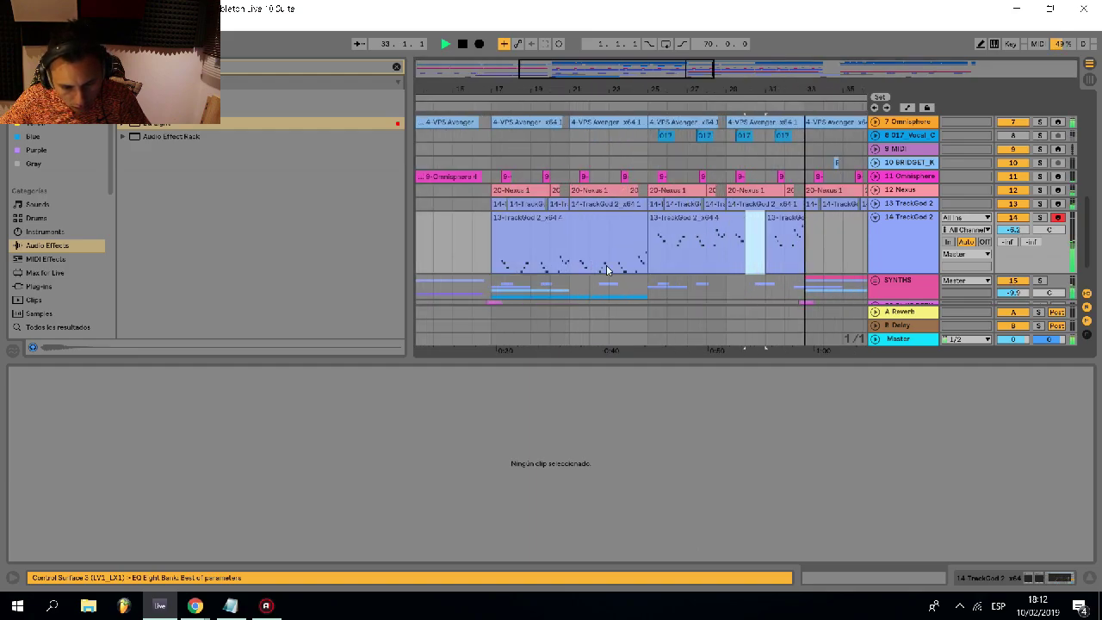
left_click_drag(607, 271, 593, 271)
scroll(751, 259, "down", 4)
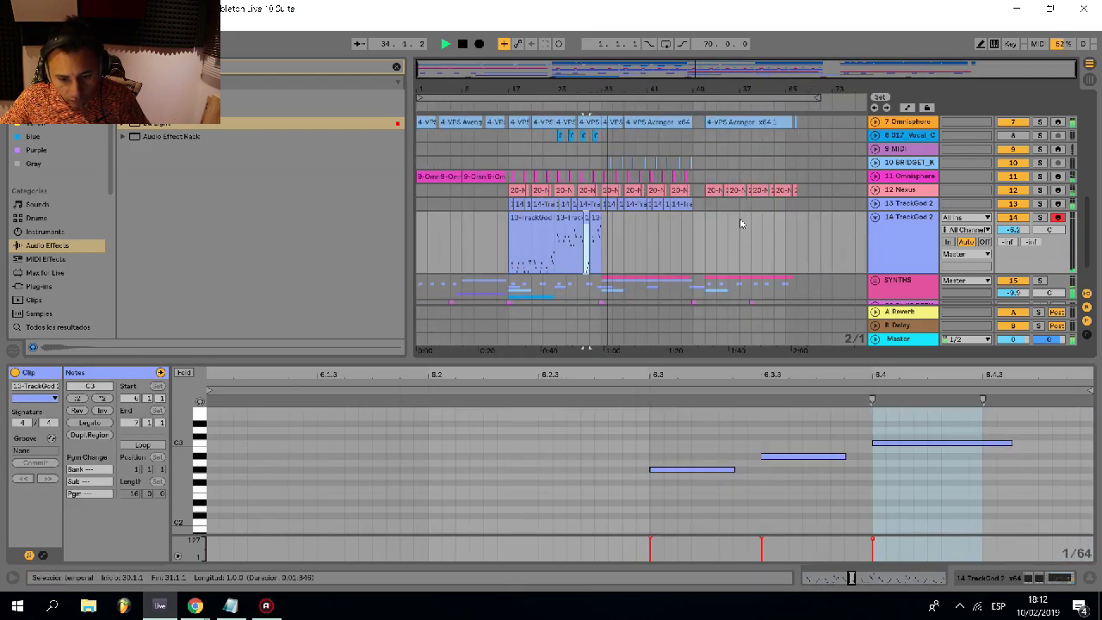
- Stop playback and go back to the drum tracks, selecting the kick solo track
scroll(738, 227, "up", 5)
key("space")
left_click(596, 215)
scroll(911, 238, "up", 5)
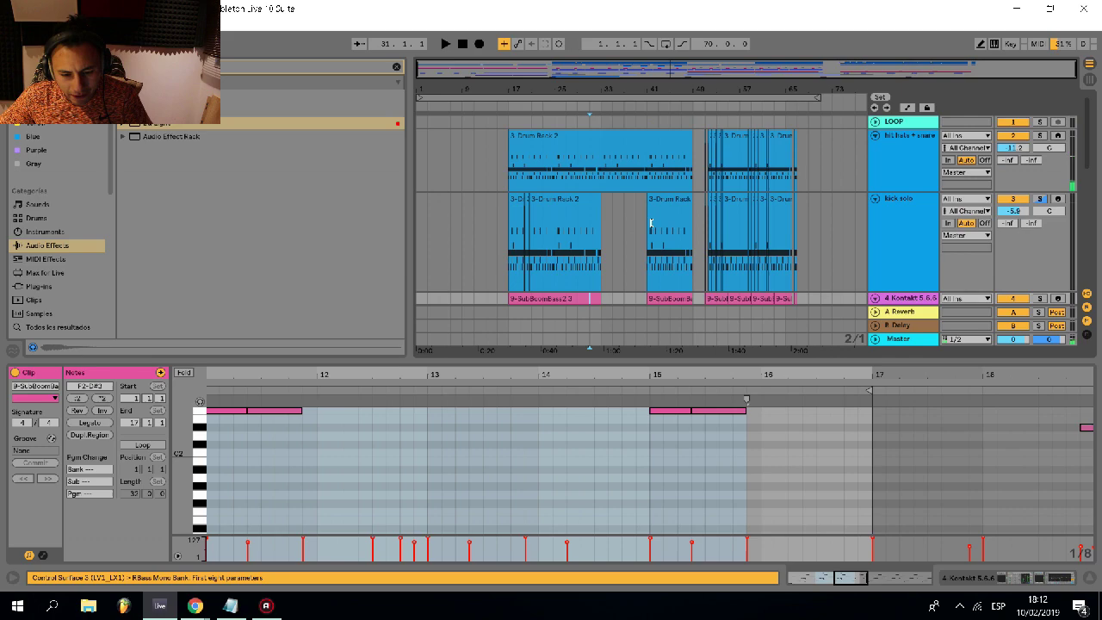
left_click(894, 228)
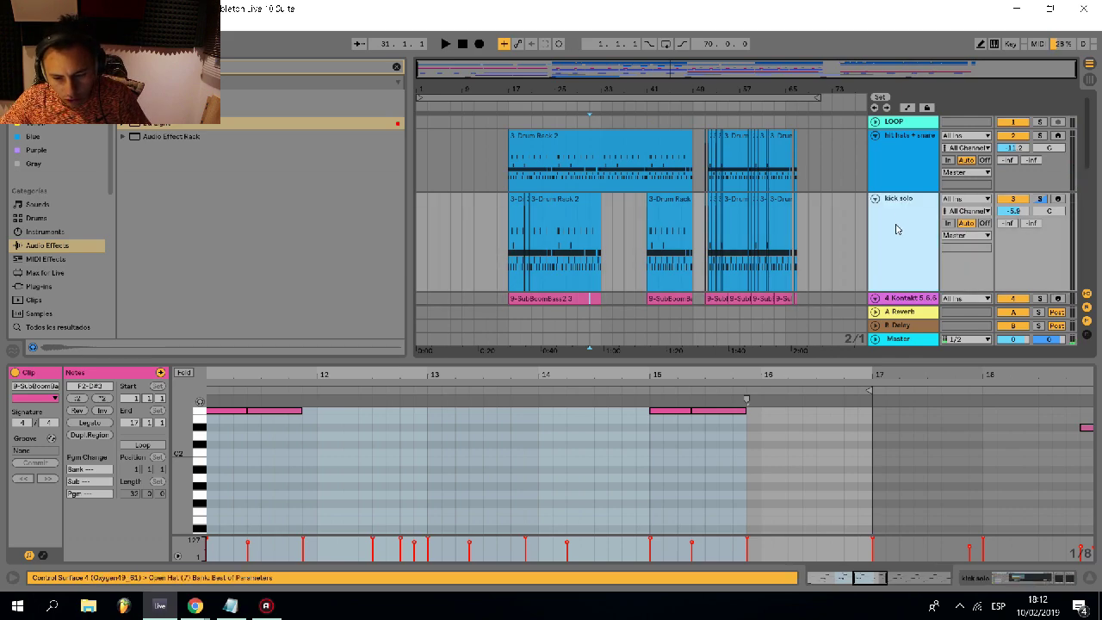
- Try to delete bars 33–41 of the Drum Rack clip on the hi-hats and snare track
left_click_drag(603, 178, 646, 180)
key("Delete")
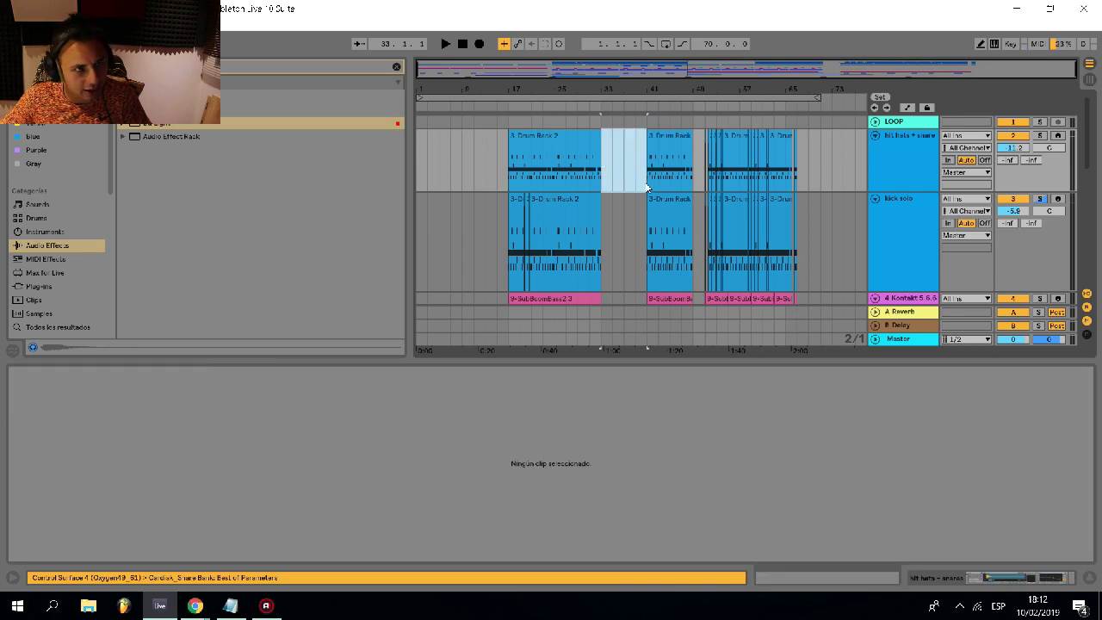
key("ctrl+z")
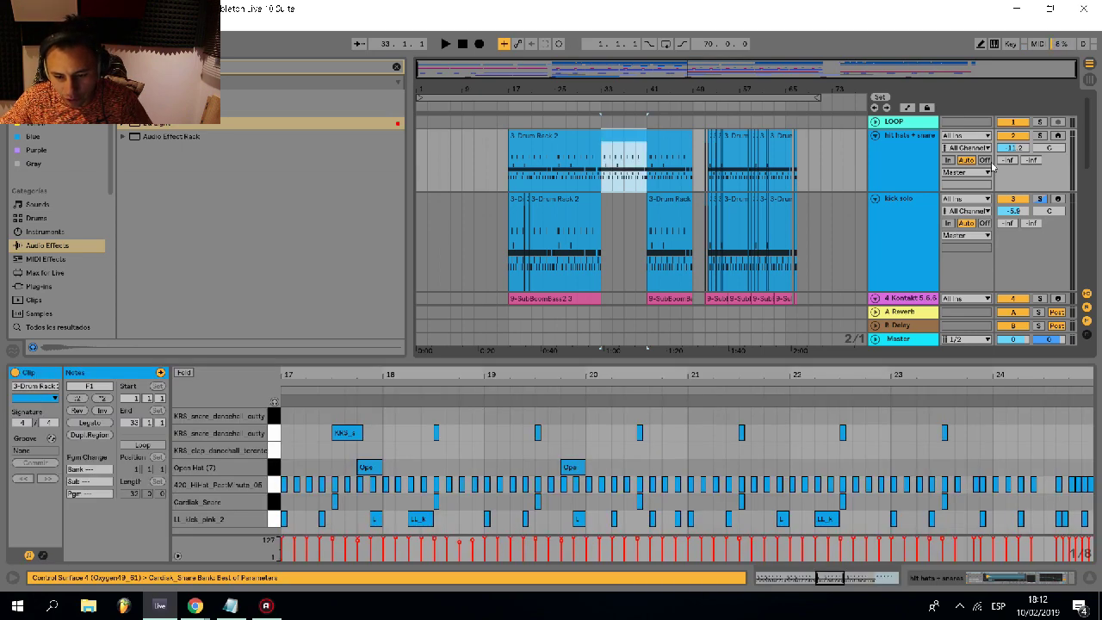
- Insert an empty audio track between the LOOP track and the hi-hats and snare track, discarding the MIDI tracks inserted along the way
left_click(896, 138)
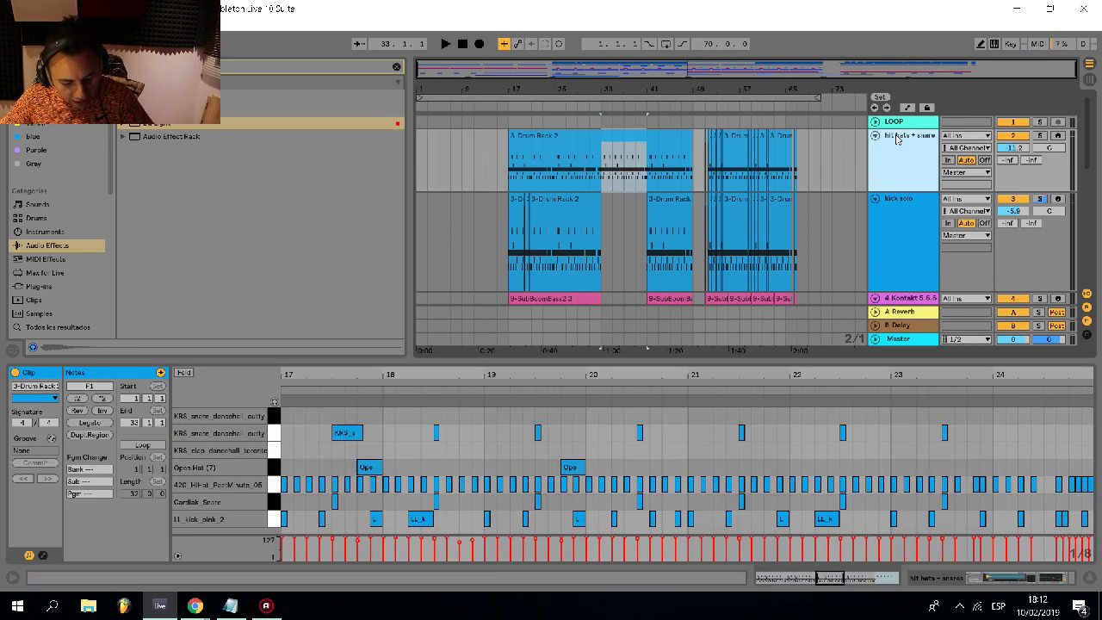
key("ctrl+z")
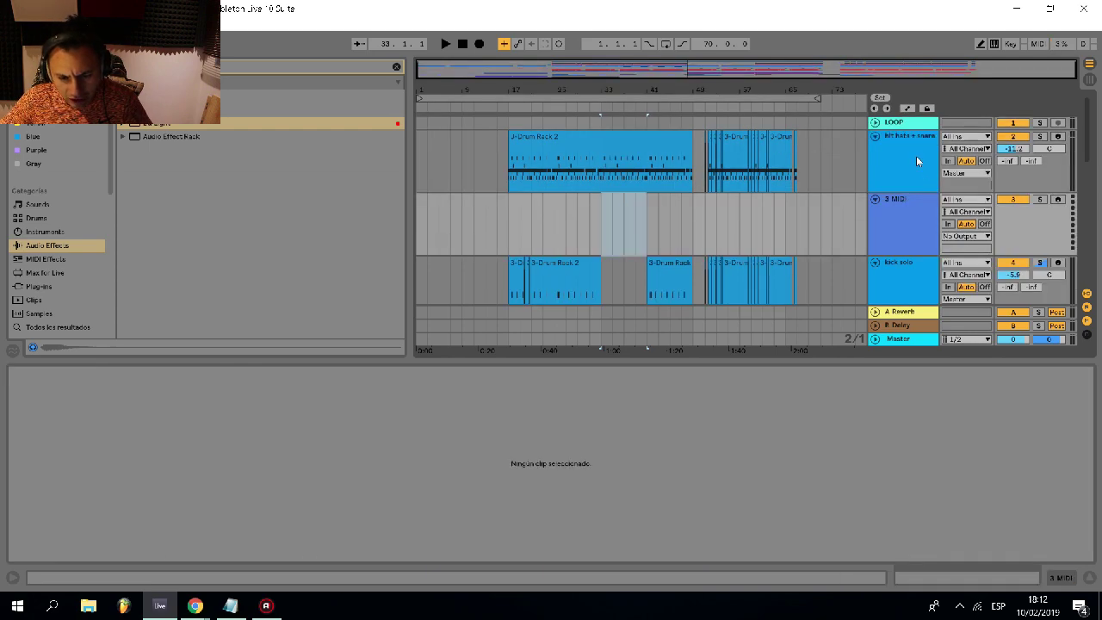
key("ctrl+z")
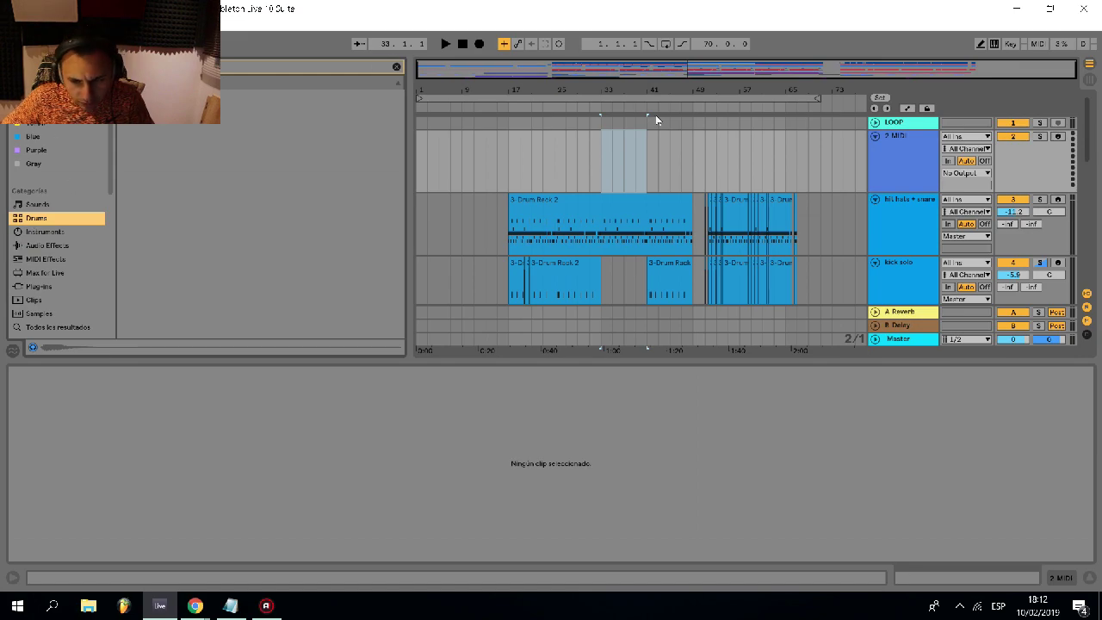
left_click(911, 145)
key("ctrl+z")
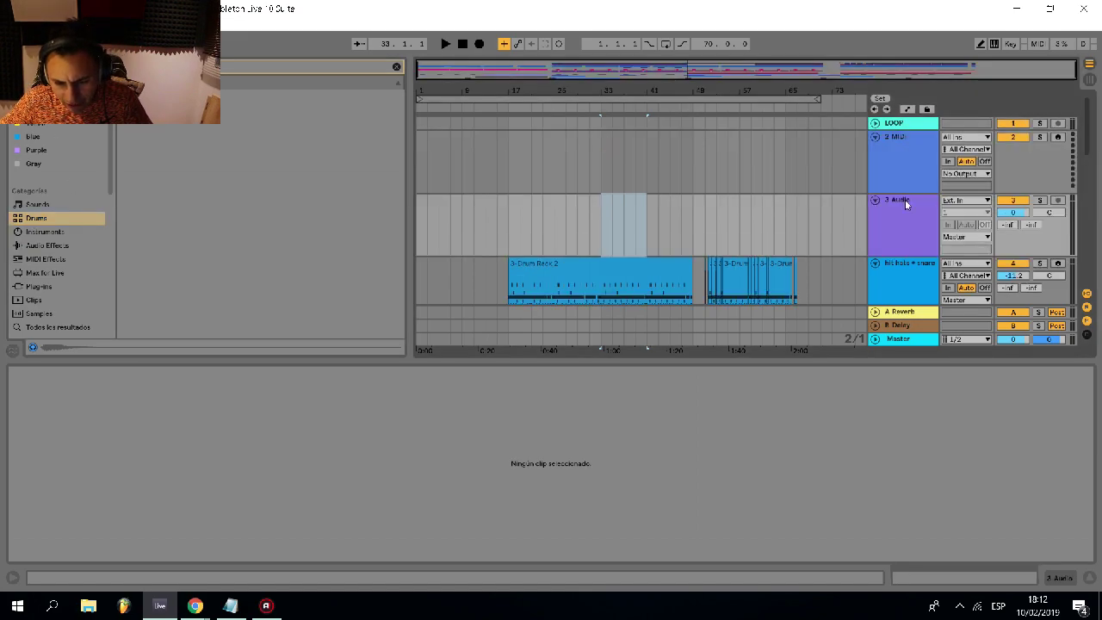
- Open the LIBRERIAS 3 place in the browser, clear the search filter and expand the KSHMR sample library folder
scroll(78, 178, "down", 3)
scroll(77, 177, "down", 5)
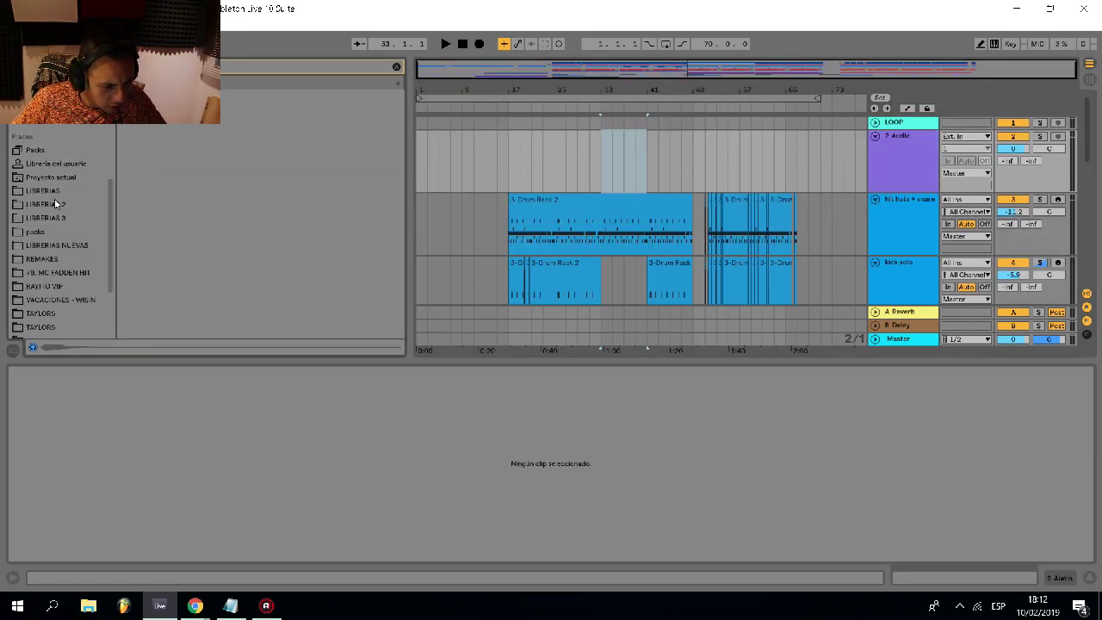
left_click(45, 217)
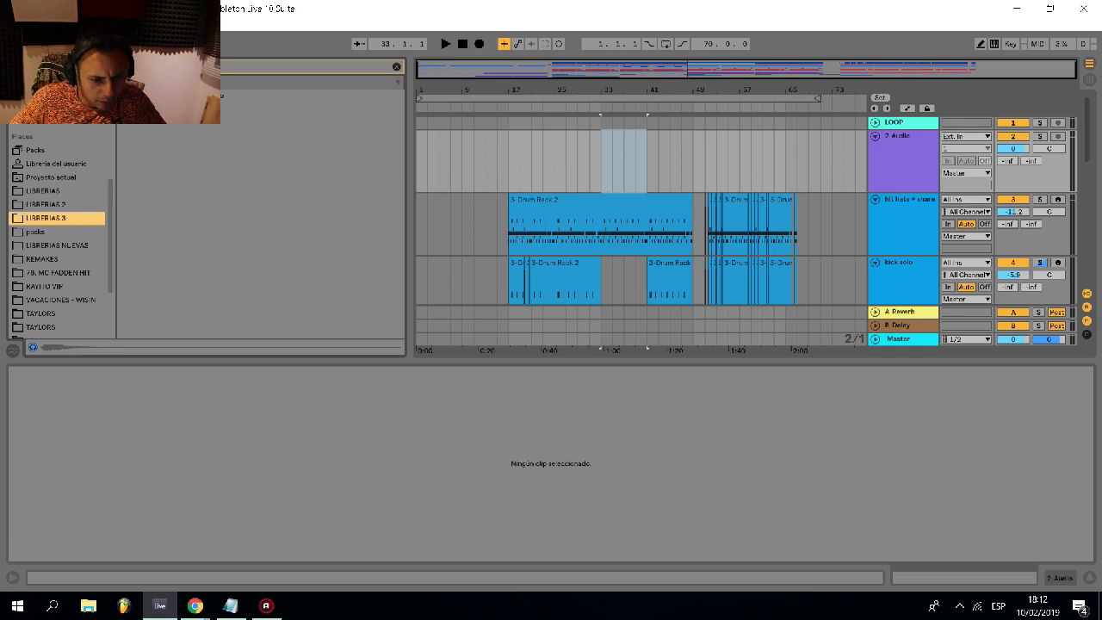
left_click(395, 67)
scroll(134, 225, "down", 2)
scroll(135, 226, "up", 2)
left_click(124, 192)
scroll(122, 195, "down", 3)
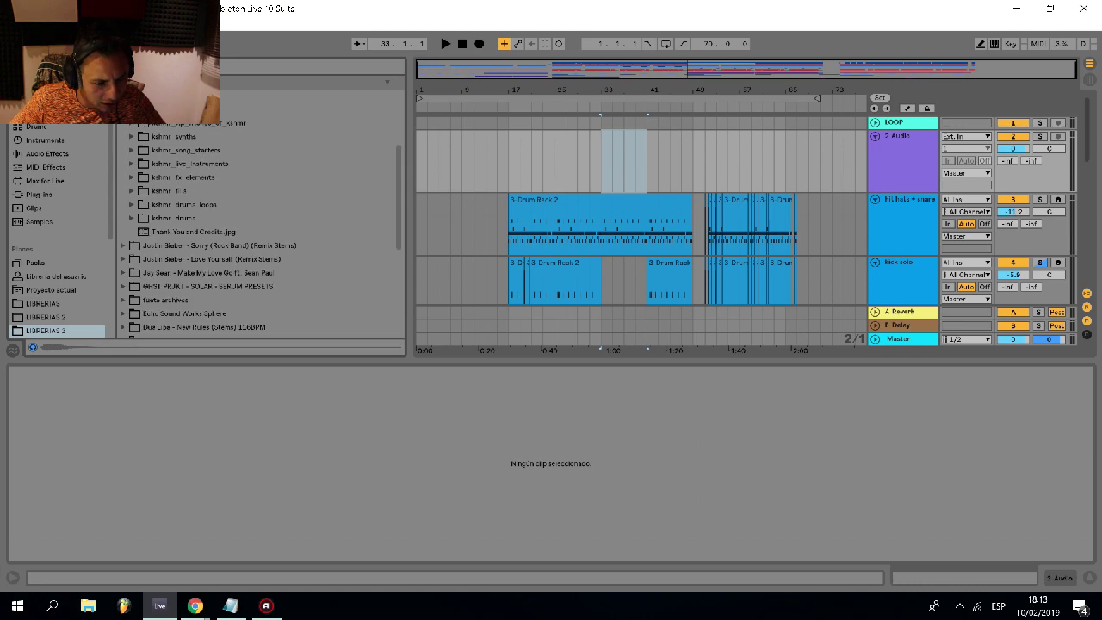
scroll(159, 185, "down", 1)
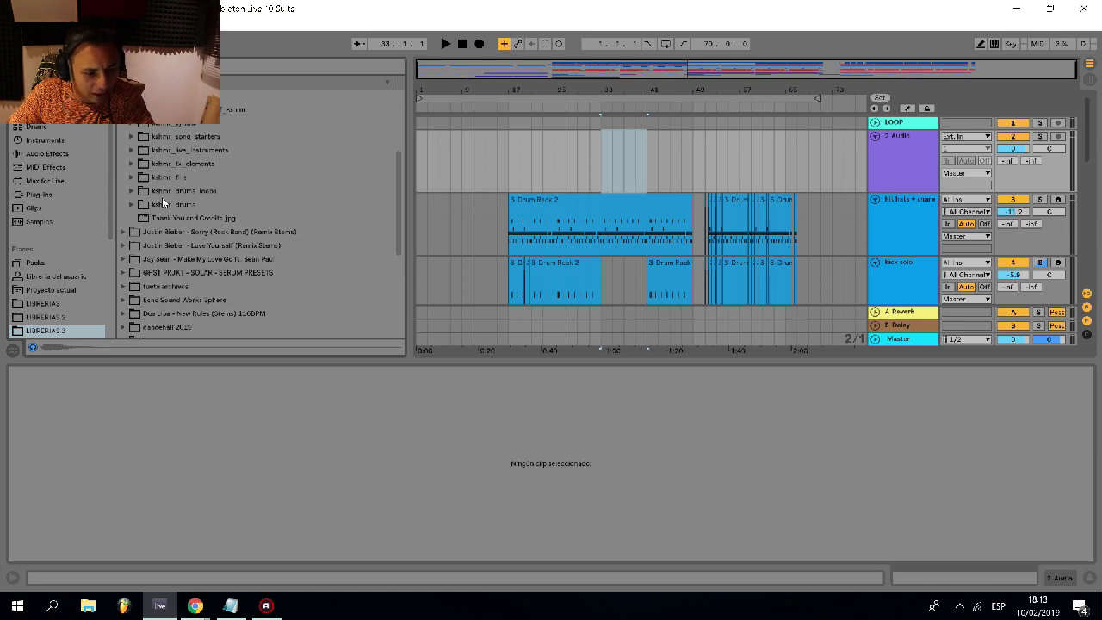
- Look through the contents of the kshmr_drums_loops folder
left_click(162, 194)
key("Right")
key("Down")
key("Down")
key("Up")
key("Down")
key("Up")
key("Down")
key("Down")
key("Down")
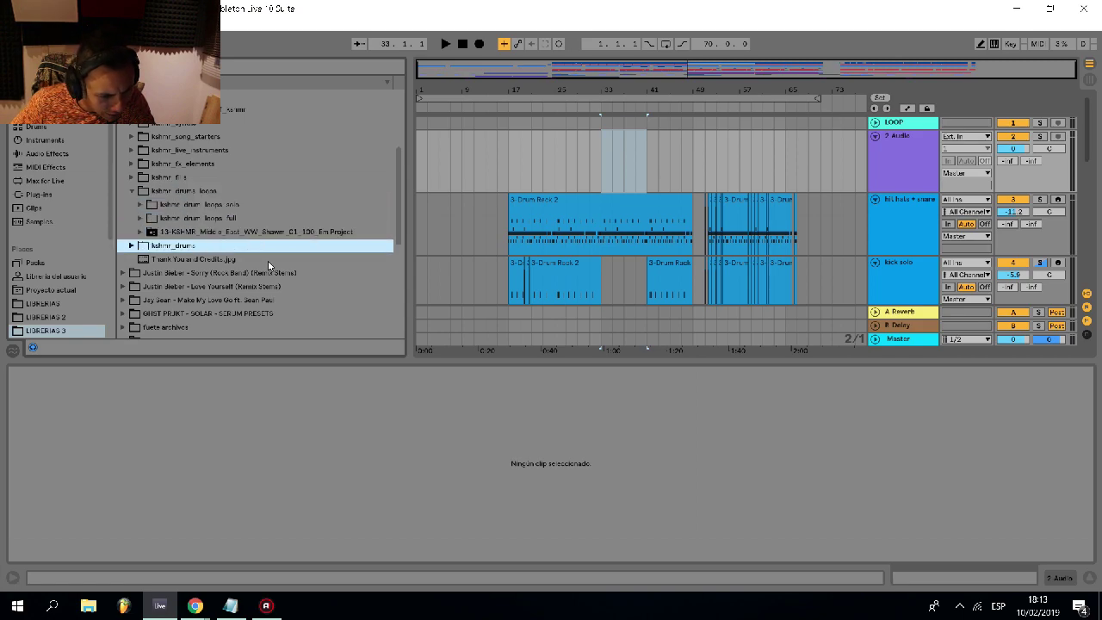
- Expand the kshmr_drums folder and open KSHMR_Trap_Claps inside kshmr_claps
key("Right")
key("Down")
key("Down")
key("Down")
key("Down")
key("Down")
key("Down")
key("Down")
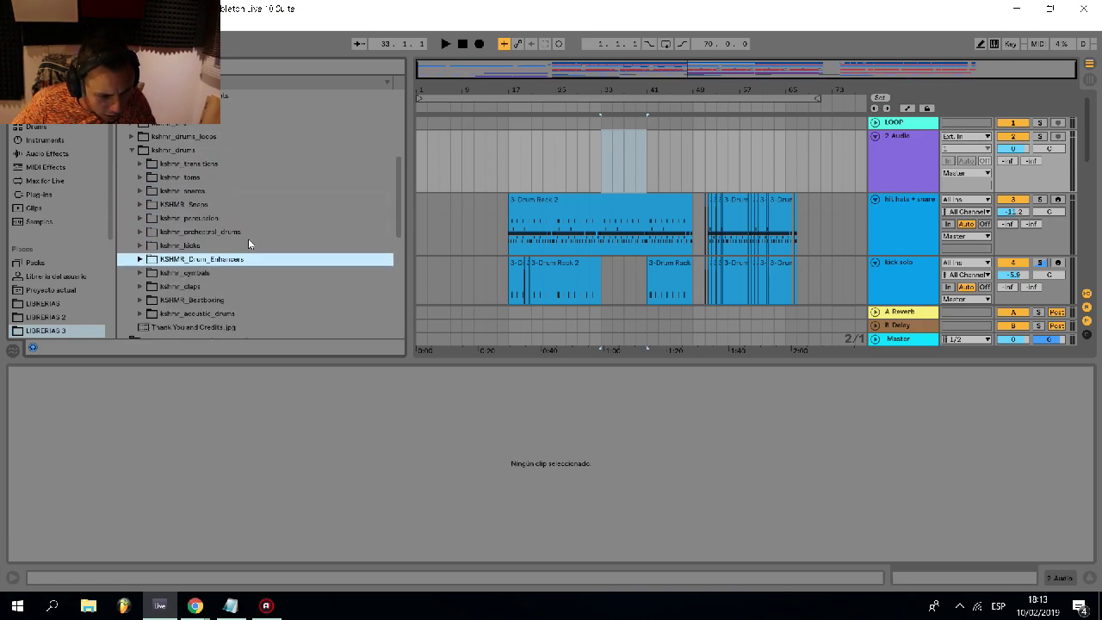
key("Down")
key("Down")
key("Right")
key("Down")
key("Right")
- Preview the trap clap samples from KSHMR_Trap_Clap_12.wav down to KSHMR_Trap_Clap_01.wav
key("Down")
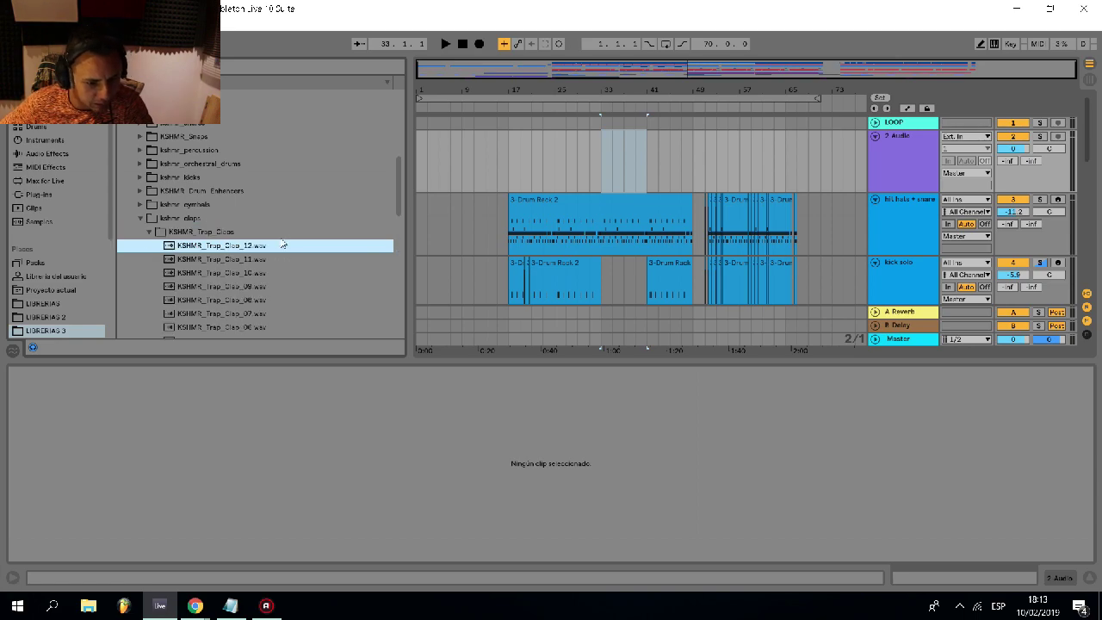
key("Down")
key("Down")
key("Down")
key("Down")
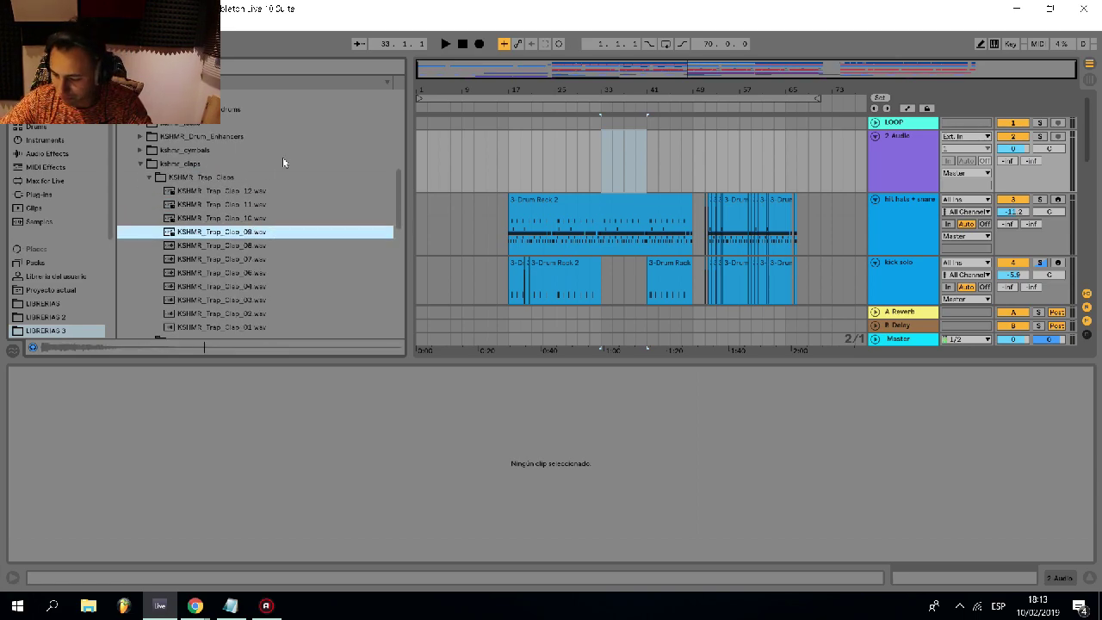
key("Down")
key("Down")
key("Down")
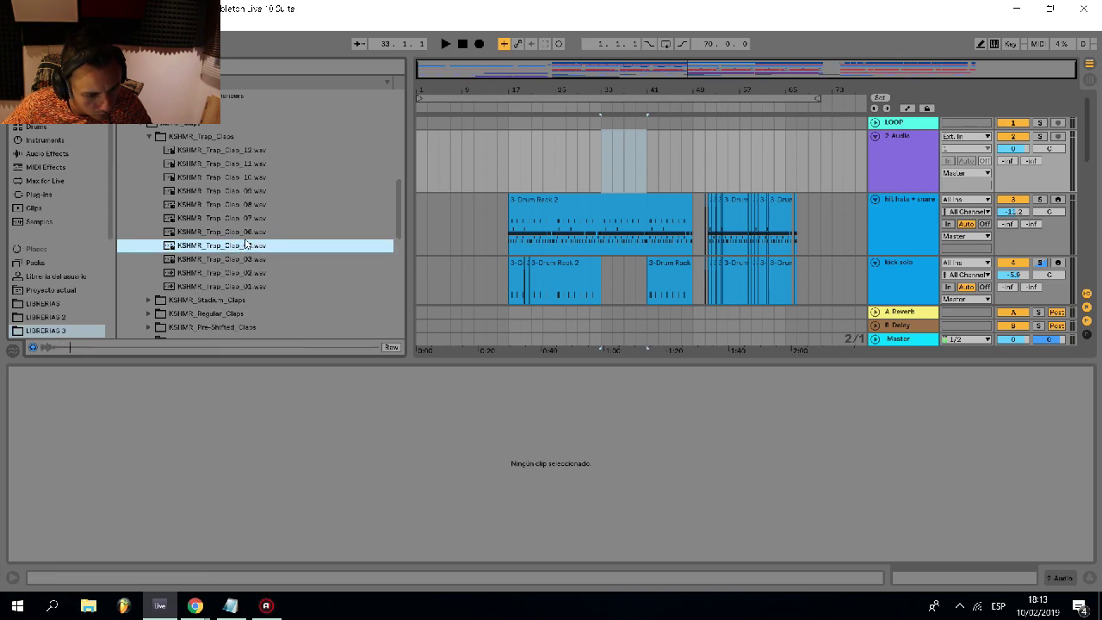
key("Down")
key("Down")
key("Down")
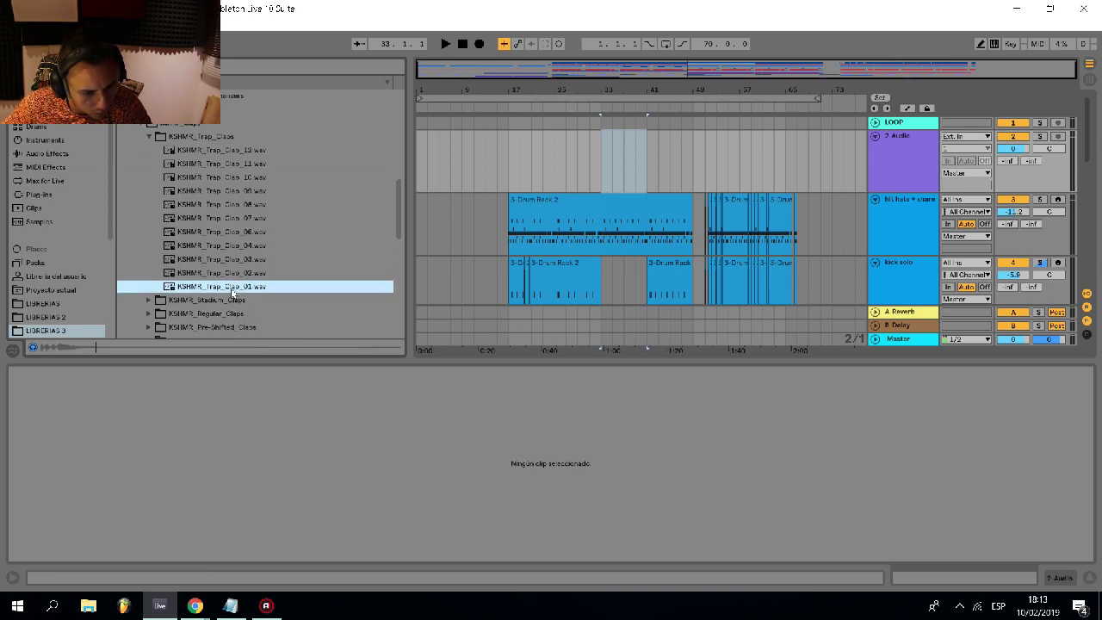
- Place KSHMR_Trap_Clap_01.wav on the empty second audio track at bar 33, trimmed to one beat, and duplicate it once
left_click(607, 175)
scroll(597, 174, "up", 5)
left_click_drag(596, 173, 652, 177)
scroll(702, 178, "up", 2)
key("Delete")
left_click(609, 155)
key("ctrl+d")
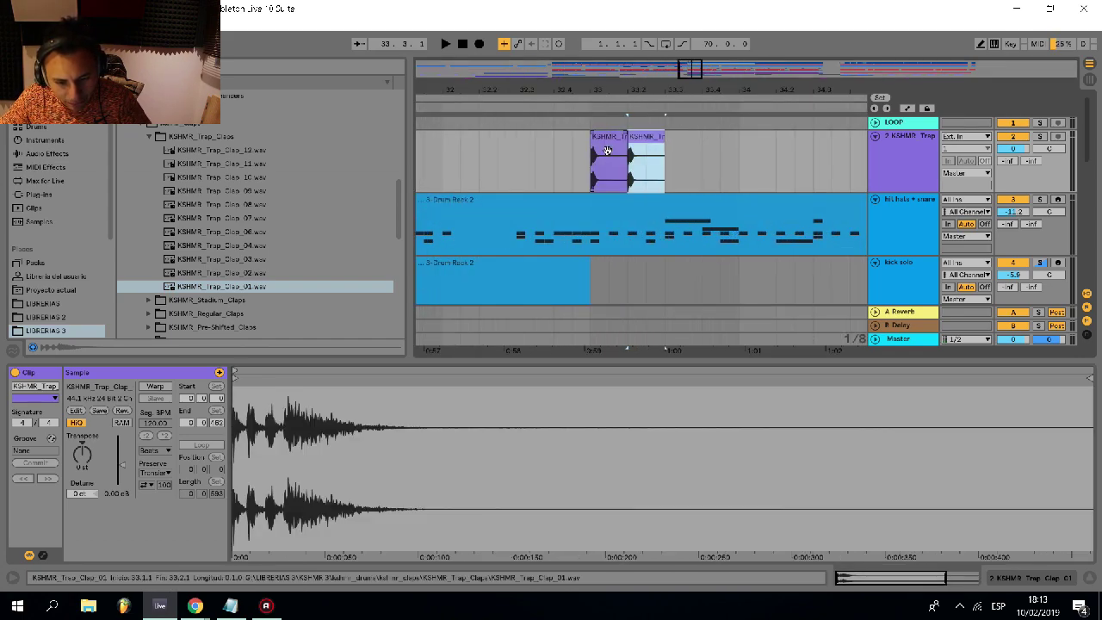
- Duplicate the one-beat clap three more times and play the section from bar 33
scroll(612, 155, "down", 3)
key("ctrl+d")
key("ctrl+d")
key("ctrl+d")
left_click(586, 174)
key("space")
scroll(625, 151, "up", 3)
left_click(625, 151)
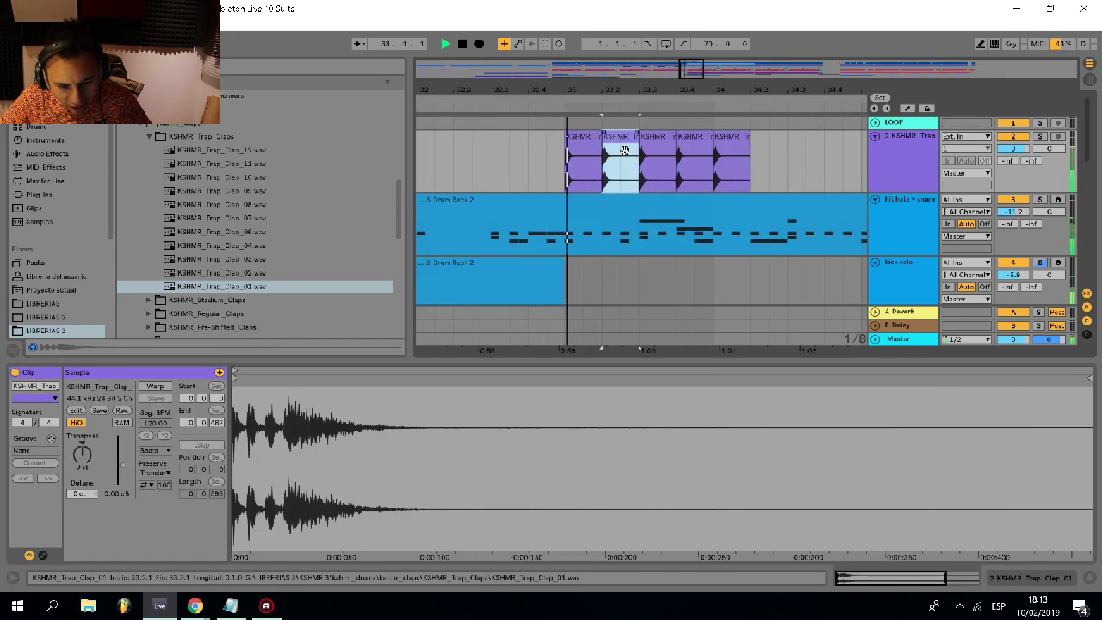
- Continue the clap on every beat up to bar 41 by duplicating the last one-beat clip
scroll(700, 151, "down", 3)
left_click(711, 151)
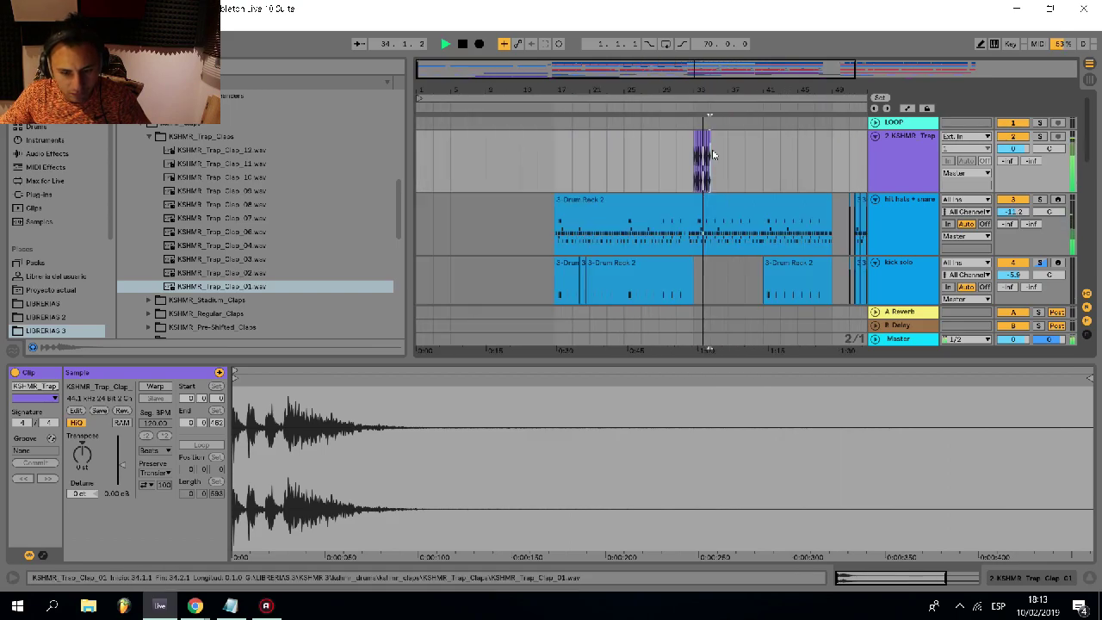
key("ctrl+d")
key("ctrl+d")
key("ctrl+d")
key("ctrl+d")
key("ctrl+d")
key("ctrl+d")
key("ctrl+d")
key("ctrl+d")
key("ctrl+d")
key("ctrl+d")
key("ctrl+d")
key("ctrl+d")
key("ctrl+d")
scroll(689, 160, "down", 3)
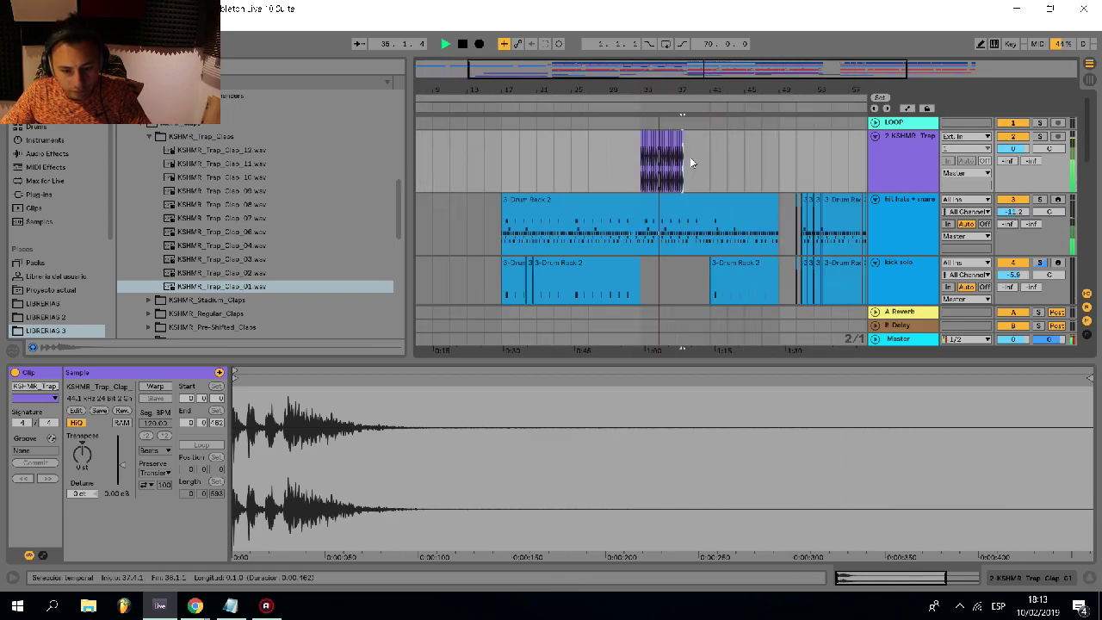
scroll(702, 161, "up", 6)
key("ctrl+d")
key("ctrl+d")
key("ctrl+d")
key("ctrl+d")
key("ctrl+d")
key("ctrl+d")
key("ctrl+d")
key("ctrl+d")
scroll(715, 164, "down", 4)
scroll(718, 167, "up", 2)
key("ctrl+d")
scroll(570, 183, "up", 4)
- Repeat a half-beat slice of the clap from bar 37 to 40.2.3 and remove the claps after it
key("space")
left_click_drag(572, 183, 557, 180)
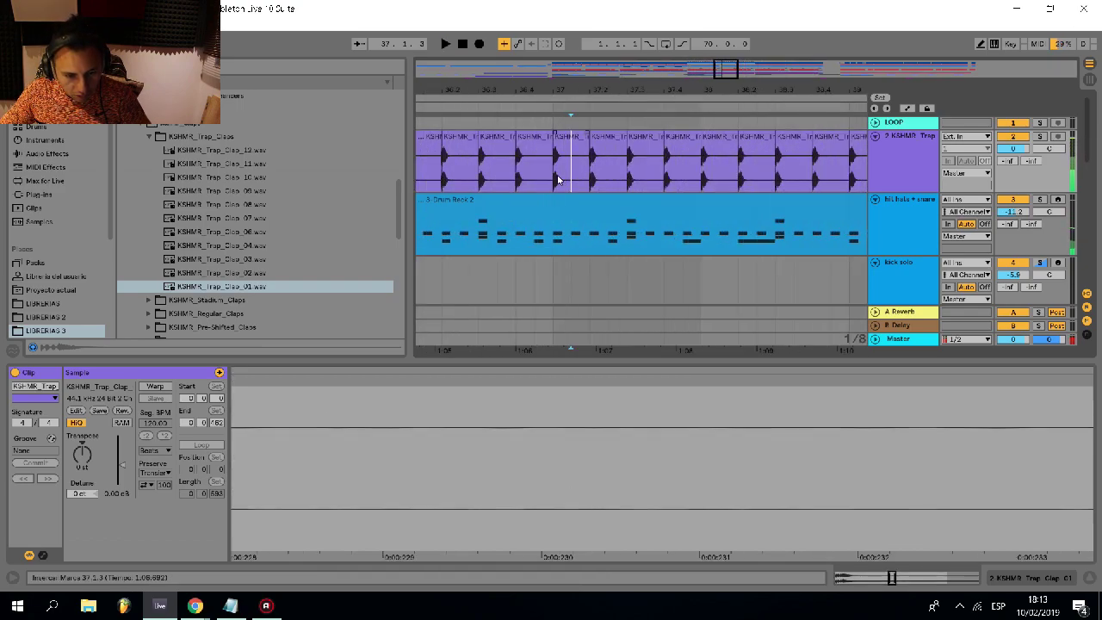
scroll(567, 181, "down", 5)
key("ctrl+d")
key("ctrl+d")
key("ctrl+d")
key("ctrl+d")
key("ctrl+d")
key("ctrl+d")
key("ctrl+d")
key("ctrl+d")
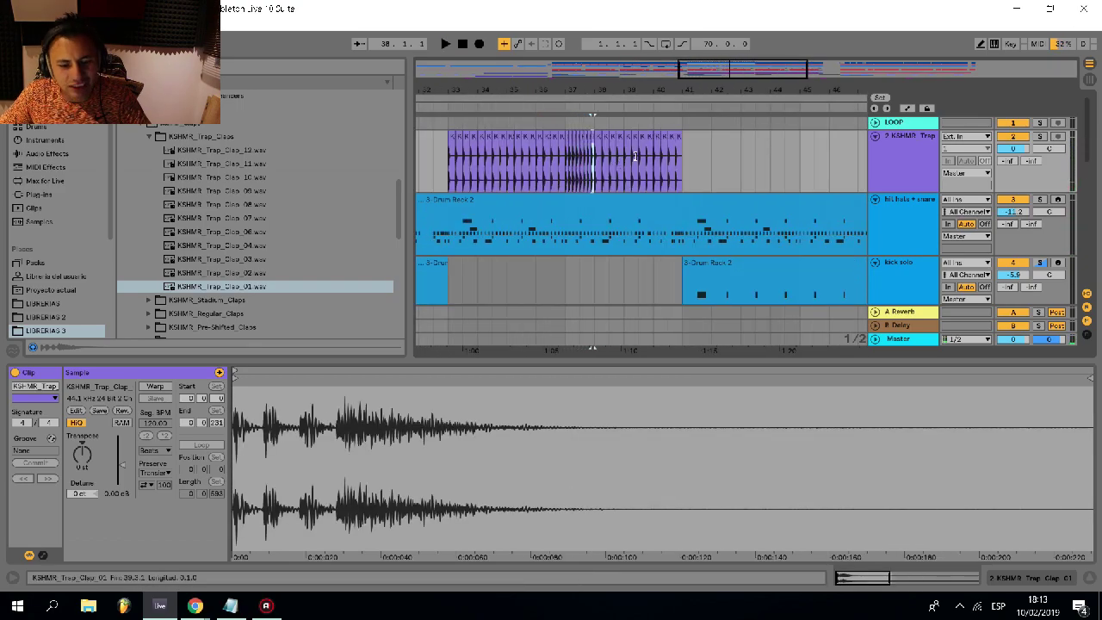
key("ctrl+d")
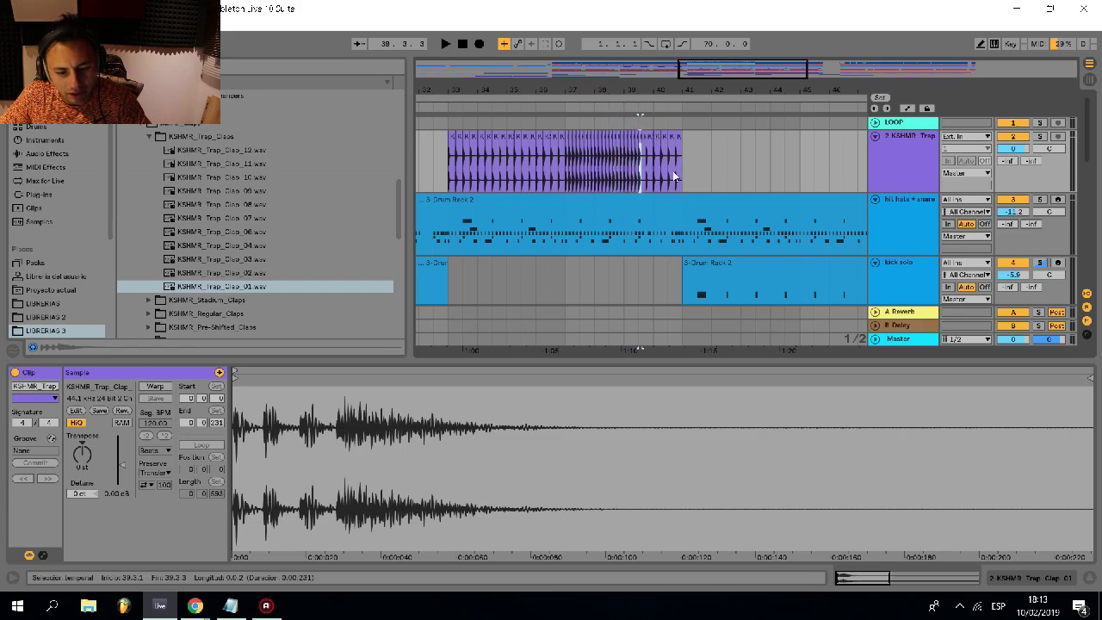
scroll(663, 179, "up", 2)
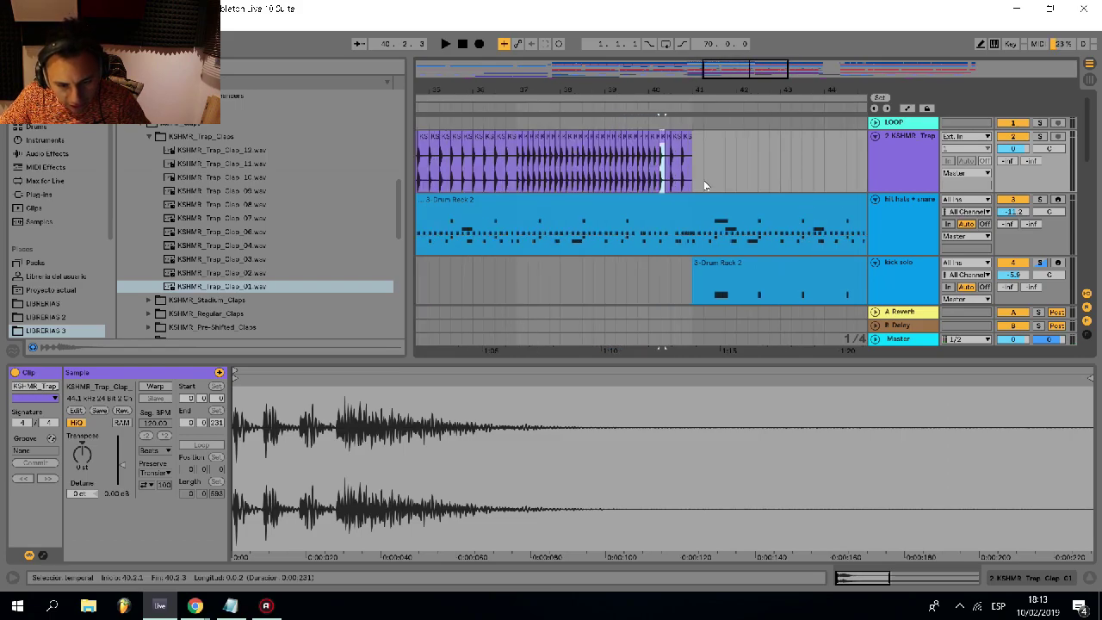
left_click(704, 184, "shift")
scroll(630, 183, "up", 8)
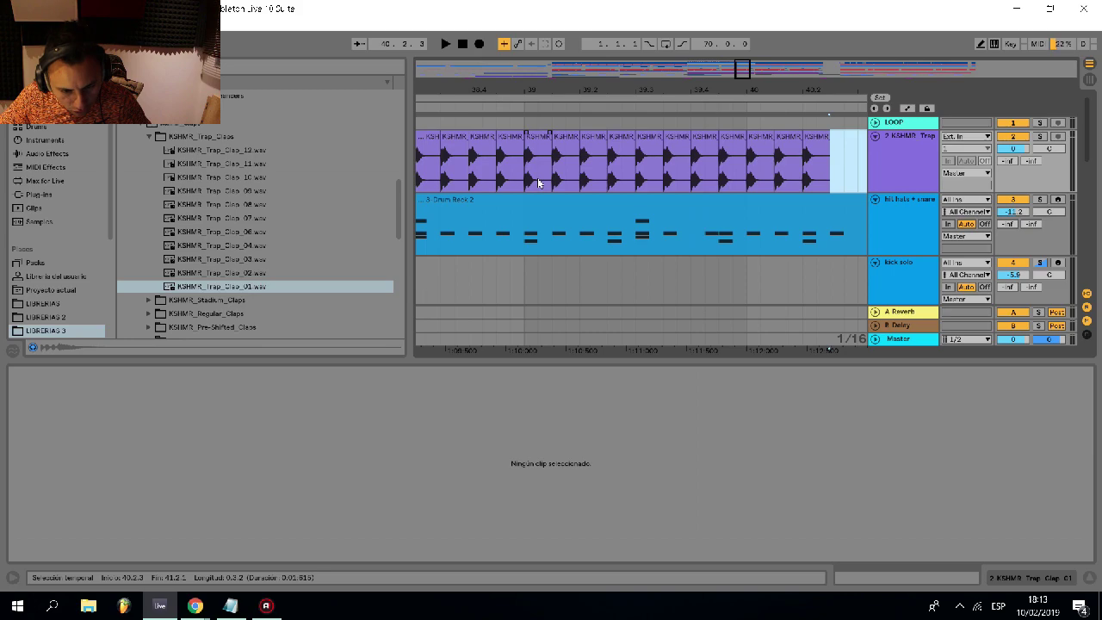
- Repeat a quarter-beat slice of the clap from bar 39 up to the end of the clap roll near 40.2.3
left_click(531, 182)
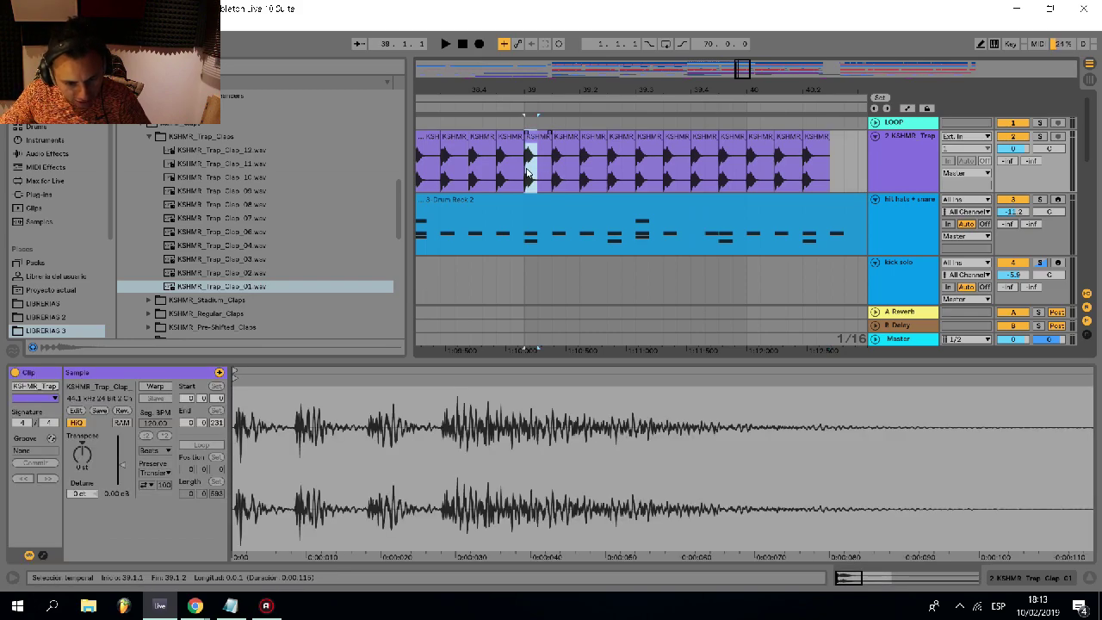
key("ctrl+d")
key("ctrl+d")
key("ctrl+d")
key("ctrl+d")
key("ctrl+d")
key("ctrl+d")
key("ctrl+d")
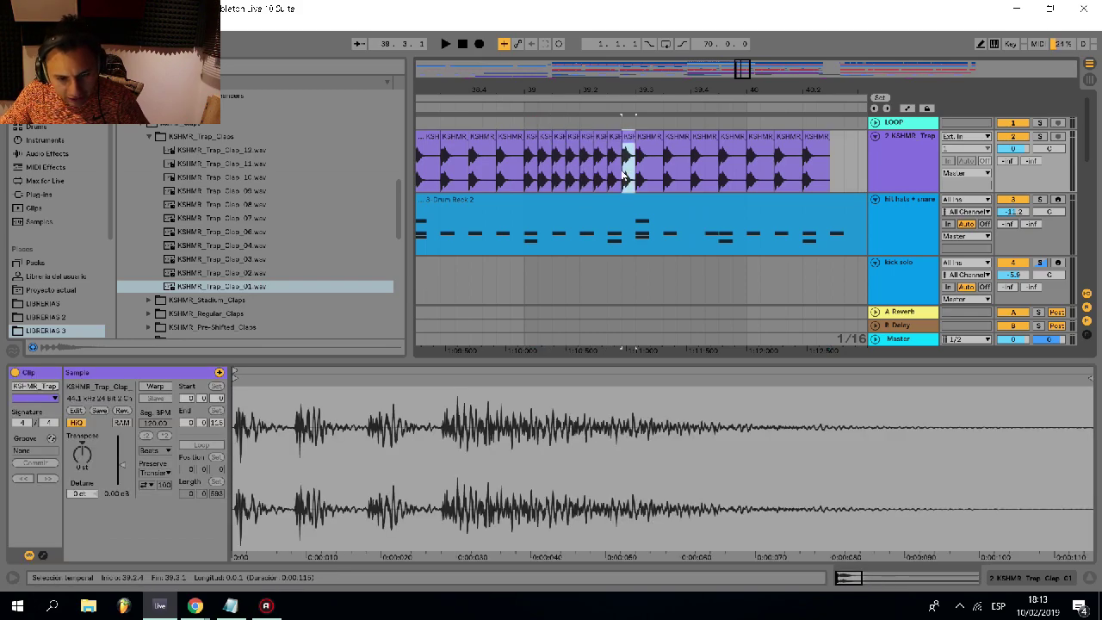
key("ctrl+d")
key("ctrl+d")
key("ctrl+d")
key("ctrl+d")
key("ctrl+d")
key("ctrl+d")
scroll(821, 153, "down", 4)
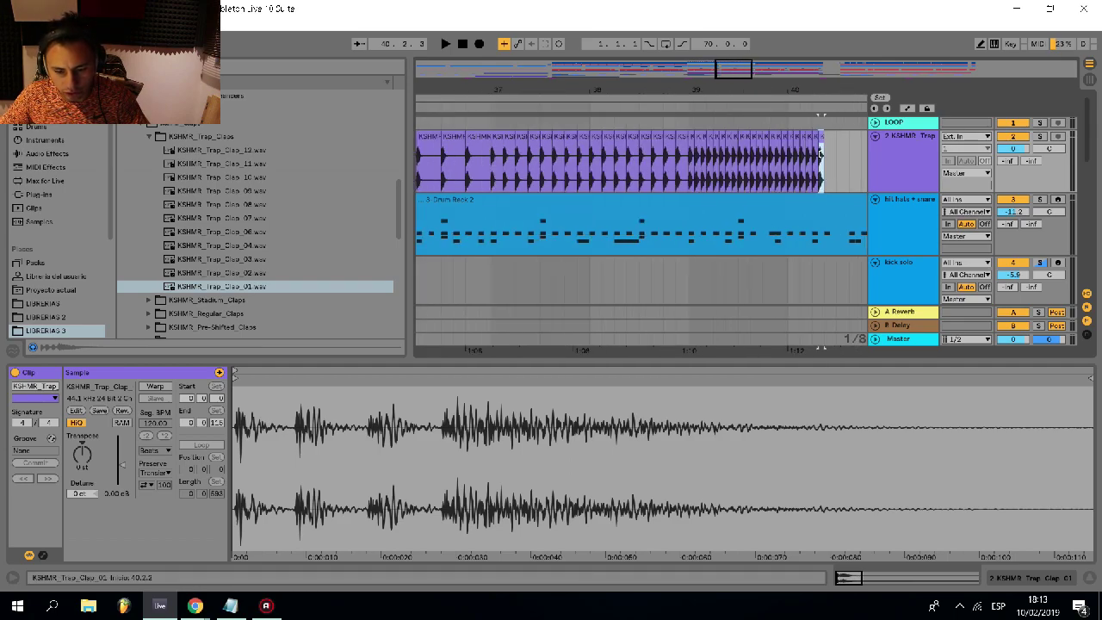
scroll(822, 164, "down", 4)
- Copy the SubBoomBass2 clip from bars 41–49 and paste it at bar 33 on the Kontakt track
left_click(503, 171)
scroll(503, 171, "down", 6)
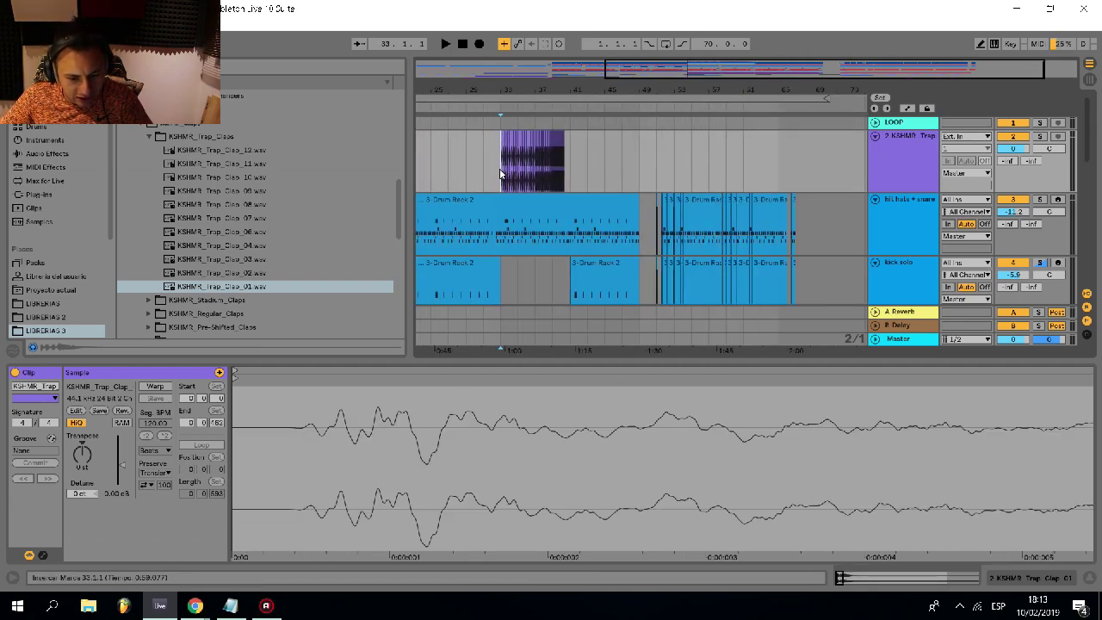
left_click(467, 160)
scroll(466, 169, "down", 4)
left_click(607, 132)
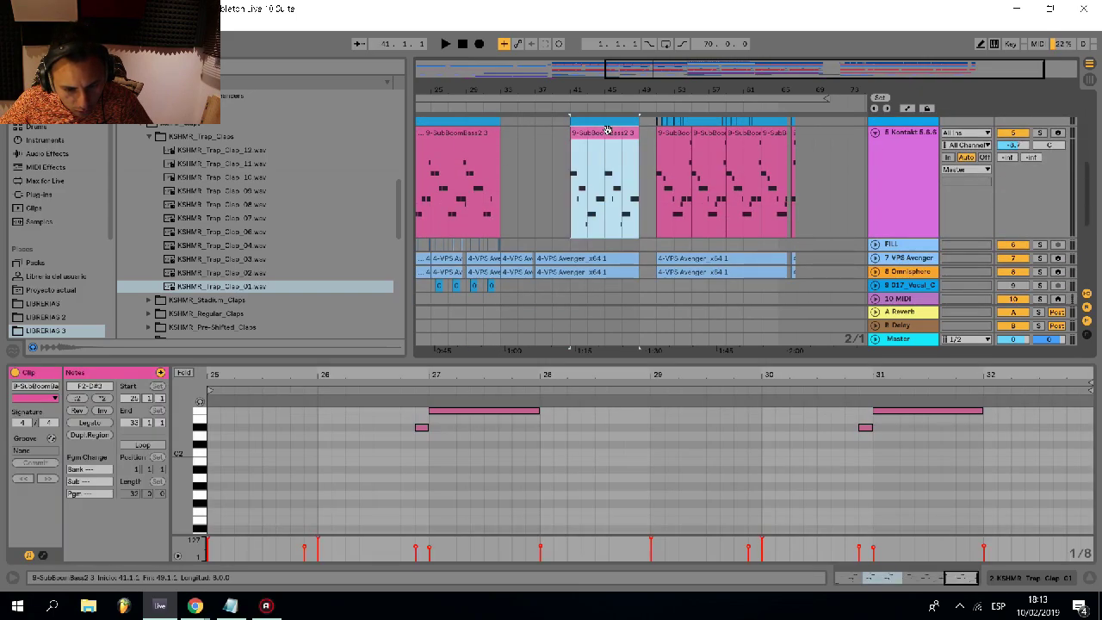
key("ctrl+c")
scroll(496, 188, "up", 4)
left_click(502, 187)
key("ctrl+v")
- Play the arrangement from bar 28 into the section at bar 33 and check the bass and synth tracks
left_click(442, 181)
scroll(490, 202, "up", 6)
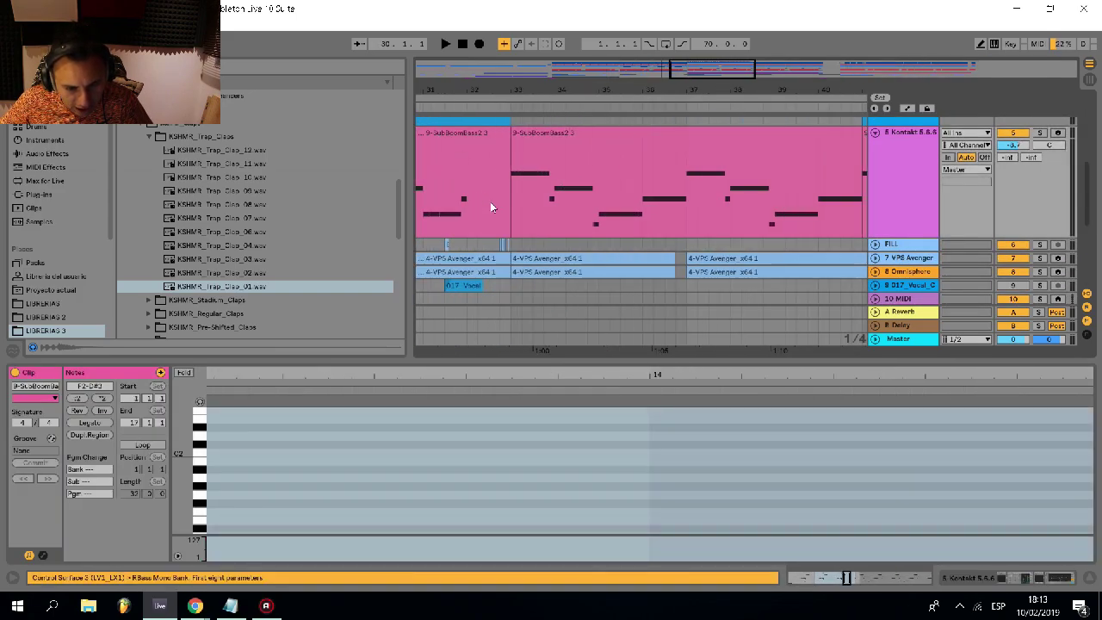
scroll(555, 190, "down", 8)
left_click(559, 138)
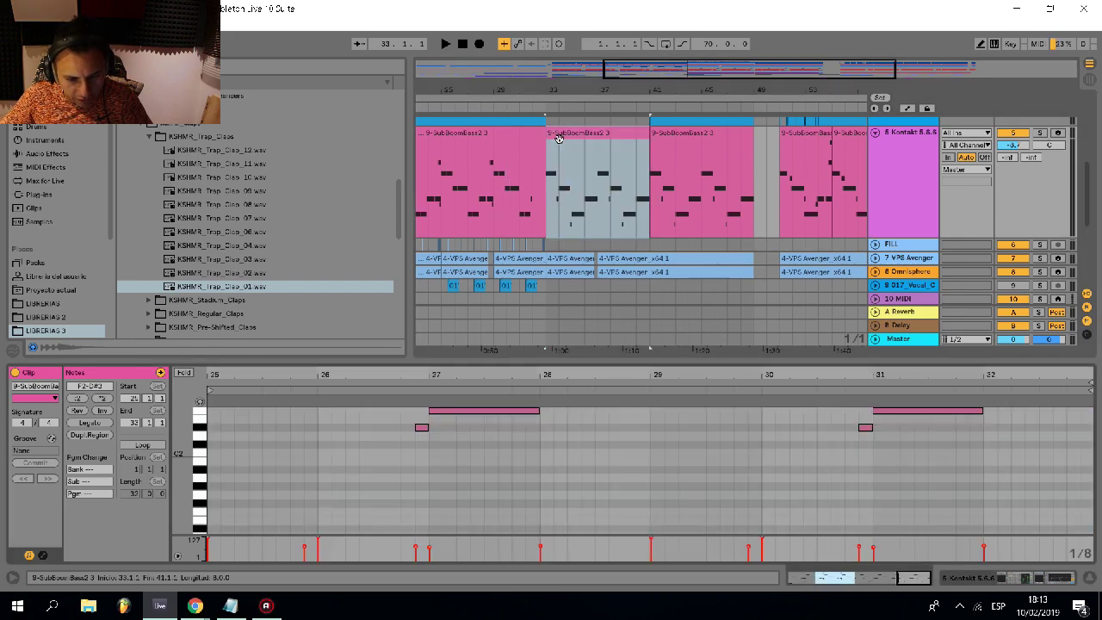
key("space")
key("space")
left_click(484, 198)
key("space")
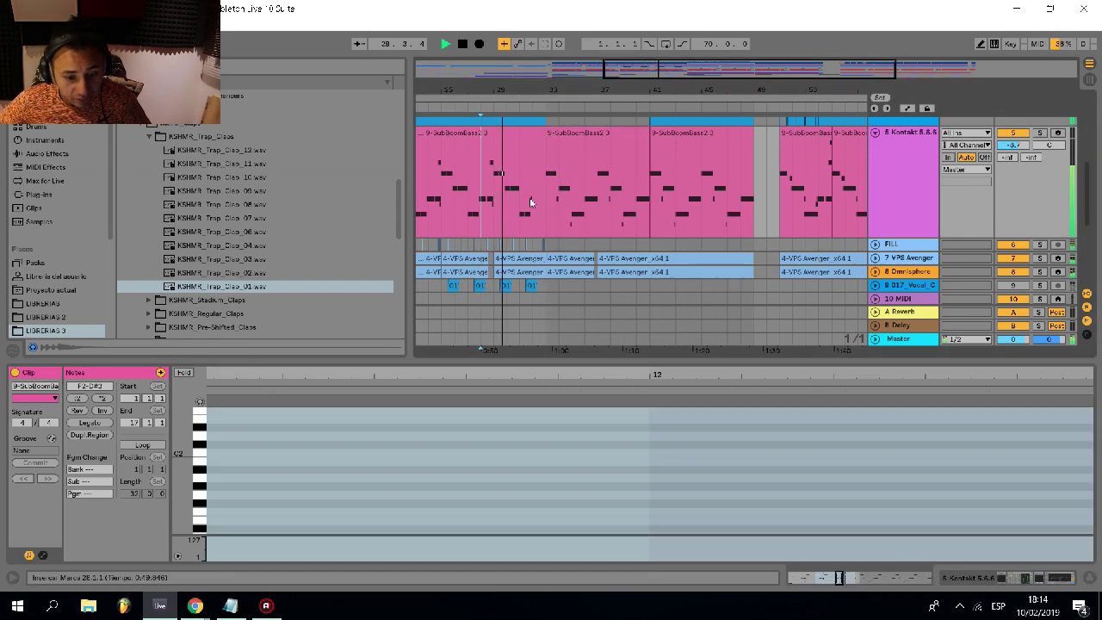
scroll(584, 238, "down", 3)
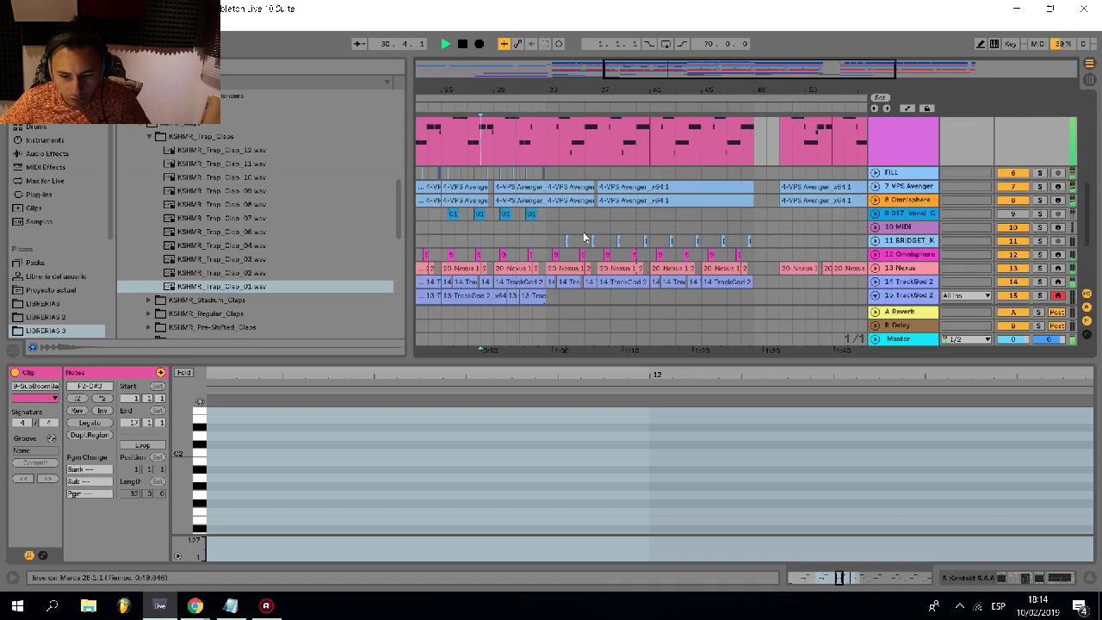
left_click(876, 187)
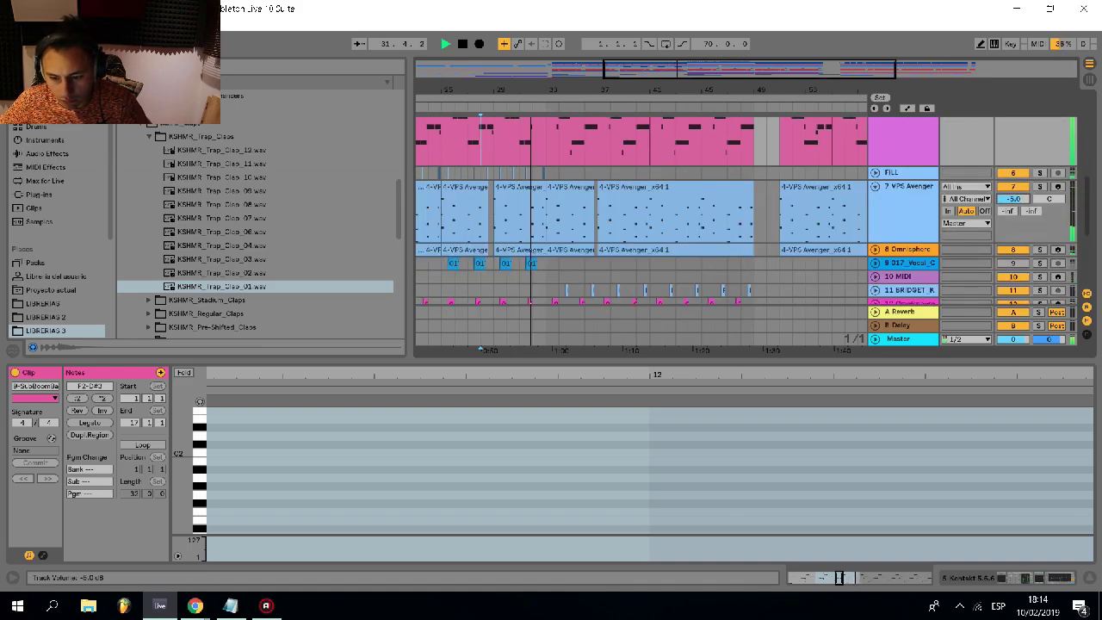
left_click(875, 187)
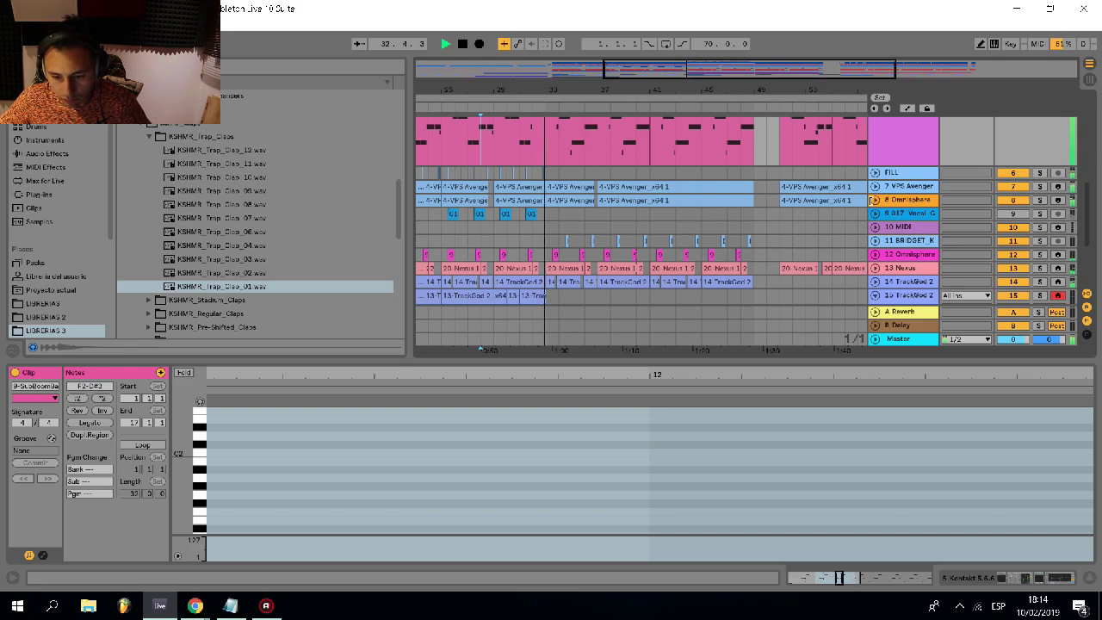
left_click(875, 200)
scroll(548, 195, "up", 6)
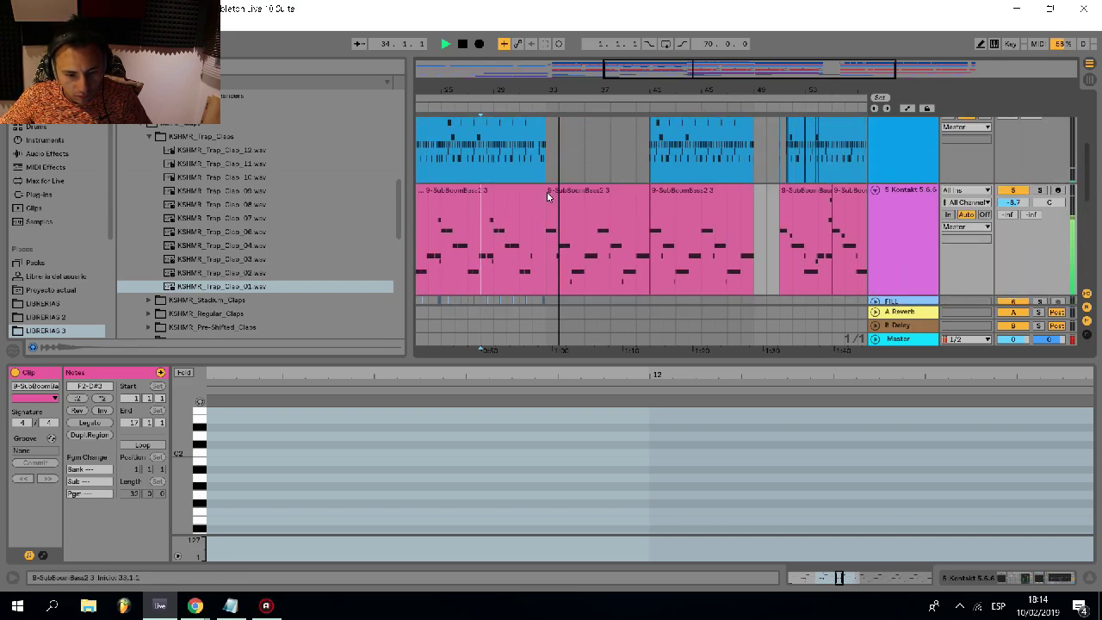
key("space")
- Search the plug-ins for "val" and load ValhallaPlate onto the clap track
left_click(536, 161)
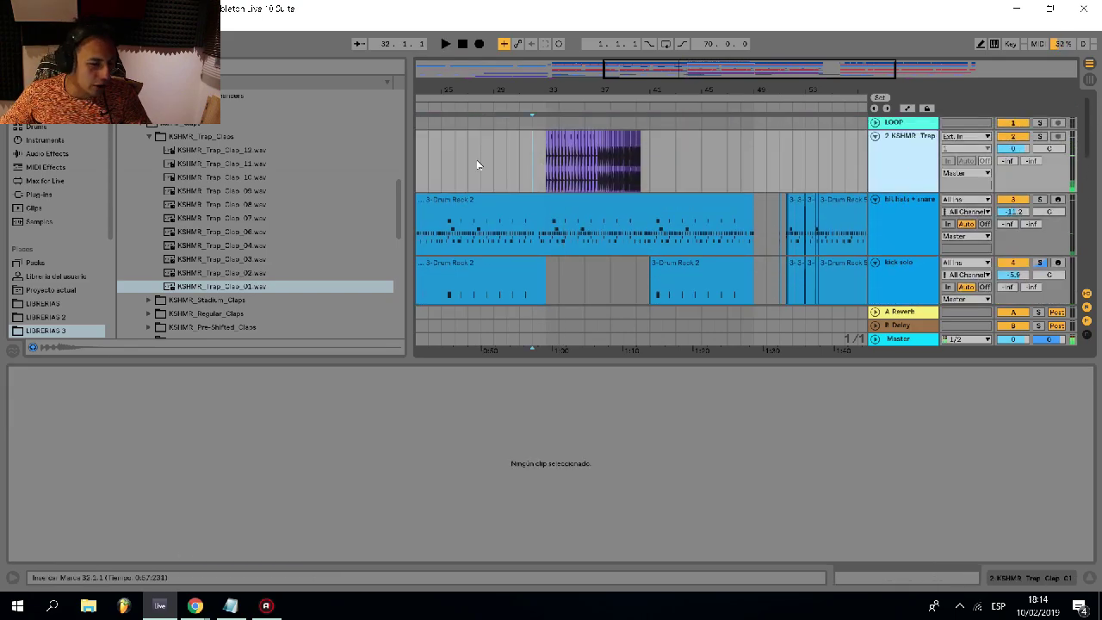
left_click(46, 154)
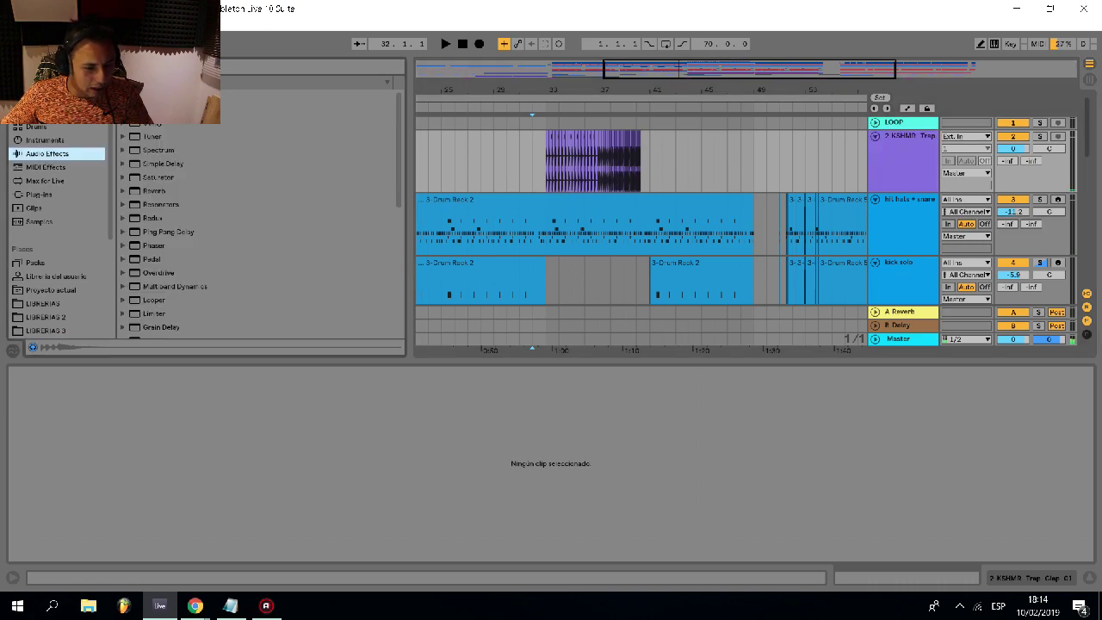
left_click(33, 194)
left_click(103, 67)
type("val")
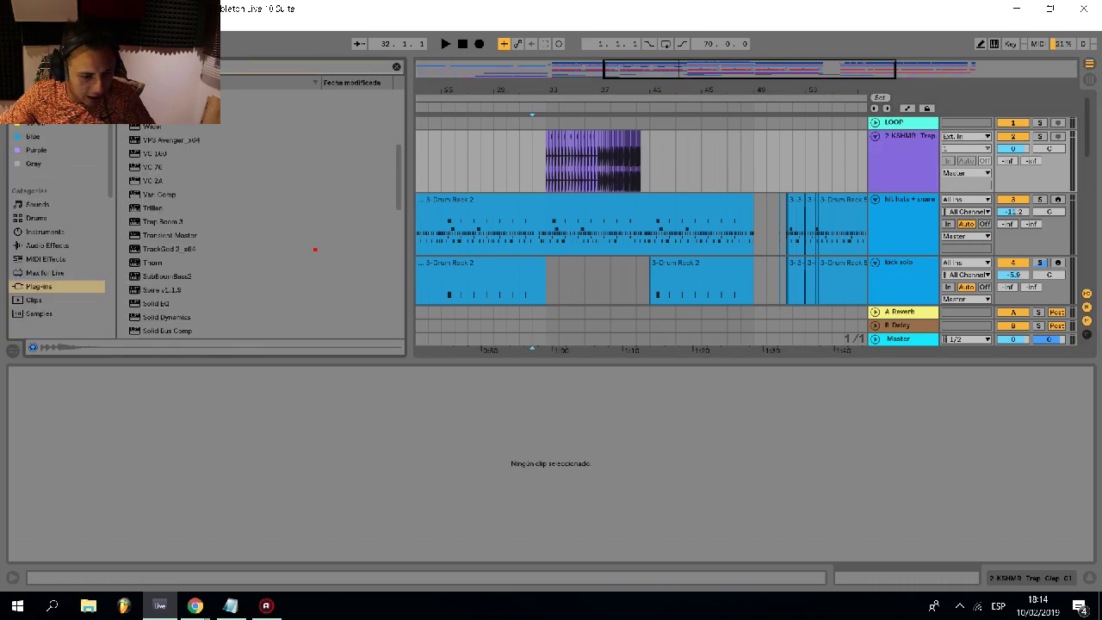
left_click_drag(181, 123, 500, 148)
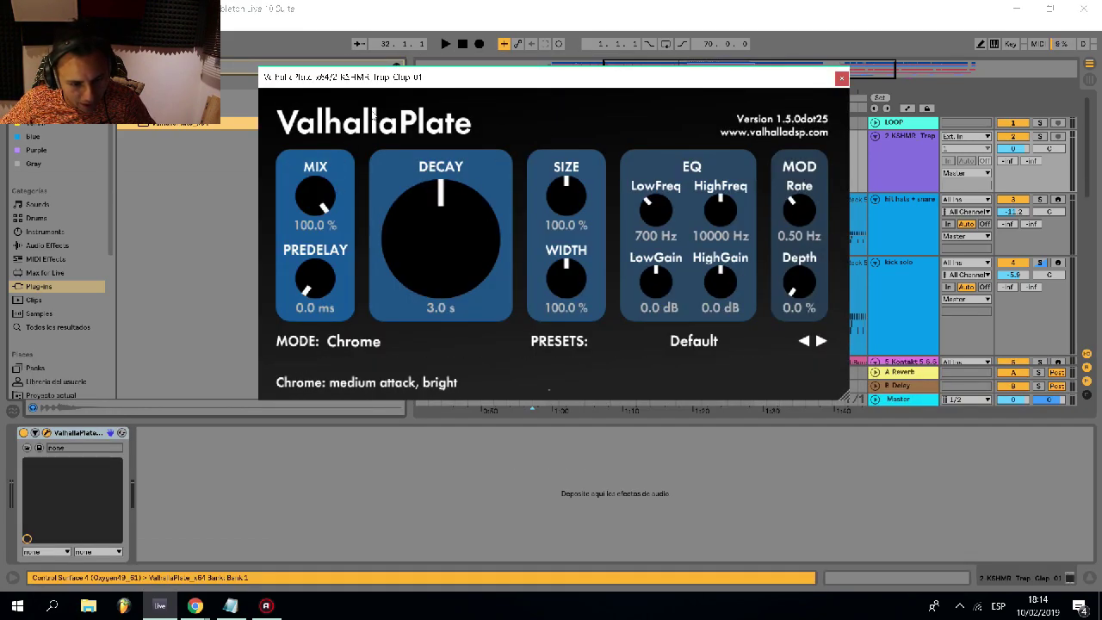
- Set ValhallaPlate's mix to 28.0 % and decay to 2.5 s, and lower the clap track's volume to -6.5 dB during playback
left_click_drag(361, 77, 678, 248)
left_click_drag(632, 369, 655, 461)
left_click(557, 193)
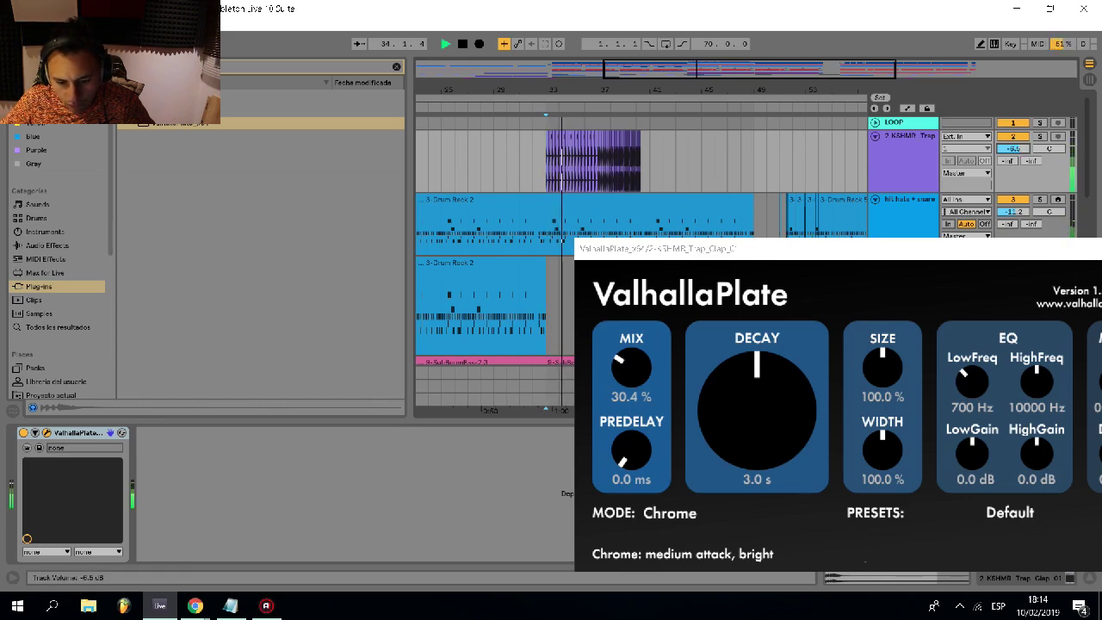
left_click_drag(727, 413, 727, 431)
left_click_drag(632, 372, 631, 384)
key("ctrl+alt+l")
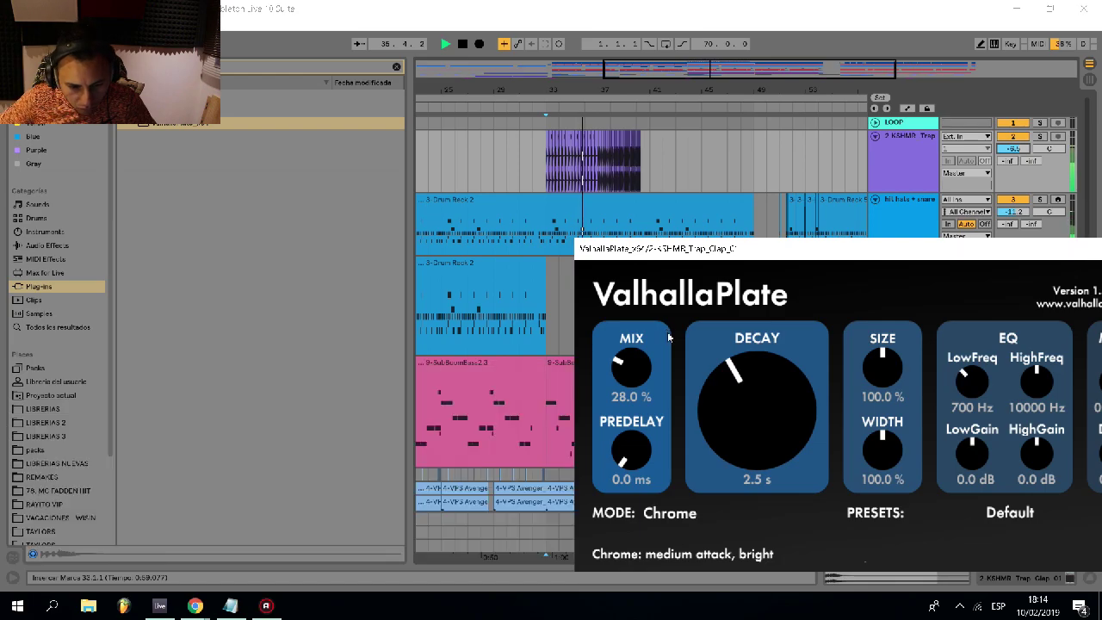
- Delete the hi-hat and snare part from bar 33 to about 40.3 and collapse all tracks
left_click_drag(644, 254, 741, 260)
left_click_drag(638, 240, 546, 239)
key("Delete")
scroll(631, 240, "up", 4)
scroll(702, 246, "up", 1)
left_click_drag(685, 243, 623, 241)
key("Delete")
scroll(624, 241, "down", 2)
left_click(633, 238)
key("alt+u")
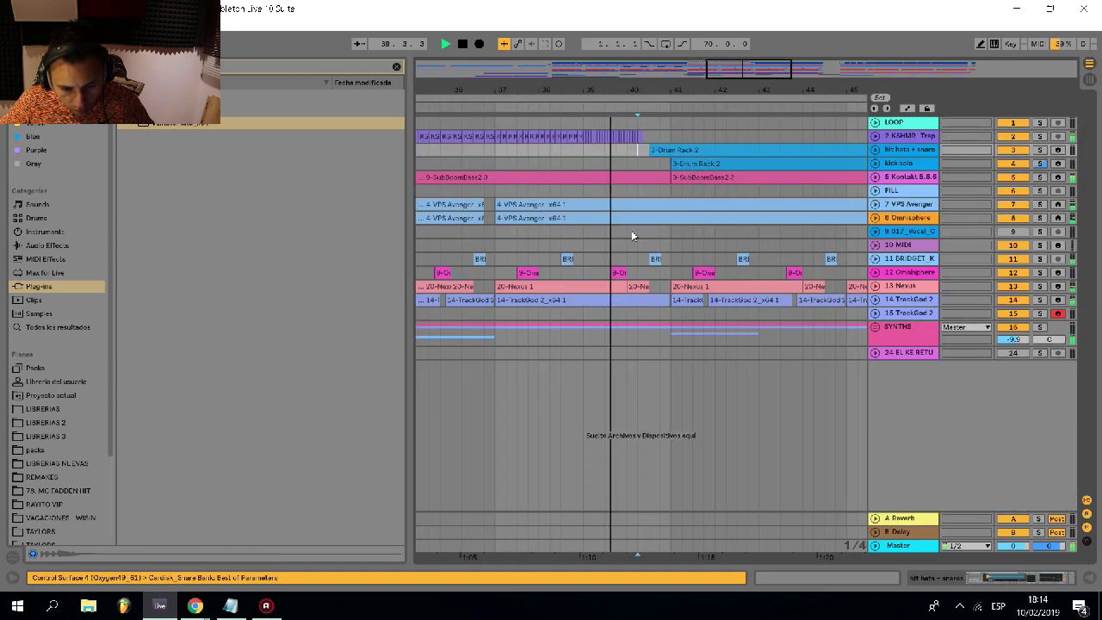
- Play the song from bar 31 to check the transition into the clap roll
scroll(632, 230, "down", 3)
scroll(643, 147, "up", 6)
scroll(642, 147, "down", 5)
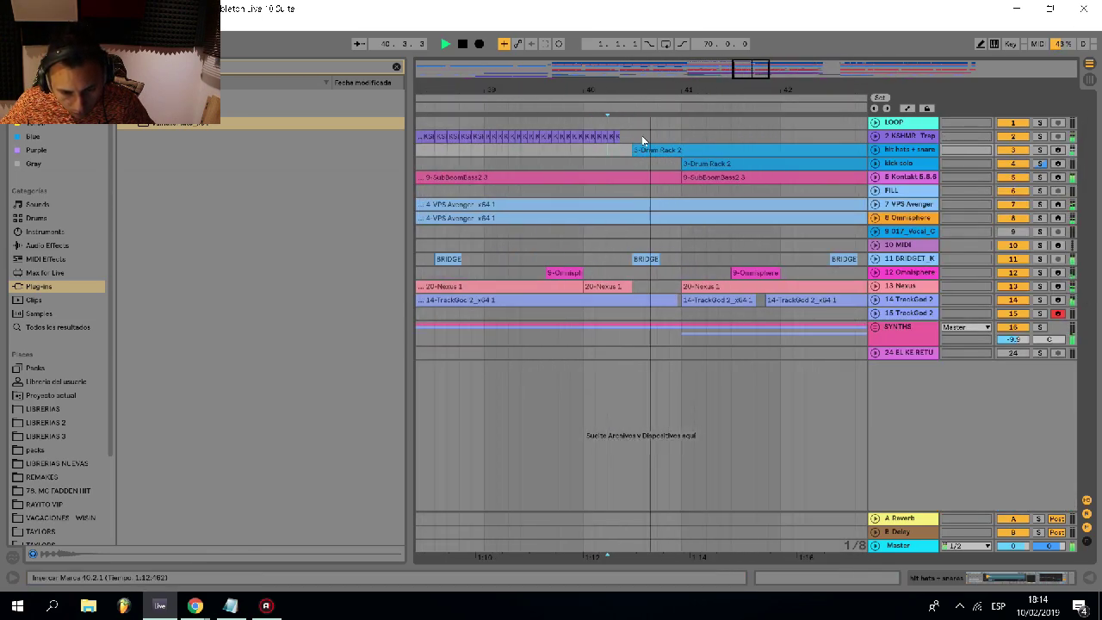
left_click(513, 136)
key("space")
key("space")
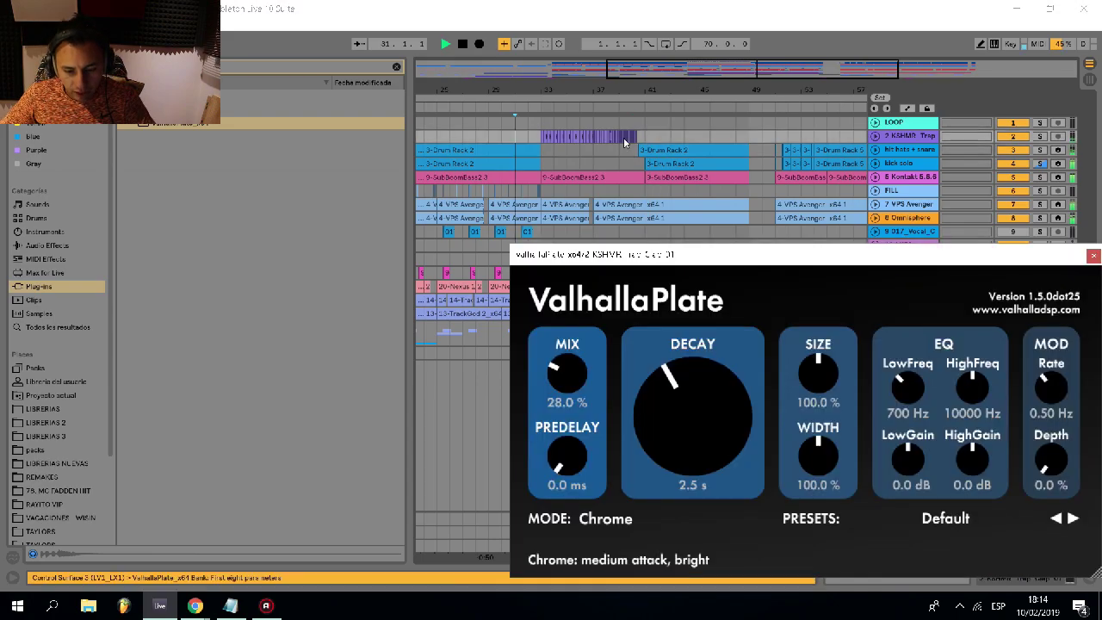
- Try deleting the bass clip in bars 33–41 on the Kontakt track
left_click(875, 178)
scroll(568, 191, "up", 2)
left_click(579, 191)
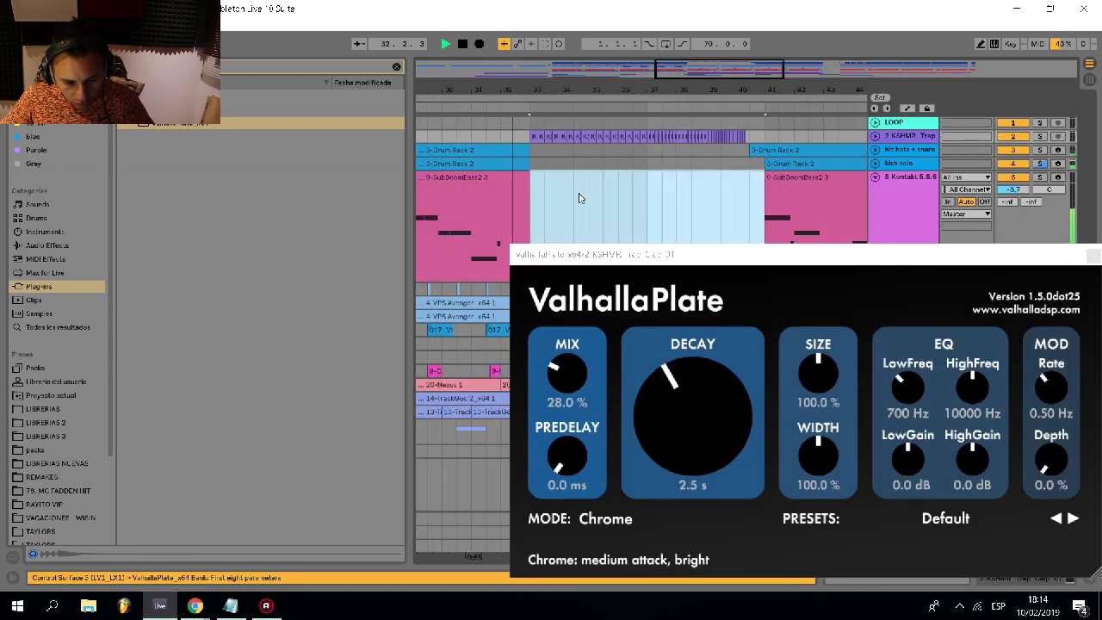
- Close the ValhallaPlate window and collapse the Kontakt bass track
left_click_drag(660, 260, 412, 260)
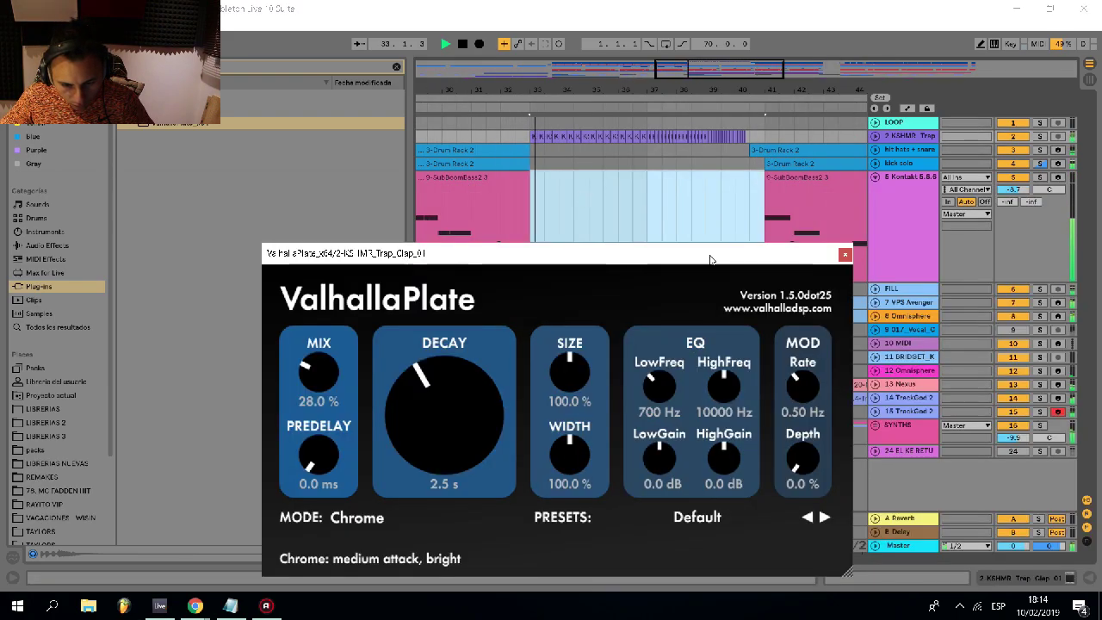
left_click(845, 256)
left_click(583, 245)
scroll(583, 245, "down", 3)
left_click(875, 177)
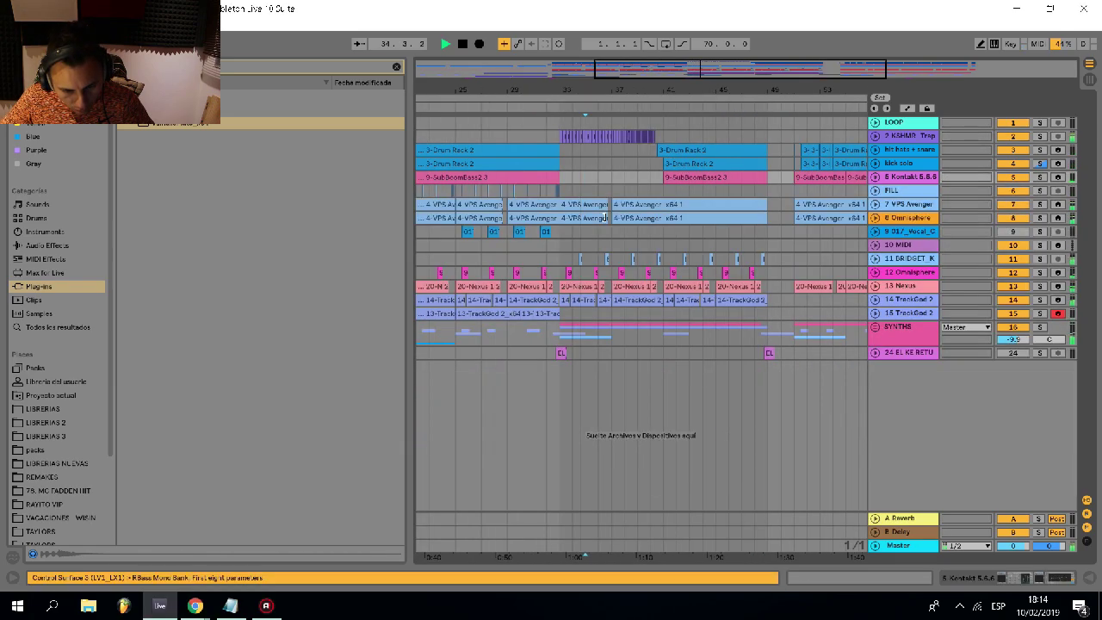
- Undo the bass clip's deletion and clear only bars 33–37 across the kick, bass and fill tracks
scroll(635, 176, "up", 2)
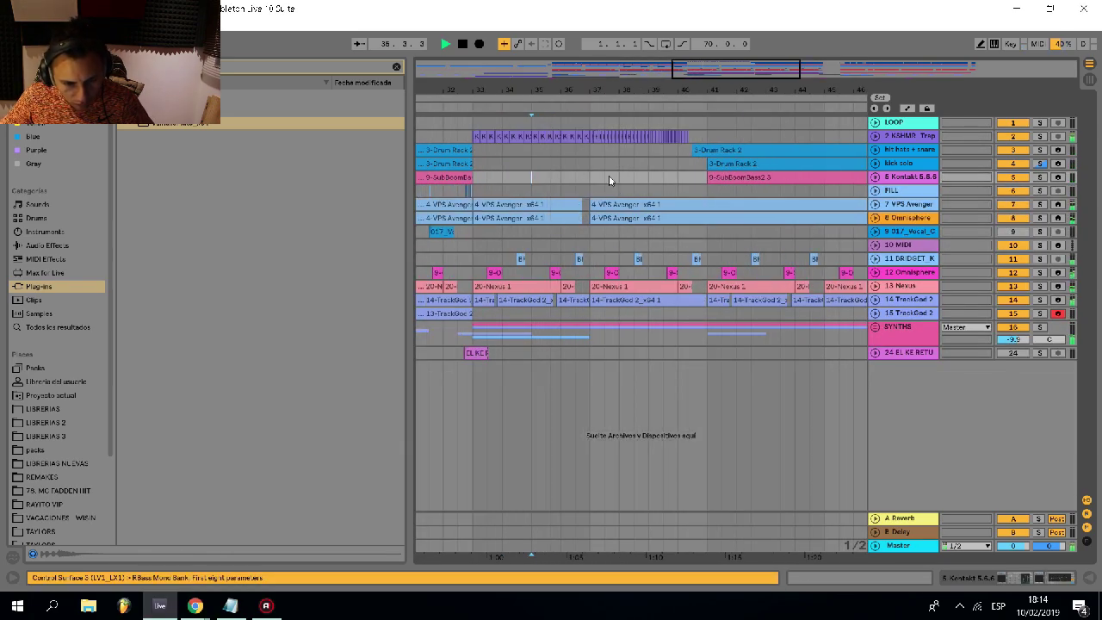
key("ctrl+z")
left_click_drag(474, 159, 591, 193)
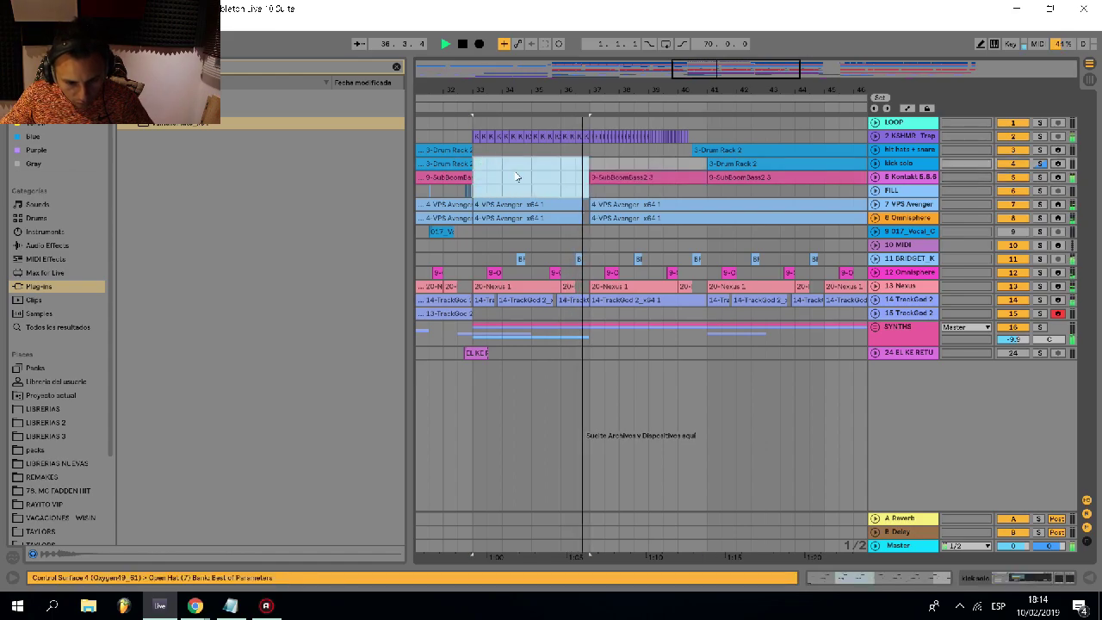
- Unfold the Kontakt bass and KSHMR trap clap tracks, stop playback and insert a new audio track below the clap track
key("Delete")
left_click(875, 178)
scroll(758, 178, "down", 2)
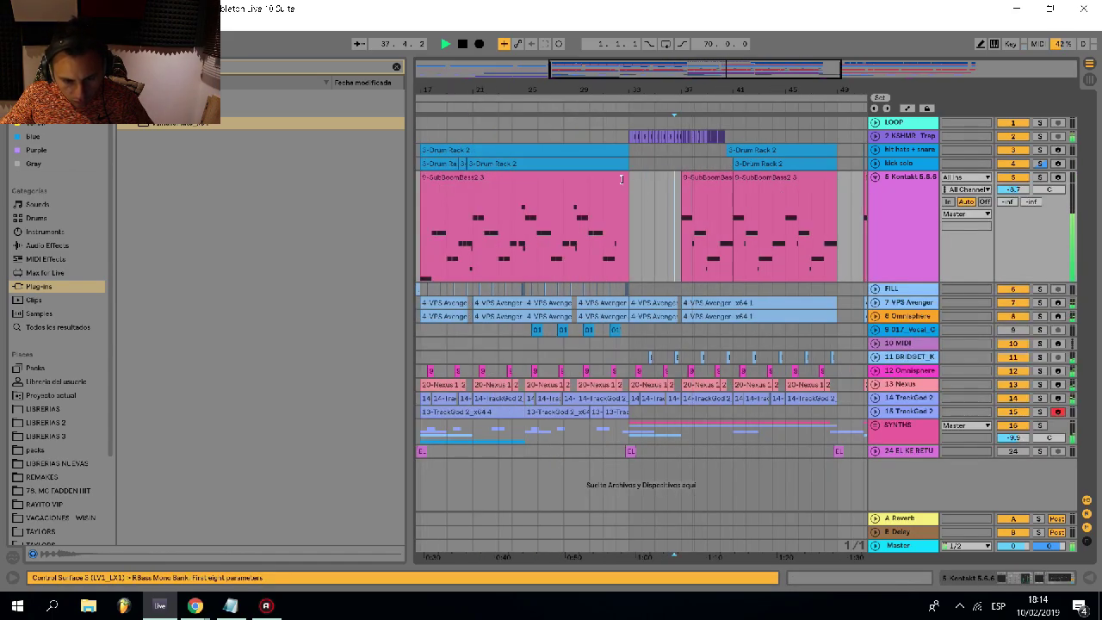
scroll(696, 172, "up", 1)
left_click(875, 136)
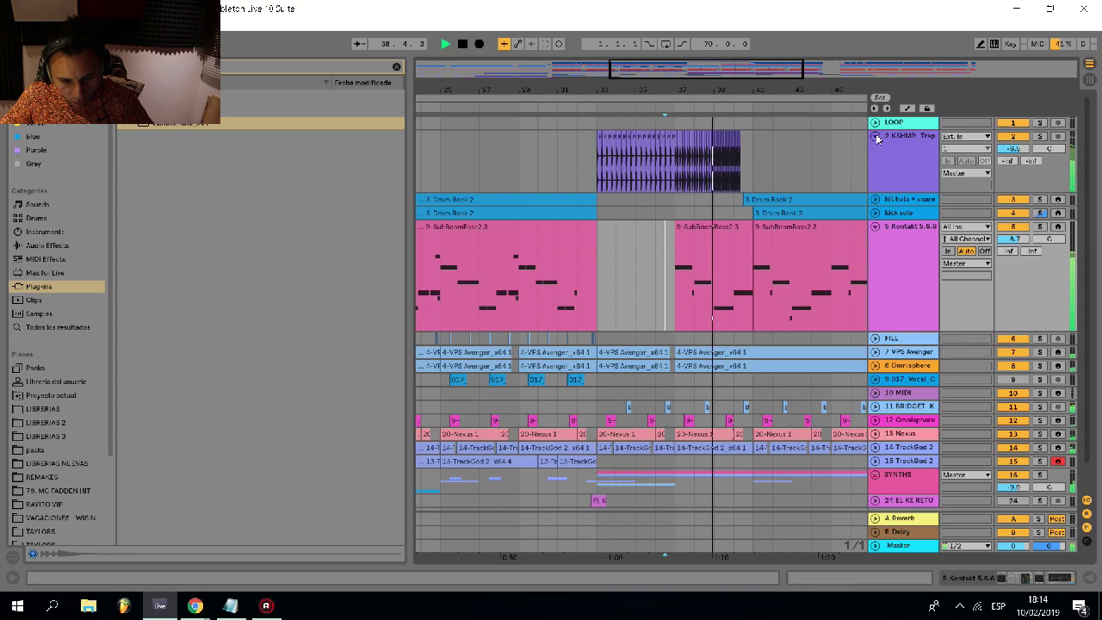
key("space")
left_click(901, 155)
key("ctrl+t")
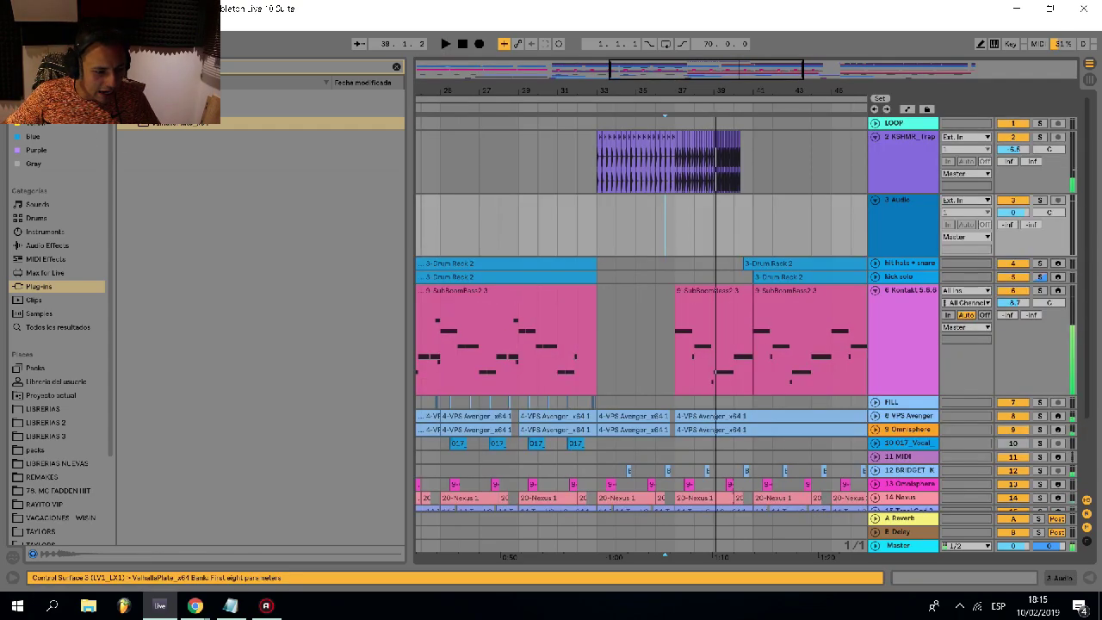
- Search the packs folder for "sweep", place KSHMR_Medium_Sweep_19_Transition on the new track after bar 37, and play from around bar 36
left_click(46, 448)
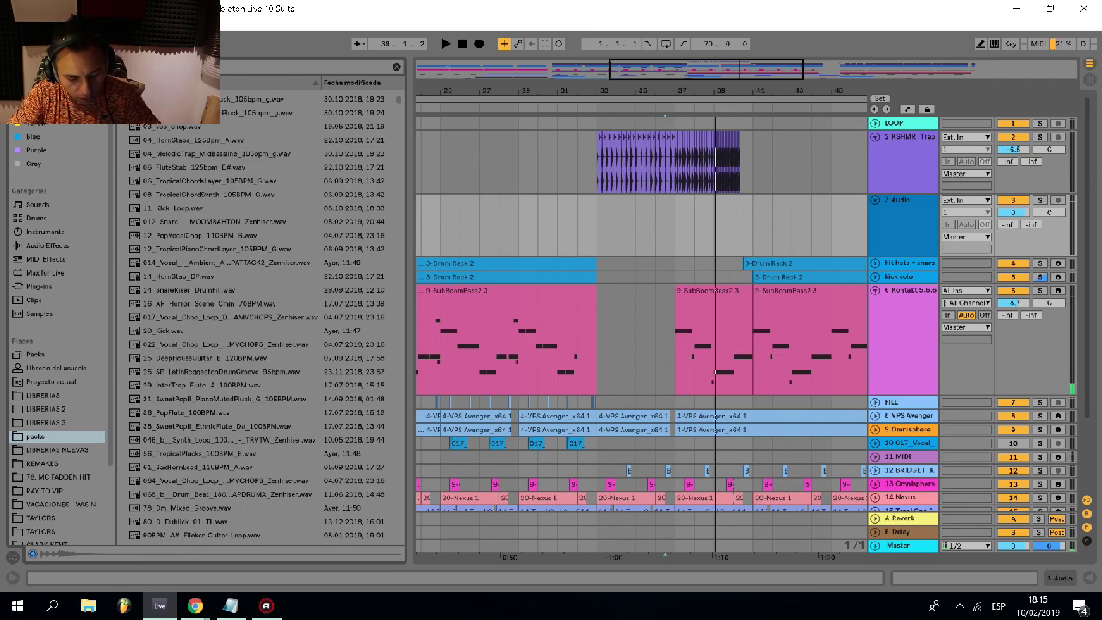
key("ctrl+f")
type("sweep")
left_click(239, 96)
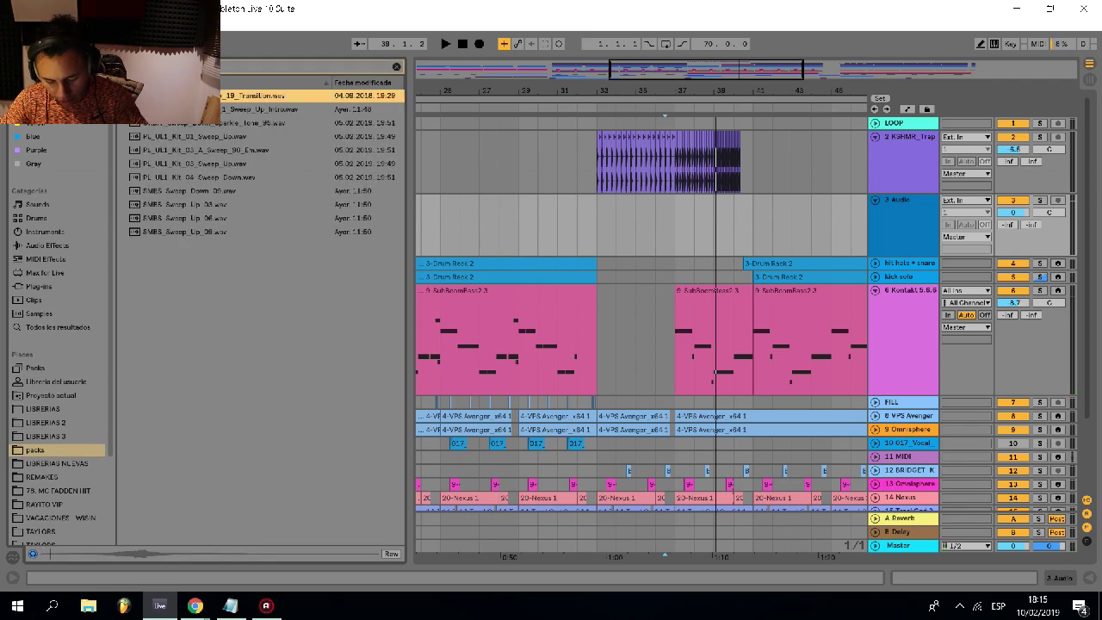
left_click_drag(239, 97, 646, 238)
scroll(712, 215, "up", 3)
left_click_drag(712, 203, 788, 205)
left_click(595, 234)
key("space")
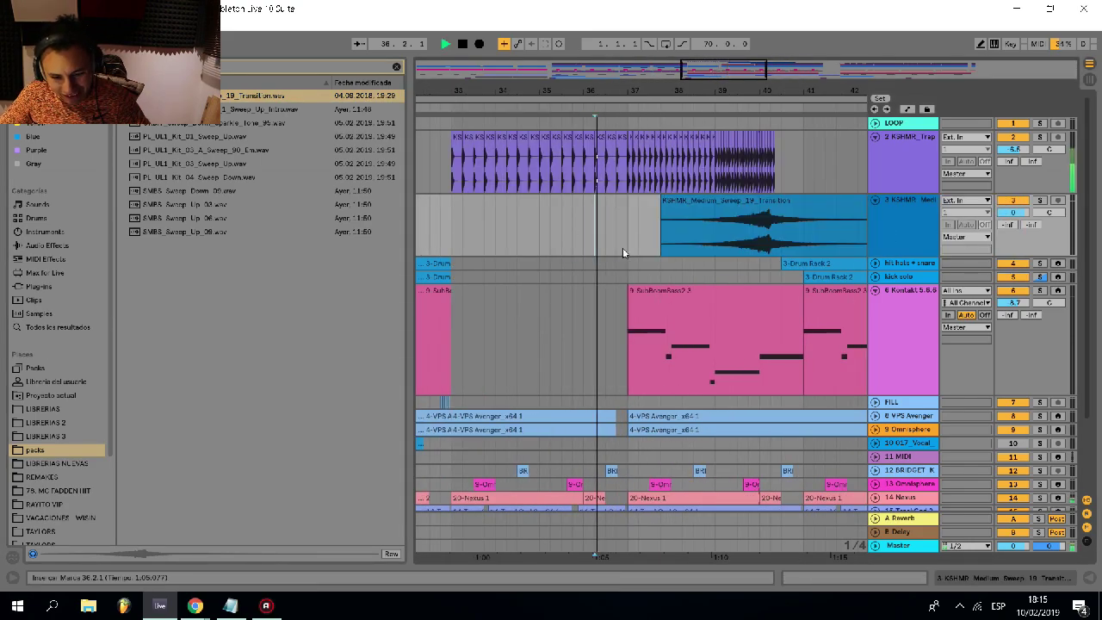
- Move the sweep clip to start at bar 37 and lower its track volume to -9.2 dB during playback
left_click_drag(1010, 215, 1011, 233)
scroll(761, 215, "up", 3)
left_click_drag(779, 204, 752, 211)
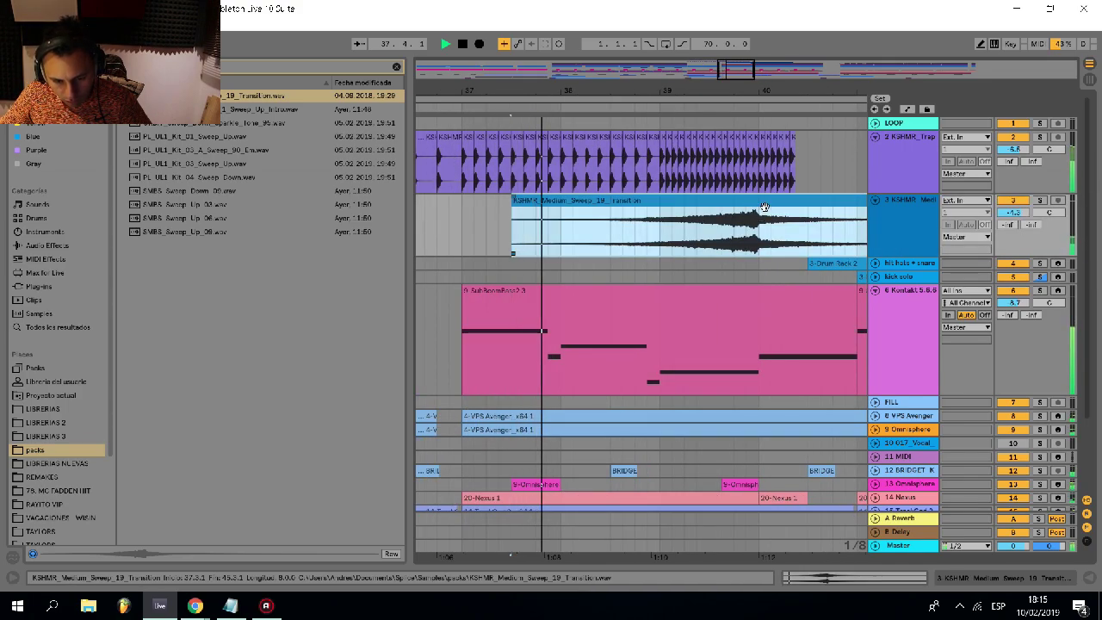
left_click_drag(552, 208, 502, 207)
key("space")
left_click_drag(1005, 213, 1005, 223)
key("space")
left_click(716, 215)
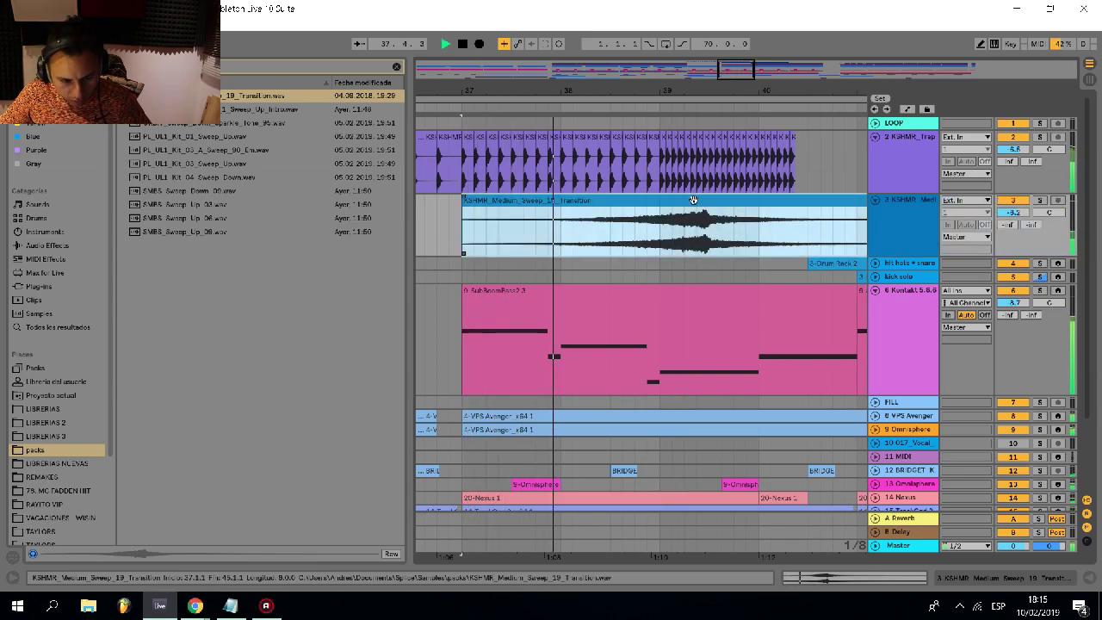
- Open the sweep clip's sample view and cut off its tail so the clip ends at bar 41.3
double_click(695, 200)
scroll(648, 224, "down", 3)
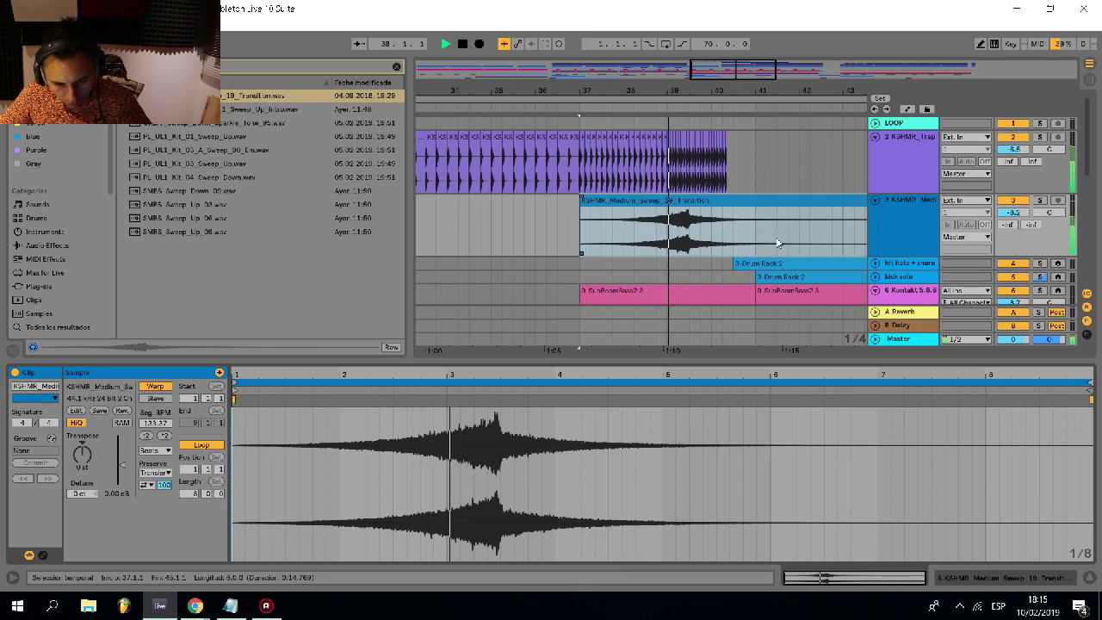
left_click_drag(777, 221, 832, 215)
key("Delete")
left_click(846, 200)
key("Delete")
key("space")
left_click(734, 231)
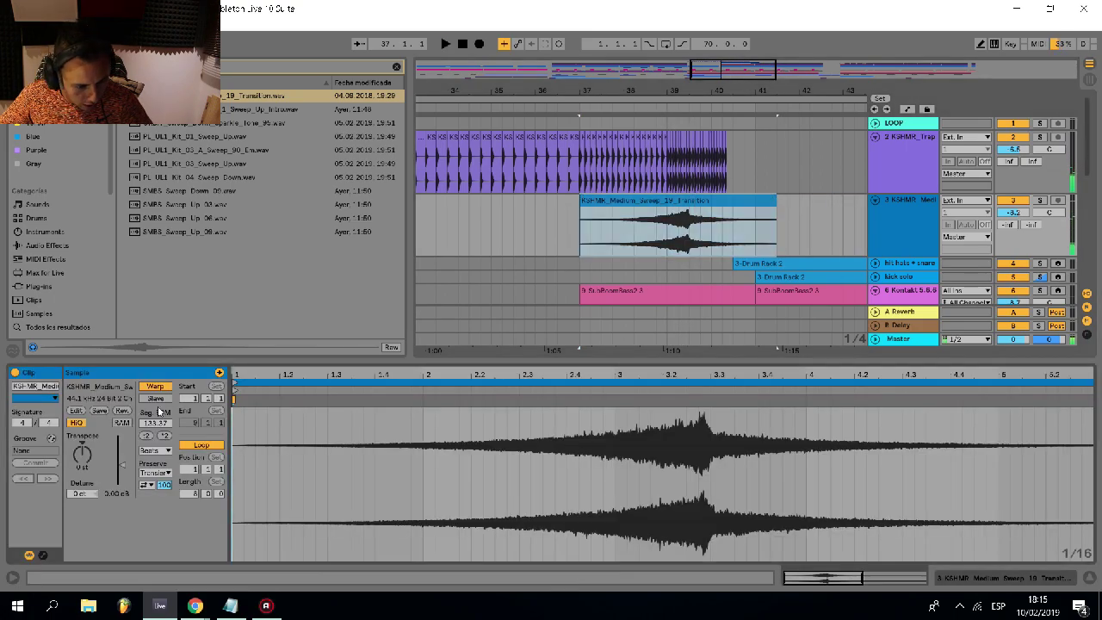
- Set the sweep clip's warp mode to Complex and stretch its end to about bar 42.4
left_click(153, 451)
left_click(157, 505)
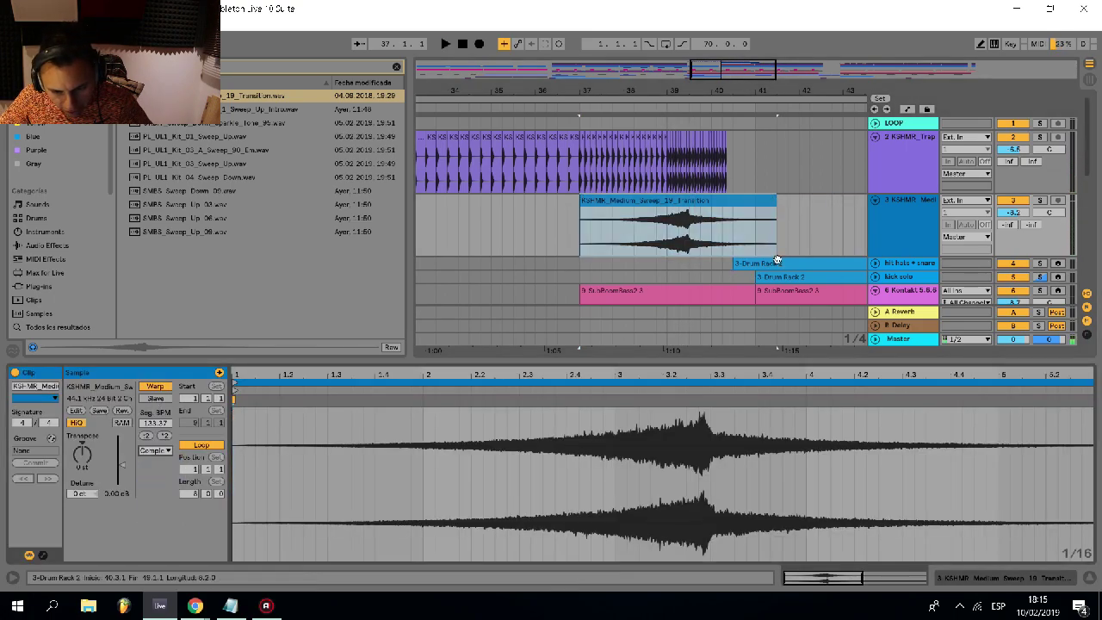
left_click_drag(773, 218, 832, 217)
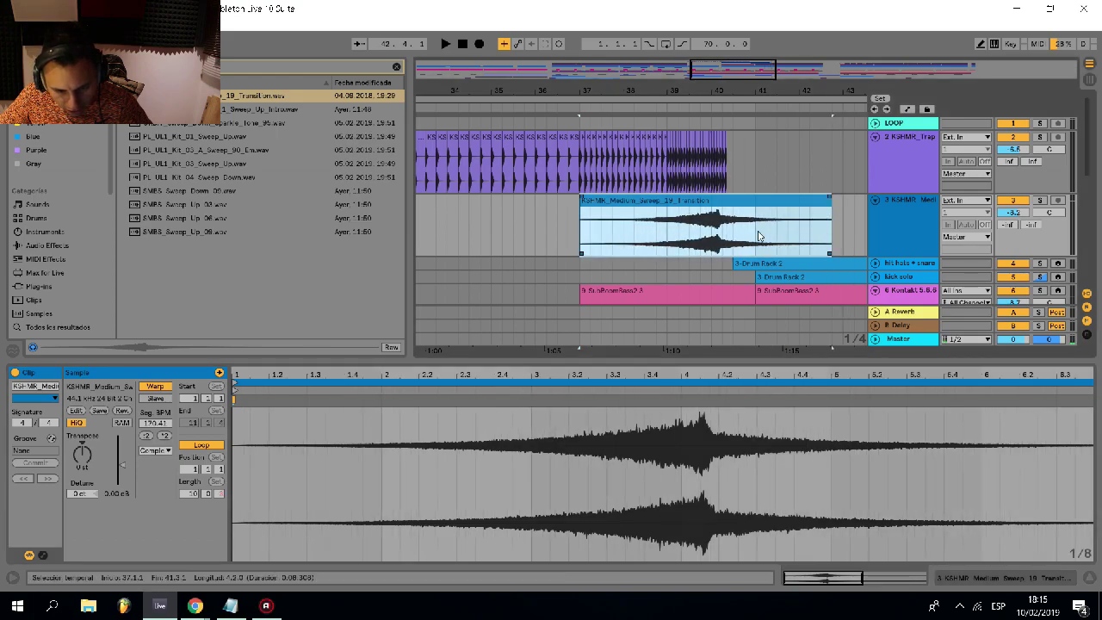
- Play the build-up from bar 36.4, set the clap track to -11.1 dB and fine-tune the sweep clip's gain
left_click(568, 255)
key("space")
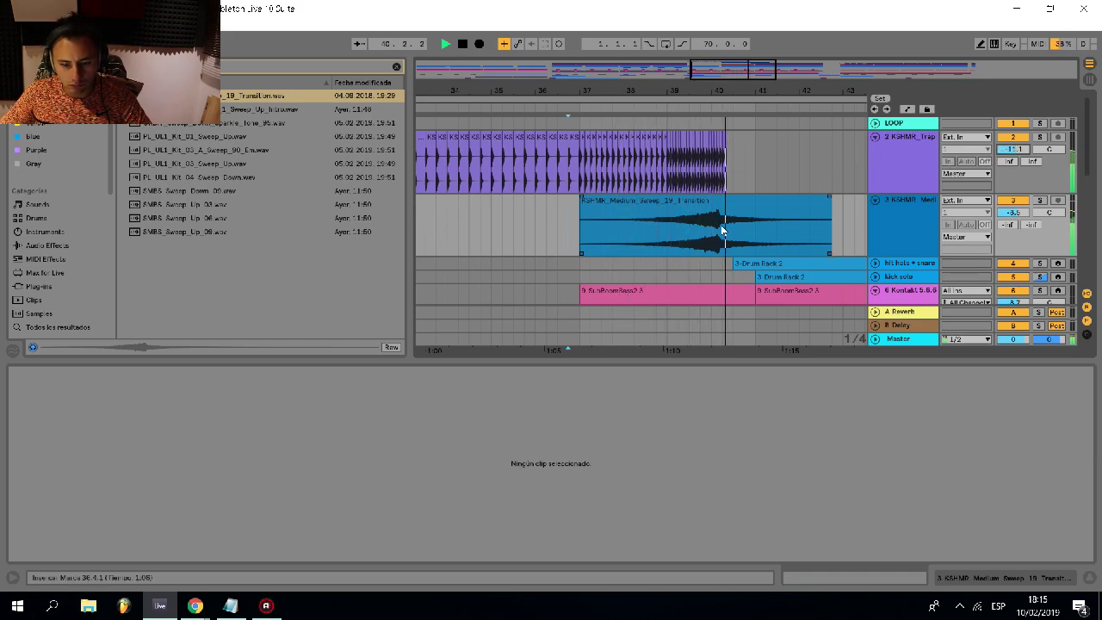
left_click(646, 200)
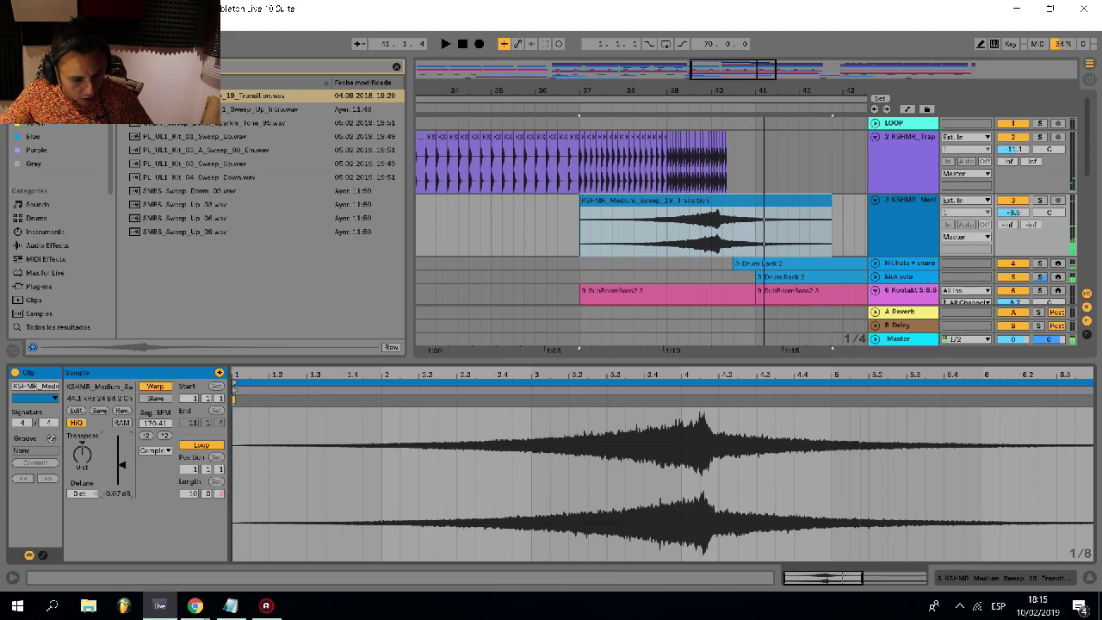
left_click_drag(122, 465, 121, 470)
- Unfold the hi-hats and snare track, trim its clip to start at bar 41 and set the track volume to -6.0 dB
scroll(687, 190, "down", 3)
left_click(698, 264)
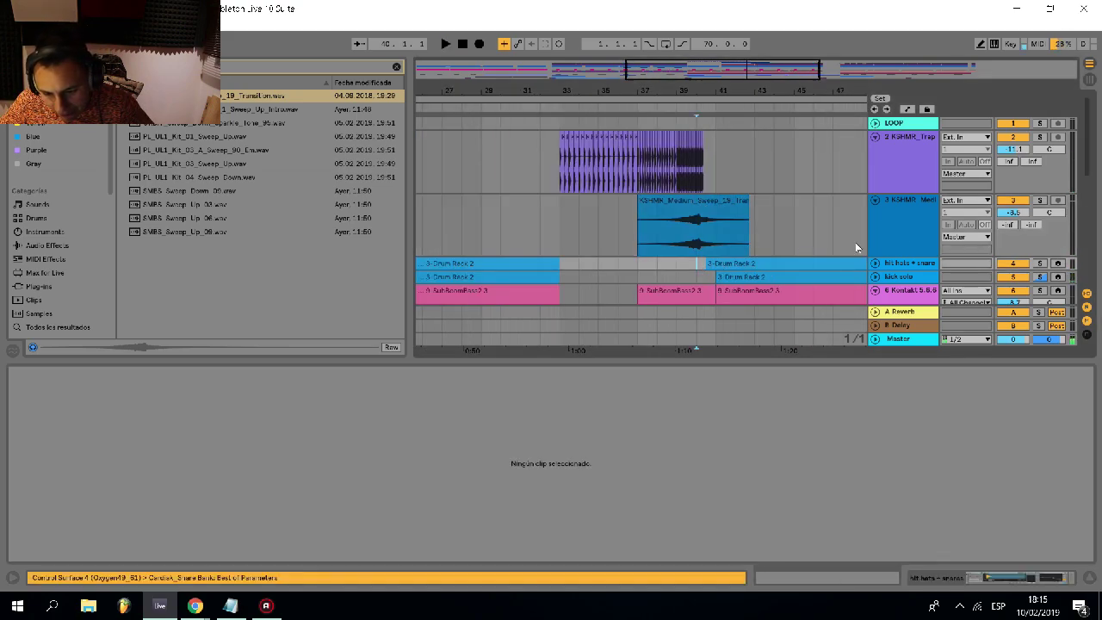
left_click(876, 263)
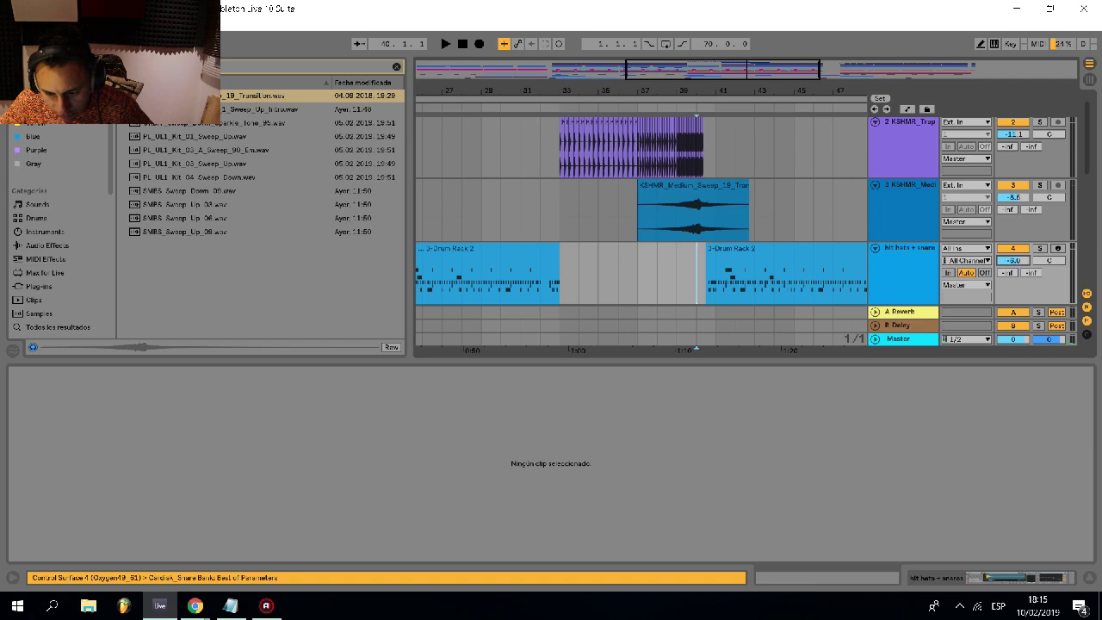
scroll(720, 226, "down", 2)
scroll(720, 226, "up", 2)
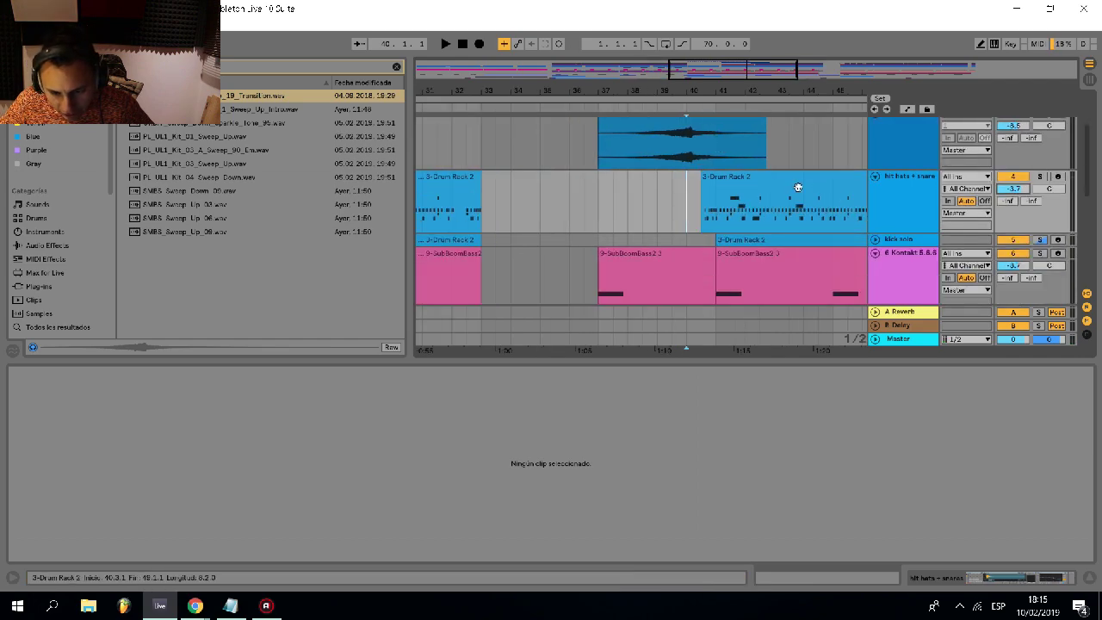
left_click(704, 214)
key("space")
scroll(713, 217, "up", 4)
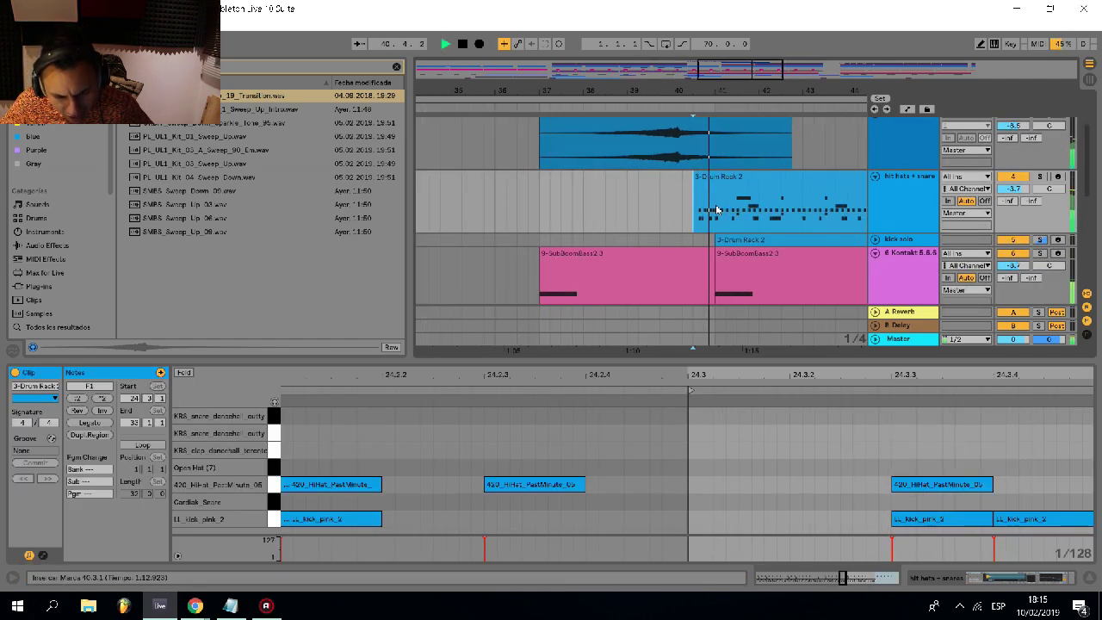
left_click_drag(714, 222, 651, 219)
scroll(651, 219, "down", 3)
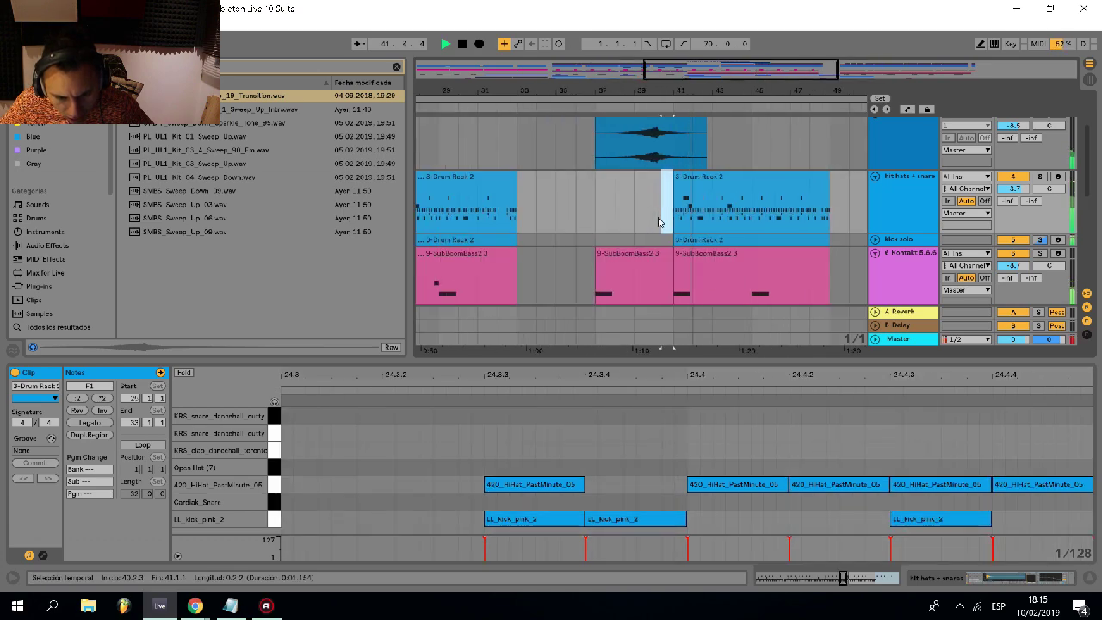
left_click_drag(1004, 195, 1004, 206)
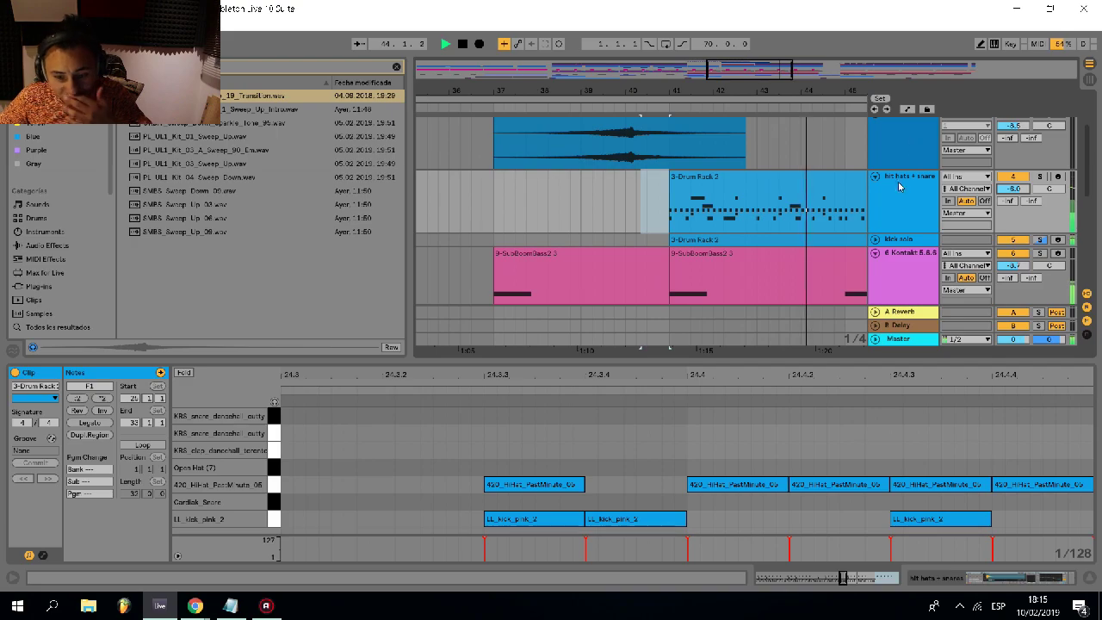
- Copy the hi-hats and snare clip to bar 33 and play the build-up from there
left_click(710, 178)
key("space")
scroll(680, 175, "down", 4)
scroll(613, 194, "up", 2)
left_click(601, 216)
key("ctrl+v")
left_click(597, 146)
scroll(649, 199, "up", 2)
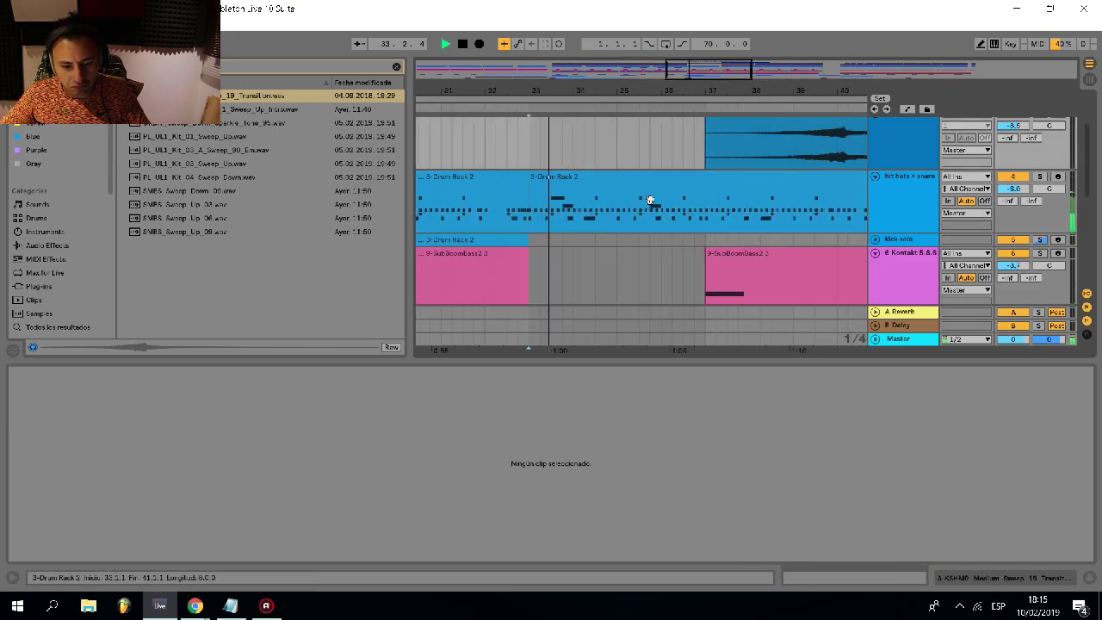
scroll(681, 198, "up", 1)
scroll(745, 196, "down", 2)
scroll(738, 221, "up", 2)
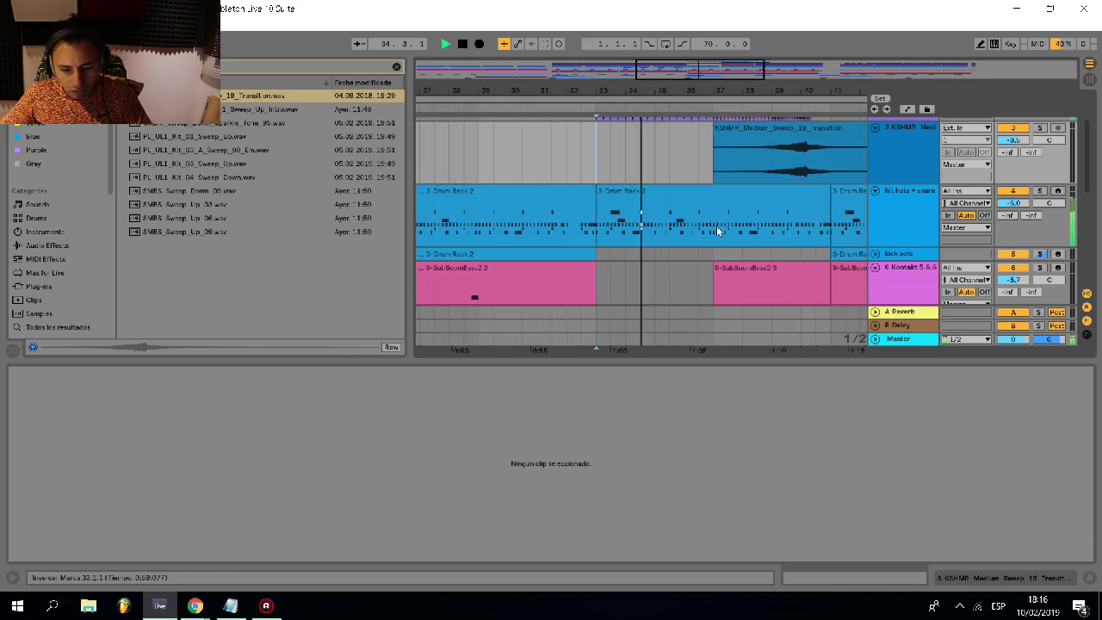
scroll(722, 233, "up", 3)
scroll(732, 163, "up", 2)
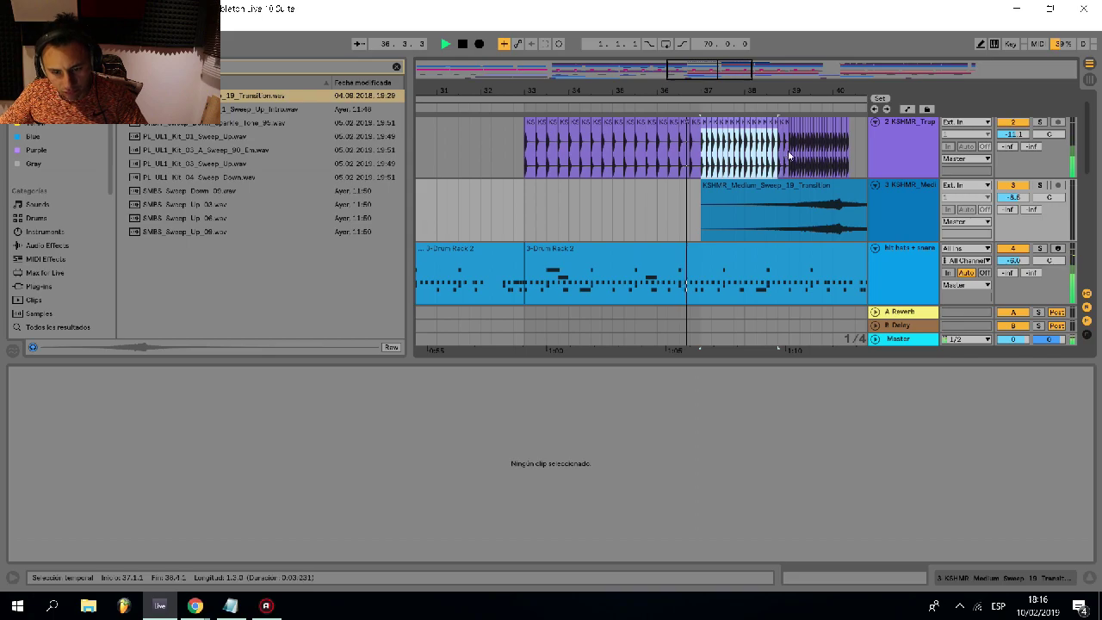
scroll(749, 173, "down", 2)
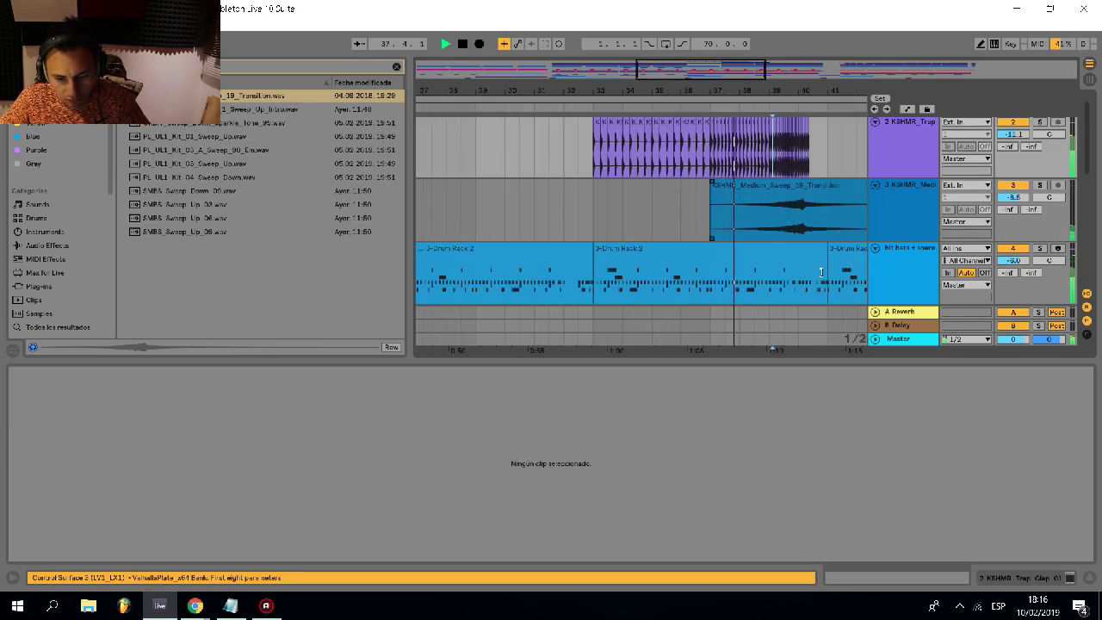
- Clear the hi-hats and bass clips from bar 40.2 to bar 41 to leave a gap before the drop
scroll(822, 272, "up", 3)
mouse_move(813, 297)
left_mouse_down()
mouse_move(796, 299)
mouse_move(797, 248)
mouse_move(827, 289)
left_mouse_up()
key("Delete")
scroll(779, 276, "down", 4)
scroll(791, 269, "down", 2)
scroll(792, 268, "up", 3)
key("Delete")
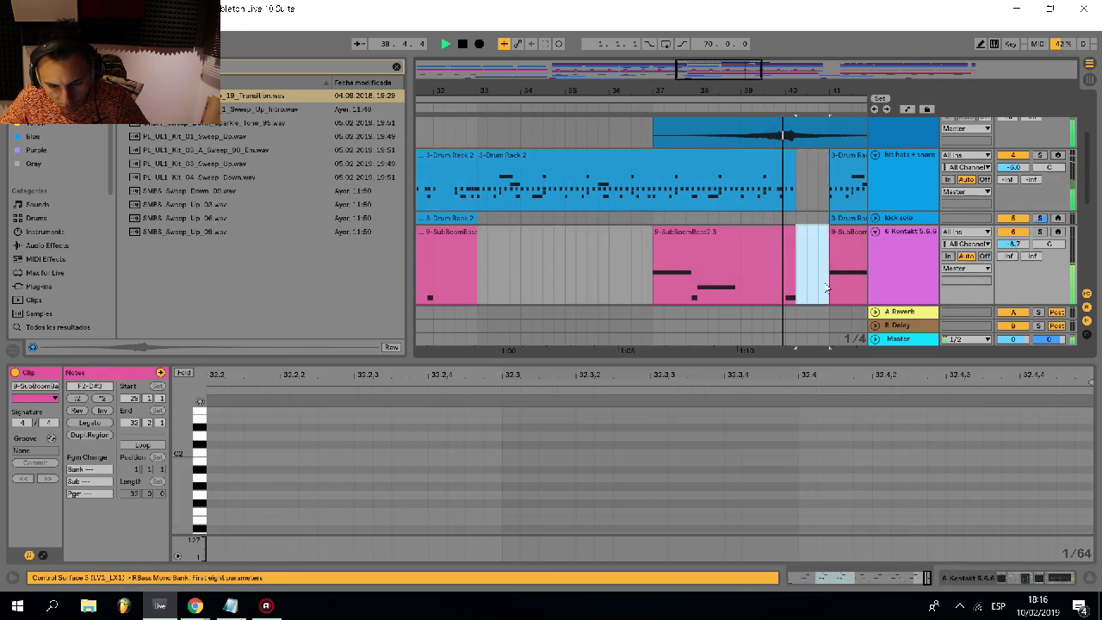
- Delete the clips on Omnisphere track 9 across bars 33–41 and play from bar 33
scroll(807, 250, "down", 5)
scroll(780, 230, "down", 4)
scroll(642, 196, "up", 3)
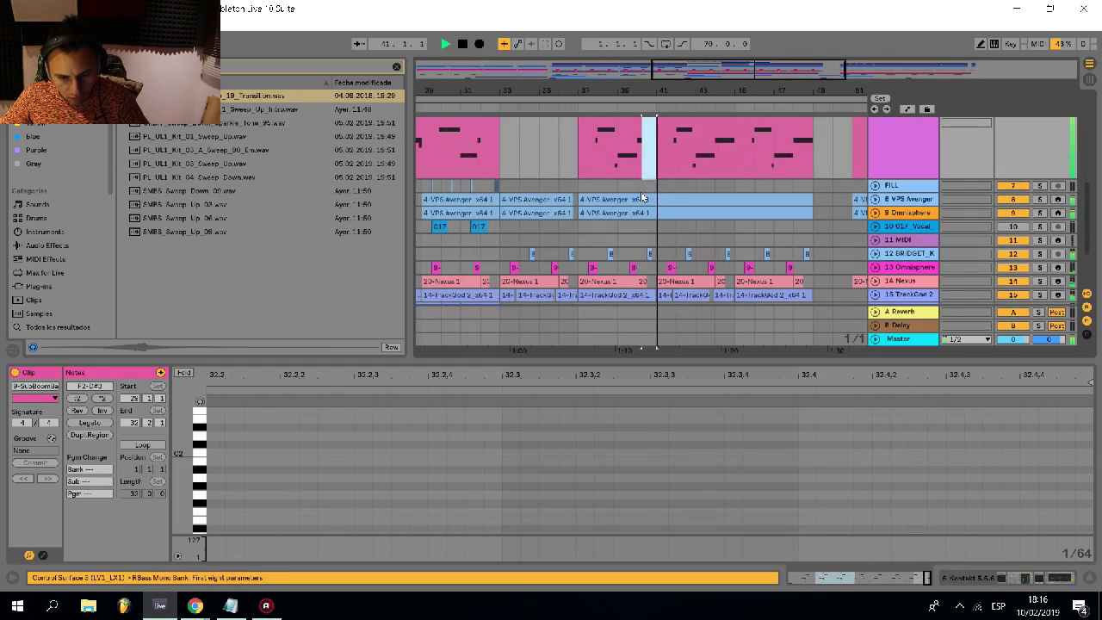
left_click_drag(662, 189, 431, 207)
left_click_drag(645, 226, 459, 222)
key("Delete")
left_click(461, 224)
left_click(454, 214)
key("Delete")
scroll(530, 182, "down", 1)
scroll(521, 233, "down", 2)
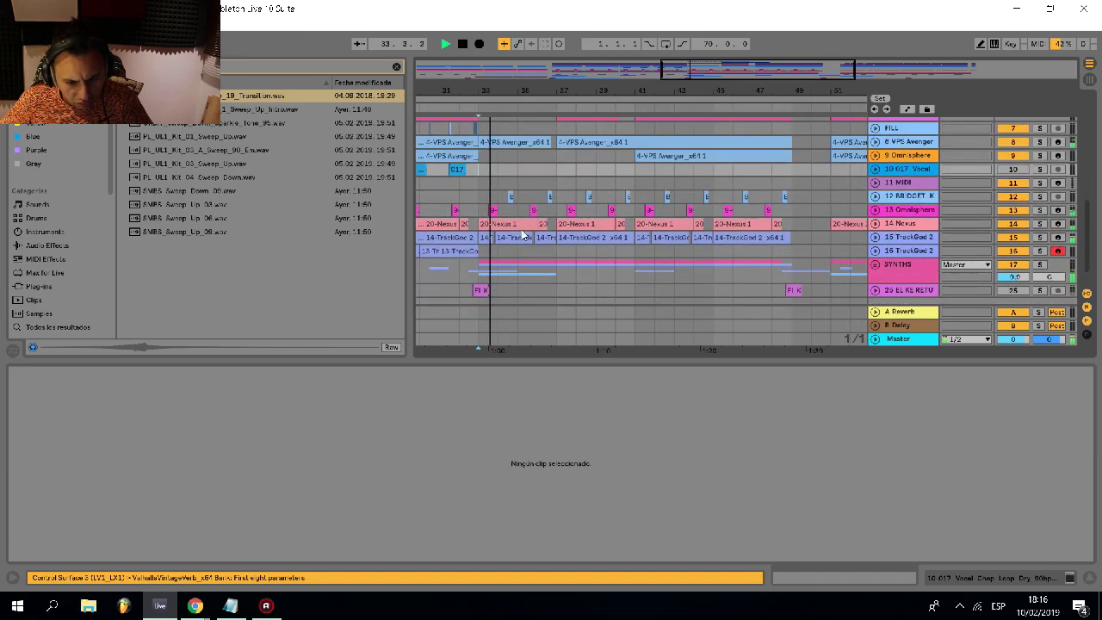
- Try deleting the first TrackGod 2 clips of the build-up, starting at bar 33
left_click(875, 238)
left_click_drag(551, 249, 481, 248)
key("Delete")
scroll(536, 240, "up", 2)
scroll(560, 240, "down", 1)
key("ctrl+z")
- Clear Omnisphere track 13 and the Nexus track from bar 33 to about bar 40.3, and play into bar 41
left_click(624, 223)
left_click_drag(679, 222, 457, 215)
key("Delete")
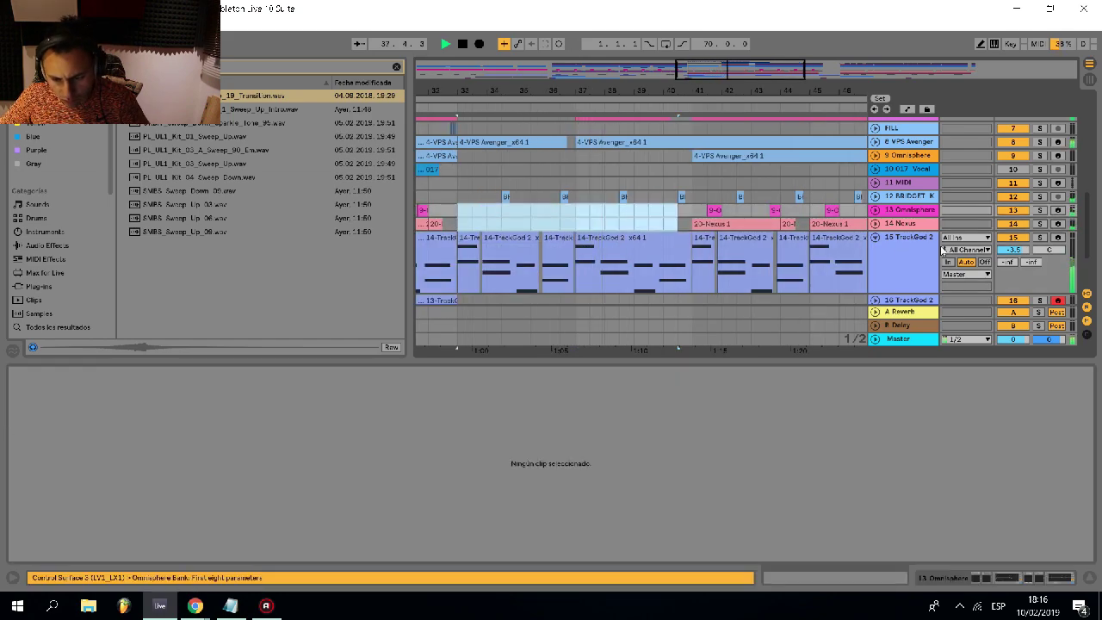
scroll(999, 249, "up", 3)
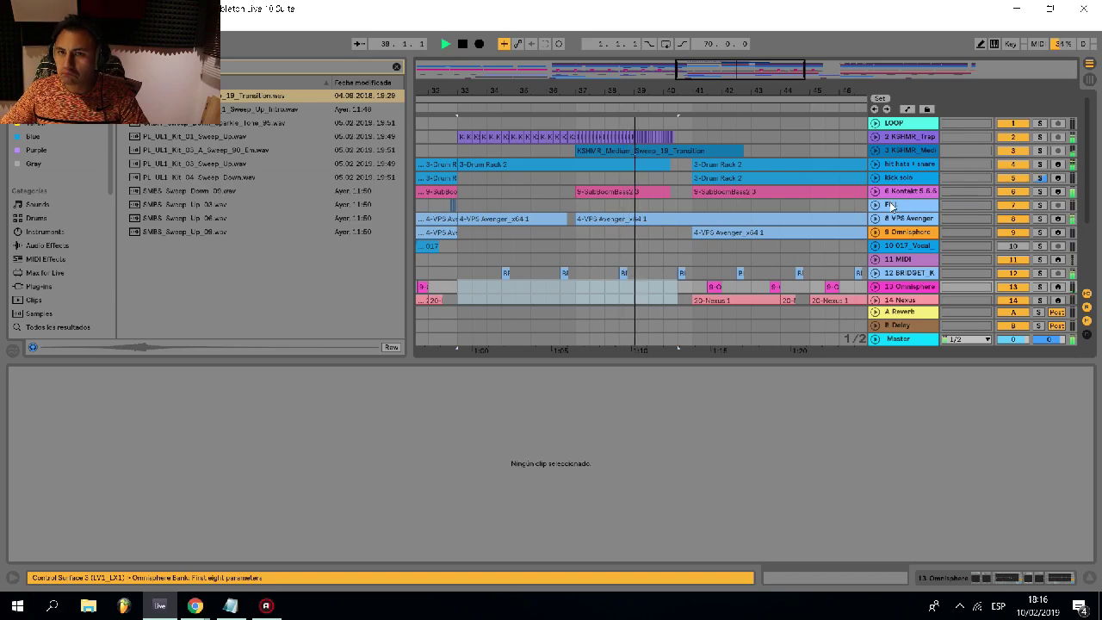
scroll(810, 215, "down", 2)
scroll(756, 211, "down", 2)
scroll(740, 214, "down", 2)
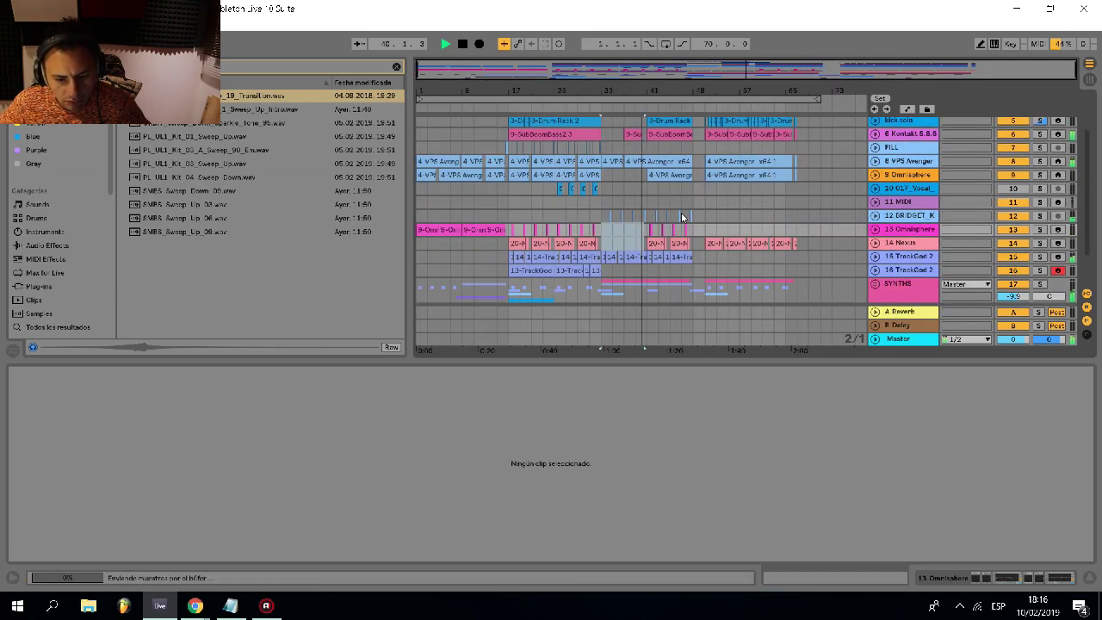
scroll(648, 186, "up", 3)
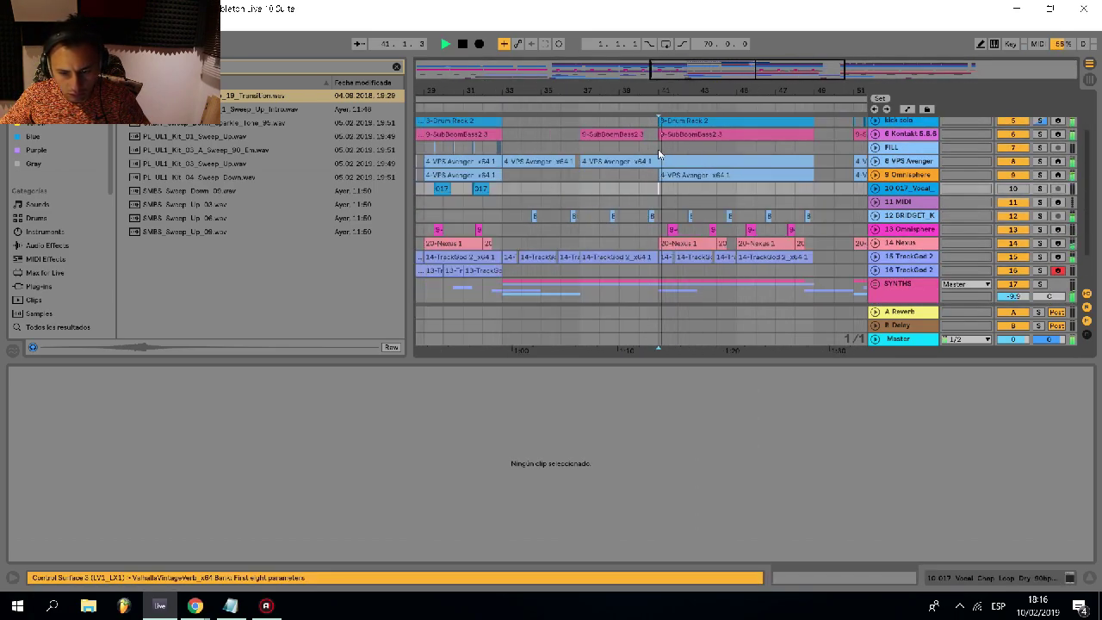
- Expand the Kontakt bass track 6 in the arrangement and stop playback
left_click(876, 134)
scroll(636, 194, "up", 4)
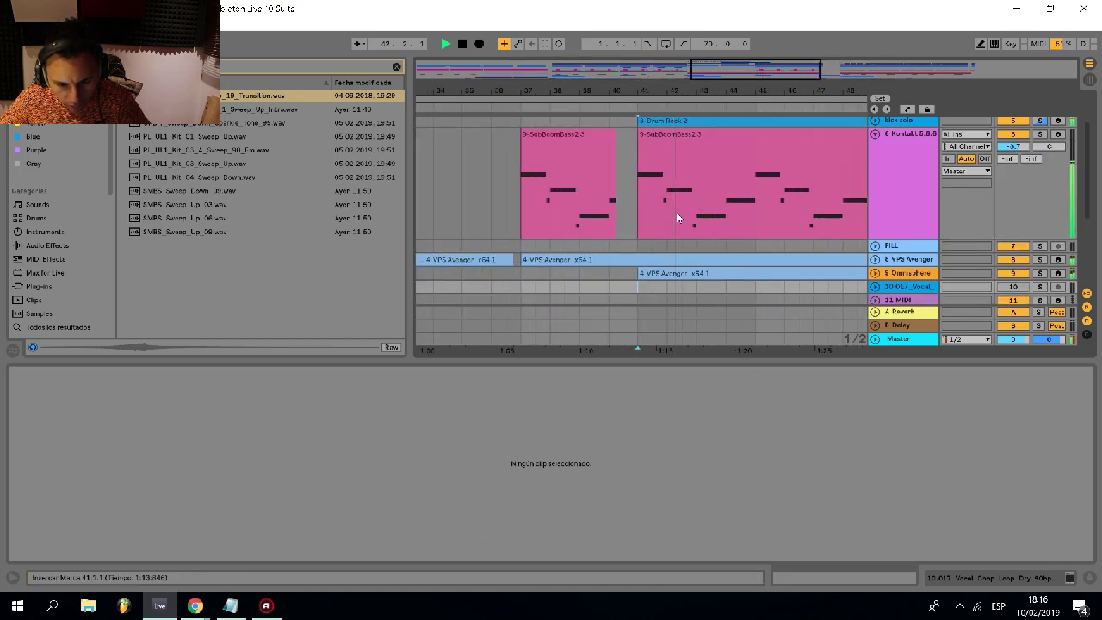
scroll(638, 206, "down", 4)
key("space")
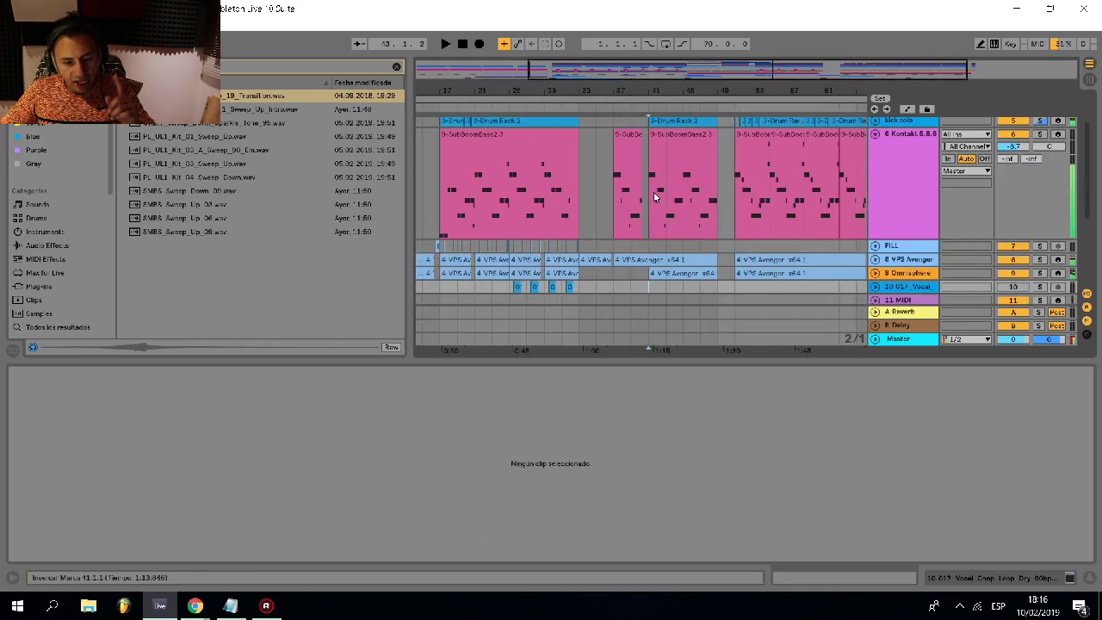
- Try to freeze the Kontakt bass track
left_click(892, 169)
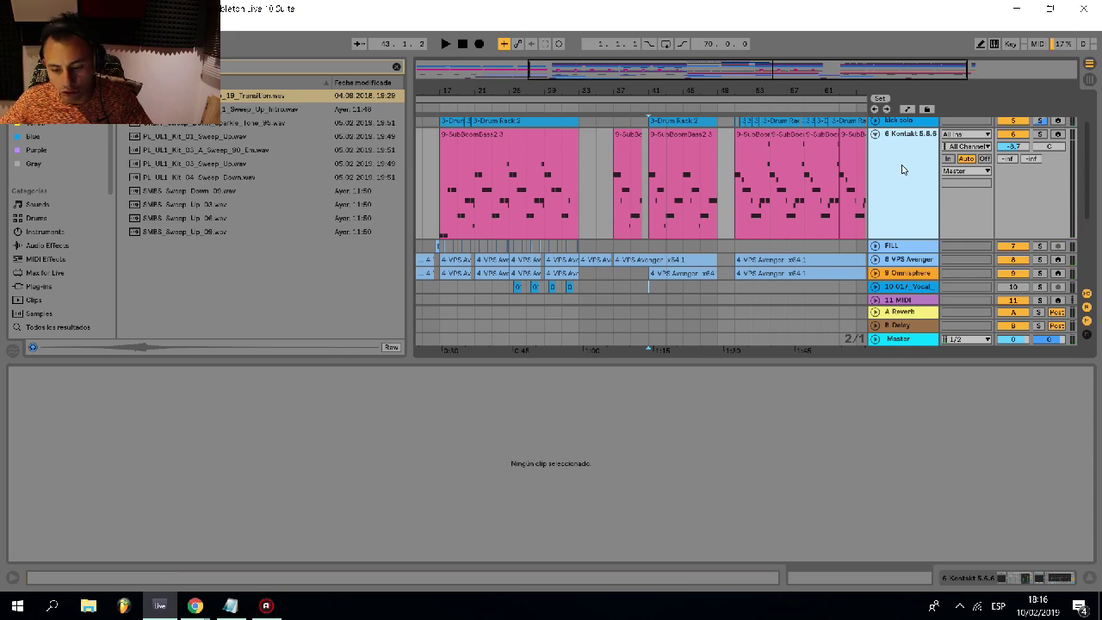
right_click(903, 170)
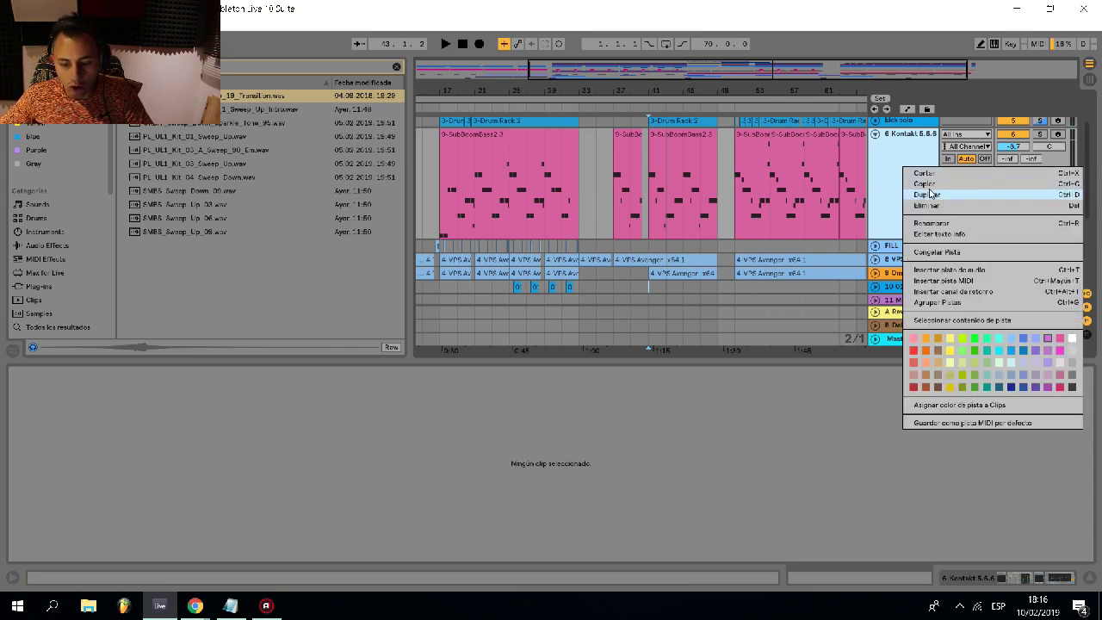
left_click(936, 253)
left_click(553, 328)
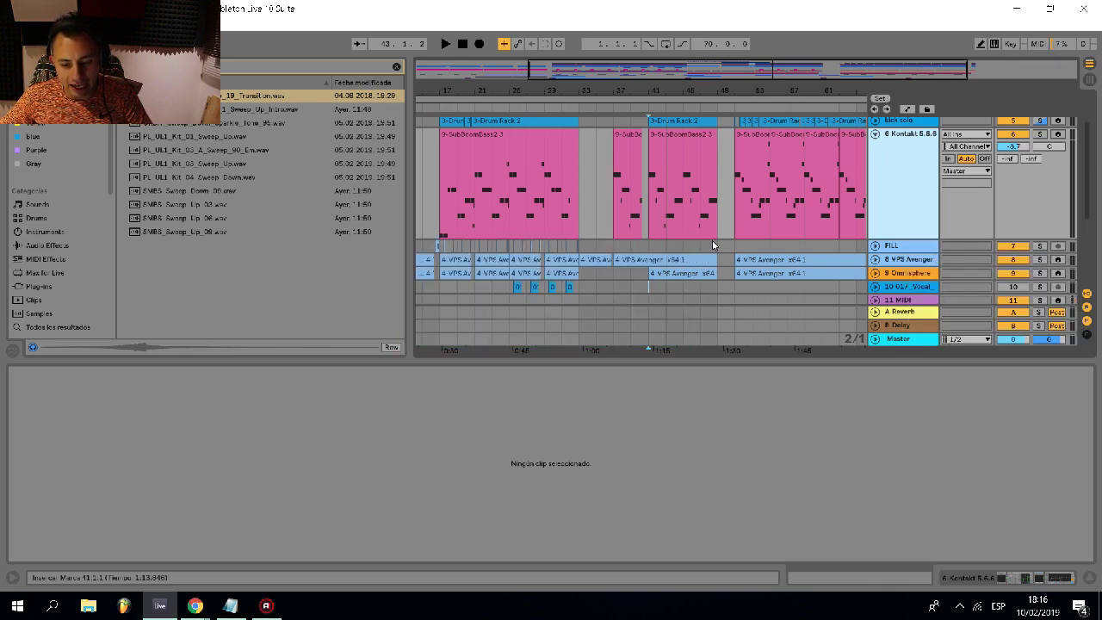
- Turn off the sidechain in the Kontakt track's Compressor and cut the Compressor from the device chain
left_click(889, 165)
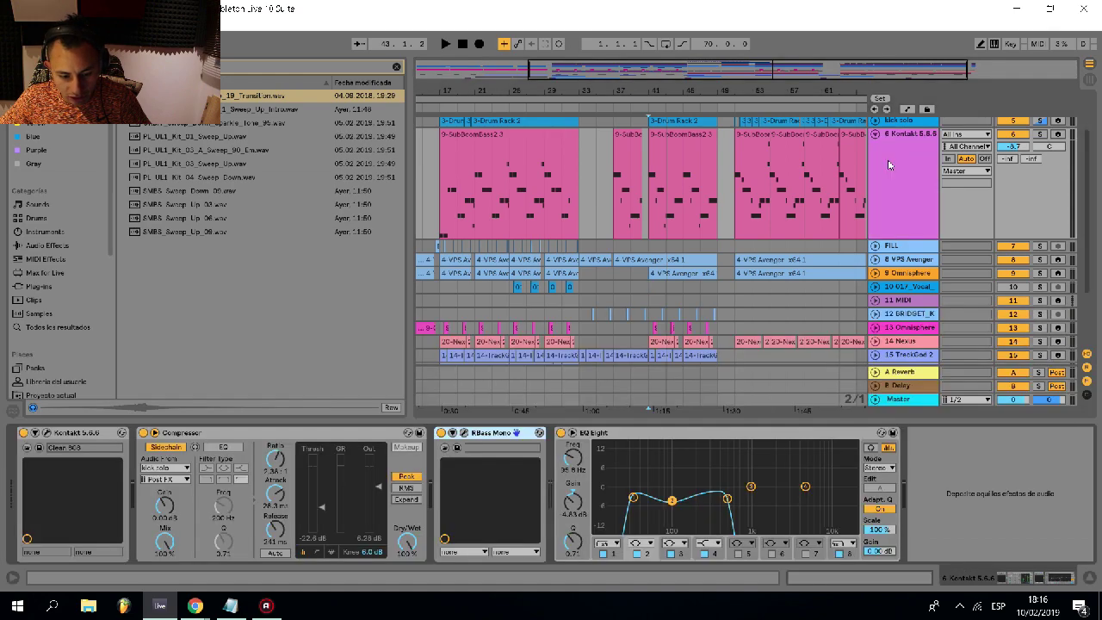
left_click(165, 447)
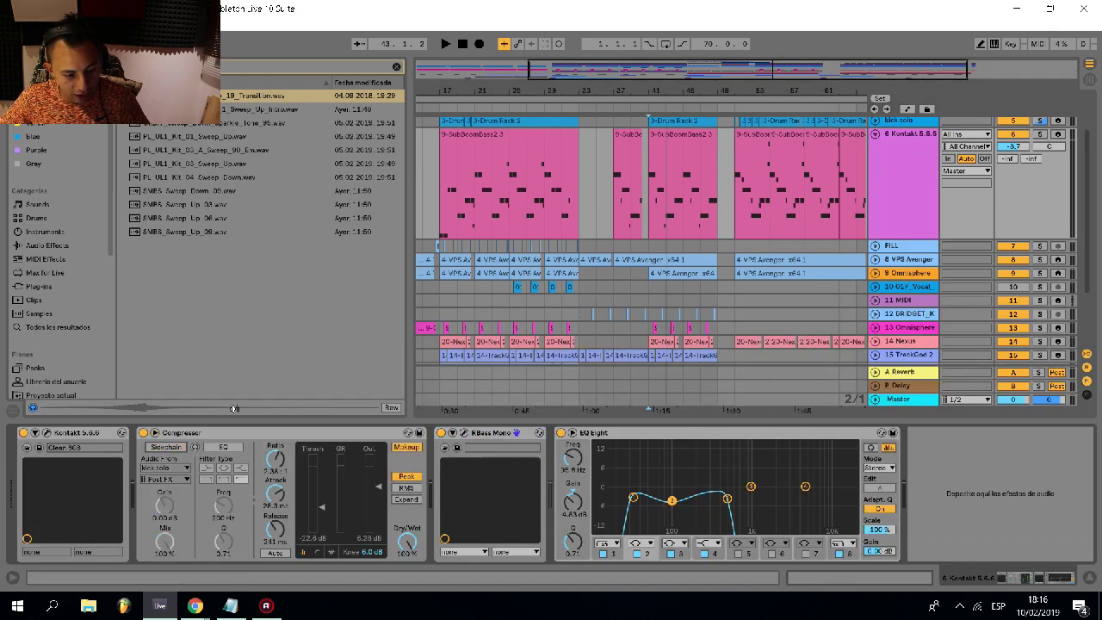
left_click(217, 439)
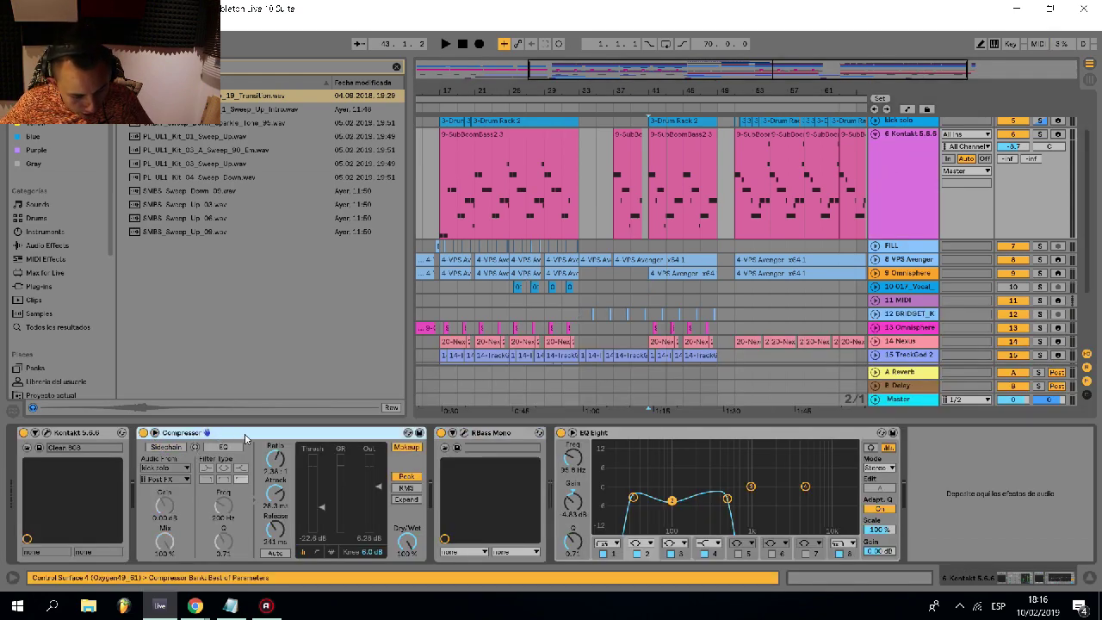
key("Delete")
- Freeze the Kontakt bass track and flatten it to audio
right_click(913, 142)
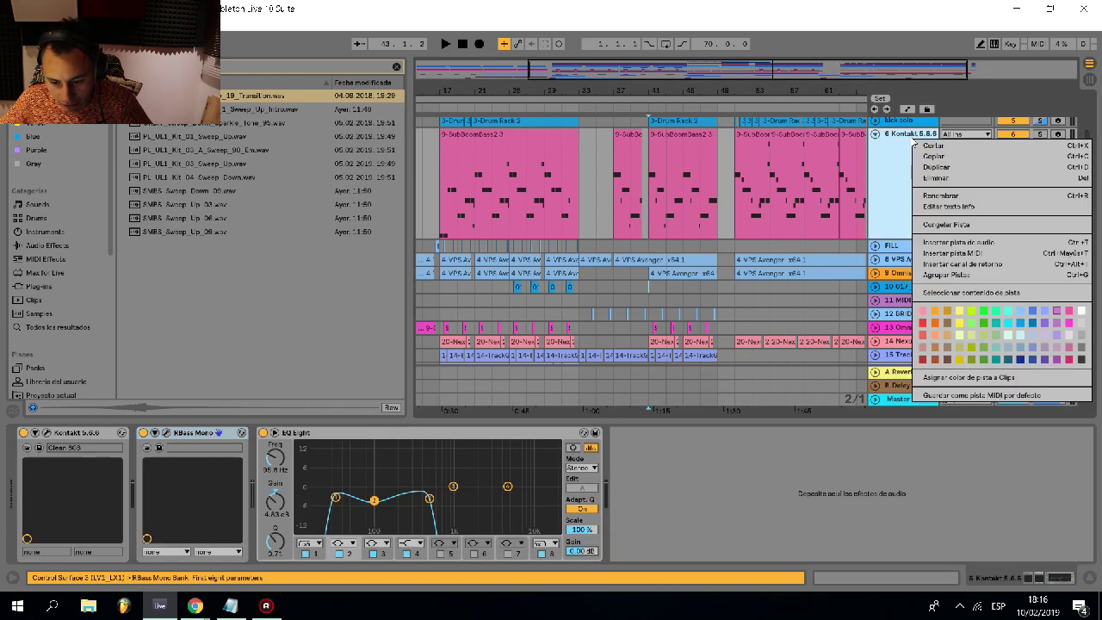
left_click(946, 224)
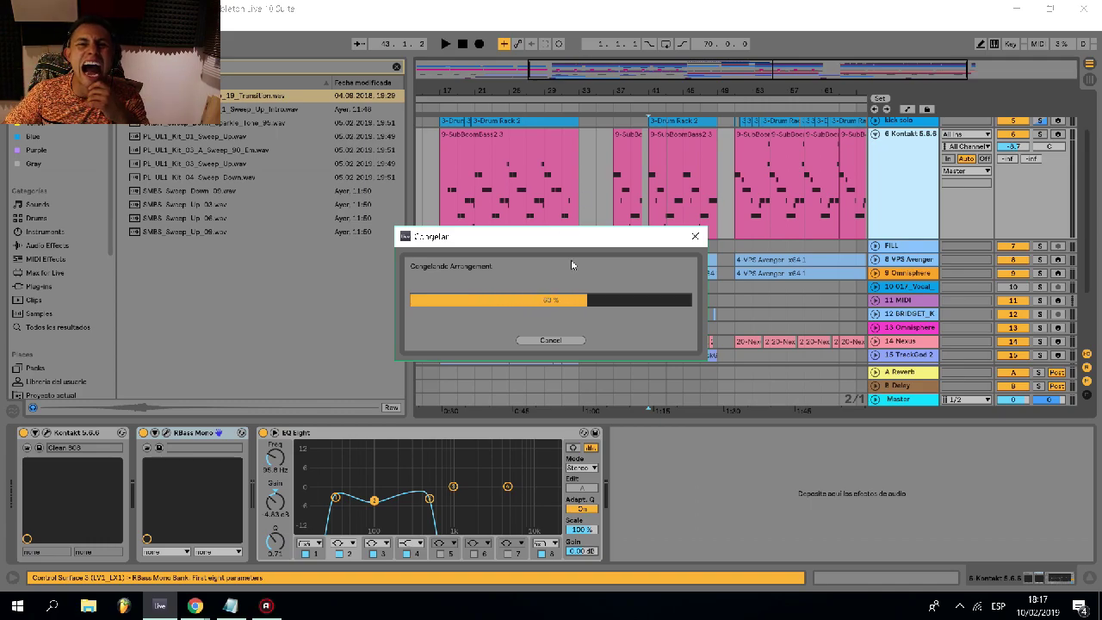
right_click(899, 199)
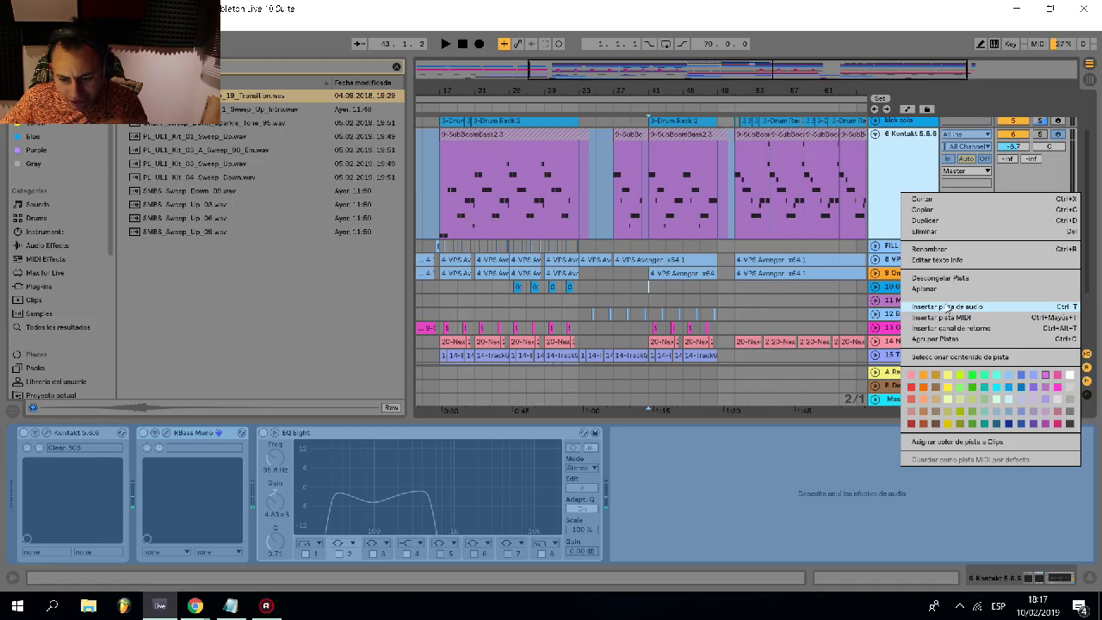
left_click(924, 289)
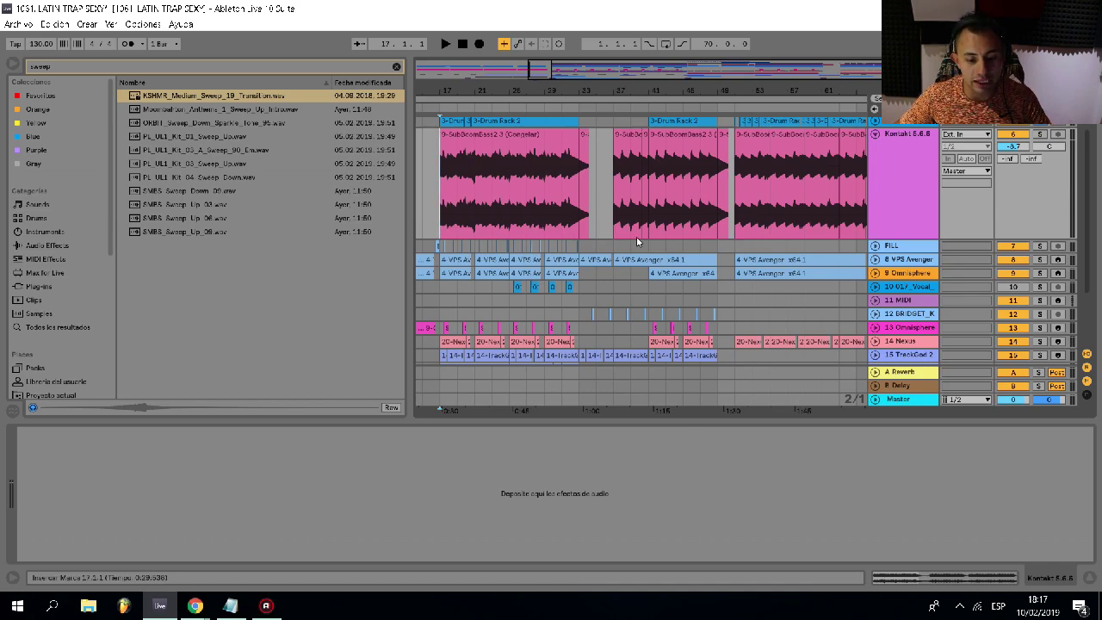
- Paste the Compressor onto the flattened Kontakt bass track and re-enable its sidechain from the kick solo track
left_click(454, 210)
scroll(454, 210, "up", 3)
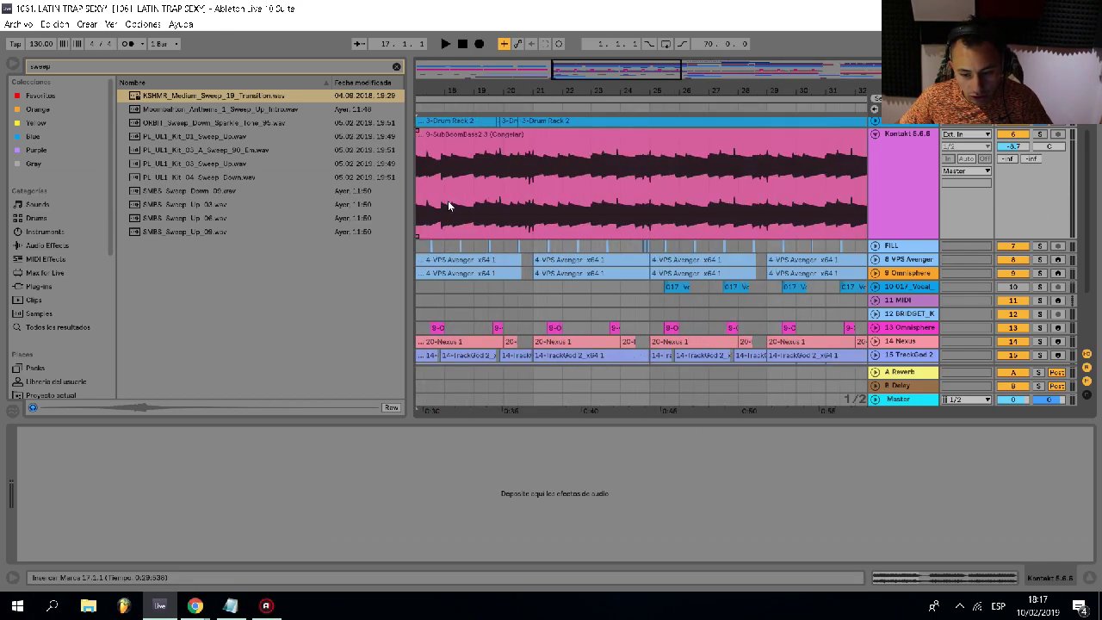
scroll(454, 209, "down", 5)
left_click(896, 189)
left_click(536, 528)
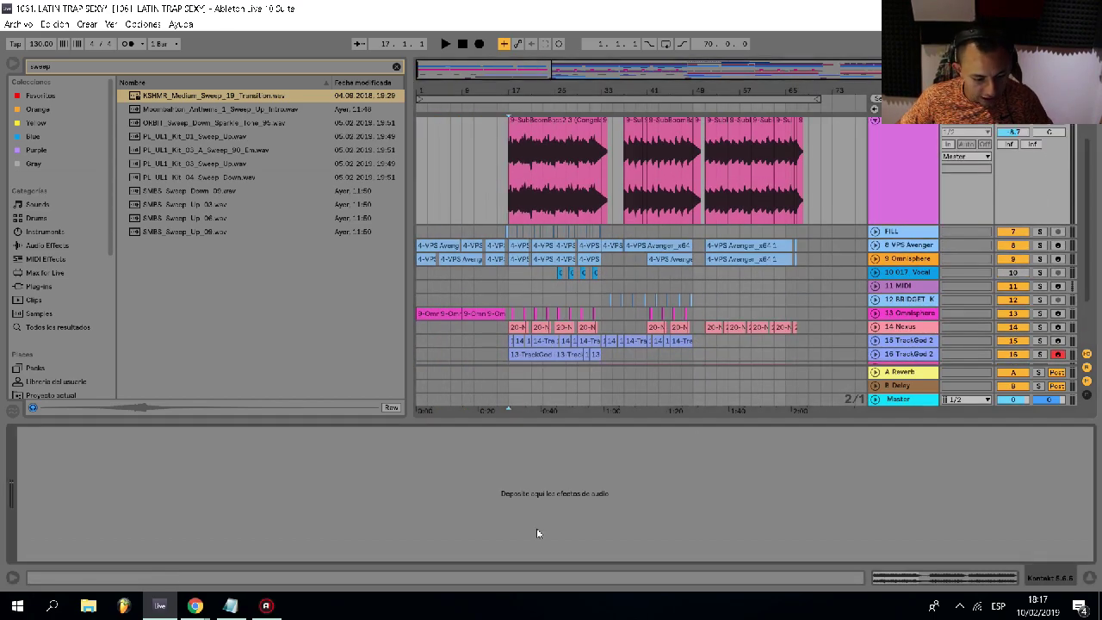
key("ctrl+v")
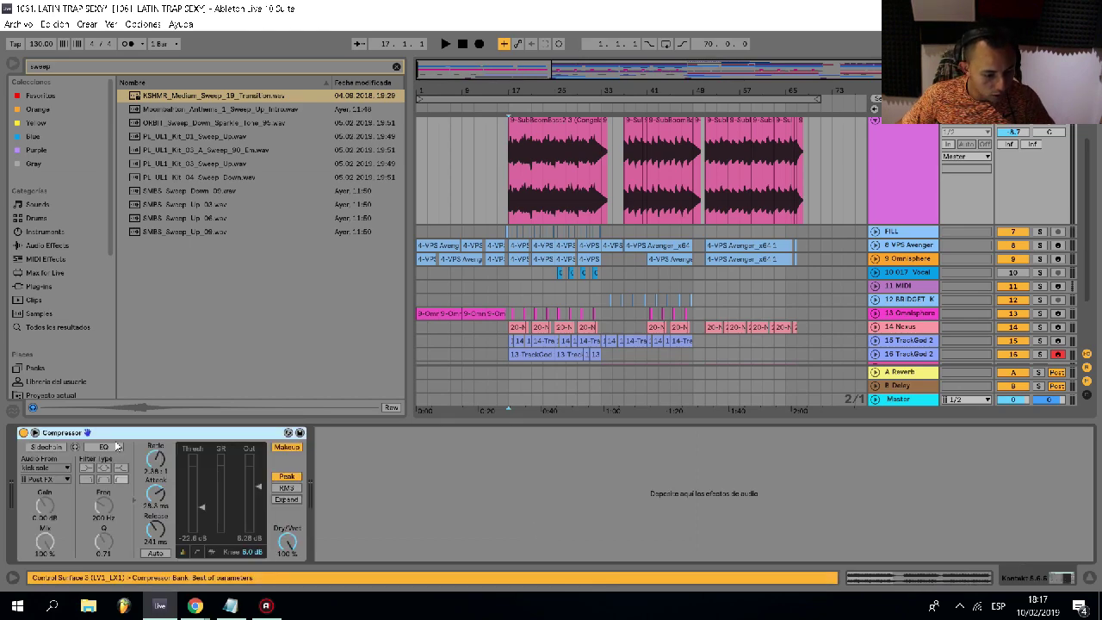
left_click(46, 447)
- Solo the Kontakt bass alongside the kick, play from bar 17, and set the Compressor's attack to 112 ms
scroll(512, 176, "up", 6)
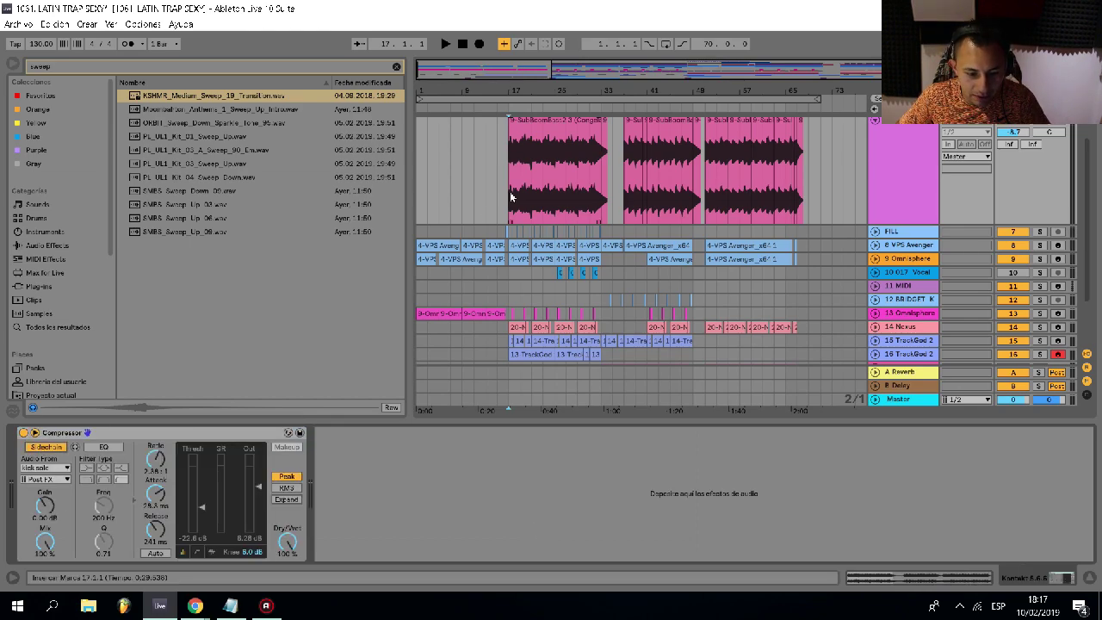
scroll(508, 192, "up", 2)
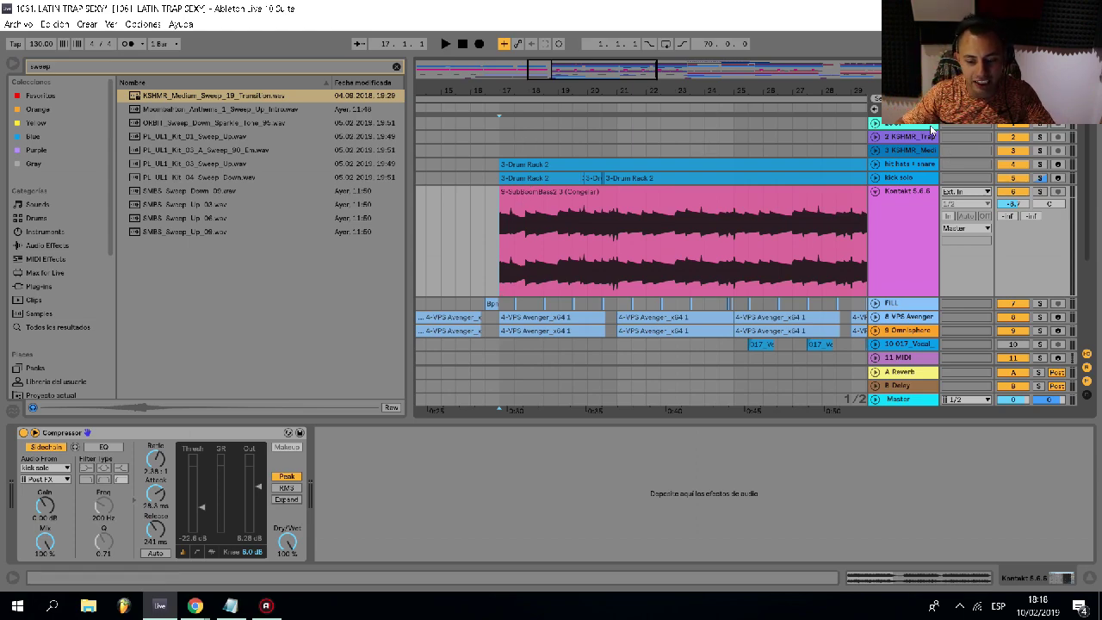
left_click(1039, 191)
key("space")
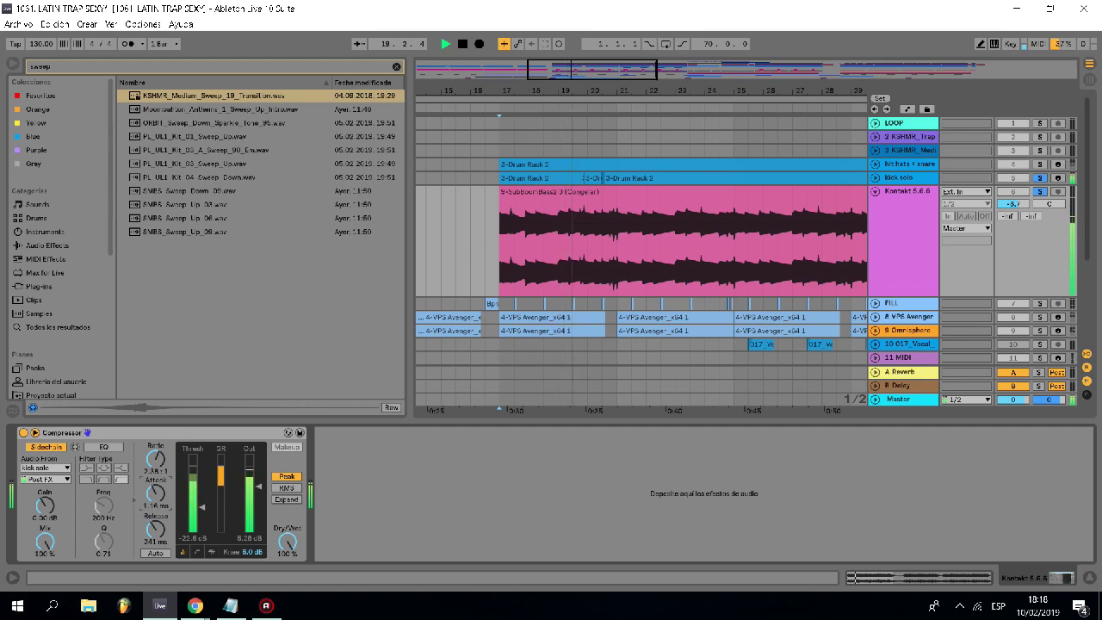
mouse_move(155, 493)
left_mouse_down()
mouse_move(155, 512)
mouse_move(155, 502)
mouse_move(202, 532)
mouse_move(158, 496)
left_mouse_up()
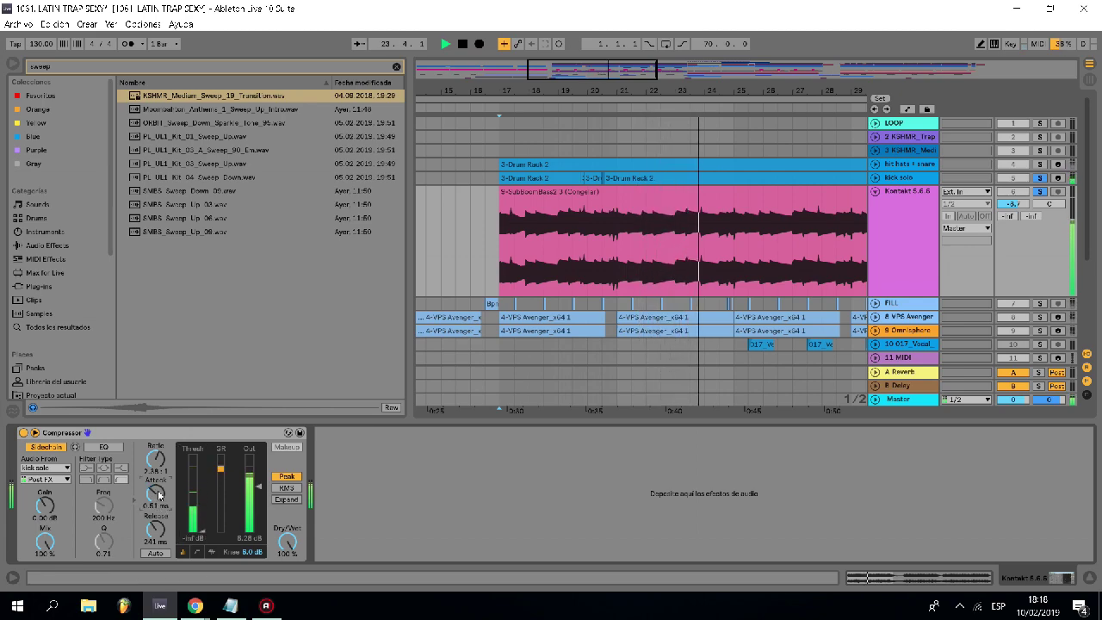
left_click_drag(155, 494, 158, 467)
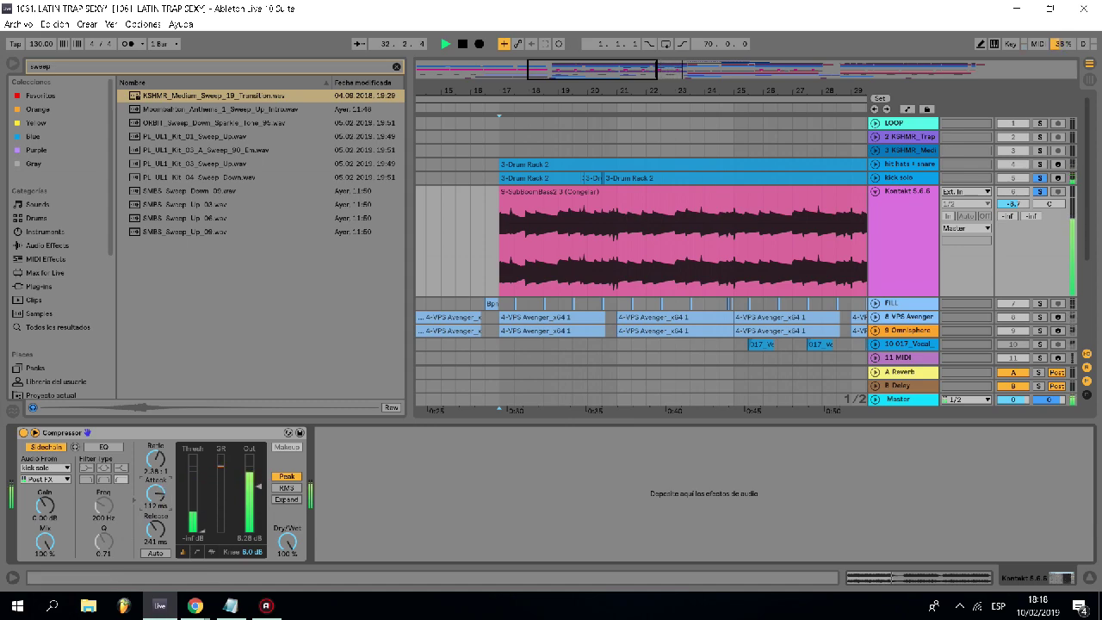
key("space")
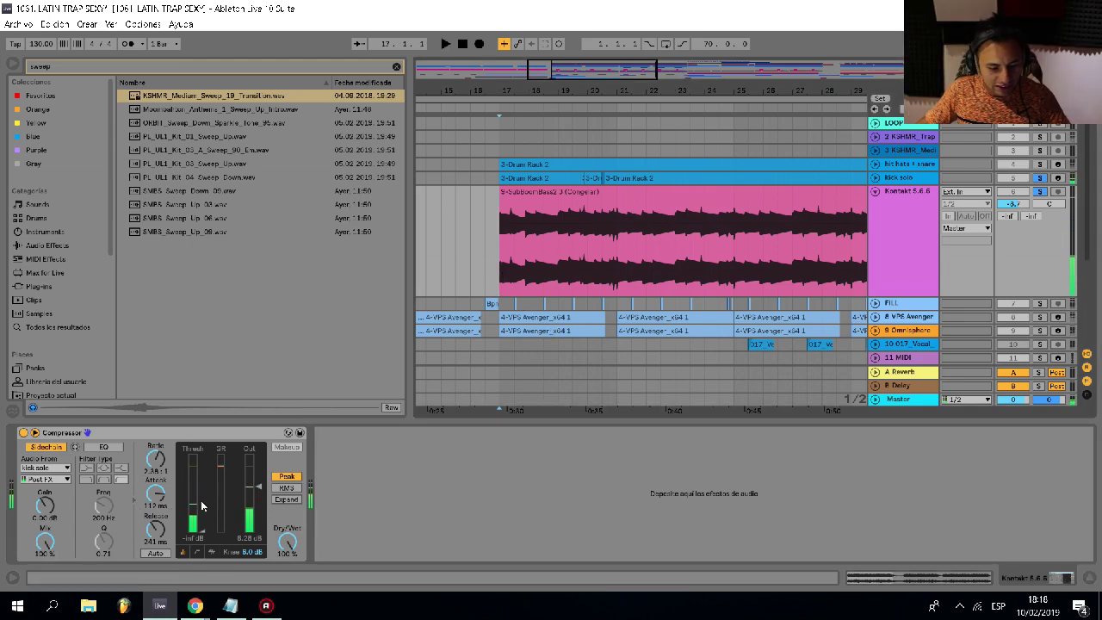
- Set the Compressor's threshold to -37.8 dB, unsolo the bass track, and play the mix from bar 17
left_click_drag(202, 534, 200, 513)
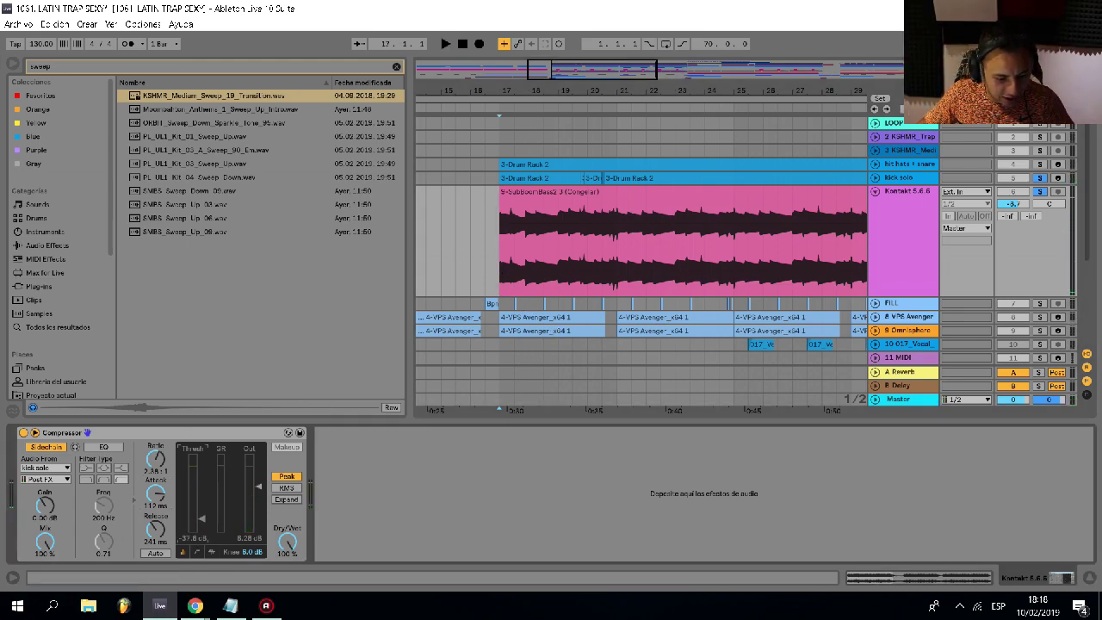
key("space")
left_click(1040, 192)
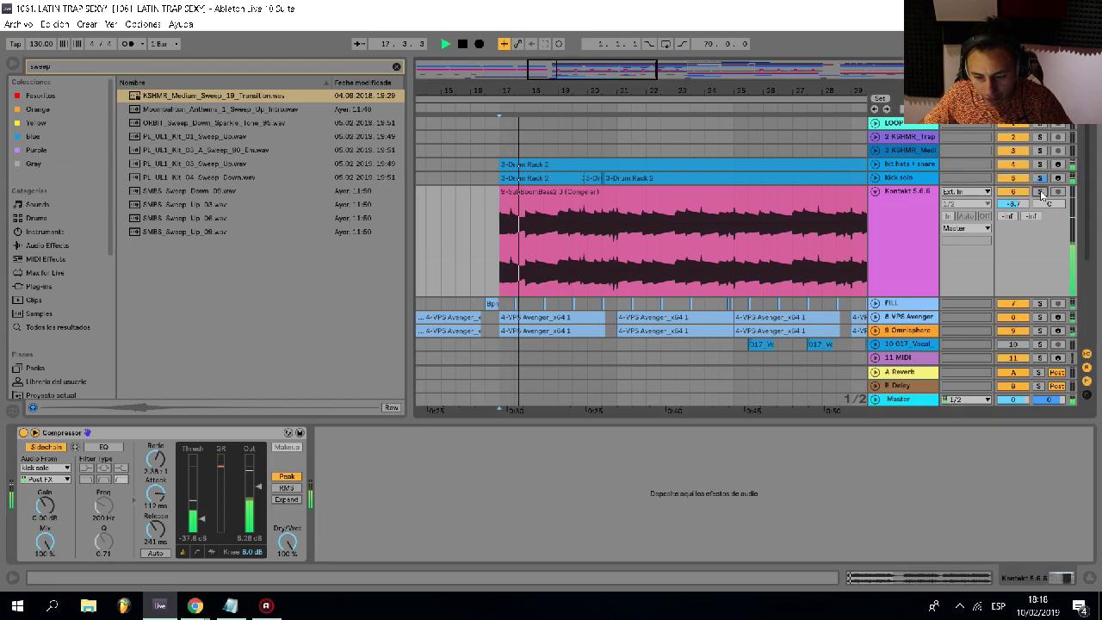
scroll(568, 217, "down", 4)
scroll(557, 234, "down", 2)
scroll(555, 219, "up", 1)
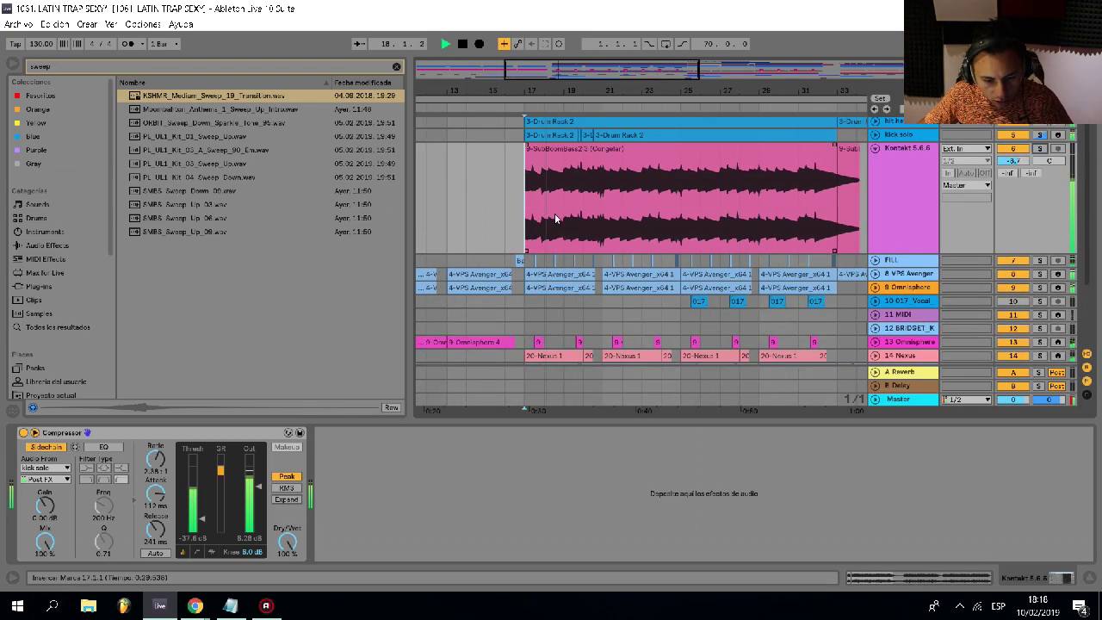
scroll(555, 218, "up", 1)
key("space")
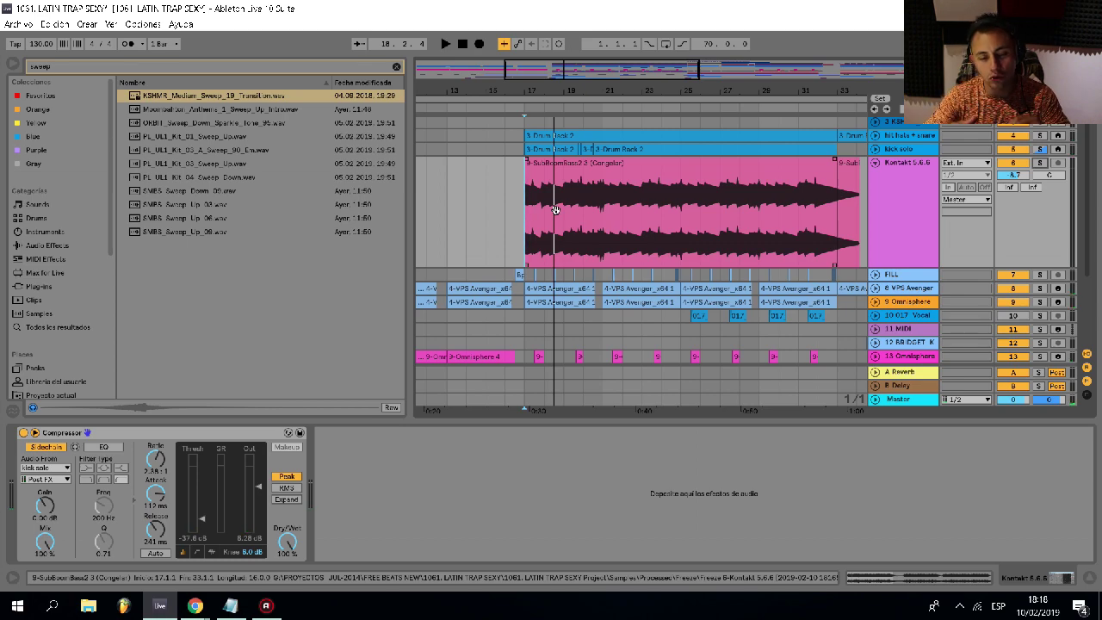
- Try deleting the bass audio from 28.3.1 to 29.1.1 to cut a gap in the clip
scroll(545, 176, "down", 3)
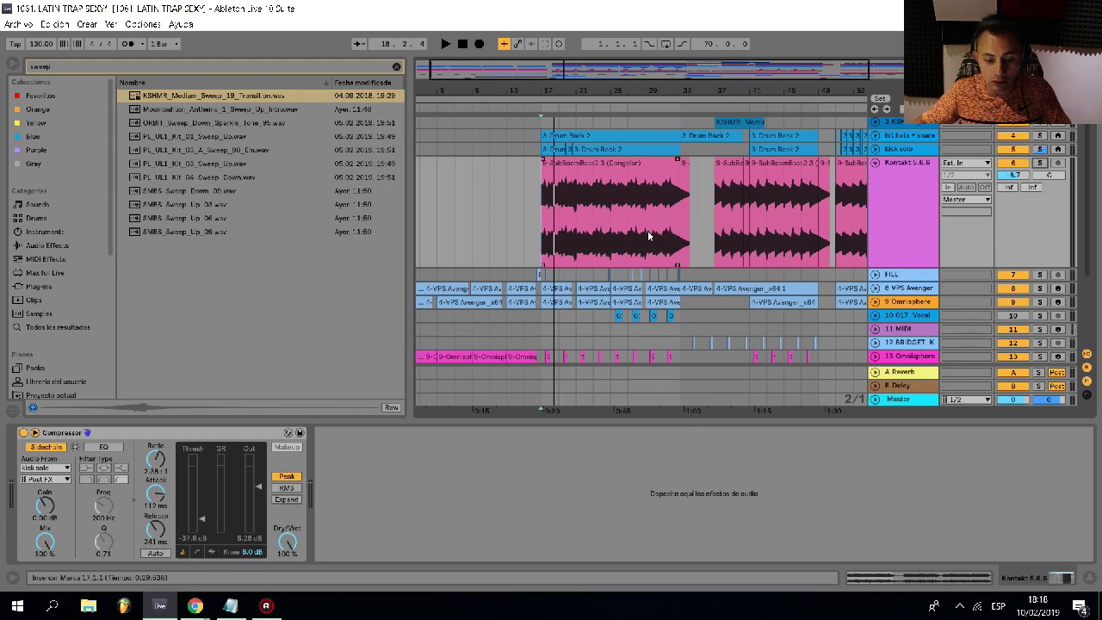
scroll(648, 230, "up", 5)
left_click_drag(622, 237, 586, 243)
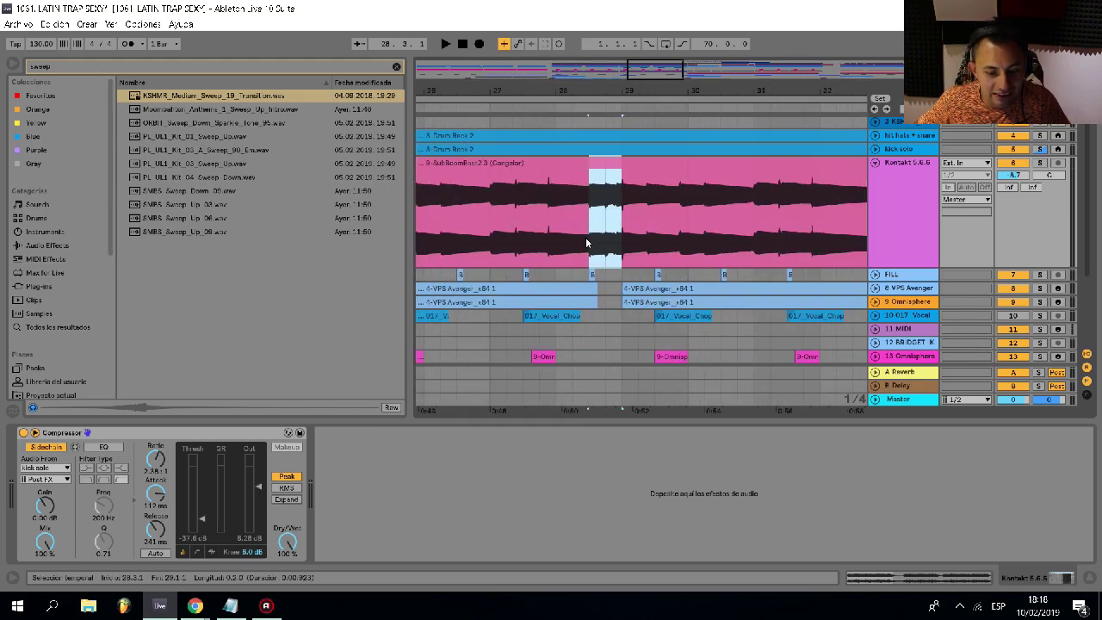
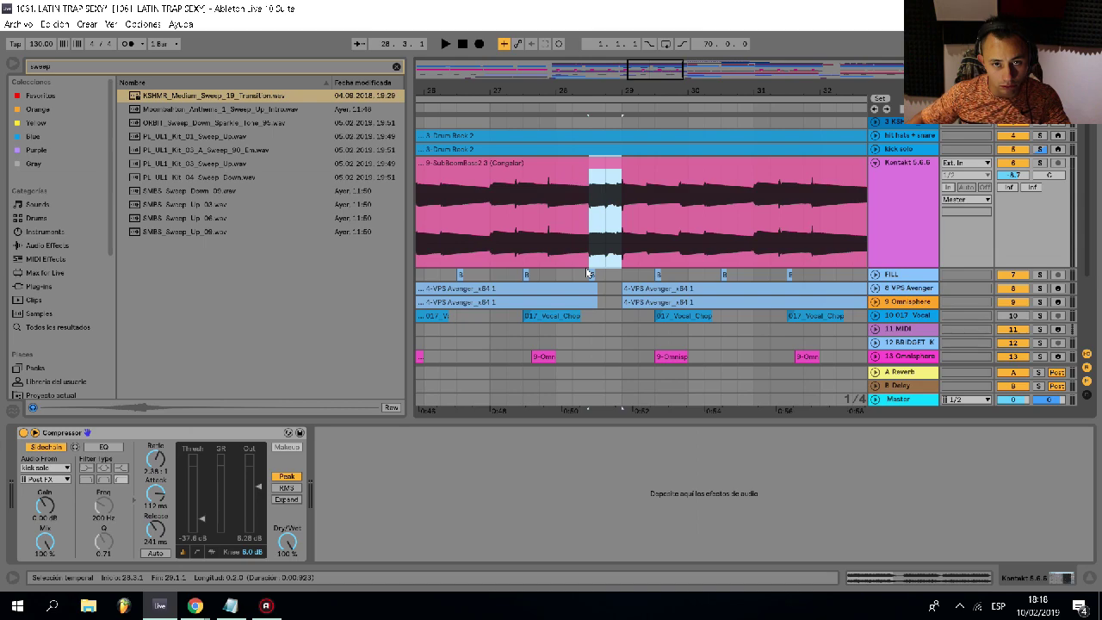
left_click_drag(615, 252, 592, 252)
scroll(602, 246, "down", 4)
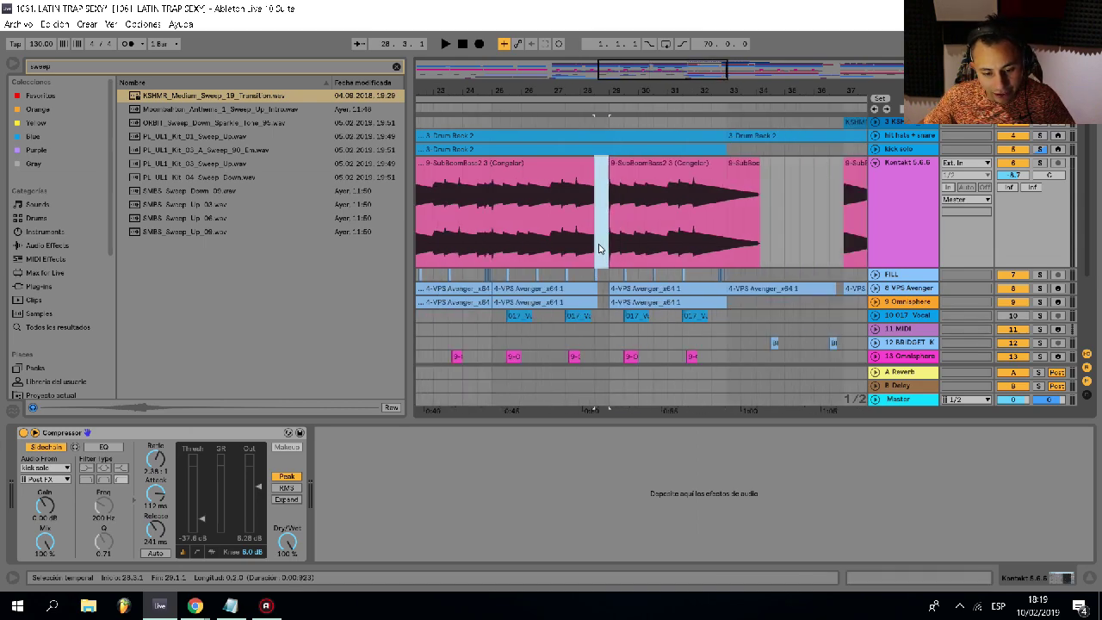
- Delete the leftover bass tail clip from 40.2.1 to 41.1.1 to restore the gap before the drop
left_click(705, 205)
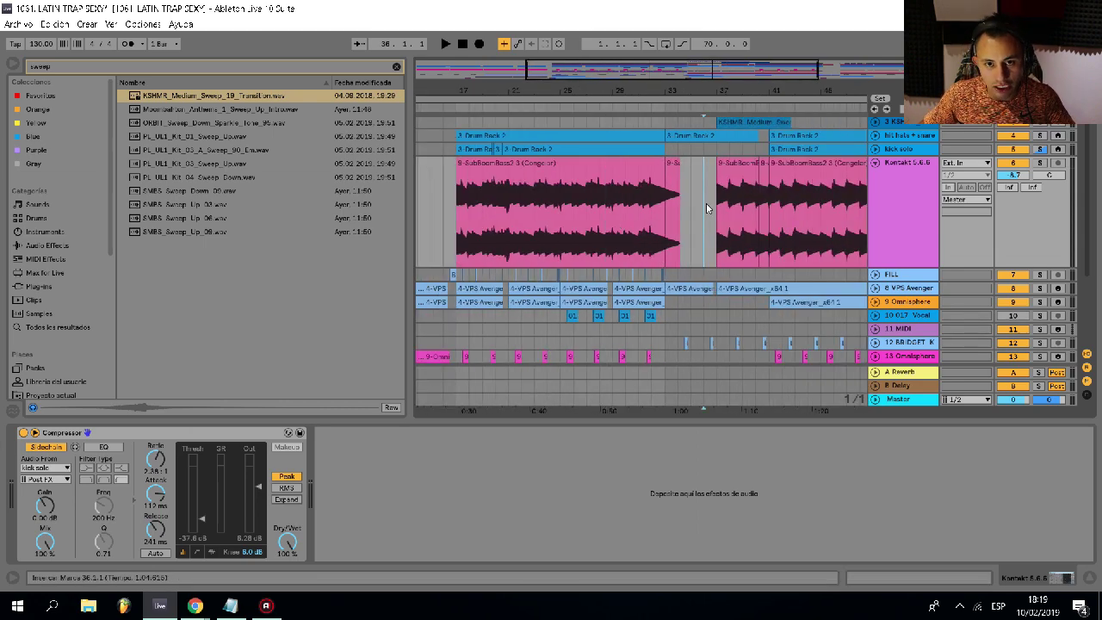
left_click(716, 207)
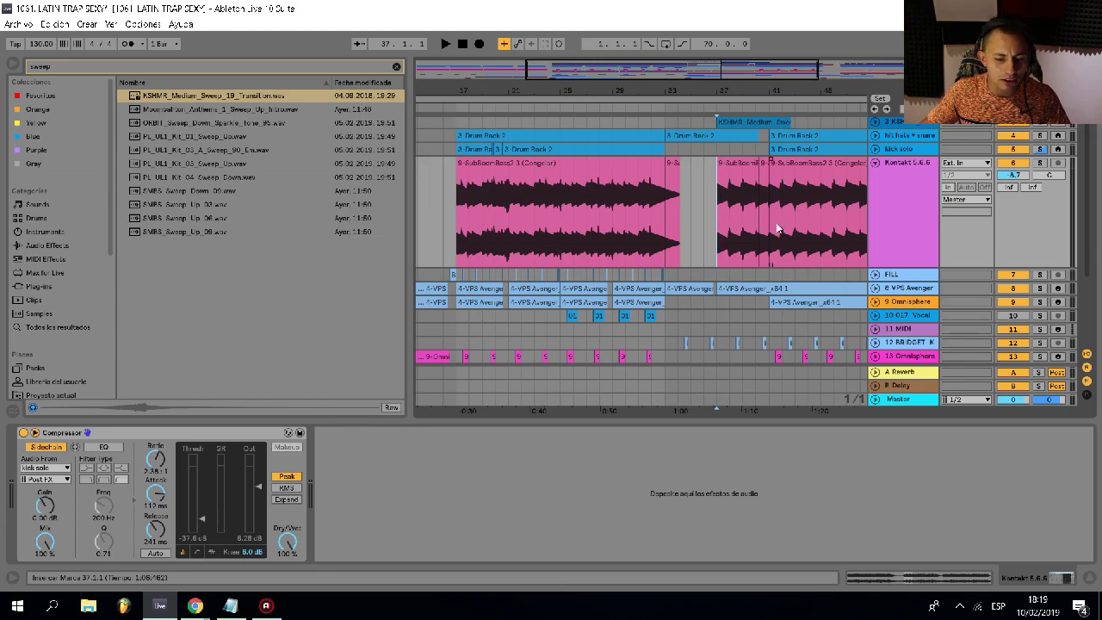
scroll(780, 230, "up", 5)
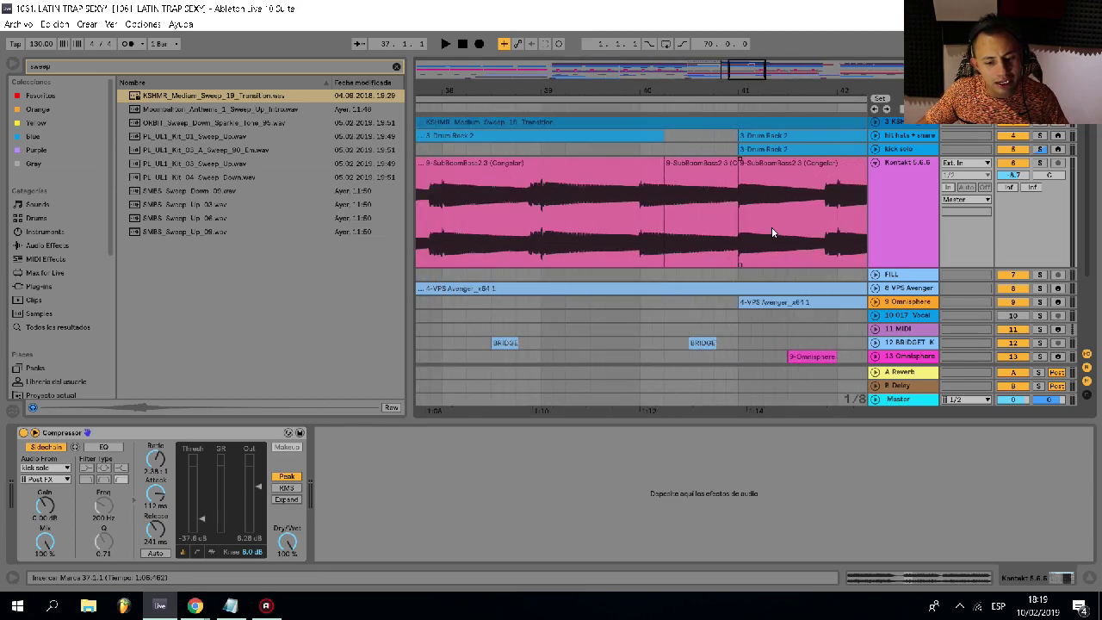
left_click(711, 170)
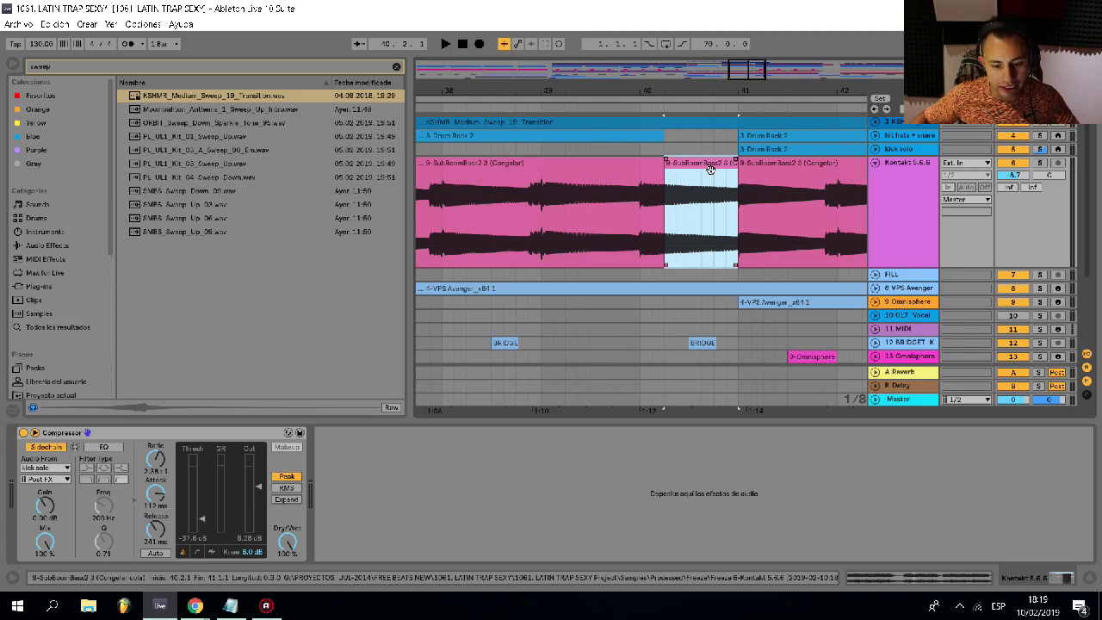
scroll(539, 238, "down", 4)
- Play from bar 33 and add a short fade-out to the bass clip that ends at 40.2.1
left_click(540, 151)
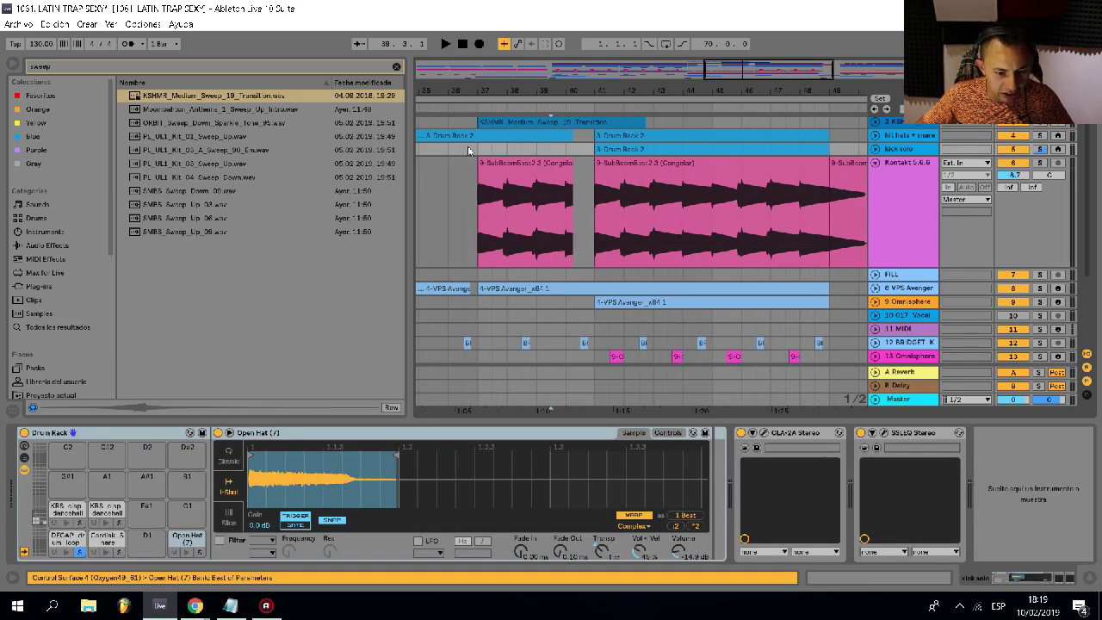
scroll(469, 156, "left", 4)
left_click(505, 149)
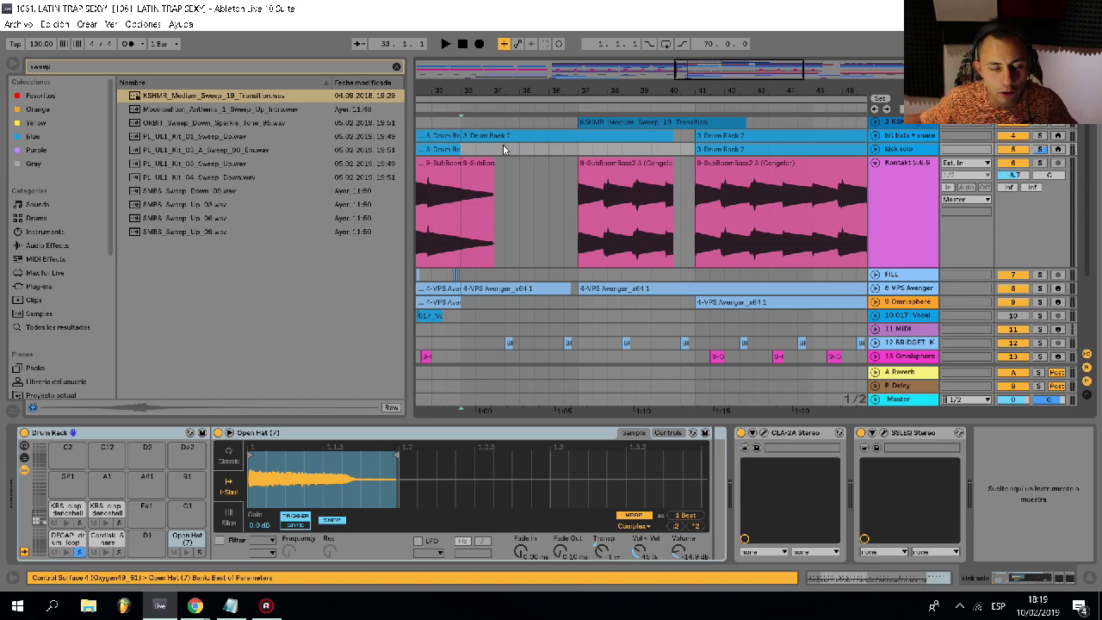
key("space")
scroll(669, 157, "up", 3)
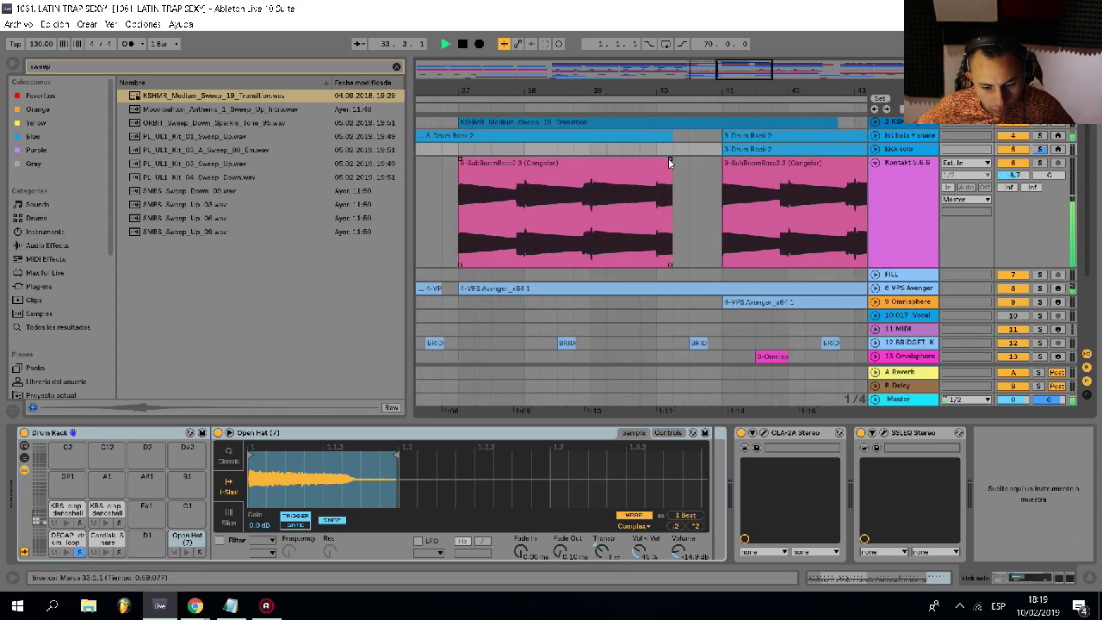
left_click_drag(670, 160, 660, 161)
key("space")
- Try pasting bass audio after bar 33 to rework the bass tail, and play the section back
scroll(517, 225, "up", 3)
scroll(569, 235, "left", 2)
left_click_drag(606, 233, 515, 229)
scroll(515, 231, "down", 1)
scroll(482, 231, "left", 4)
left_click(564, 182)
left_click(555, 163)
key("ctrl+v")
left_click(528, 163)
key("space")
left_click_drag(622, 197, 688, 199)
left_click(495, 237)
key("space")
key("space")
- Delete the bass audio from 33.4.3 to 34.4.2 and add a short fade-out to the remaining clip's end
scroll(623, 207, "up", 3)
left_click(623, 207)
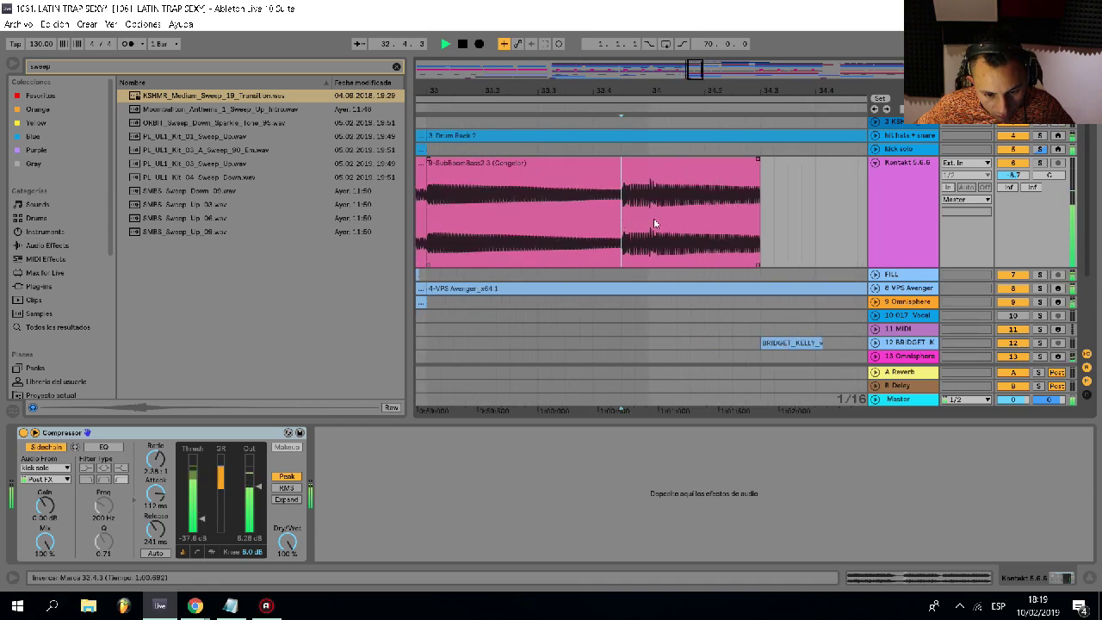
left_click_drag(623, 216, 828, 211)
key("Delete")
left_click_drag(618, 160, 596, 161)
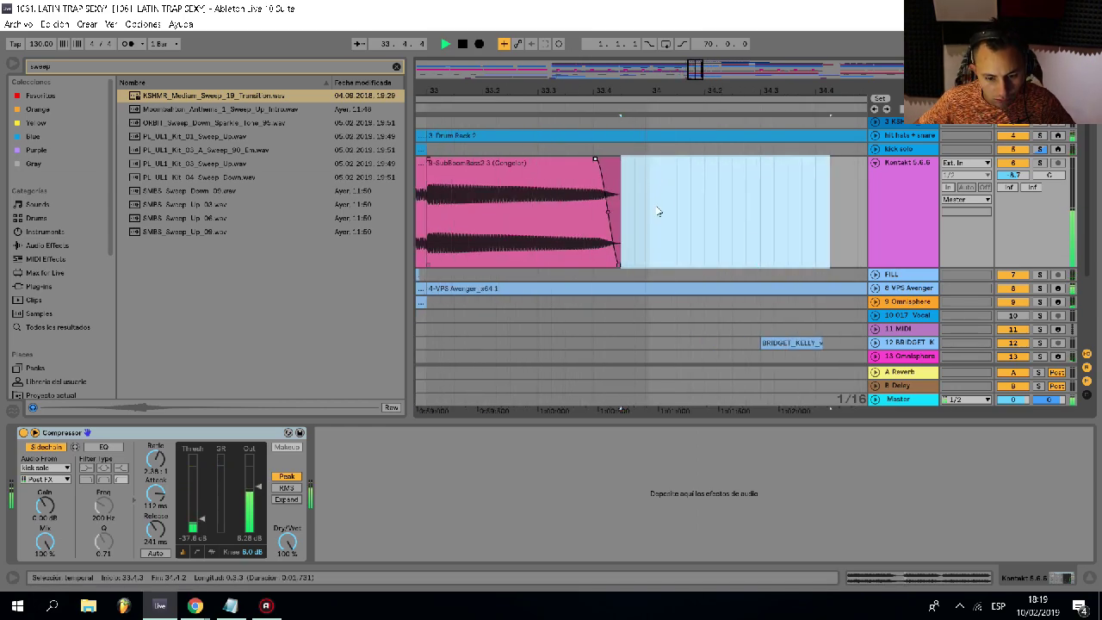
- Copy a two-sixteenth piece of bass from 41.1.1 and paste it as stabs at 40.4.1 and 40.3.1
scroll(814, 248, "down", 5)
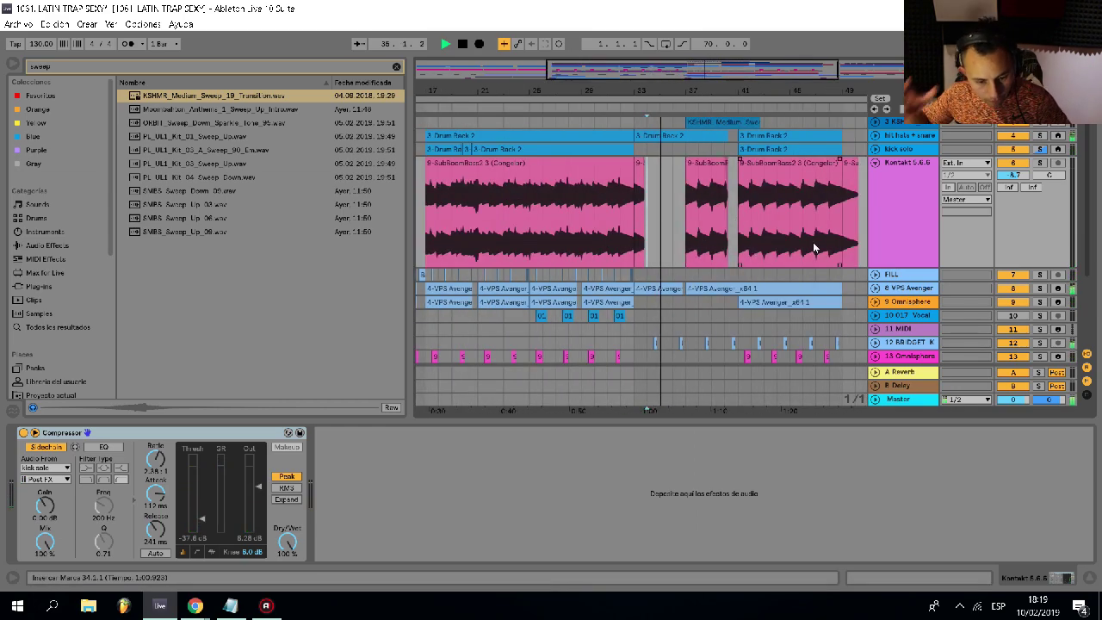
scroll(741, 226, "up", 2)
scroll(741, 226, "down", 3)
scroll(725, 203, "up", 1)
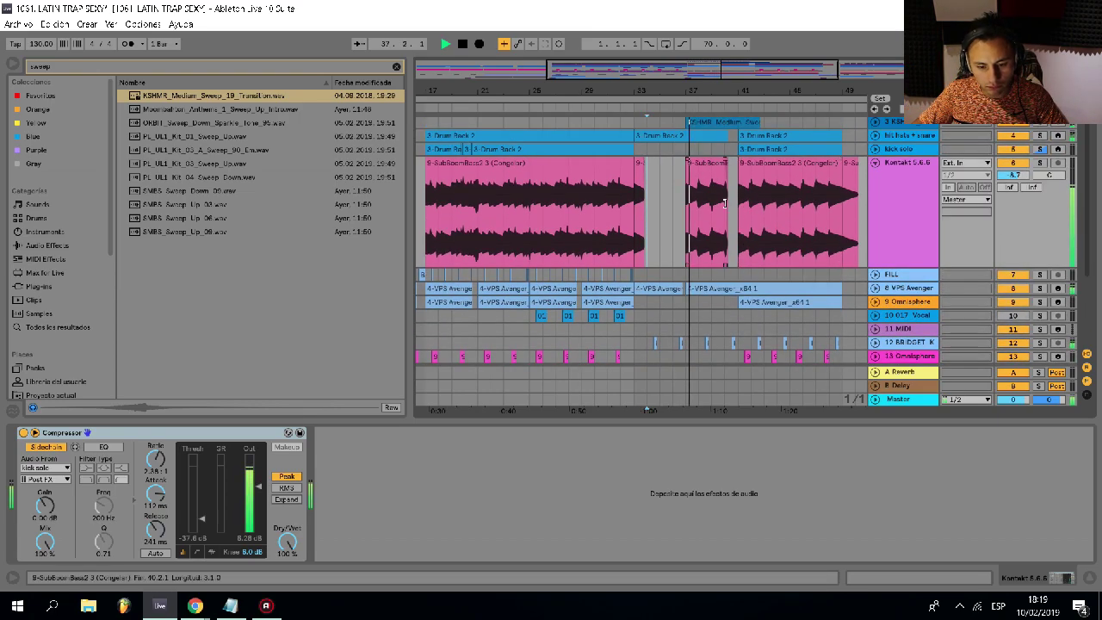
scroll(728, 203, "up", 8)
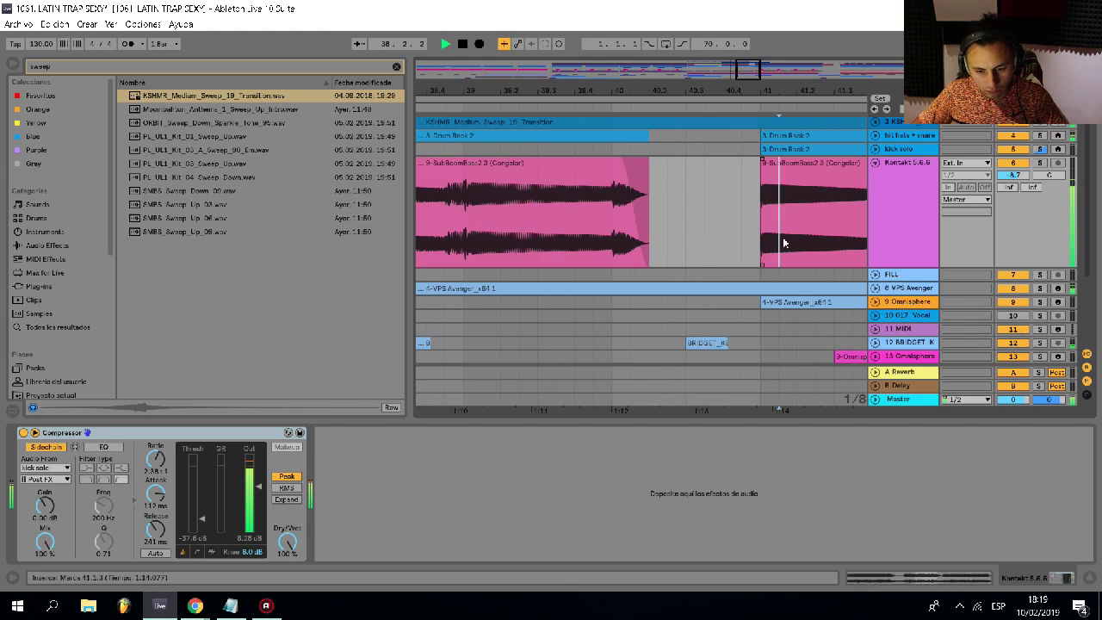
left_click_drag(783, 240, 763, 239)
key("ctrl+c")
left_click(724, 233)
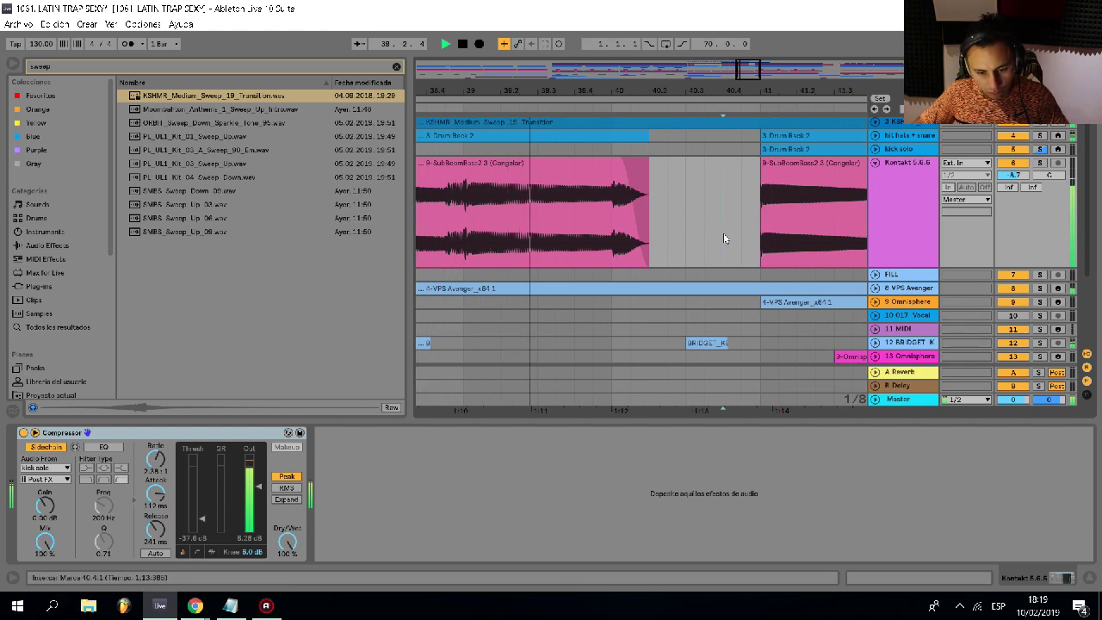
key("ctrl+v")
left_click(680, 235)
key("ctrl+v")
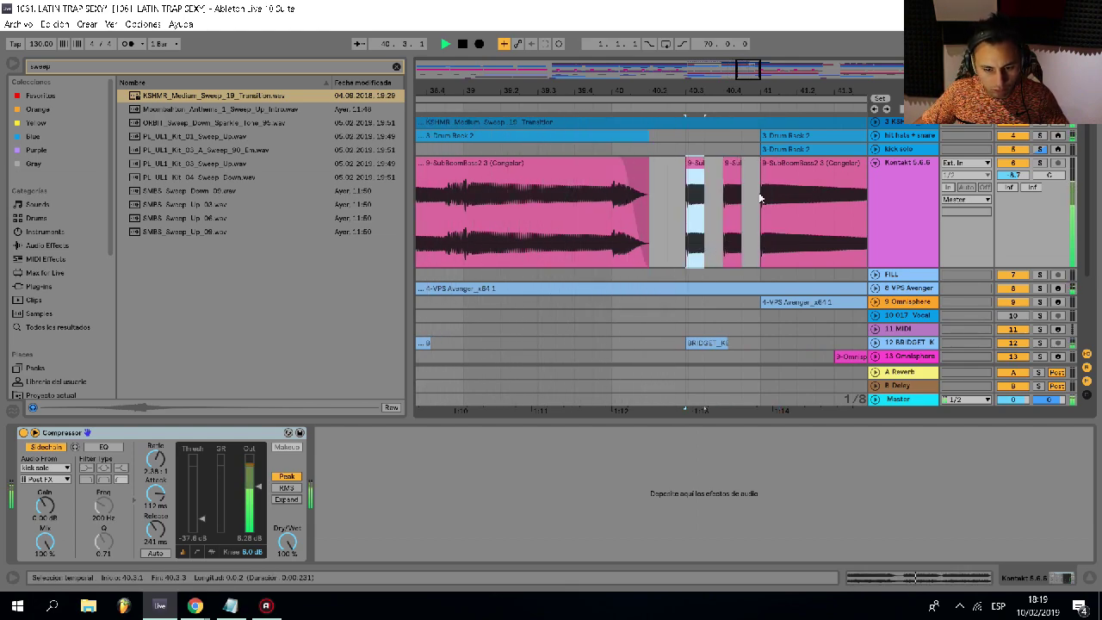
- Unfold both drum tracks, copy their first hit from 41.1.1, and paste it at 40.4.1 and 40.3.1
left_click(891, 150)
left_click(875, 136)
key("space")
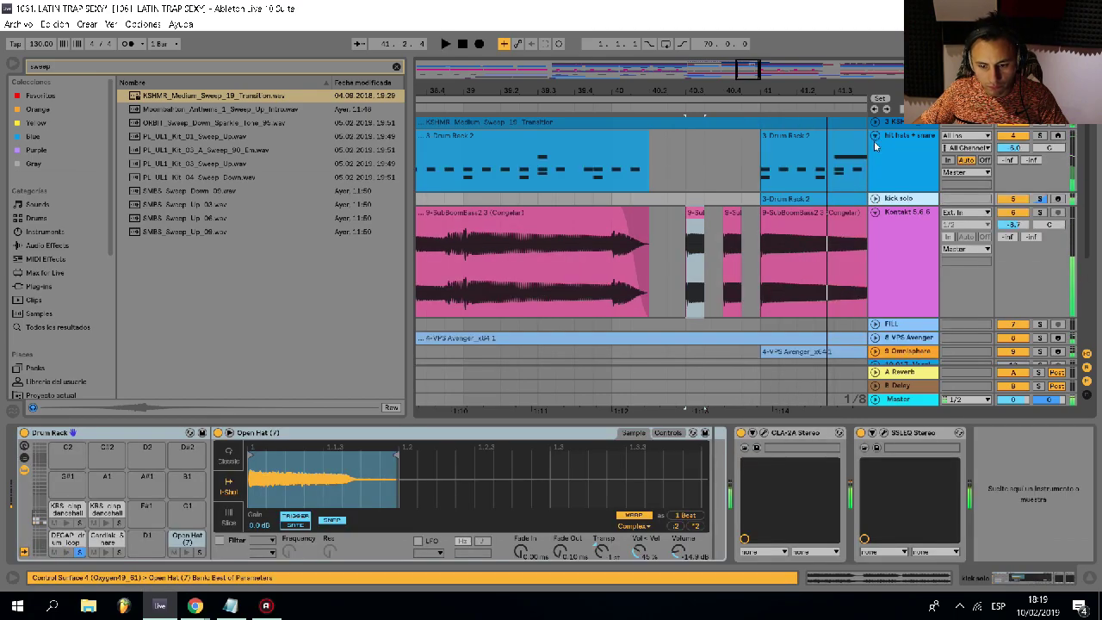
left_click(875, 199)
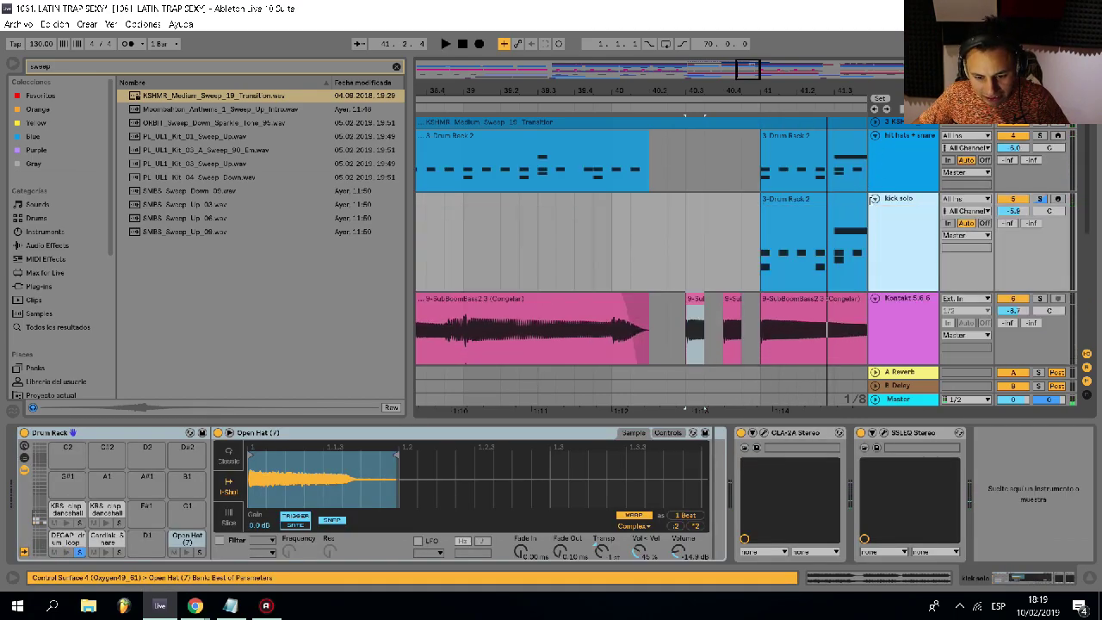
left_click_drag(763, 178, 780, 258)
left_click(726, 173)
key("ctrl+v")
left_click(688, 172)
key("ctrl+v")
- Play the arrangement from bar 39 through the new drum and bass stabs into bar 41
scroll(691, 172, "down", 4)
left_click(655, 250)
key("space")
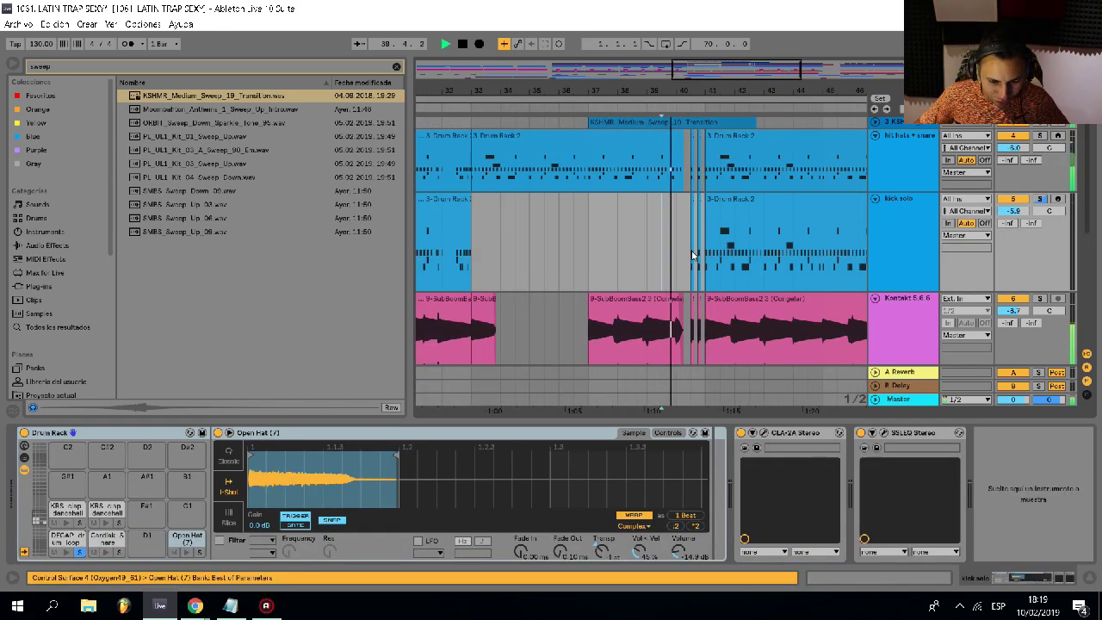
scroll(672, 215, "down", 2)
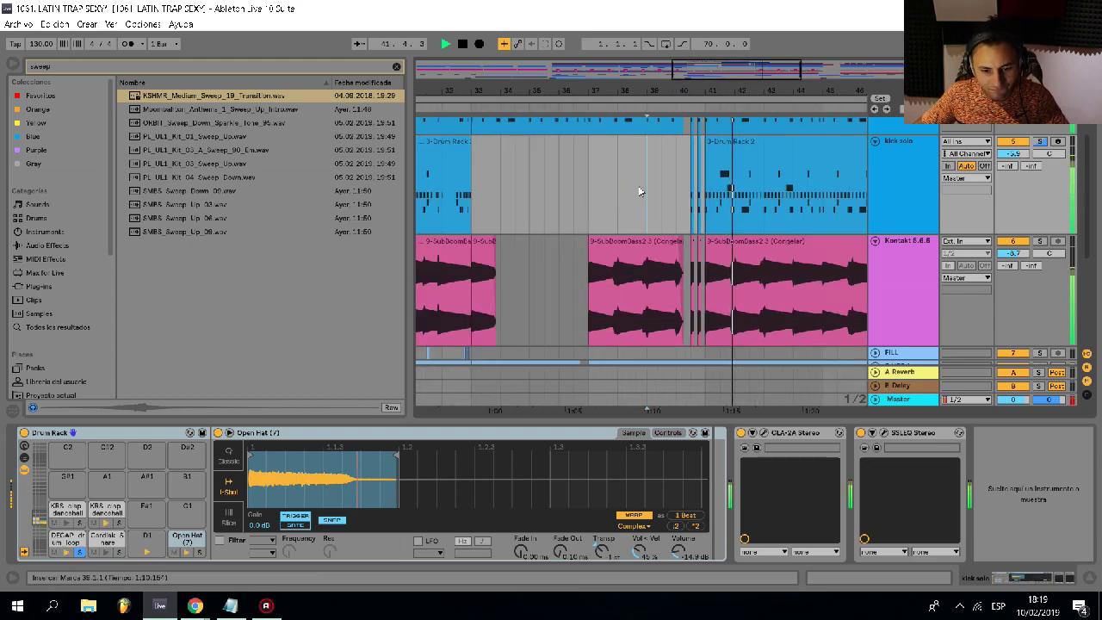
- Delete the claps from the start of bar 40 to 40.3.1 and the hi-hat clip's last eighth note before 40.2.1
scroll(638, 189, "up", 3)
scroll(655, 180, "up", 3)
left_click_drag(758, 138, 696, 144)
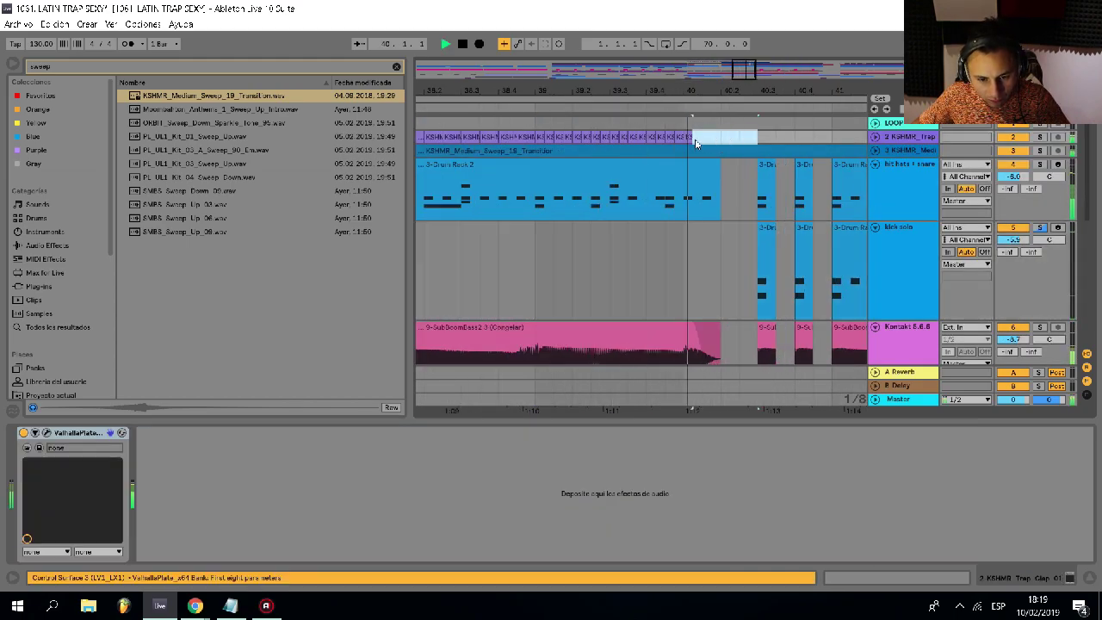
left_click_drag(722, 191, 700, 210)
key("Delete")
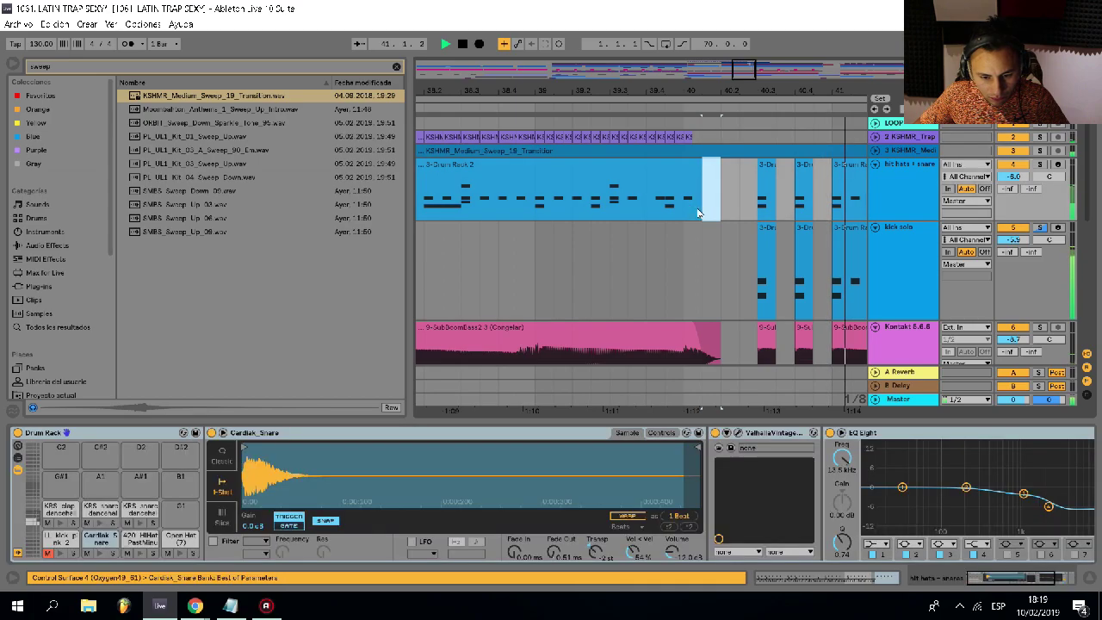
- Stop playback, insert an audio track below the hi-hat and snare track, and search the sample browser for "fill"
scroll(698, 214, "down", 3)
key("space")
left_click(881, 184)
key("ctrl+t")
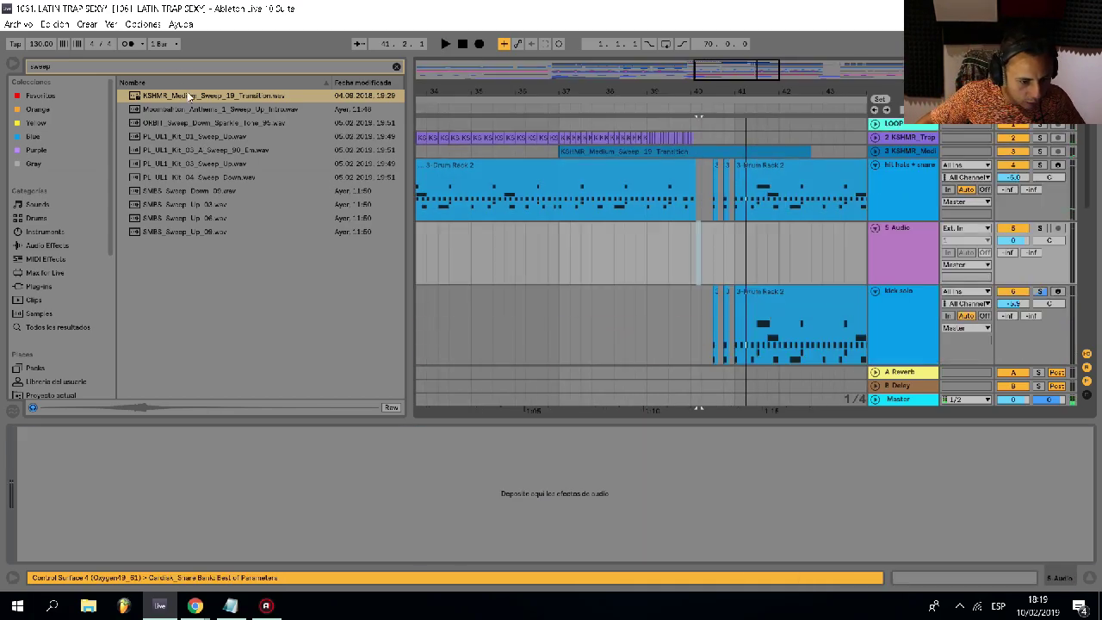
type("fill")
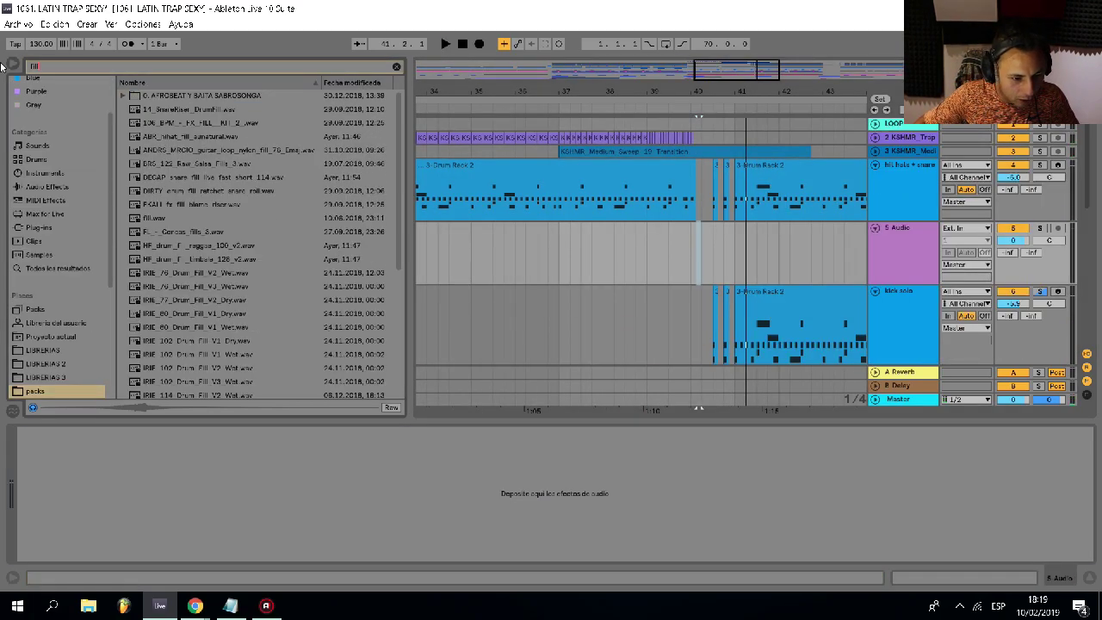
- Audition the fill samples one by one, from the first drum fill through to TYNAN_drum_fill_real_trap_shit.wav
left_click(159, 110)
key("Down")
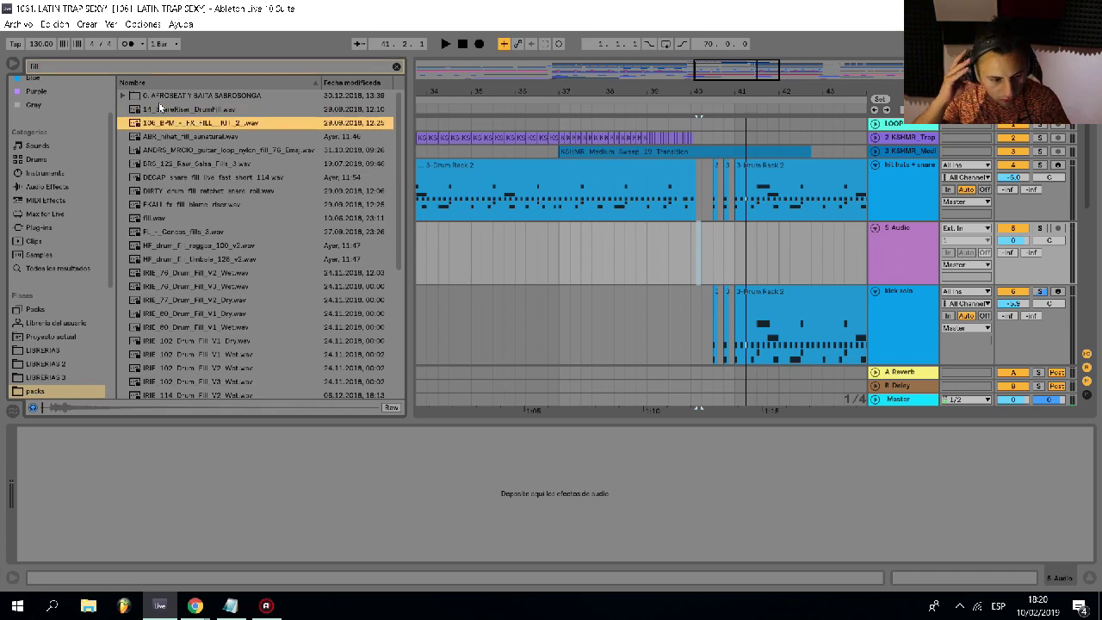
key("Down")
key("Down")
key("Down")
key("Down")
key("Down")
key("Down")
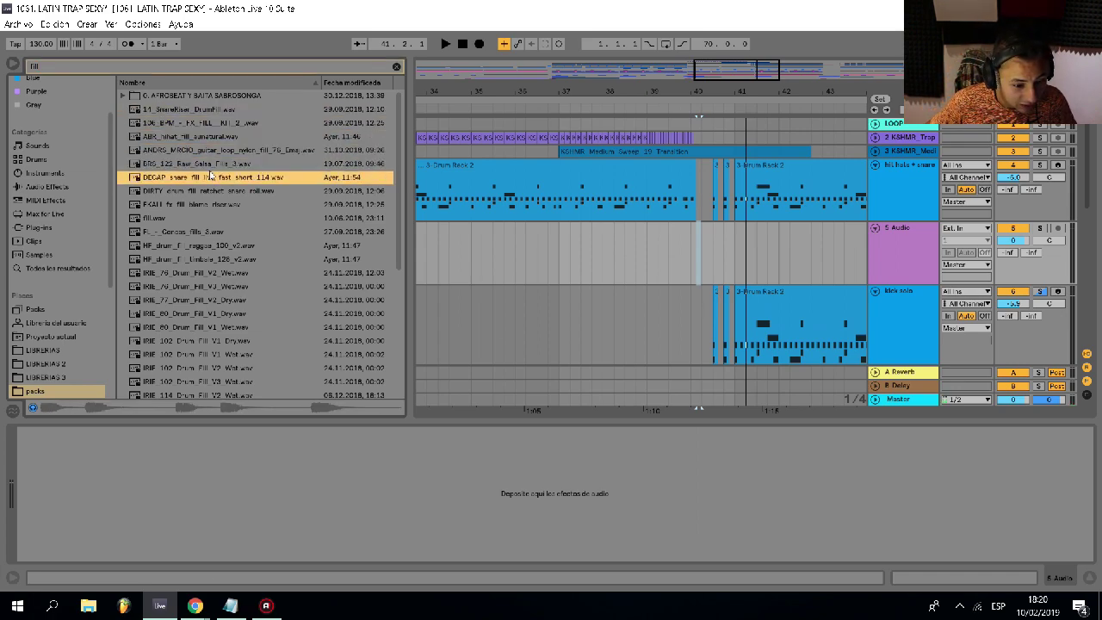
key("Down")
key("Down")
key("Down")
key("Down")
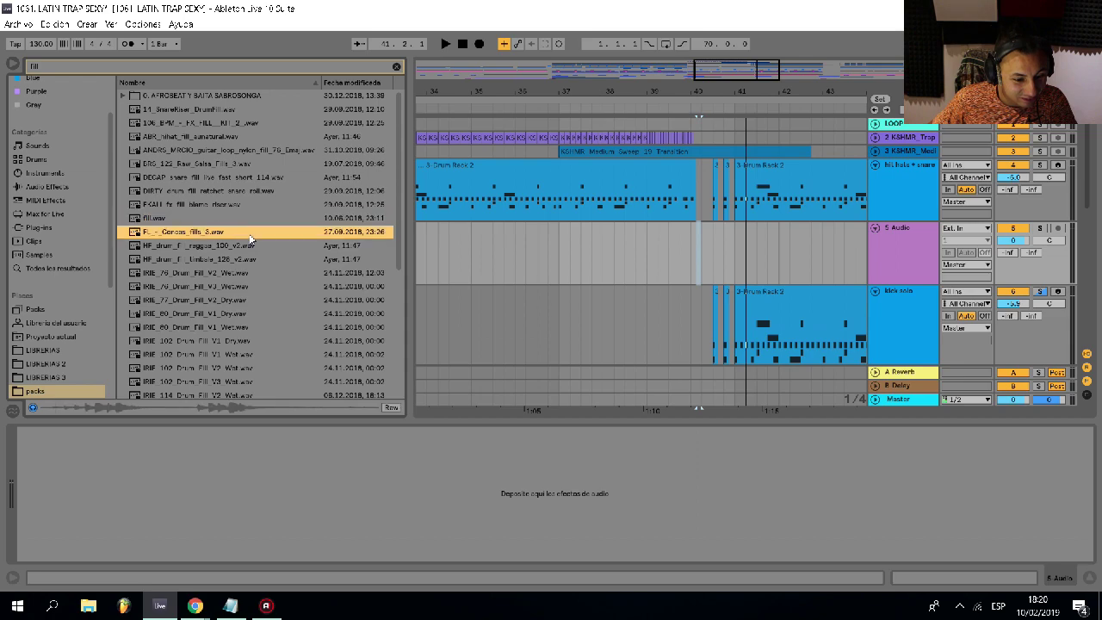
key("Down")
key("Down")
key("Down")
key("Down")
key("Down")
key("Down")
key("Down")
key("Down")
key("Down")
key("Down")
key("Down")
key("Down")
key("Down")
key("Down")
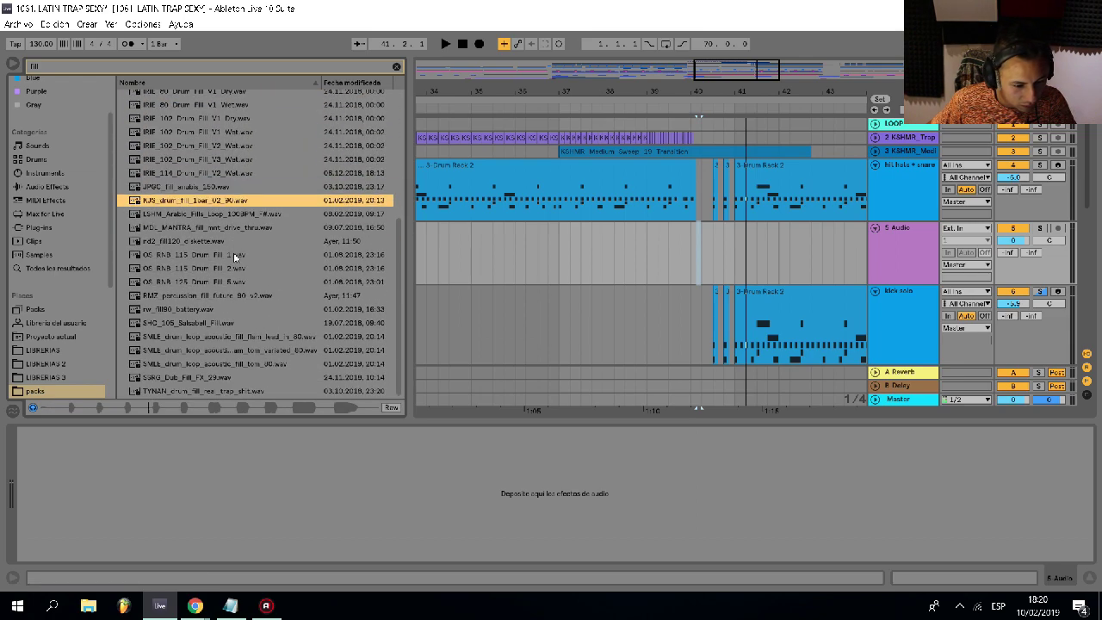
key("Down")
key("Down")
key("Down")
key("Down")
key("Down")
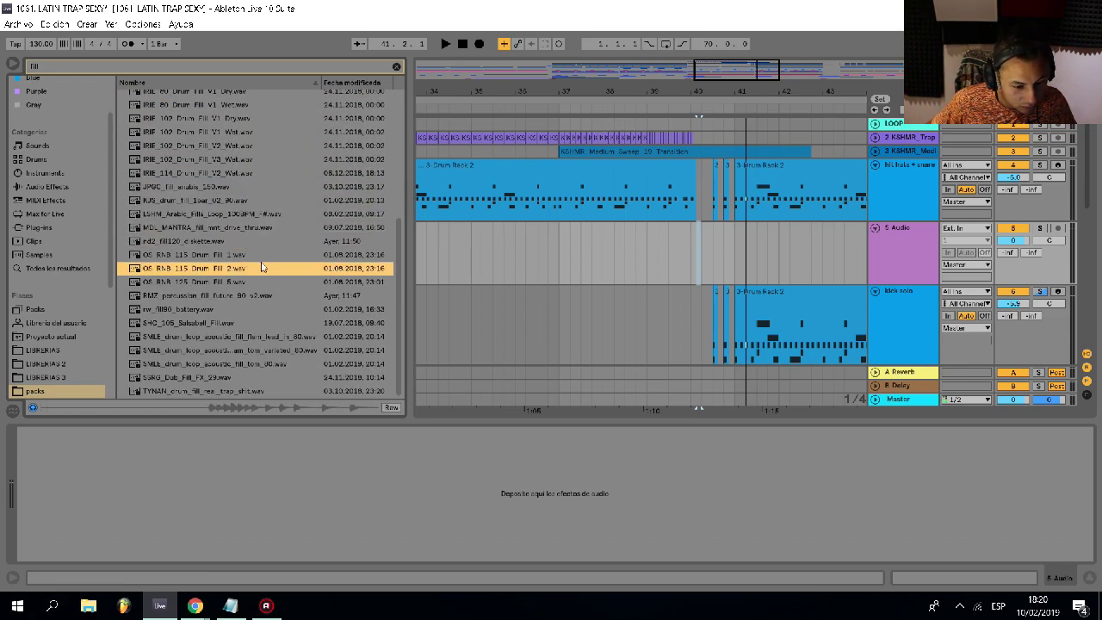
key("Down")
key("Down")
key("Down")
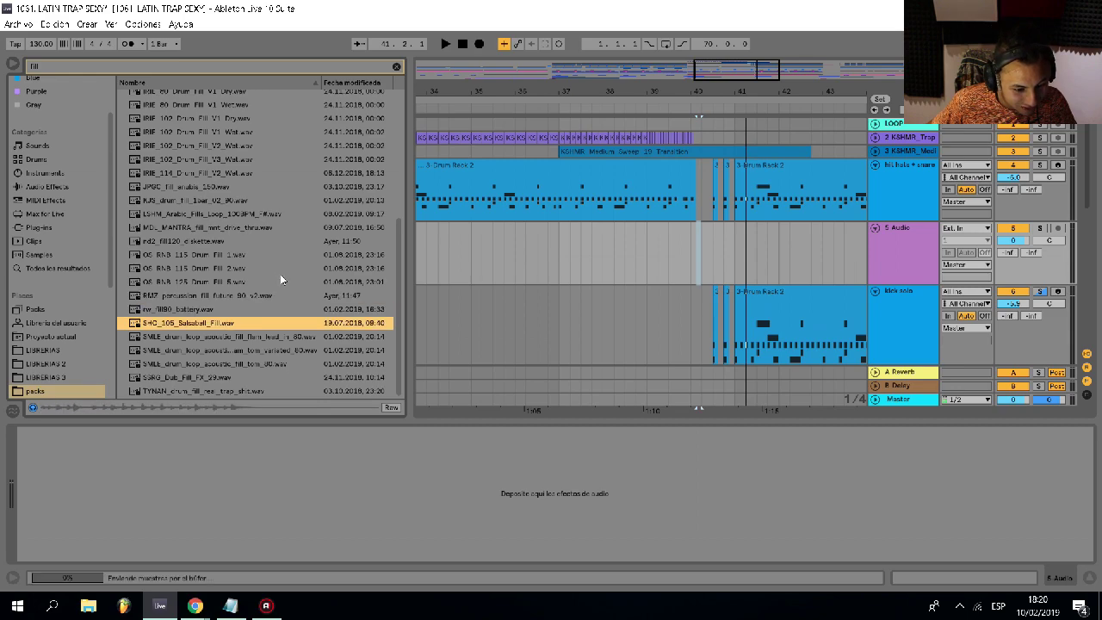
key("Down")
key("Down")
key("Down")
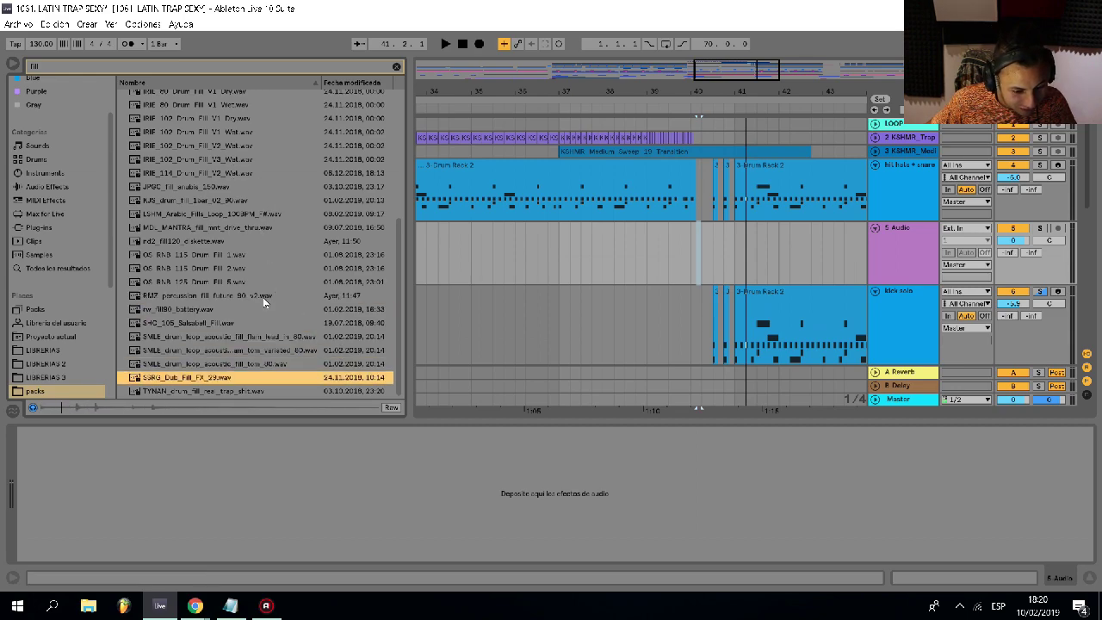
key("Down")
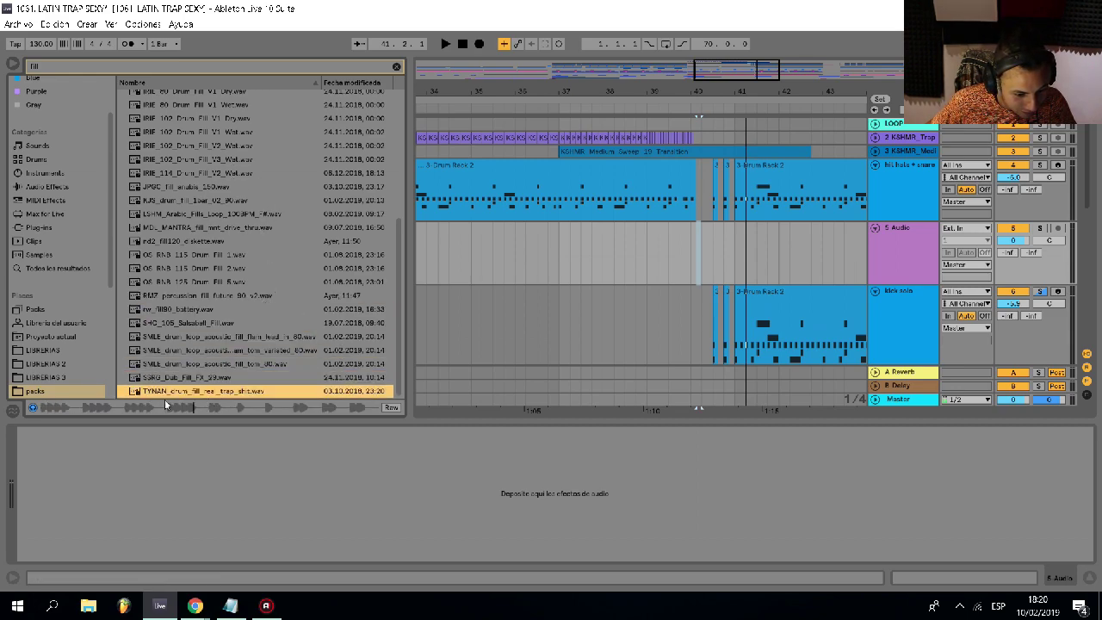
- Place TYNAN_drum_fill_real_trap_shit.wav at bar 40 on the new audio track, set its volume to -5.4 dB, and play it from 39.2.1
left_click_drag(179, 393, 654, 259)
left_click(654, 259)
key("space")
left_click_drag(1014, 241, 1014, 252)
scroll(762, 265, "down", 4)
scroll(764, 267, "up", 5)
key("space")
- Shorten the bass stab at 40.3.1 and paste copies of it on the next two hits of the drum fill
scroll(791, 207, "up", 2)
key("z")
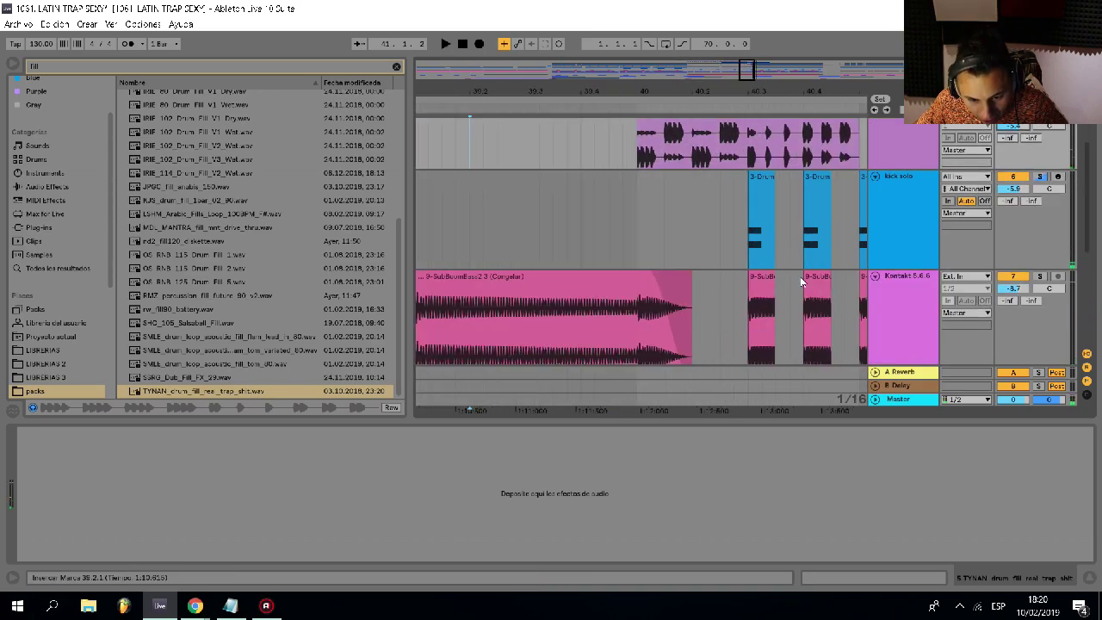
left_click_drag(784, 300, 713, 307)
key("Delete")
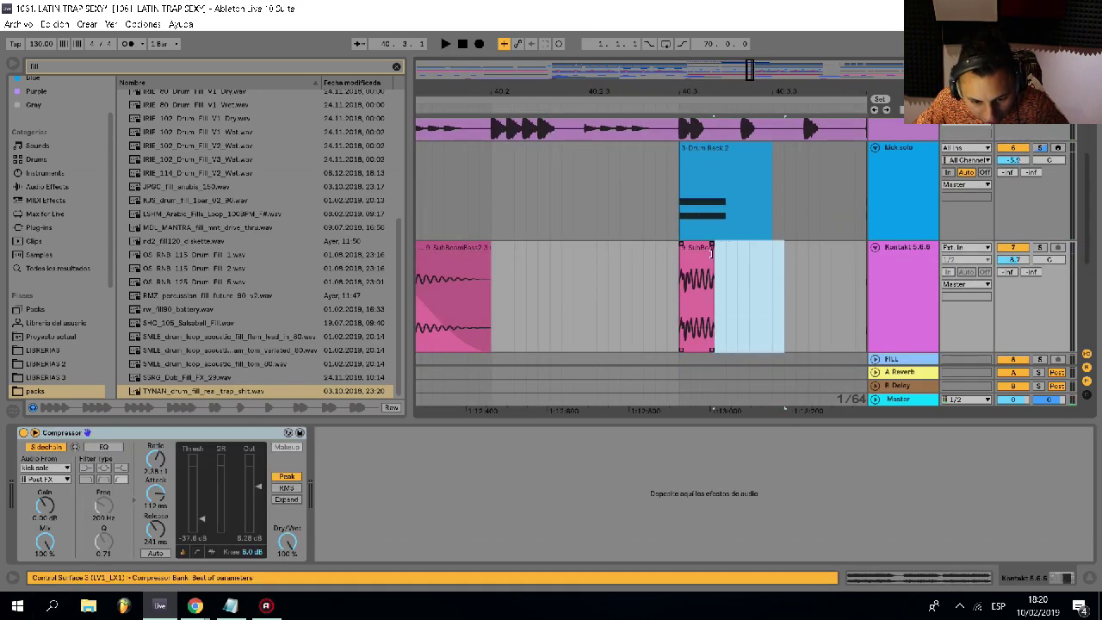
left_click(700, 249)
key("ctrl+c")
left_click(741, 274)
key("ctrl+v")
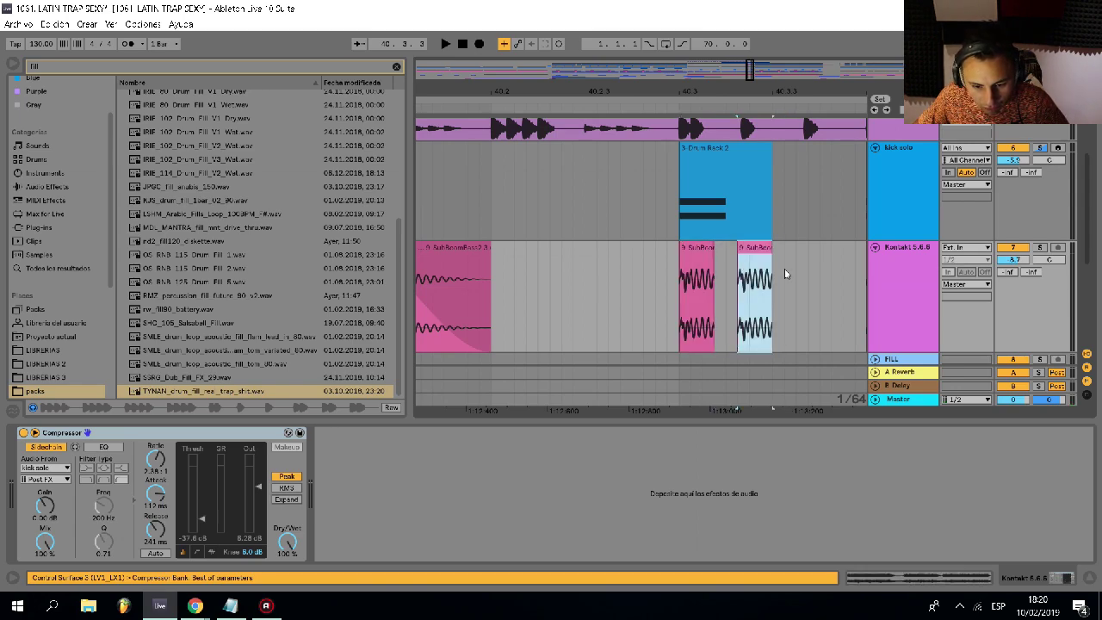
left_click(809, 271)
key("ctrl+v")
- Shorten the bass stab at 40.4.1 and paste copies of it on the two following drum fill hits before bar 41
scroll(743, 269, "down", 4)
left_click(687, 268)
scroll(820, 269, "up", 4)
left_click_drag(809, 289, 763, 297)
key("Delete")
left_click(747, 247)
key("ctrl+c")
scroll(784, 278, "up", 4)
left_click(767, 290)
key("ctrl+v")
left_click(849, 298)
scroll(805, 271, "up", 2)
left_click_drag(809, 260, 773, 259)
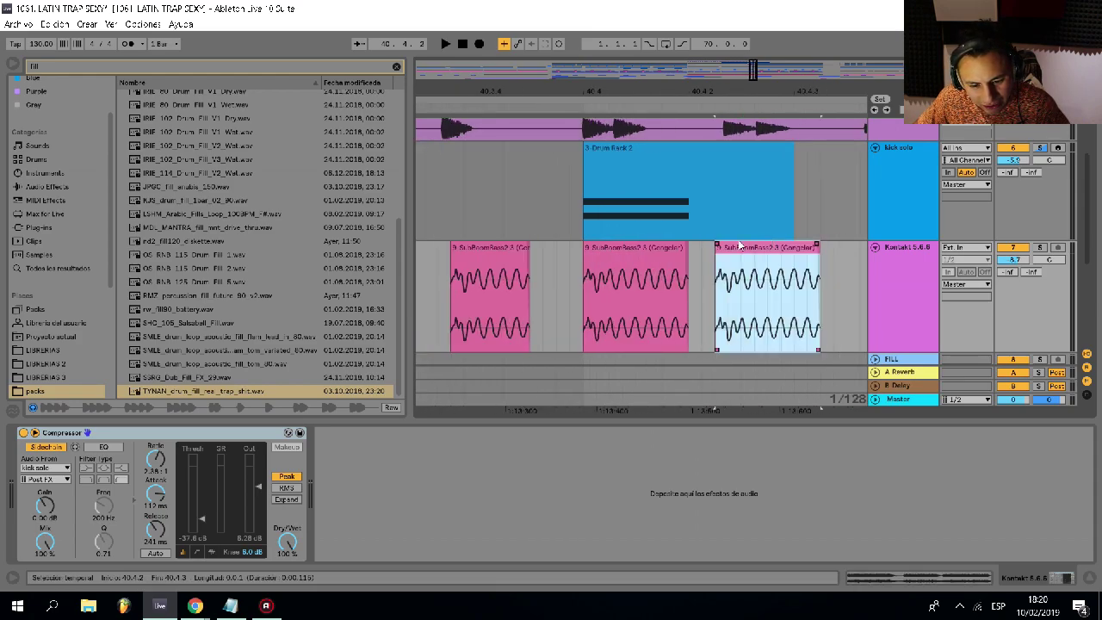
- Shorten the kick clip at 40.4.1 and paste copies of it on the two following drum fill hits
scroll(728, 245, "down", 3)
scroll(704, 221, "up", 1)
left_click(704, 221)
left_click_drag(780, 205, 701, 195)
key("Delete")
left_click(683, 150)
key("ctrl+c")
left_click(739, 198)
key("ctrl+v")
left_click(812, 206)
key("ctrl+v")
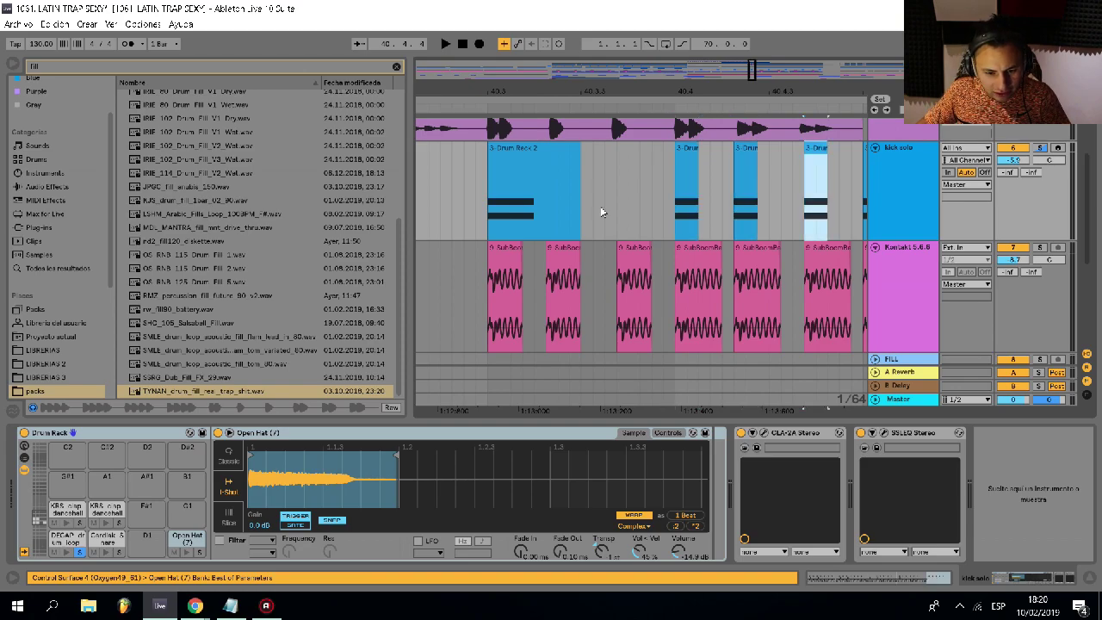
- Paste the short kick clip on the two drum fill hits between 40.3.1 and 40.4.1
left_click(619, 206)
key("ctrl+v")
left_click(549, 198)
key("ctrl+v")
- Play the aligned fill, kick and bass stabs from just before 40.3.1 into bar 41
scroll(548, 201, "up", 1)
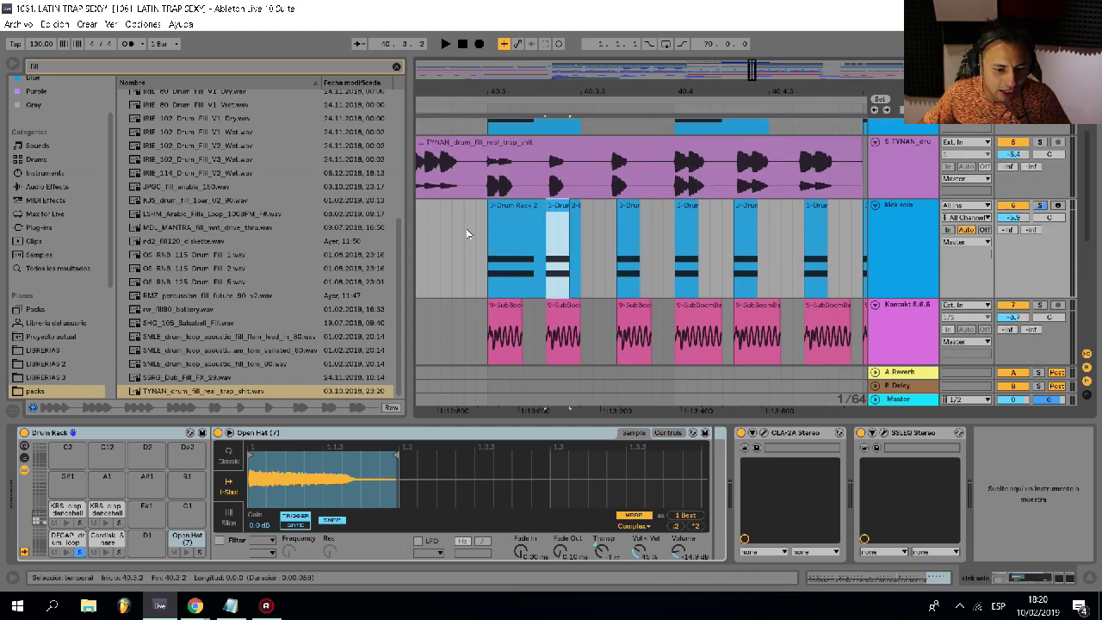
scroll(467, 235, "down", 2)
left_click(466, 235)
key("space")
key("space")
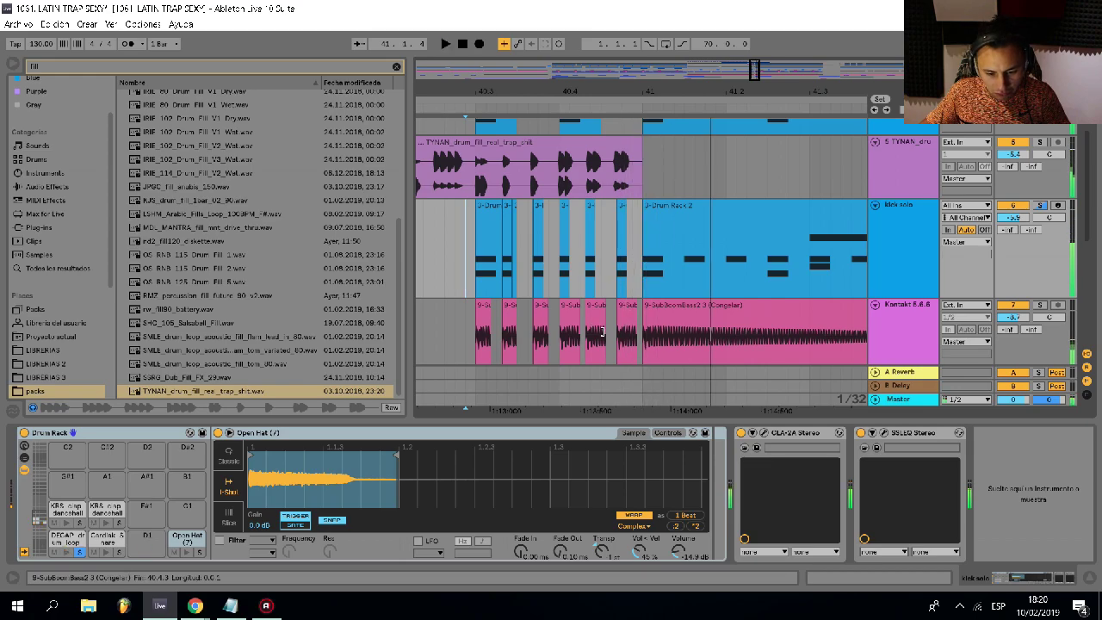
- Set the drum fill track's volume to -9.0 dB and play the transition from 39.2.1
scroll(558, 230, "down", 1)
scroll(527, 224, "up", 2)
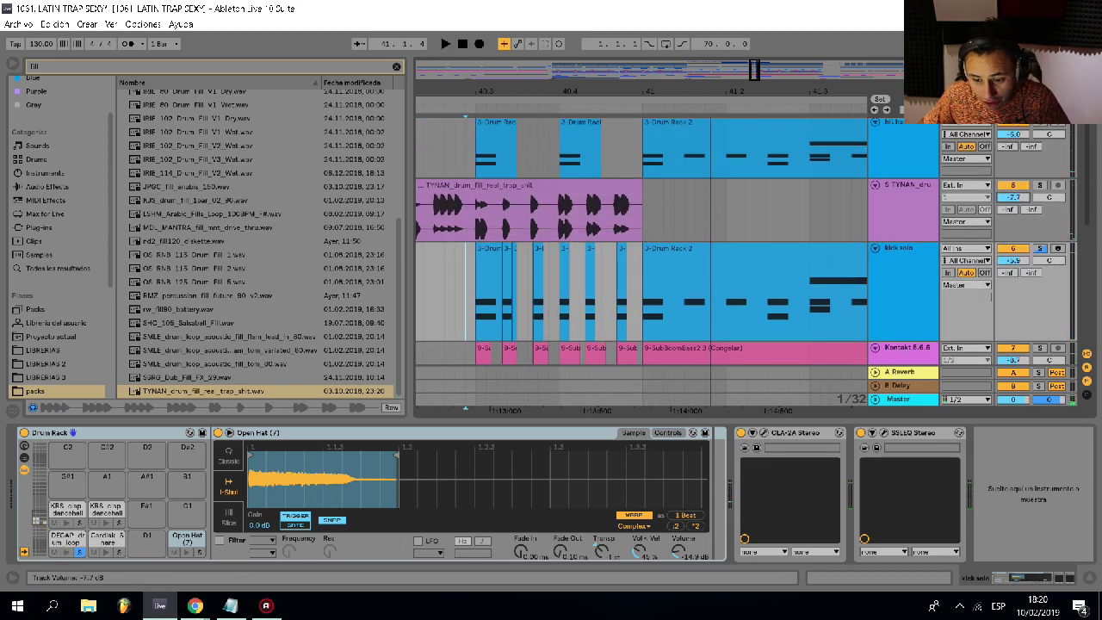
left_click_drag(1014, 197, 1014, 205)
scroll(664, 211, "down", 3)
left_click(483, 216)
key("space")
scroll(543, 216, "up", 1)
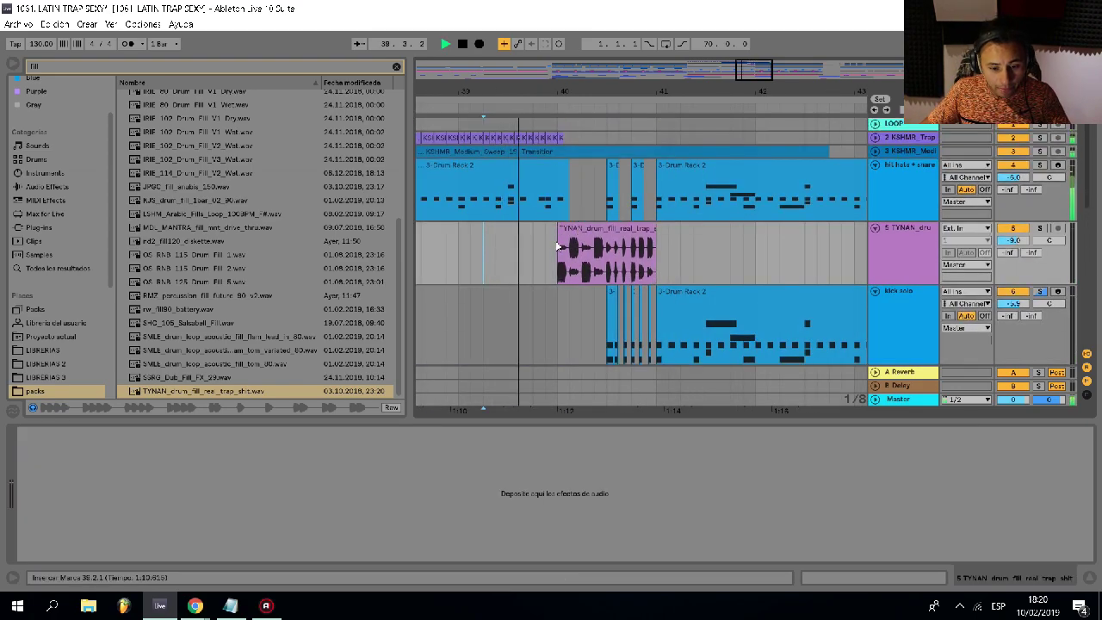
- Play the drum fill and its matching stabs into bar 41, and select the hi-hat and snare clip at 40.4.1
scroll(557, 247, "up", 3)
left_click(783, 177)
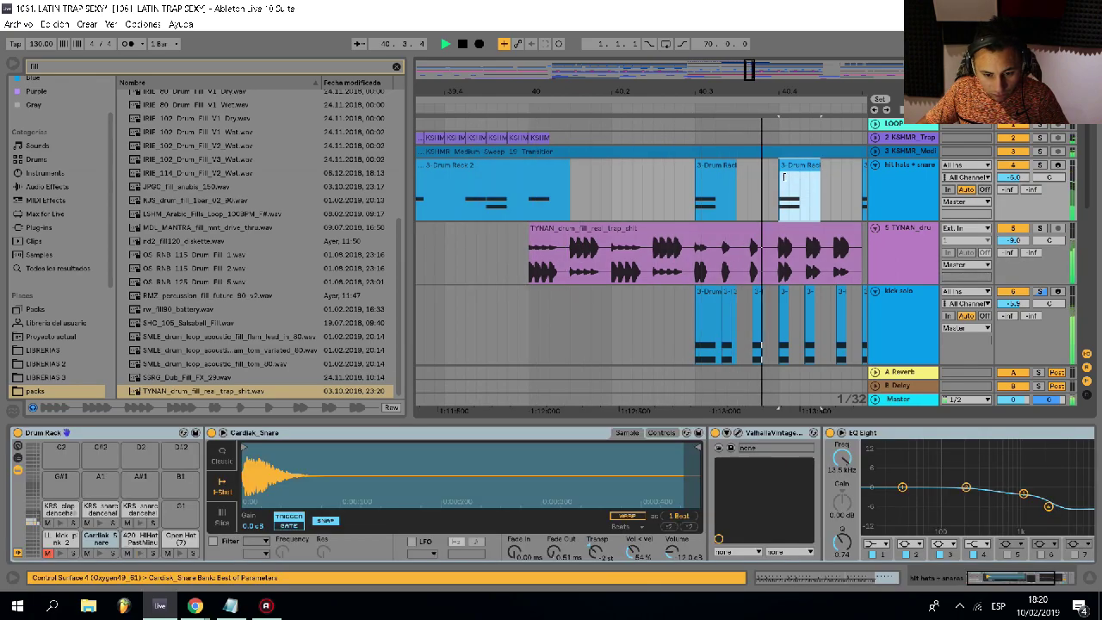
scroll(780, 206, "down", 10)
key("space")
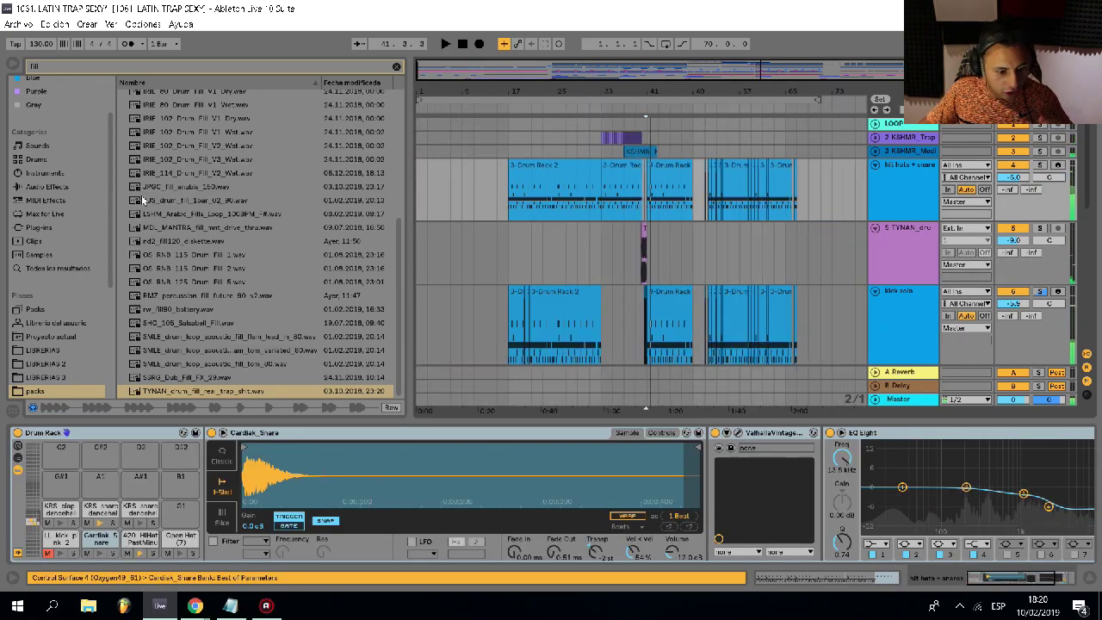
- Search the packs folder for "crash" and preview GET_crash_2.wav
type("crash")
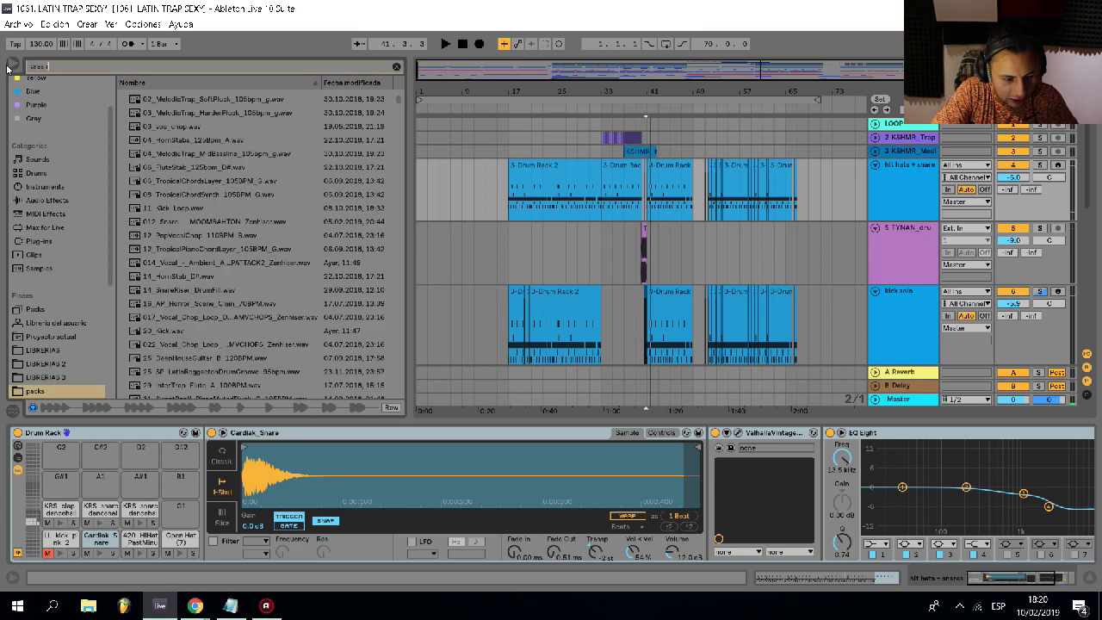
left_click(188, 95)
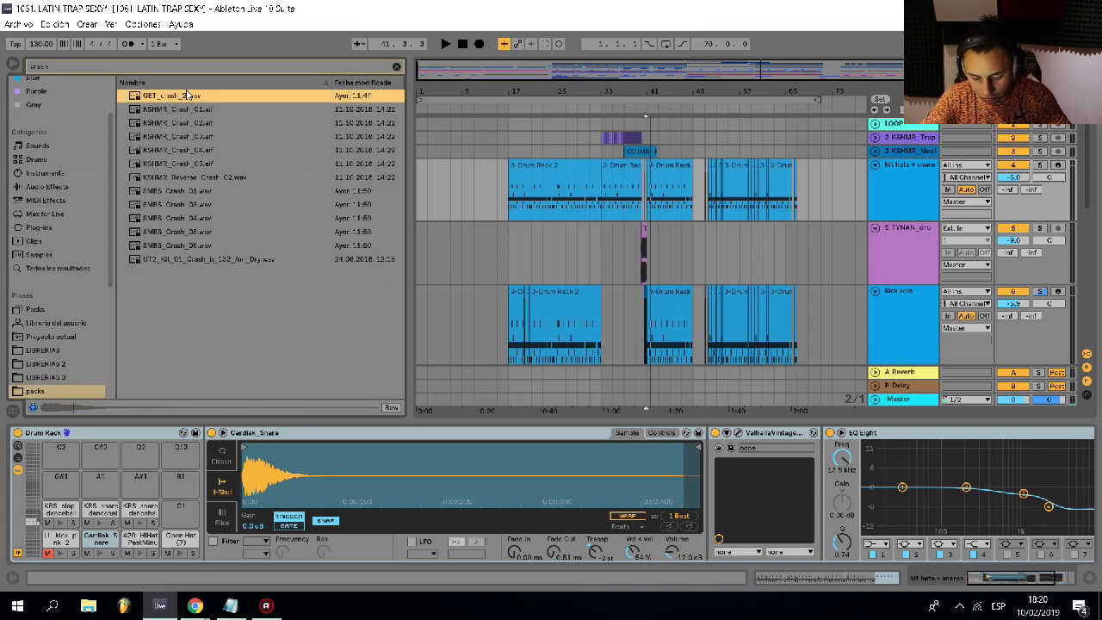
key("Down")
key("Up")
- Insert a new audio track below the KSHMR Medium Sweep track and place GET_crash_2.wav on it at 41.1.1
left_click(894, 151)
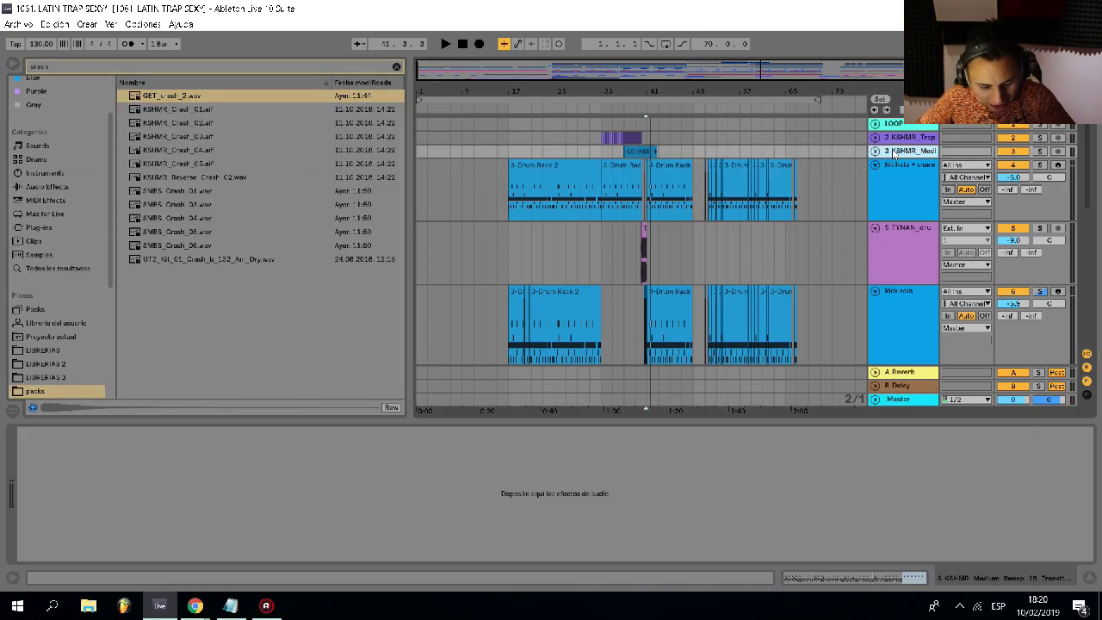
key("ctrl+t")
left_click_drag(178, 96, 651, 190)
scroll(655, 185, "up", 5)
- Set the GET_crash_2 clip's gain to -7.25 dB and play the drop entry from 40.3.1
double_click(654, 185)
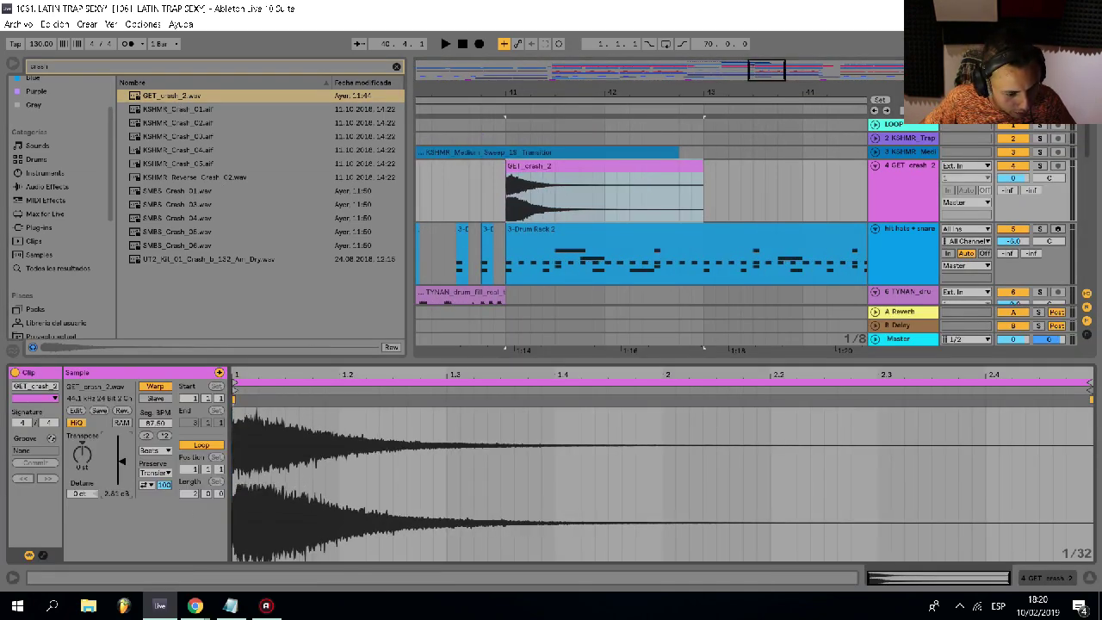
left_click(453, 200)
key("space")
scroll(500, 191, "down", 4)
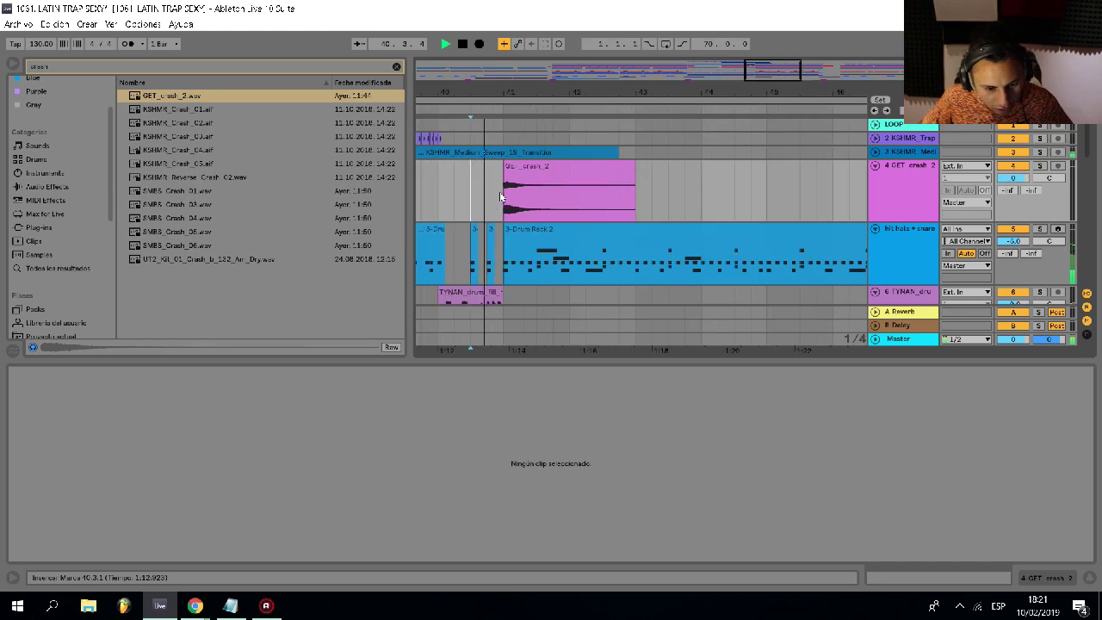
left_click(523, 170)
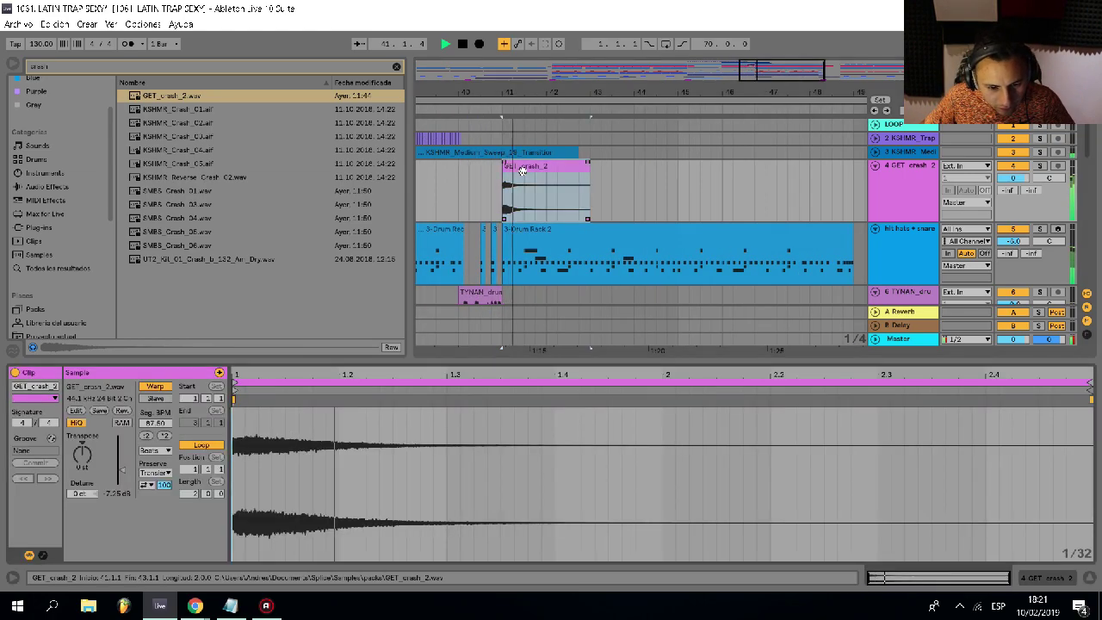
- Preview KSHMR_Crash_01, 02 and 03, and replace the crash clip at 41.1.1 with KSHMR_Crash_03.aif
left_click(192, 110)
key("space")
left_click(184, 123)
left_click(181, 136)
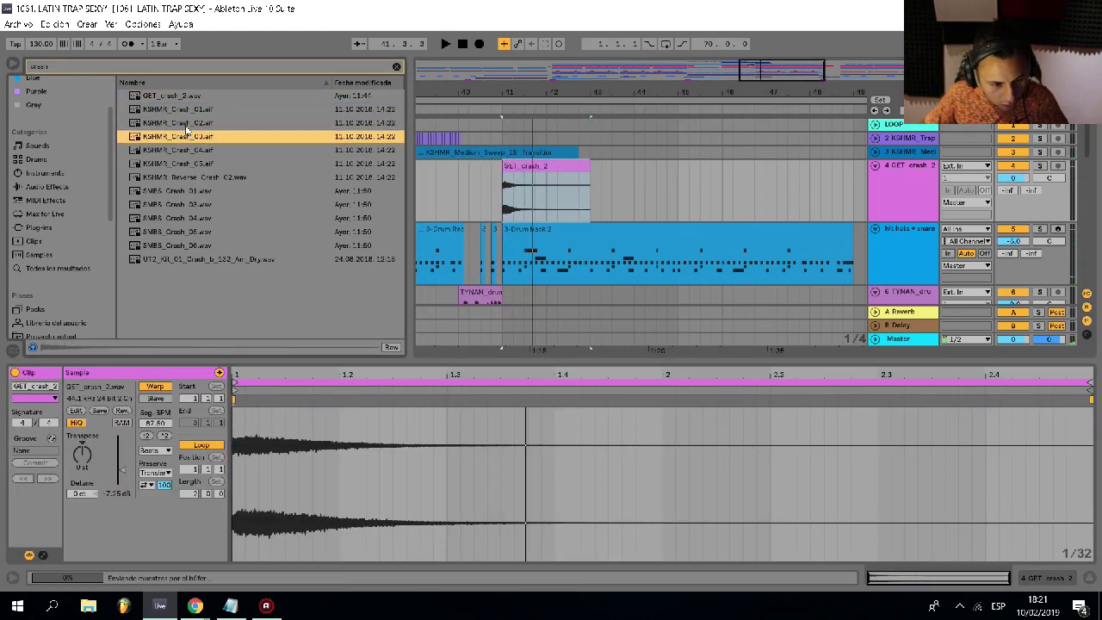
left_click_drag(181, 140, 504, 187)
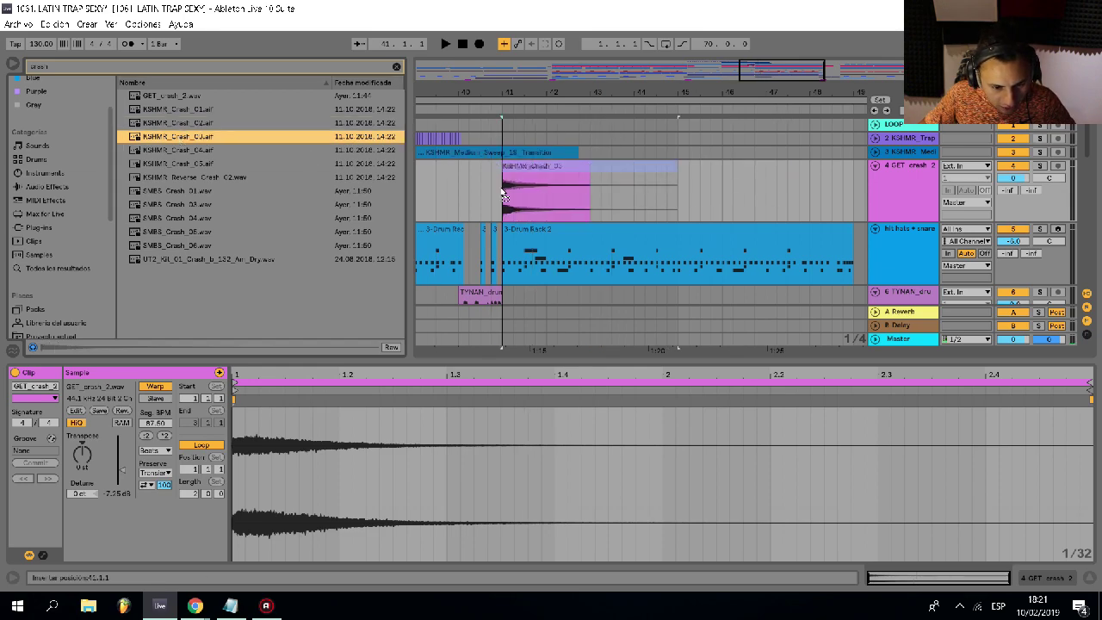
- Play the new crash at the drop and collapse all tracks in the arrangement
key("space")
scroll(500, 208, "up", 3)
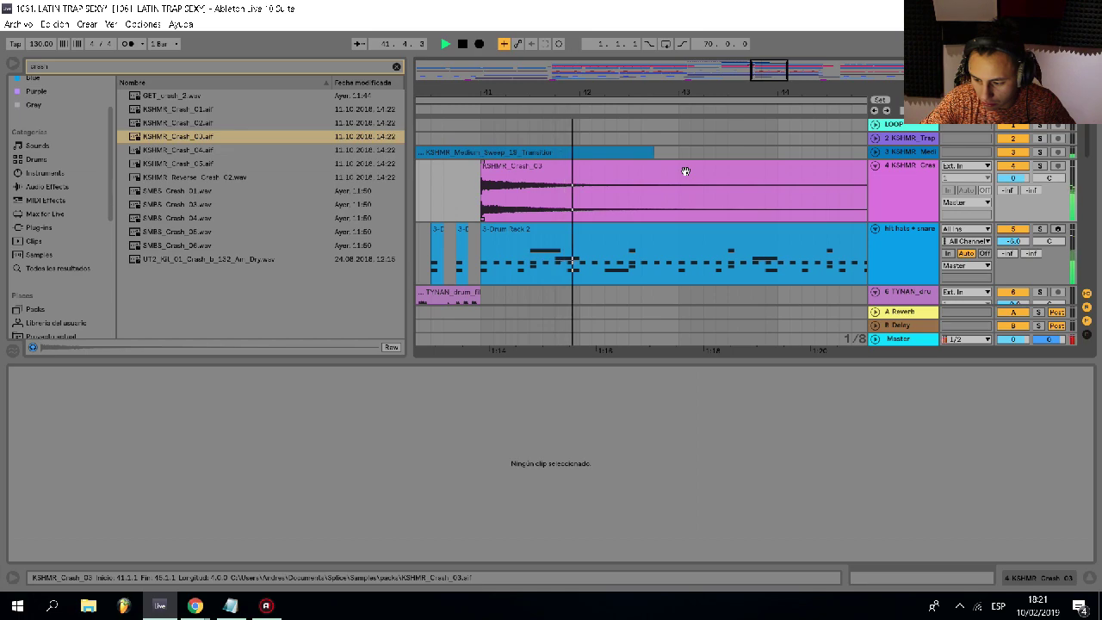
scroll(686, 171, "down", 8)
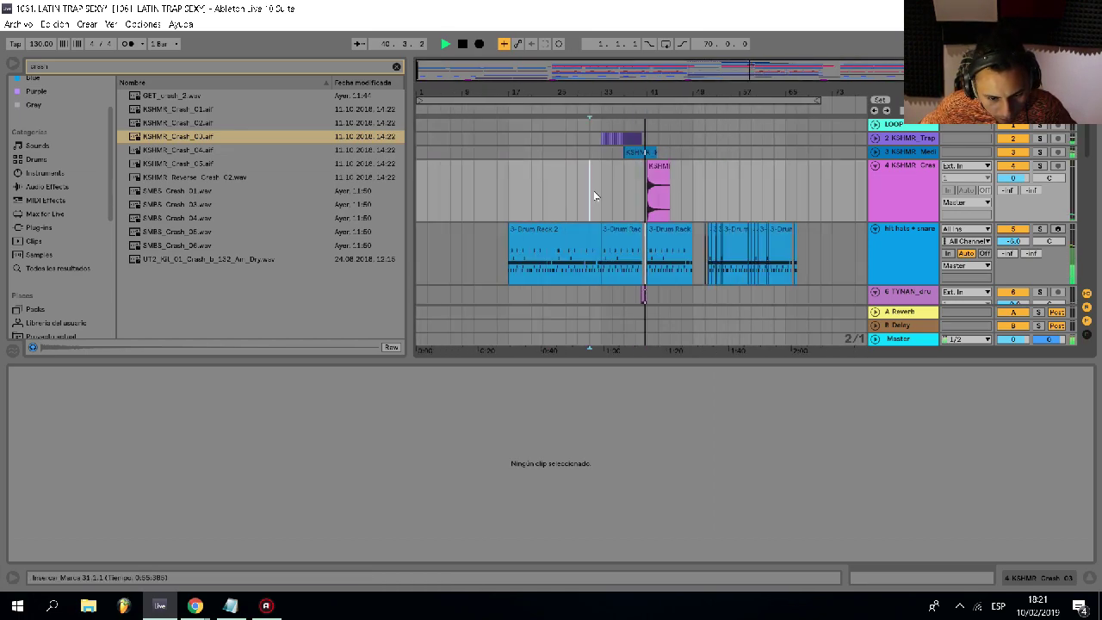
scroll(597, 191, "down", 3)
key("alt+u")
scroll(521, 164, "up", 3)
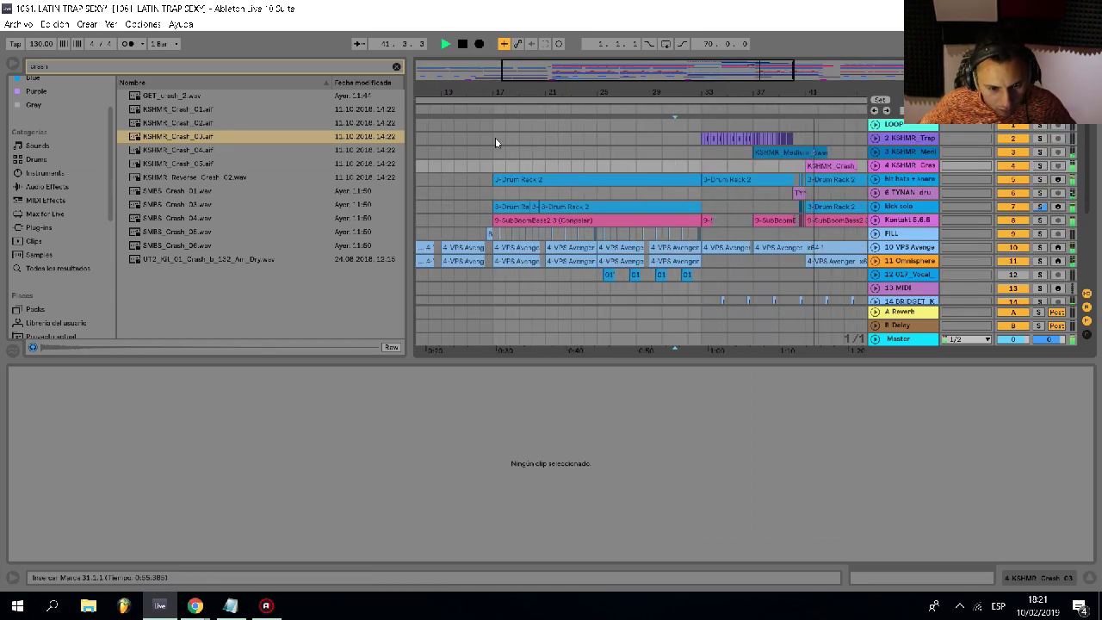
- Review all arrangement tracks from the percussion down to the SYNTHS group while the drop section plays
left_click(495, 137)
scroll(497, 141, "down", 6)
scroll(503, 148, "up", 3)
scroll(516, 155, "down", 2)
scroll(581, 169, "down", 2)
scroll(655, 166, "up", 3)
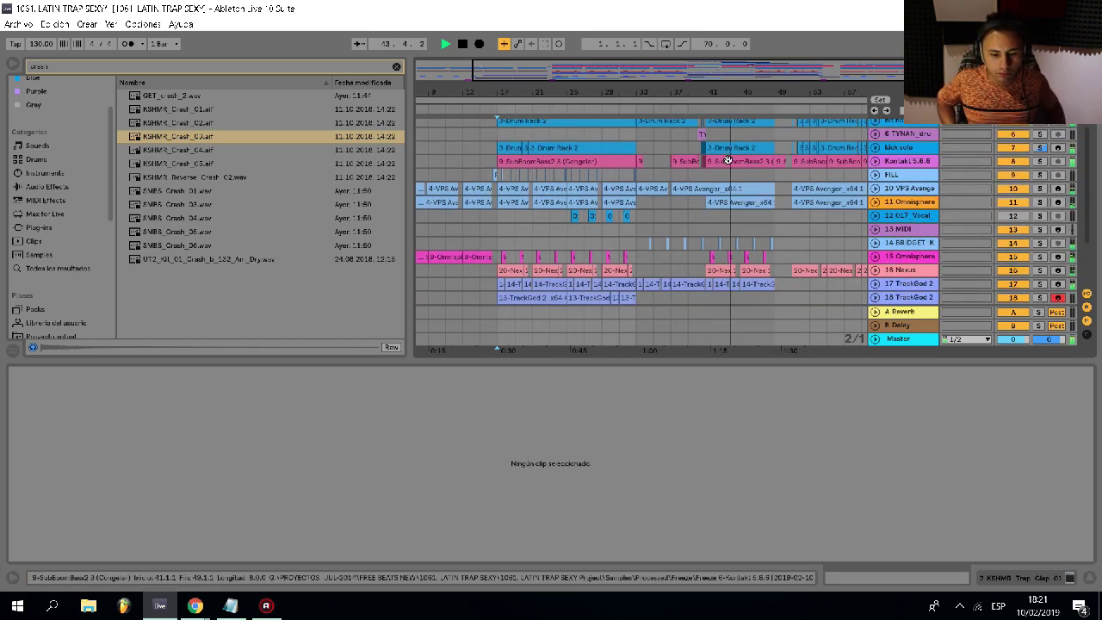
scroll(734, 162, "down", 1)
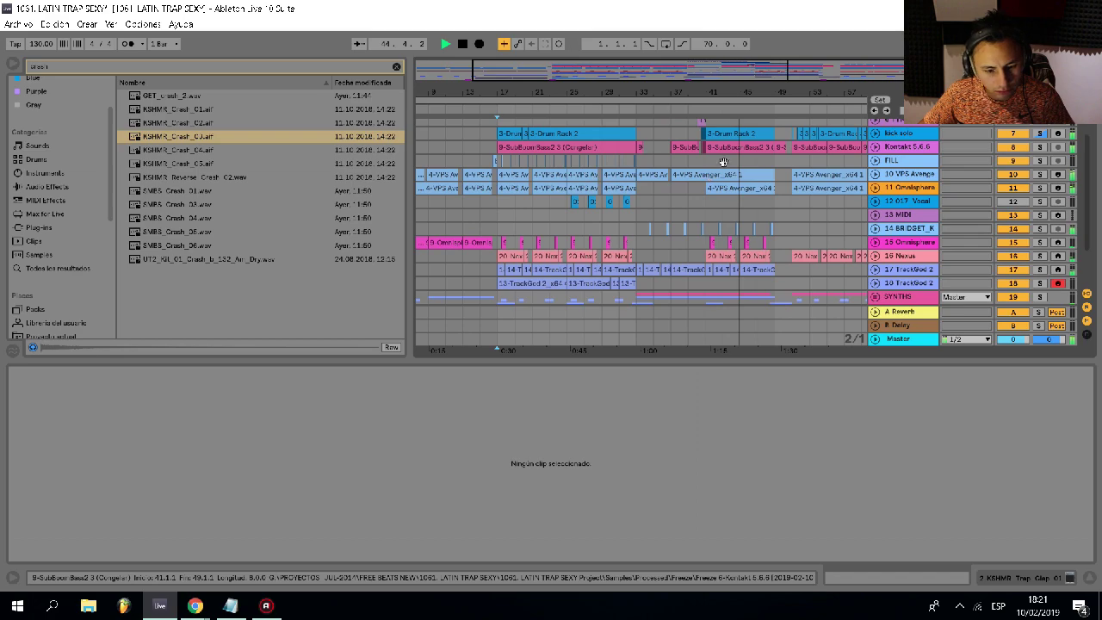
- Play from 17.1.1 and set the volume of track 18, TrackGod 2, to -6.2 dB
key("space")
left_click(498, 219)
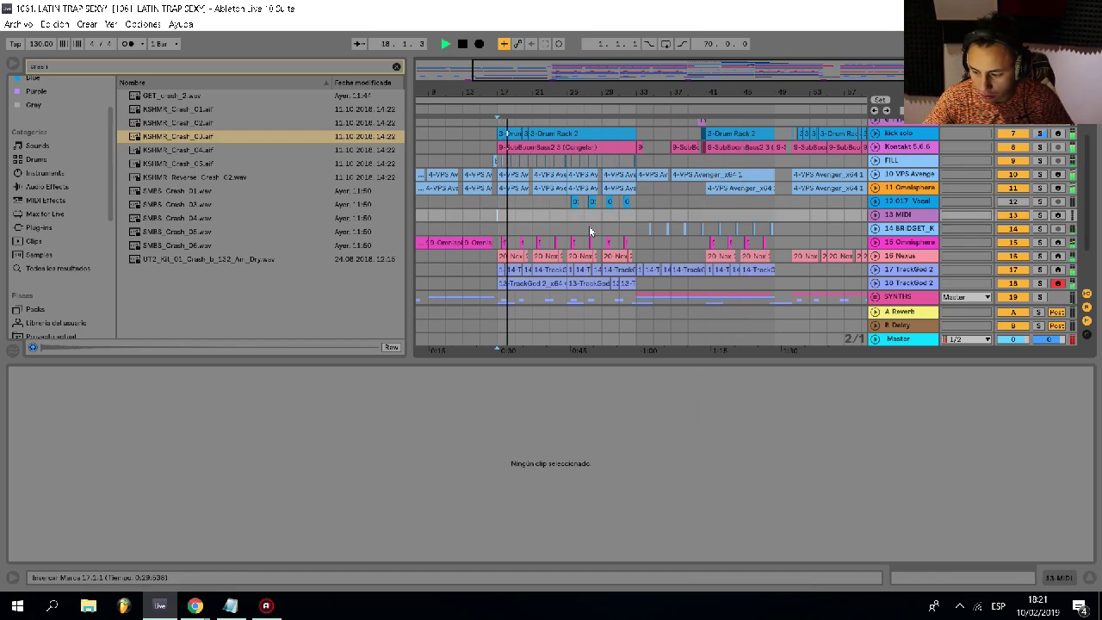
left_click(875, 284)
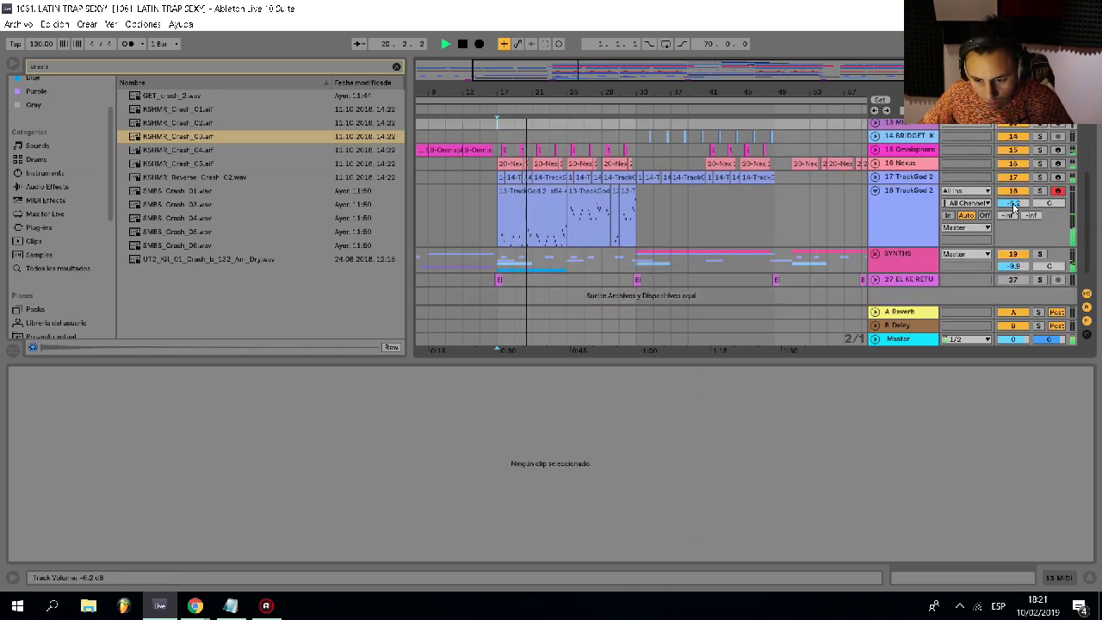
scroll(652, 195, "up", 5)
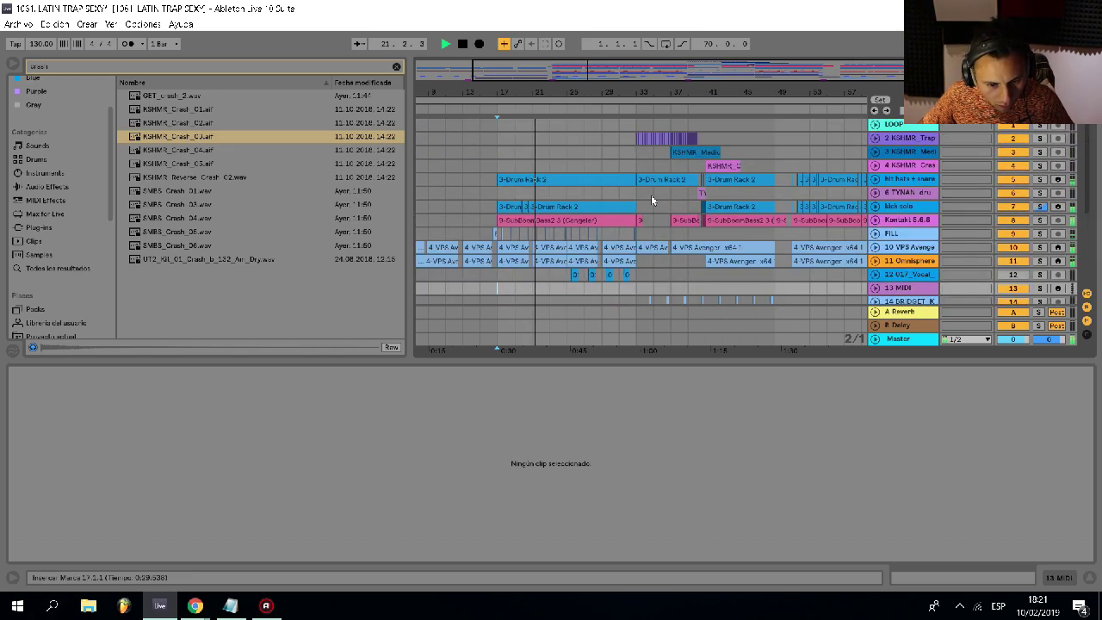
- Shorten the sidechain Compressor's attack on the Kontakt bass track to about 40 ms, and hide the device view
scroll(651, 195, "down", 2)
left_click(520, 206)
left_click(907, 220)
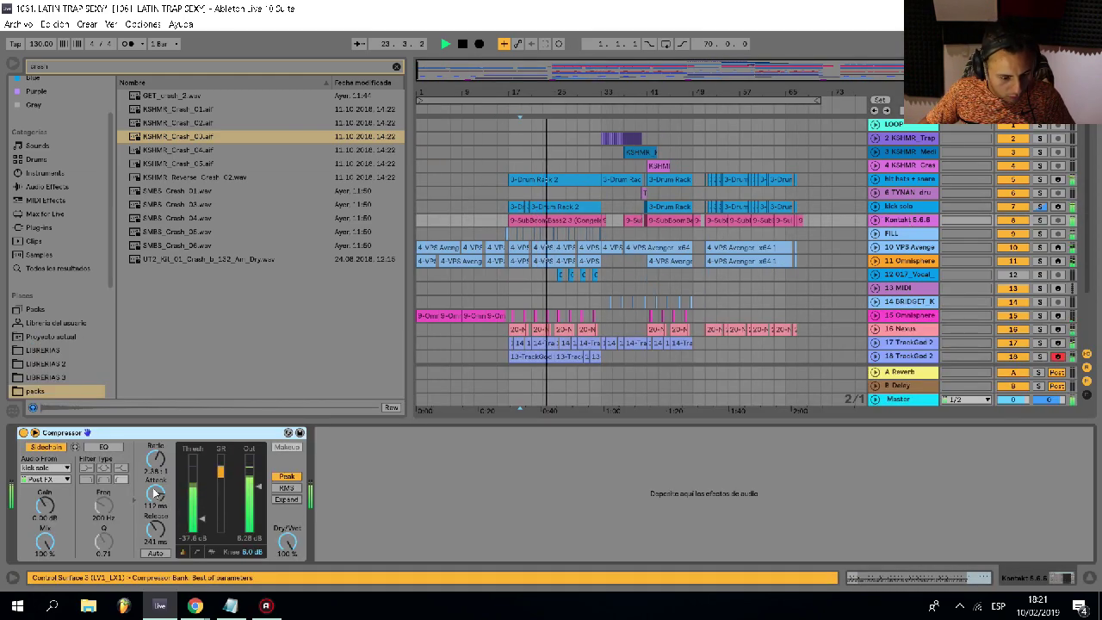
left_click_drag(155, 492, 155, 479)
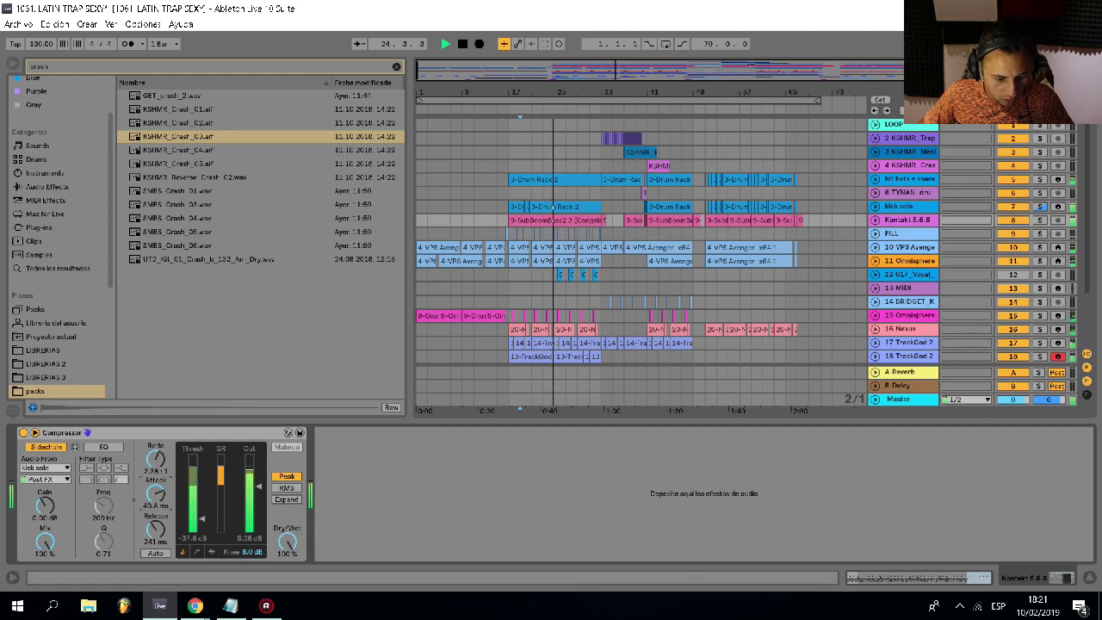
key("ctrl+alt+l")
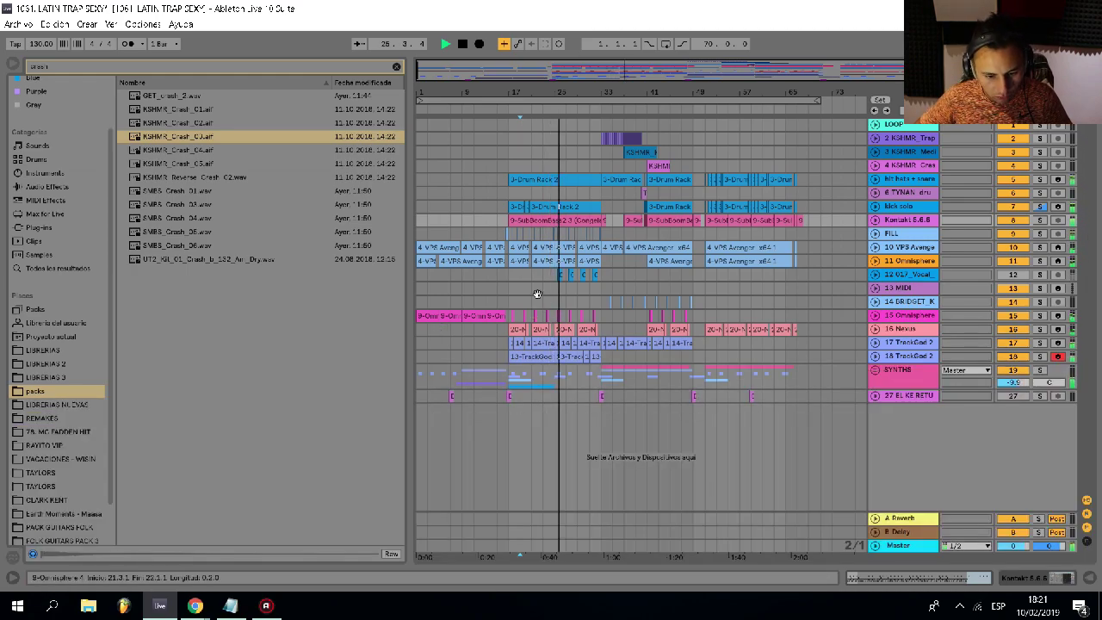
- Expand the kick solo track and set its volume to -1.2 dB during playback
scroll(541, 283, "up", 3)
scroll(541, 282, "down", 5)
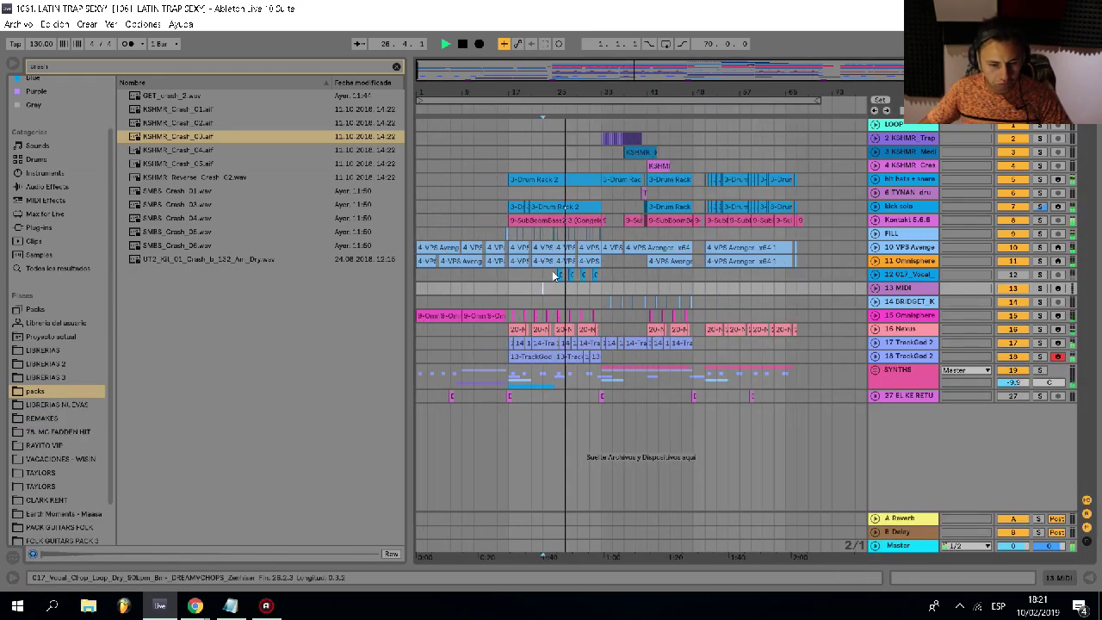
left_click(877, 207)
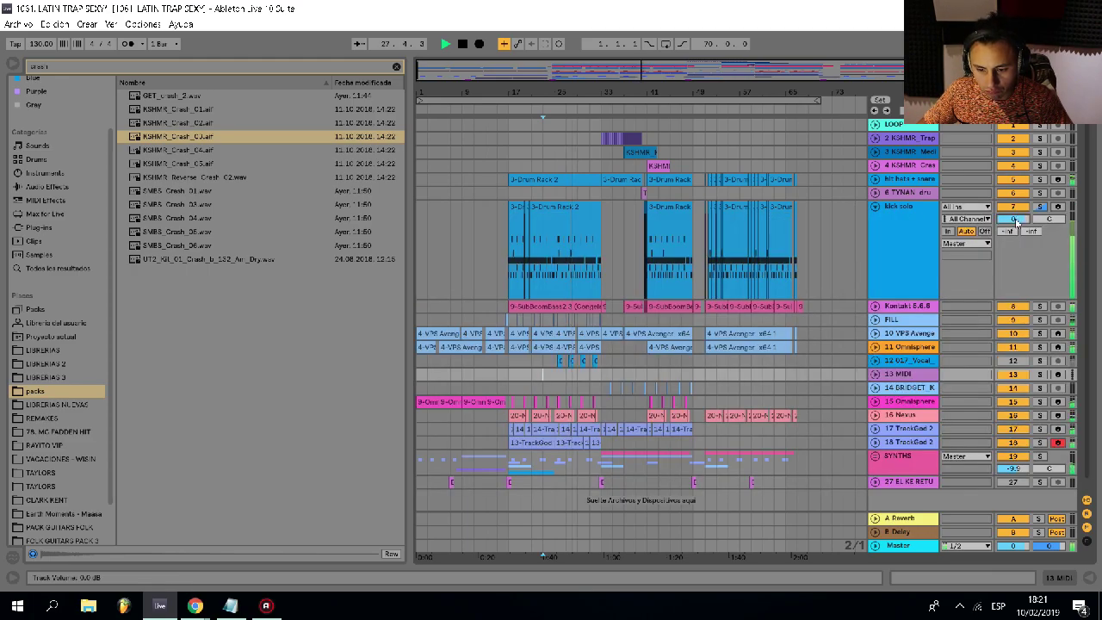
left_click_drag(1016, 222, 1016, 226)
- Play the build-up from 33.1.1 into the drop at bar 41, and collapse the kick solo track
scroll(600, 195, "up", 5)
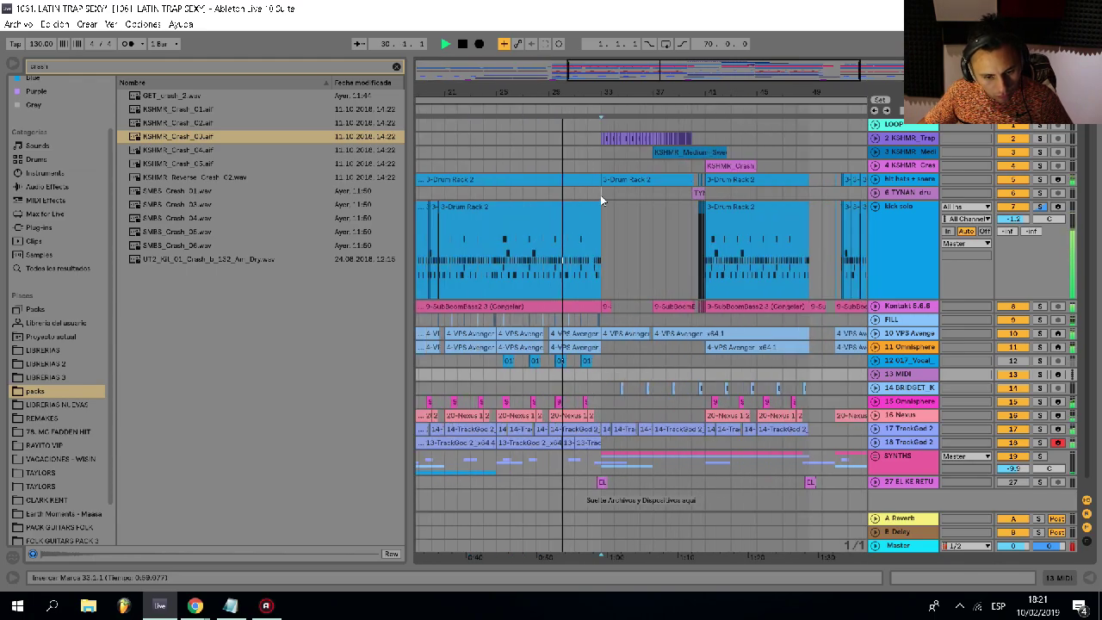
scroll(600, 194, "down", 5)
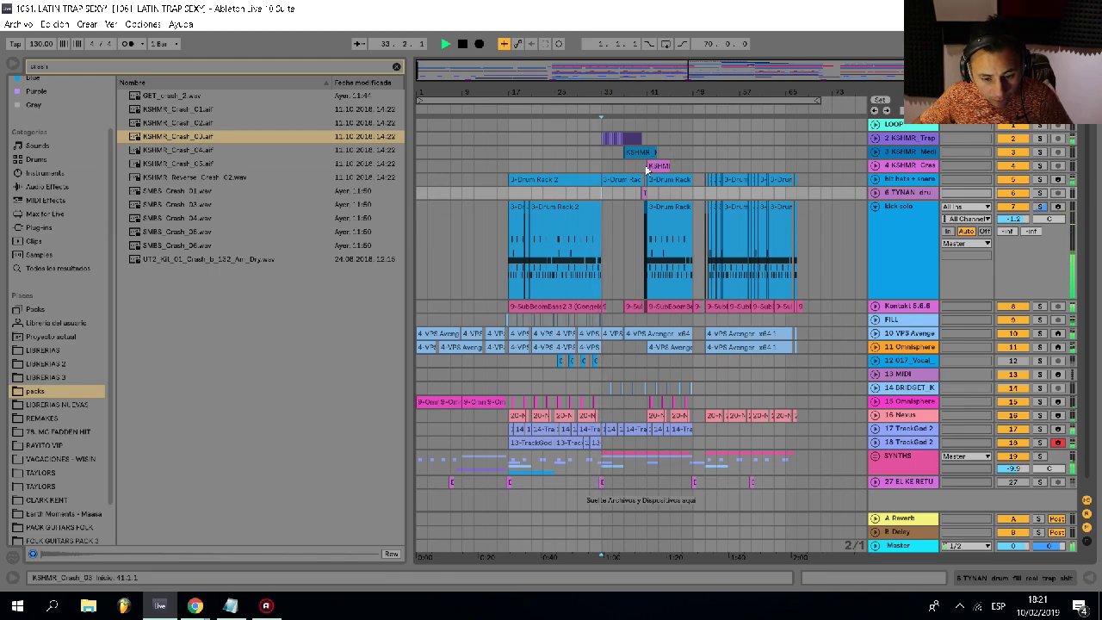
scroll(642, 164, "up", 5)
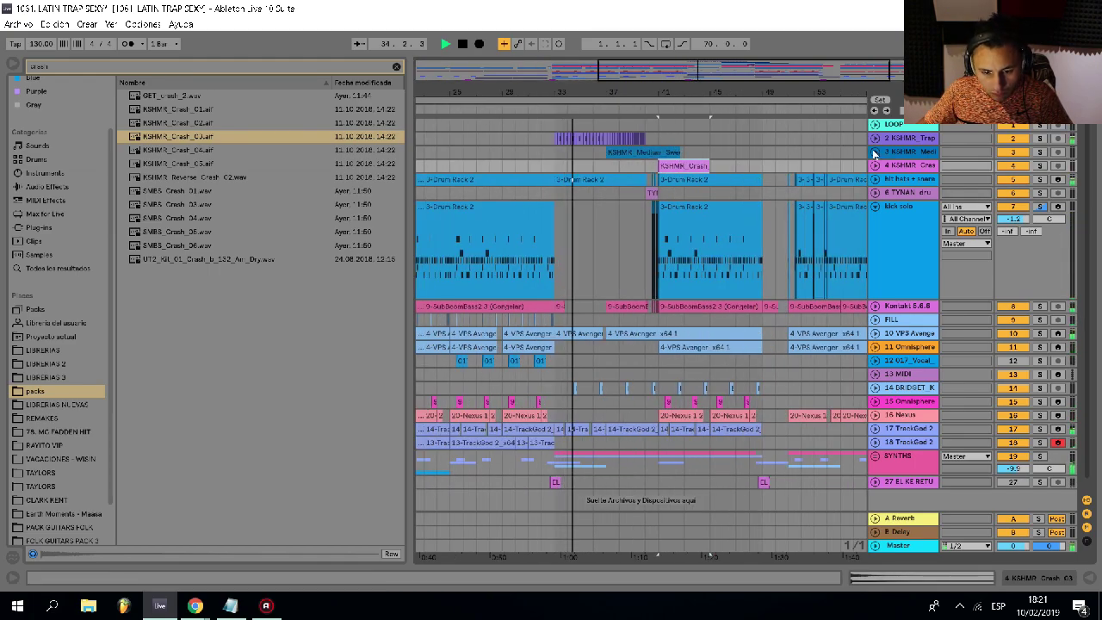
left_click(875, 206)
scroll(646, 185, "down", 5)
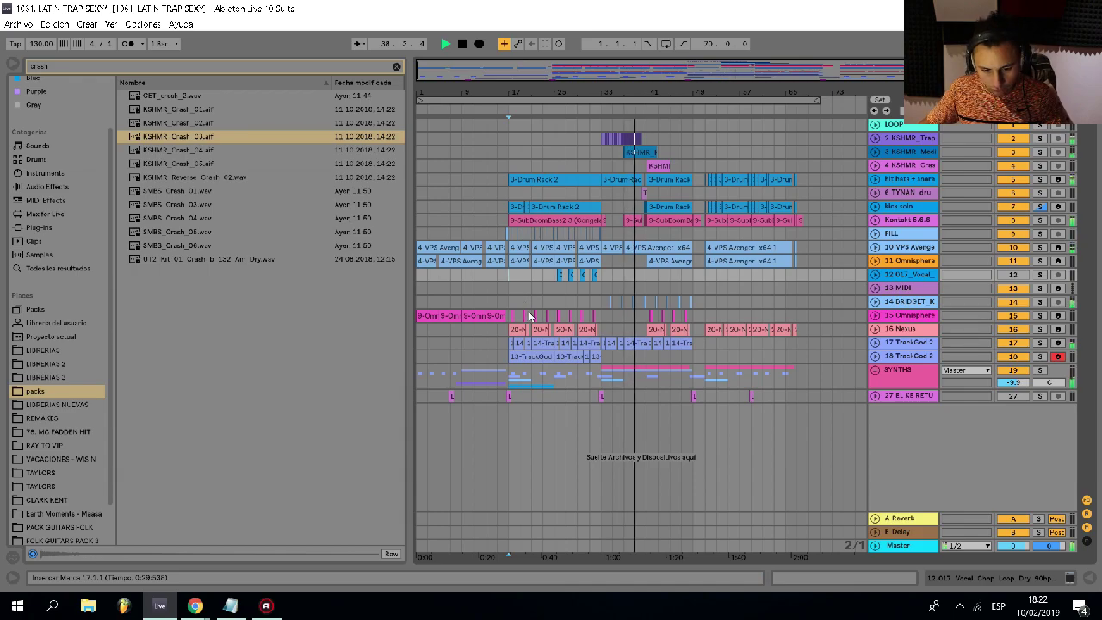
scroll(630, 248, "up", 5)
scroll(638, 253, "up", 2)
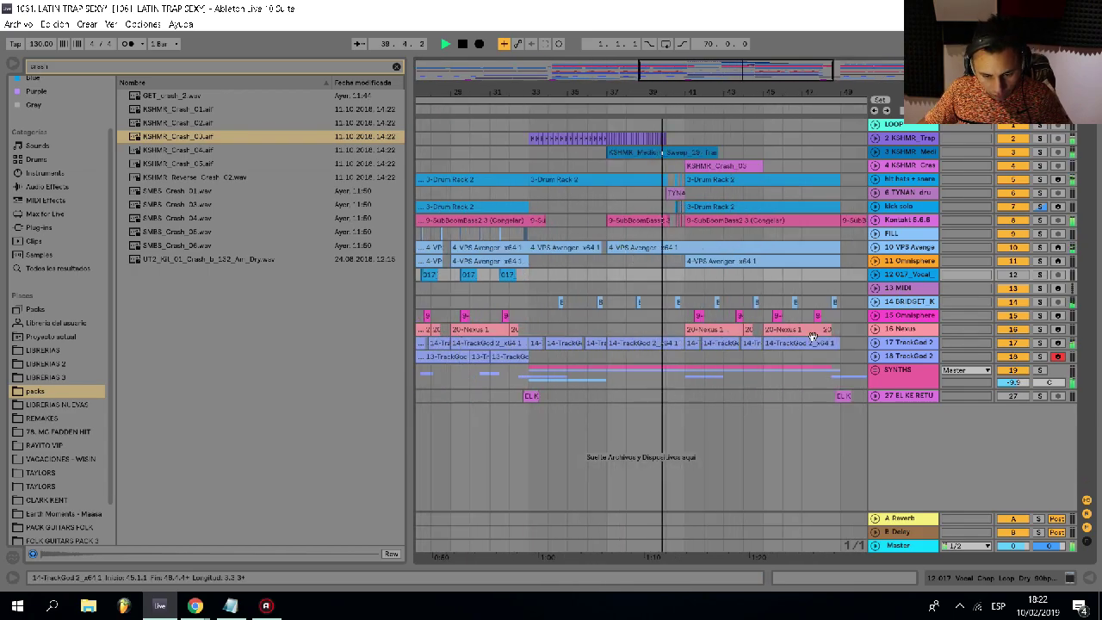
scroll(740, 211, "up", 4)
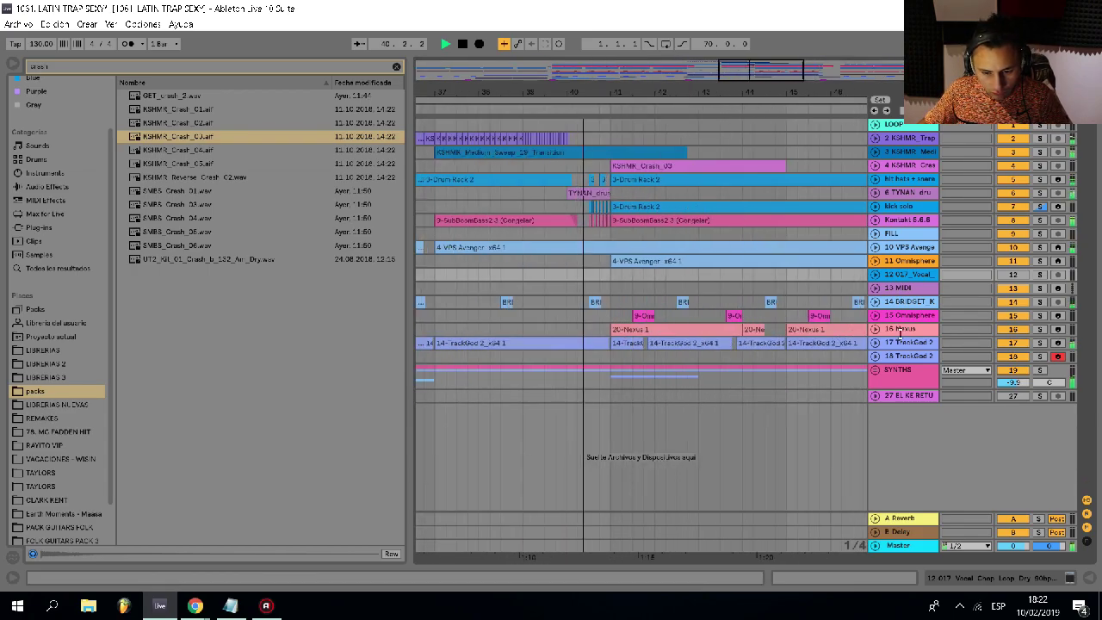
- Expand the SYNTHS group and check its melodic loop and effect clips around the drop, and stop playback
left_click(875, 370)
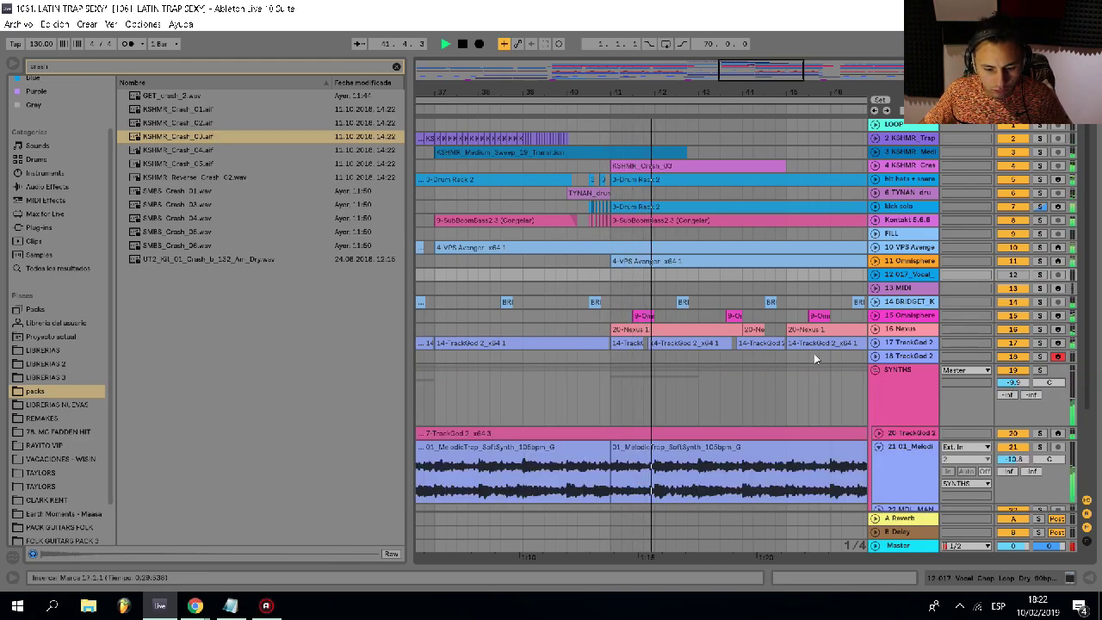
scroll(690, 340, "down", 9)
scroll(733, 314, "up", 1)
scroll(733, 319, "down", 2)
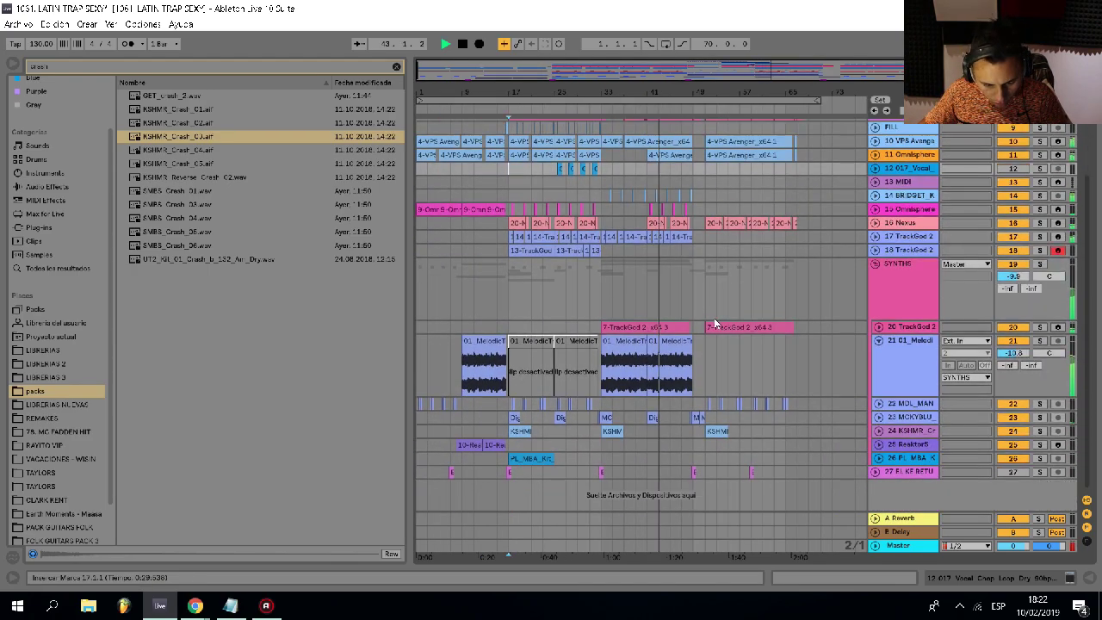
scroll(613, 348, "up", 6)
key("space")
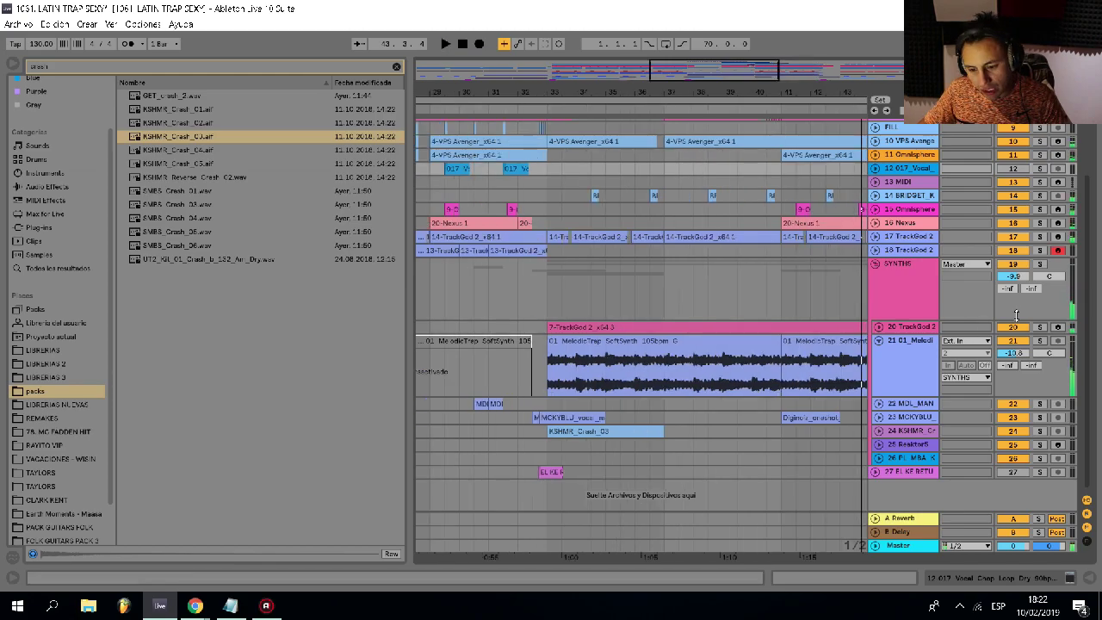
- Open the MelodicTrap_SoftSynth clip at 33.1.1, locate its sample in the current project's files, and play it briefly
double_click(721, 344)
left_click(115, 389)
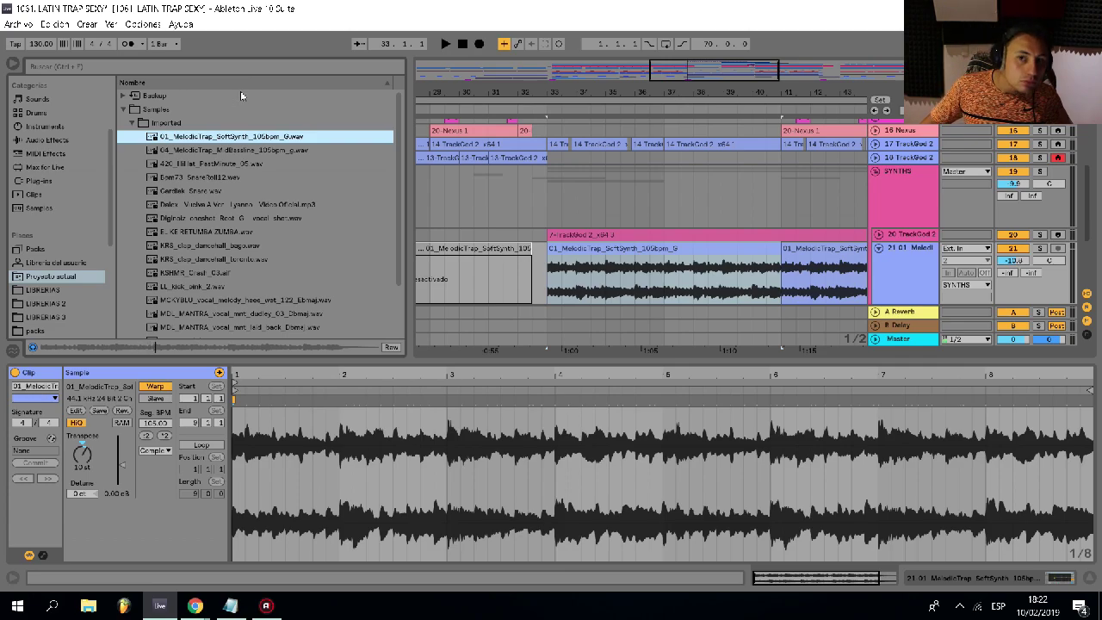
key("space")
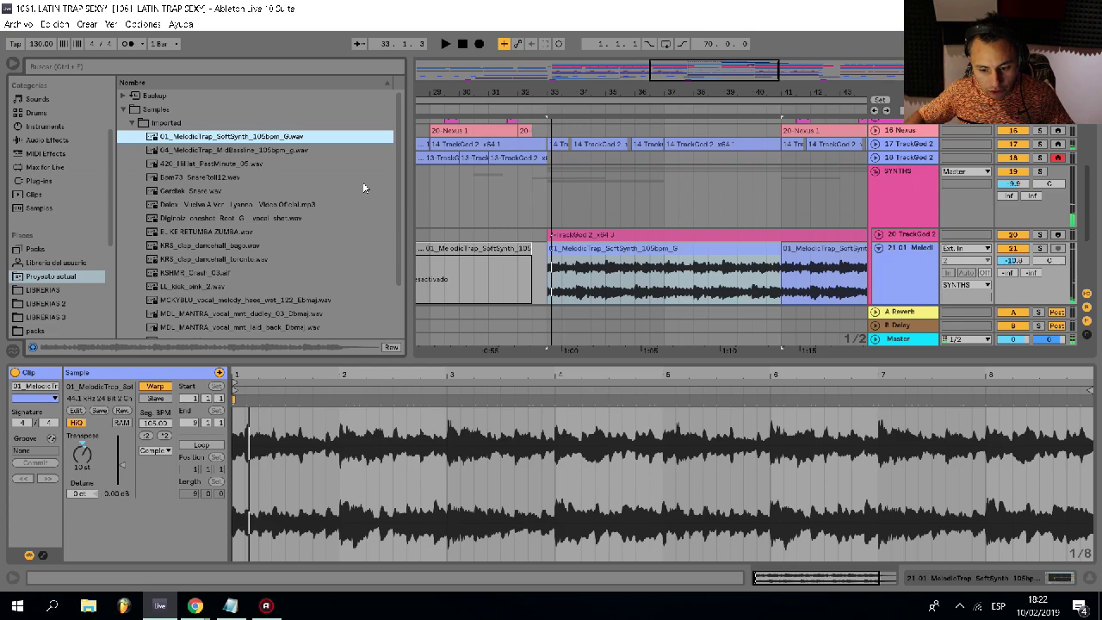
scroll(778, 247, "down", 3)
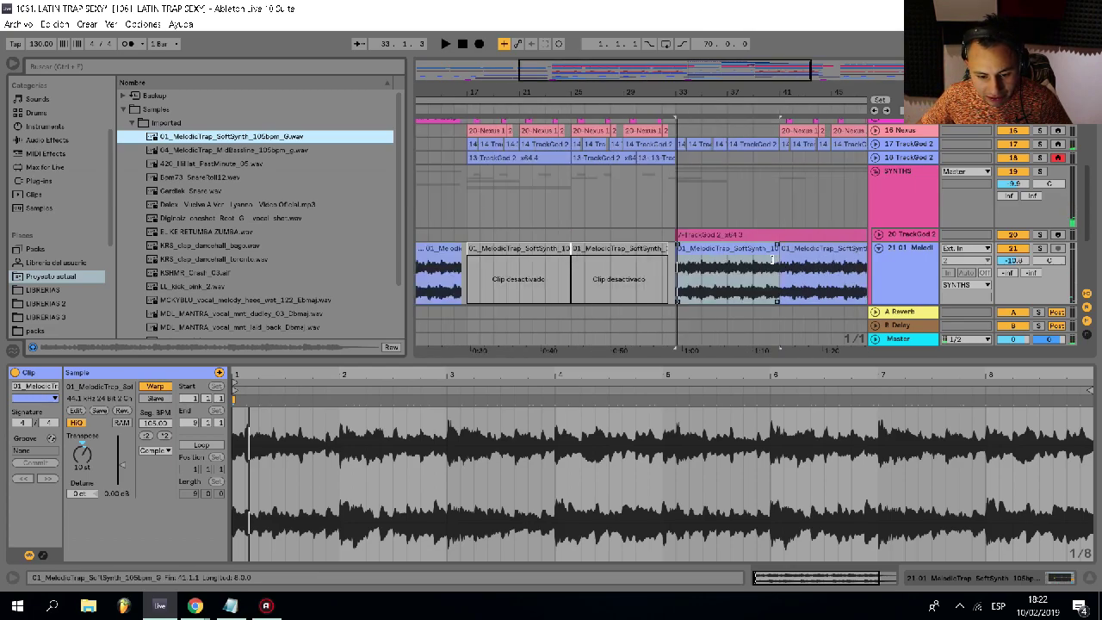
- Solo the MelodicTrap_SoftSynth track and play it briefly from bar 33
left_click(1041, 249)
scroll(689, 204, "up", 3)
left_click(647, 204)
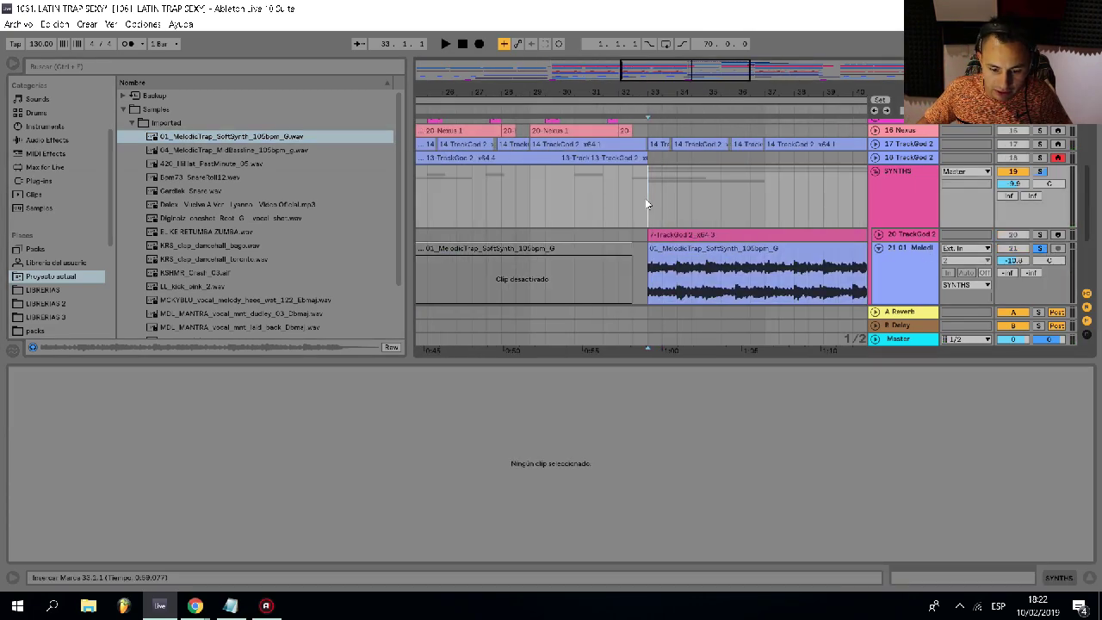
scroll(648, 204, "down", 4)
key("space")
key("space")
- Move the MelodicTrap_SoftSynth track out of the SYNTHS group, directly above it, and set the playback start to 33.1.1
left_click_drag(921, 272, 905, 162)
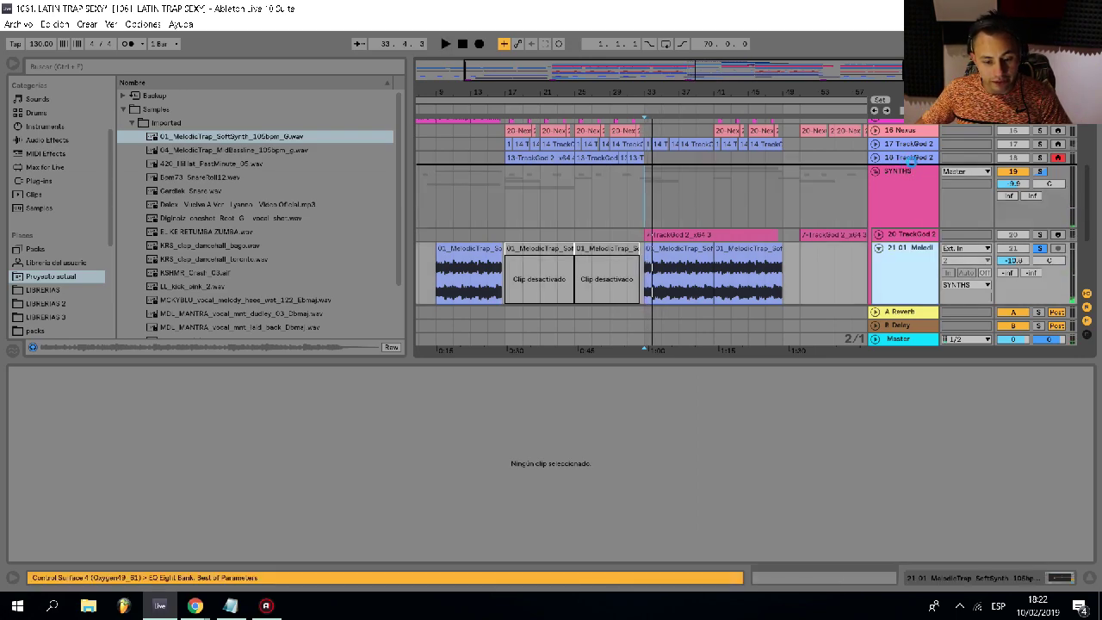
scroll(862, 207, "up", 1)
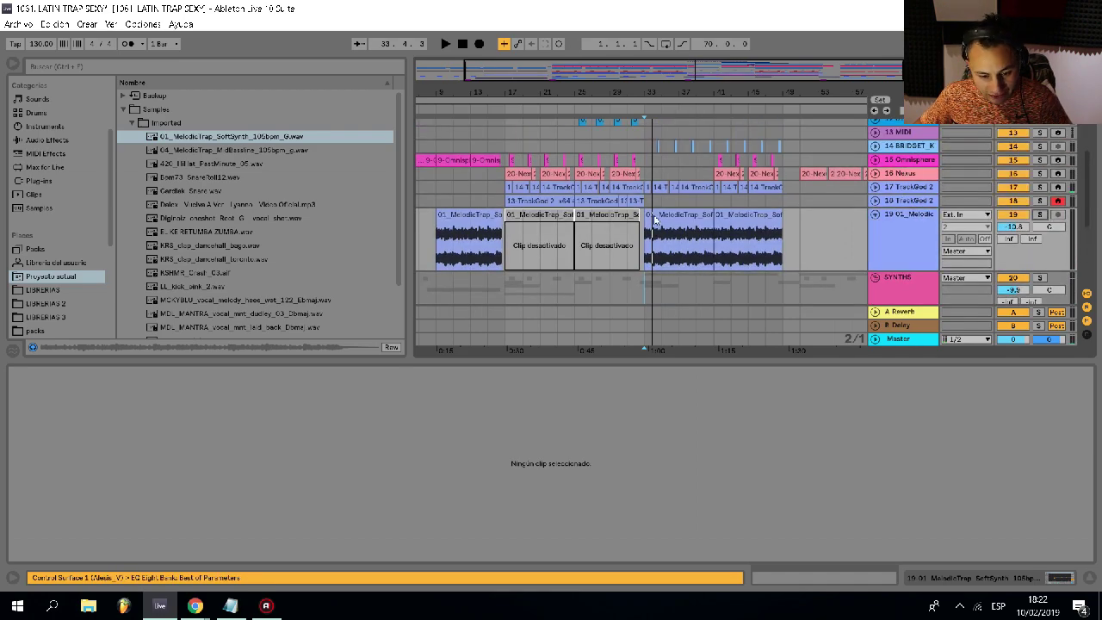
scroll(652, 199, "up", 3)
left_click(667, 177)
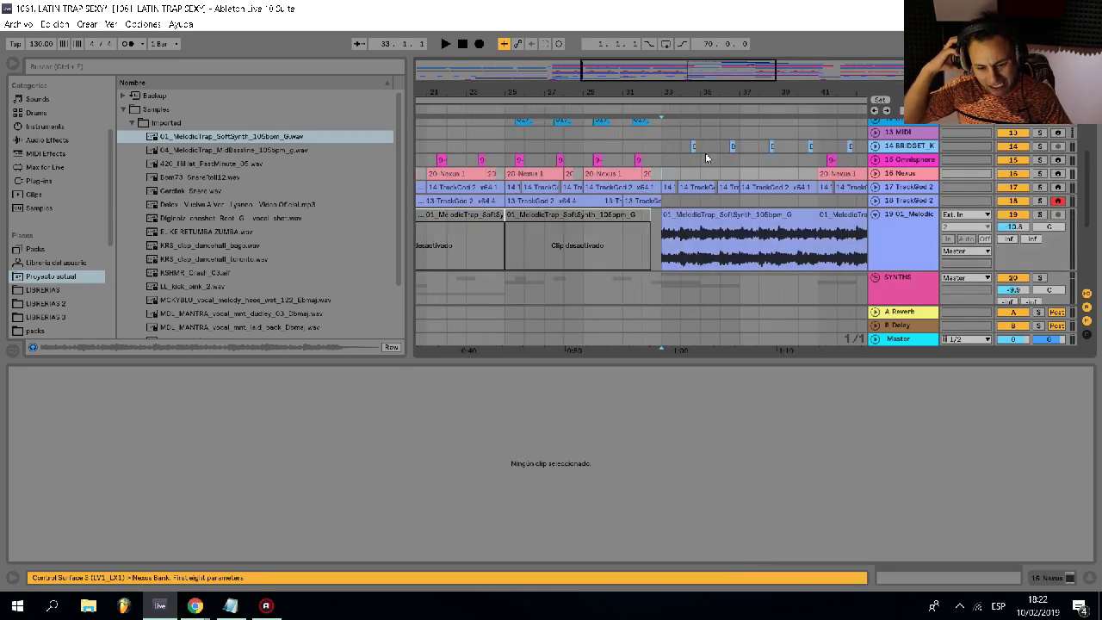
- Try removing the MelodicTrap_SoftSynth clip at bar 33, and undo the deletion
scroll(706, 172, "down", 1)
scroll(715, 207, "up", 2)
left_click(717, 212)
key("Delete")
key("ctrl+z")
- Play from bar 33, delete the MelodicTrap_SoftSynth clip in bars 41–49, and collapse its track
left_click(633, 228)
scroll(689, 215, "down", 2)
left_click_drag(839, 207, 739, 207)
key("Delete")
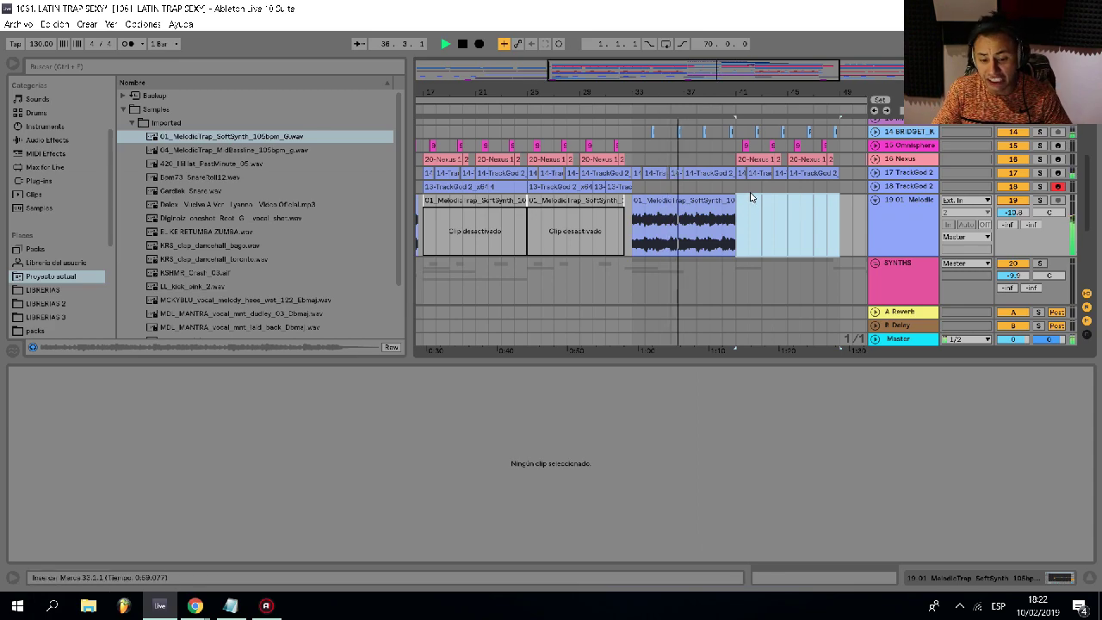
scroll(751, 197, "up", 1)
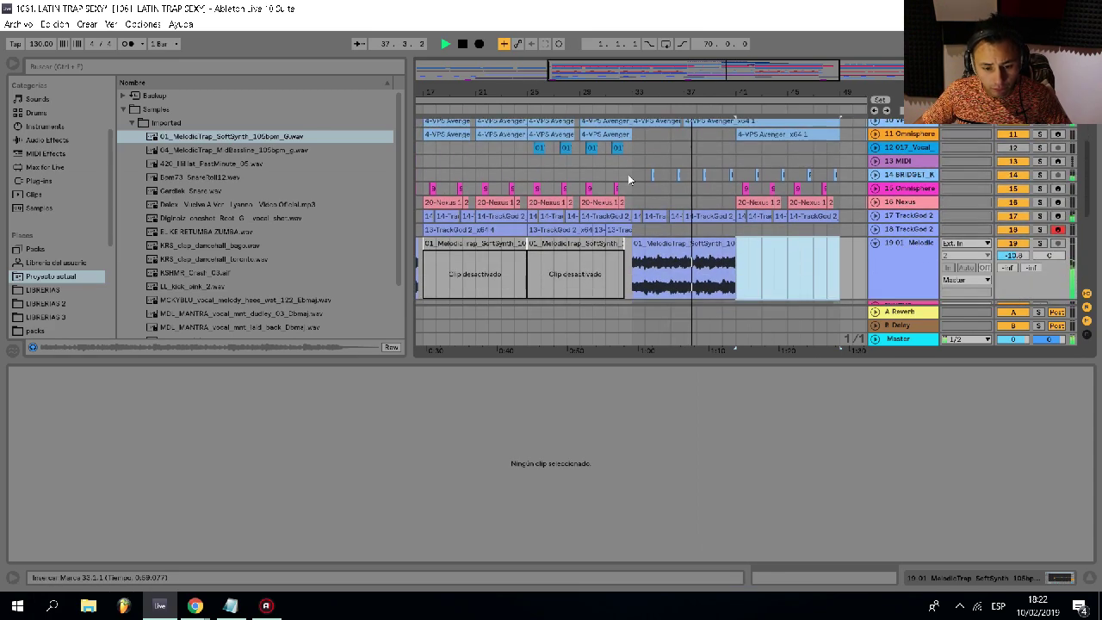
scroll(626, 168, "up", 10)
scroll(617, 155, "down", 10)
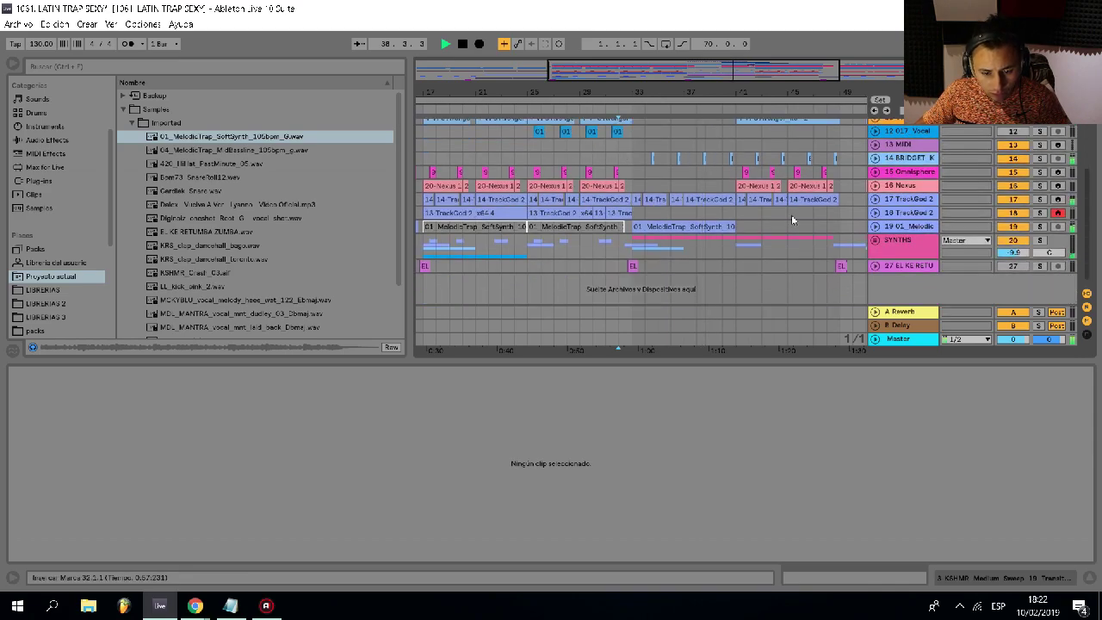
- Try the drop without the track 14 vocal clips in bars 41–51, and undo their deletion
left_click(710, 226)
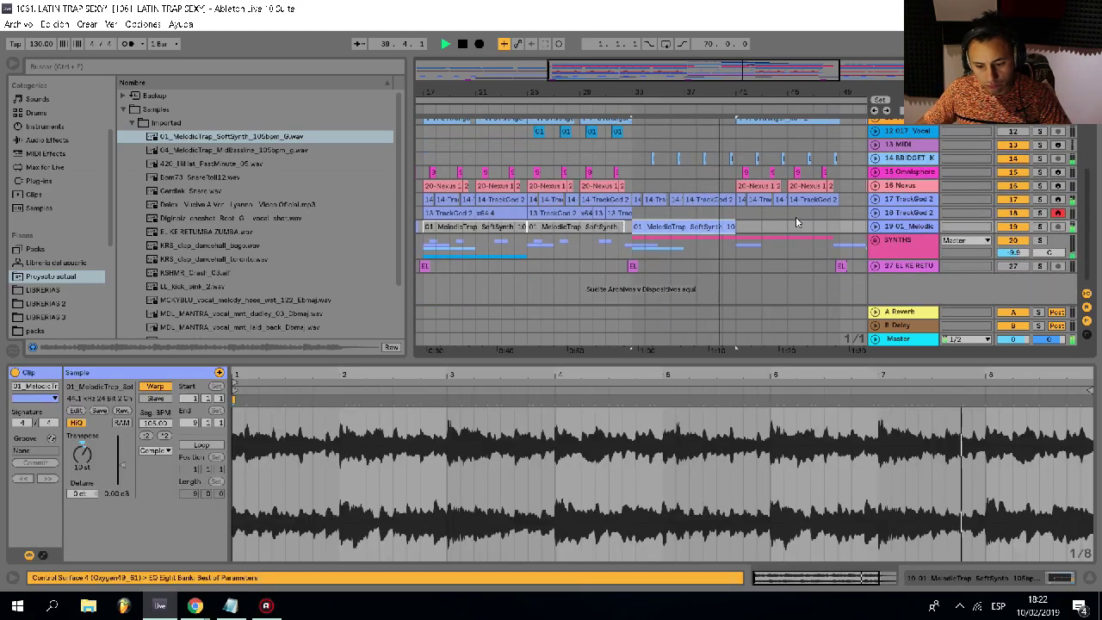
left_click(737, 213)
scroll(736, 214, "down", 3)
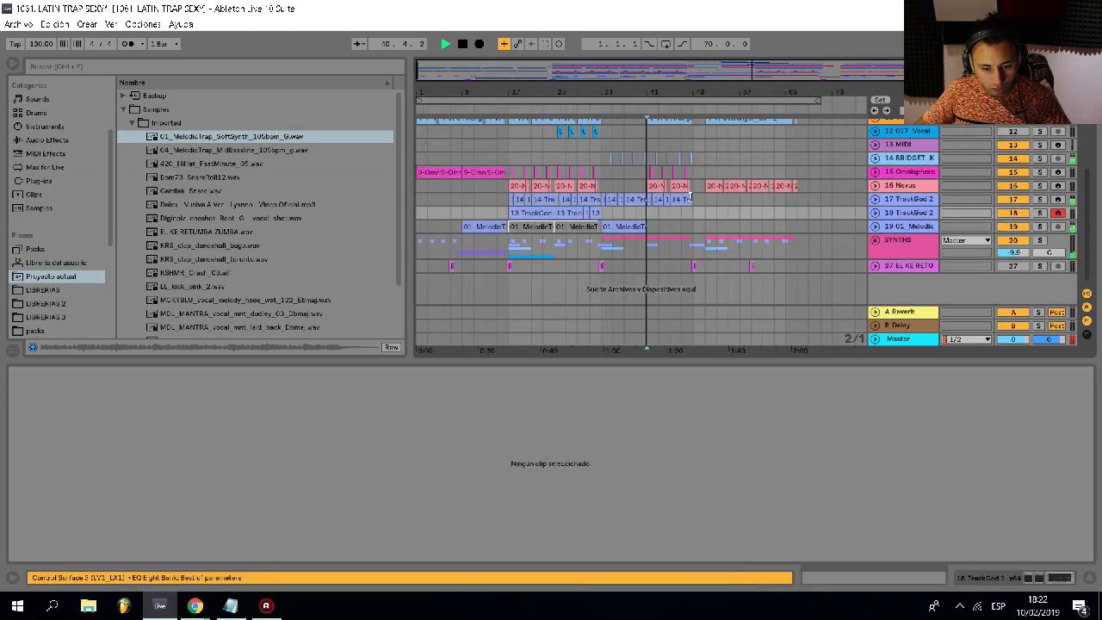
scroll(637, 177, "up", 3)
scroll(530, 190, "up", 2)
scroll(523, 183, "down", 2)
scroll(703, 189, "up", 1)
left_click_drag(700, 188, 831, 187)
scroll(801, 187, "down", 2)
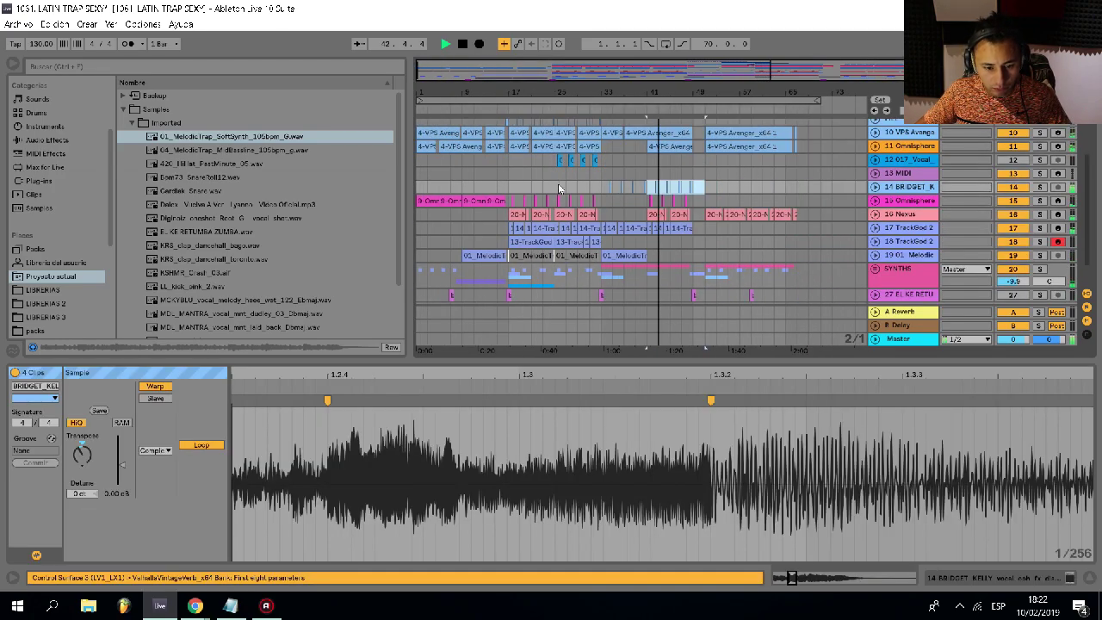
left_click(506, 184)
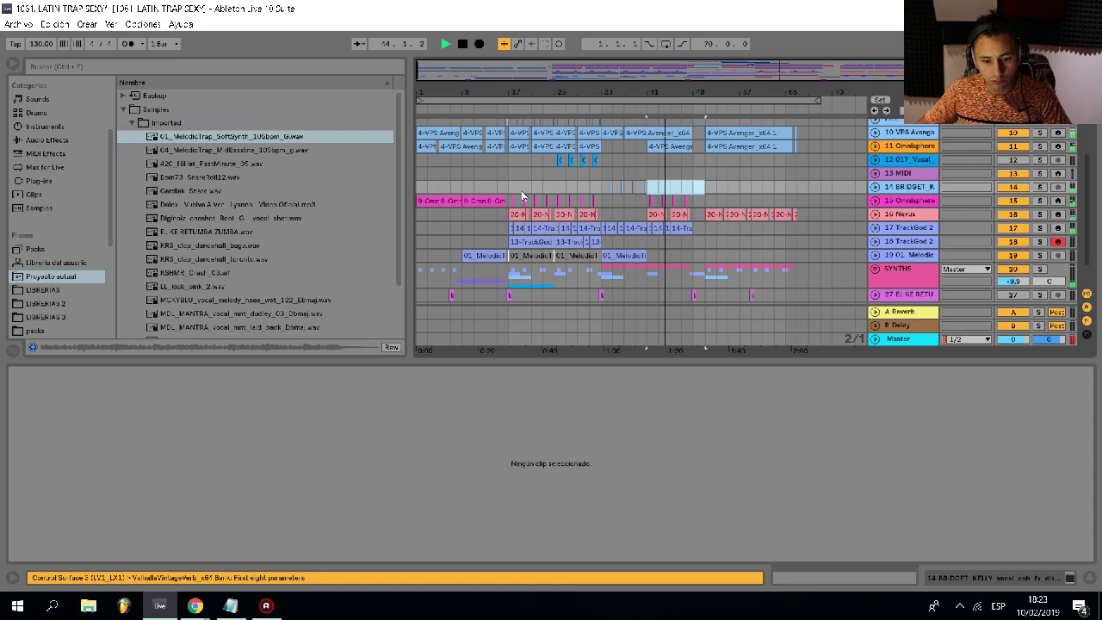
key("ctrl+z")
scroll(610, 204, "up", 2)
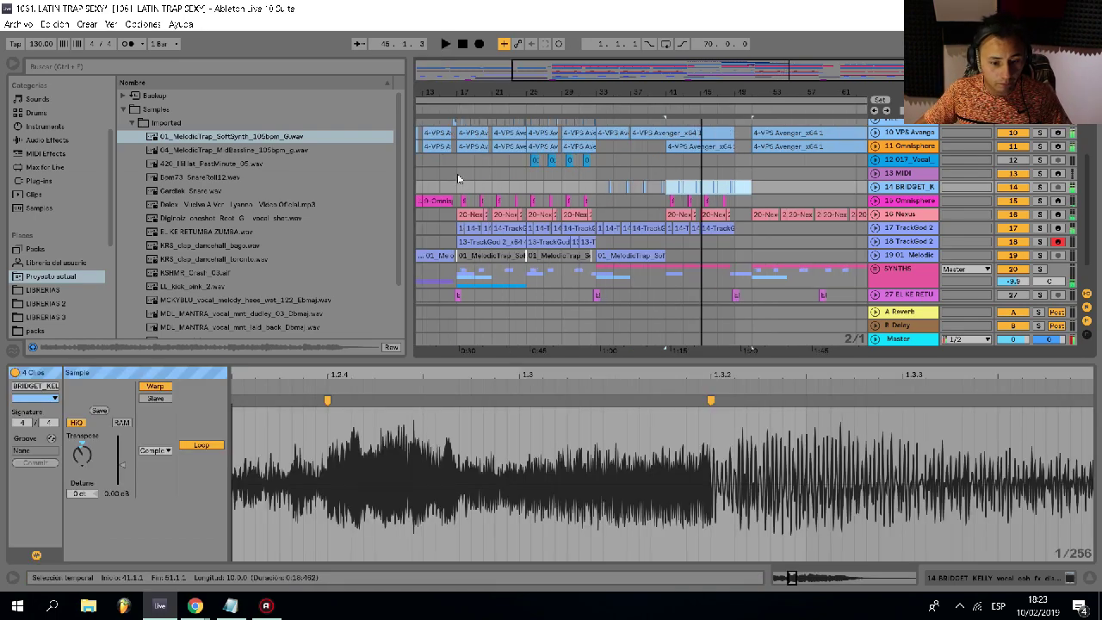
- Look through the current project's samples and briefly play the arrangement from bar 17
left_click(458, 177)
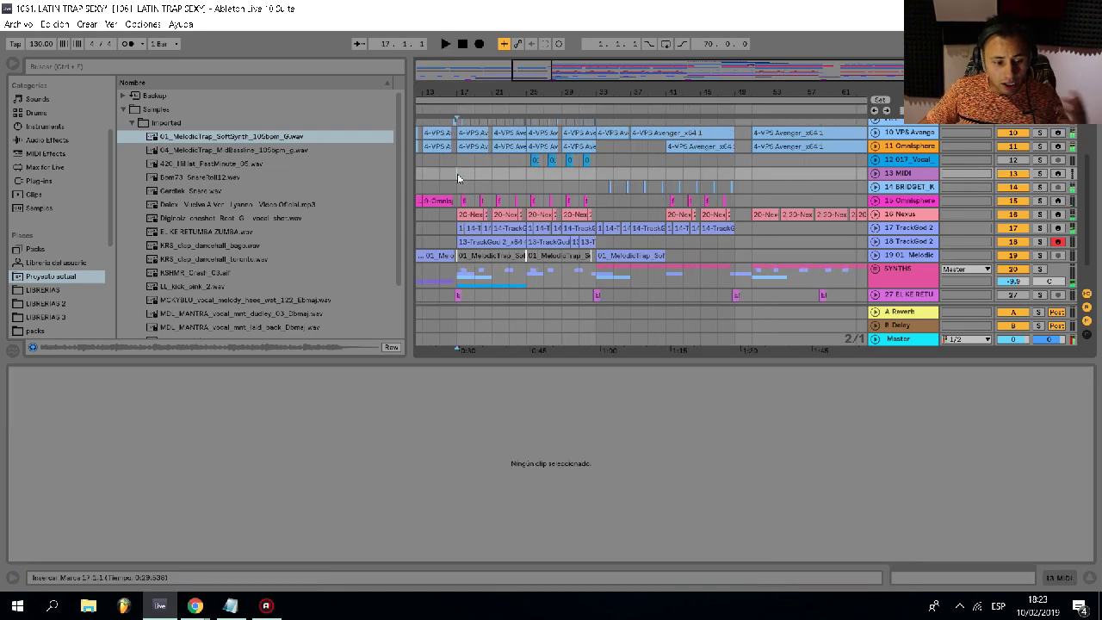
left_click(920, 176)
left_click(921, 188)
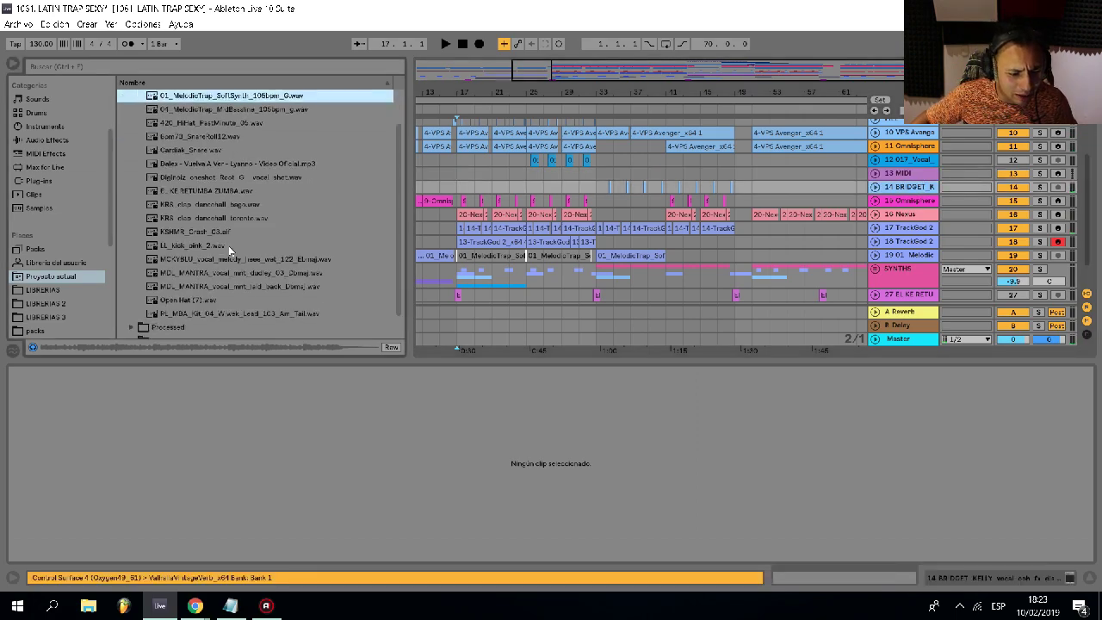
scroll(217, 266, "down", 3)
scroll(45, 308, "down", 4)
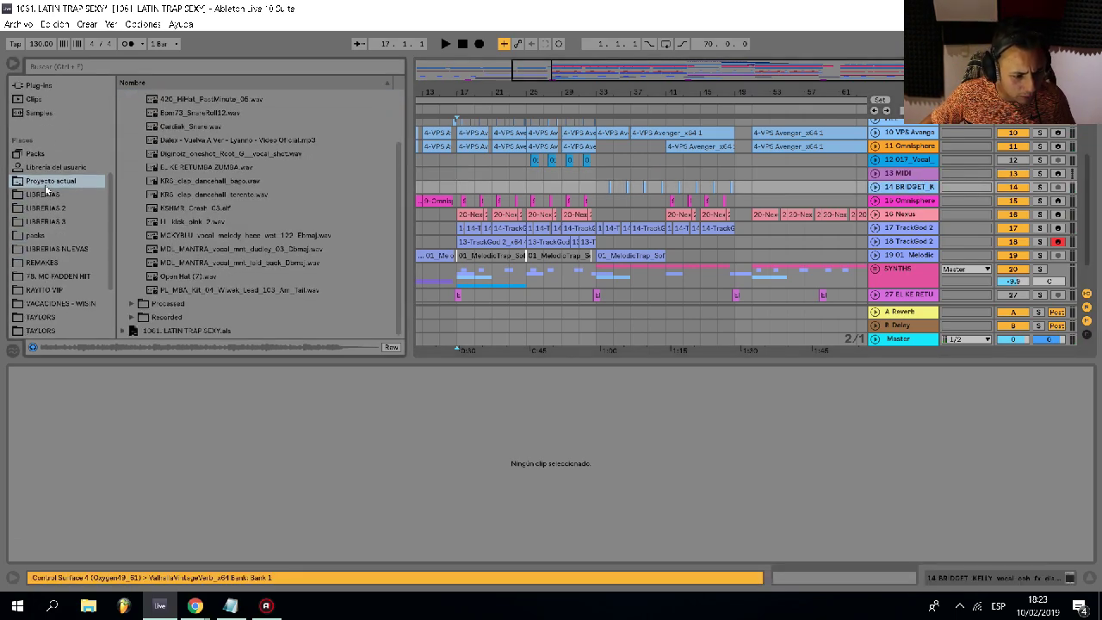
scroll(456, 178, "up", 3)
left_click(458, 178)
key("space")
scroll(485, 186, "left", 2)
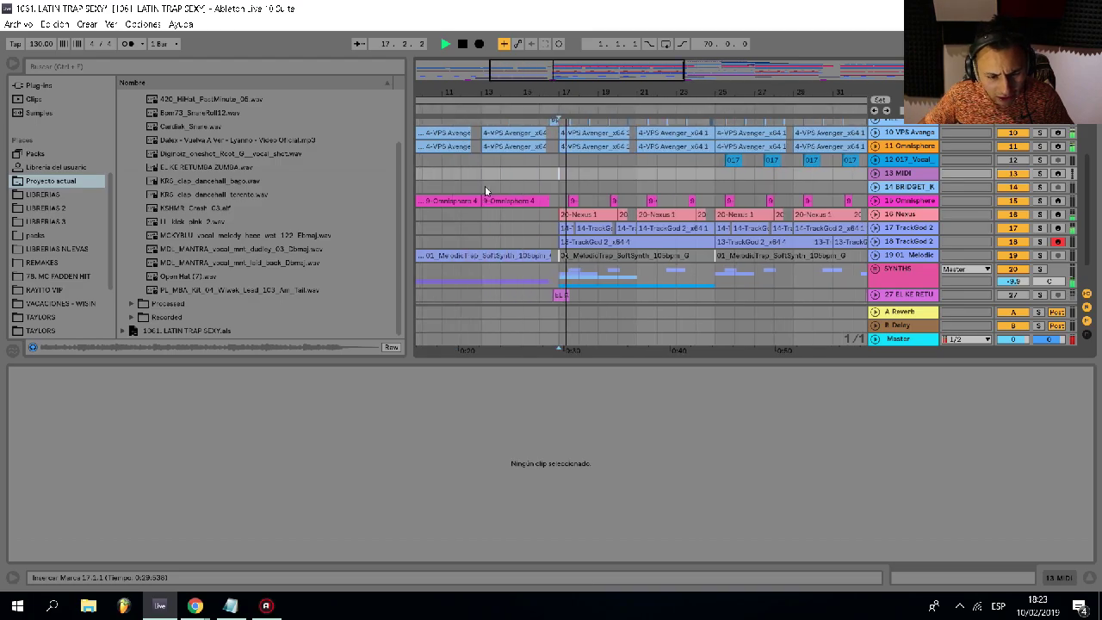
scroll(484, 186, "down", 3)
key("space")
- Copy the Nexus and both TrackGod 2 tracks' clips from bars 17–33 and paste them at bar 1
left_click(515, 214)
left_click_drag(593, 241, 485, 222)
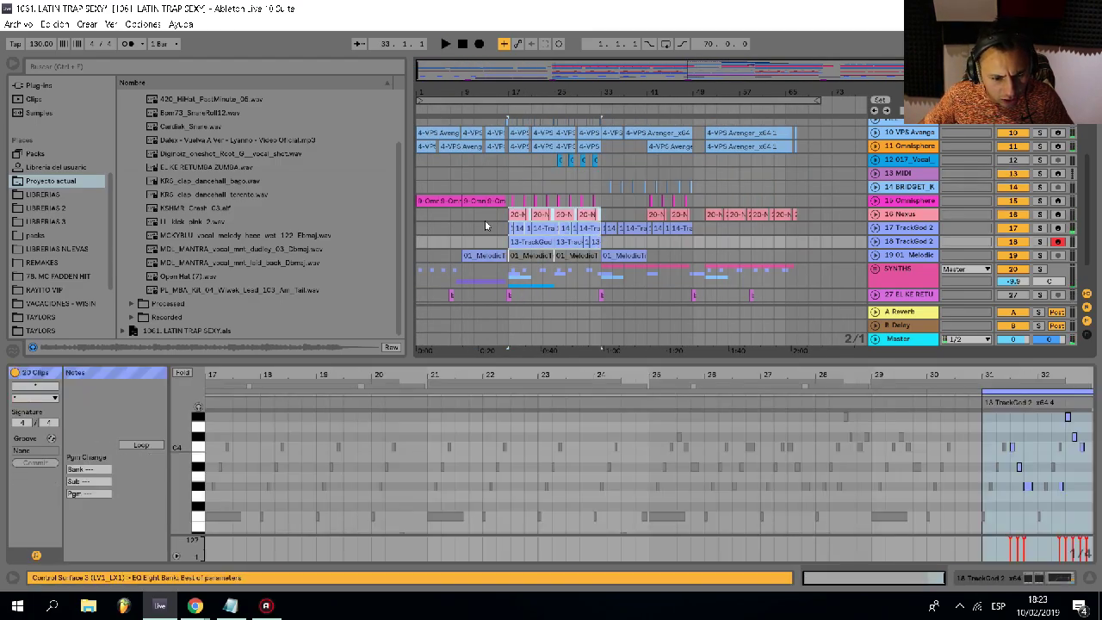
left_click(421, 213)
key("ctrl+v")
- Delete the VPS Avenger and Omnisphere clips on tracks 10 to 15 in bars 1–17
scroll(438, 197, "up", 2)
left_click_drag(508, 222, 399, 146)
key("Delete")
left_click_drag(511, 265, 401, 249)
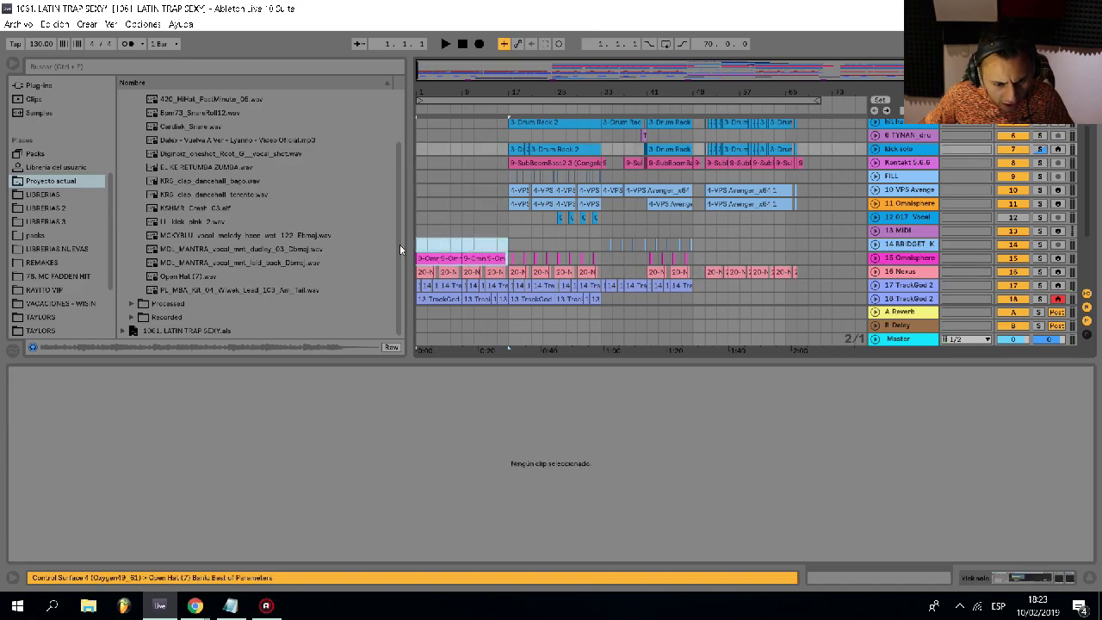
key("Delete")
- Play from bar 1 and delete the MelodicTrap_SoftSynth clip in bars 9–17
left_click(419, 221)
scroll(466, 268, "down", 2)
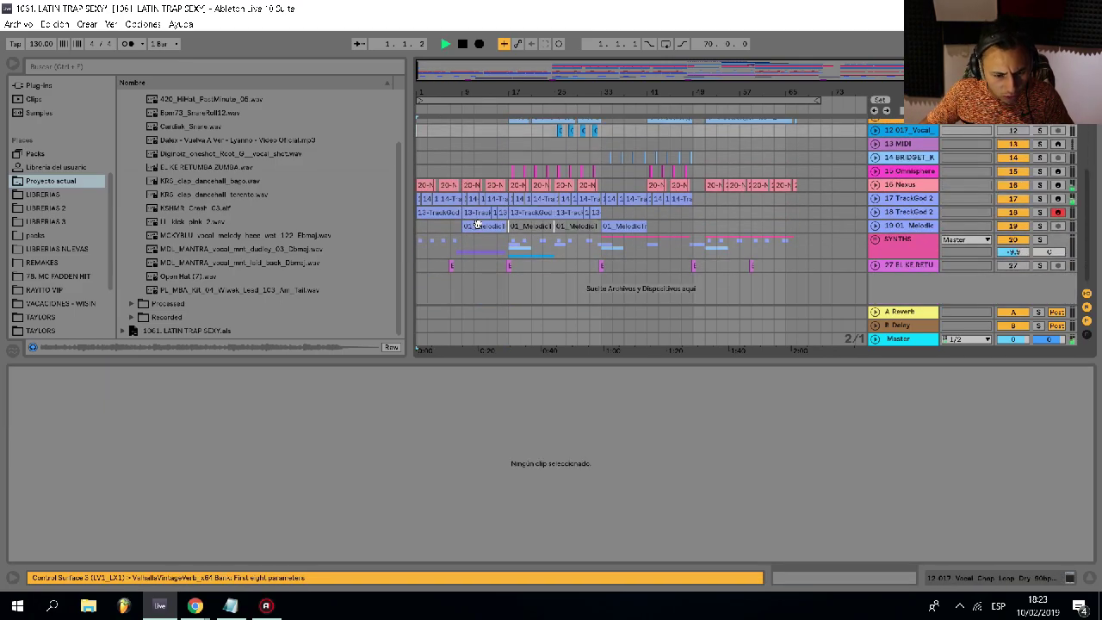
left_click(478, 225)
key("Delete")
- Try removing the Nexus and track 17 TrackGod 2 clips from bars 1–17, and undo the deletion
left_click(504, 186)
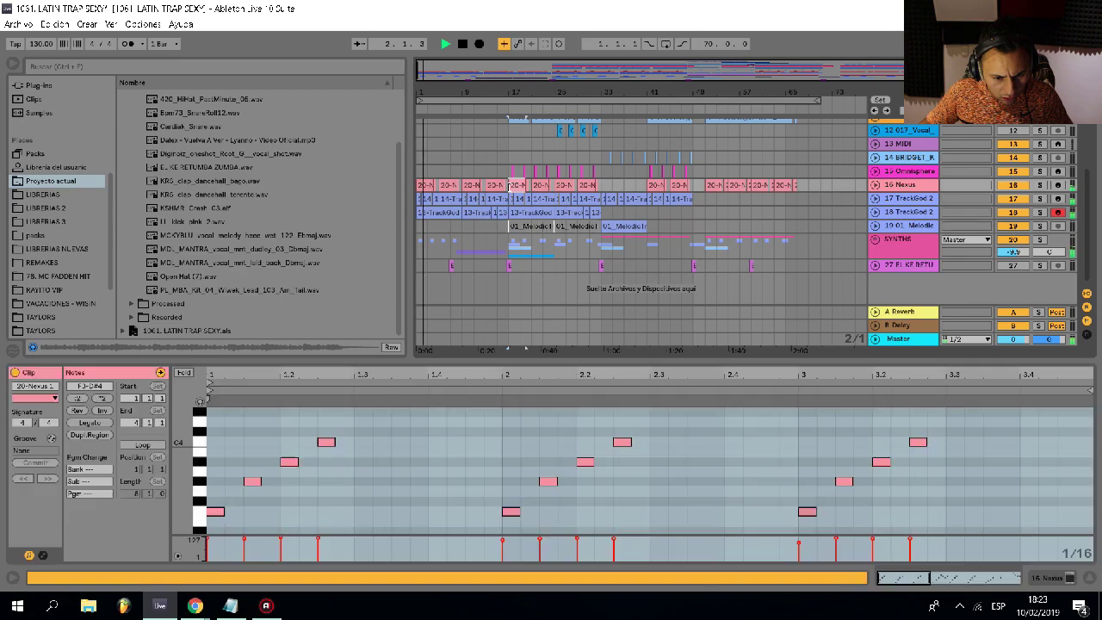
left_click_drag(507, 186, 417, 200)
key("Delete")
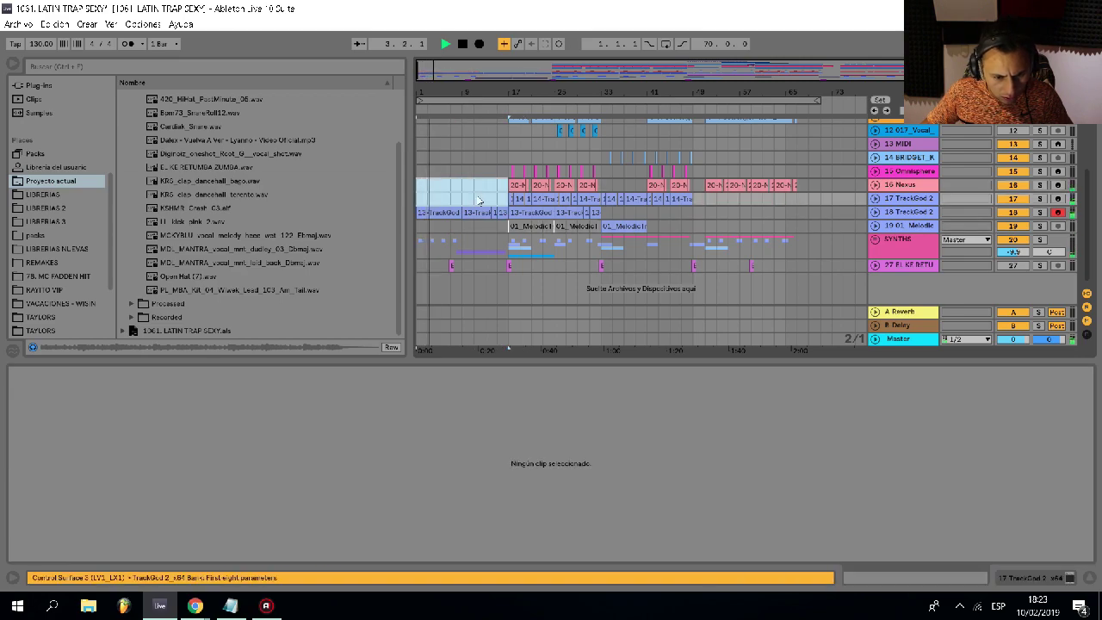
key("ctrl+z")
- Delete all track 17 TrackGod 2 clips in bars 1–17
left_click(487, 200)
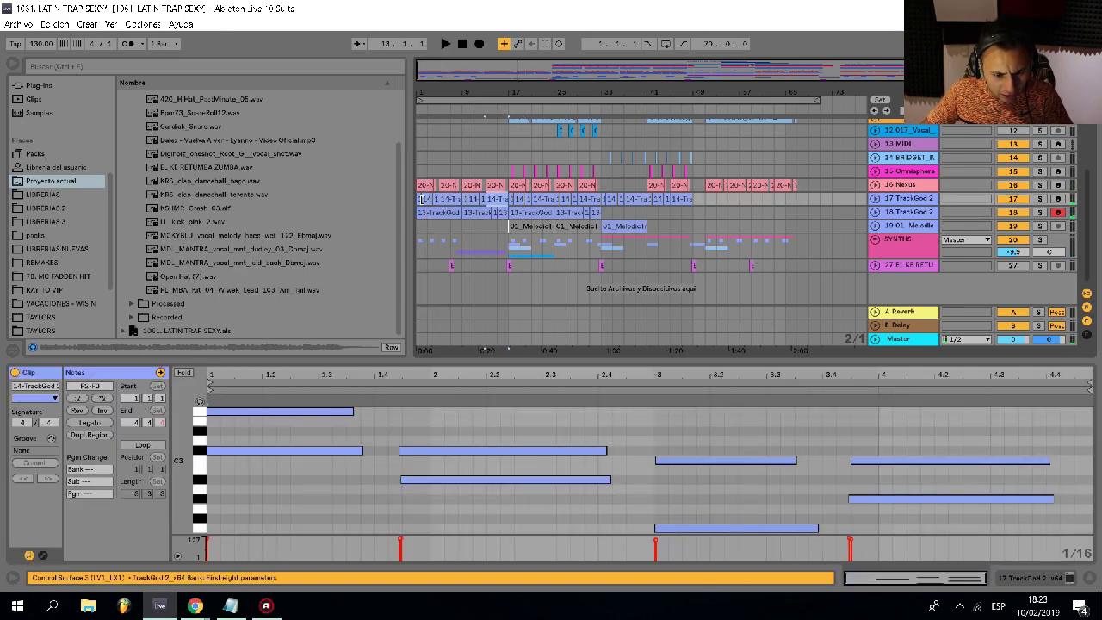
left_click(422, 199, "shift")
key("Delete")
left_click(418, 198)
key("Delete")
- Play from bar 1 and delete the track 18 TrackGod 2 clips in bars 1–17
left_click(420, 177)
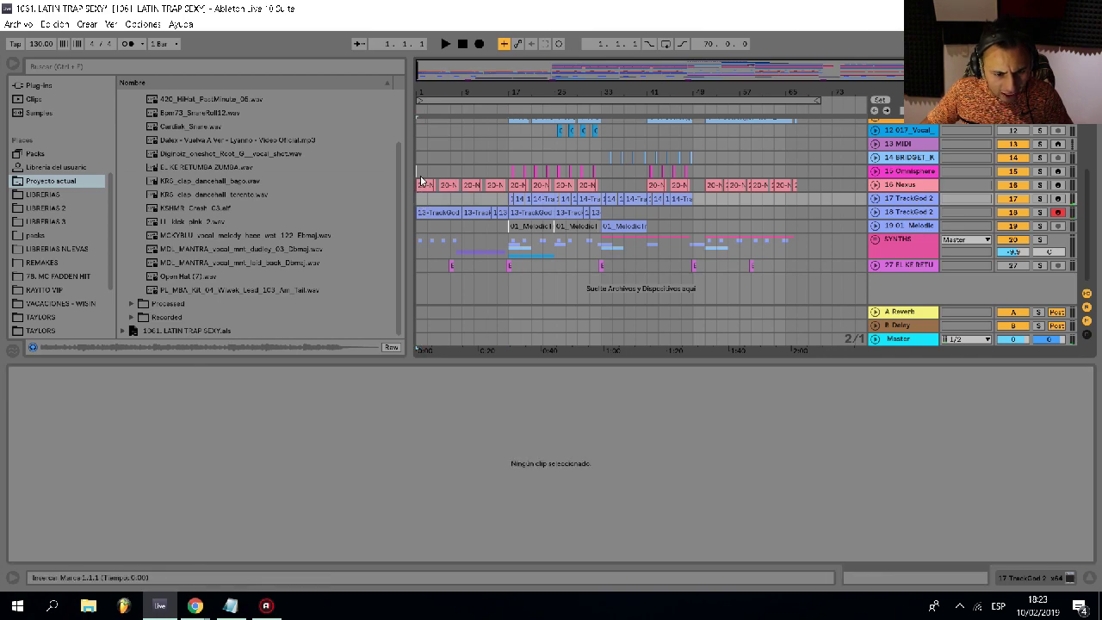
left_click(420, 178)
scroll(430, 179, "up", 5)
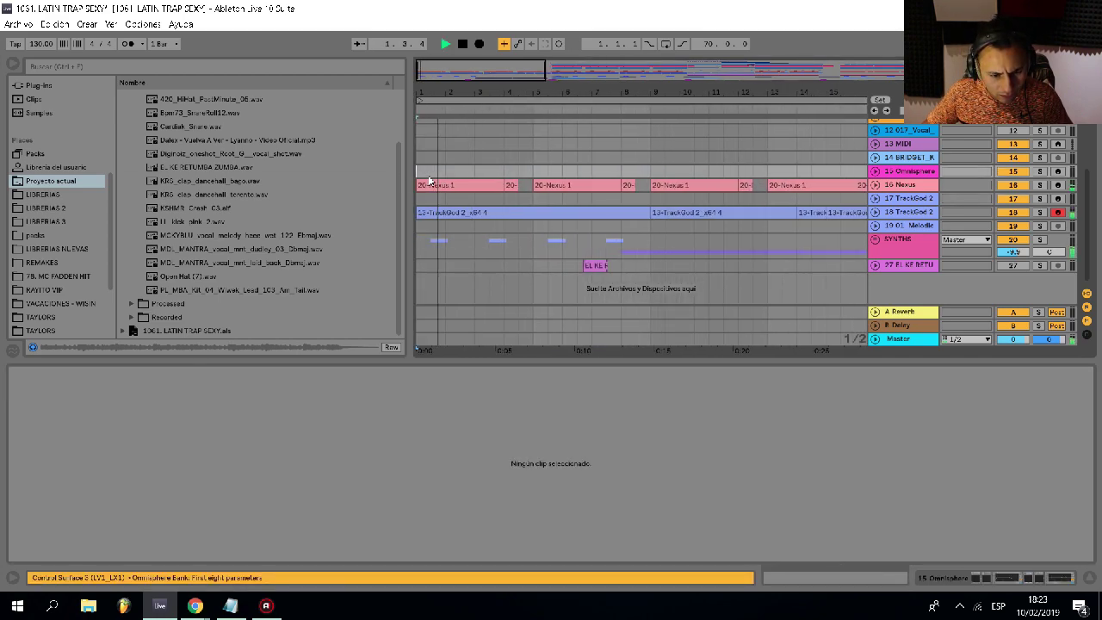
scroll(431, 179, "down", 5)
left_click(502, 212)
left_click(445, 213, "shift")
key("Delete")
- Select the Nexus clips from bar 4 to bar 17 while listening to the intro, and stop playback
left_click(504, 188)
left_click(428, 187)
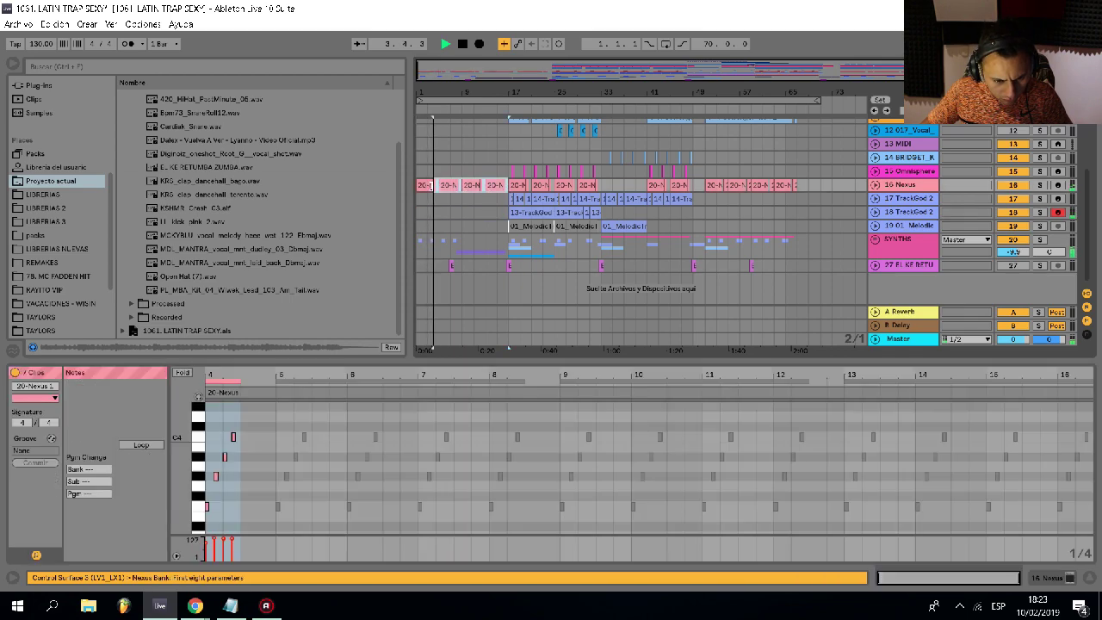
scroll(422, 186, "up", 2)
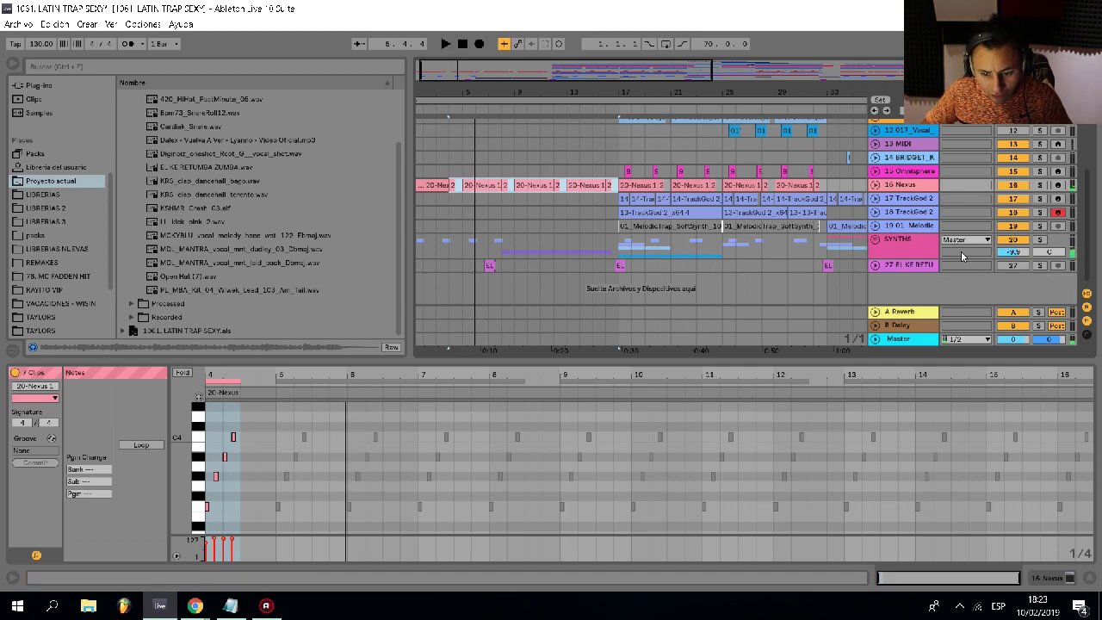
- Move the MDL_MANTRA vocal track out of the SYNTHS group to just above it, and expand the track
left_click(875, 240)
scroll(887, 246, "down", 3)
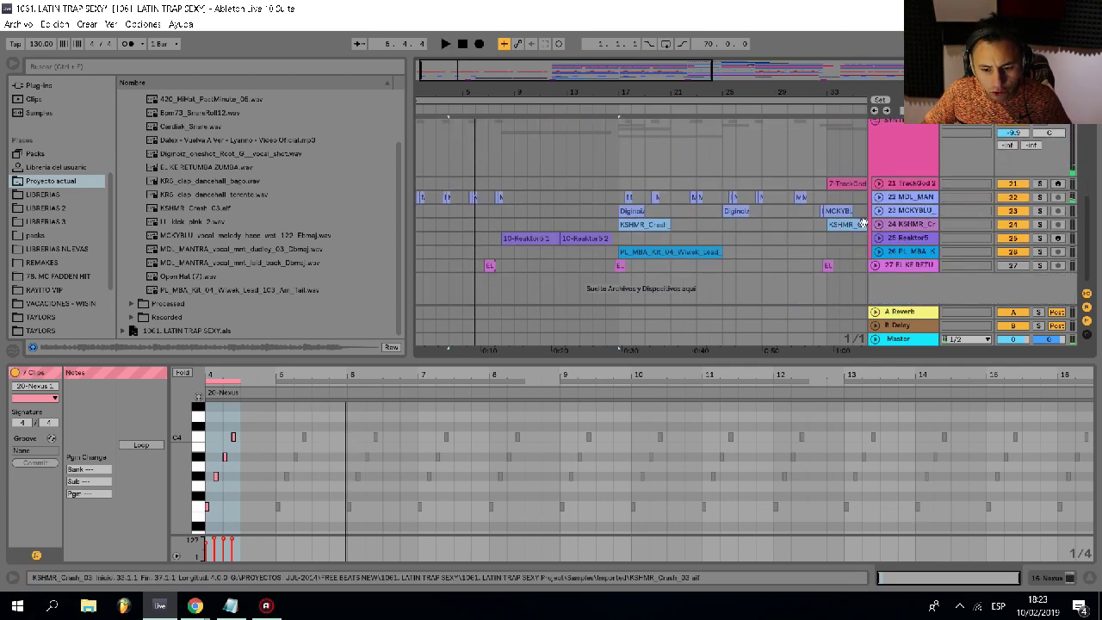
scroll(892, 251, "up", 2)
left_click(898, 241)
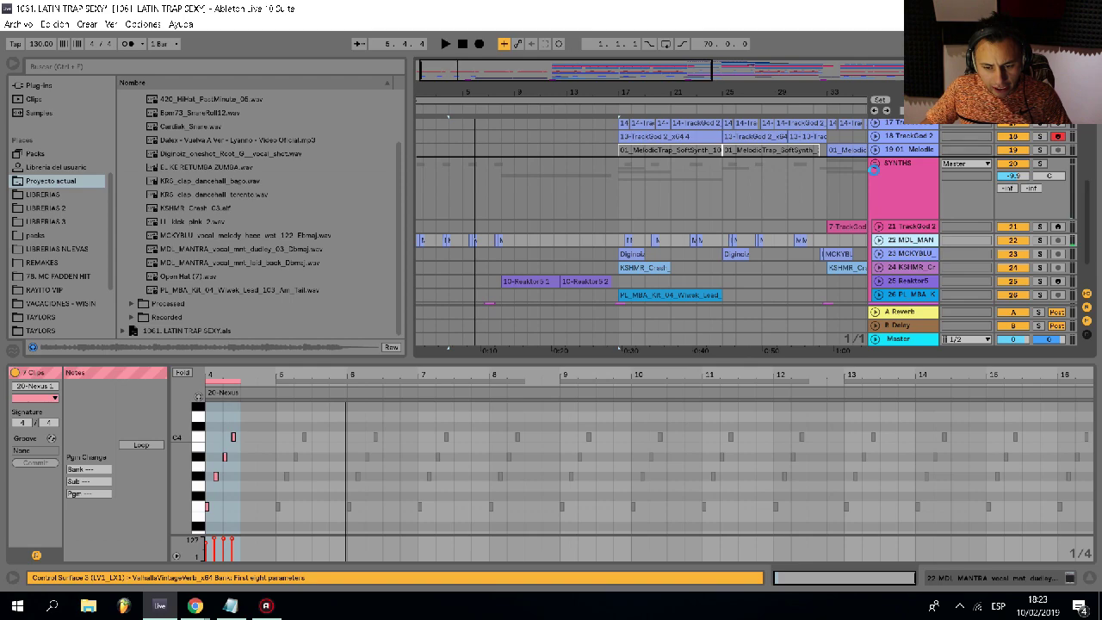
left_click(875, 177)
left_click(876, 164)
scroll(443, 162, "up", 4)
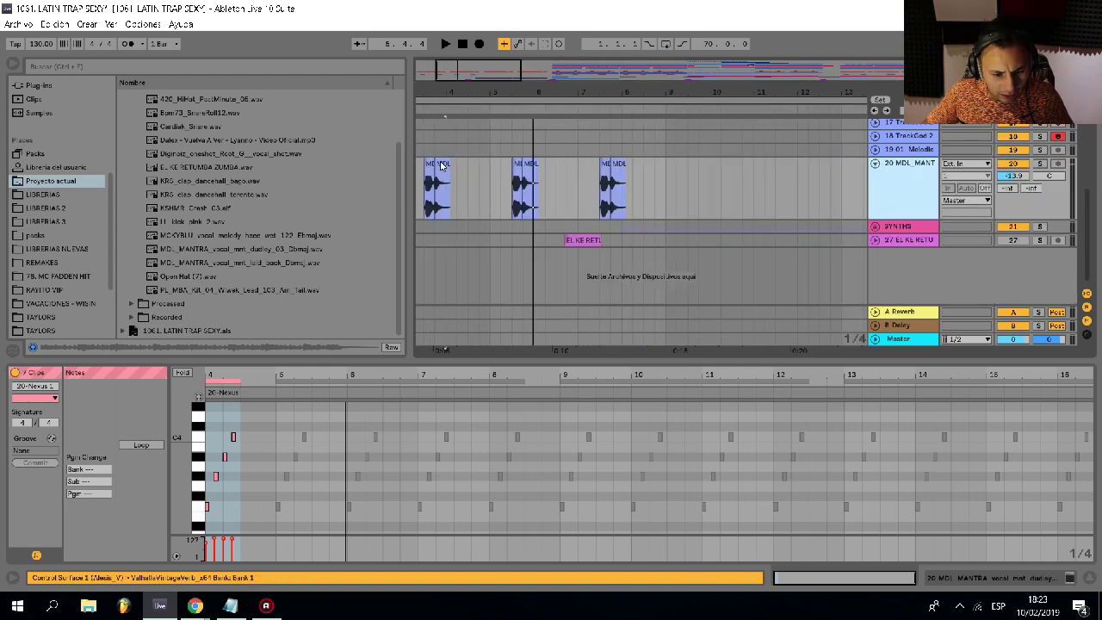
- Open the MDL_MANTRA vocal clip at 1.3.4, locate its sample in the current project's files, and preview it
scroll(441, 150, "left", 2)
left_click(467, 163)
scroll(470, 163, "up", 4)
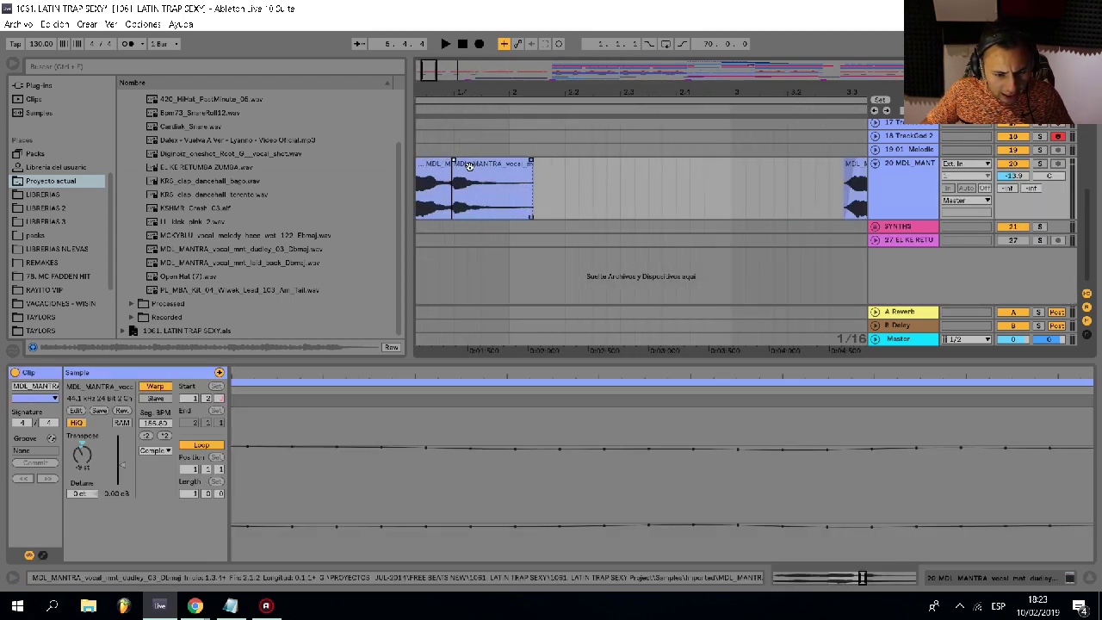
left_click(118, 396)
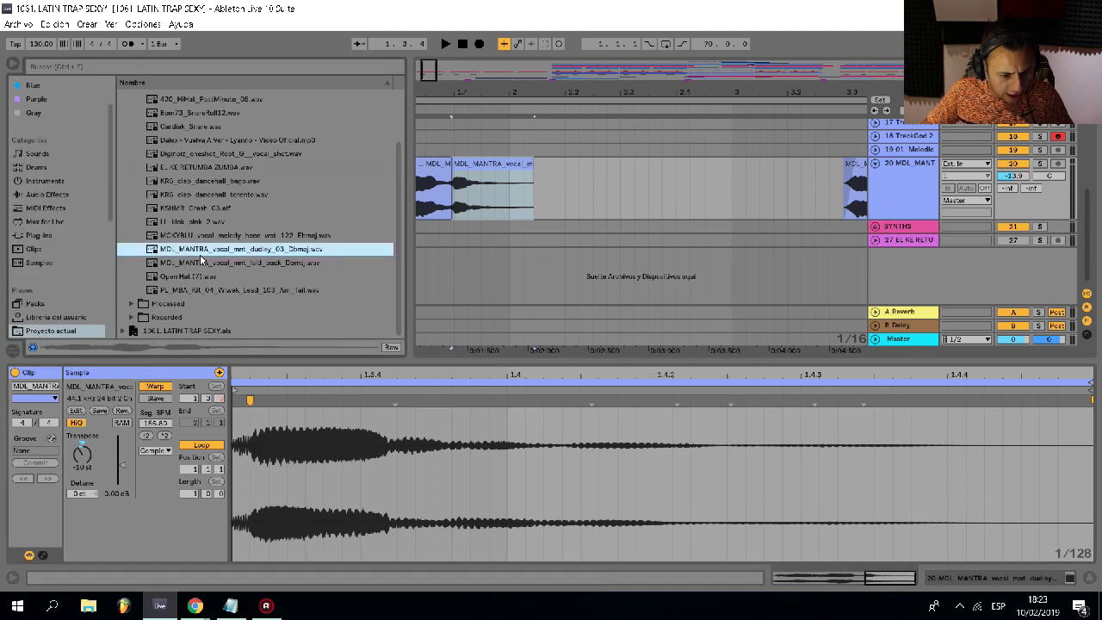
scroll(464, 172, "down", 5)
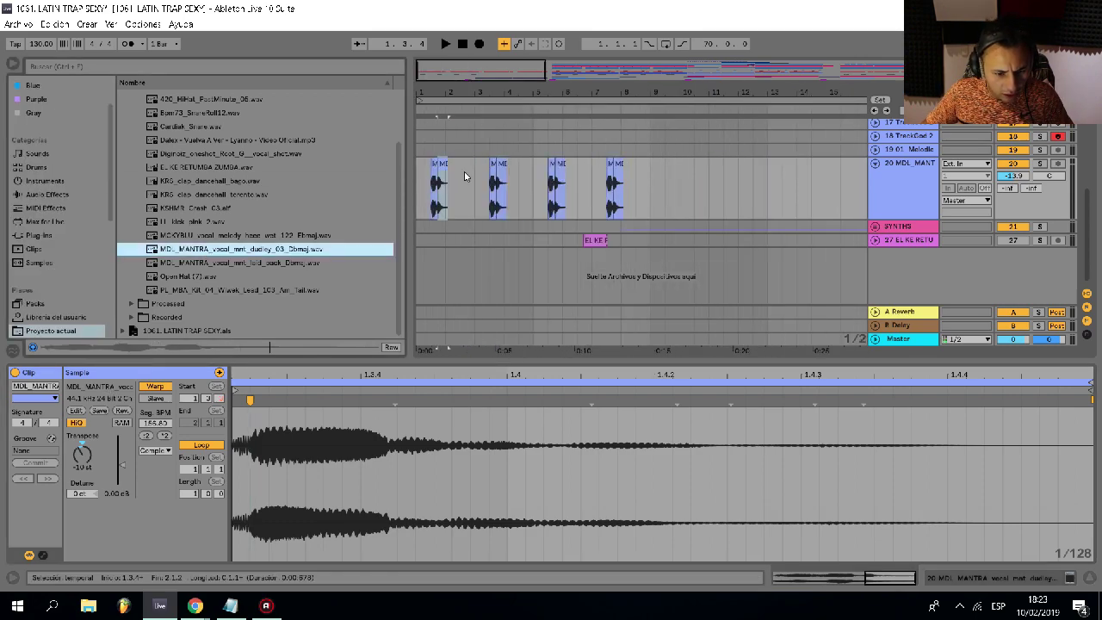
- Copy the VPS Avenger and Omnisphere track clips from bars 17–33 to bars 1–17, and play the intro
left_click(420, 152)
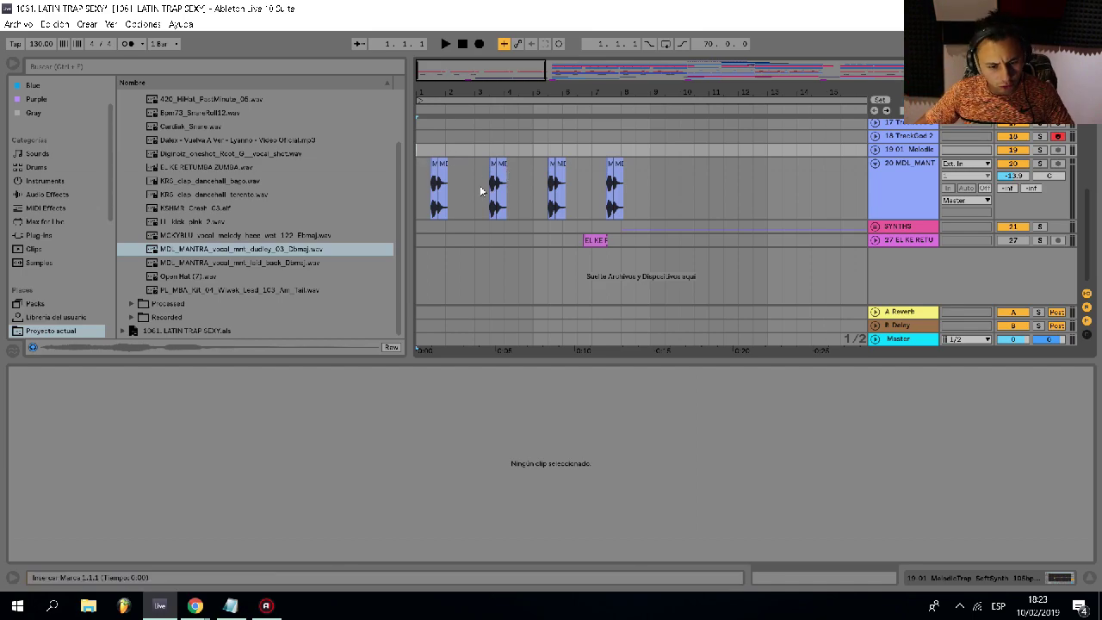
scroll(426, 191, "up", 2)
scroll(446, 157, "down", 4)
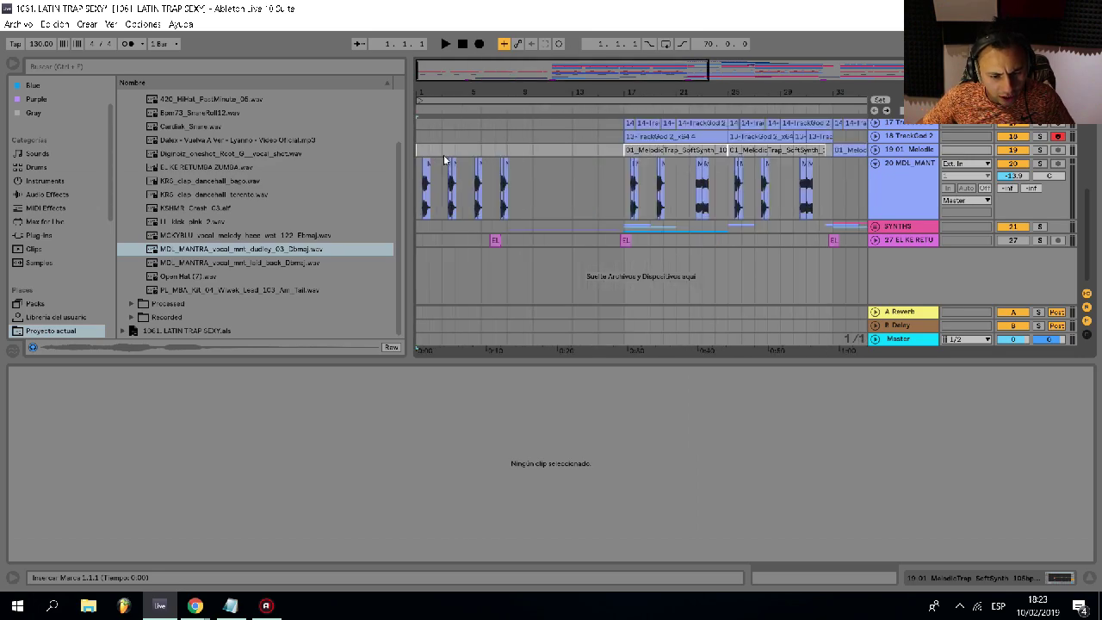
scroll(517, 175, "up", 4)
scroll(543, 179, "down", 2)
left_click(641, 186)
left_click(799, 199, "shift")
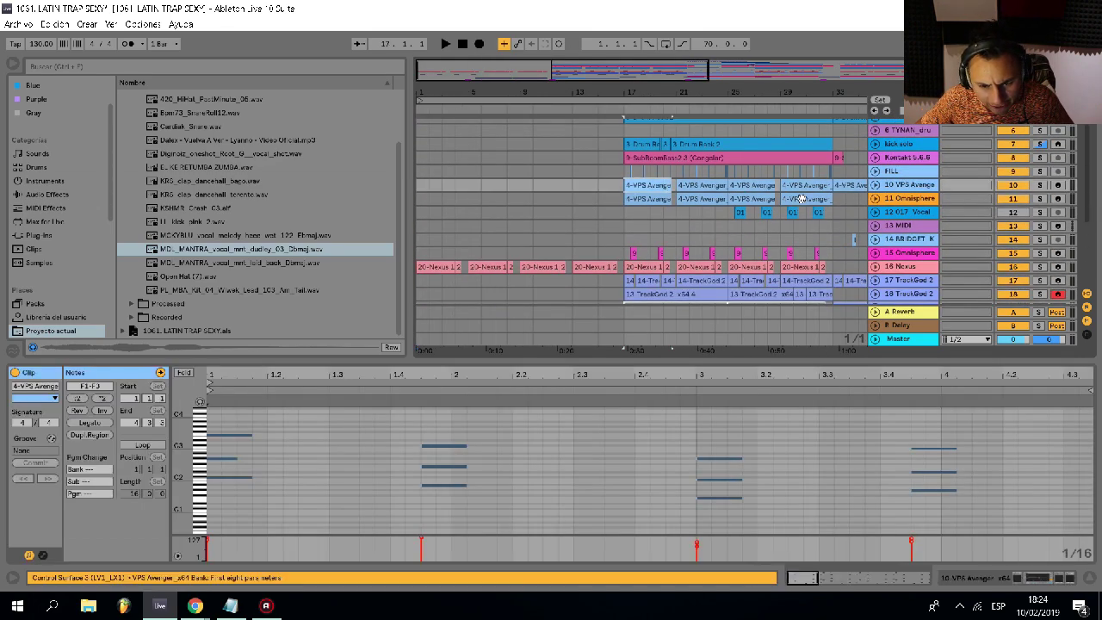
left_click(419, 189)
key("ctrl+v")
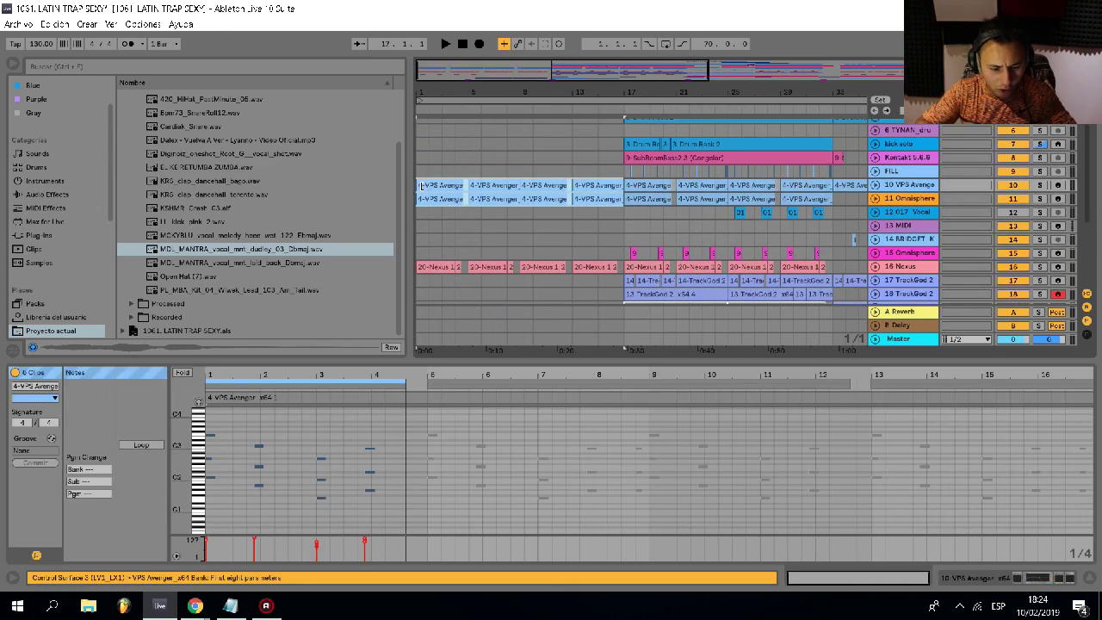
key("space")
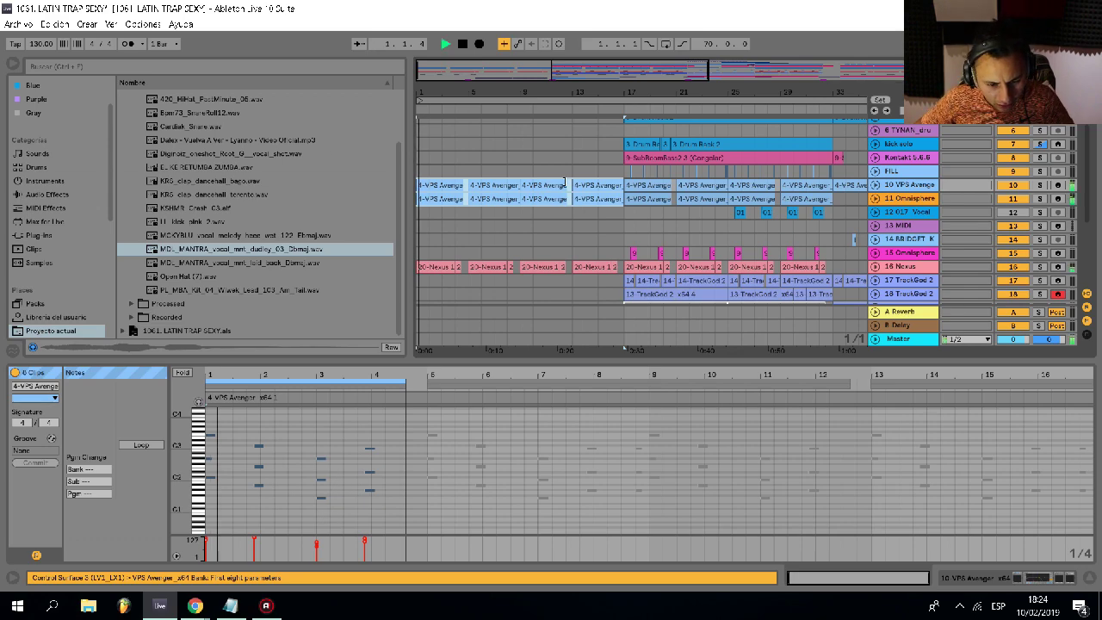
- Expand the Omnisphere track and lower its EQ Eight high-frequency roll-off to about 2.45 kHz
left_click(807, 228)
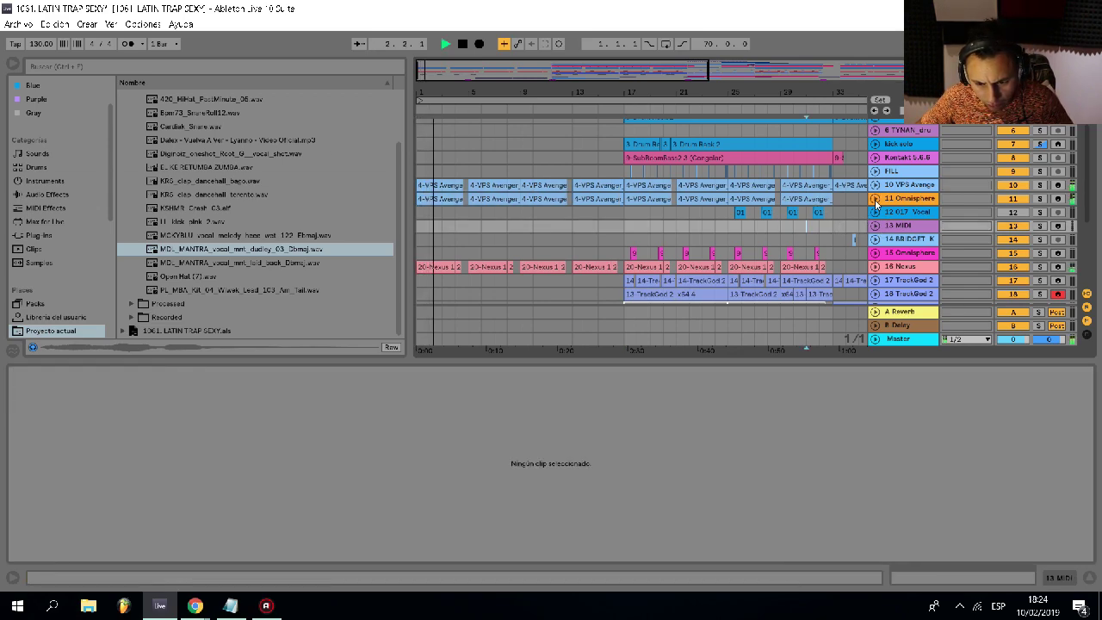
left_click(1059, 199)
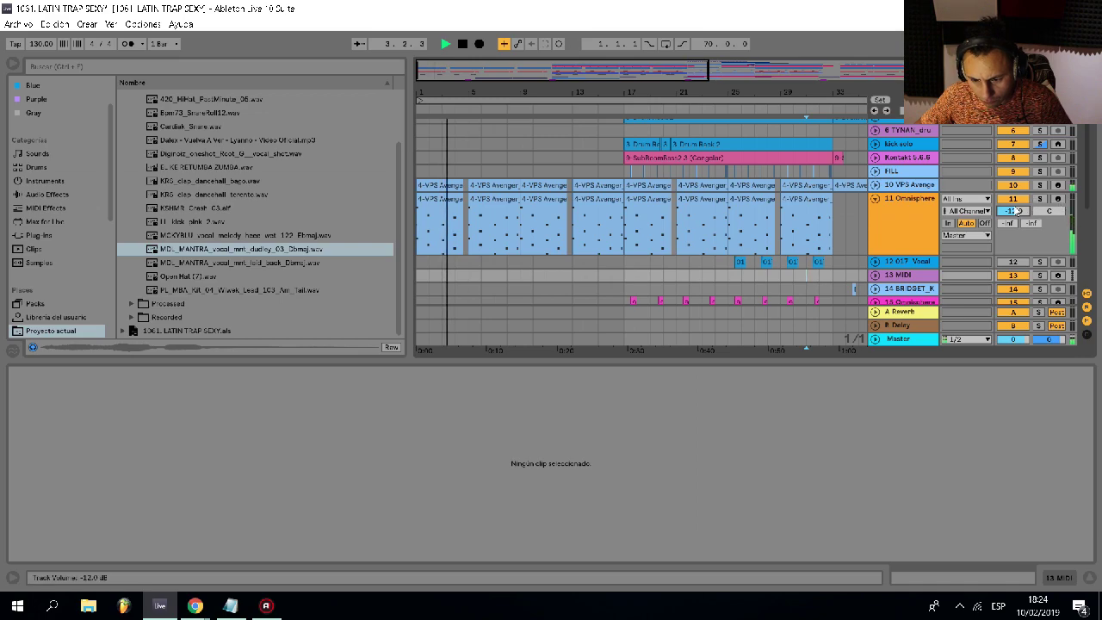
double_click(893, 207)
left_click_drag(424, 495, 364, 498)
scroll(529, 108, "down", 1)
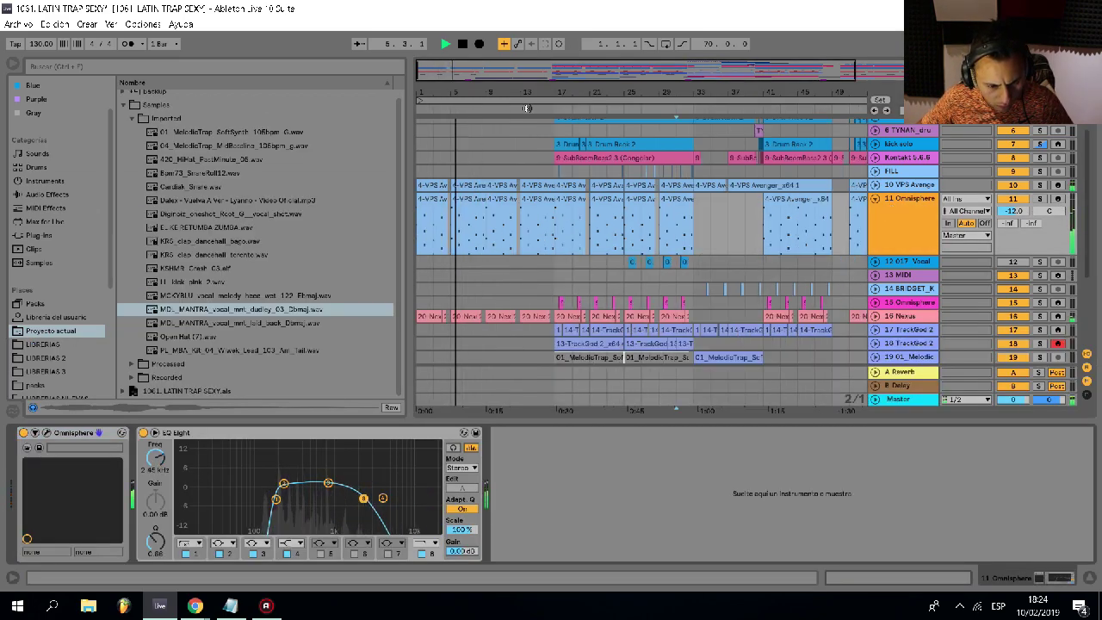
- Stop playback, delete the Nexus clips in bars 1–9, and return the insert marker to bar 1
scroll(443, 184, "up", 2)
left_click(419, 234)
key("space")
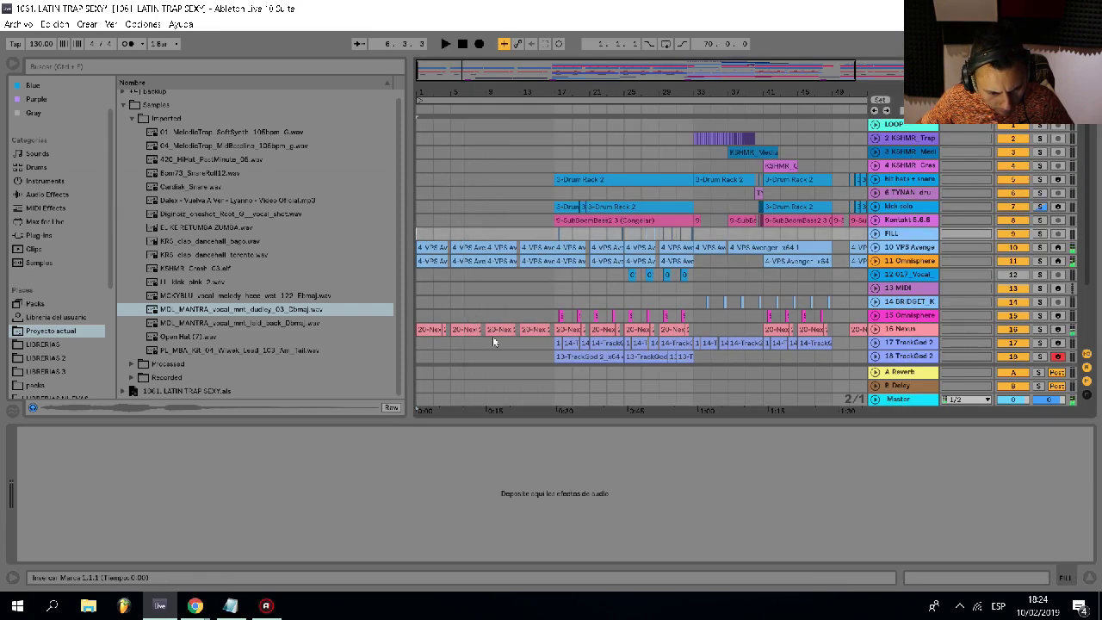
left_click_drag(484, 331, 419, 330)
key("Delete")
left_click(420, 276)
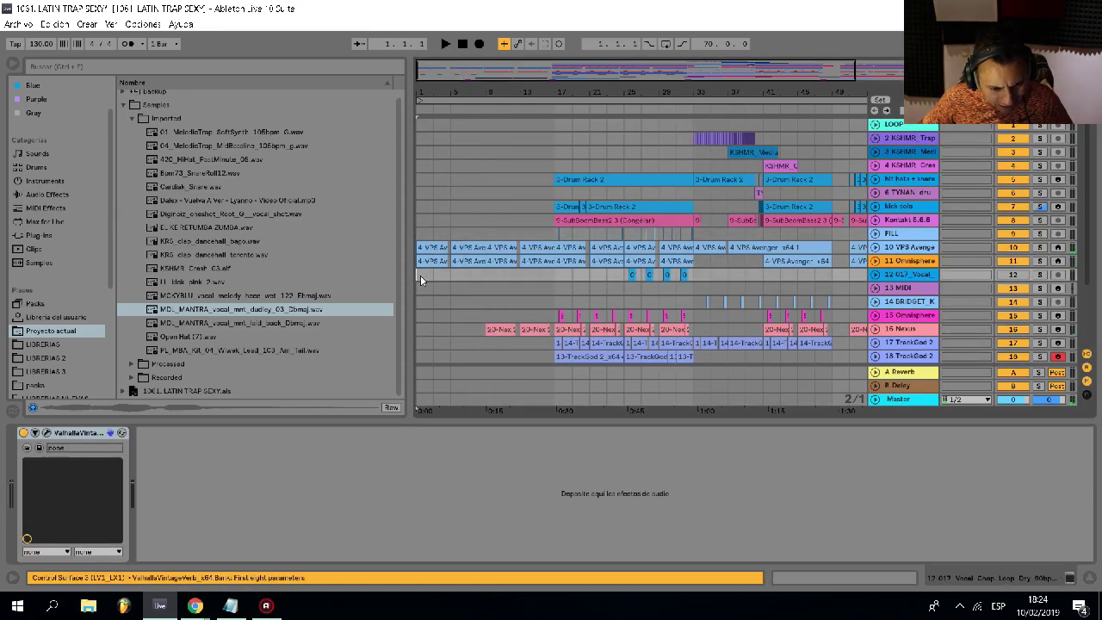
- Insert a MIDI track below the VPS Avenger track and load TrackGod 2_x64 on it
left_click(890, 249)
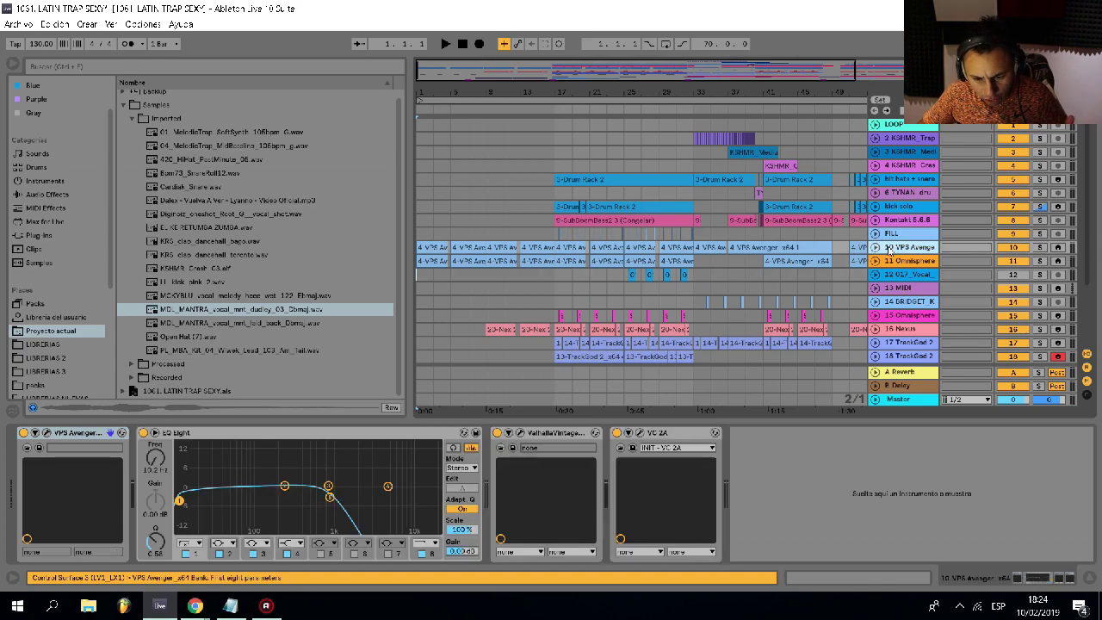
key("ctrl+shift+t")
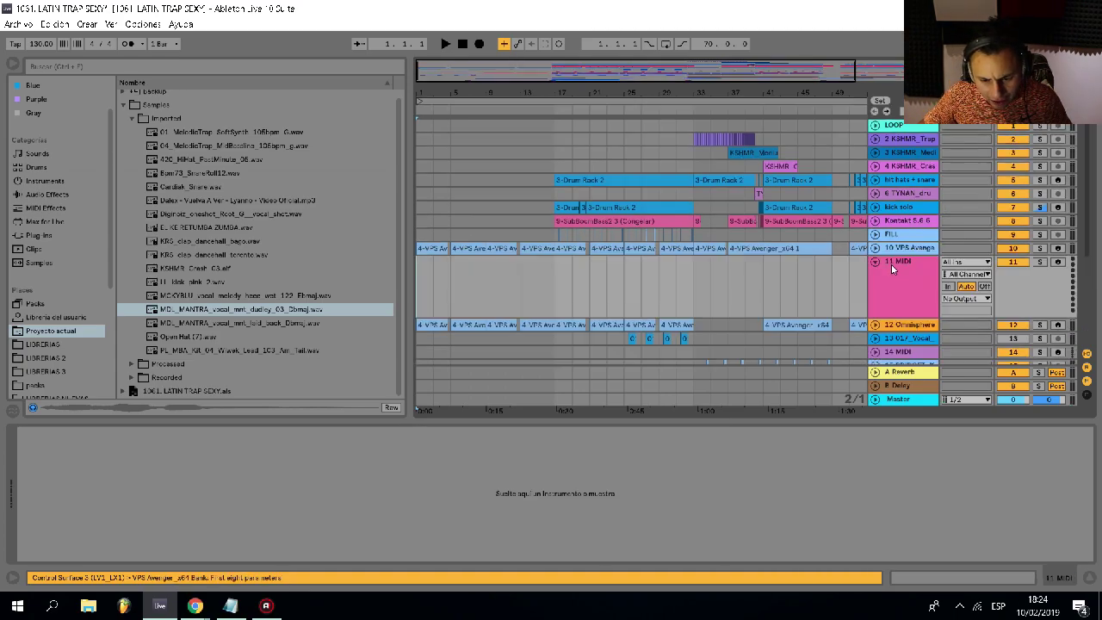
left_click(903, 284)
scroll(524, 246, "down", 1)
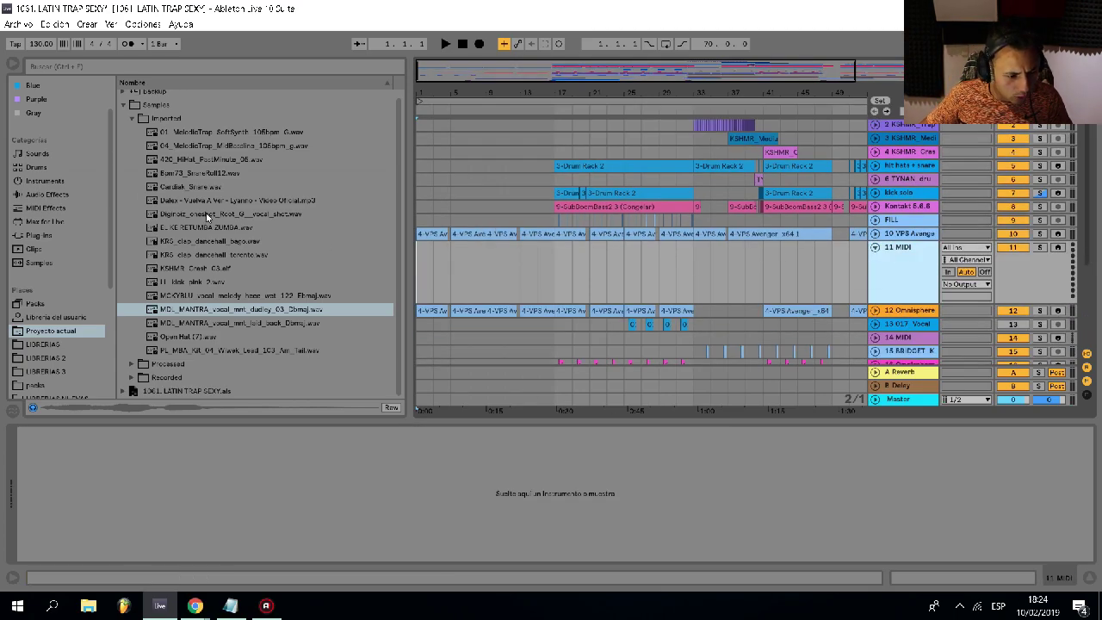
left_click(38, 235)
scroll(185, 215, "down", 10)
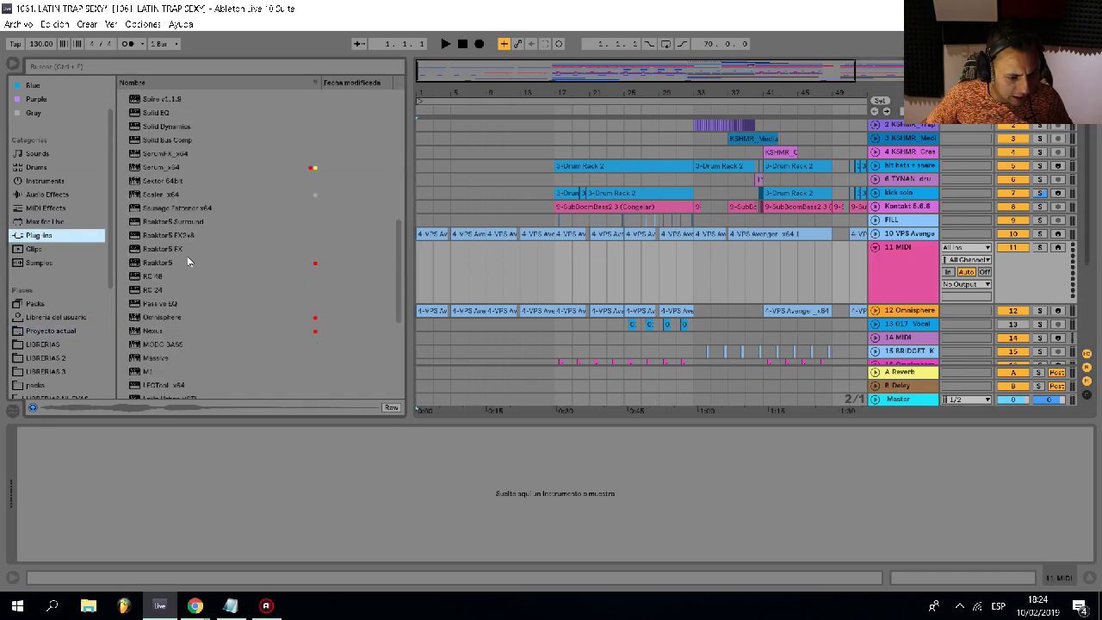
scroll(183, 204, "up", 5)
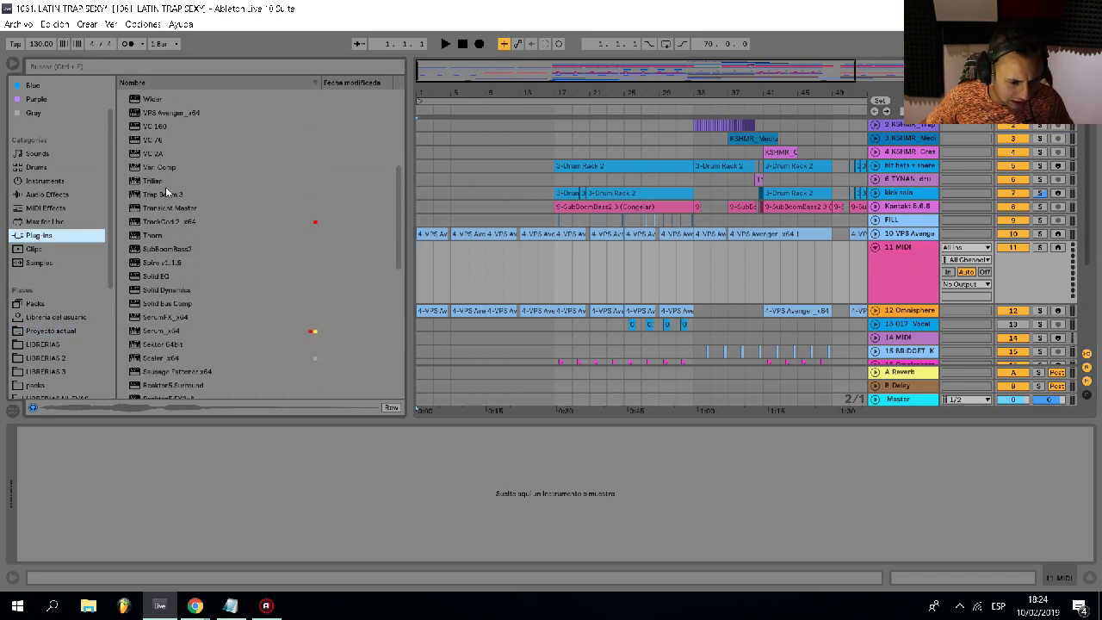
left_click(161, 224)
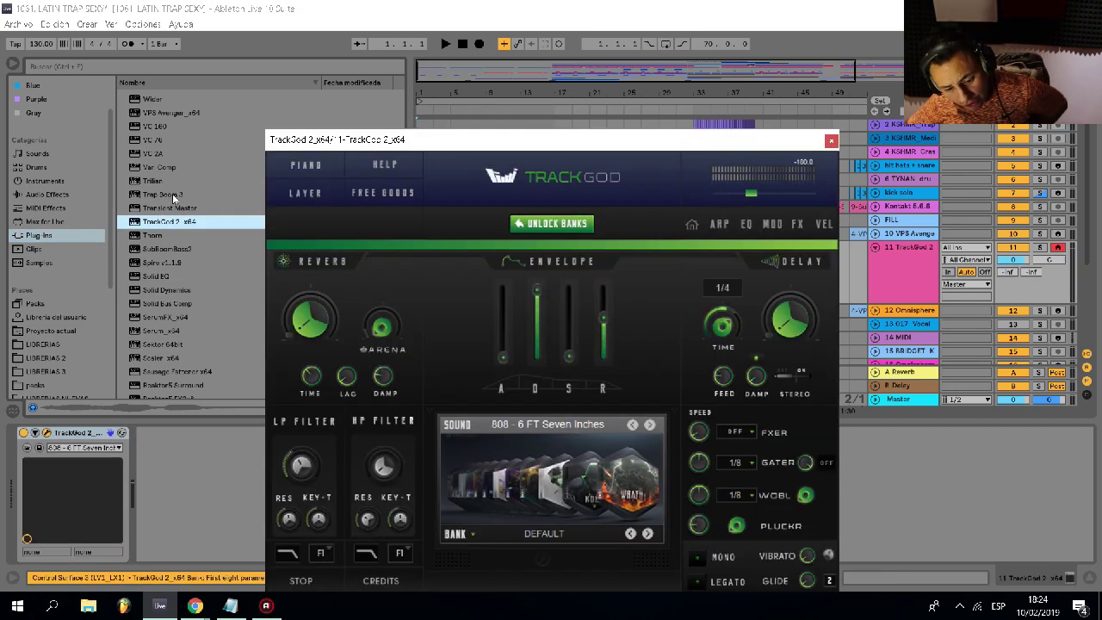
- Choose the PD - Air Pad 2 sound in TrackGod 2, comparing it with PD - Anthem Next Door, and close the plug-in
left_click(563, 427)
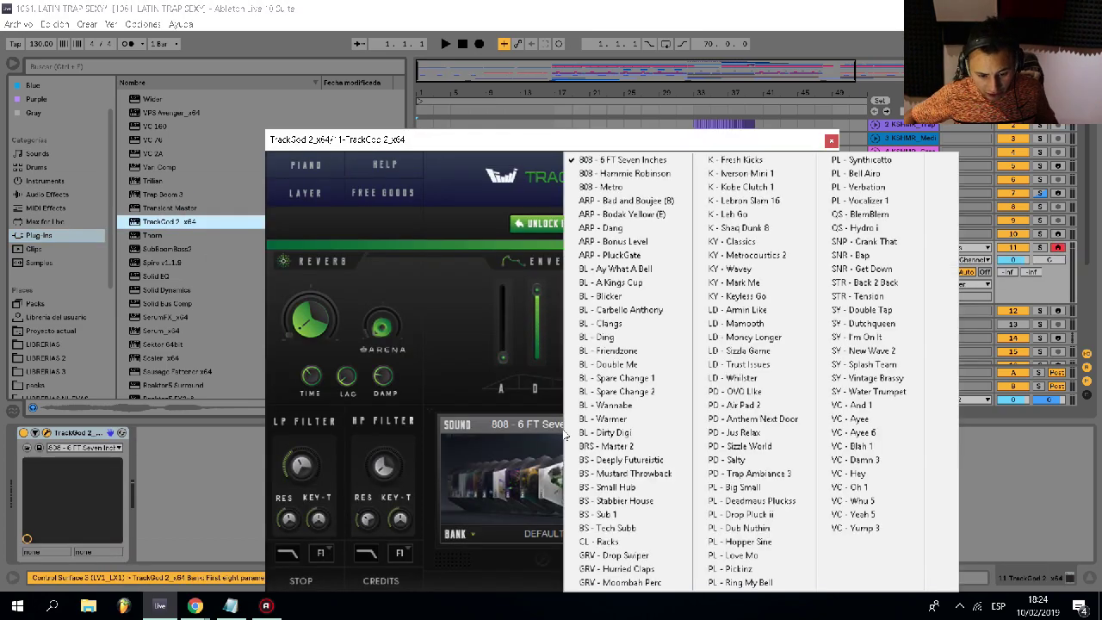
left_click(732, 404)
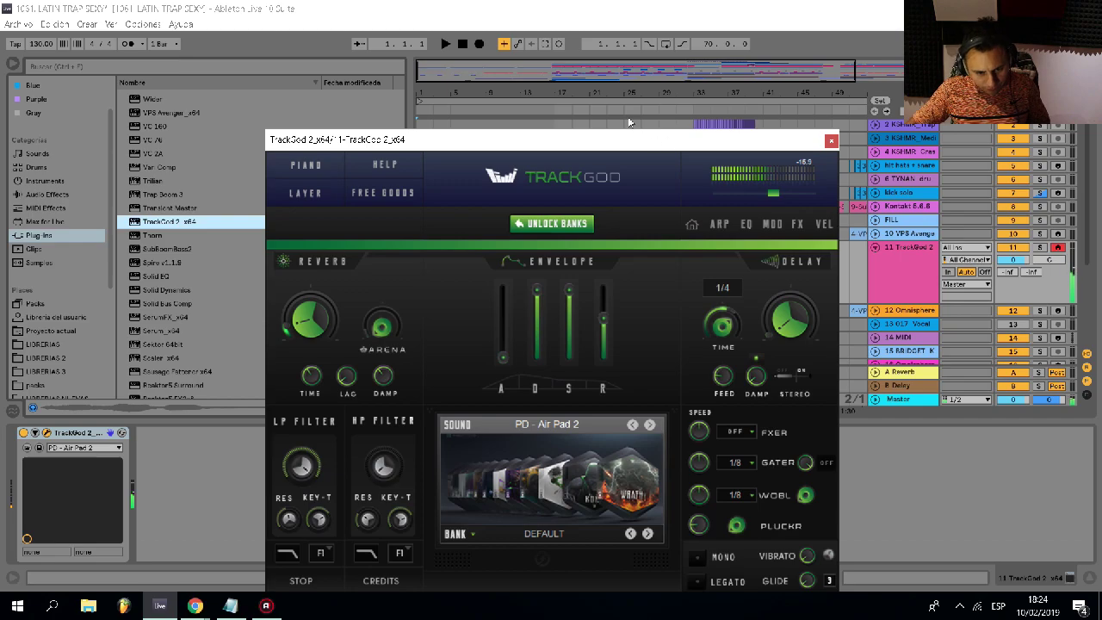
key("space")
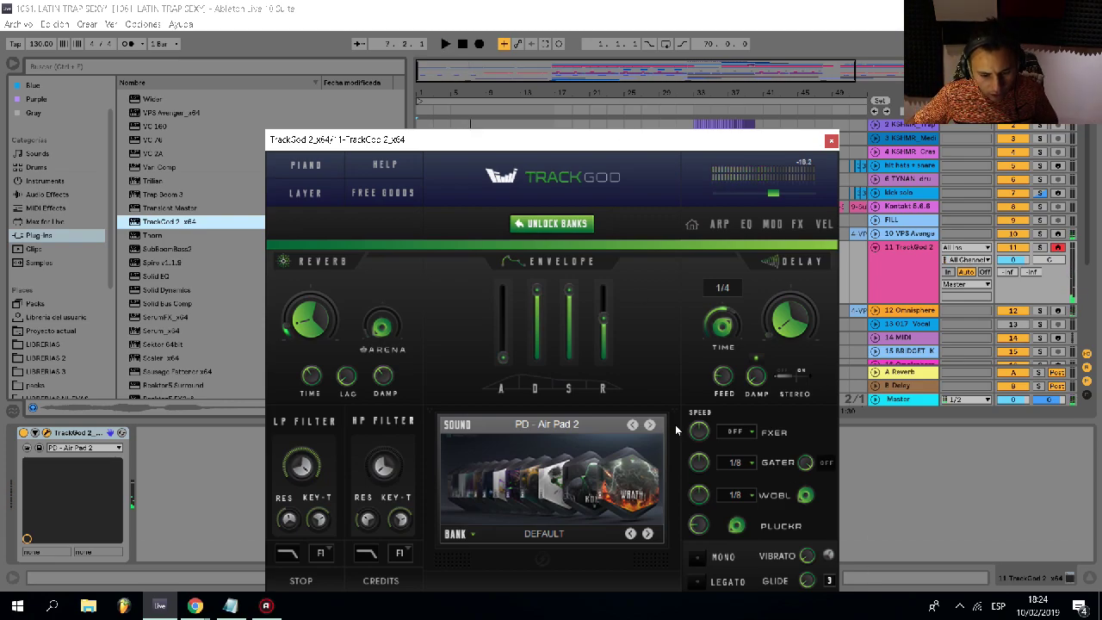
left_click(649, 425)
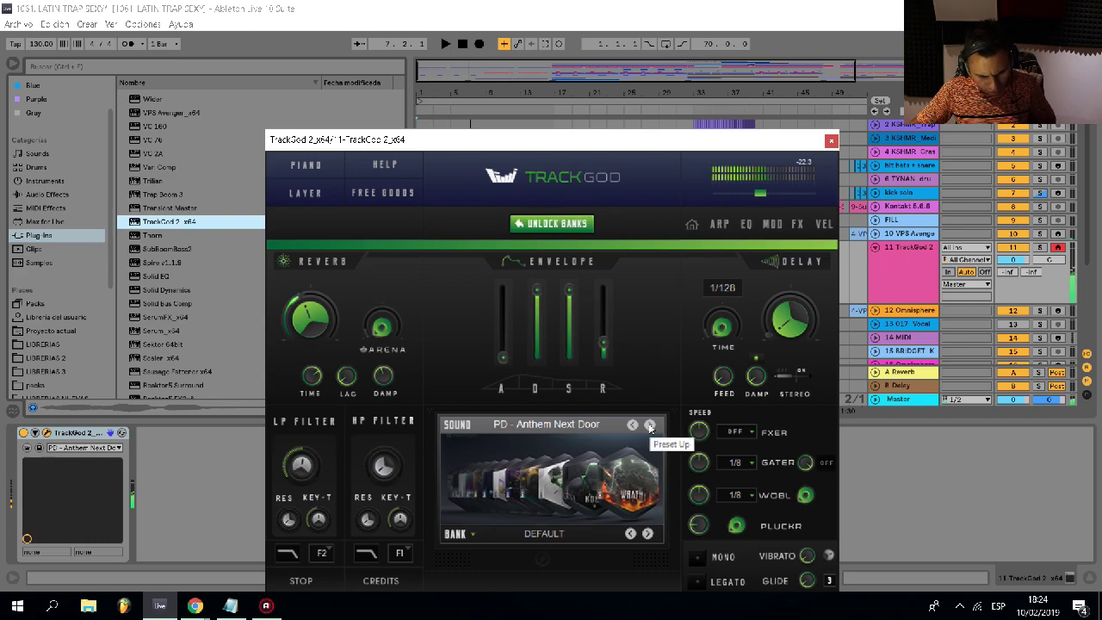
left_click(634, 426)
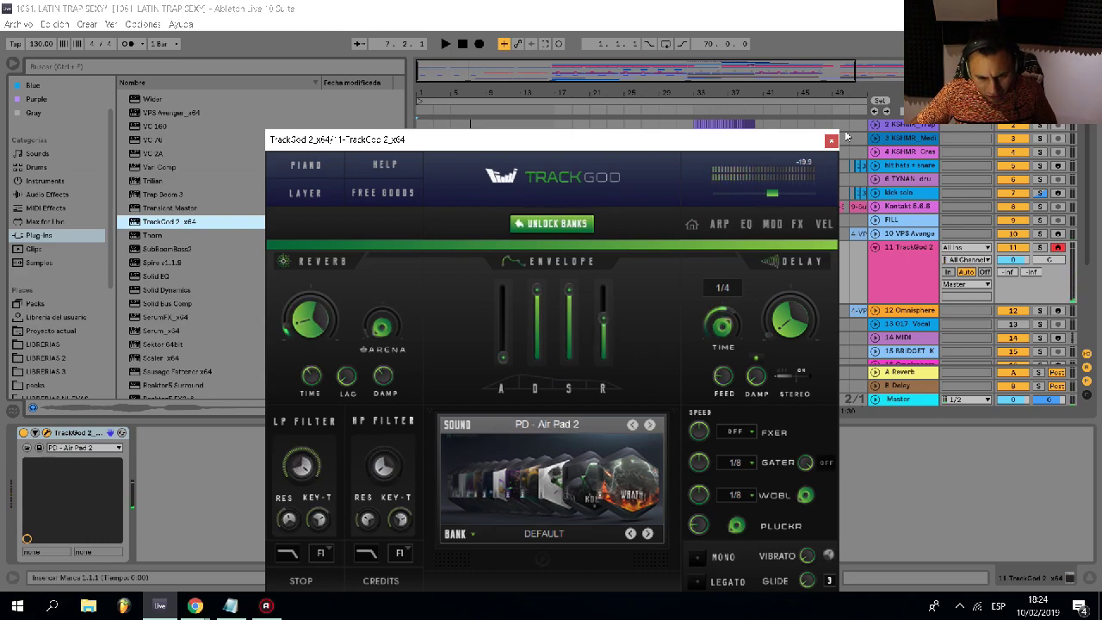
left_click(831, 140)
- Record a pad melody on the new TrackGod 2 track from bar 1 to about bar 9, and open the recorded clip
left_click(420, 195)
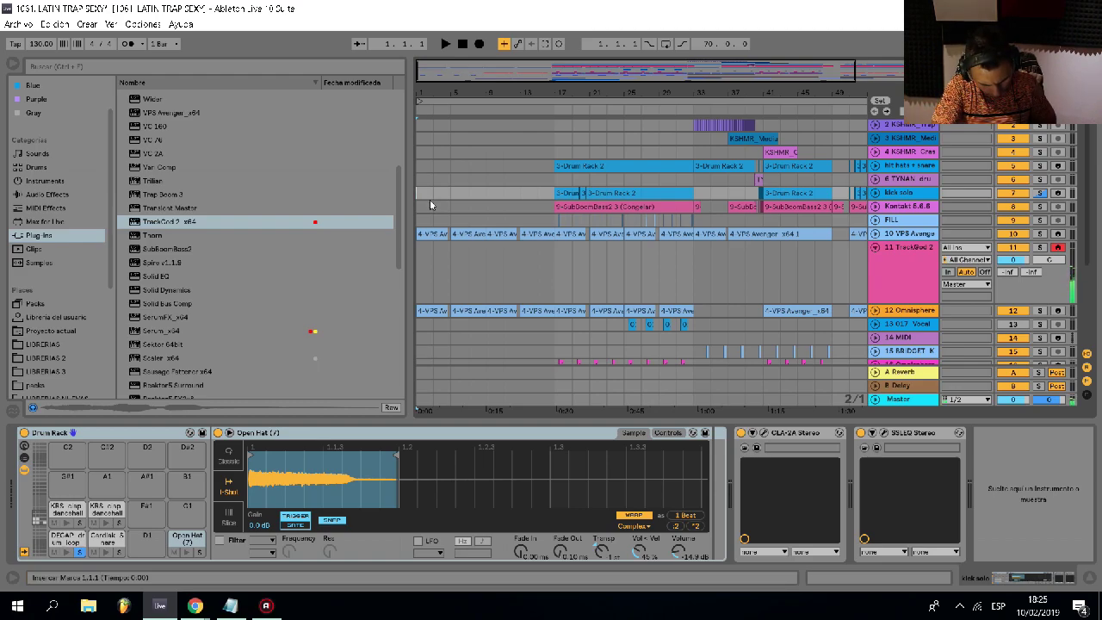
key("F9")
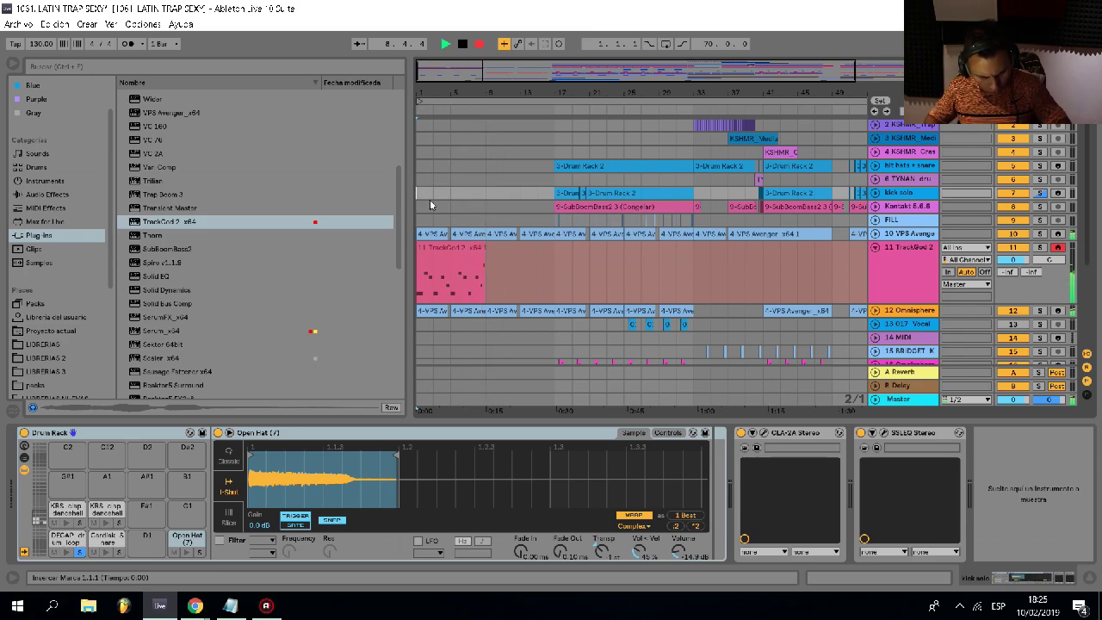
key("space")
double_click(451, 256)
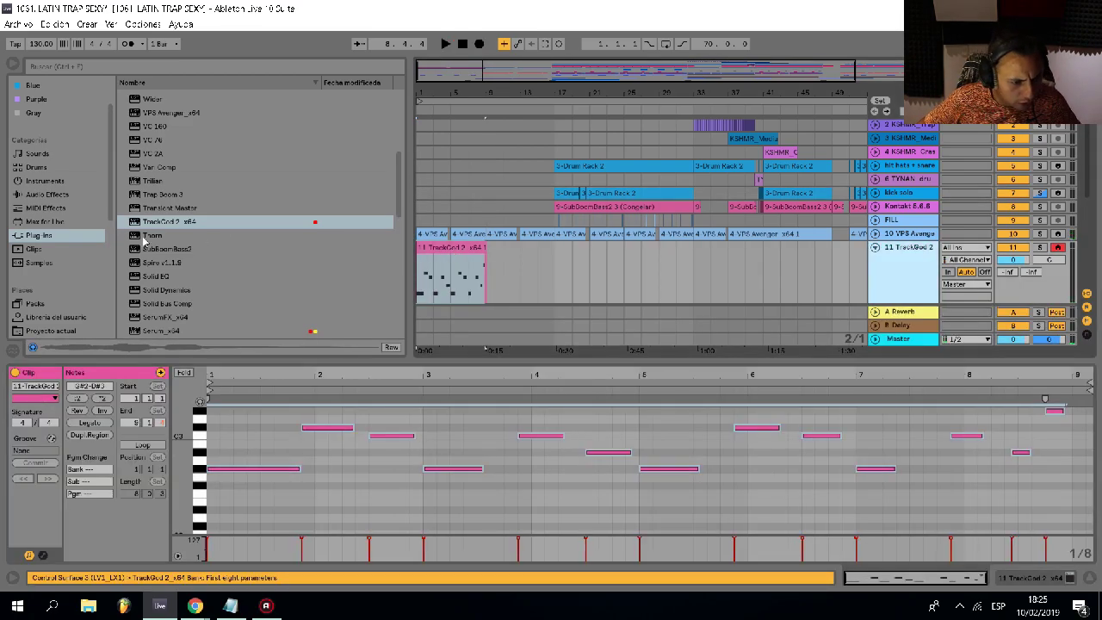
- Add EQ Eight to the TrackGod 2 track, cutting band 3 by about 6.5 dB near 1 kHz and lowering band 4
left_click(47, 194)
left_click(73, 68)
type("eq")
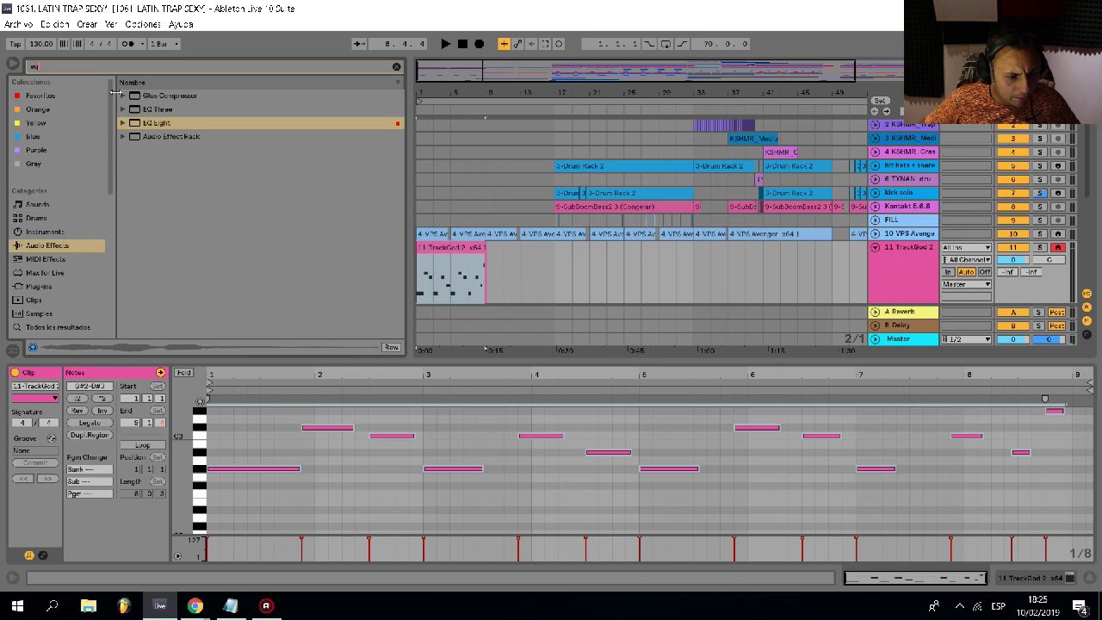
left_click(156, 127)
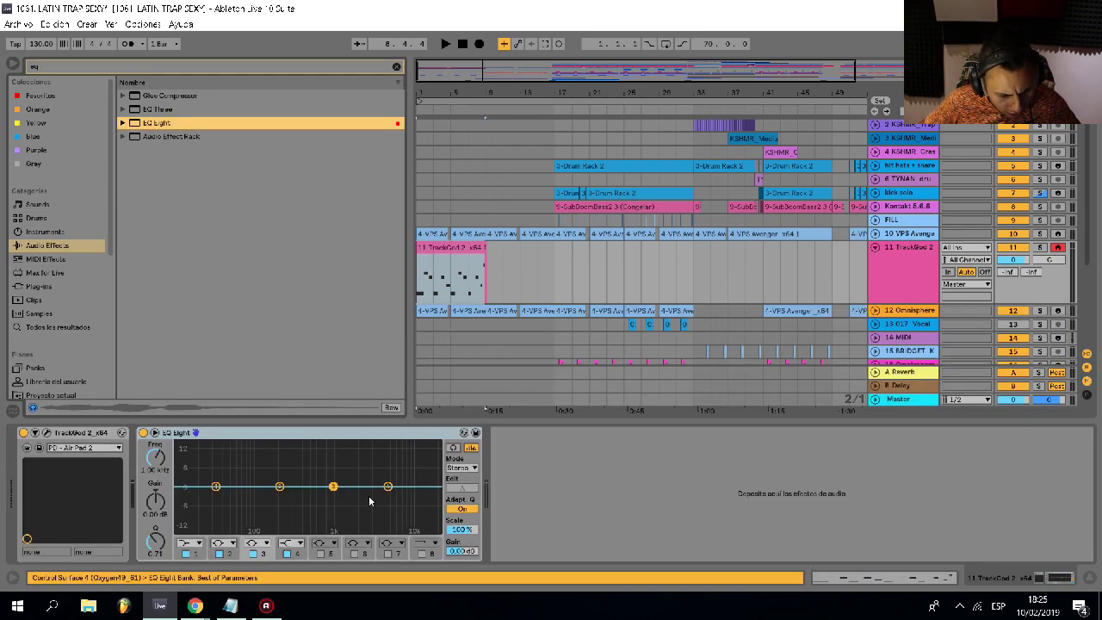
left_click_drag(387, 488, 388, 523)
left_click_drag(334, 492, 332, 506)
- Add the ValhallaPlate reverb after the EQ on the TrackGod 2 track and set its mix to 39.6%
left_click_drag(60, 67, 2, 67)
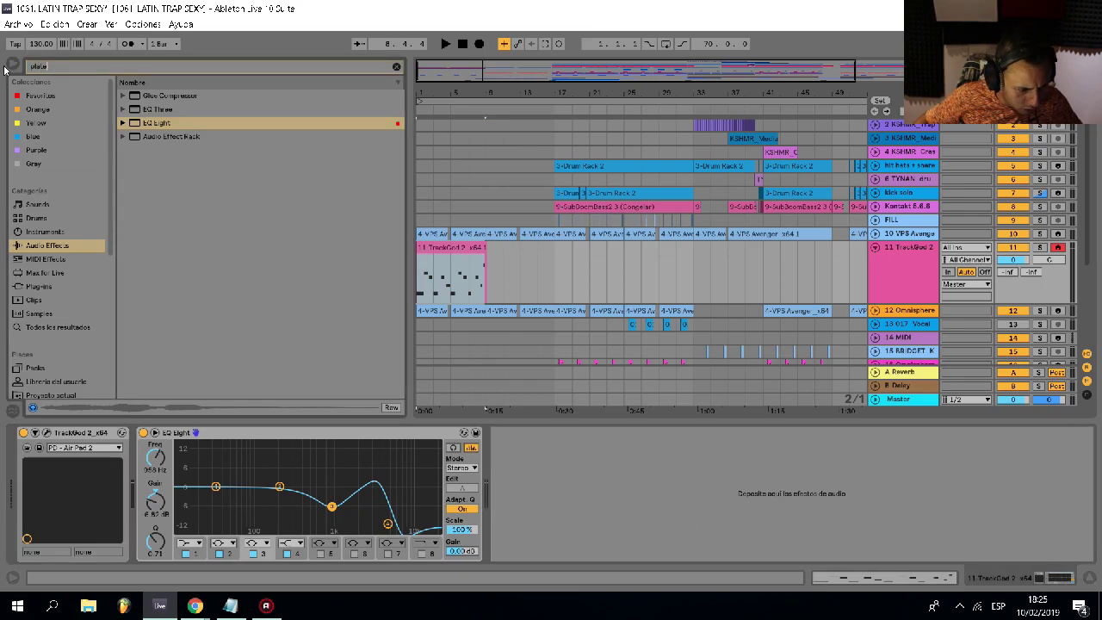
left_click(38, 286)
left_click(165, 123)
left_click_drag(165, 123, 624, 465)
left_click_drag(320, 395, 319, 480)
- Add the Wider plug-in after ValhallaPlate on the TrackGod 2 track, and close both plug-in windows
left_click(112, 64)
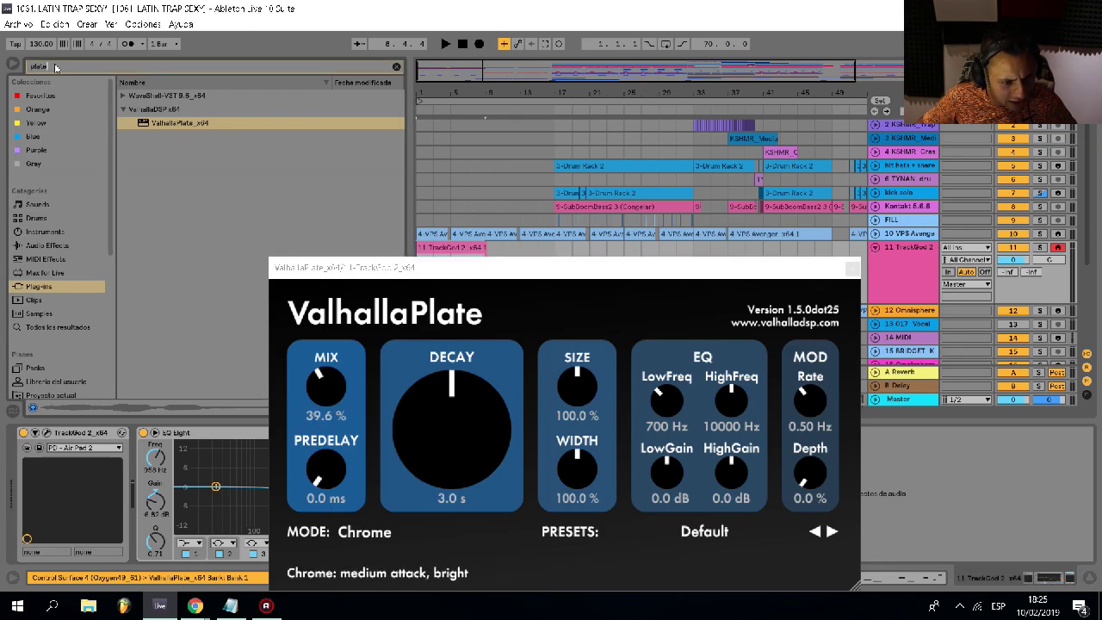
type("wider")
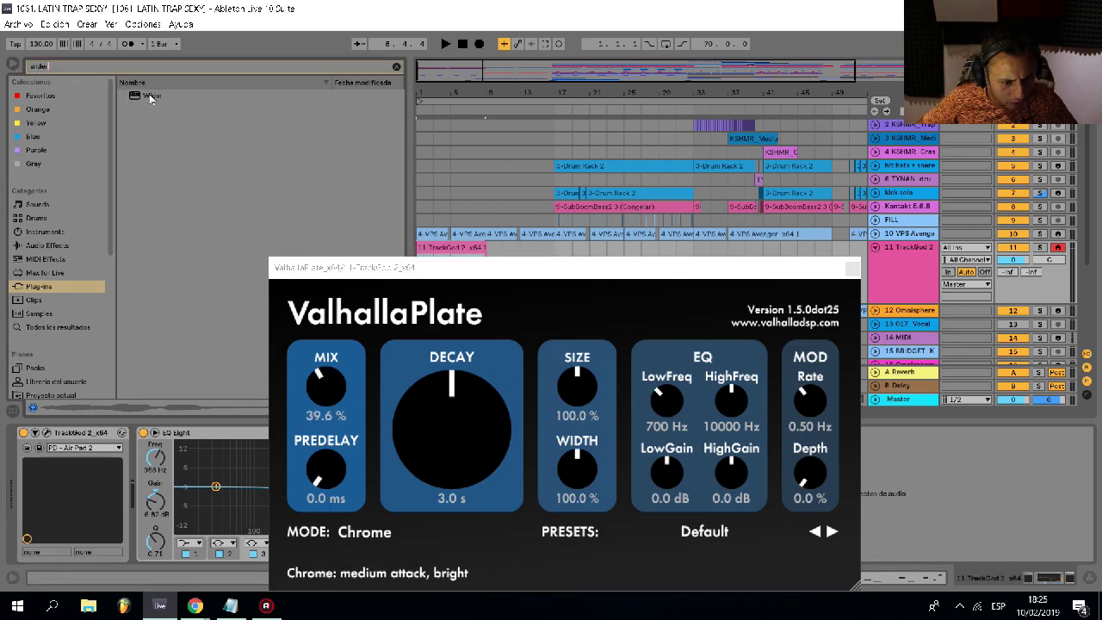
double_click(150, 95)
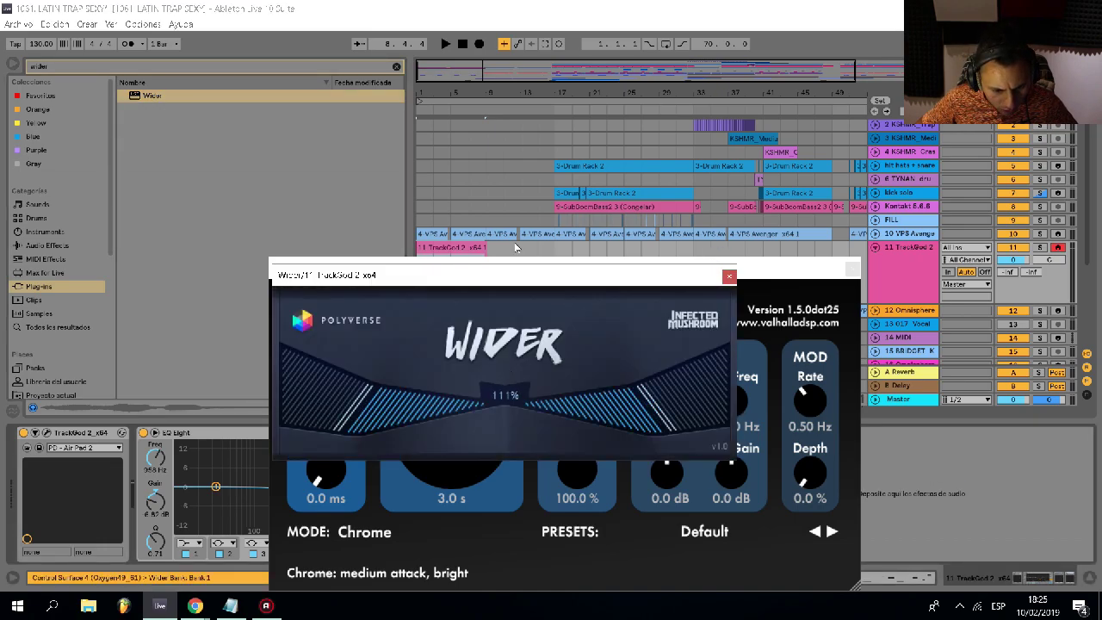
left_click(730, 278)
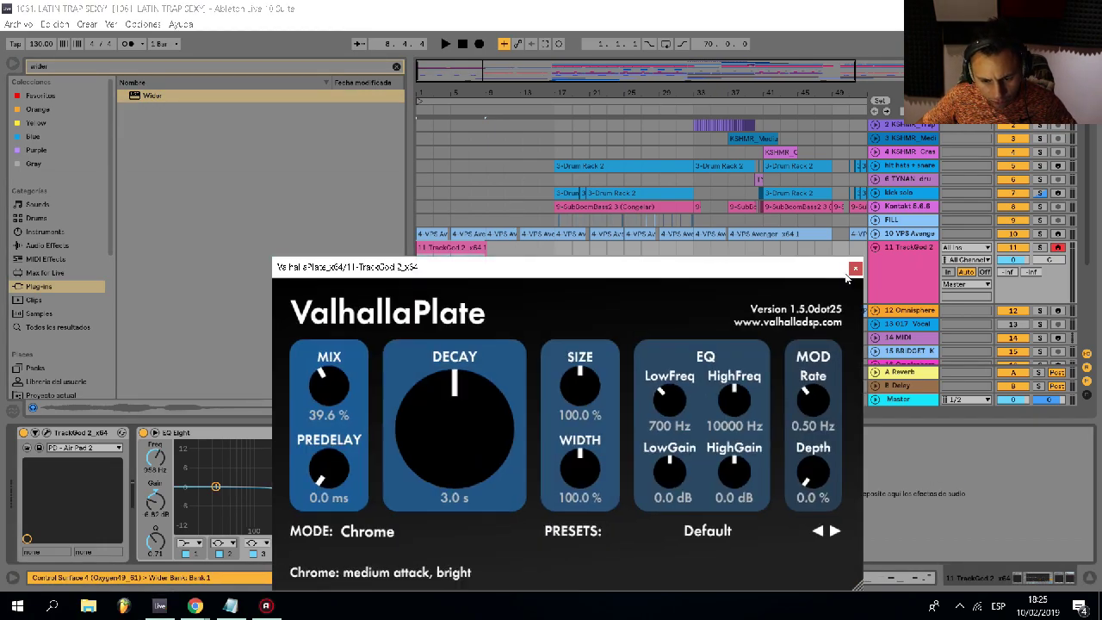
left_click(856, 268)
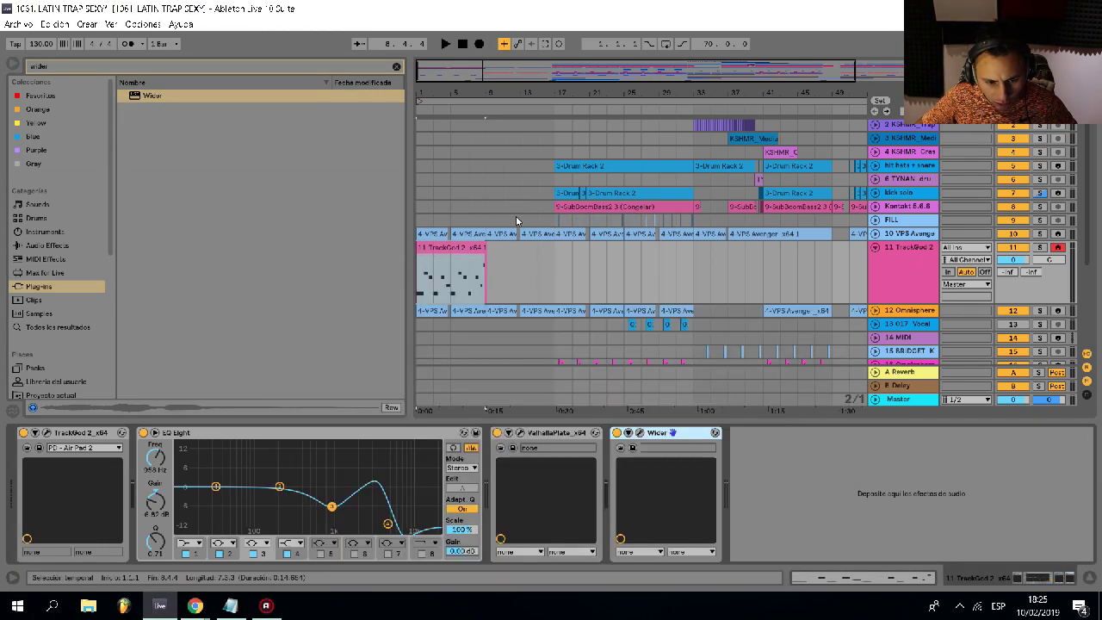
- Play from bar 1 and duplicate the recorded TrackGod 2 pad clip to fill bars 9–17
left_click(414, 197)
left_click(454, 254)
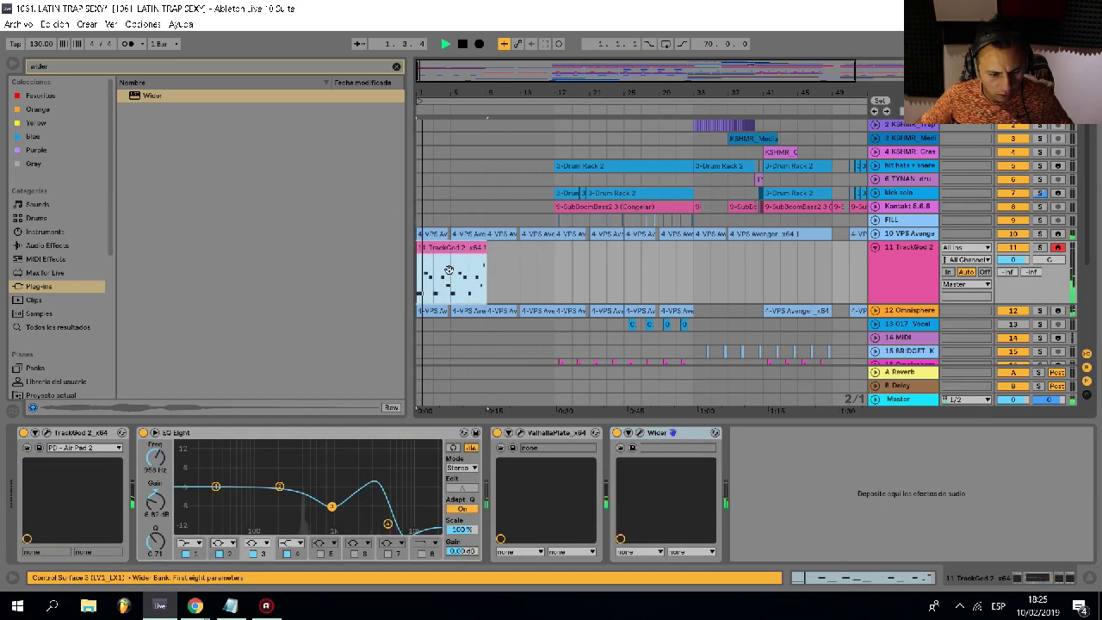
scroll(454, 262, "up", 2)
left_click(535, 295)
left_click(509, 284)
key("ctrl+d")
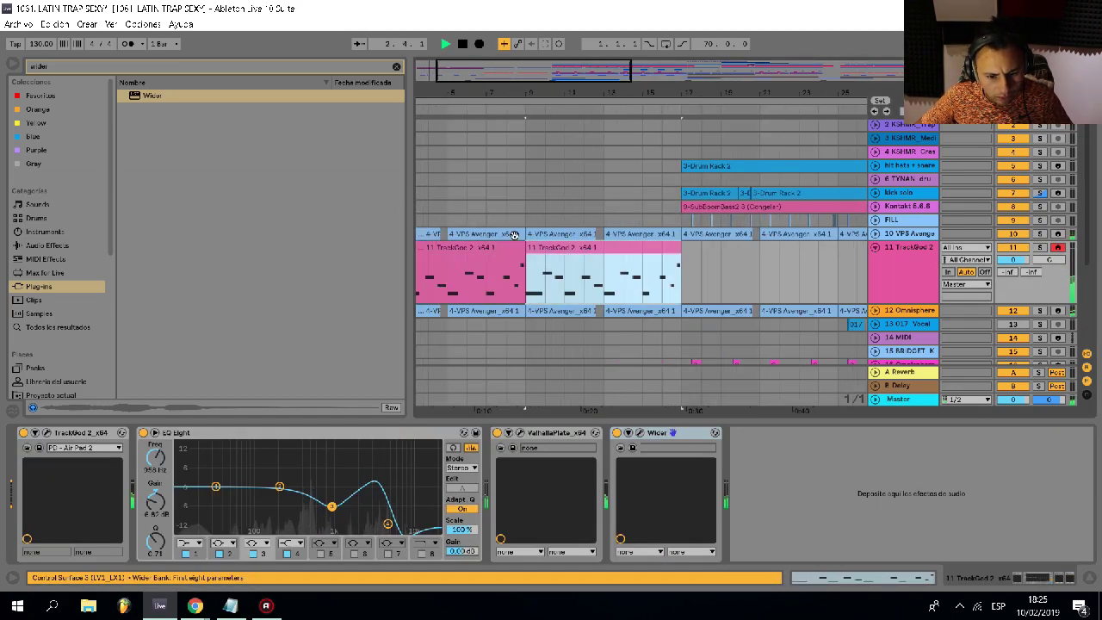
left_click(721, 284)
scroll(721, 285, "down", 2)
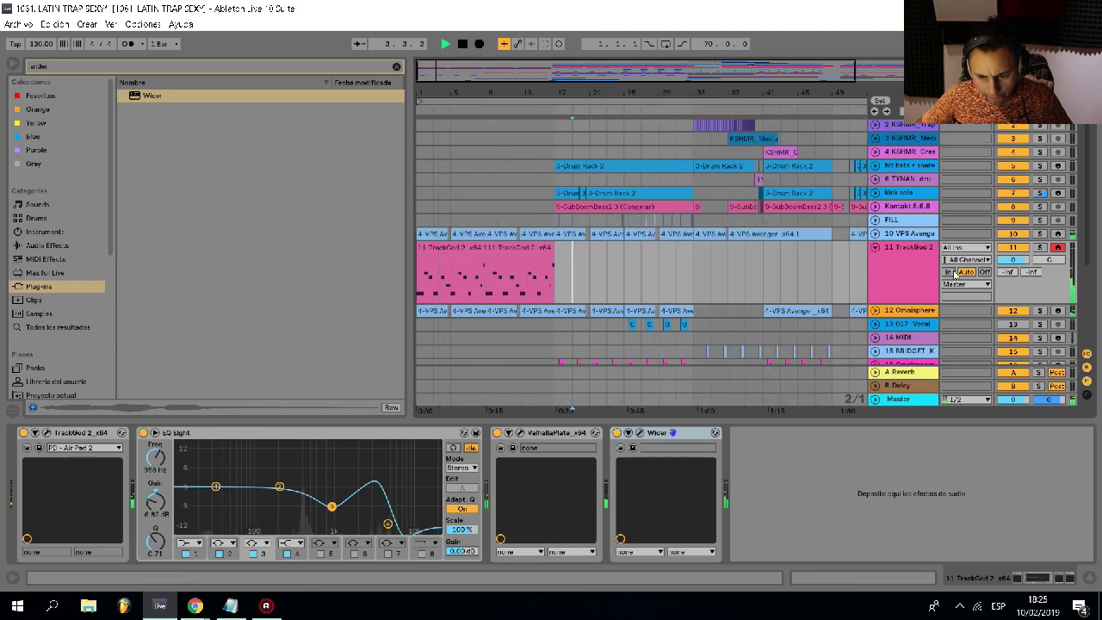
- Raise the ValhallaPlate reverb mix on the TrackGod 2 pad track to 87.6%, close the plug-in window and fold the track
left_click(519, 433)
left_click_drag(329, 386, 319, 297)
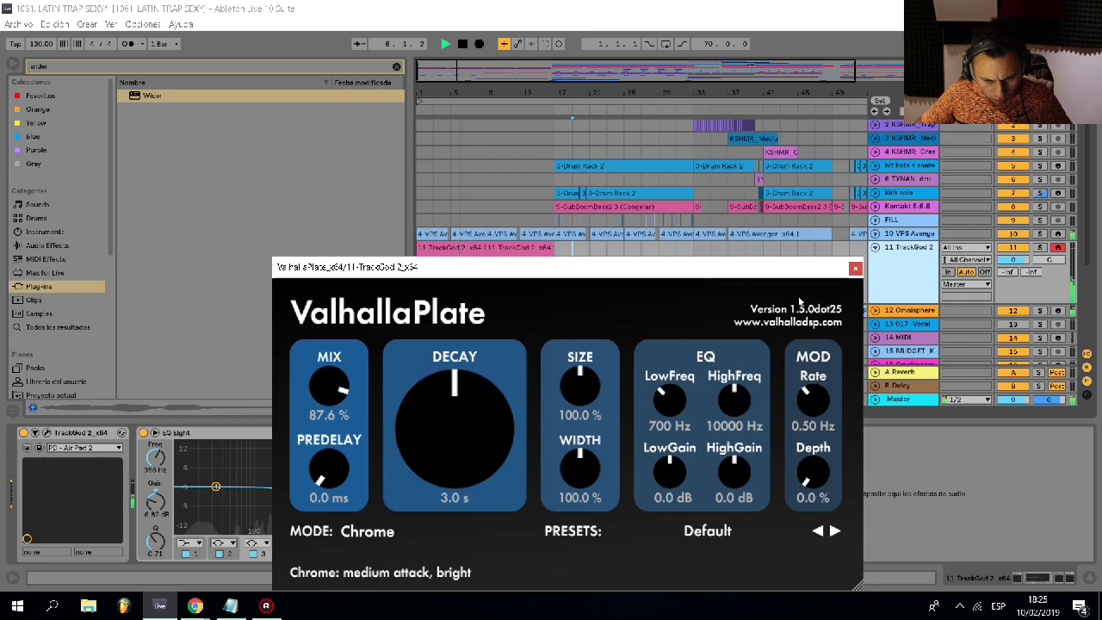
left_click(856, 268)
left_click(875, 247)
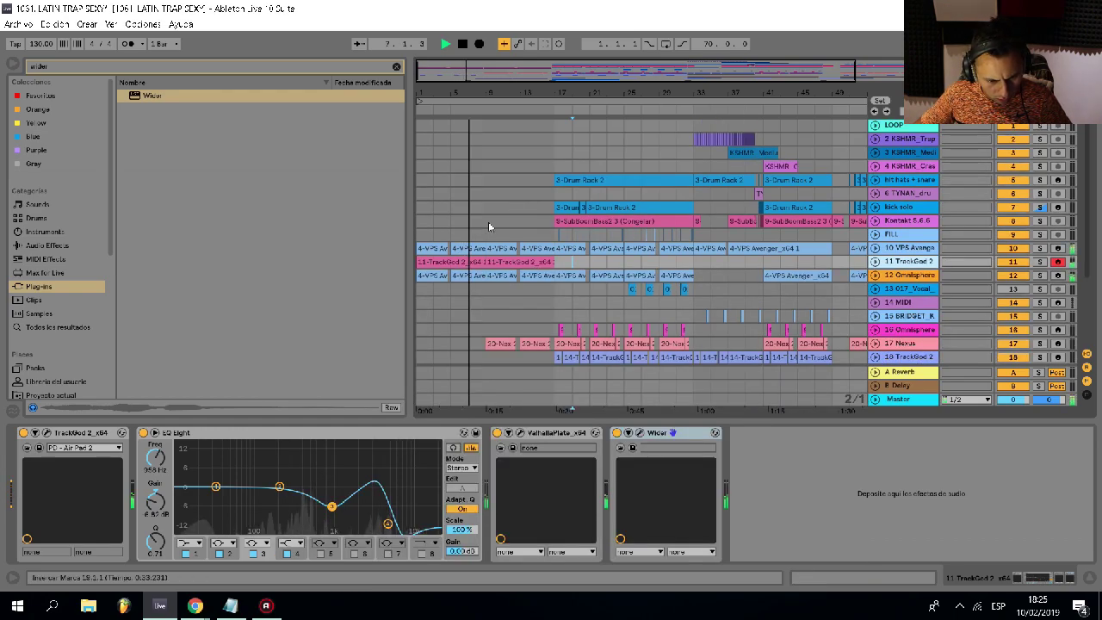
- Set the volume of the TrackGod 2 pad track to -3.0 dB and leave the track folded
left_click(488, 222)
left_click(875, 262)
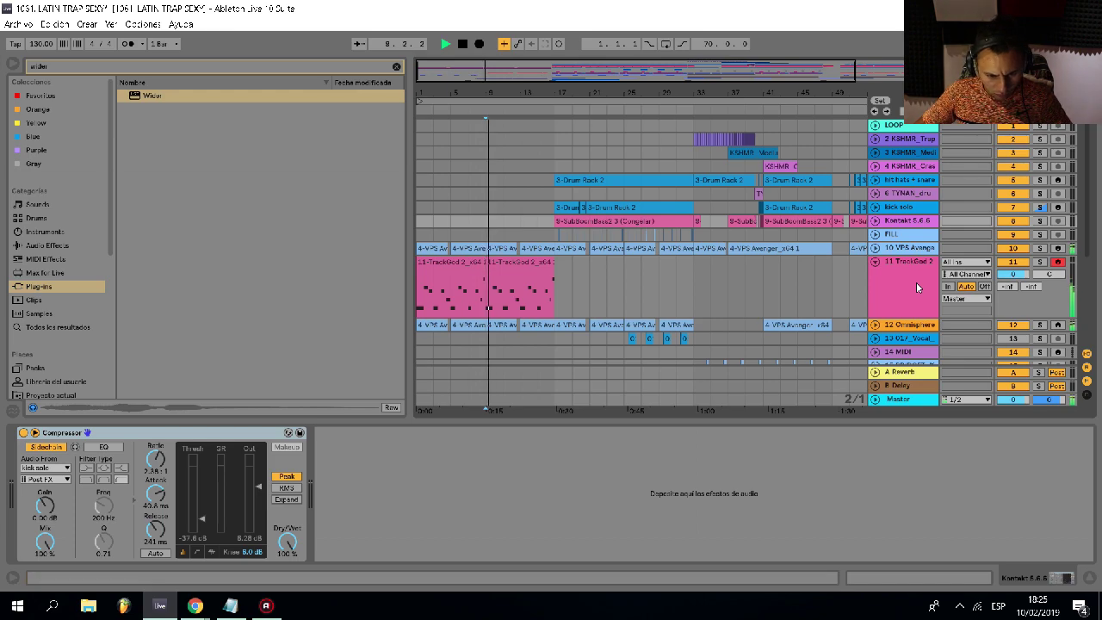
scroll(530, 293, "up", 2)
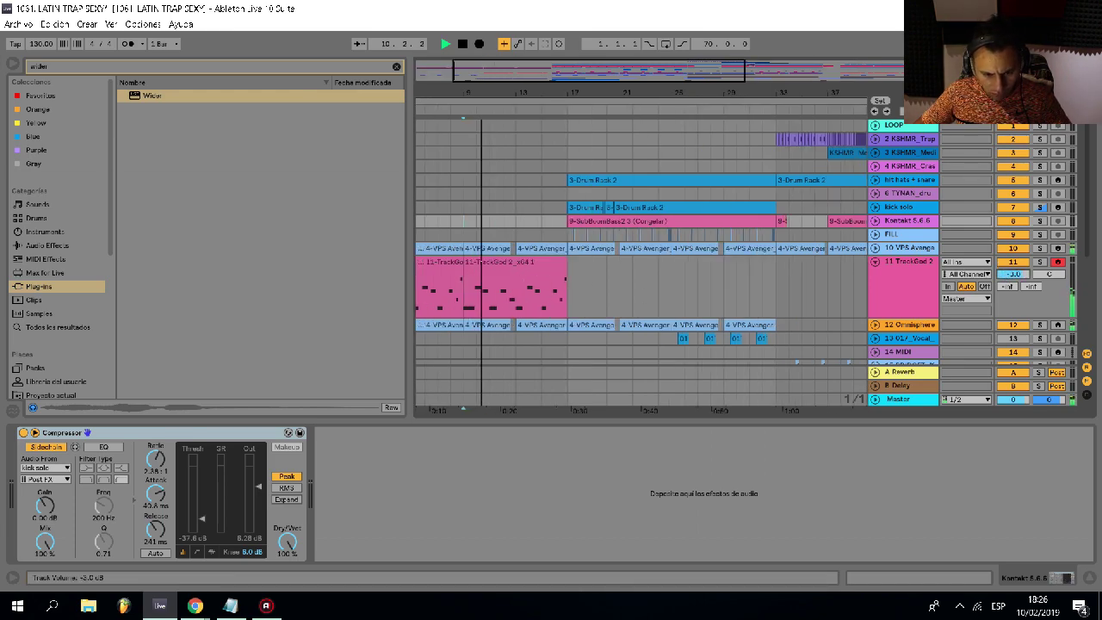
scroll(546, 260, "up", 3)
scroll(546, 260, "down", 5)
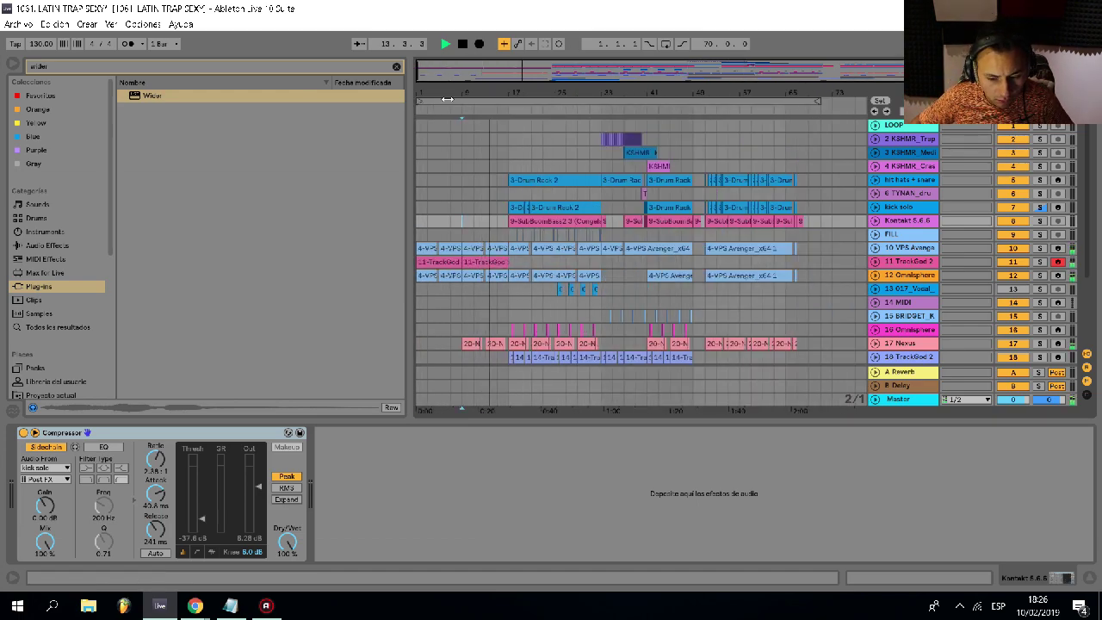
left_click(876, 262)
left_click(876, 262)
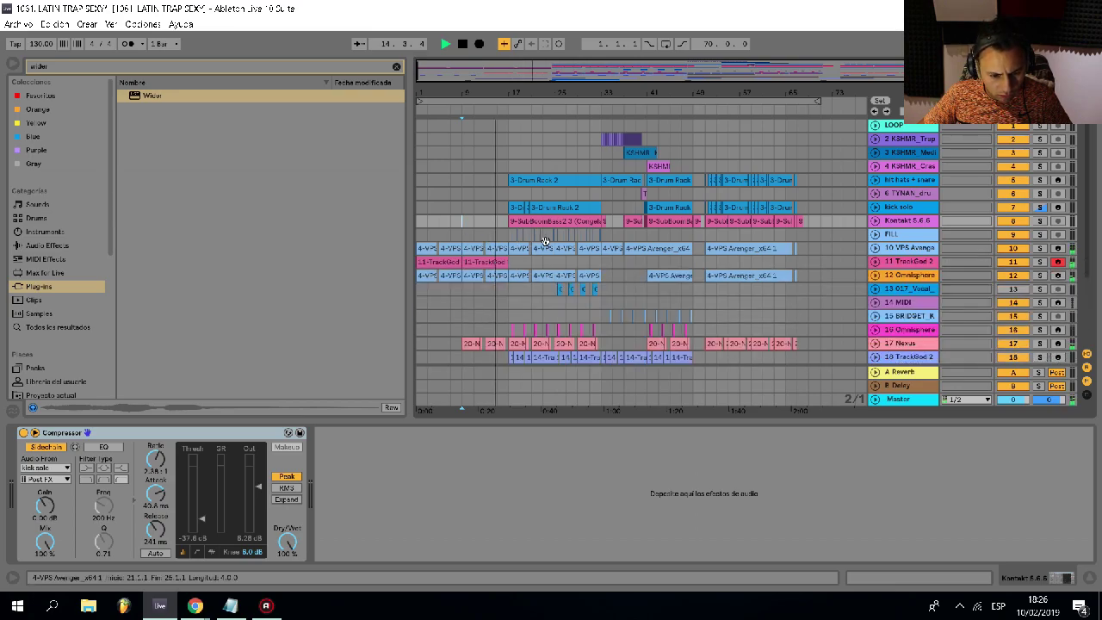
- Play through the arrangement, deactivate the SYNTHS group track and unfold it to show its tracks
scroll(484, 250, "down", 3)
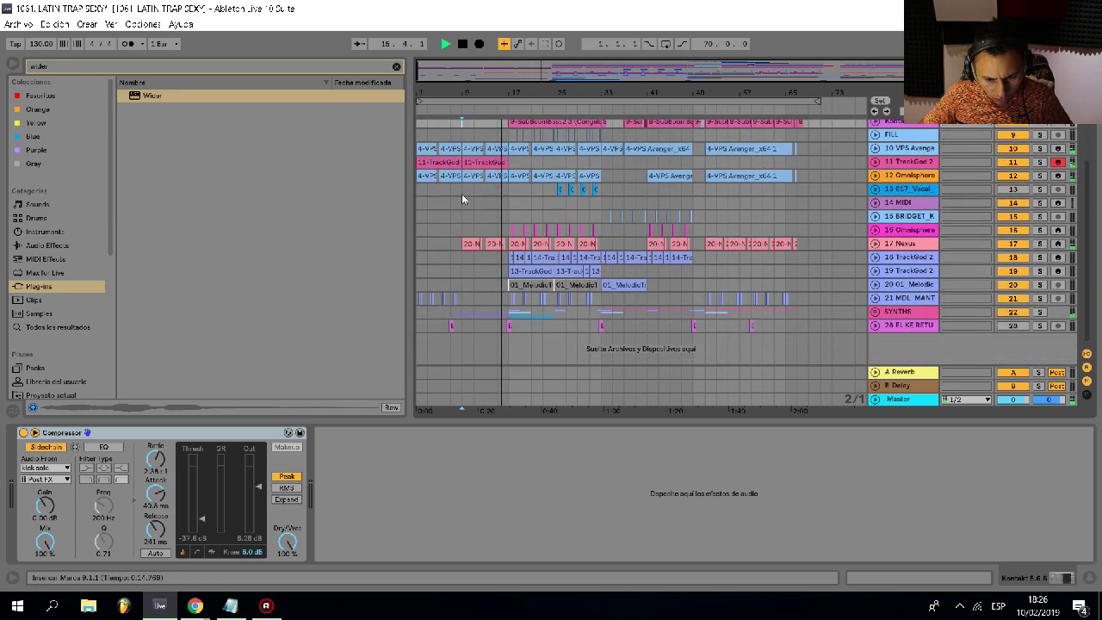
scroll(461, 194, "up", 3)
scroll(461, 192, "up", 3)
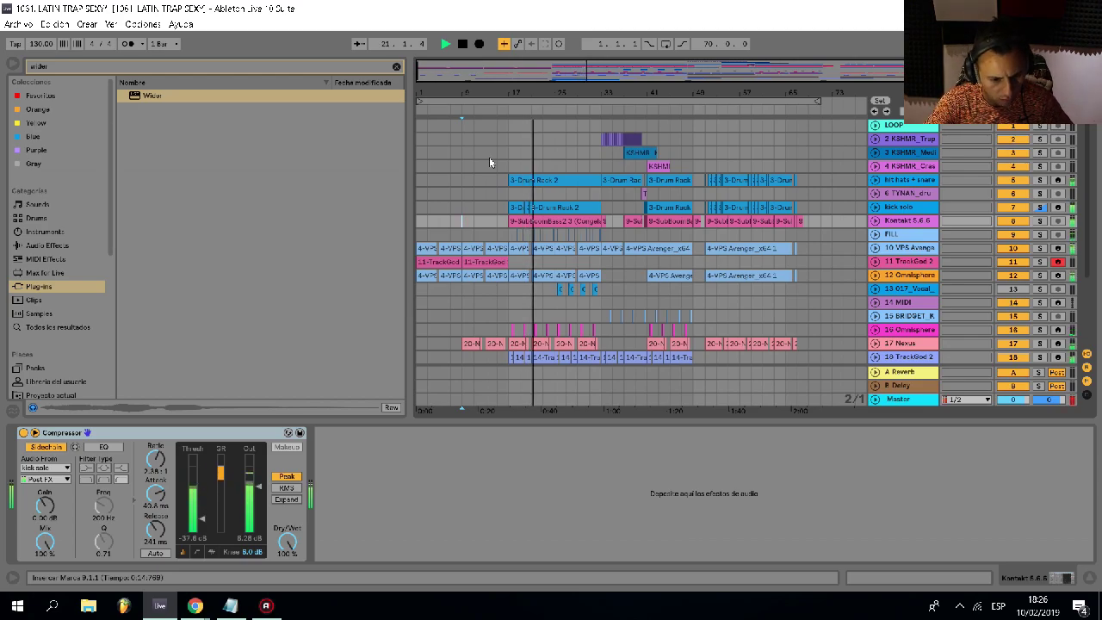
scroll(489, 157, "down", 3)
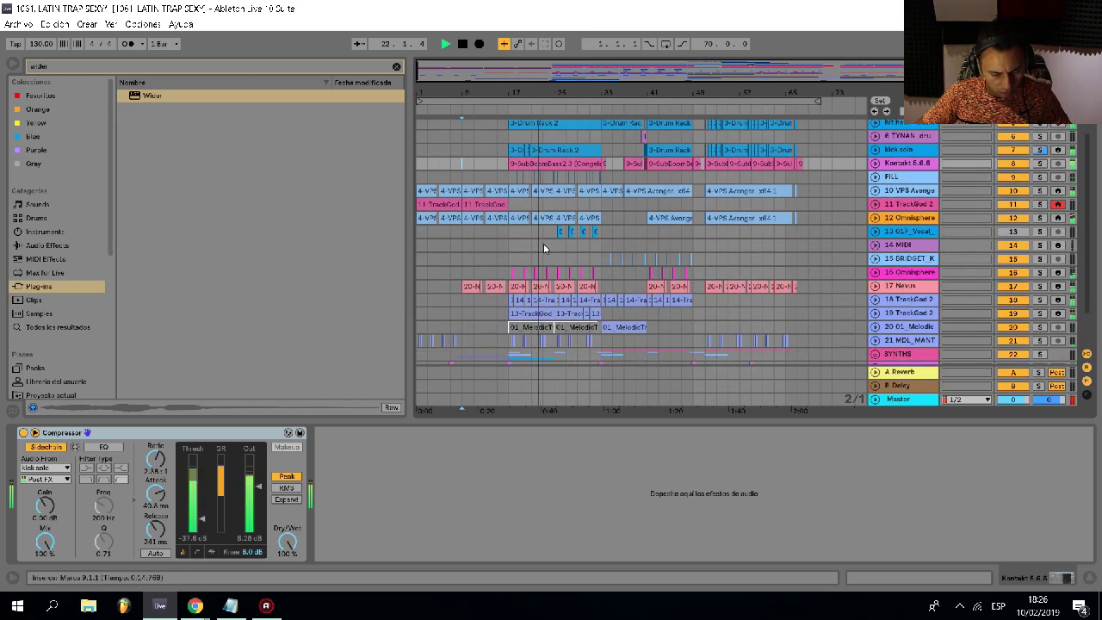
scroll(560, 286, "down", 5)
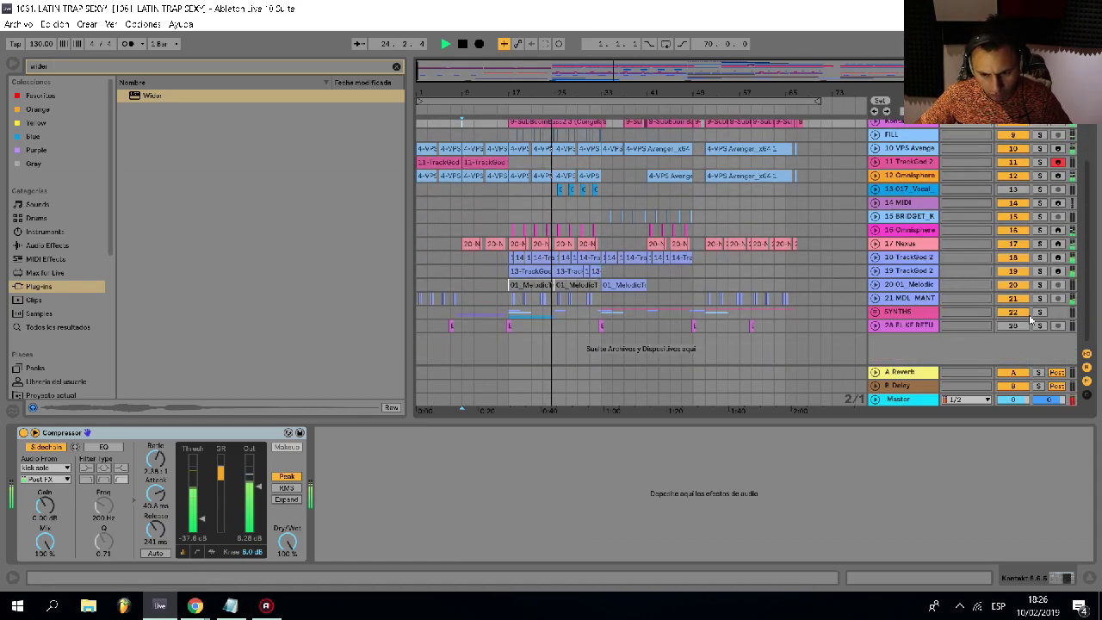
left_click(1015, 312)
scroll(668, 261, "up", 5)
scroll(543, 253, "down", 5)
left_click(1015, 312)
left_click(876, 312)
scroll(634, 276, "down", 4)
scroll(634, 278, "up", 1)
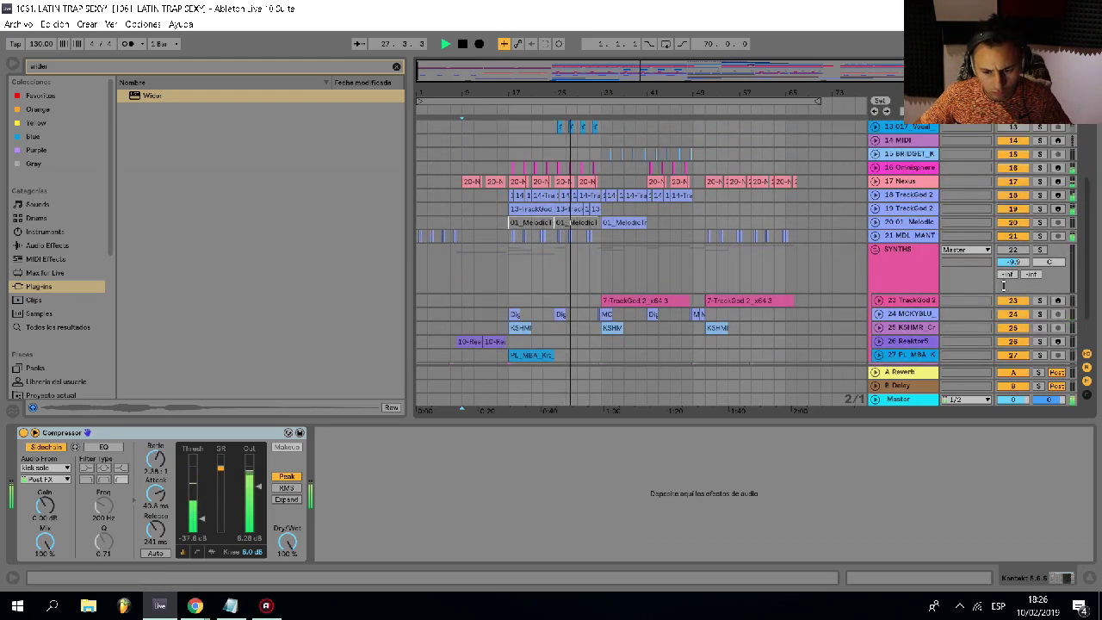
- Move the KSHMR Crash track and the TrackGod 2 melody track out of the SYNTHS group, placing them above it
left_click(879, 328)
left_click_drag(907, 318, 906, 227)
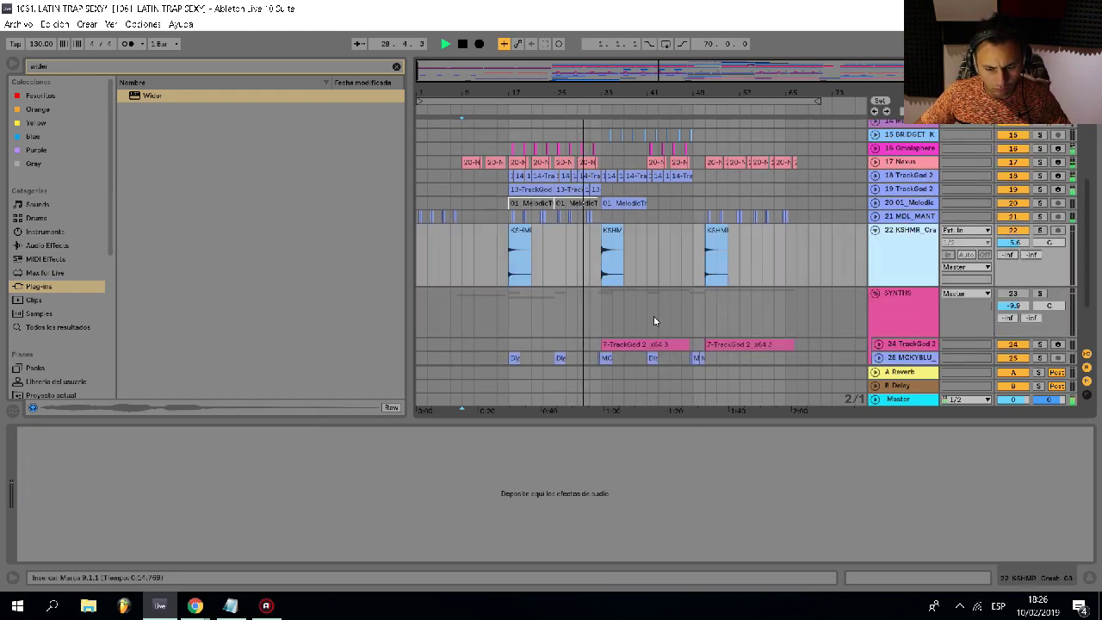
left_click(892, 338)
left_click(878, 343)
left_click_drag(911, 329, 897, 255)
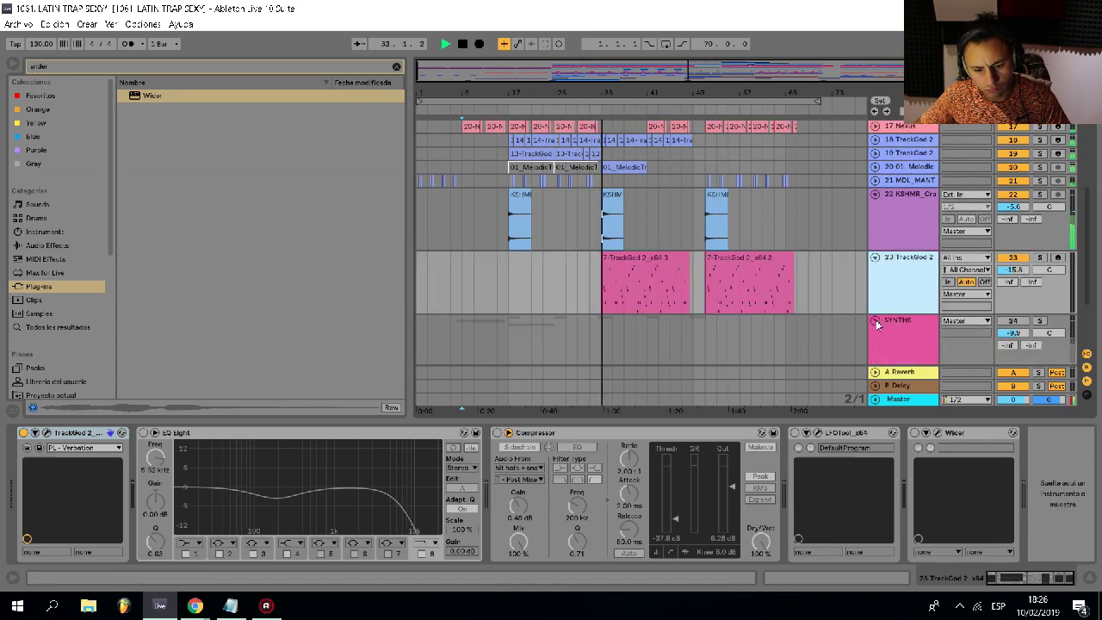
- Delete the section of the TrackGod 2 melody clip between bars 32 and 41 on track 23
scroll(639, 225, "up", 3)
scroll(580, 208, "up", 1)
scroll(582, 212, "up", 4)
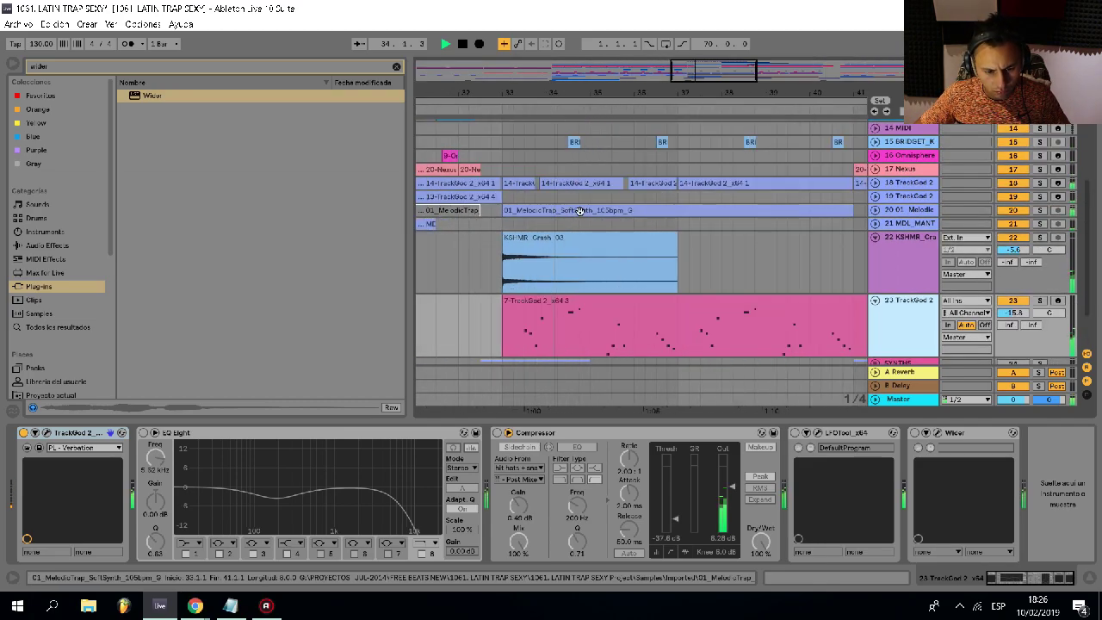
left_click(755, 249)
scroll(746, 249, "down", 5)
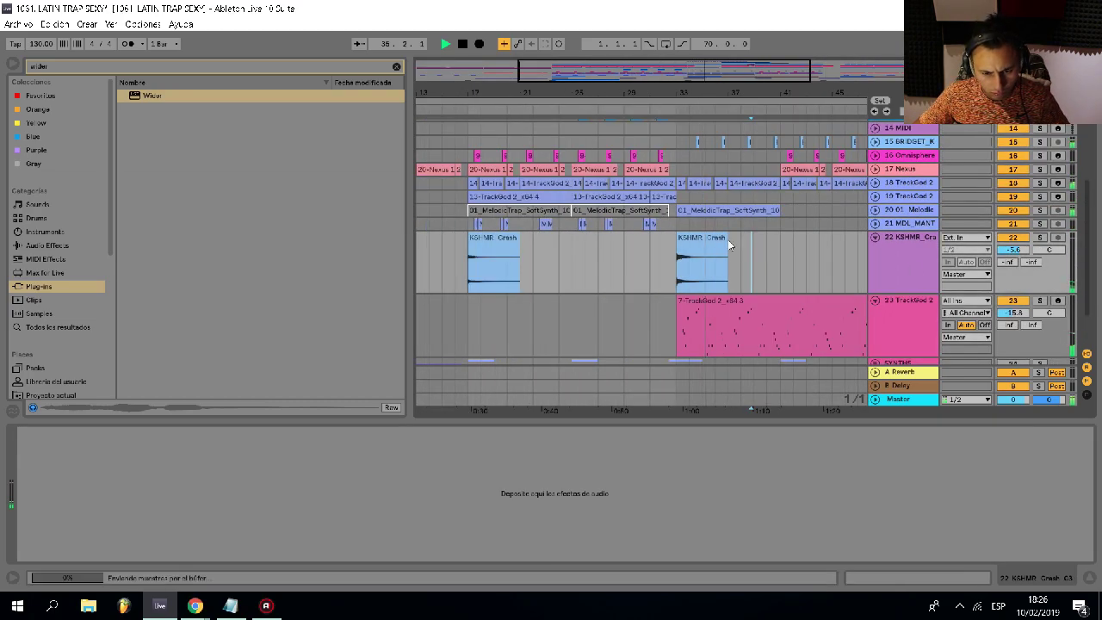
scroll(648, 329, "up", 4)
left_click_drag(647, 341, 530, 337)
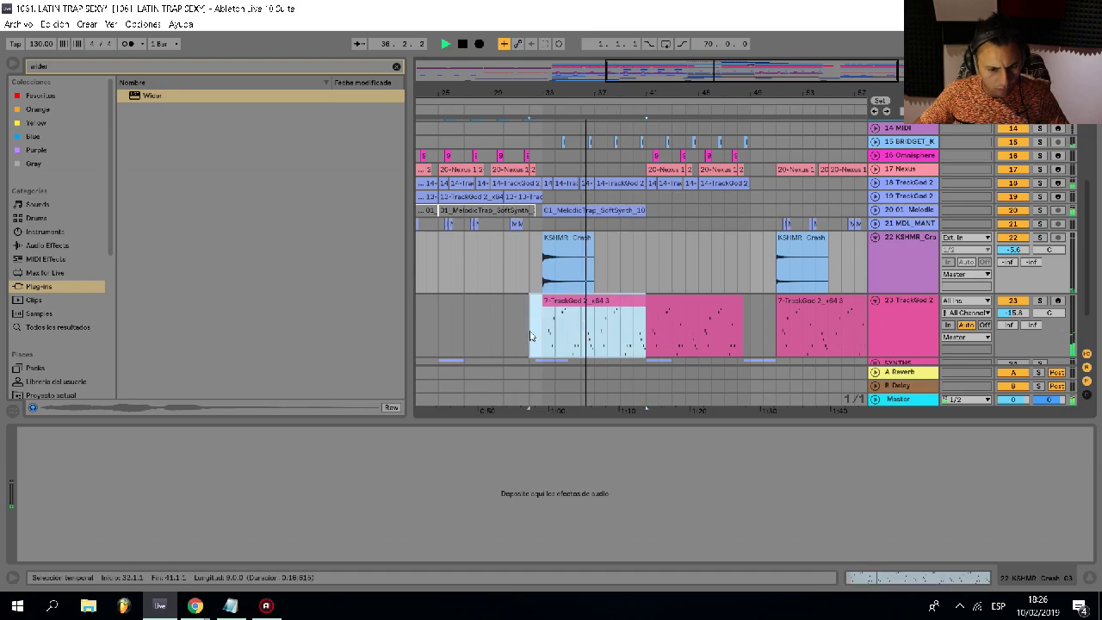
scroll(582, 297, "up", 2)
- Cut the end of the SubBoomBass clip on the Kontakt track so that it stops at bar 40
scroll(585, 289, "up", 5)
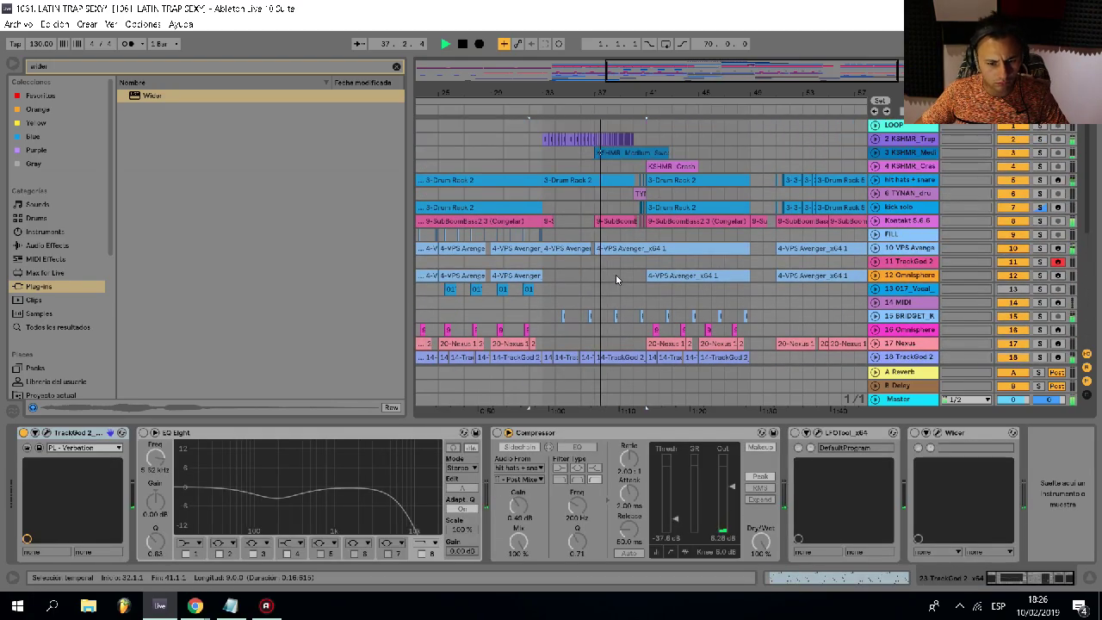
scroll(635, 228, "down", 4)
scroll(635, 229, "up", 4)
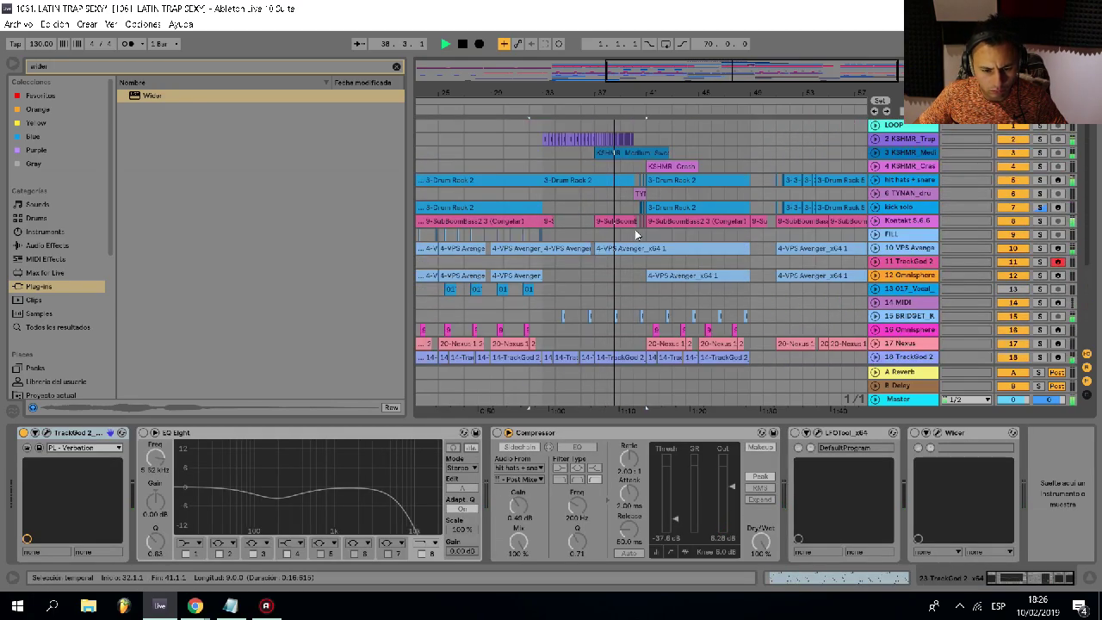
left_click(875, 221)
scroll(646, 215, "up", 5, "ctrl")
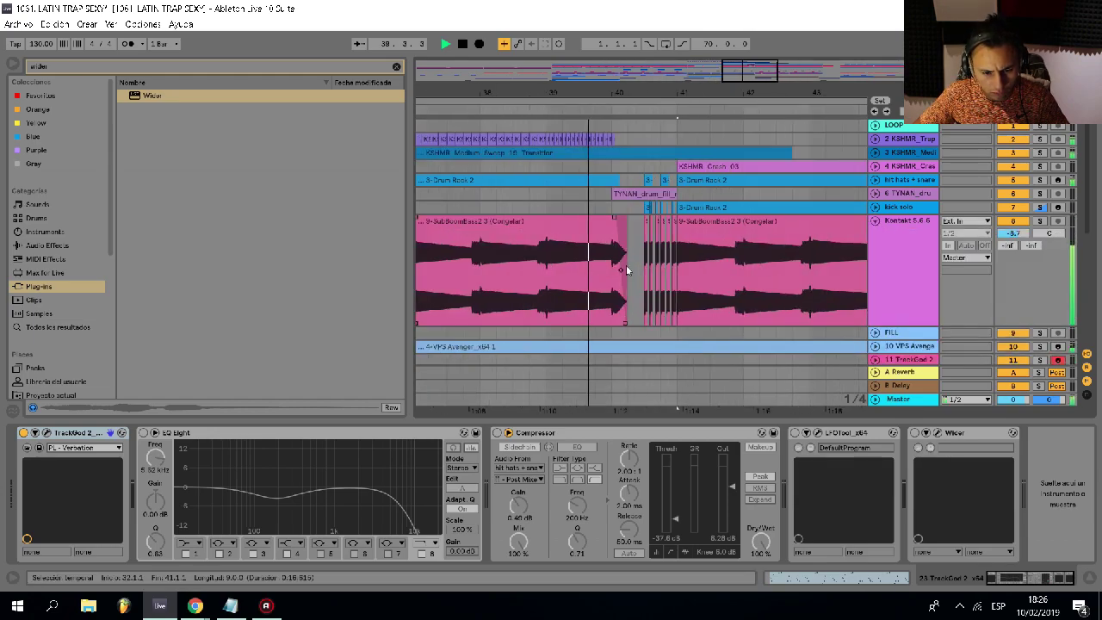
left_click(590, 238)
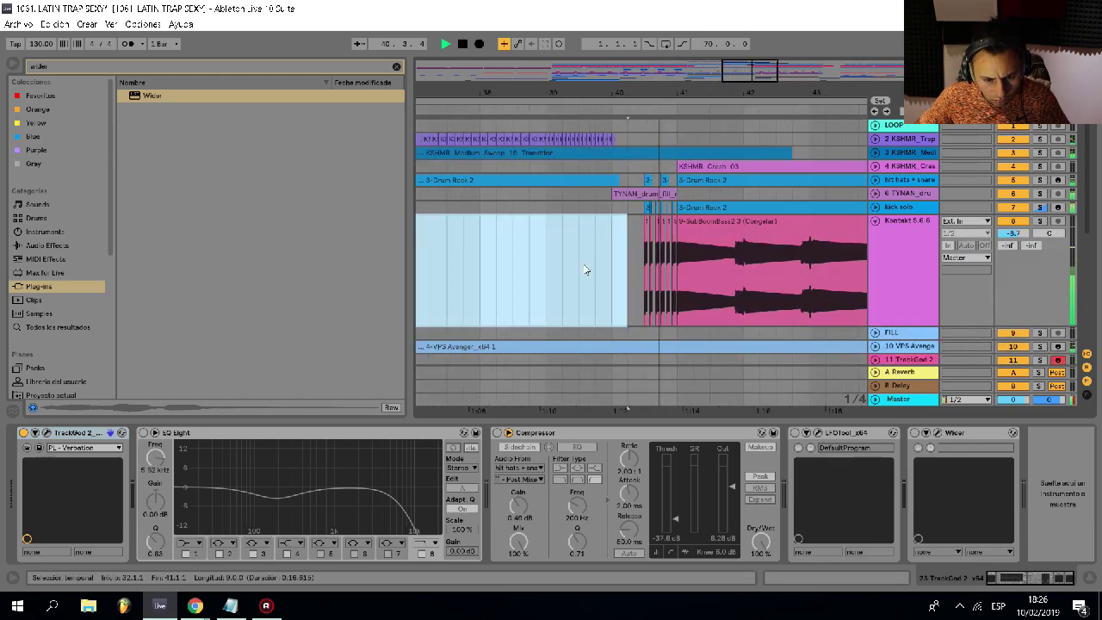
left_click_drag(628, 284, 612, 284)
key("Delete")
scroll(607, 271, "down", 3, "ctrl")
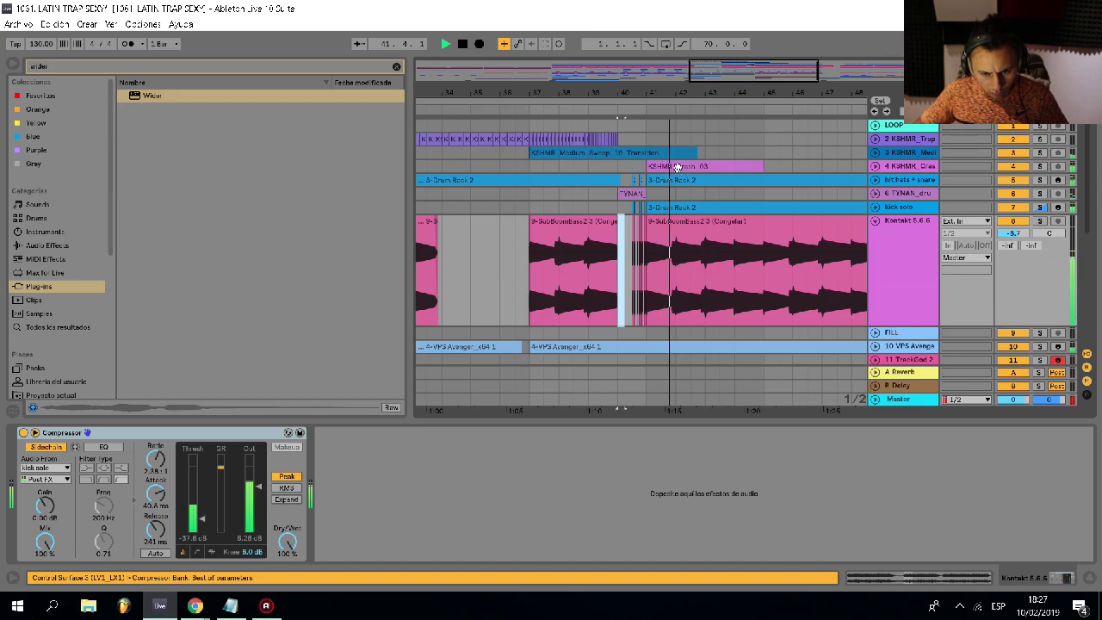
- Delete the remaining TrackGod 2 melody clip between bars 41 and 49 on track 23
double_click(678, 167)
scroll(596, 176, "down", 5, "ctrl")
scroll(657, 237, "down", 5)
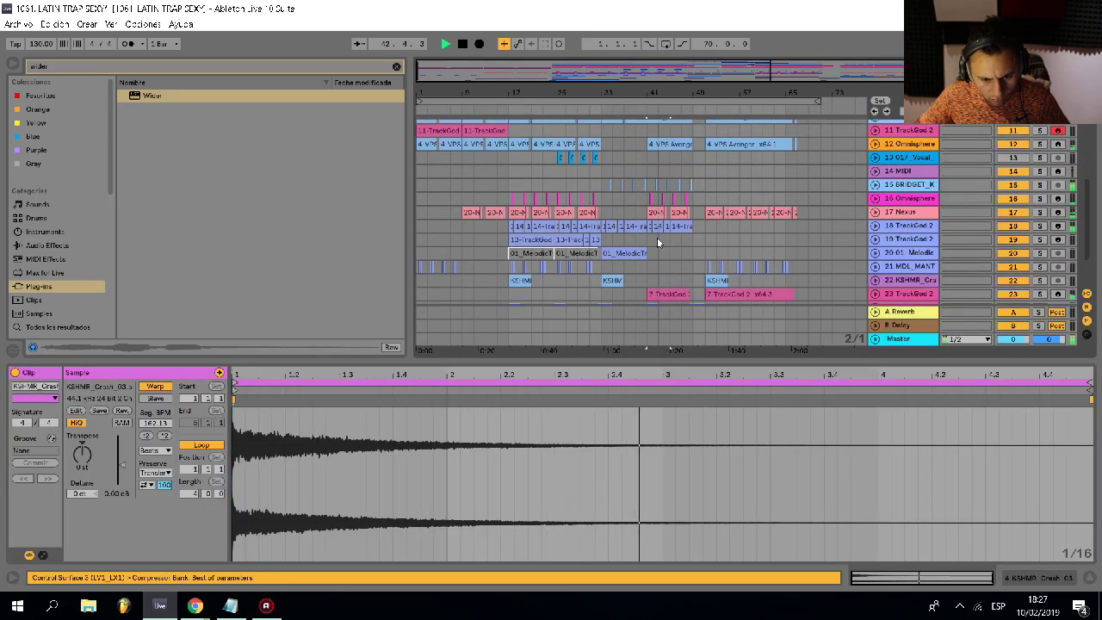
left_click(662, 237)
scroll(663, 228, "up", 3)
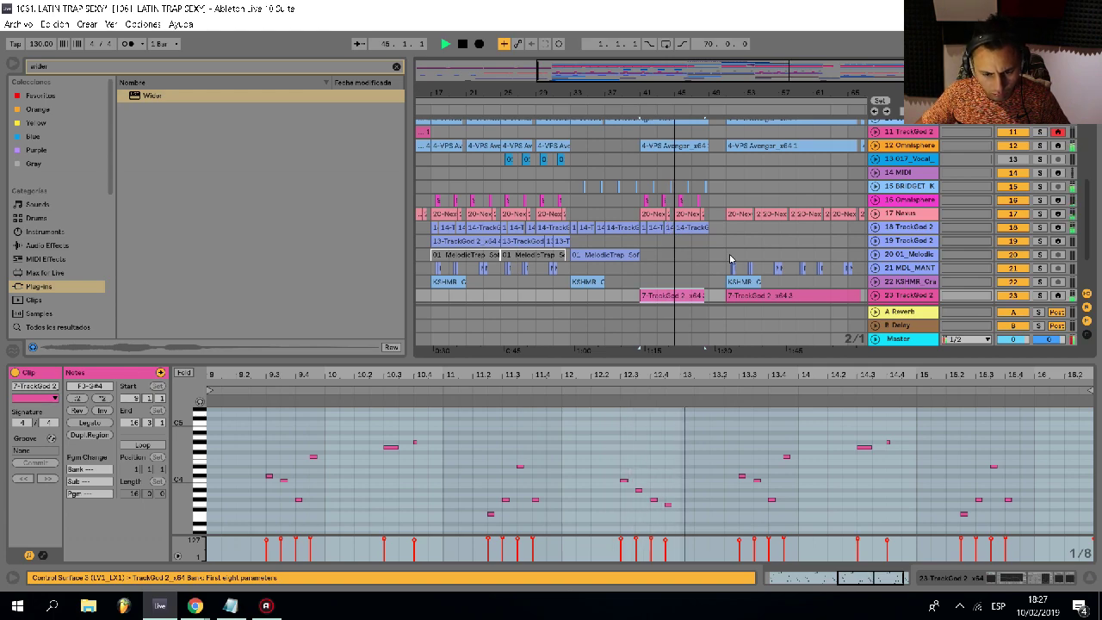
key("Delete")
- Delete the clips on all tracks from bar 51 to bar 71
key("minus")
left_click_drag(820, 295, 706, 33)
key("Delete")
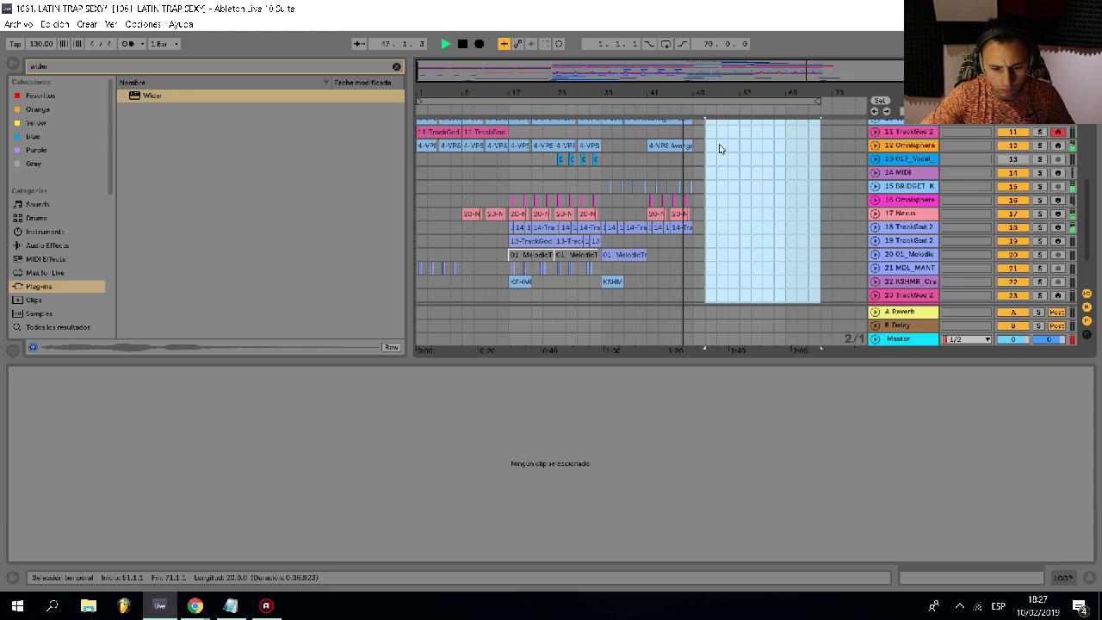
key("plus")
key("minus")
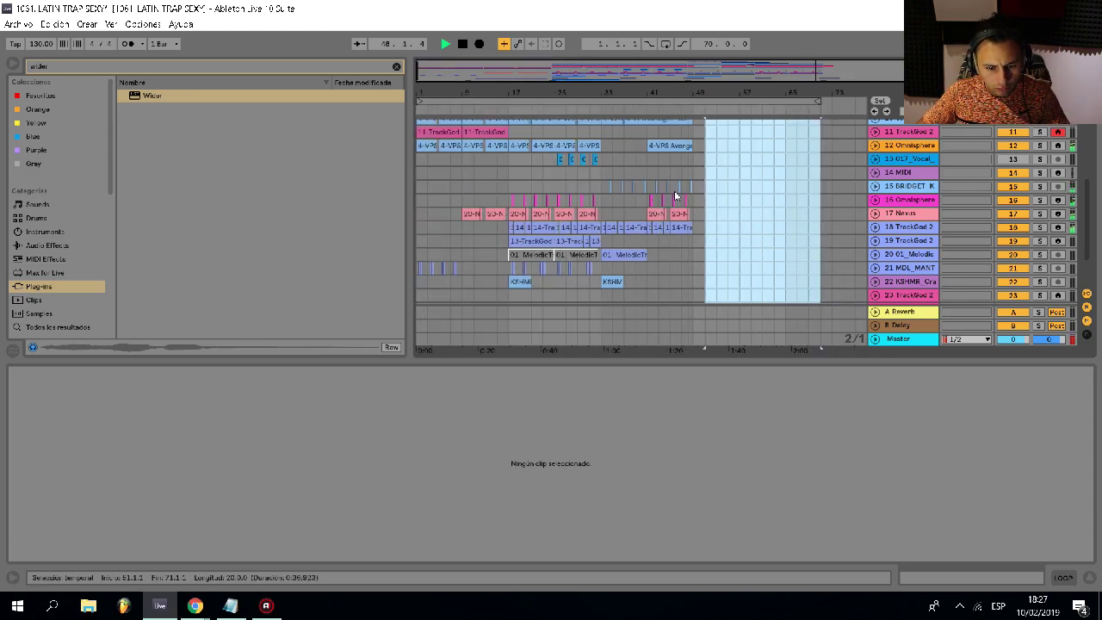
- Copy the clips of bars 17–33 on all tracks and paste them at bar 51 as the closing section
left_click_drag(601, 299, 510, 53)
scroll(712, 144, "up", 5)
left_click(706, 149)
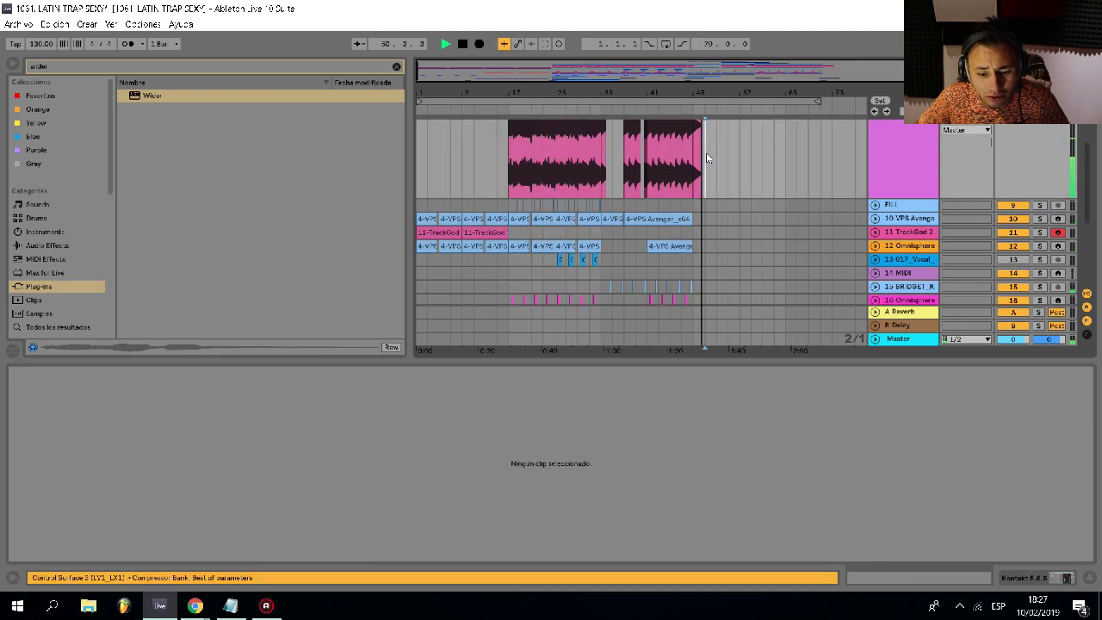
scroll(715, 155, "up", 2)
scroll(715, 153, "up", 2)
left_click(703, 126)
key("ctrl+v")
scroll(703, 171, "up", 4)
scroll(680, 151, "down", 5)
- Check the pasted section, stop playback and insert a new audio track below the hit hats + snare track
left_click(677, 135)
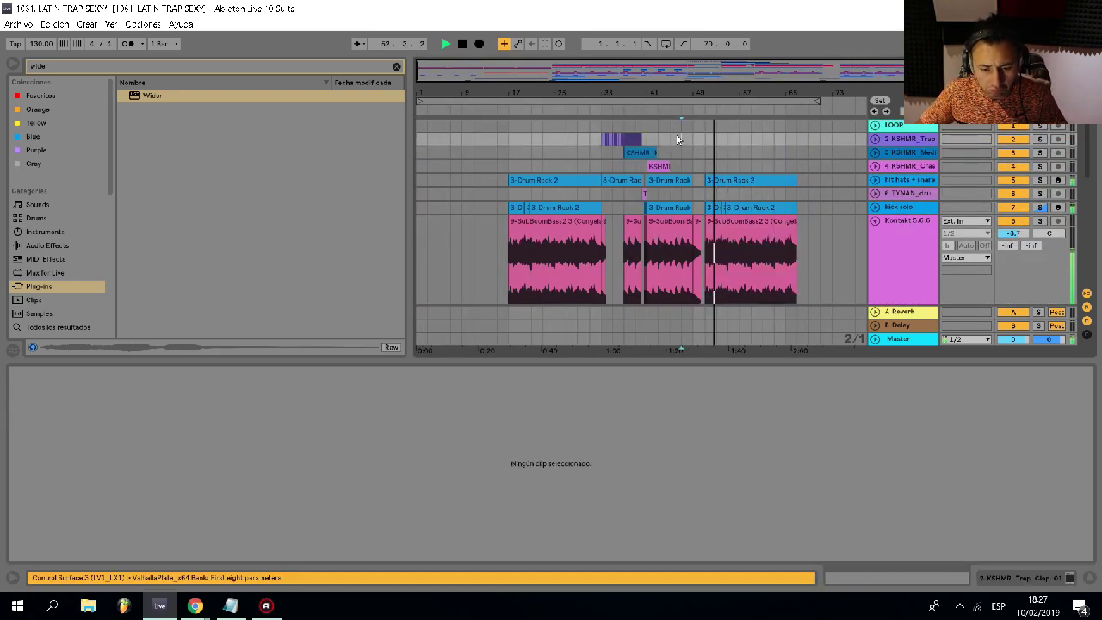
scroll(689, 141, "up", 3)
scroll(697, 145, "down", 6)
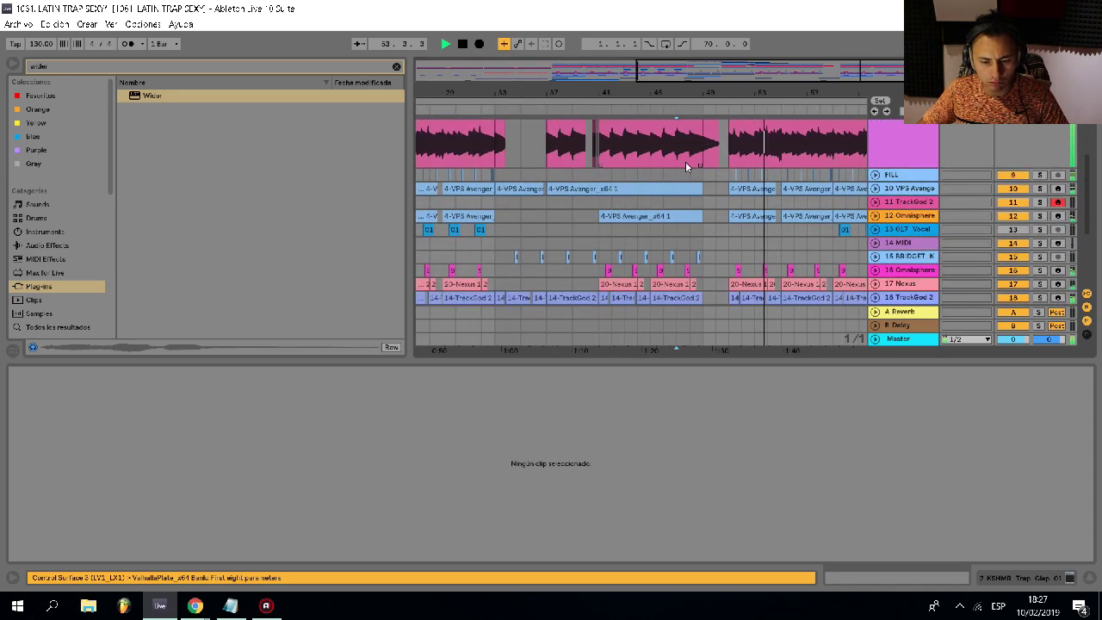
scroll(698, 150, "down", 3)
scroll(806, 137, "up", 4)
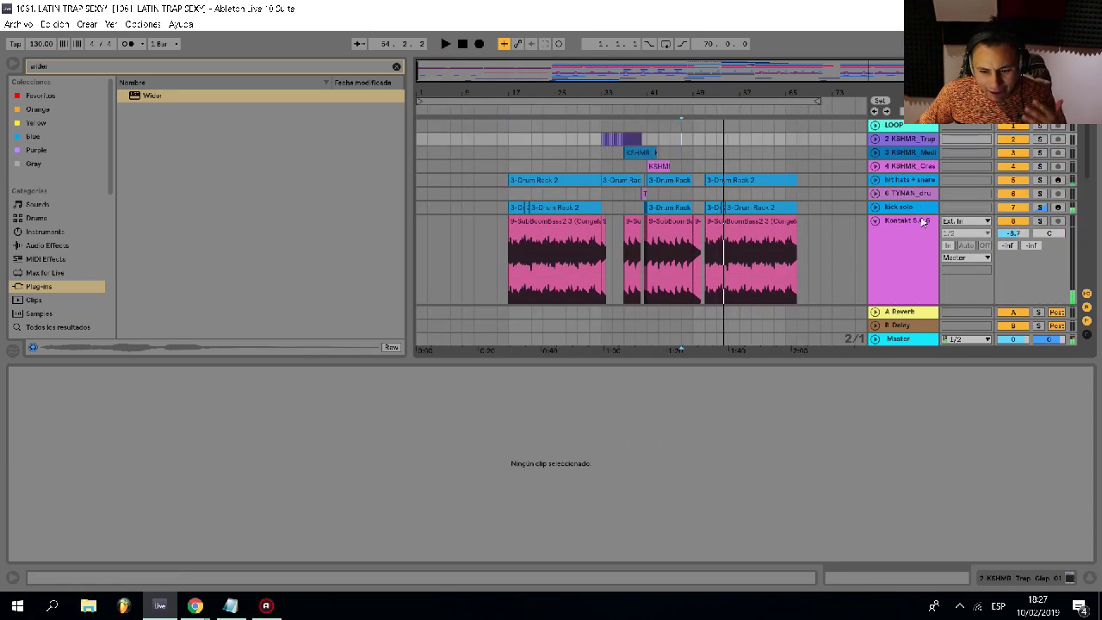
left_click(897, 181)
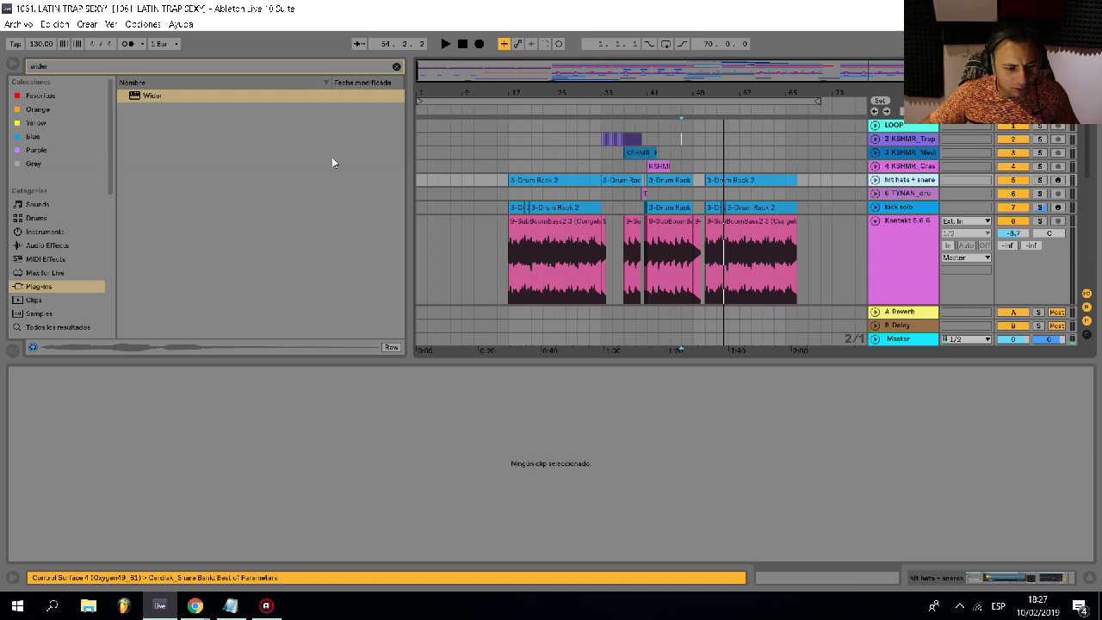
key("ctrl+t")
- Clear the previous browser search and search the packs folder for "perc" samples
scroll(76, 170, "down", 6)
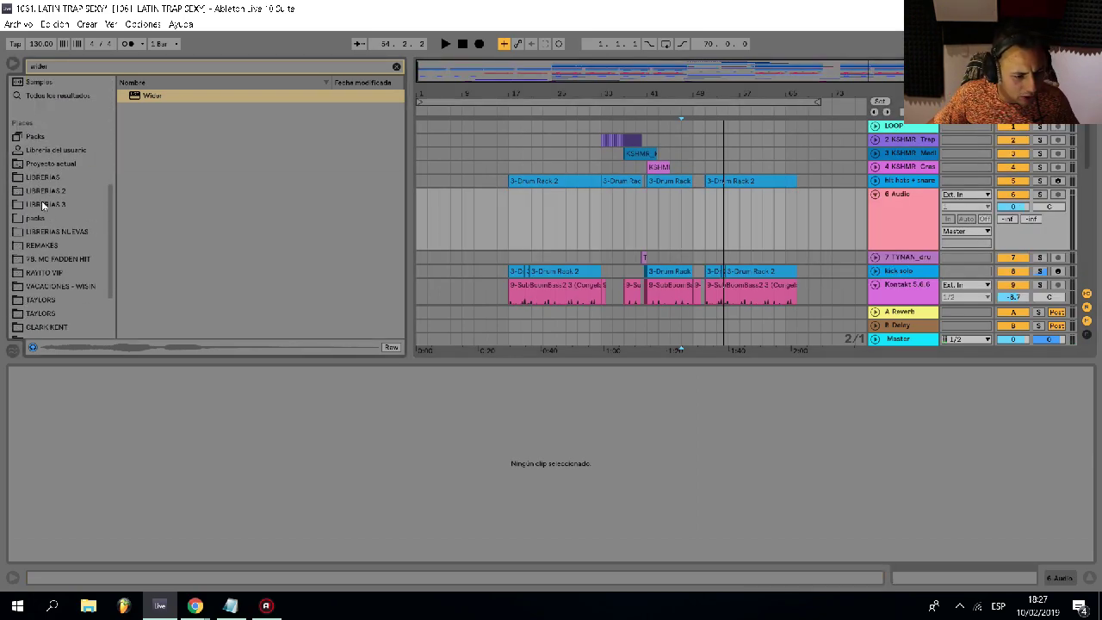
left_click(43, 178)
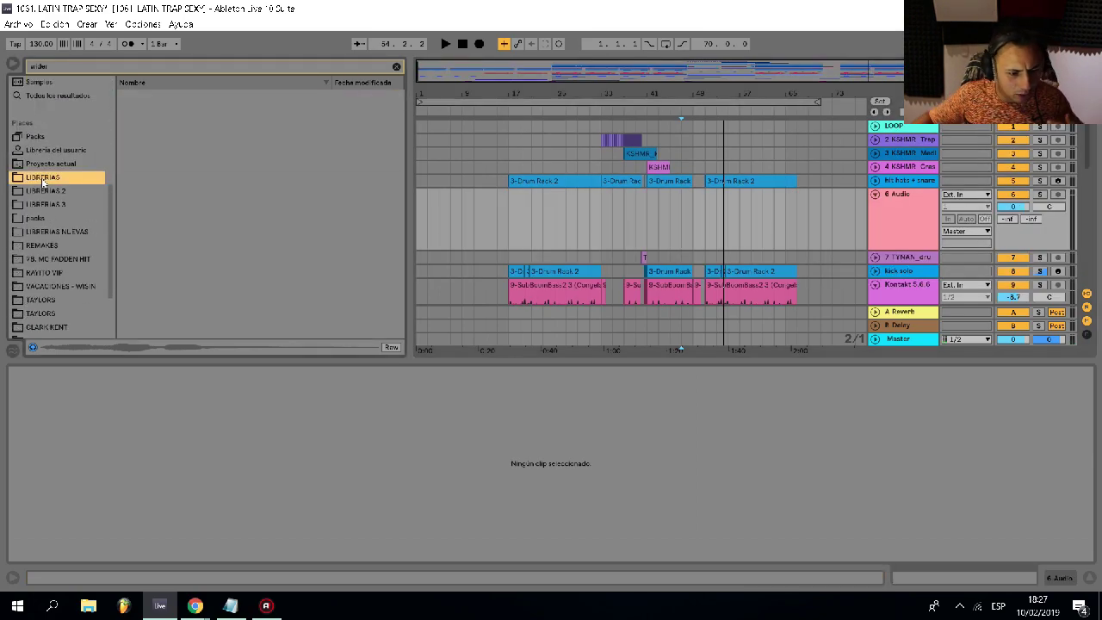
left_click(55, 66)
key("BackSpace")
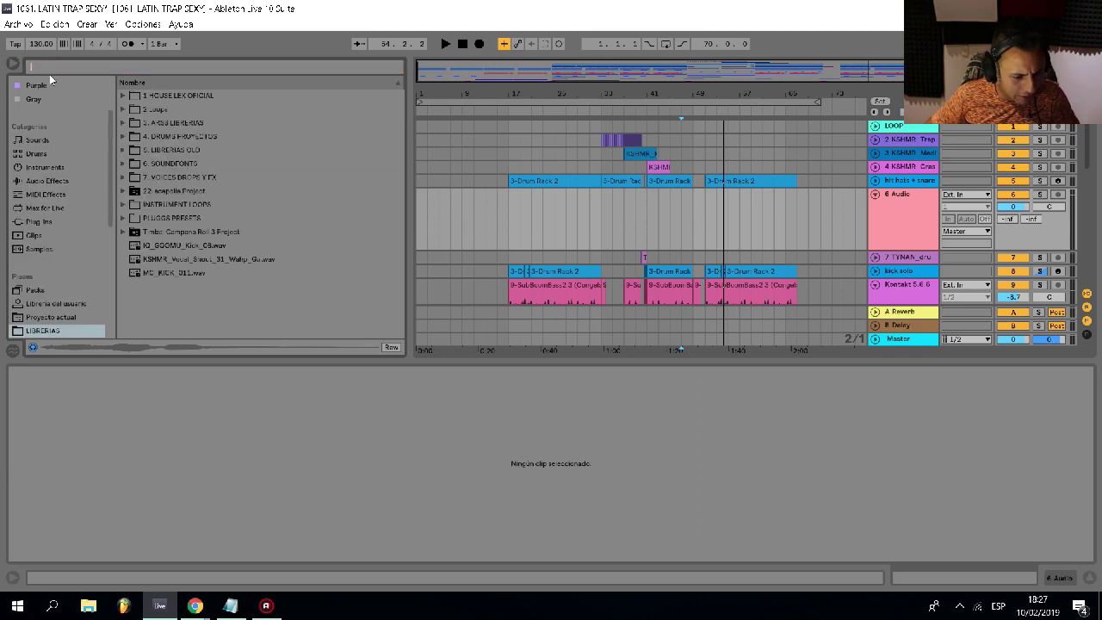
scroll(71, 234, "down", 5)
left_click(36, 194)
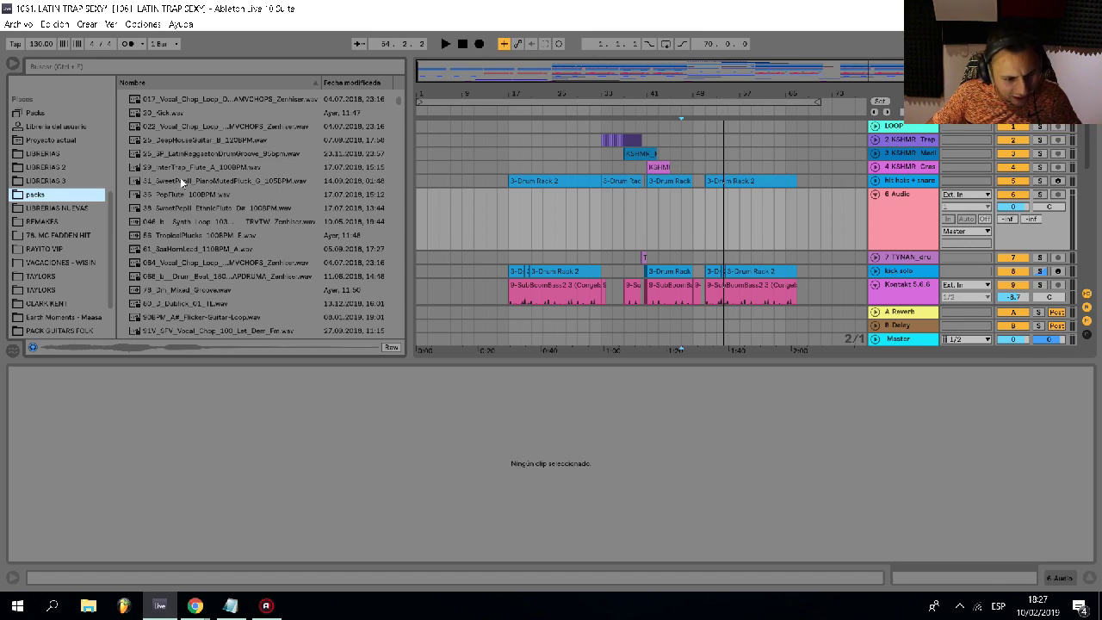
left_click(49, 69)
type("perc")
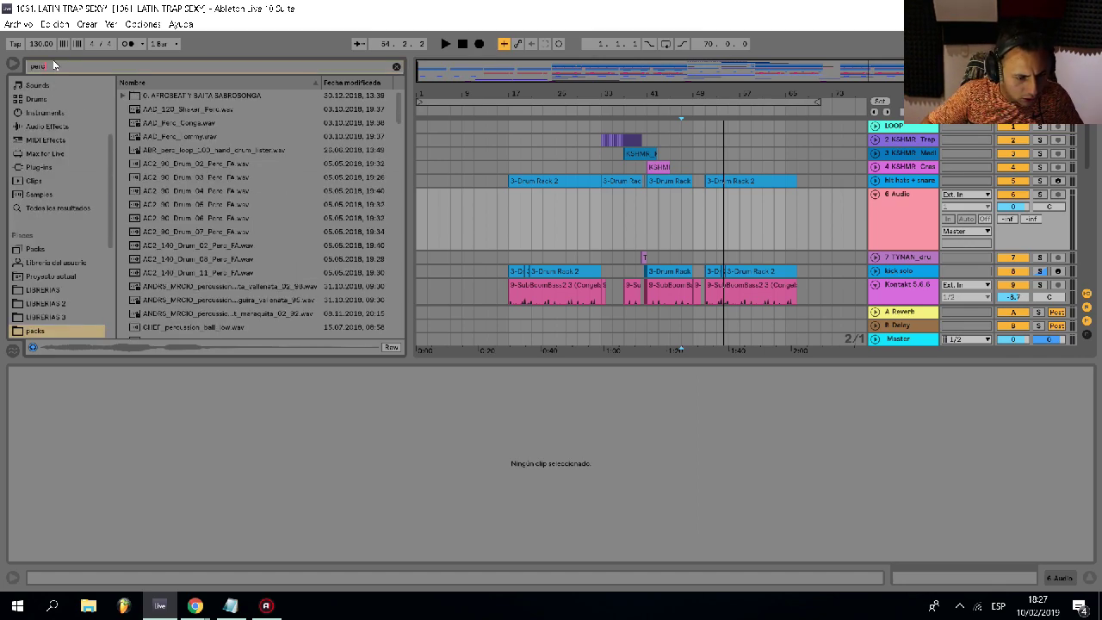
- Audition the percussion samples from AAD_120_Shaker_Perc.wav down to AC2_140_Drum_02_Perc_FA.wav
left_click(158, 110)
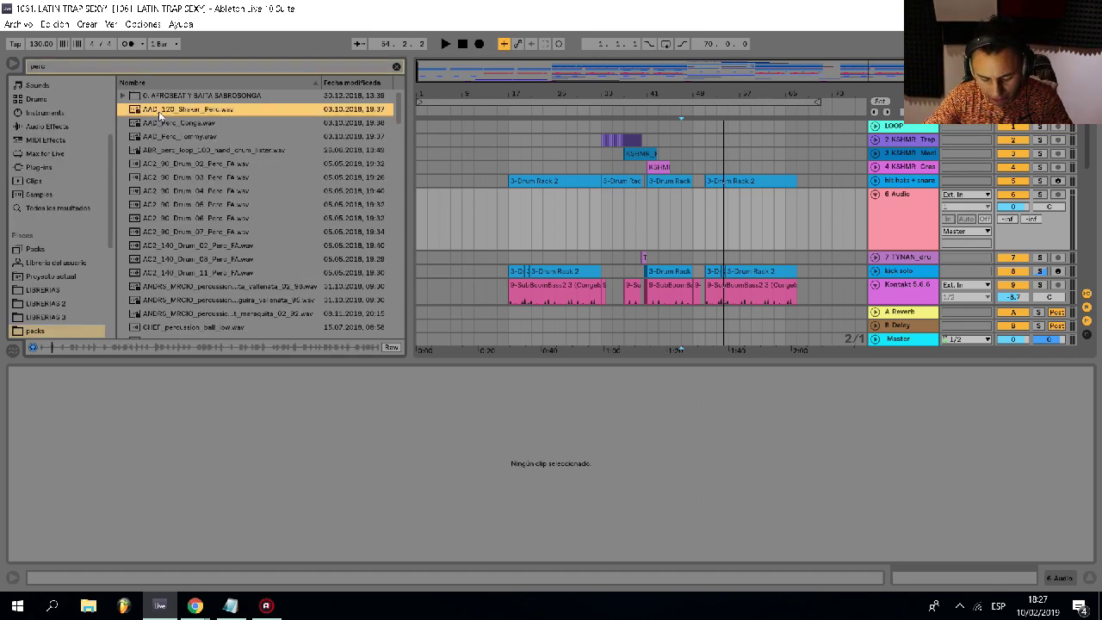
key("Down")
key("Down")
key("Down")
key("Down")
key("Down")
key("Down")
key("Down")
key("Down")
key("Up")
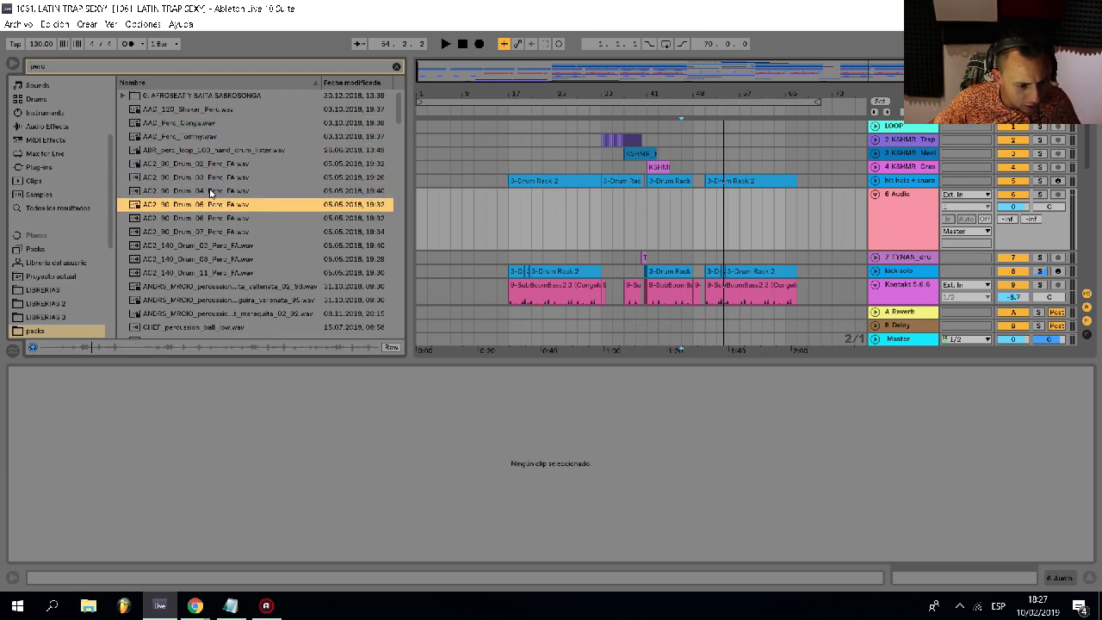
key("Down")
key("Down")
key("Down")
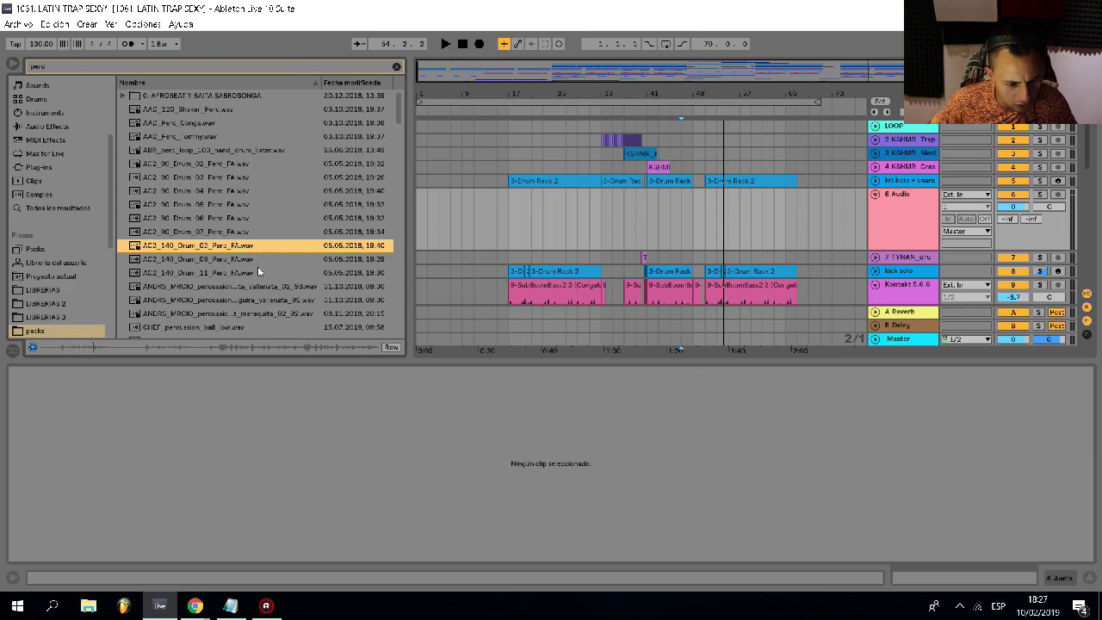
- Place AC2_140_Drum_02_Perc_FA.wav at bar 17 on the new audio track, solo the drum and bass tracks and start a brief playback
left_click_drag(239, 252, 519, 217)
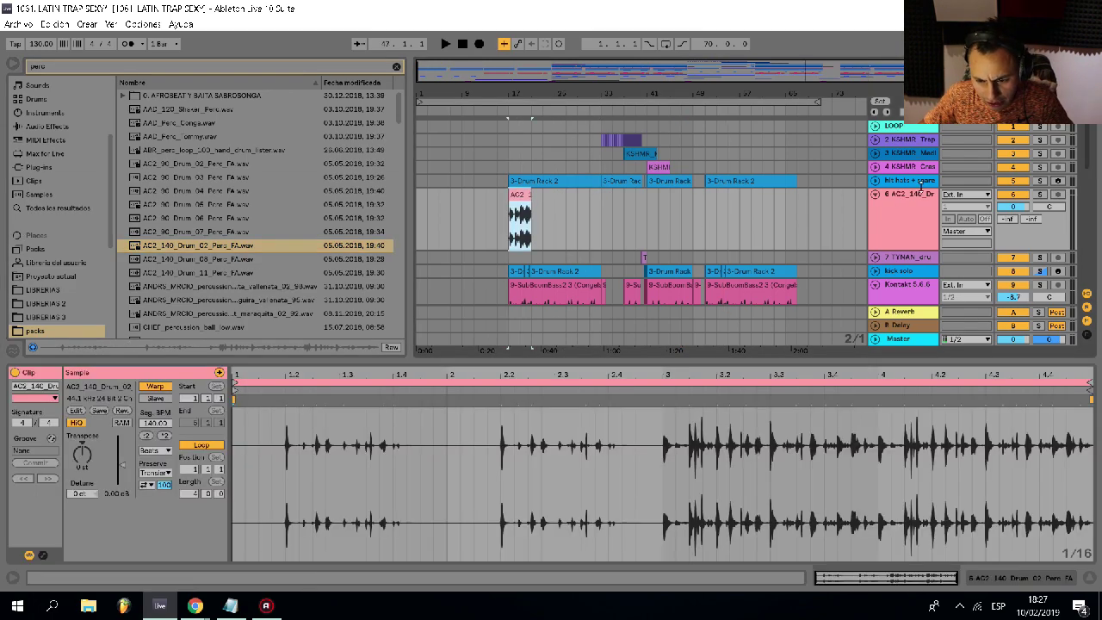
left_click(1041, 182)
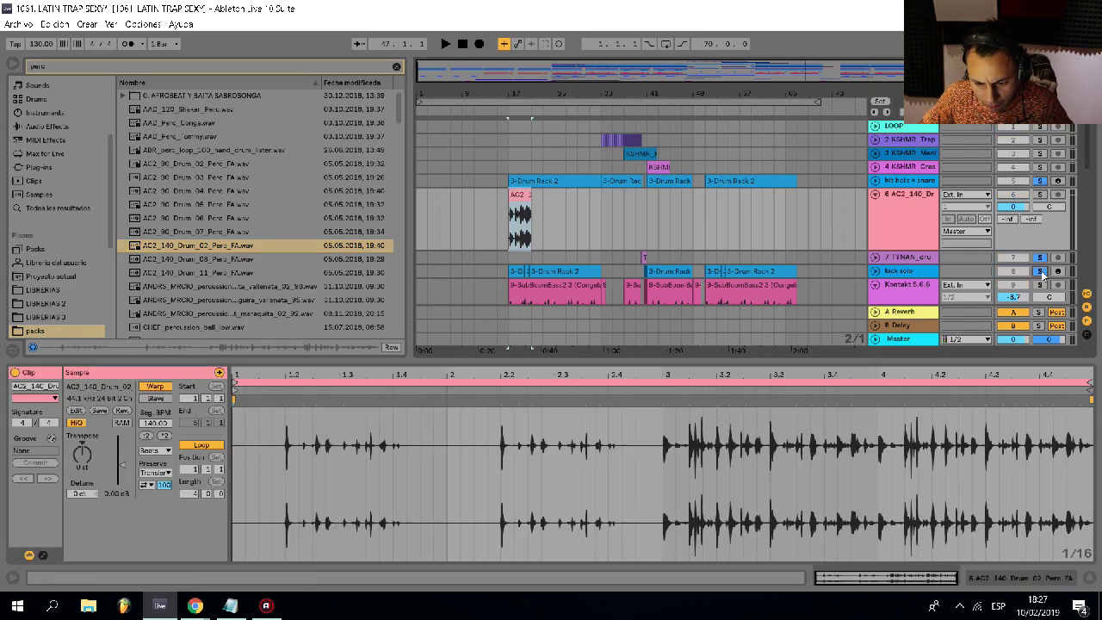
left_click(517, 237)
key("space")
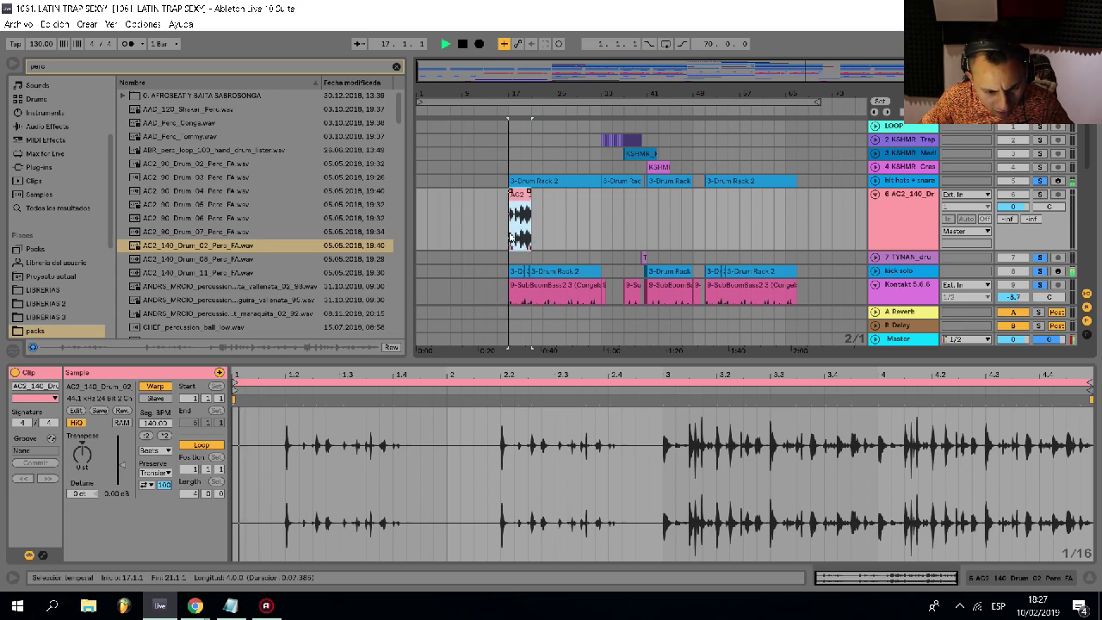
scroll(527, 234, "up", 5)
key("space")
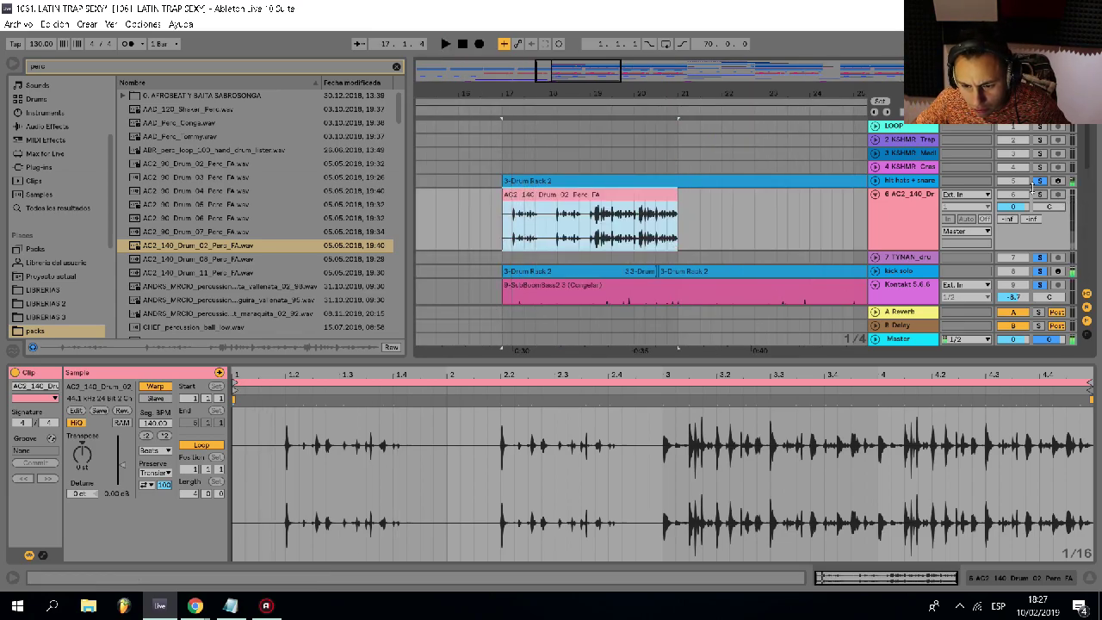
- Solo the new percussion track as well and listen to its clip from just before bar 17
left_click(1040, 195)
key("space")
left_click(496, 240)
scroll(497, 240, "up", 3)
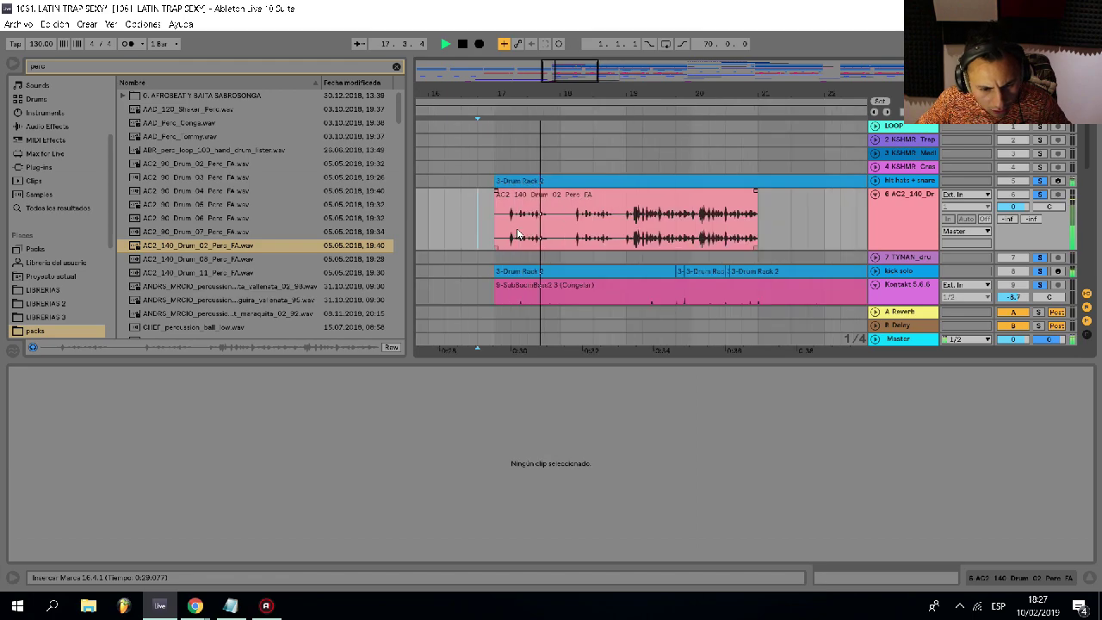
scroll(677, 238, "down", 2)
scroll(691, 242, "up", 2)
scroll(745, 247, "down", 1)
scroll(744, 242, "down", 1)
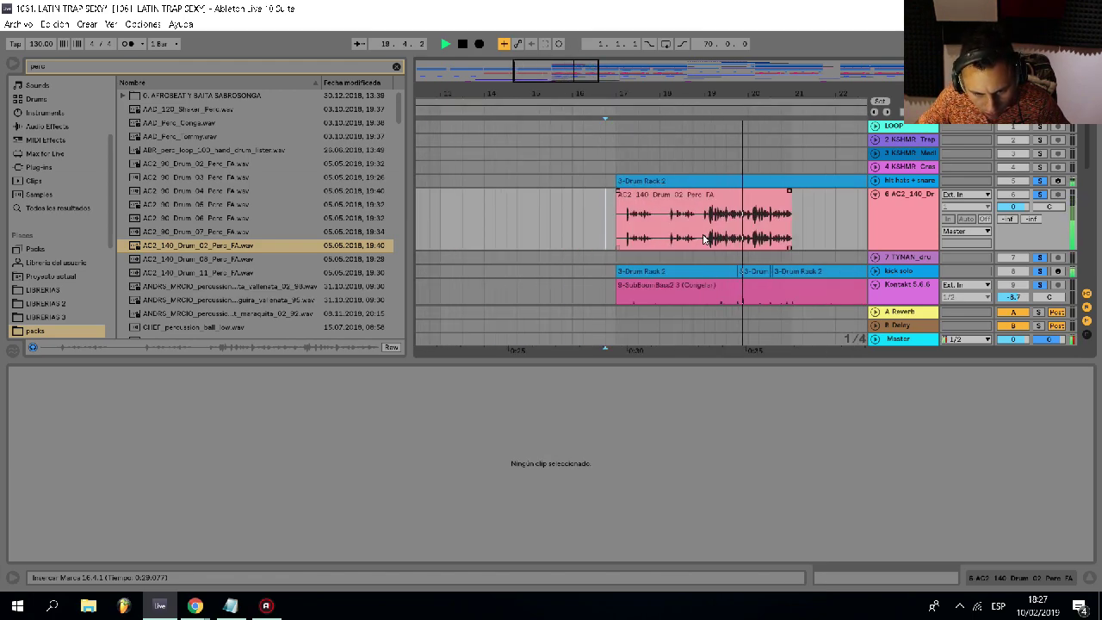
- Split the percussion clip at bar 19, replace its second half with a copy of the first, and play it from bar 17
left_click(704, 239)
key("ctrl+e")
key("space")
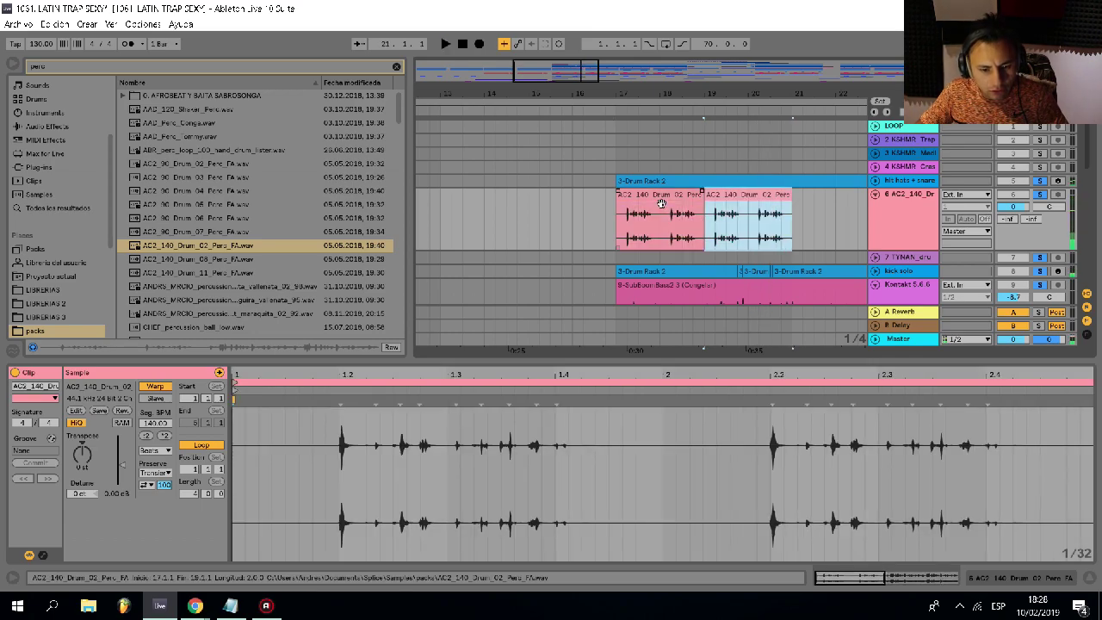
left_click(592, 225)
key("space")
left_click(616, 232)
key("space")
key("space")
scroll(613, 245, "down", 1)
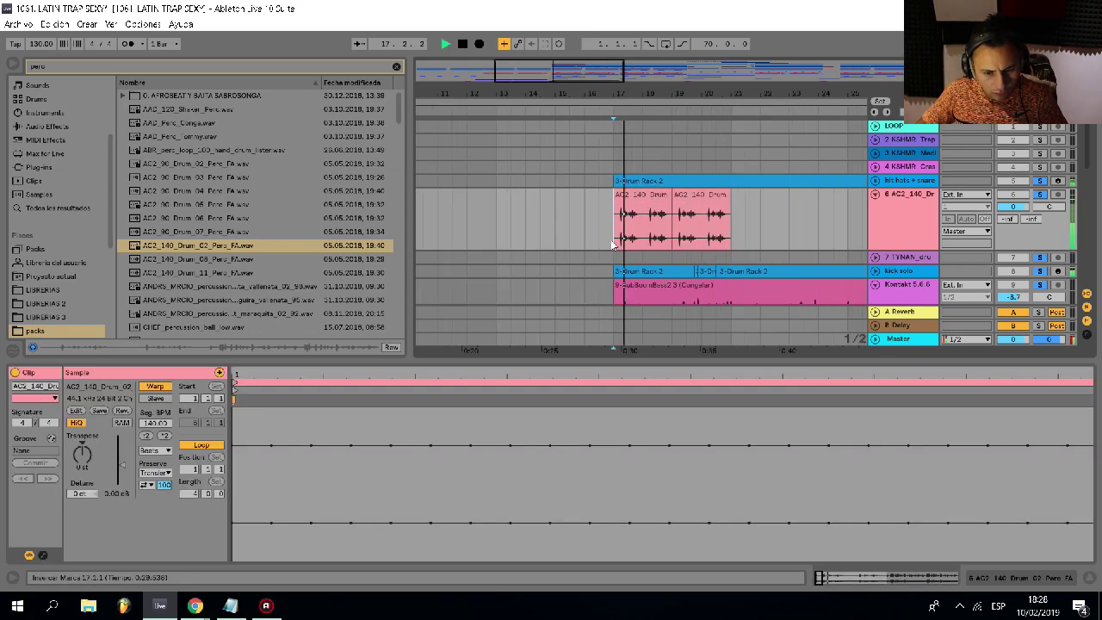
- Duplicate the two percussion clips three times to fill bars 17–33, and stop playback
left_click(647, 195)
left_click(701, 196, "shift")
scroll(707, 205, "down", 1)
key("ctrl+d")
key("ctrl+d")
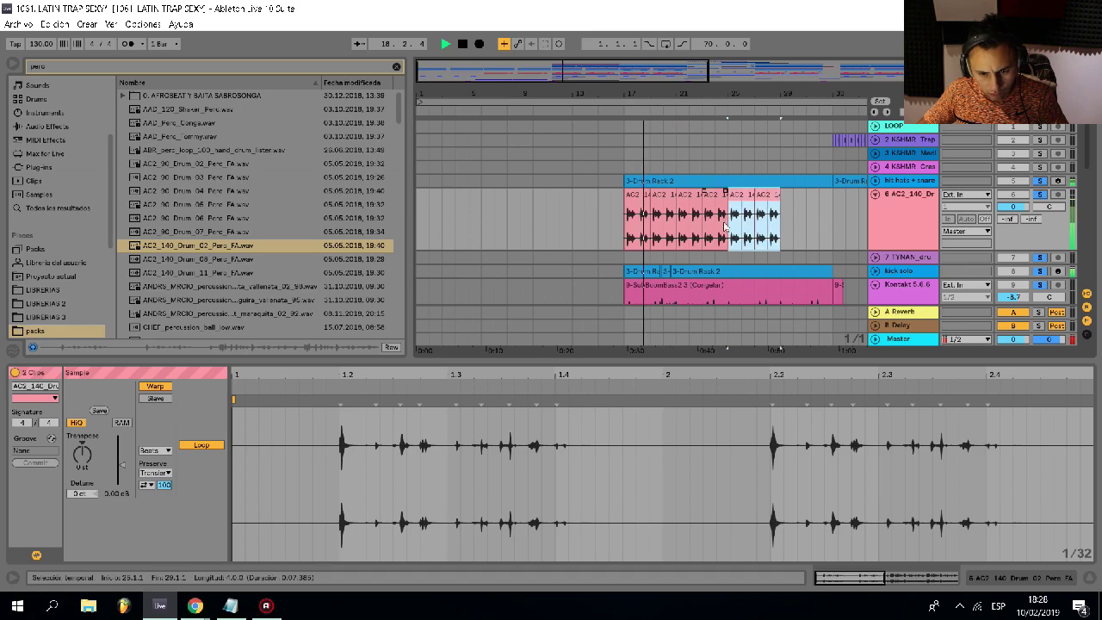
key("ctrl+d")
key("space")
left_click(619, 239)
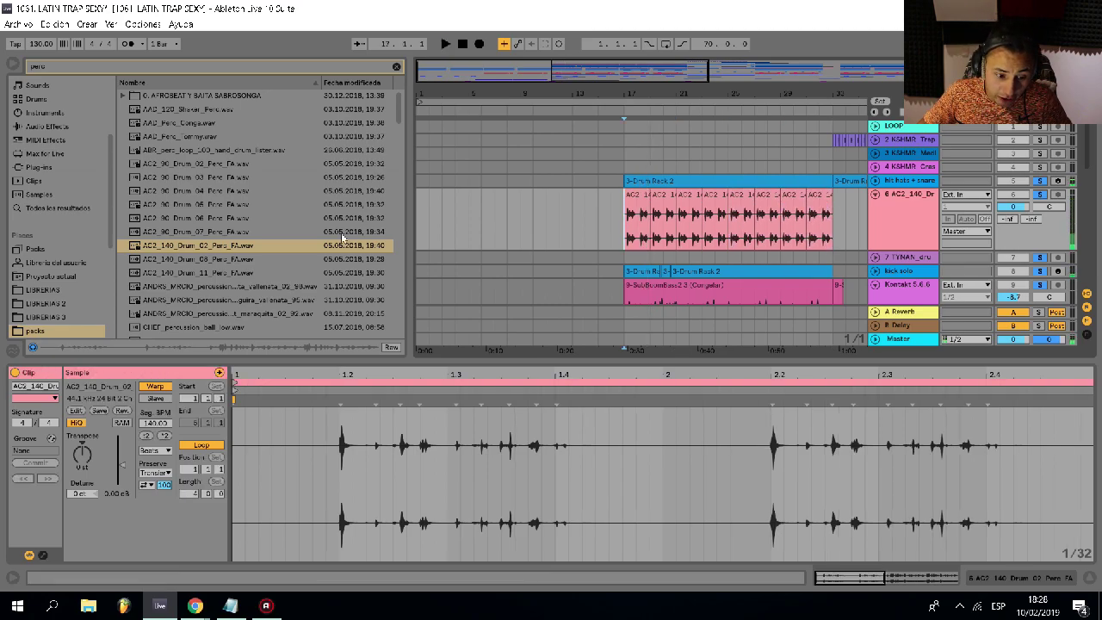
- Try AC2_140_Drum_08_Perc_FA.wav at bar 17 of the percussion track, listen to it, and undo the placement
left_click(178, 258)
left_click_drag(177, 260, 628, 228)
key("space")
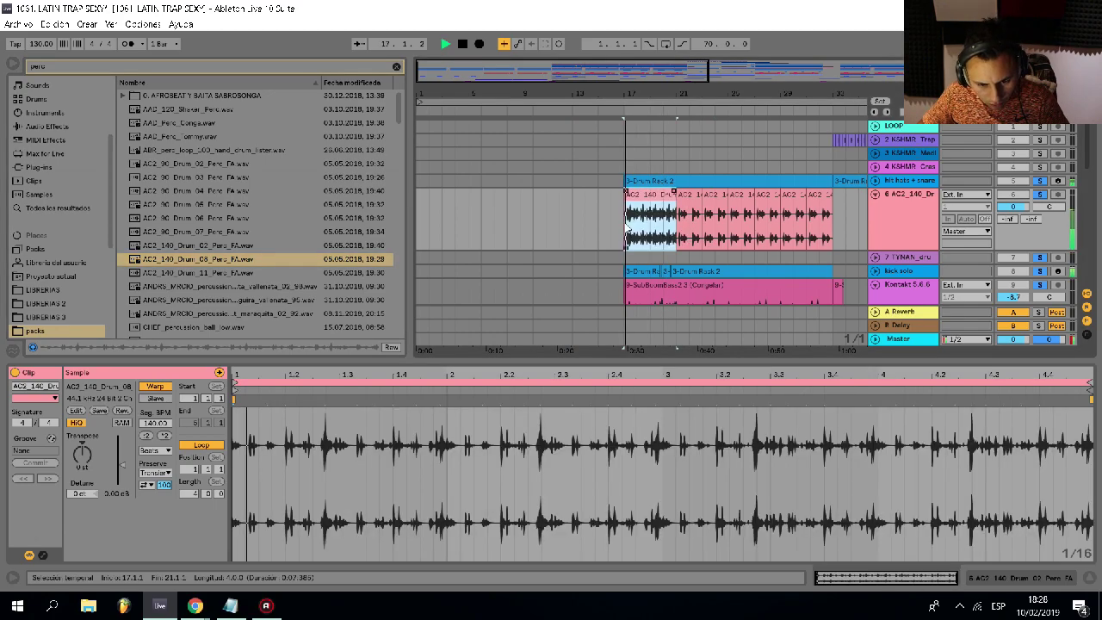
scroll(639, 214, "up", 3)
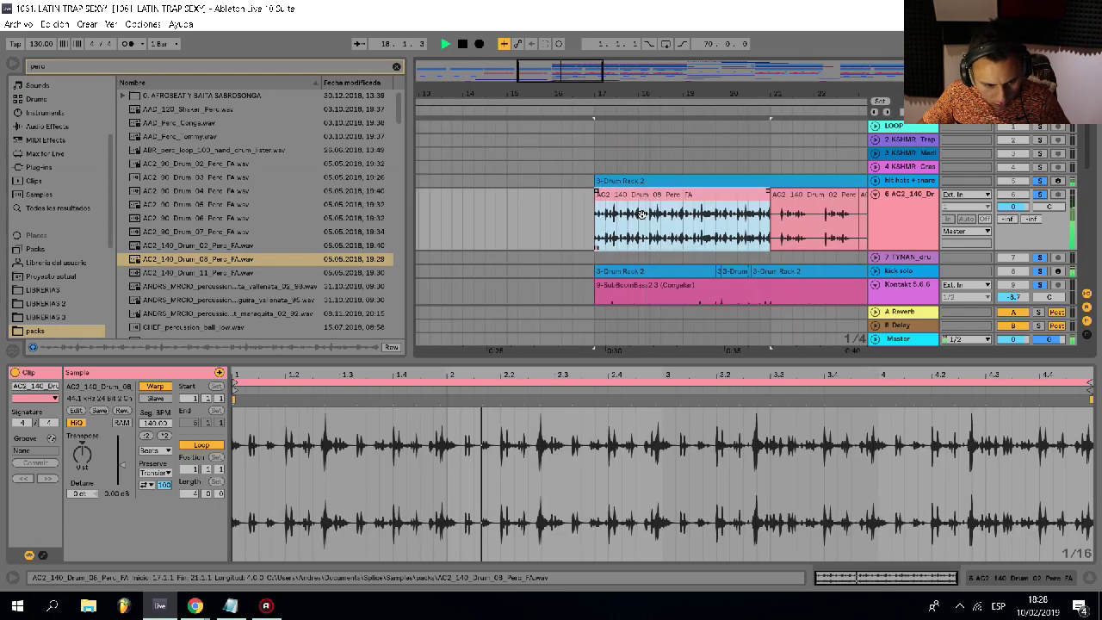
key("space")
key("ctrl+z")
- Place AC2_140_Drum_11_Perc_FA.wav at bar 17 of the percussion track and listen to it with the soloed drums
left_click(208, 273)
left_click_drag(210, 277, 593, 228)
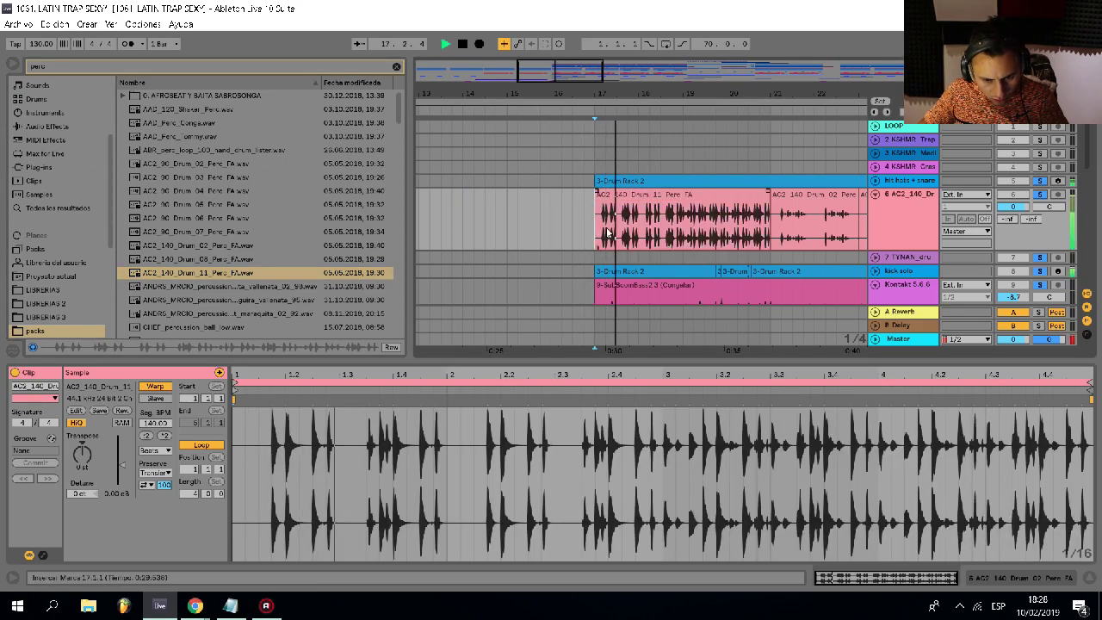
scroll(630, 232, "up", 4)
key("space")
- Delete the percussion audio from 17.3.3 to 17.4.2 and play from bar 17
scroll(615, 223, "up", 3)
left_click_drag(664, 239, 592, 236)
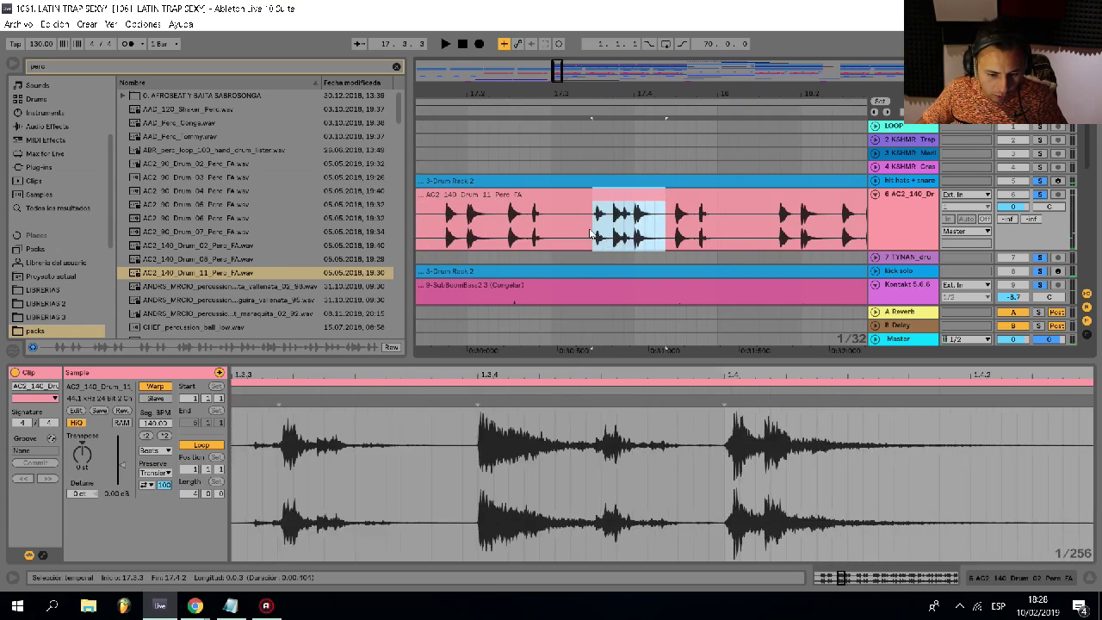
key("Delete")
scroll(591, 235, "down", 4)
left_click(532, 240)
key("space")
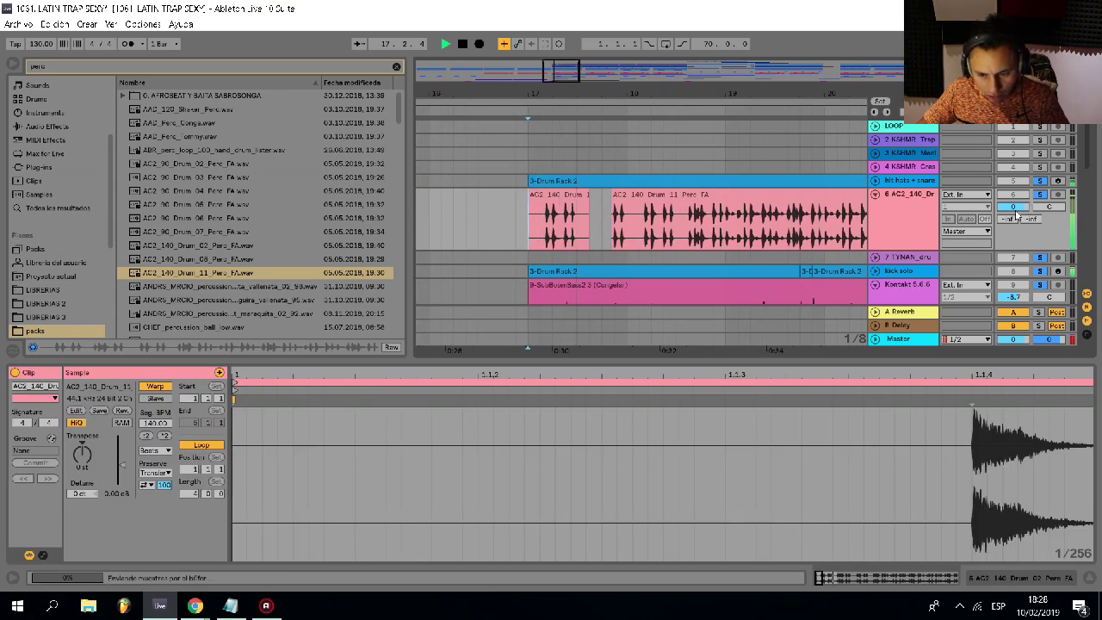
- Lower the percussion track's volume to -2.4 dB and delete its audio from 18.2.3 to 18.3.3
scroll(656, 229, "up", 2)
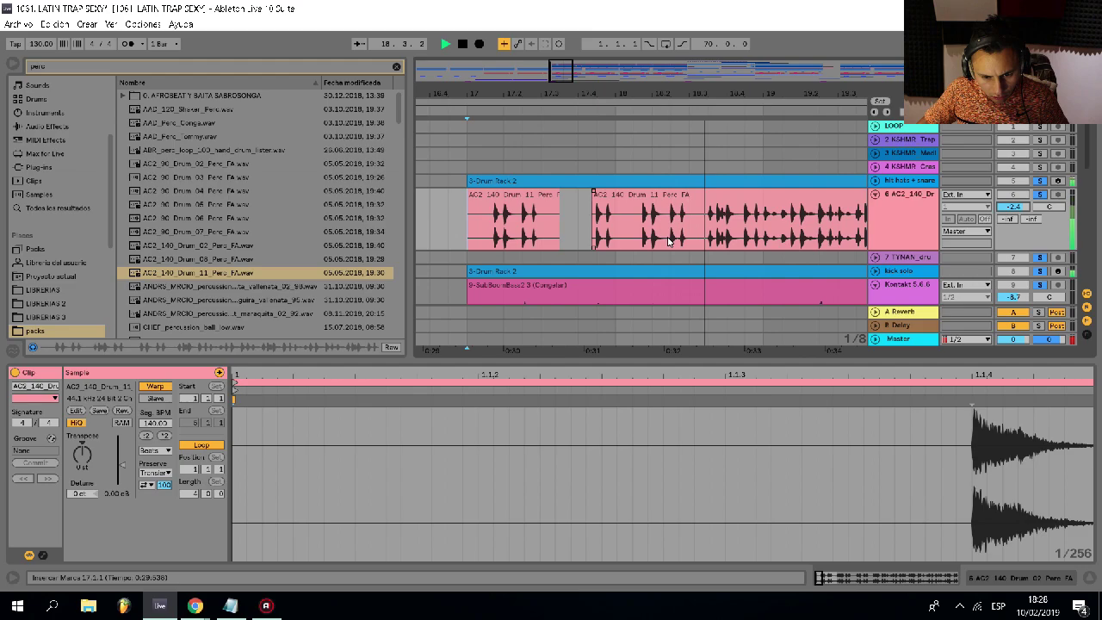
key("space")
left_click_drag(718, 238, 680, 238)
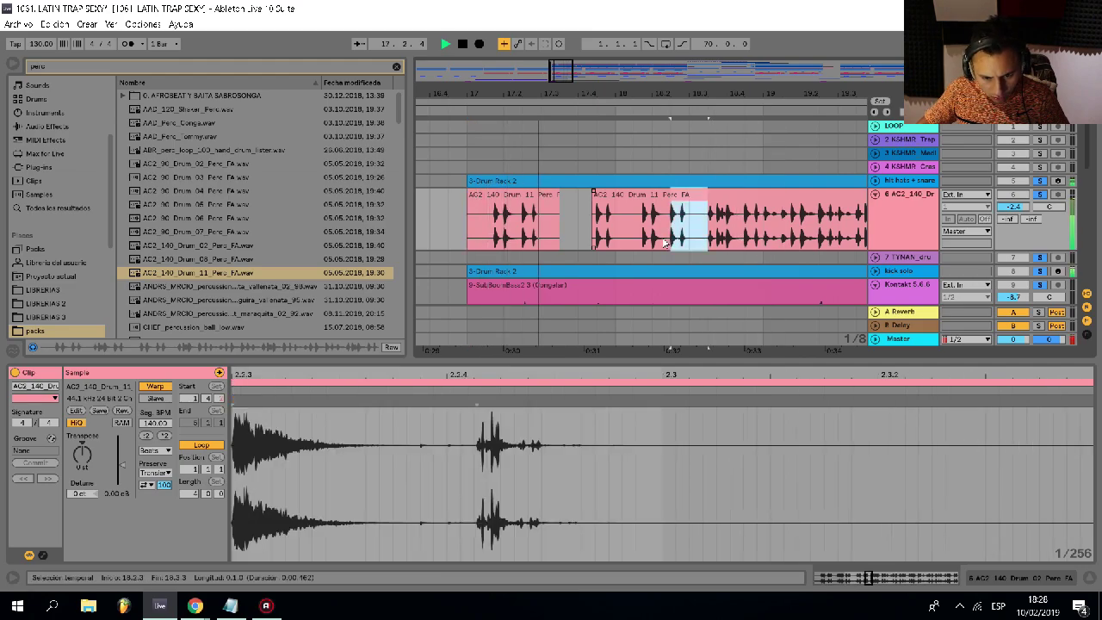
key("Delete")
scroll(712, 238, "down", 3)
scroll(713, 236, "up", 3)
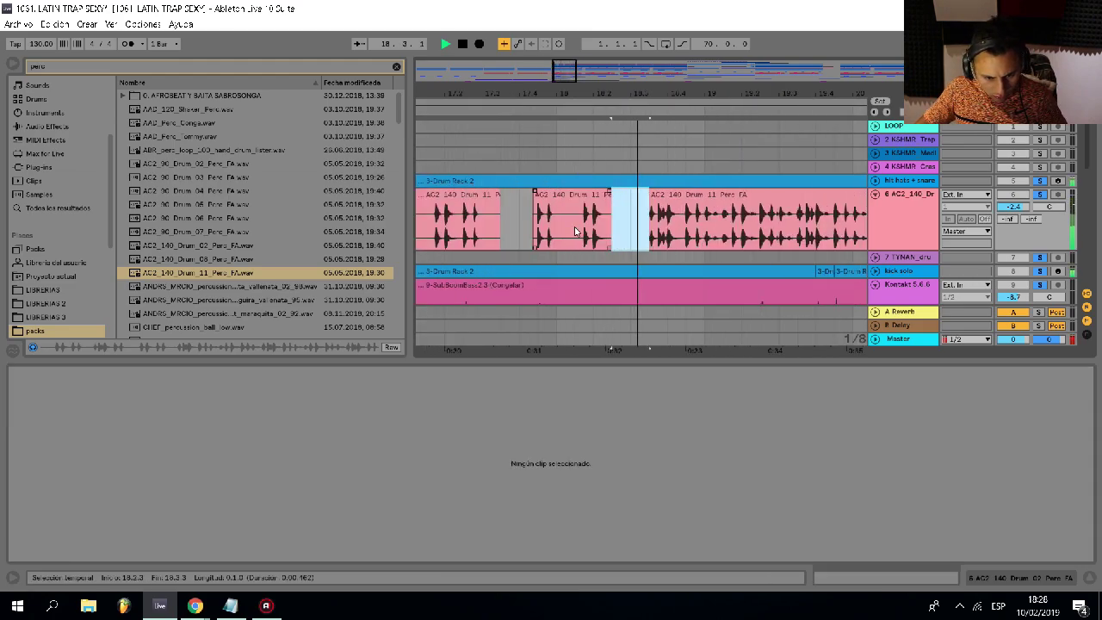
- Delete the percussion hits around the start of bar 18 and play the pattern from bar 17
left_click_drag(574, 230, 524, 235)
key("Delete")
scroll(560, 237, "down", 3)
left_click(501, 238)
key("space")
key("space")
- Delete the percussion audio from 18.3.2 to 18.4.2 while listening, and stop playback
scroll(607, 235, "up", 3)
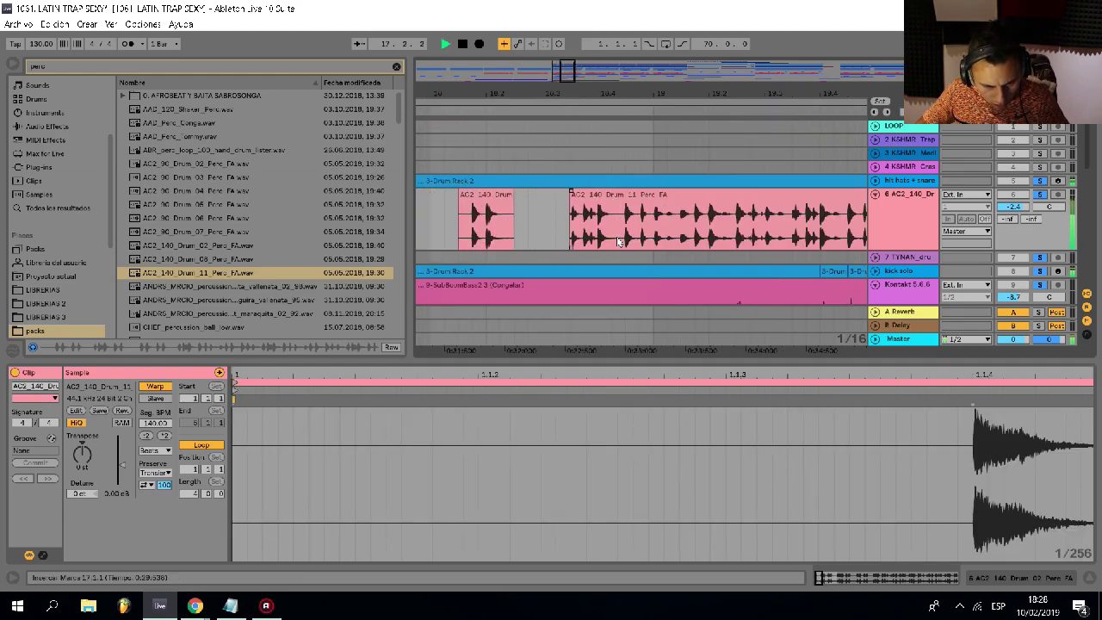
left_click_drag(611, 237, 559, 238)
key("Delete")
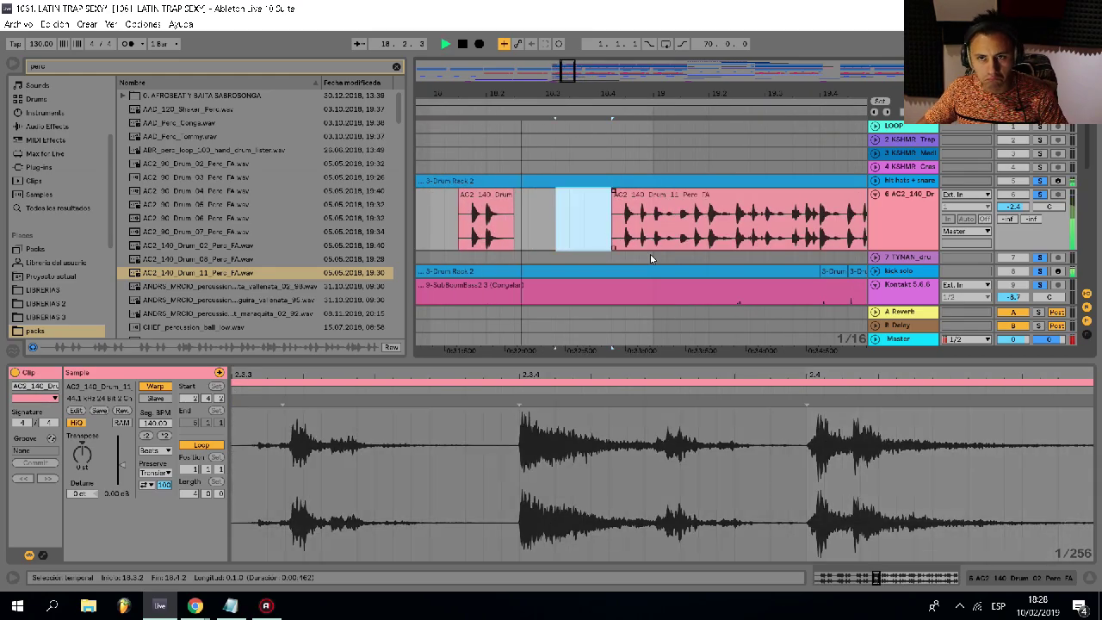
scroll(687, 243, "down", 3)
scroll(766, 239, "up", 3)
key("space")
- Delete the remaining AC2_140_Drum_11_Perc_FA audio from bar 19 up to bar 21
left_click_drag(646, 240, 698, 237)
key("Delete")
left_click_drag(566, 238, 853, 238)
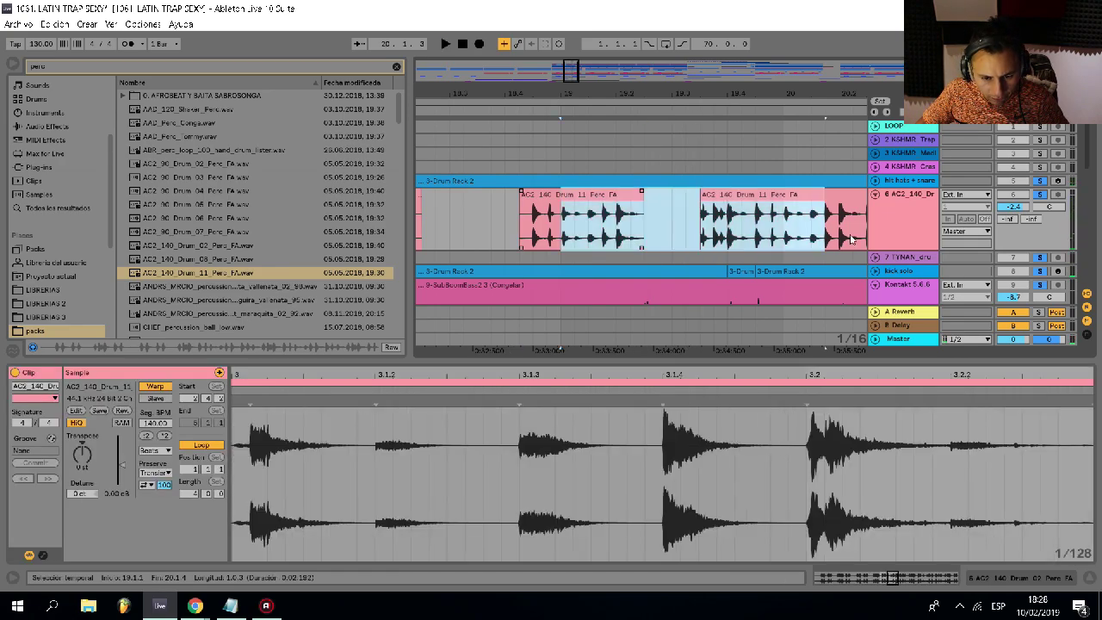
key("Delete")
scroll(721, 210, "down", 3)
left_click(788, 195)
key("Delete")
scroll(663, 228, "down", 3)
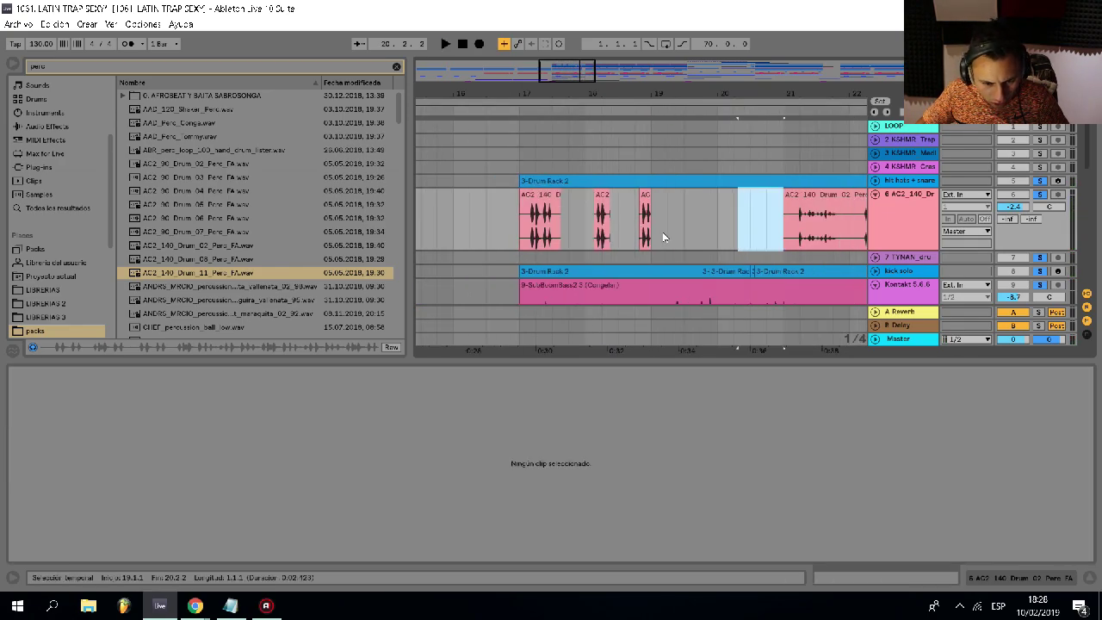
- Duplicate the chopped percussion pattern of bars 17–19 into bars 19–21 and play it from bar 17
left_click_drag(650, 236, 534, 236)
key("ctrl+d")
scroll(742, 237, "down", 3)
key("space")
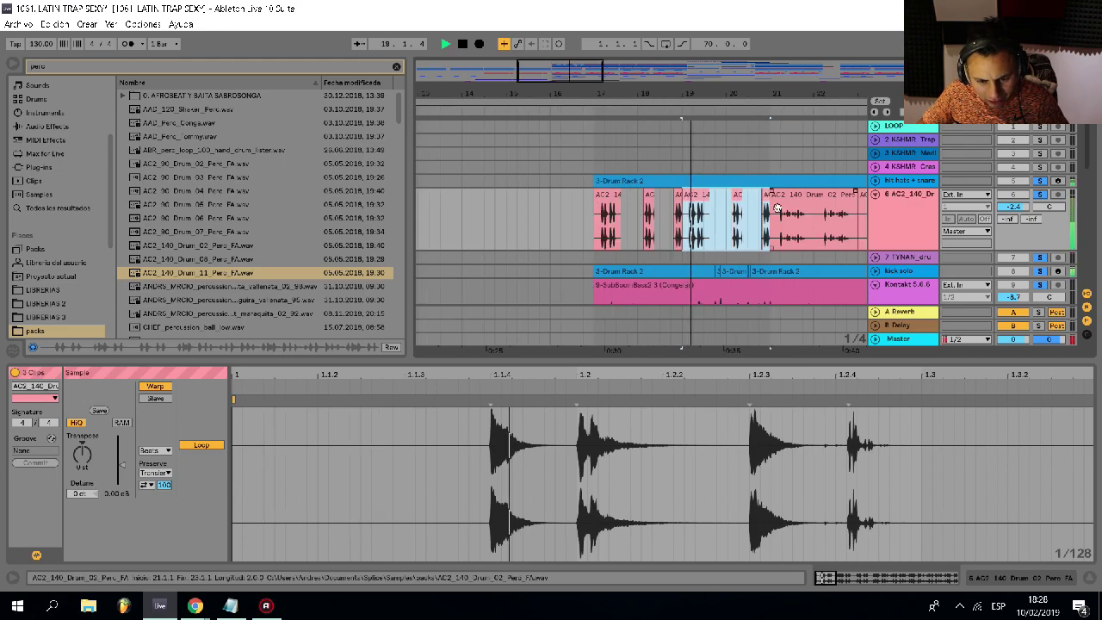
left_click(594, 239)
key("space")
key("space")
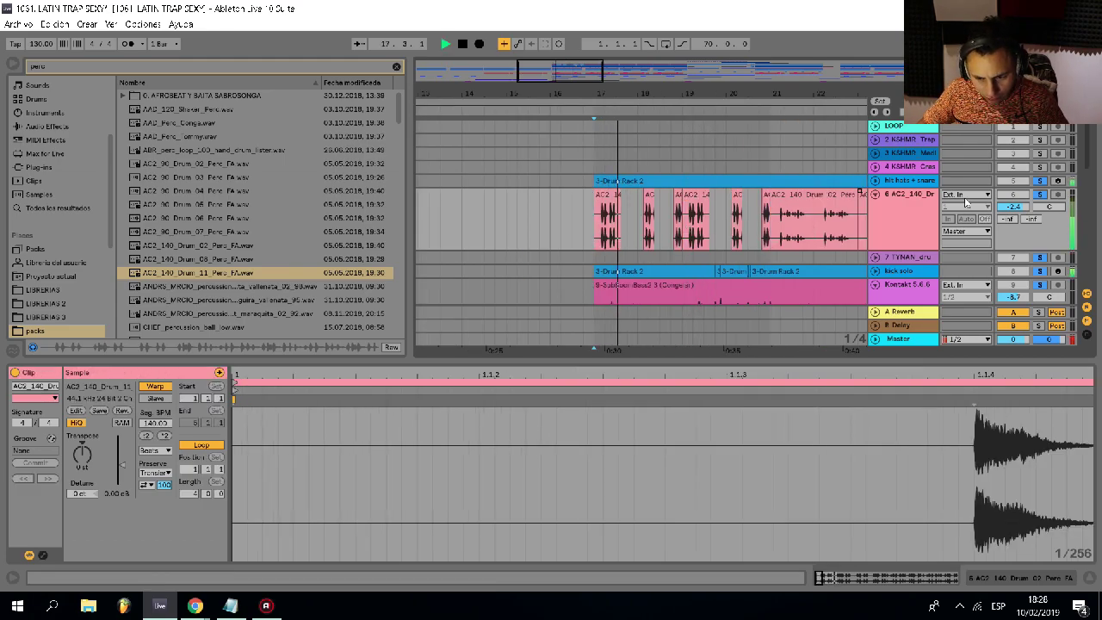
- Turn off the solos, play the full mix from bar 17 and lower the percussion track's volume to -4.2 dB
left_click(594, 168)
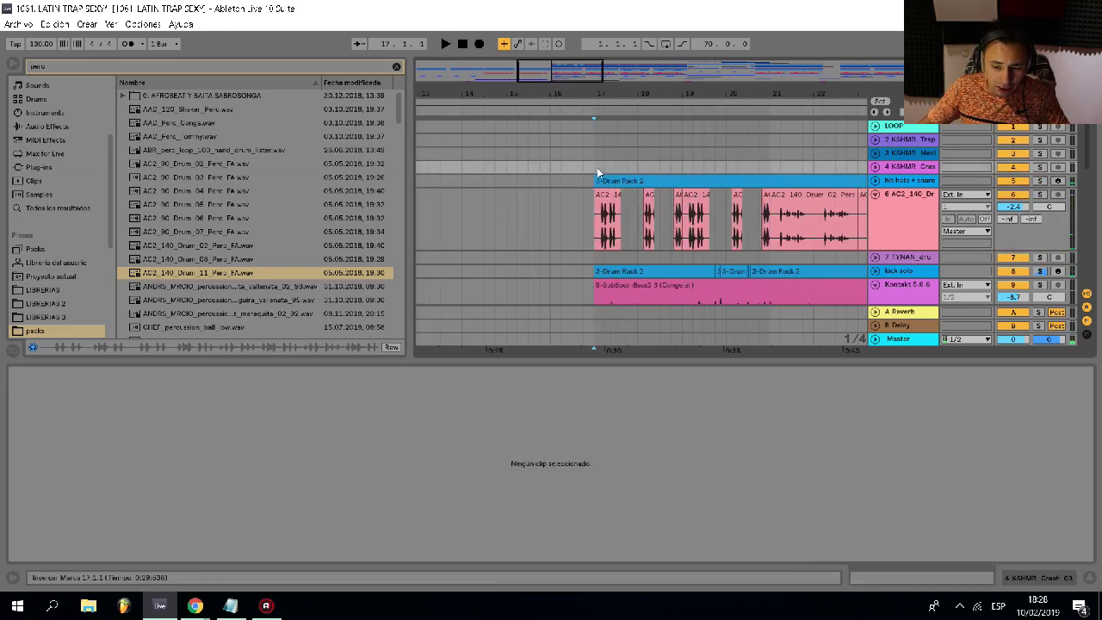
key("space")
left_click_drag(1012, 207, 1016, 217)
- Delete all the chopped percussion fragments in bars 17–21
left_click_drag(712, 239, 583, 238)
key("Delete")
key("space")
left_click(757, 227)
left_click_drag(755, 226, 716, 226)
key("Delete")
left_click(767, 194)
key("Delete")
- Copy the AC2_140_Drum_02_Perc_FA clip at bar 21 to bar 17 and listen to it in the mix
left_click(789, 196)
left_click(592, 223)
key("ctrl+v")
key("space")
scroll(646, 210, "up", 1)
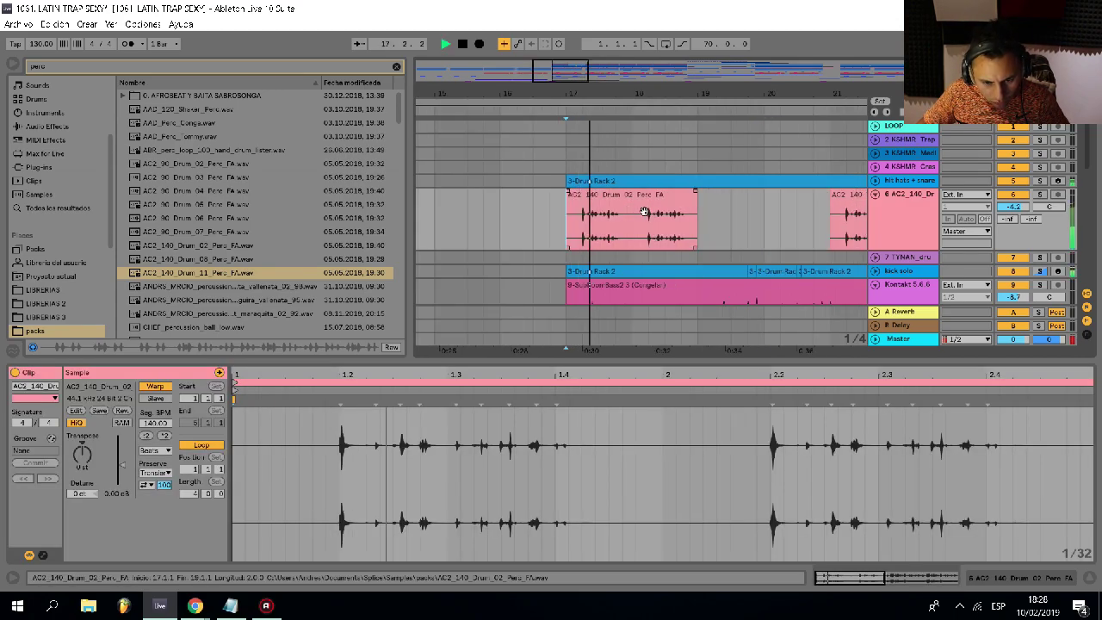
left_click(645, 209)
scroll(652, 215, "up", 2)
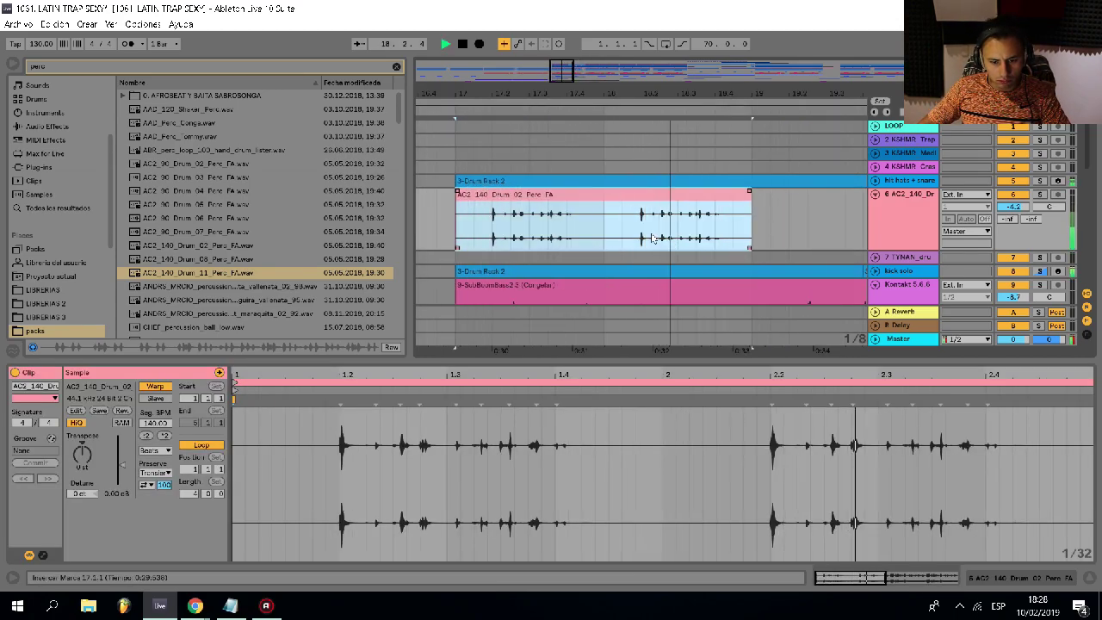
key("space")
left_click_drag(642, 236, 768, 233)
key("Delete")
key("ctrl+z")
- Delete the pasted percussion clip's audio from 18.2.2 to its end at bar 19
scroll(654, 239, "up", 3)
left_click_drag(640, 241, 867, 241)
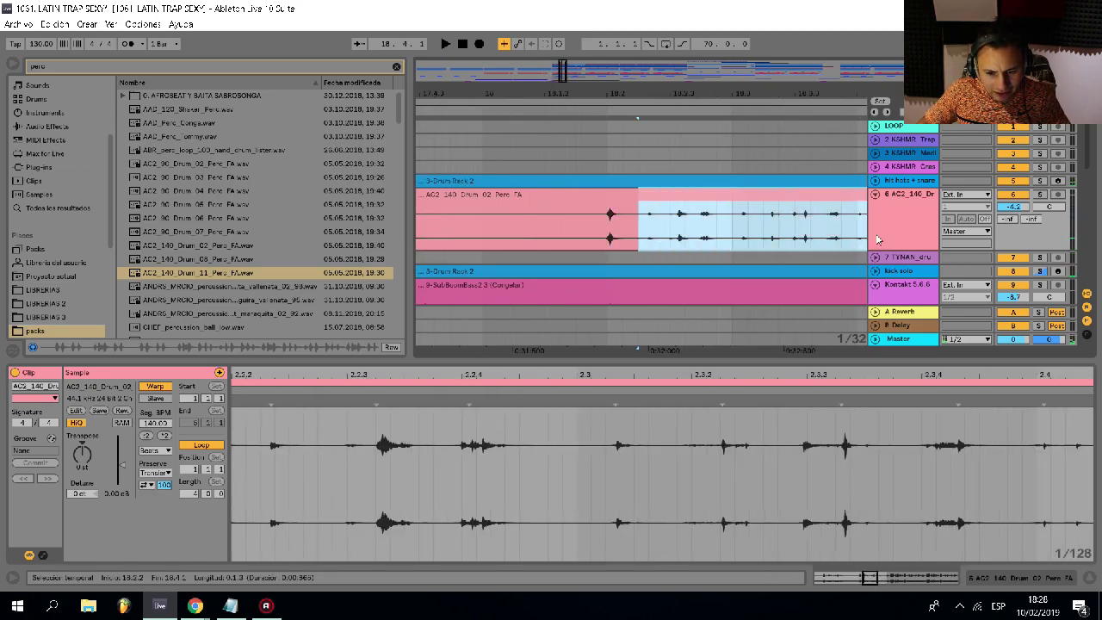
key("Delete")
scroll(798, 226, "down", 3)
left_click(829, 206)
key("Delete")
- Delete the clip's audio from 17.1.1 to 18.1.3 and trim the remainder to the single hit around beat 18.2
left_click_drag(722, 225, 549, 226)
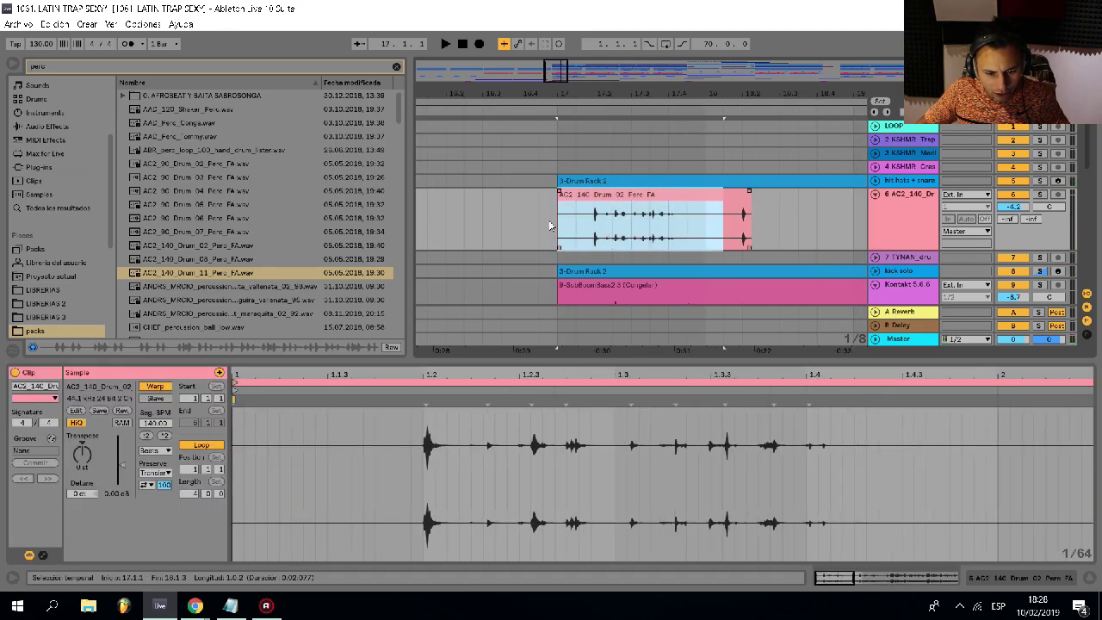
key("Delete")
left_click(739, 235)
scroll(739, 235, "up", 3)
left_click_drag(738, 234, 675, 233)
key("Delete")
scroll(751, 225, "up", 3)
left_click_drag(747, 234, 723, 236)
key("Delete")
left_click(766, 200)
scroll(765, 200, "down", 3)
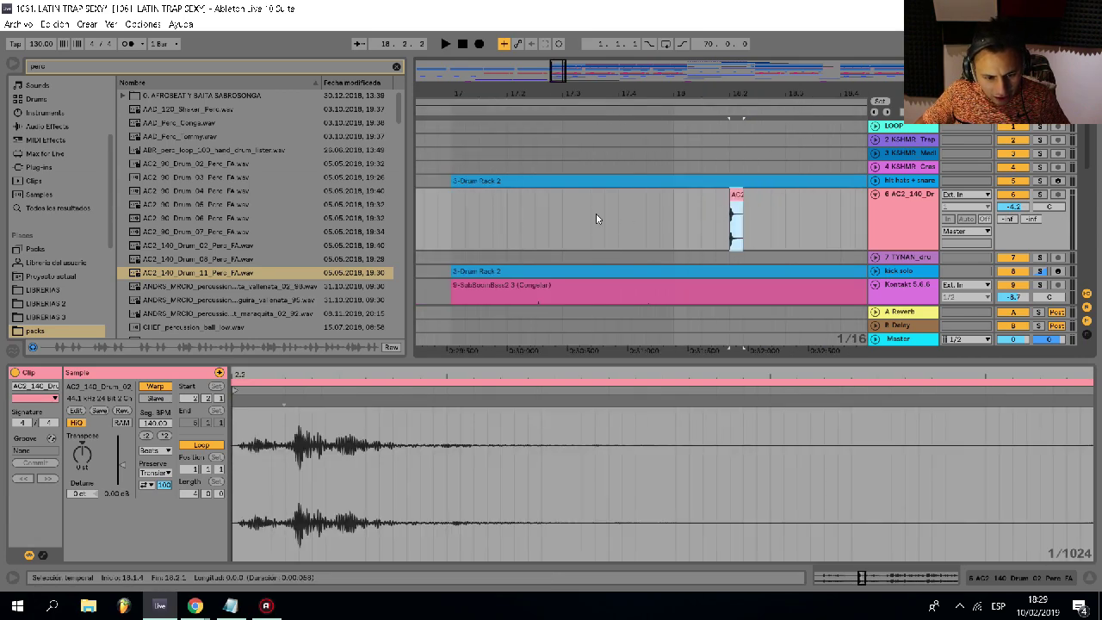
- Move the single percussion hit from around beat 18.2 to 17.4.1, duplicate it directly behind, and listen from bar 17
key("ctrl+x")
left_click(455, 222)
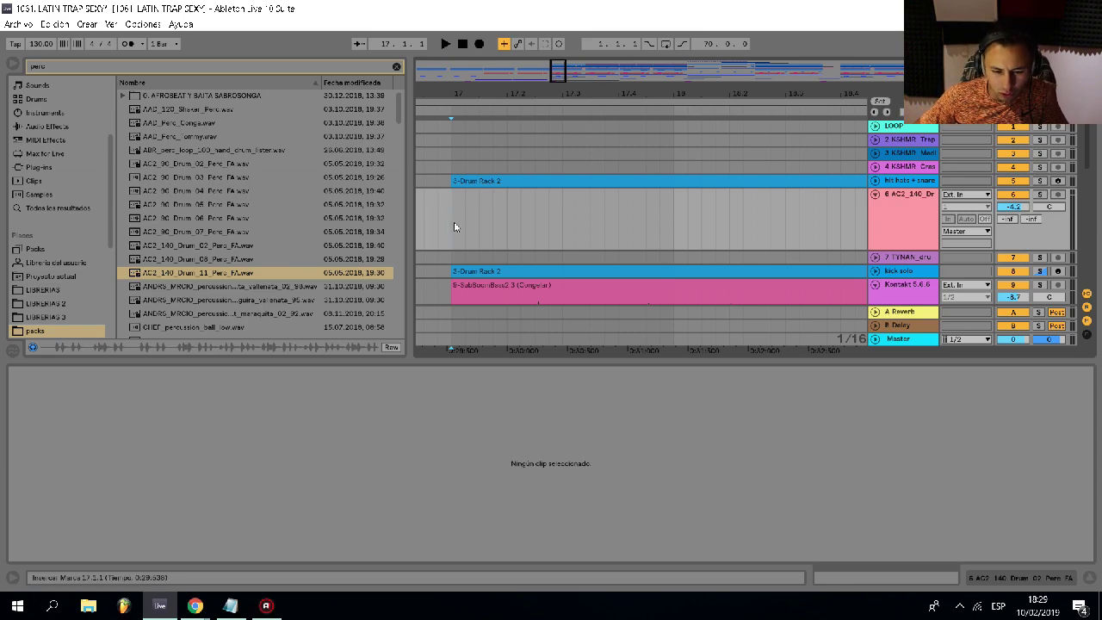
key("shift+Right")
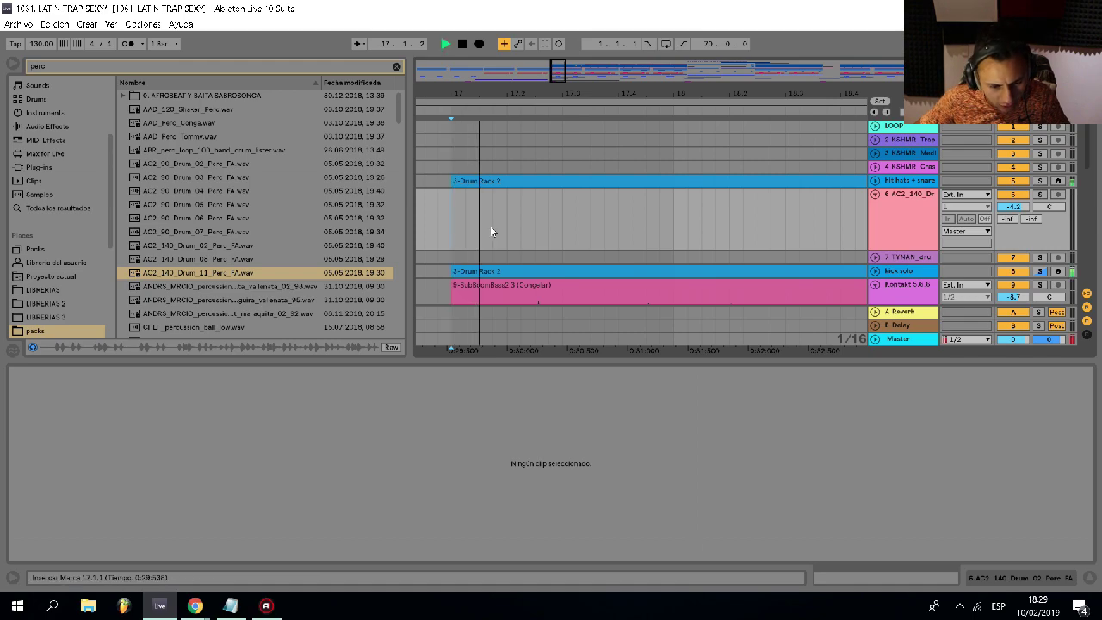
key("ctrl+v")
key("ctrl+d")
left_click(455, 236)
key("space")
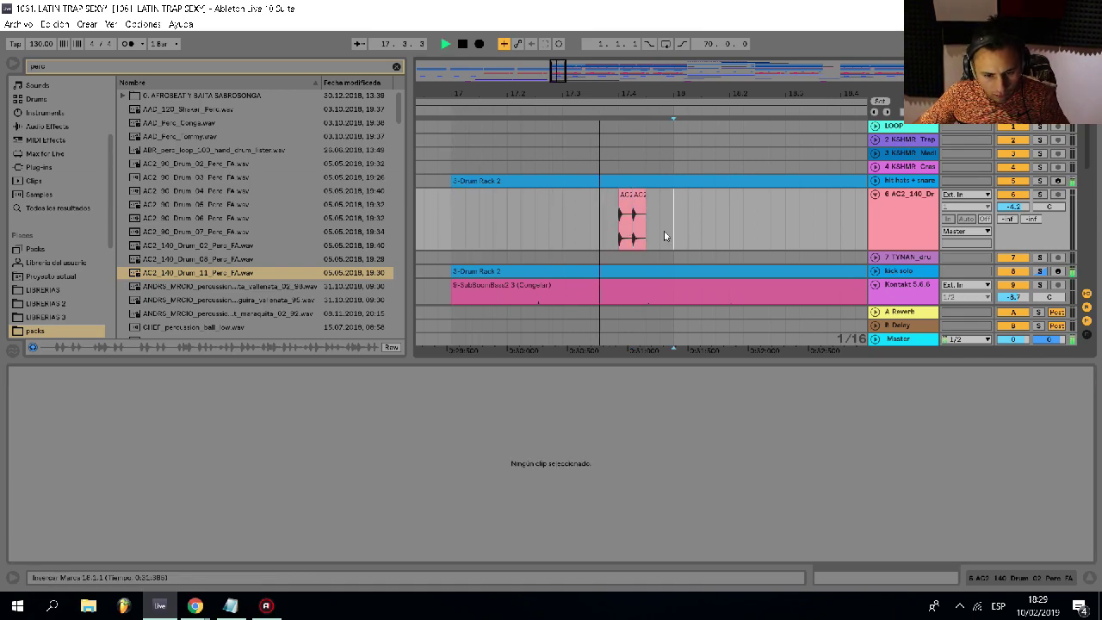
- Delete the duplicated hit at 17.4.2, paste one at 17.4.3 instead, and listen to the pair from bar 17
left_click_drag(664, 231, 637, 217)
scroll(643, 229, "down", 2)
scroll(654, 229, "up", 2)
key("space")
key("Left")
key("Delete")
left_click(635, 216)
key("ctrl+v")
left_click(441, 228)
key("space")
- Duplicate the whole of bar 17 on the percussion track, with its two hits, into bar 18
mouse_move(440, 228)
left_mouse_down()
mouse_move(662, 225)
mouse_move(652, 230)
left_mouse_up()
key("ctrl+d")
scroll(664, 230, "down", 2)
scroll(597, 227, "up", 2)
- Delete the percussion hit at 17.4.1 and listen to the two-bar pattern in the mix
left_click_drag(587, 223, 571, 217)
key("space")
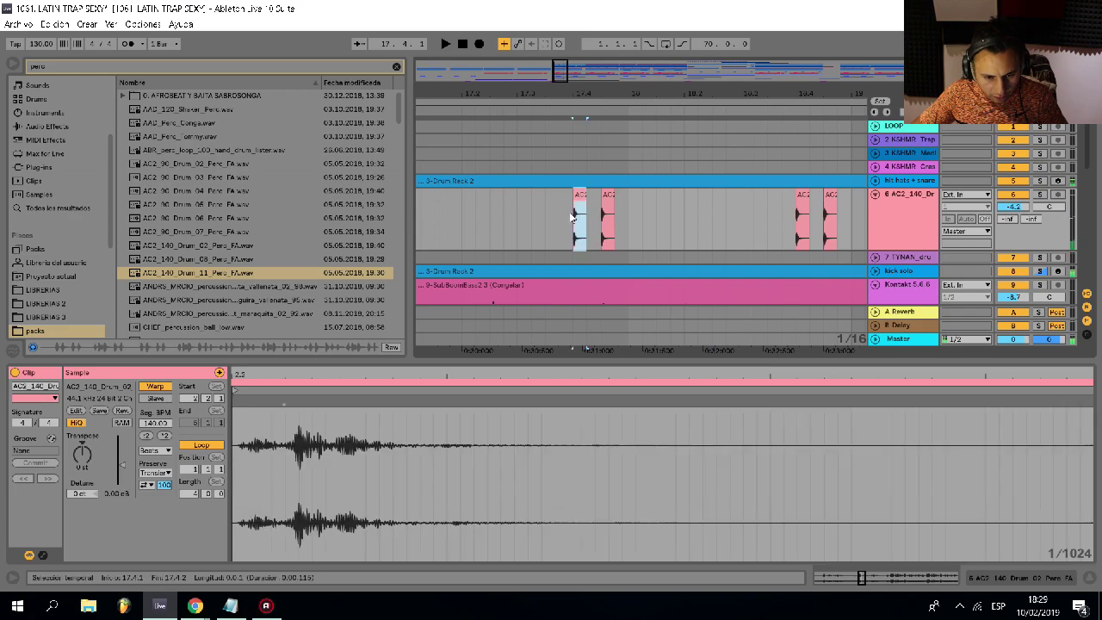
key("Delete")
scroll(439, 225, "down", 2)
left_click(425, 226)
key("space")
scroll(509, 217, "up", 2)
left_click(513, 201)
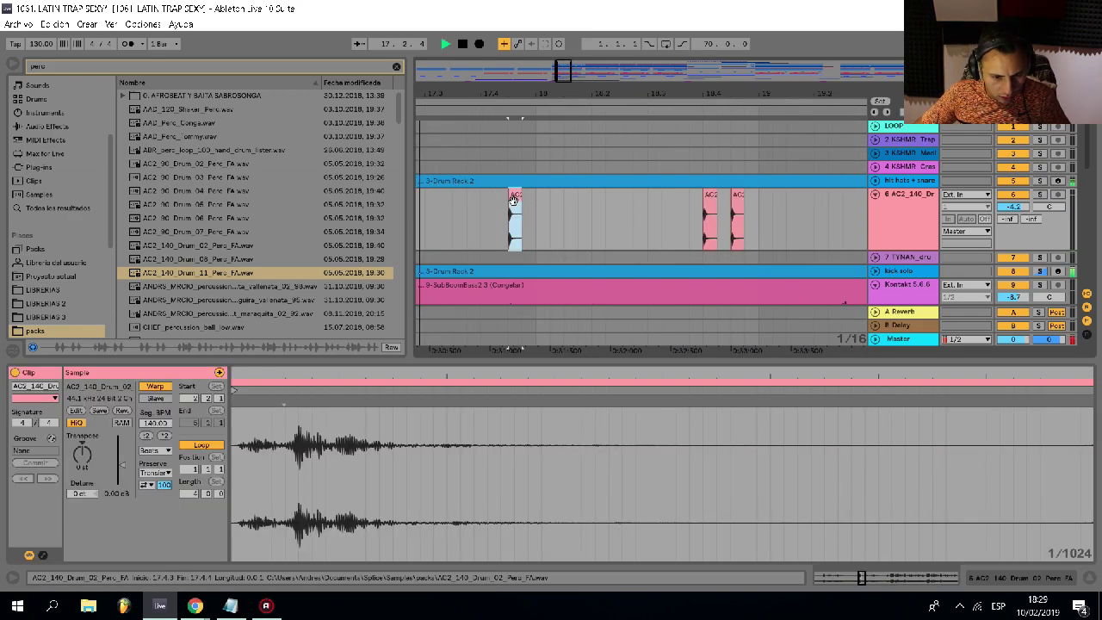
scroll(539, 211, "up", 1)
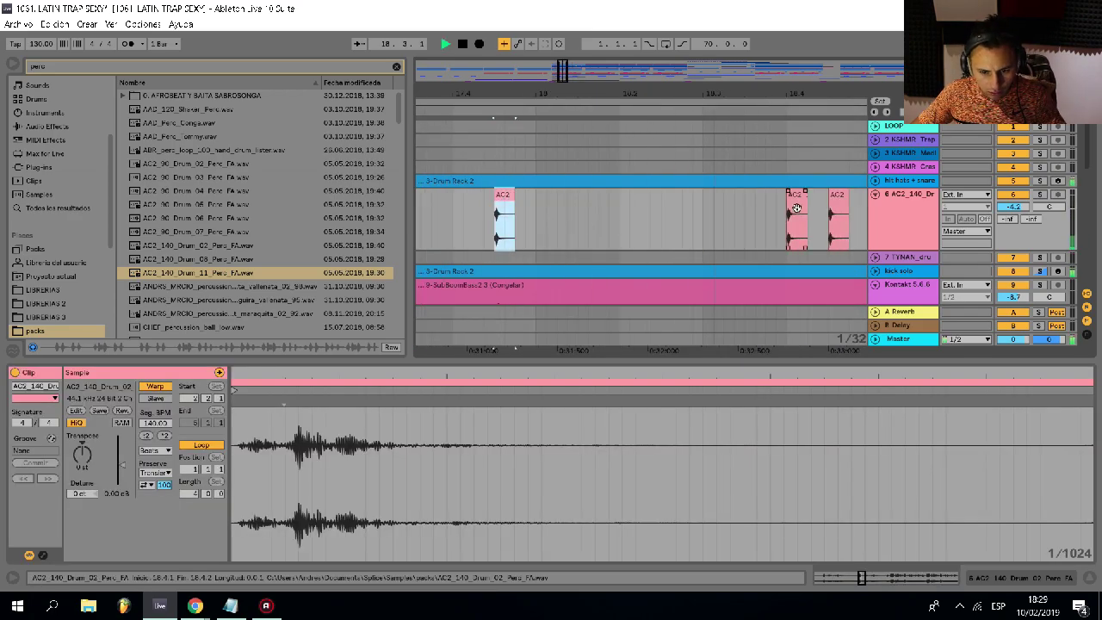
- Duplicate the two-bar percussion pattern of bars 17–18 into bars 19–20
scroll(796, 209, "down", 2)
left_click_drag(813, 226, 616, 233)
key("ctrl+d")
scroll(616, 233, "down", 2)
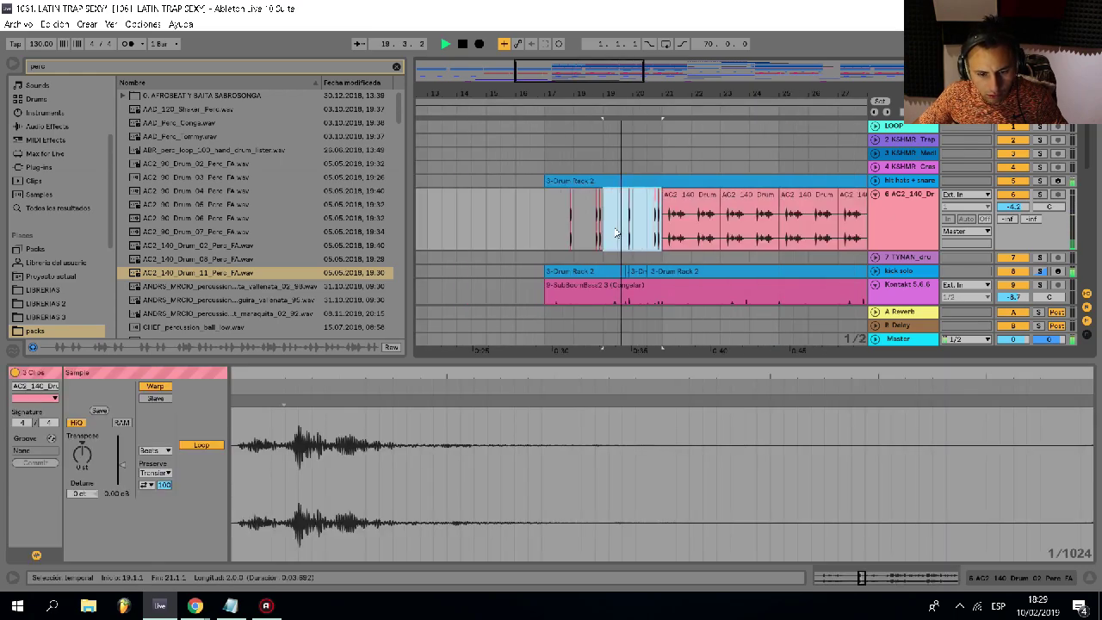
- Delete the remaining full AC2_140_Drum_02_Perc_FA clips between bar 21 and bar 33
left_click_drag(688, 210, 810, 202)
scroll(807, 211, "right", 2)
scroll(794, 213, "down", 3)
left_click(687, 196, "shift")
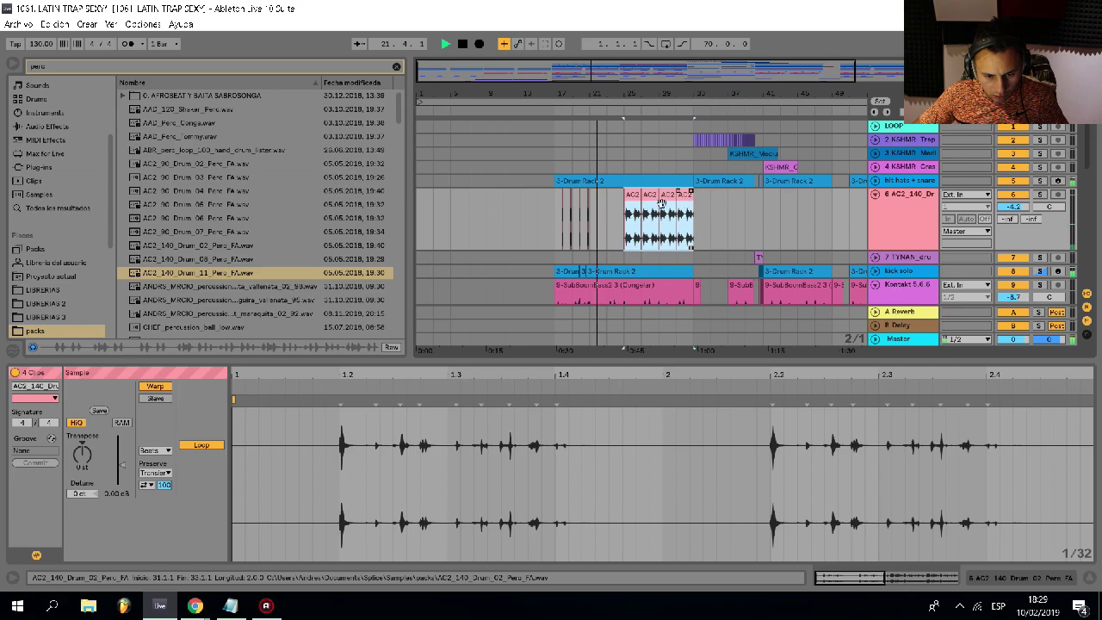
key("Delete")
- Duplicate bar 20's two-hit percussion pattern bar by bar until it fills the track up to 33.1.1
scroll(603, 220, "up", 3)
left_click_drag(556, 231, 511, 231)
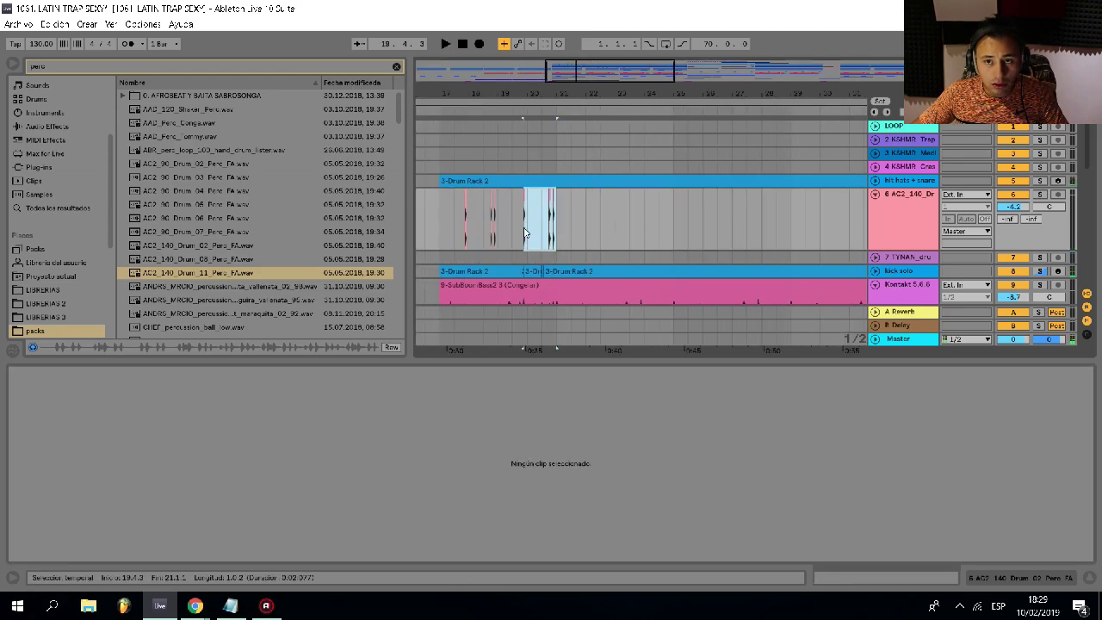
scroll(529, 238, "down", 3)
key("ctrl+d")
key("ctrl+d")
key("ctrl+d")
key("ctrl+d")
key("ctrl+d")
key("ctrl+d")
key("ctrl+d")
key("ctrl+d")
key("ctrl+d")
key("ctrl+d")
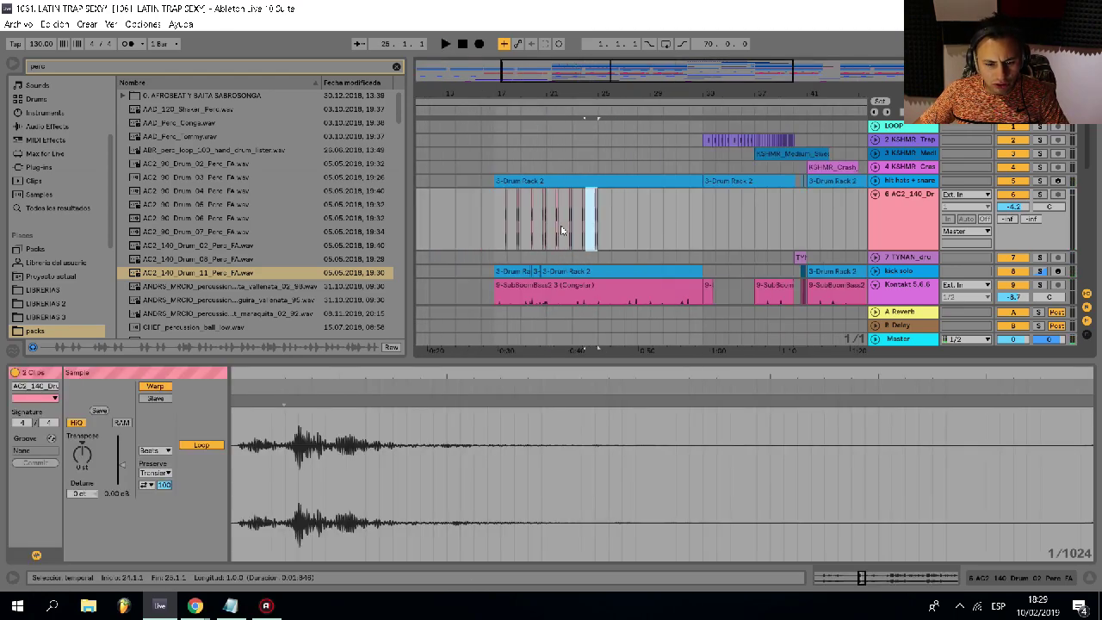
key("ctrl+d")
key("ctrl+d")
- Fold the expanded tracks in the arrangement and set the insert marker at 17.1.1
key("alt+u")
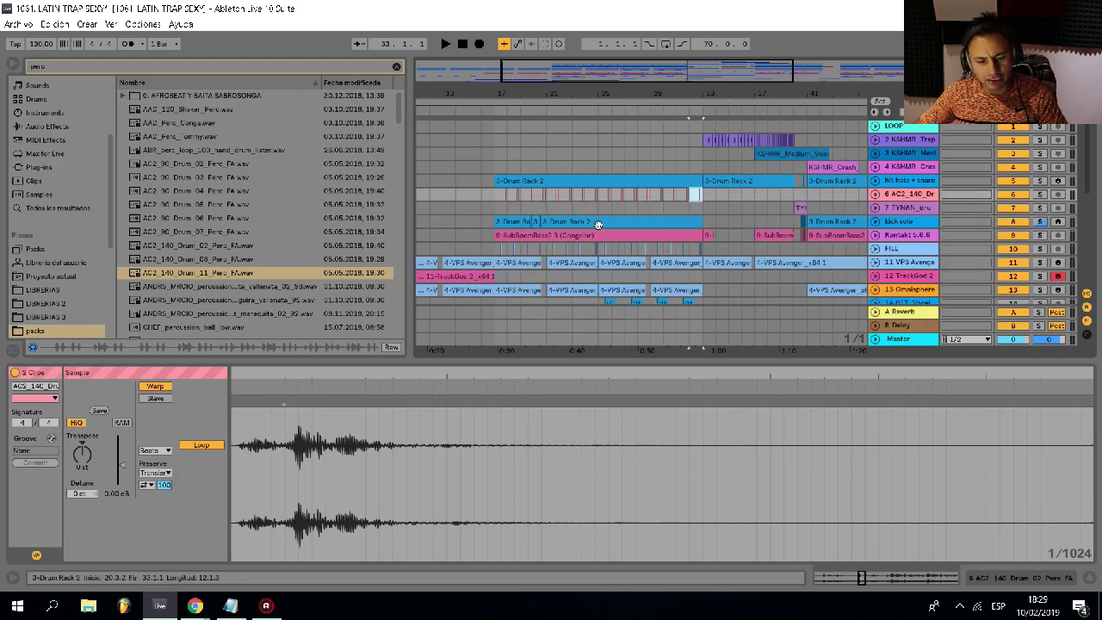
scroll(596, 222, "down", 3)
left_click(509, 172)
left_click(508, 170)
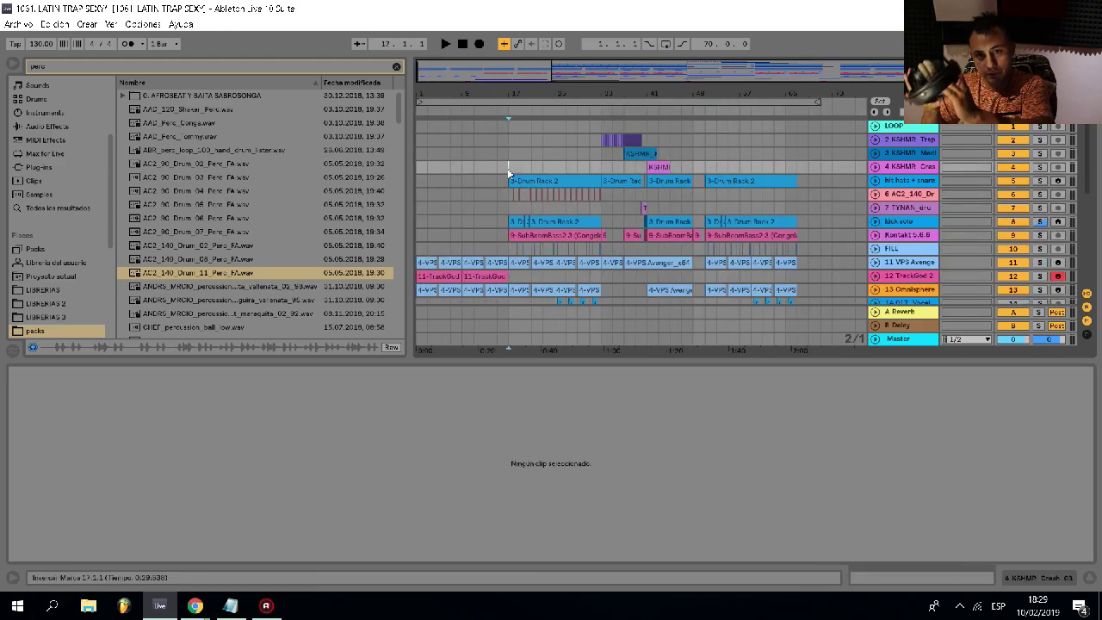